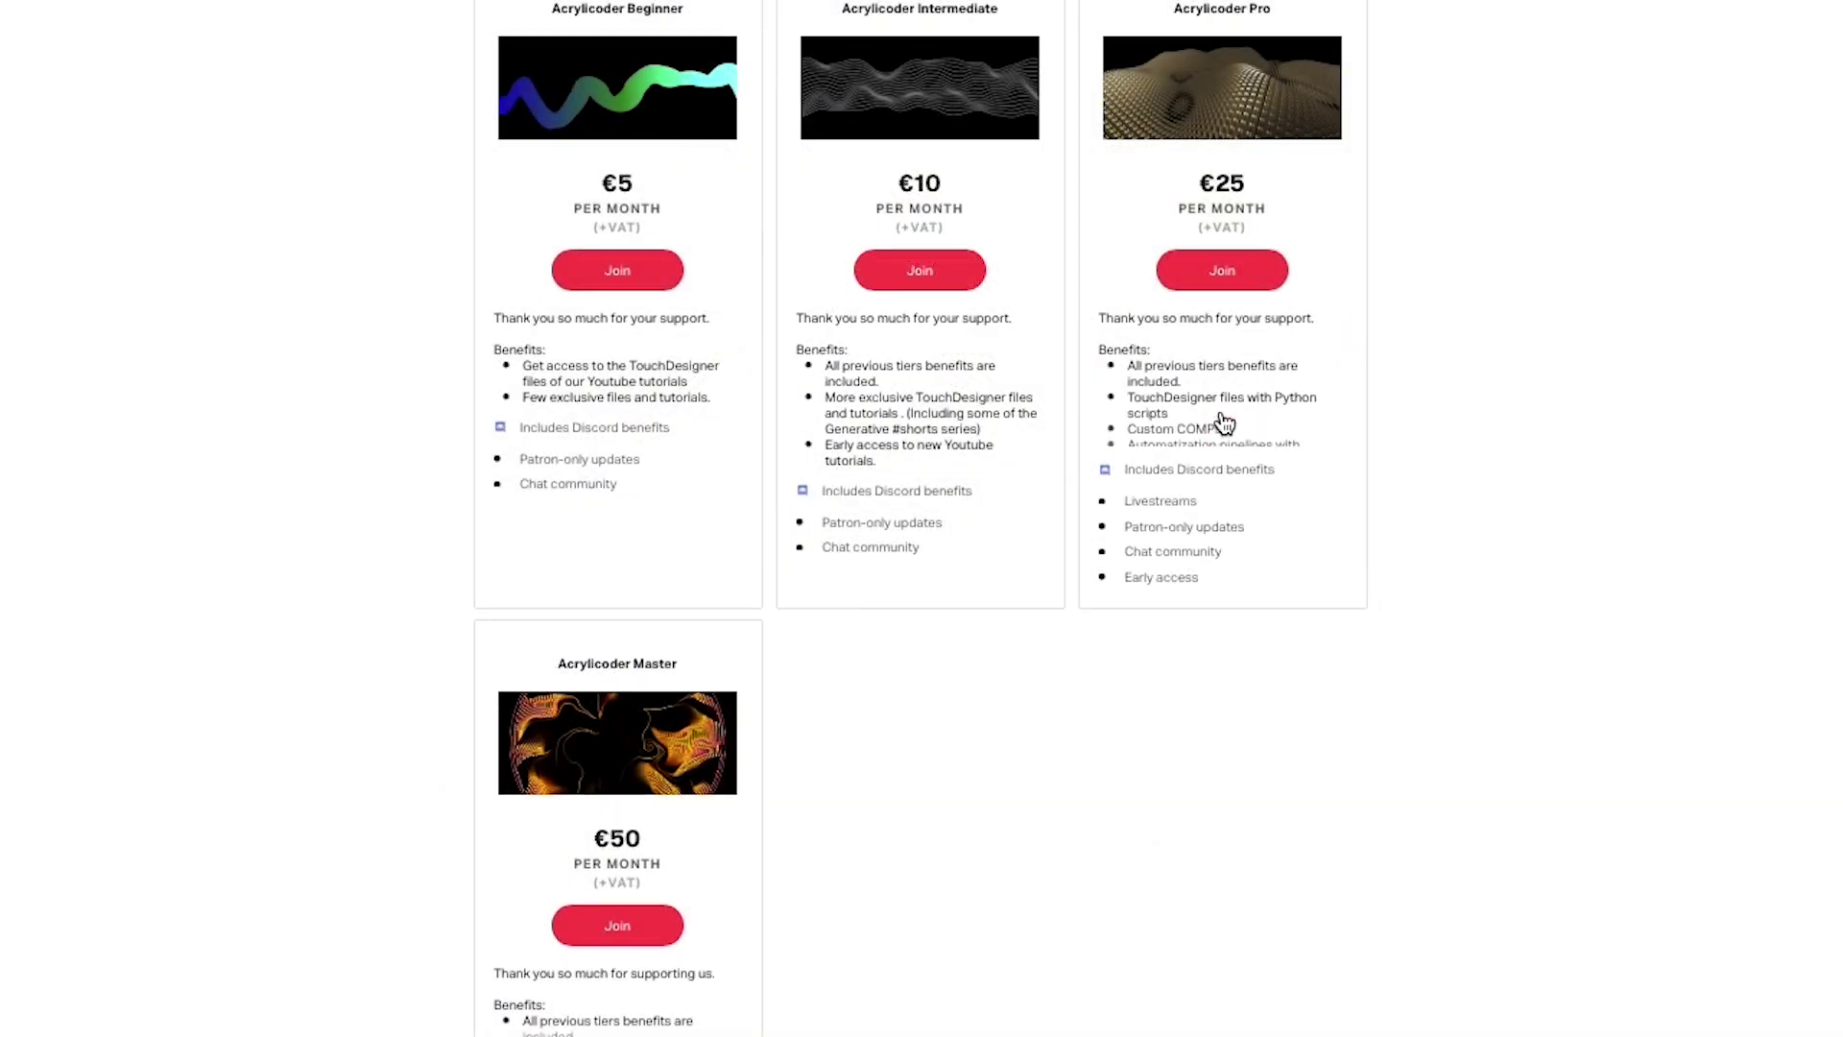
{"action": "left_click", "coordinate": [1225, 423]}
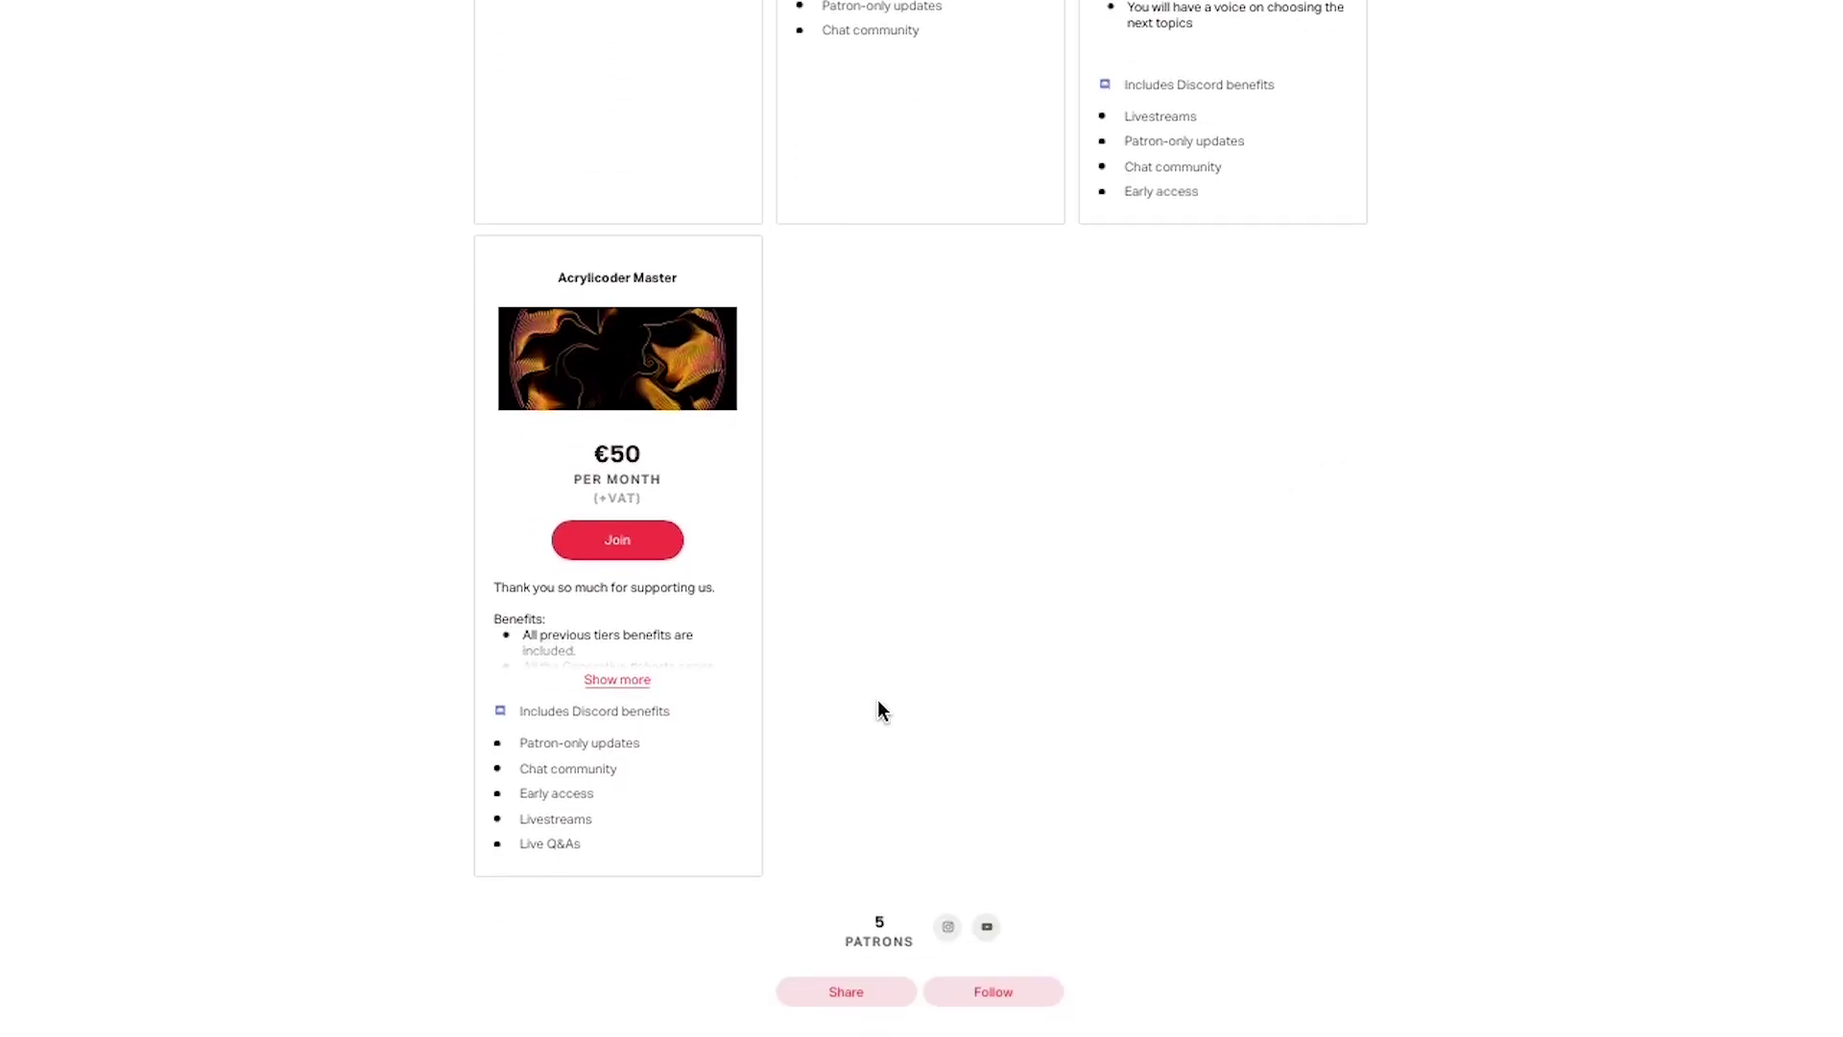
{"action": "left_click", "coordinate": [622, 682]}
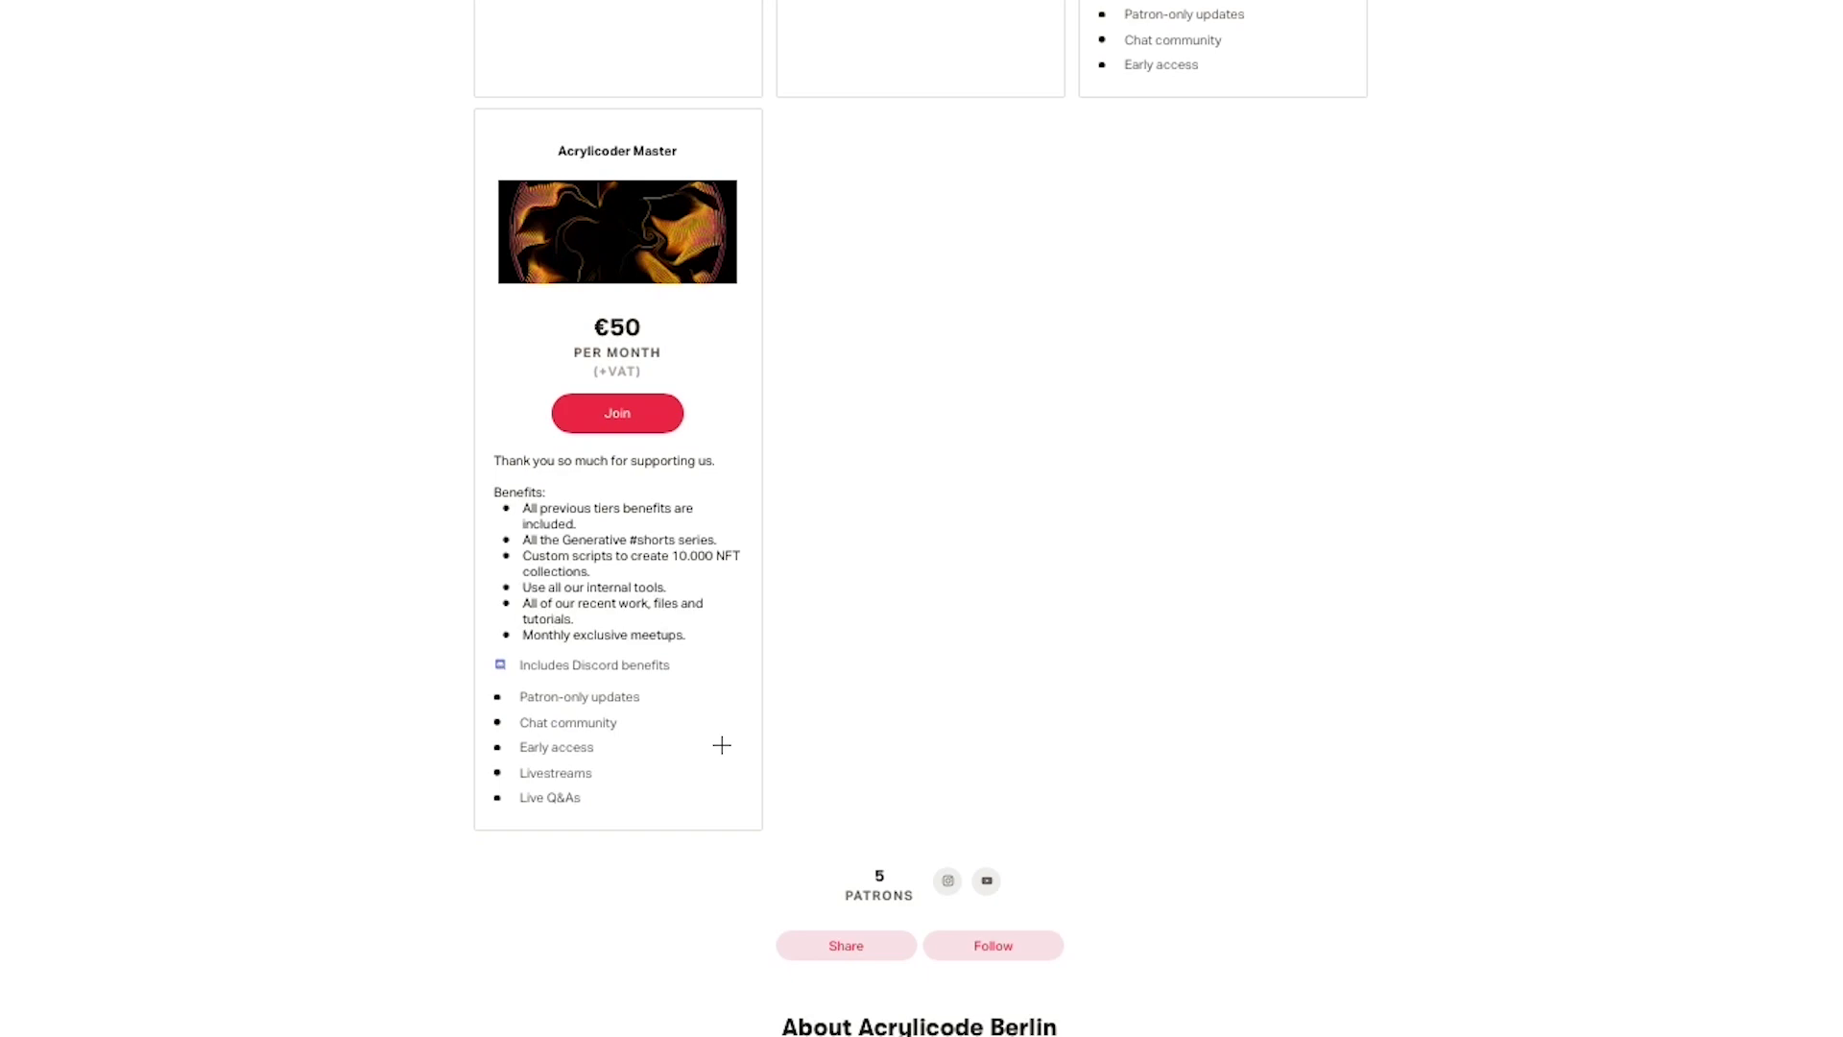
{"action": "scroll", "coordinate": [1239, 662], "scroll_direction": "up", "scroll_amount": 10}
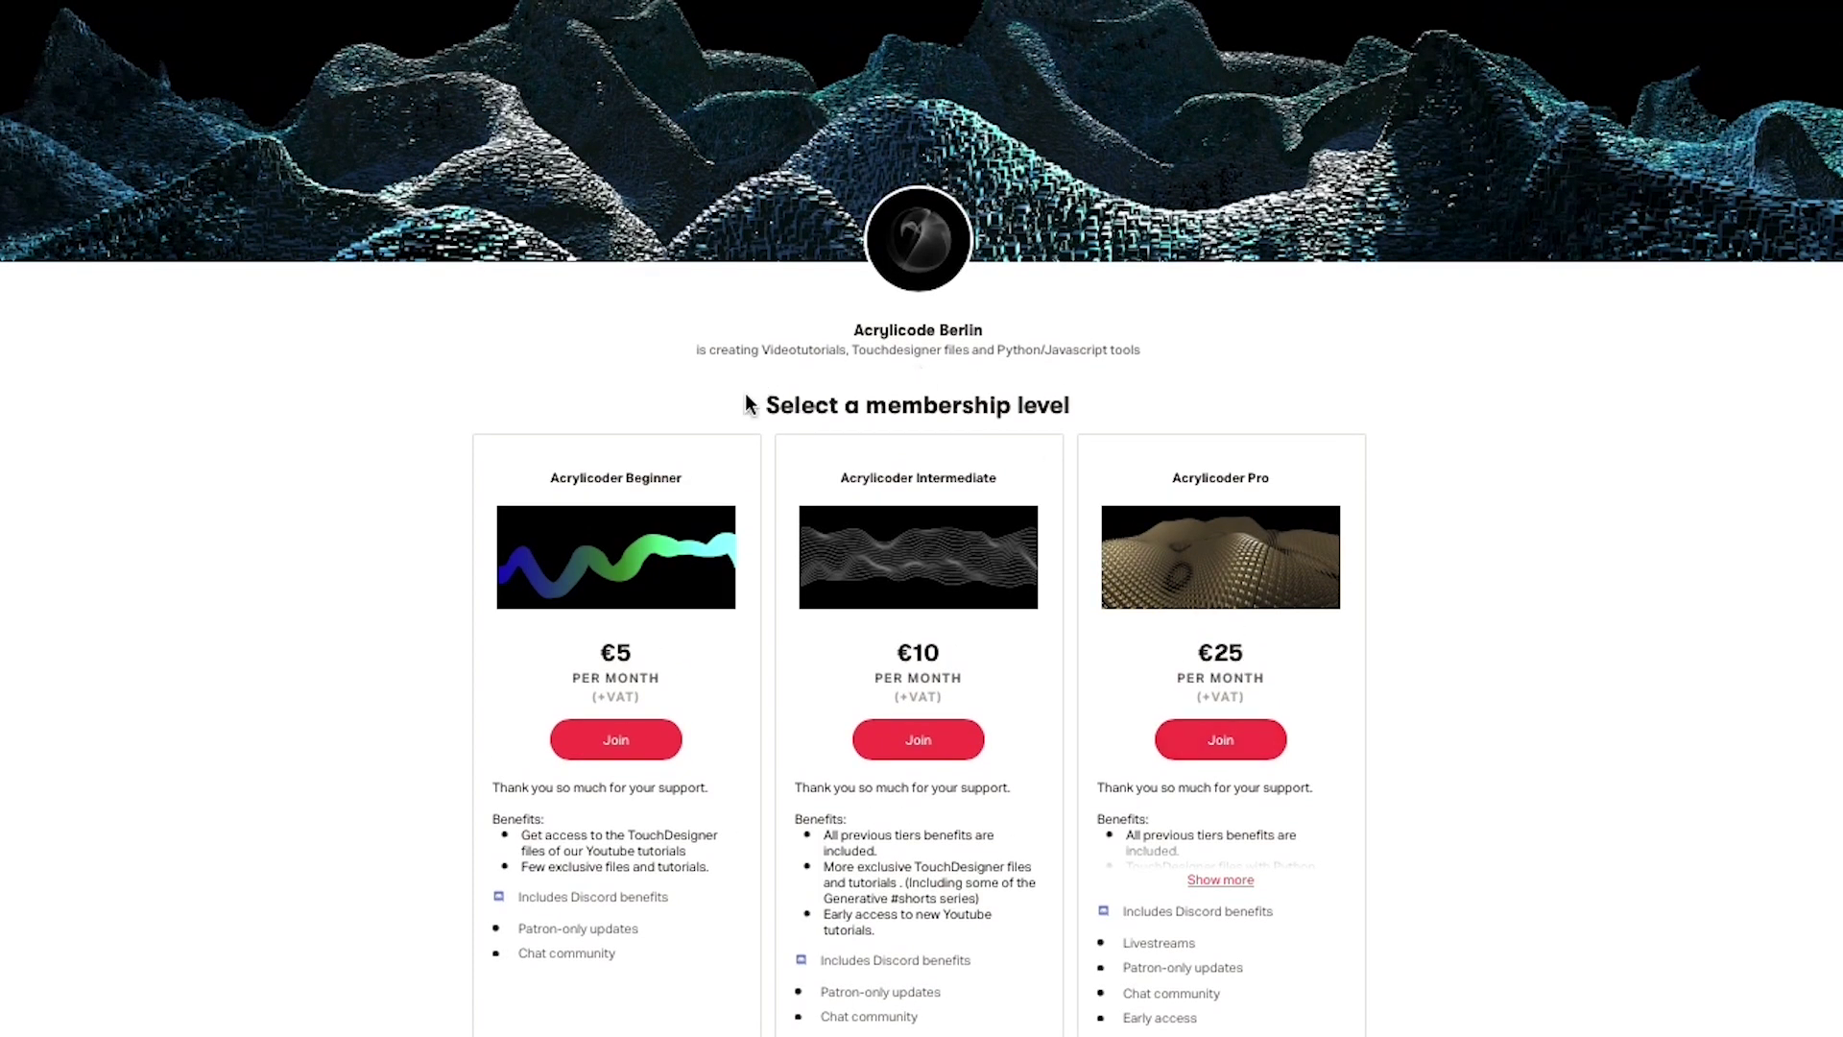
{"action": "scroll", "coordinate": [977, 393], "scroll_direction": "down", "scroll_amount": 4}
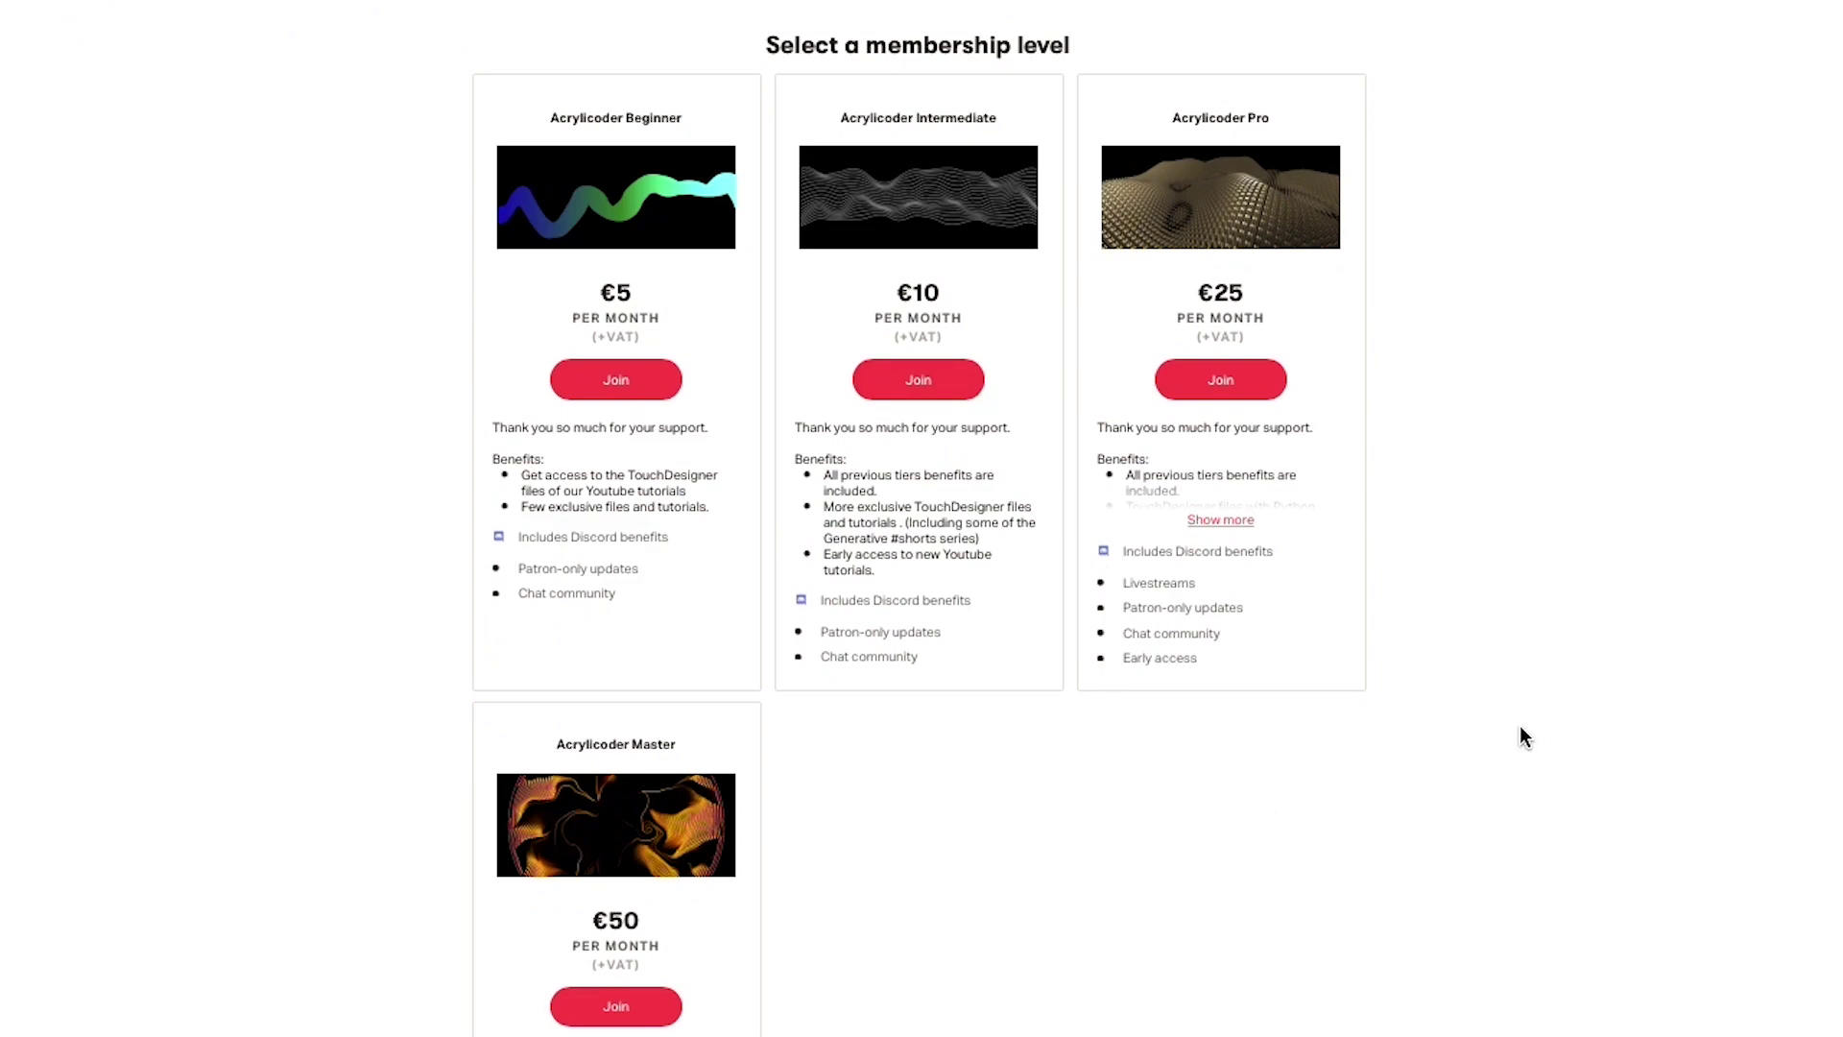
{"action": "scroll", "coordinate": [1517, 724], "scroll_direction": "down", "scroll_amount": 1}
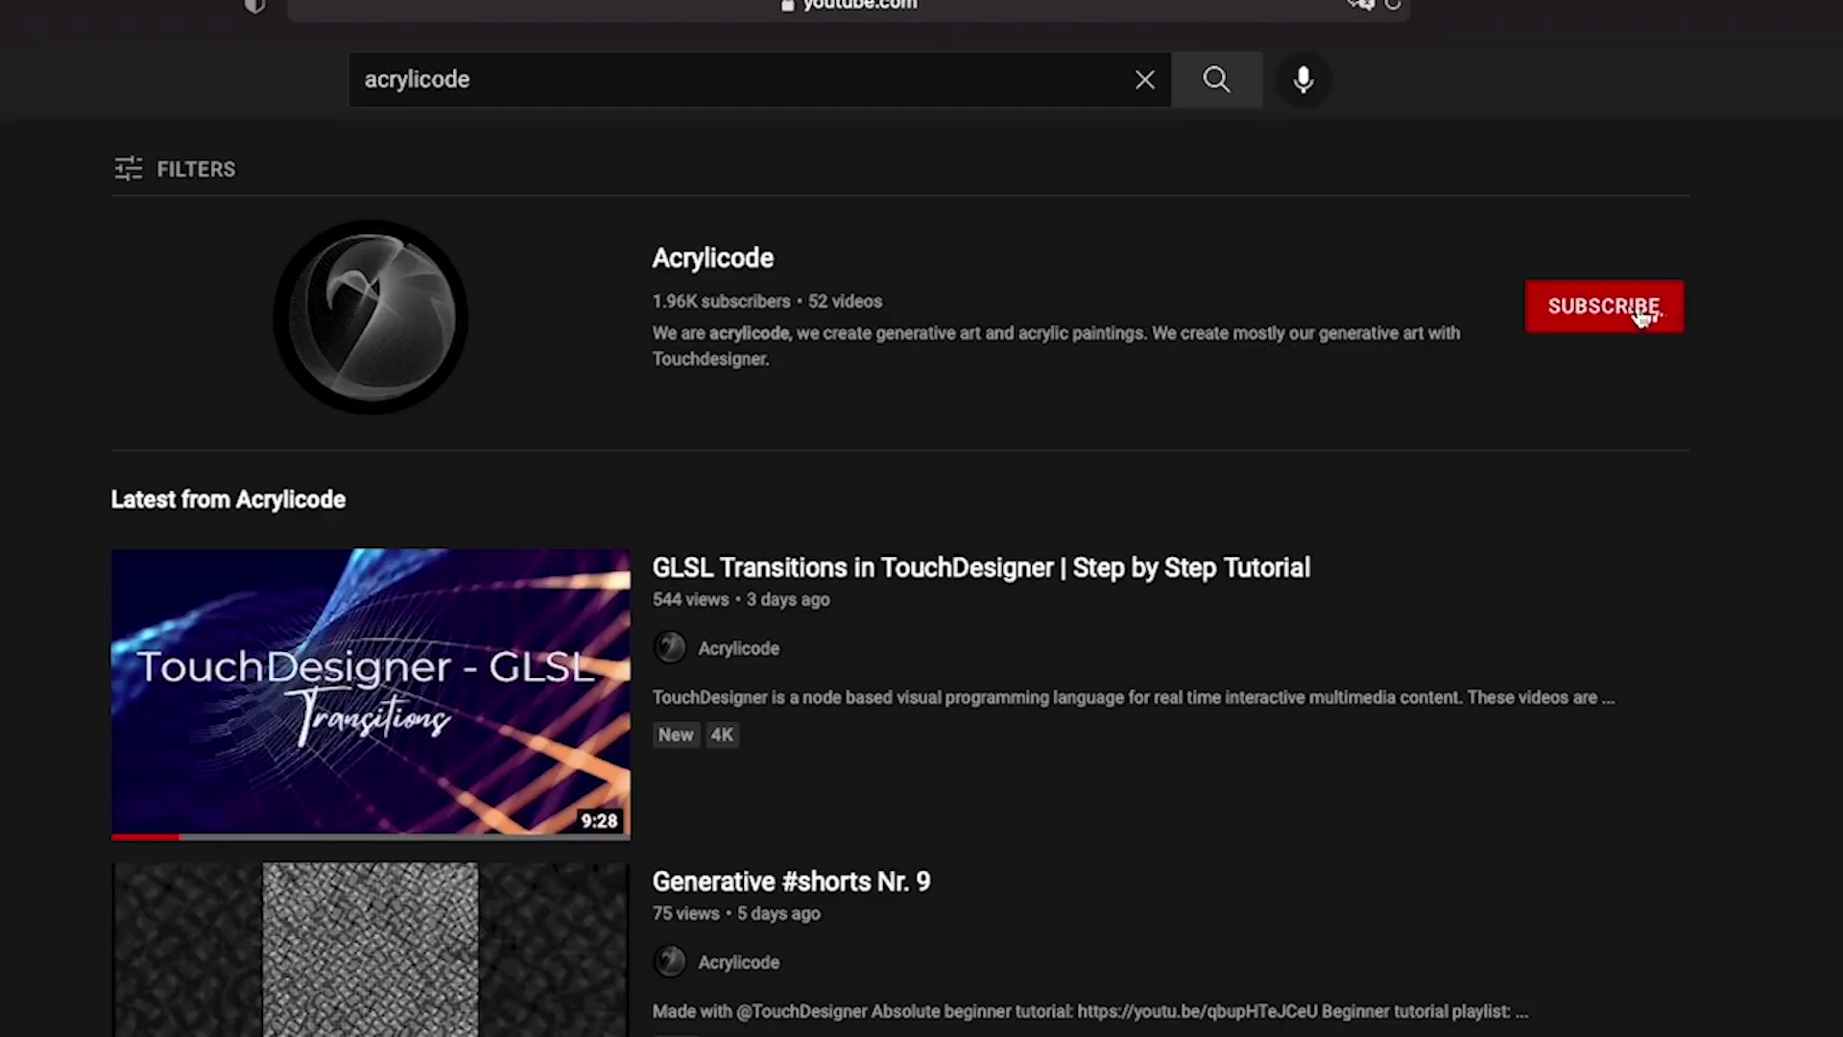
Step: Subscribe to the Acrylicode channel and set its notification bell to All
{"action": "left_click", "coordinate": [1645, 317]}
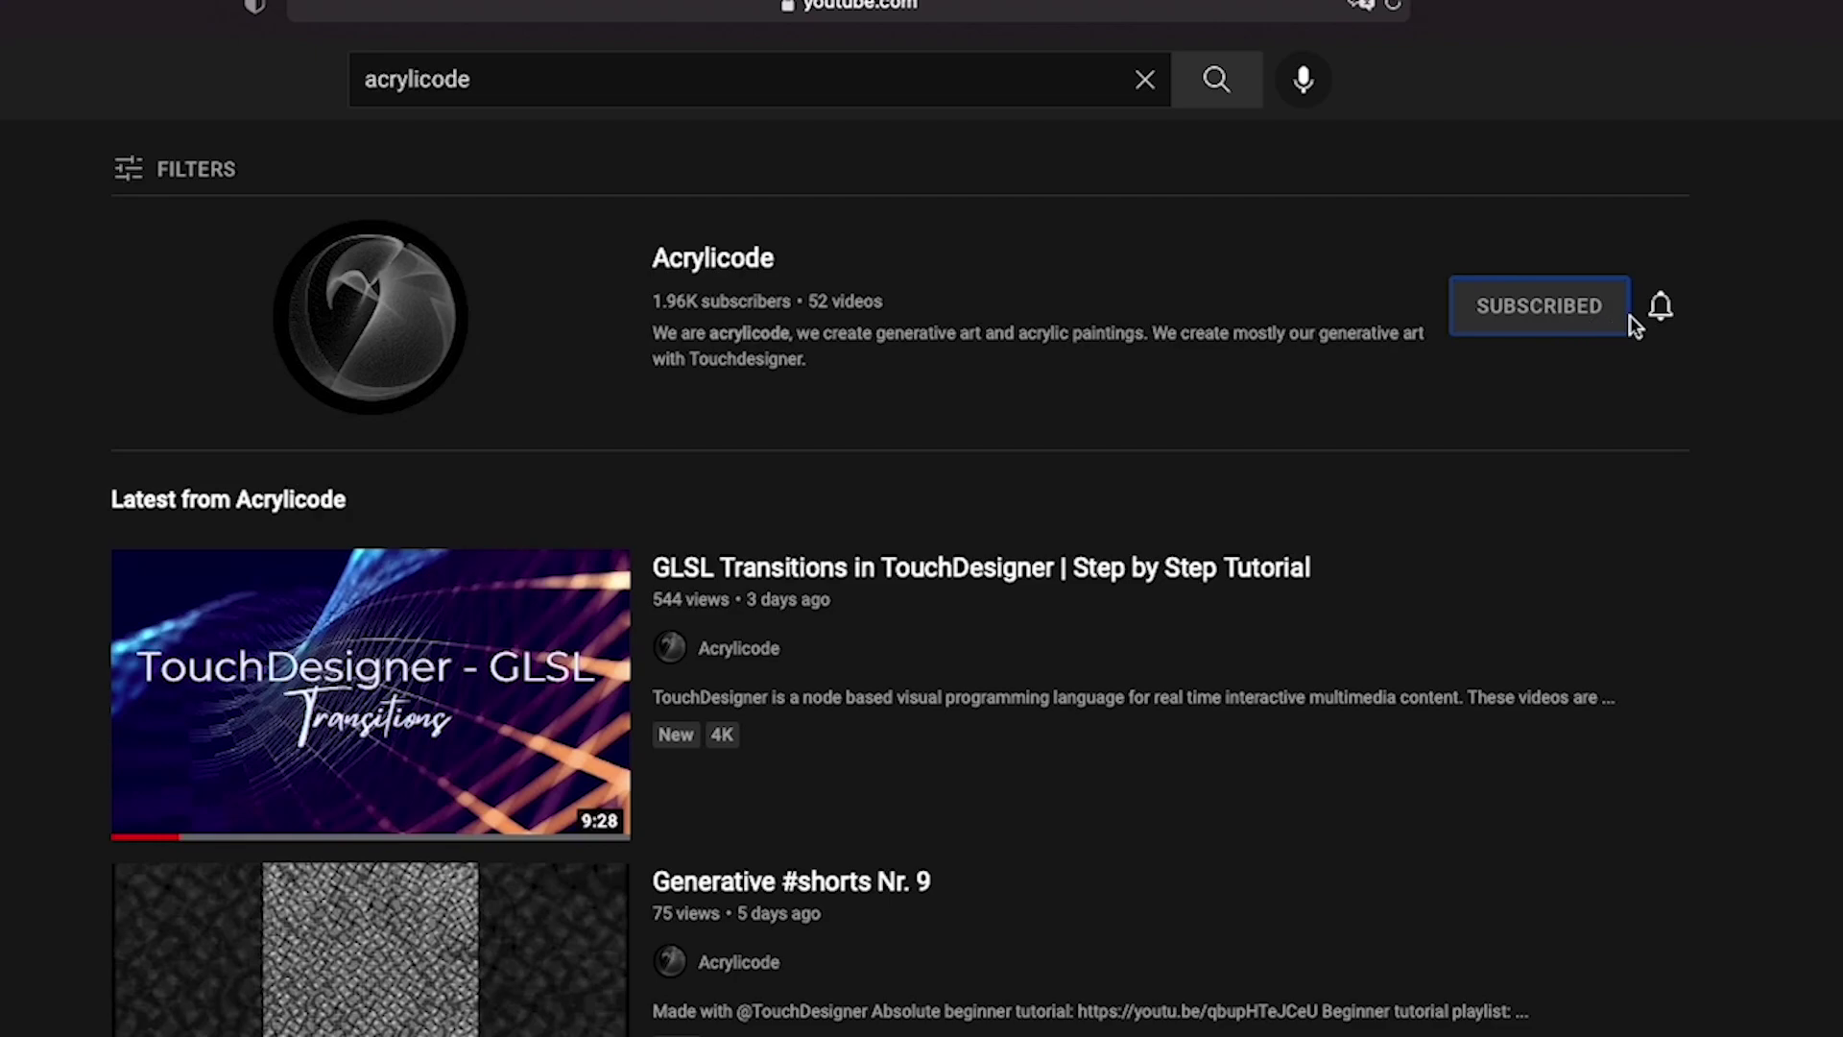
{"action": "left_click", "coordinate": [1660, 312]}
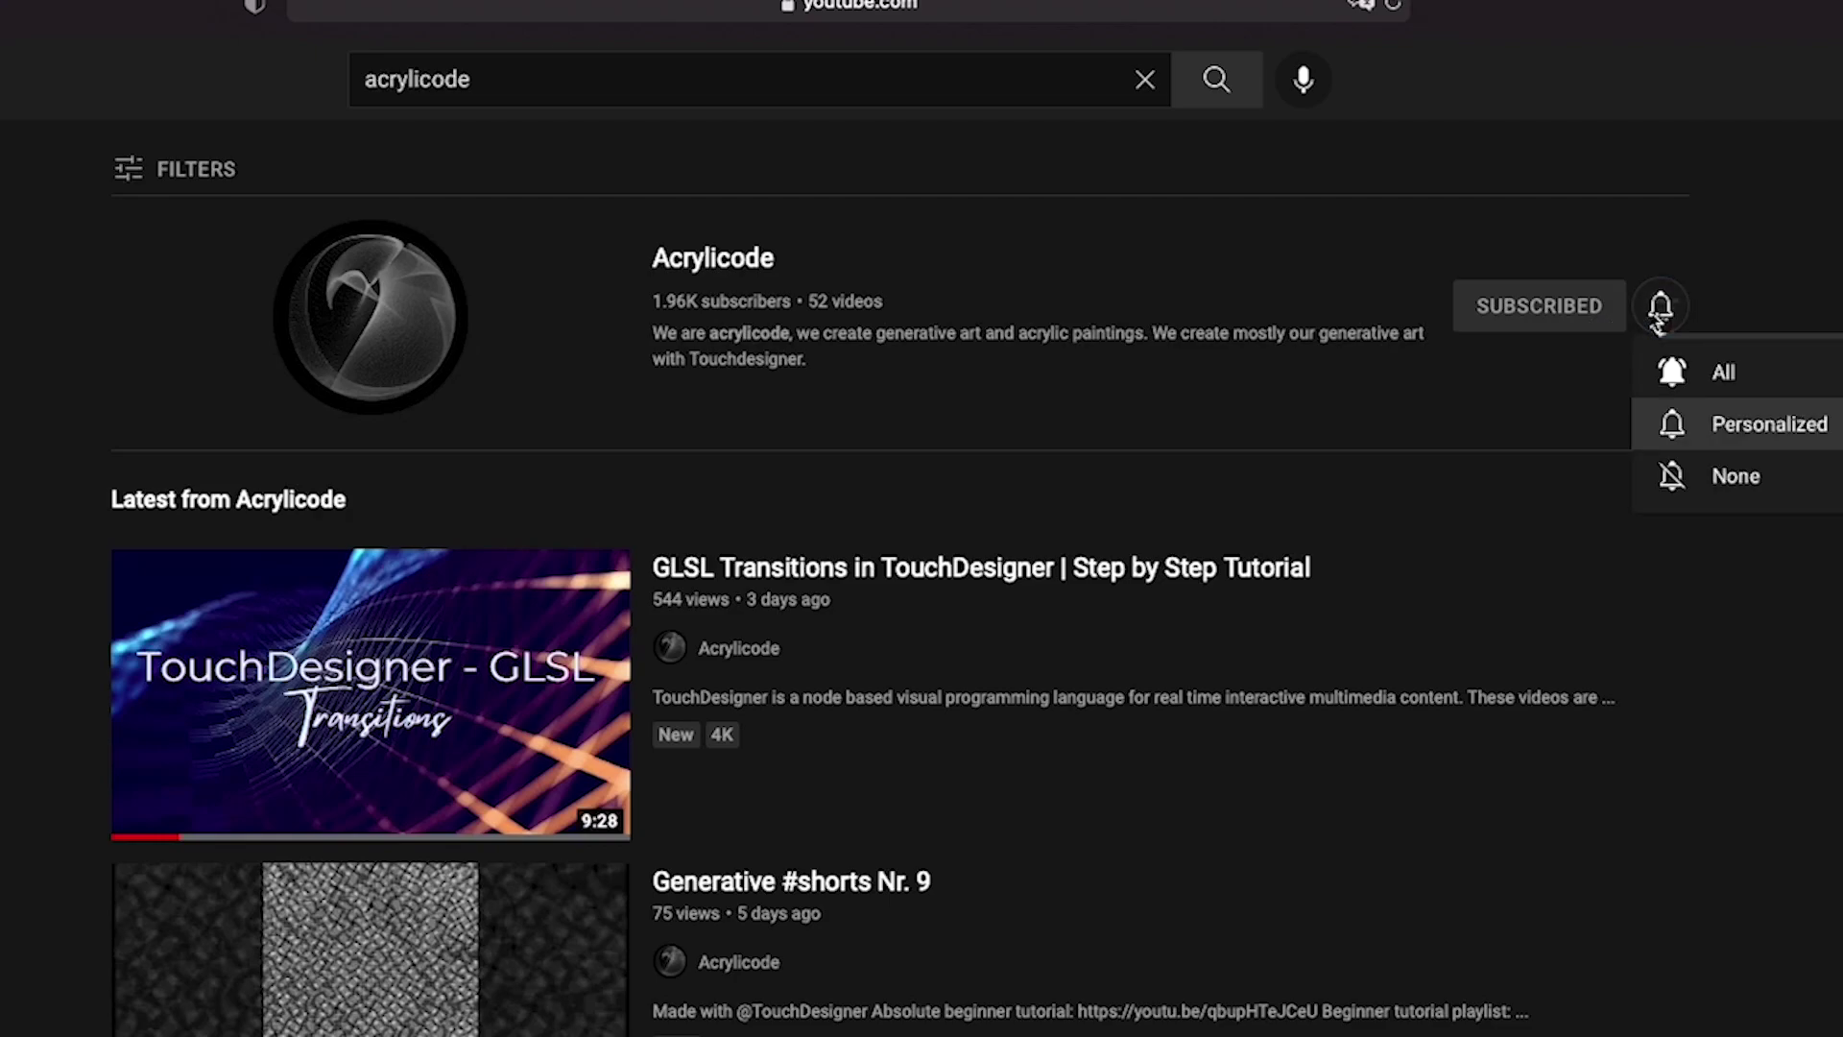
{"action": "left_click", "coordinate": [1686, 374]}
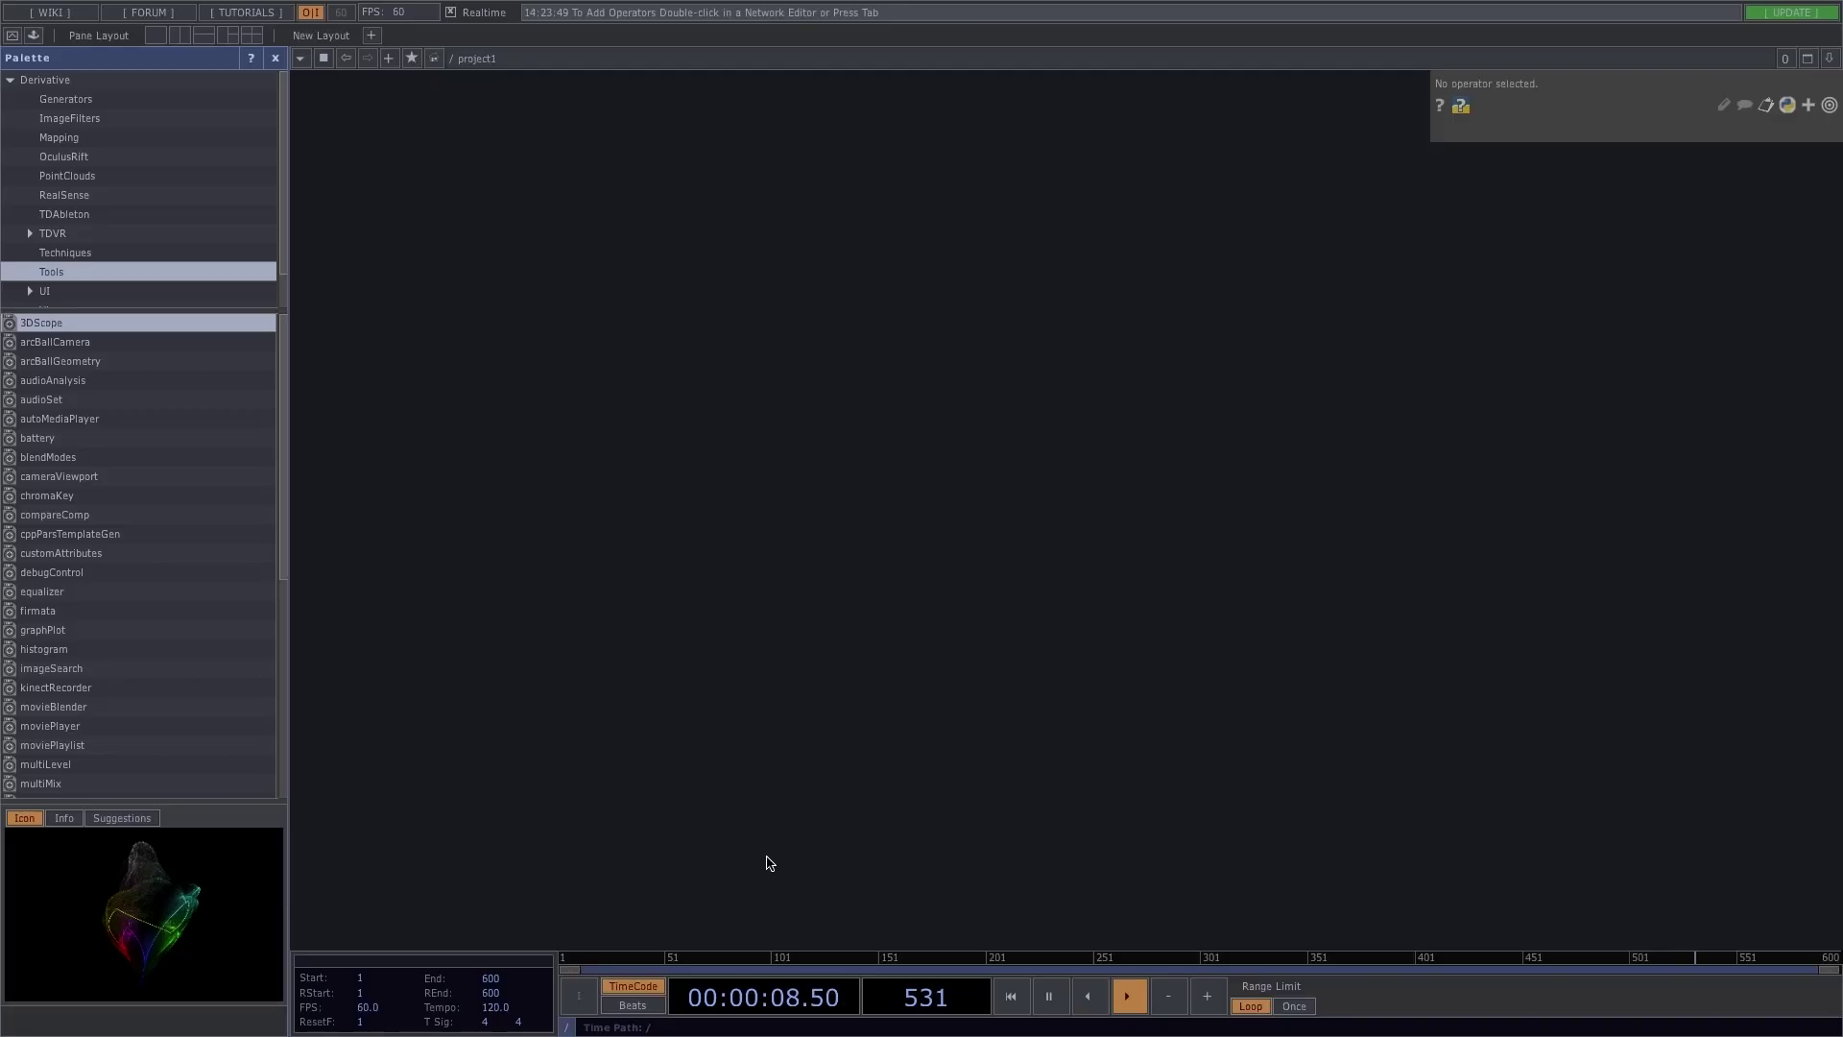
Step: Close the Palette, split into side-by-side panes with a viewer on the right, and widen the network editor
{"action": "left_click", "coordinate": [276, 58]}
{"action": "left_click", "coordinate": [182, 39]}
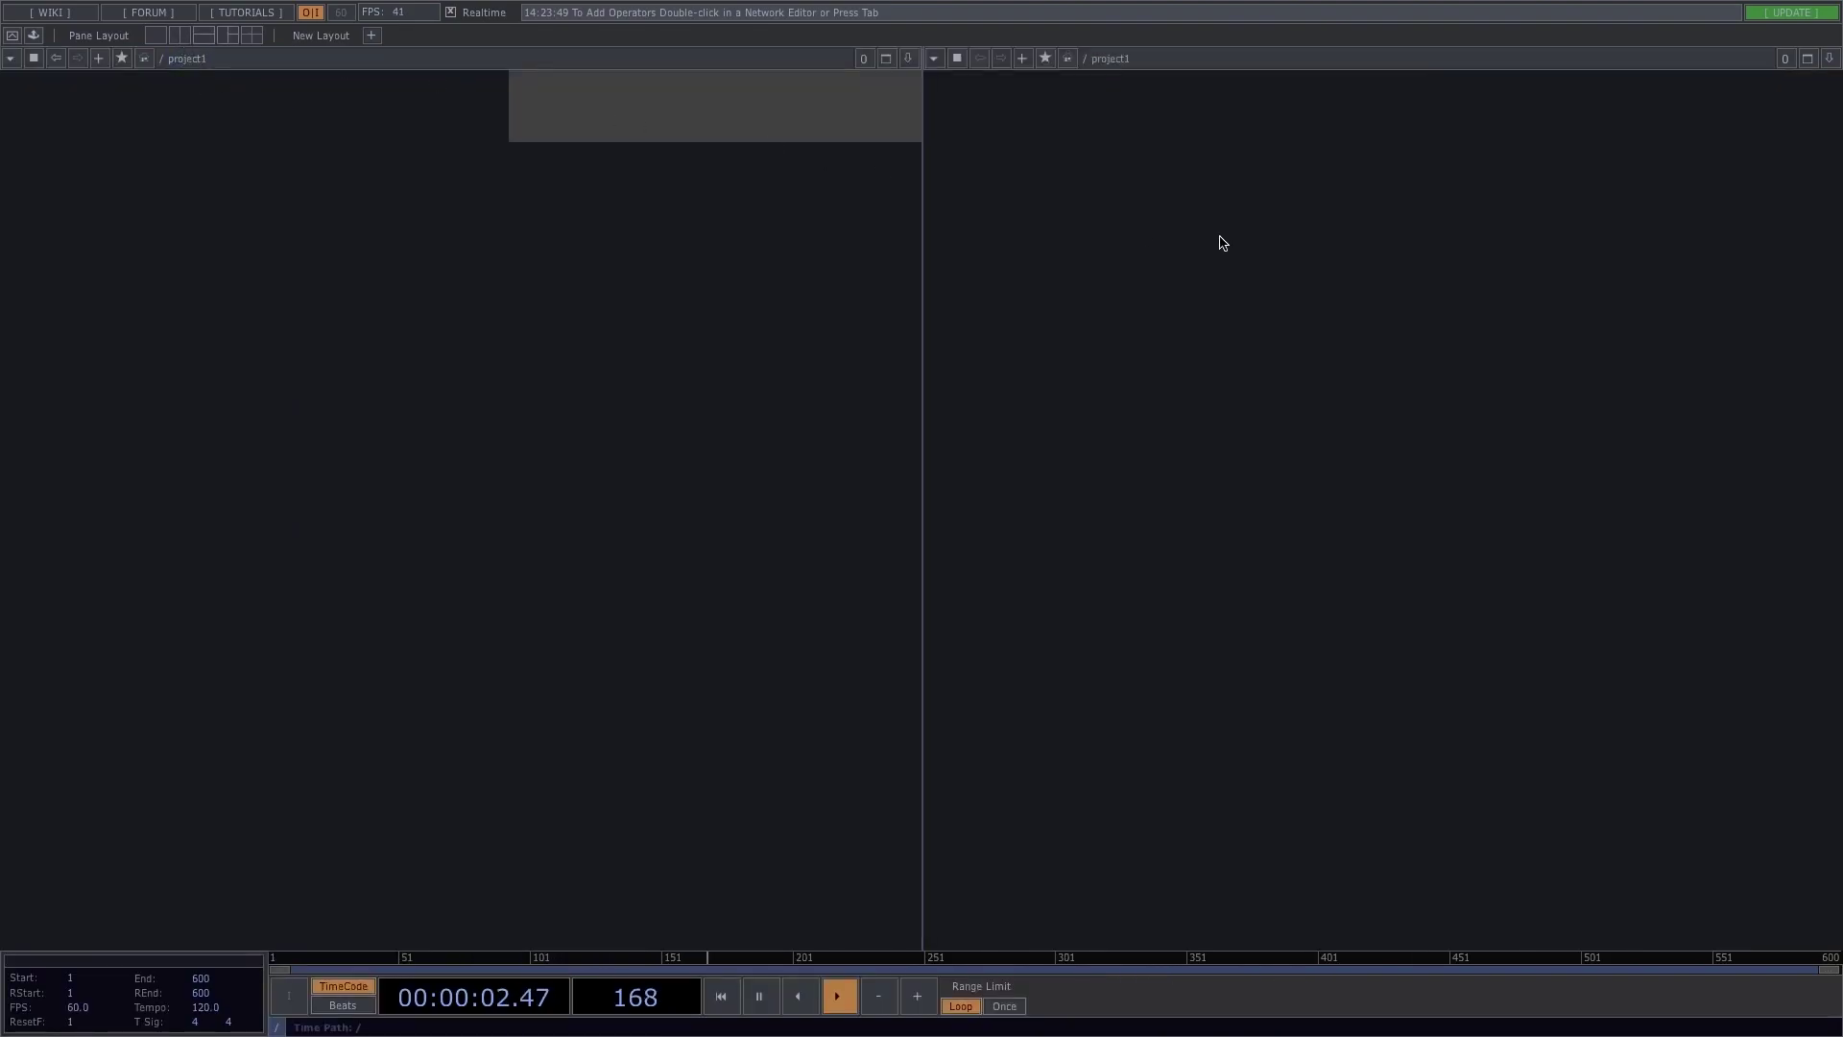
{"action": "left_click", "coordinate": [944, 59]}
{"action": "left_click", "coordinate": [964, 142]}
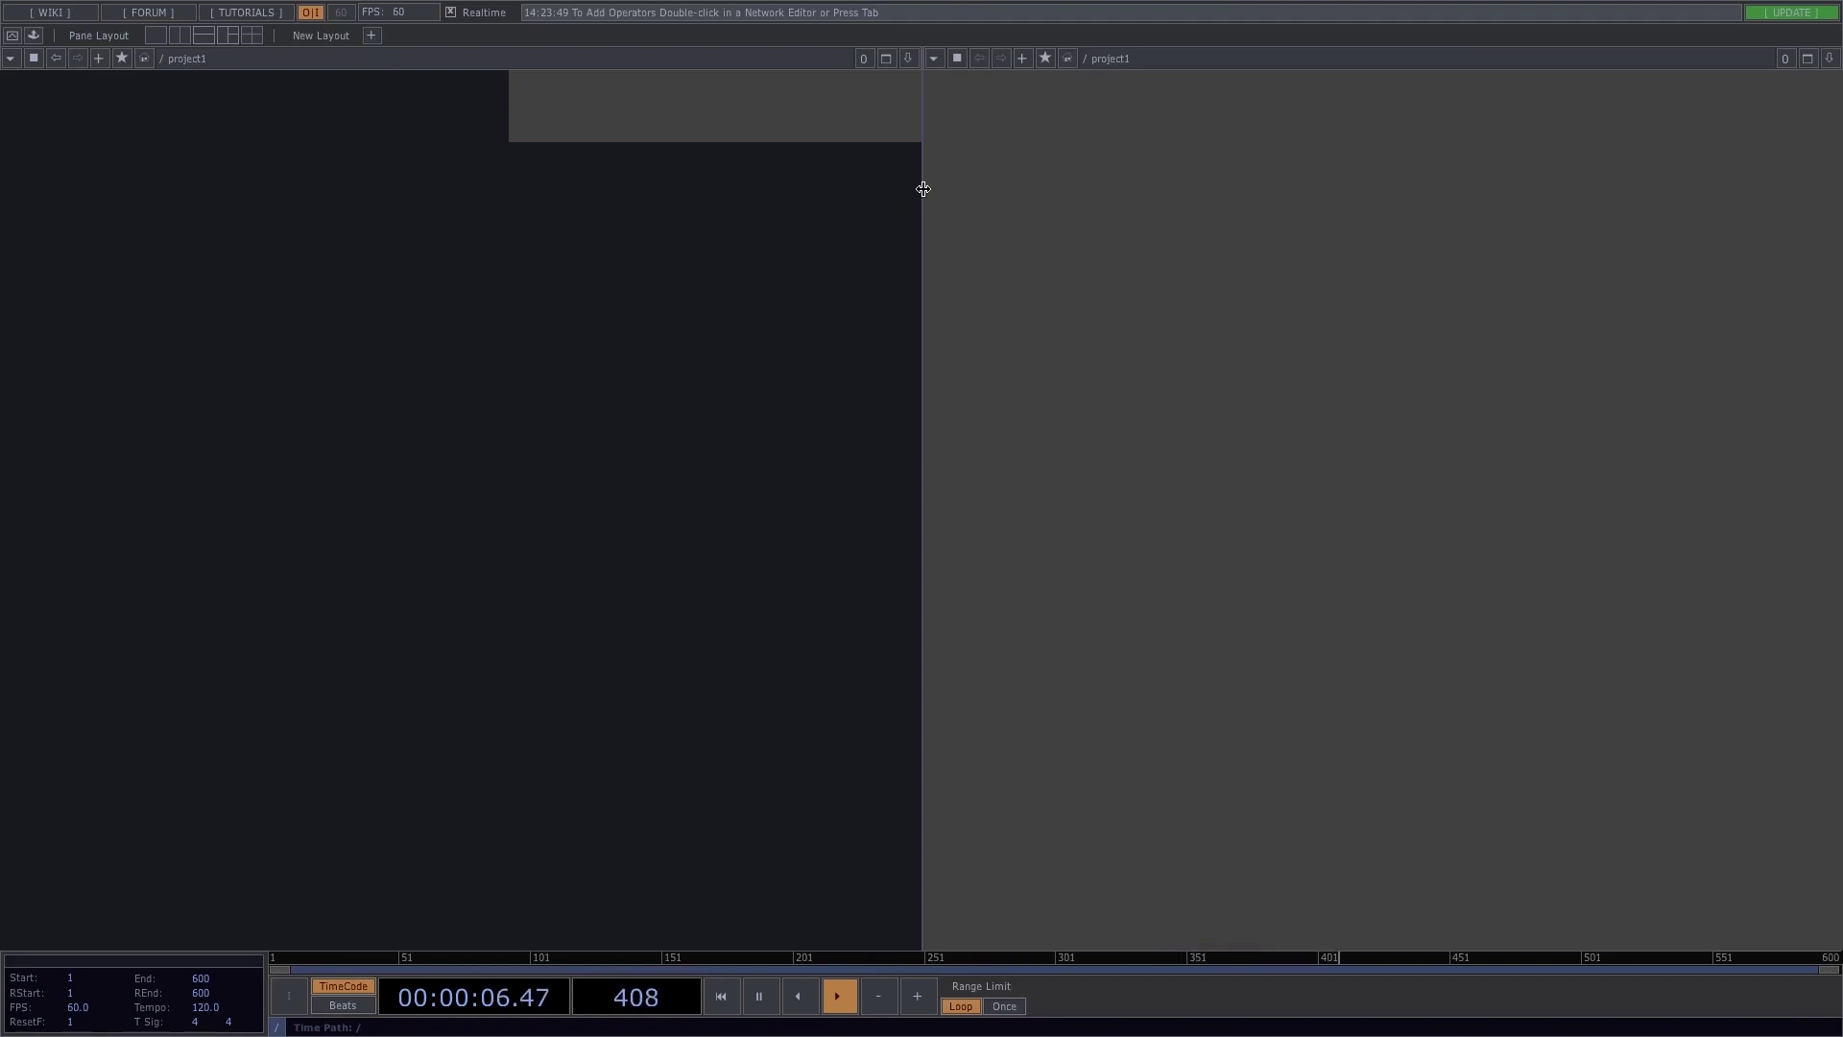
{"action": "left_click_drag", "start_coordinate": [924, 190], "coordinate": [1177, 247]}
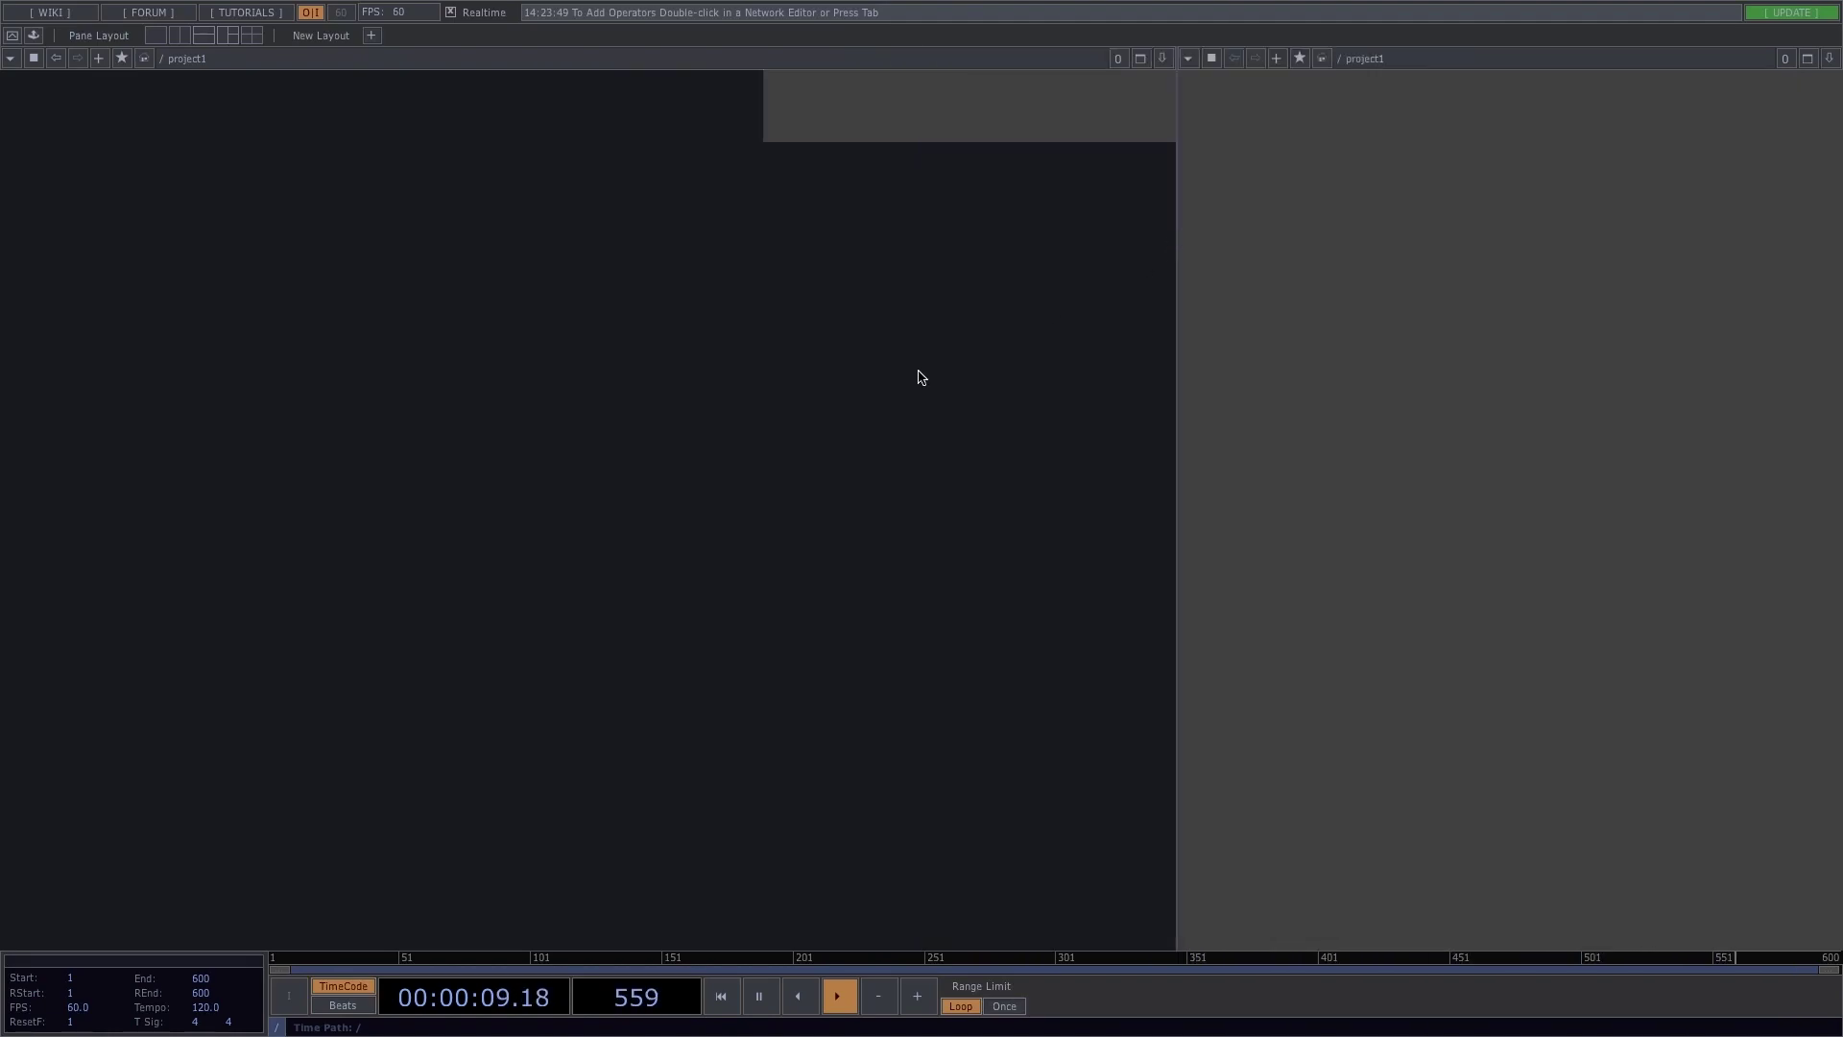
Step: Dismiss the network editor's options menu and bring up the OP Create Dialog
{"action": "right_click", "coordinate": [780, 448]}
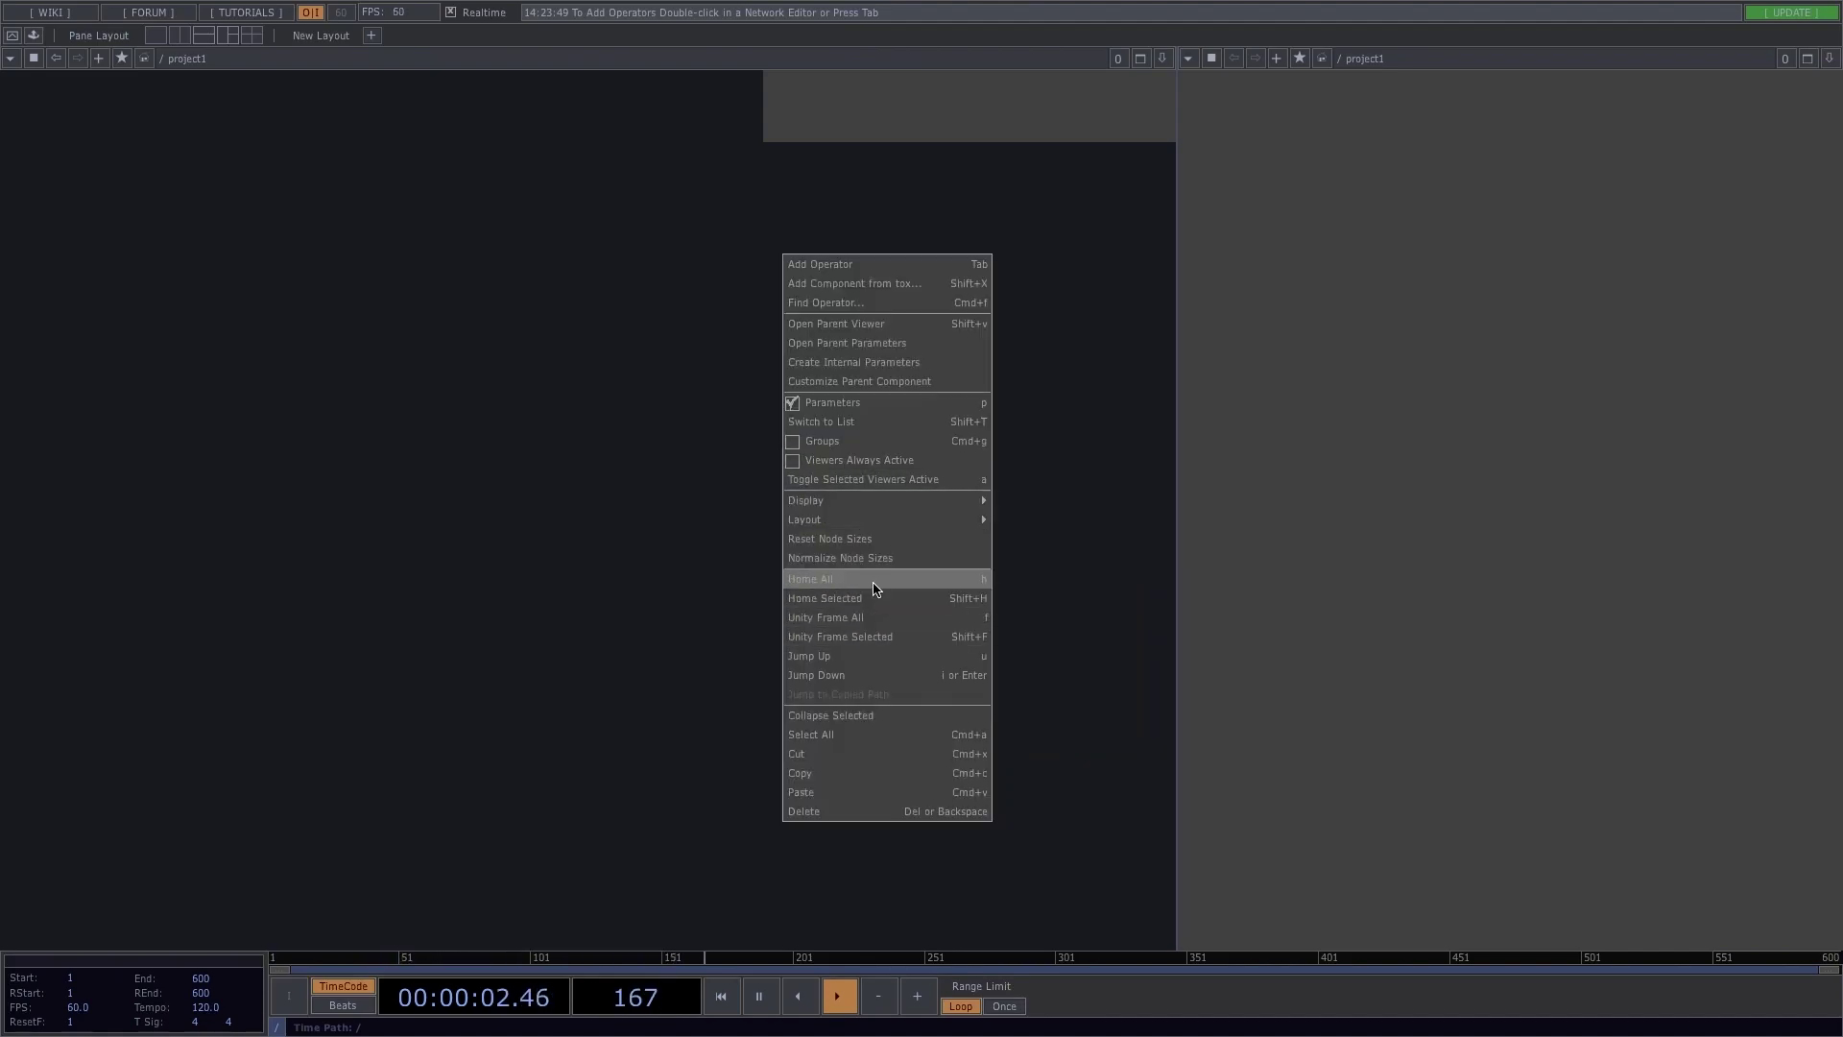
{"action": "mouse_move", "coordinate": [889, 501]}
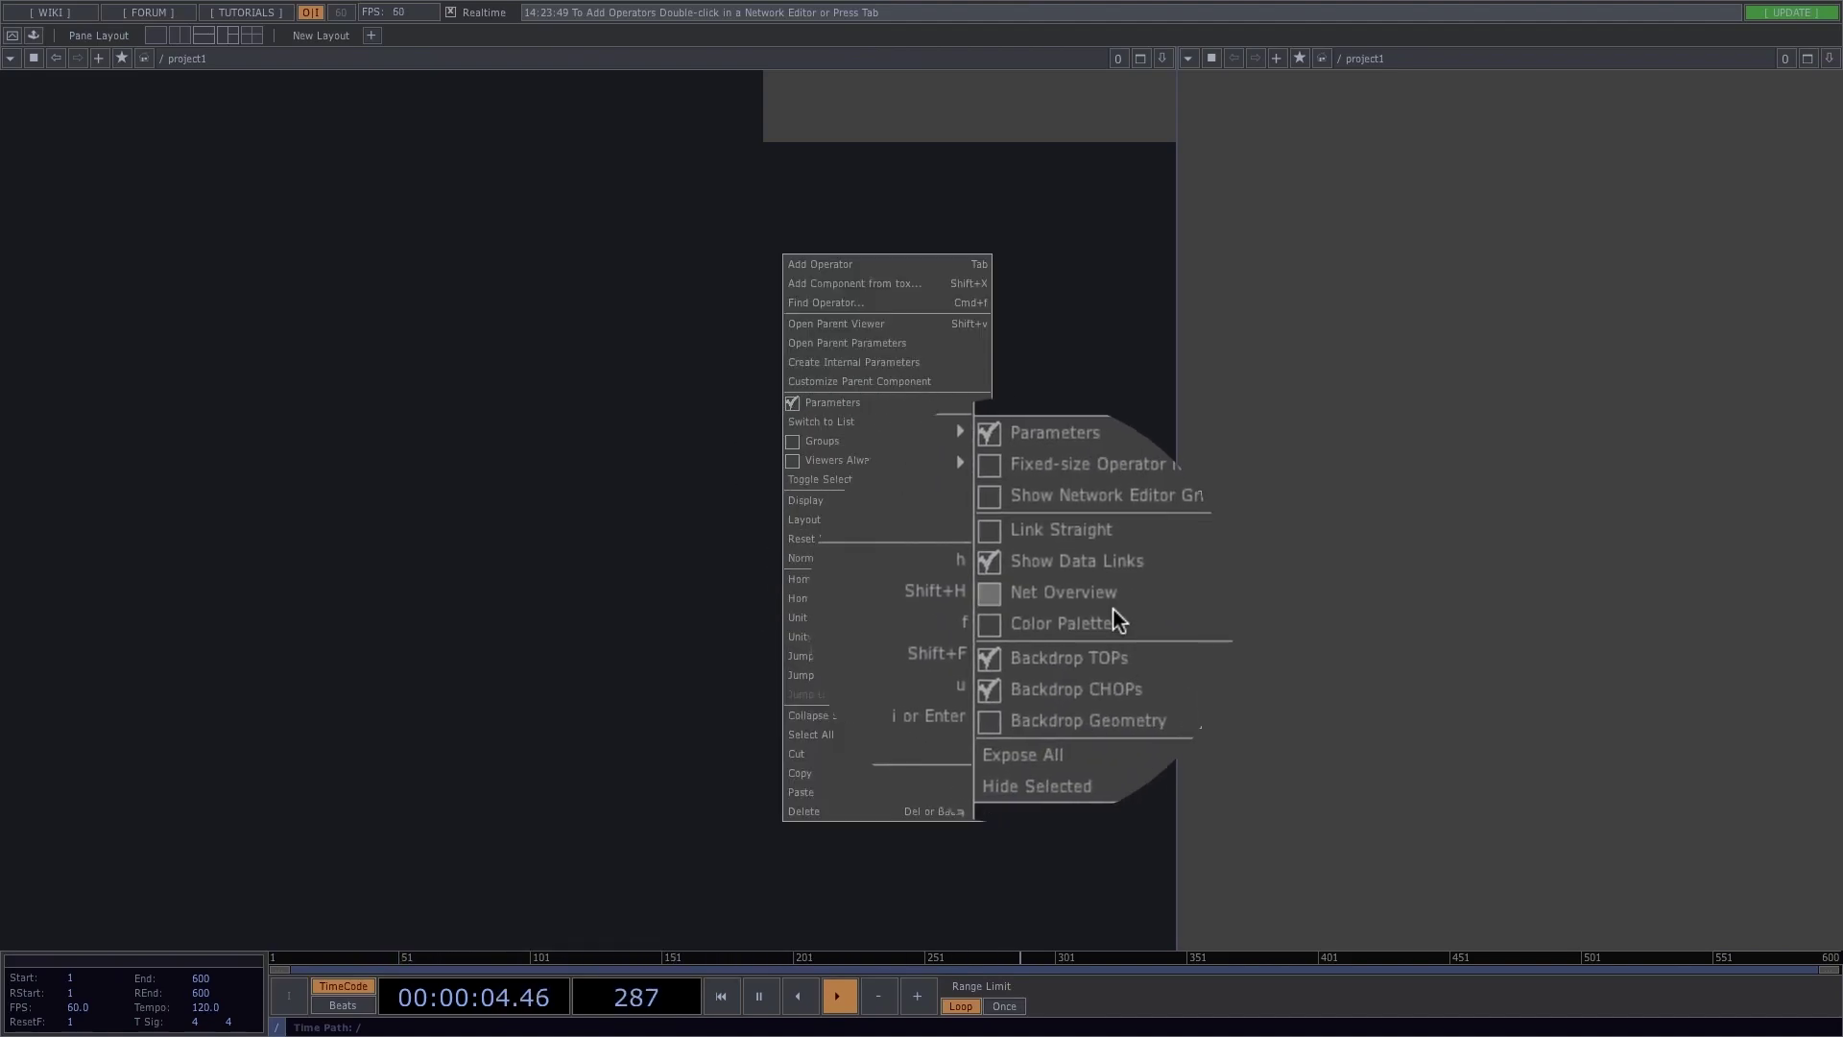
{"action": "left_click", "coordinate": [1076, 648]}
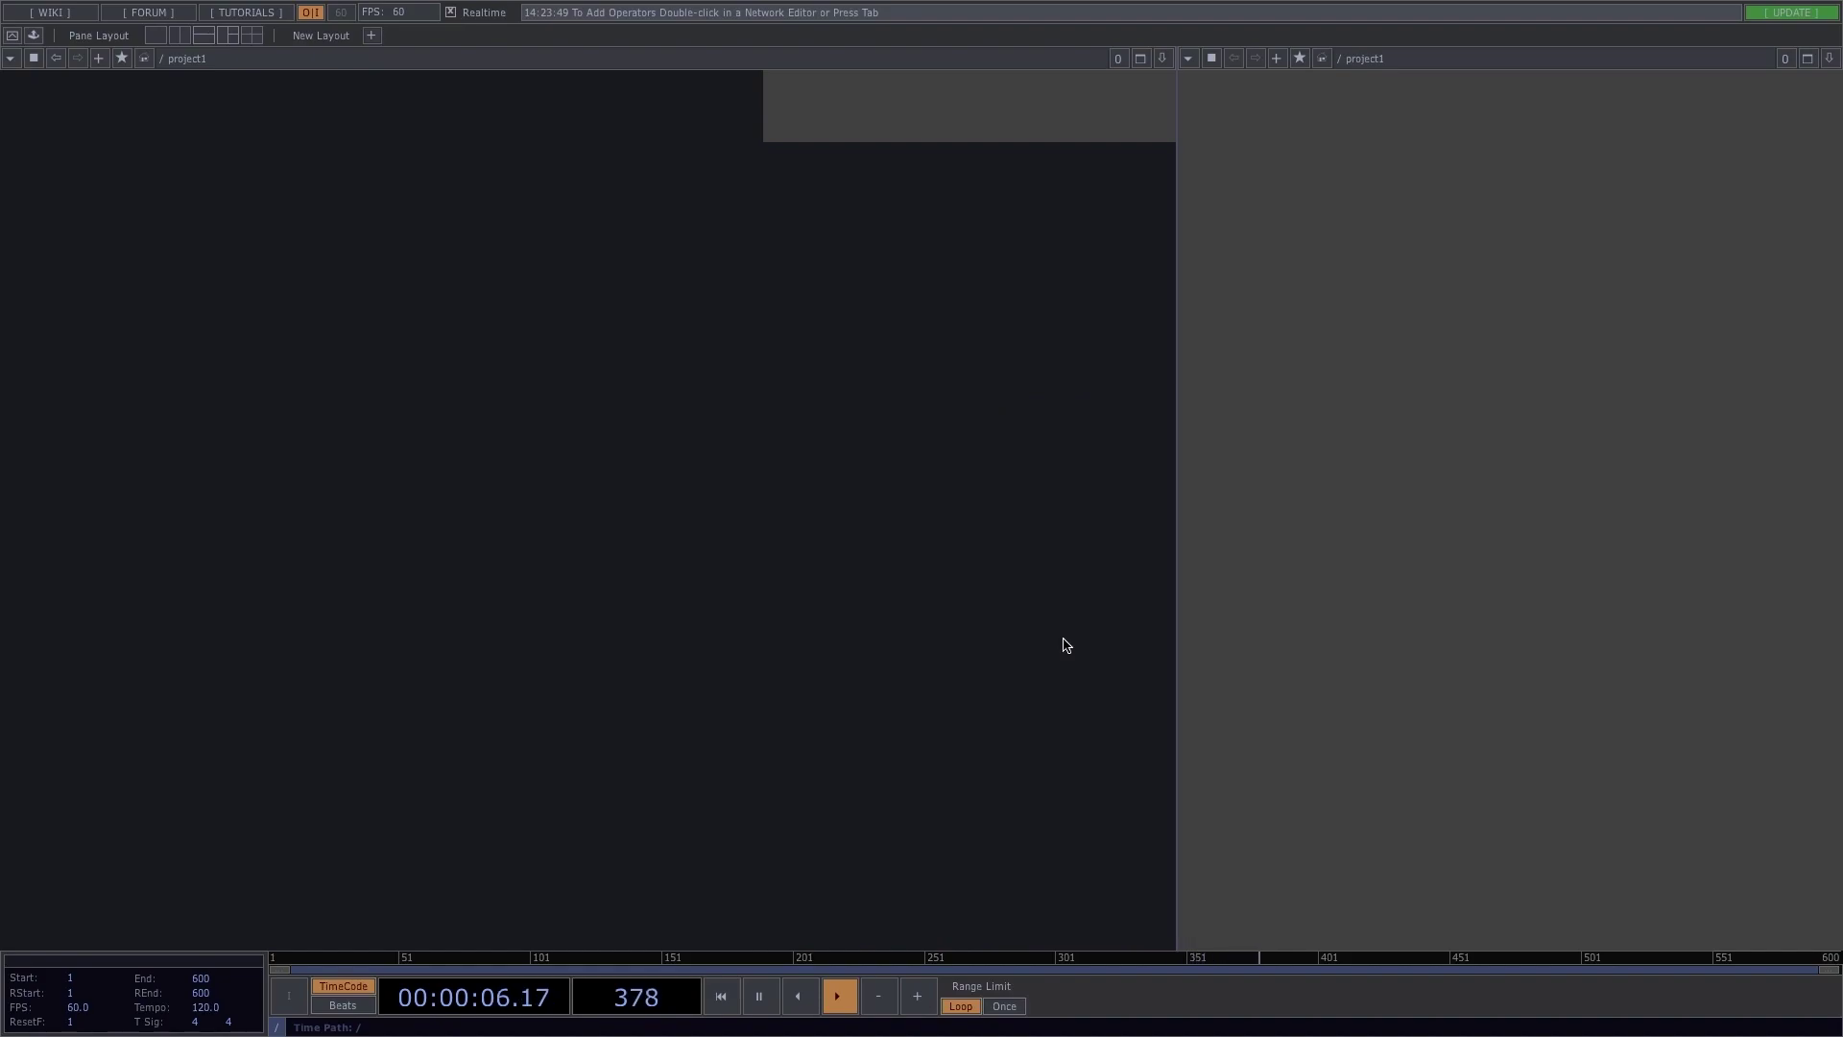
{"action": "double_click", "coordinate": [820, 573]}
Step: Add an Out TOP (out1) to the network
{"action": "type", "text": "ou"}
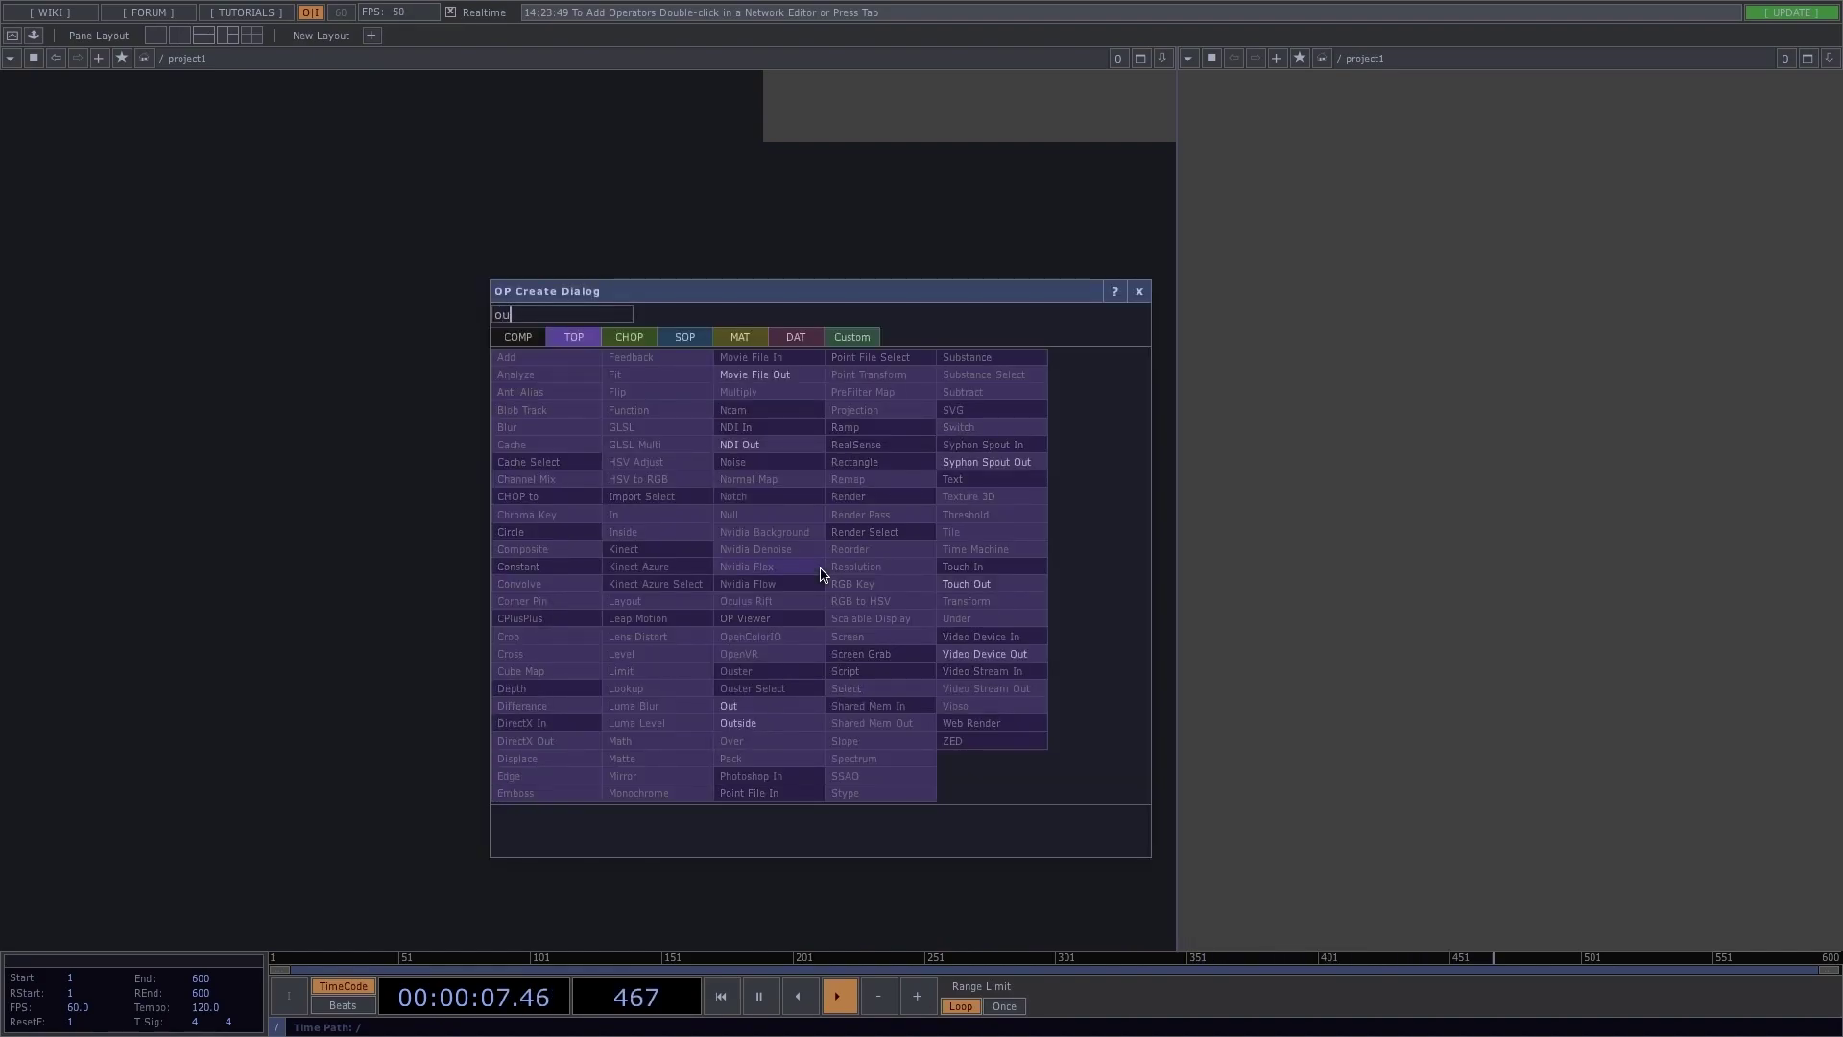
{"action": "left_click", "coordinate": [793, 712]}
{"action": "left_click", "coordinate": [924, 504]}
{"action": "scroll", "coordinate": [979, 588], "scroll_direction": "down", "scroll_amount": 5}
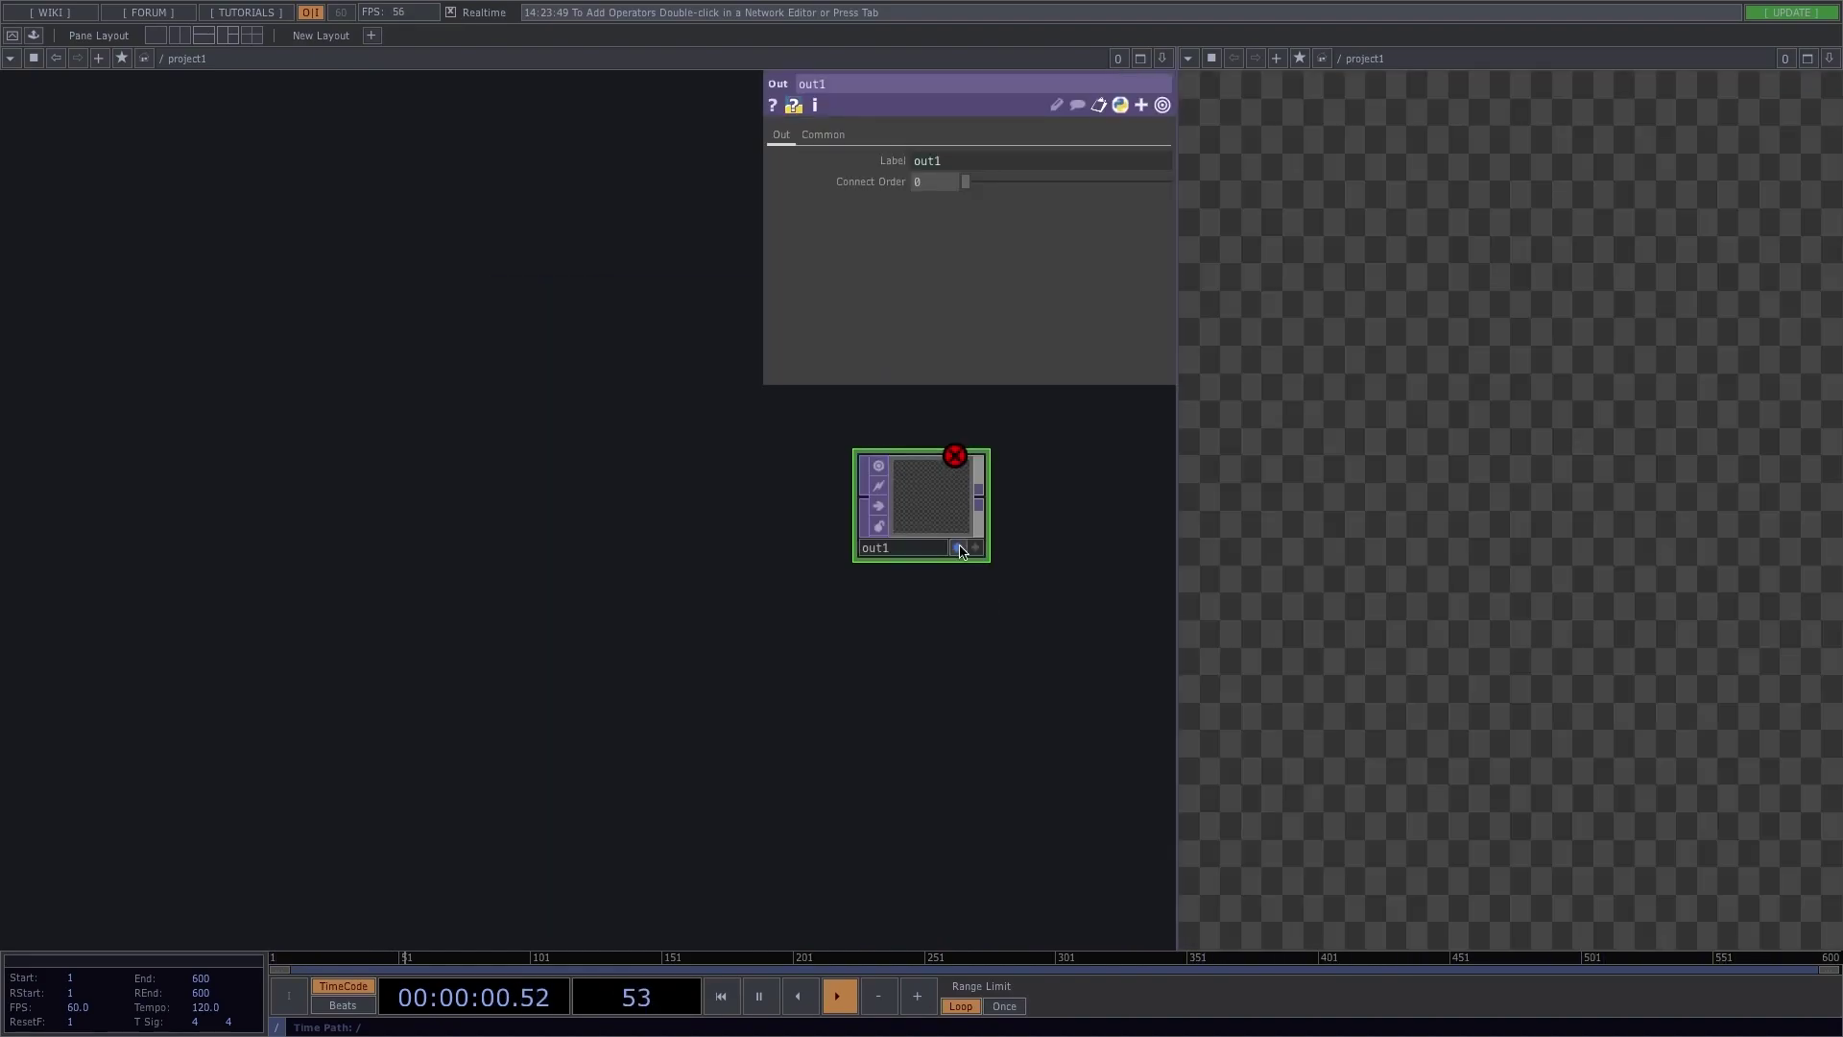
{"action": "scroll", "coordinate": [636, 677], "scroll_direction": "down", "scroll_amount": 2}
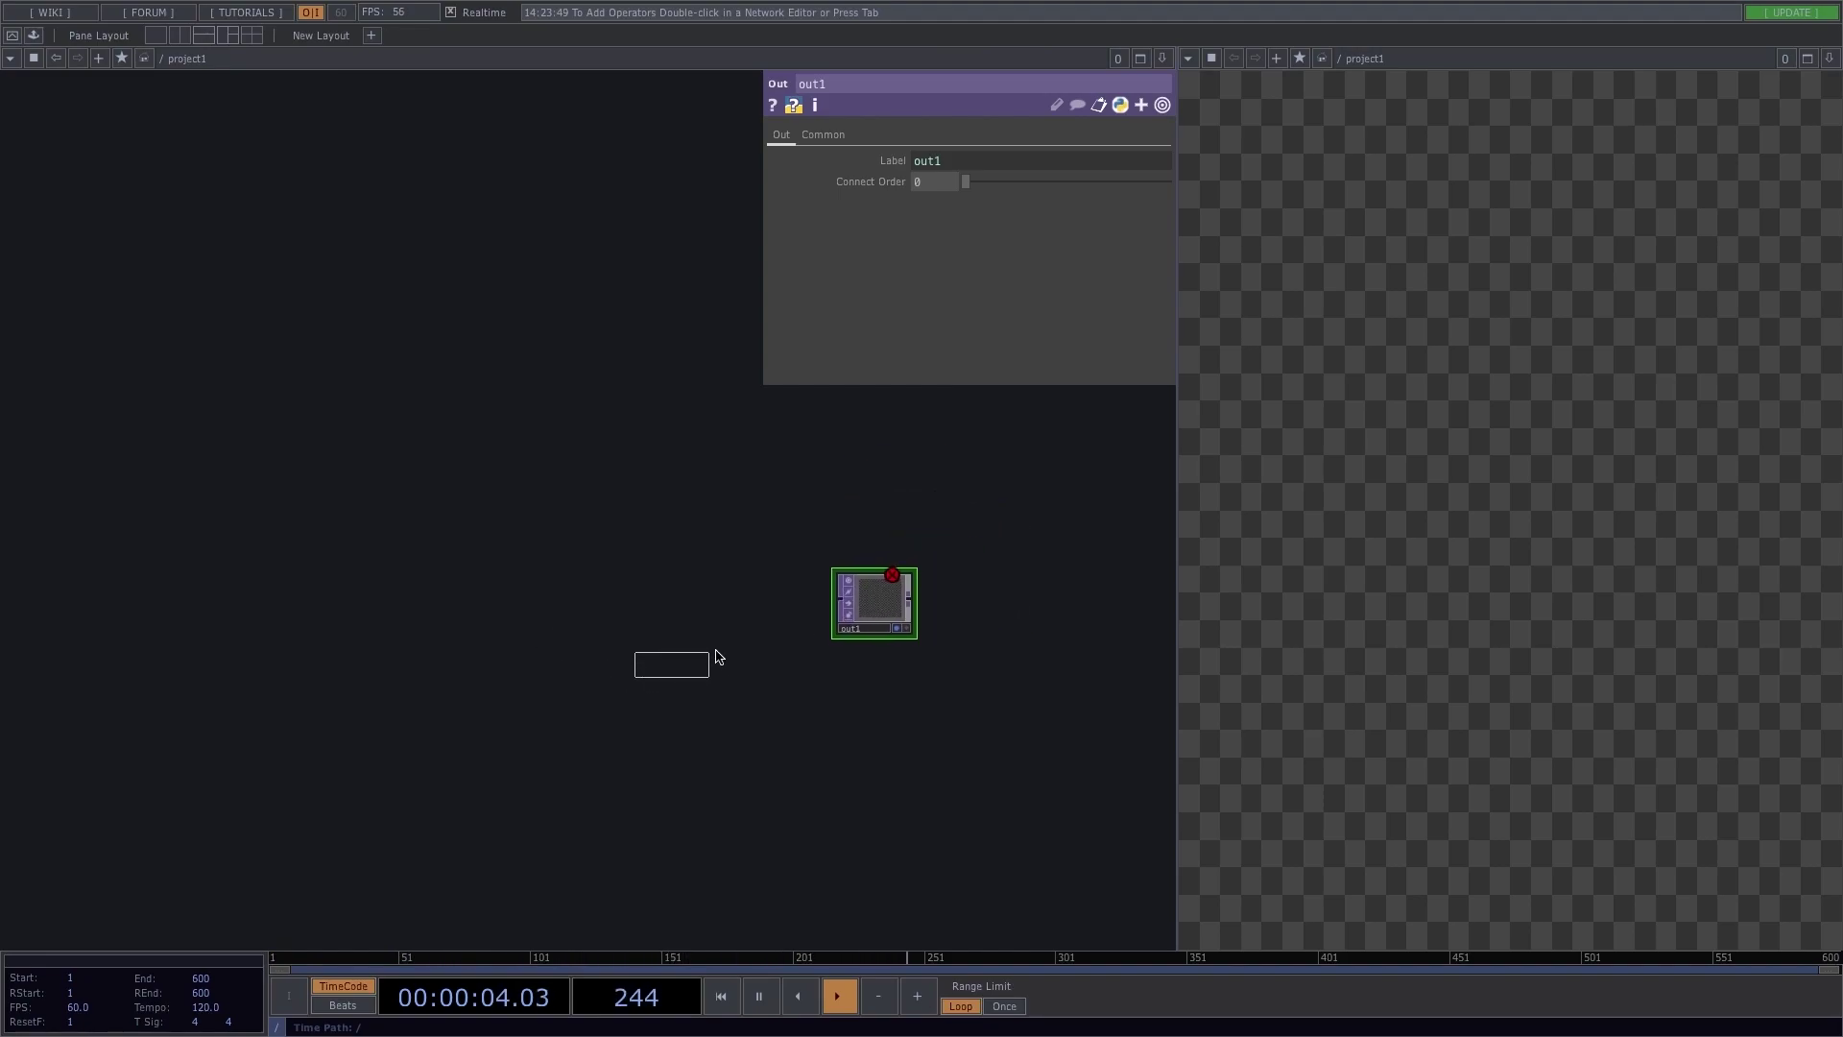
{"action": "left_click_drag", "start_coordinate": [613, 701], "coordinate": [812, 689]}
Step: Add a Box SOP (box1) feeding a Geometry COMP (geo1)
{"action": "key", "text": "Tab"}
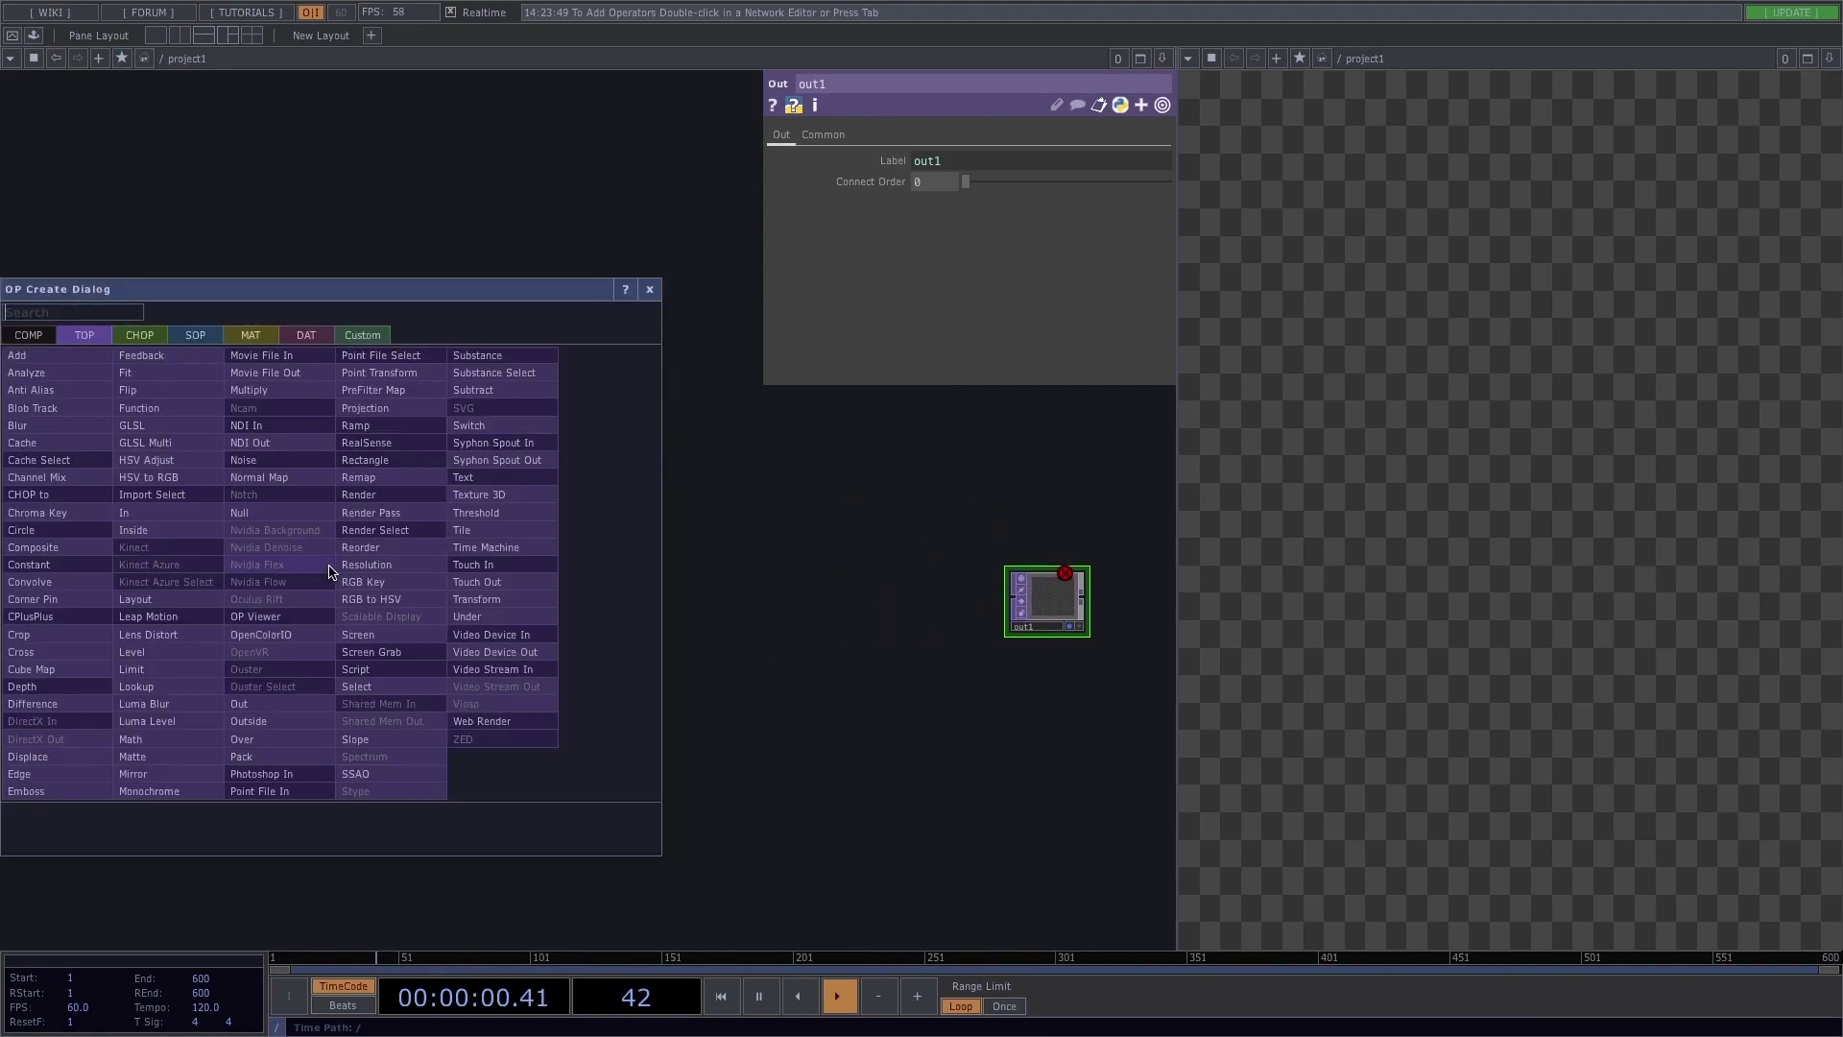
{"action": "key", "text": "Tab"}
{"action": "key", "text": "Tab"}
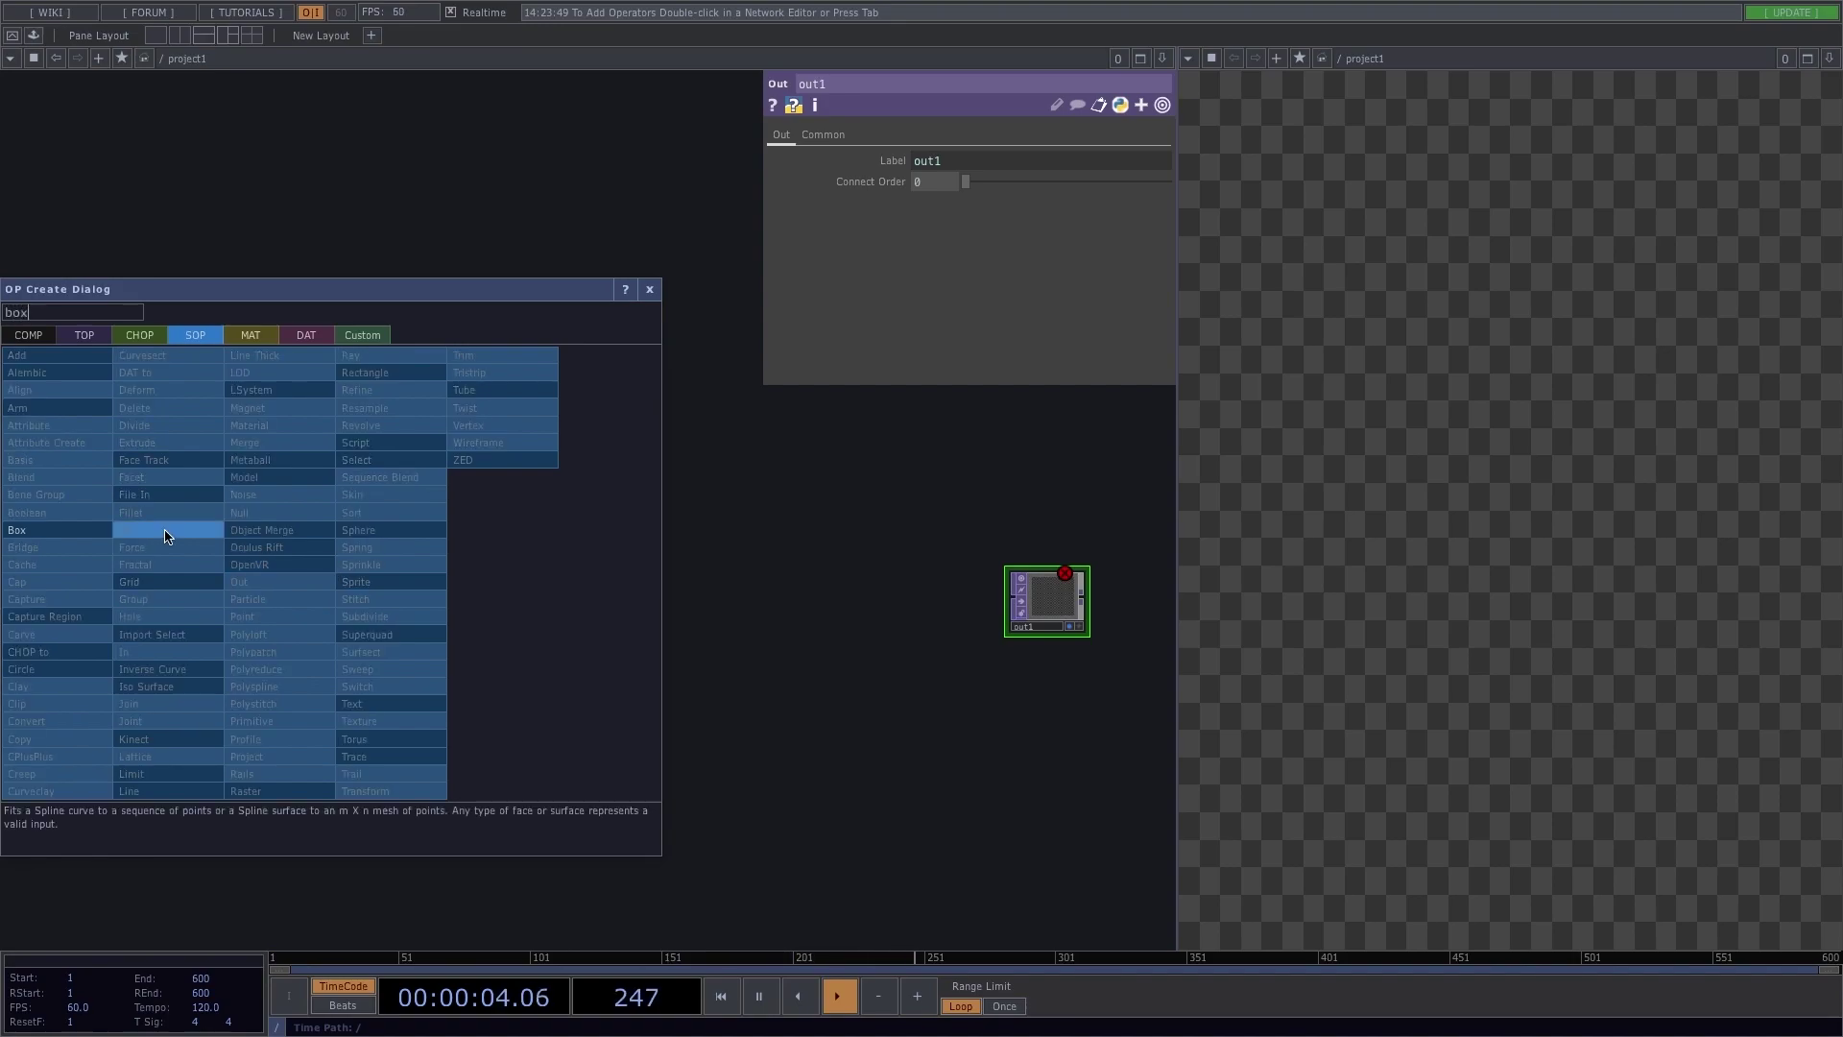
{"action": "left_click", "coordinate": [62, 530]}
{"action": "left_click", "coordinate": [111, 423]}
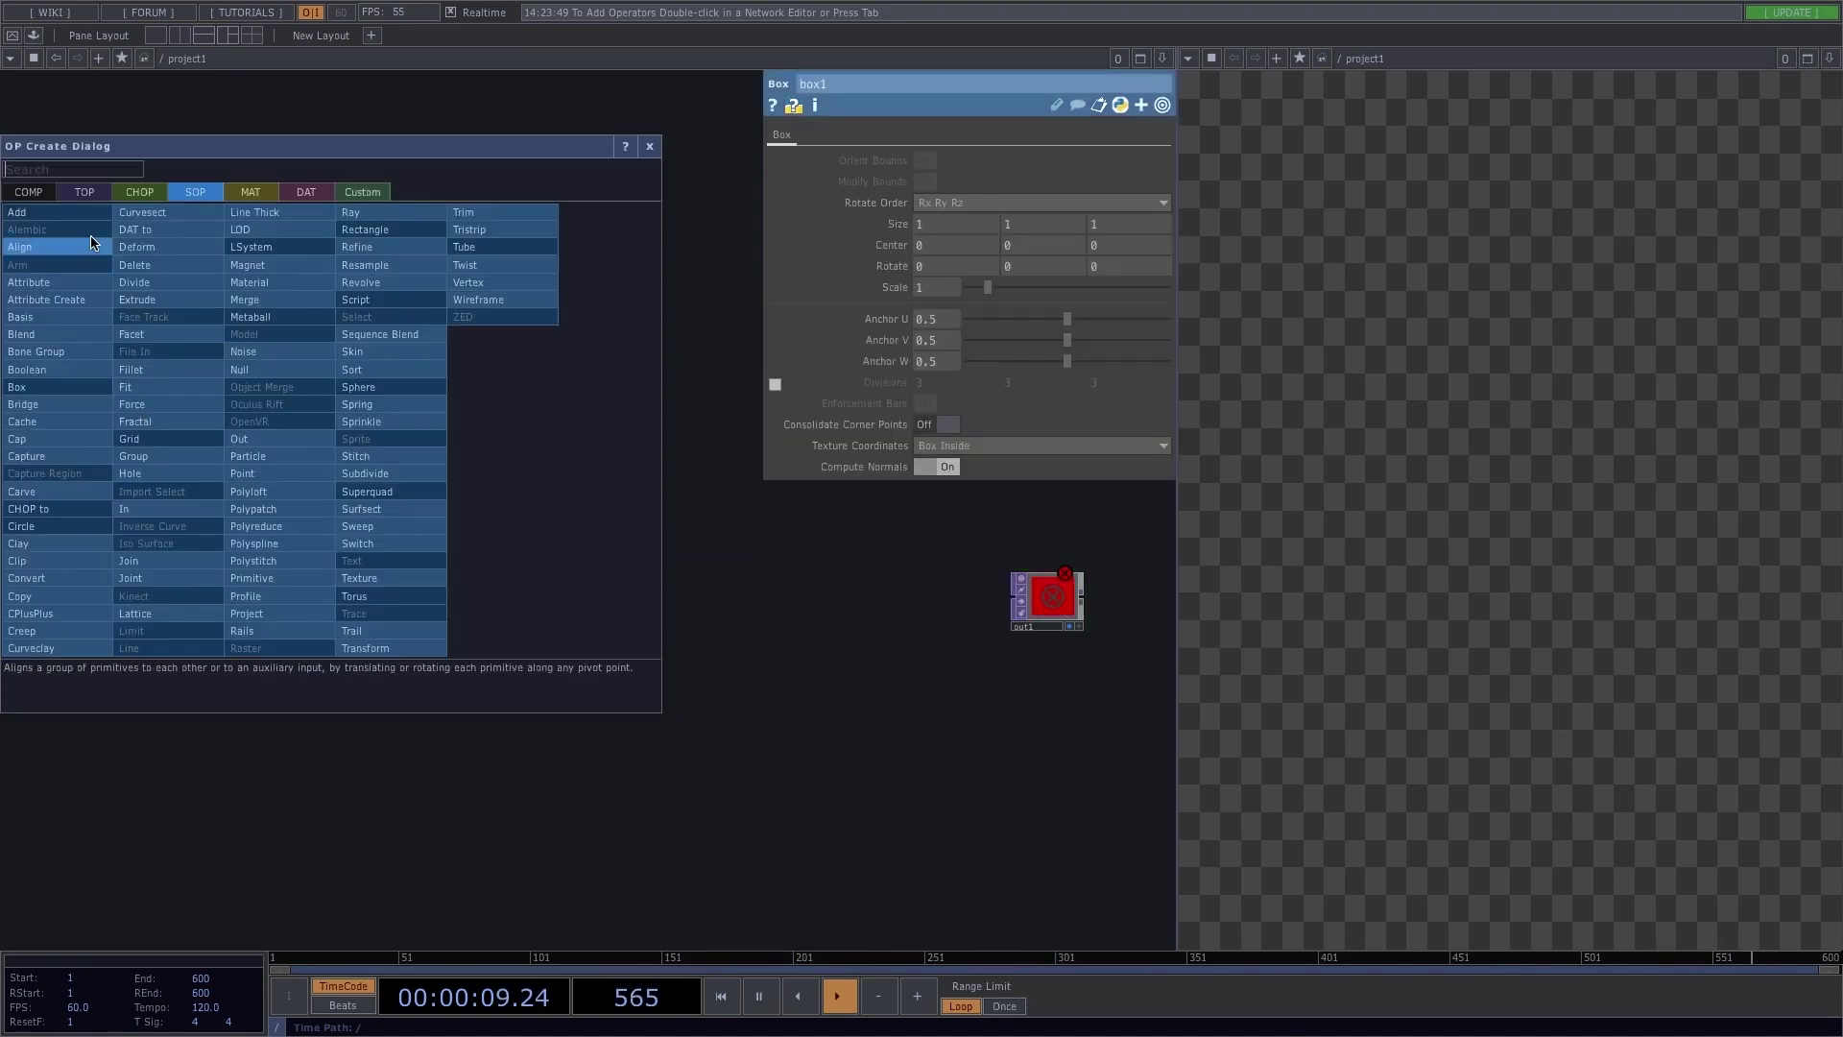
{"action": "left_click", "coordinate": [28, 192]}
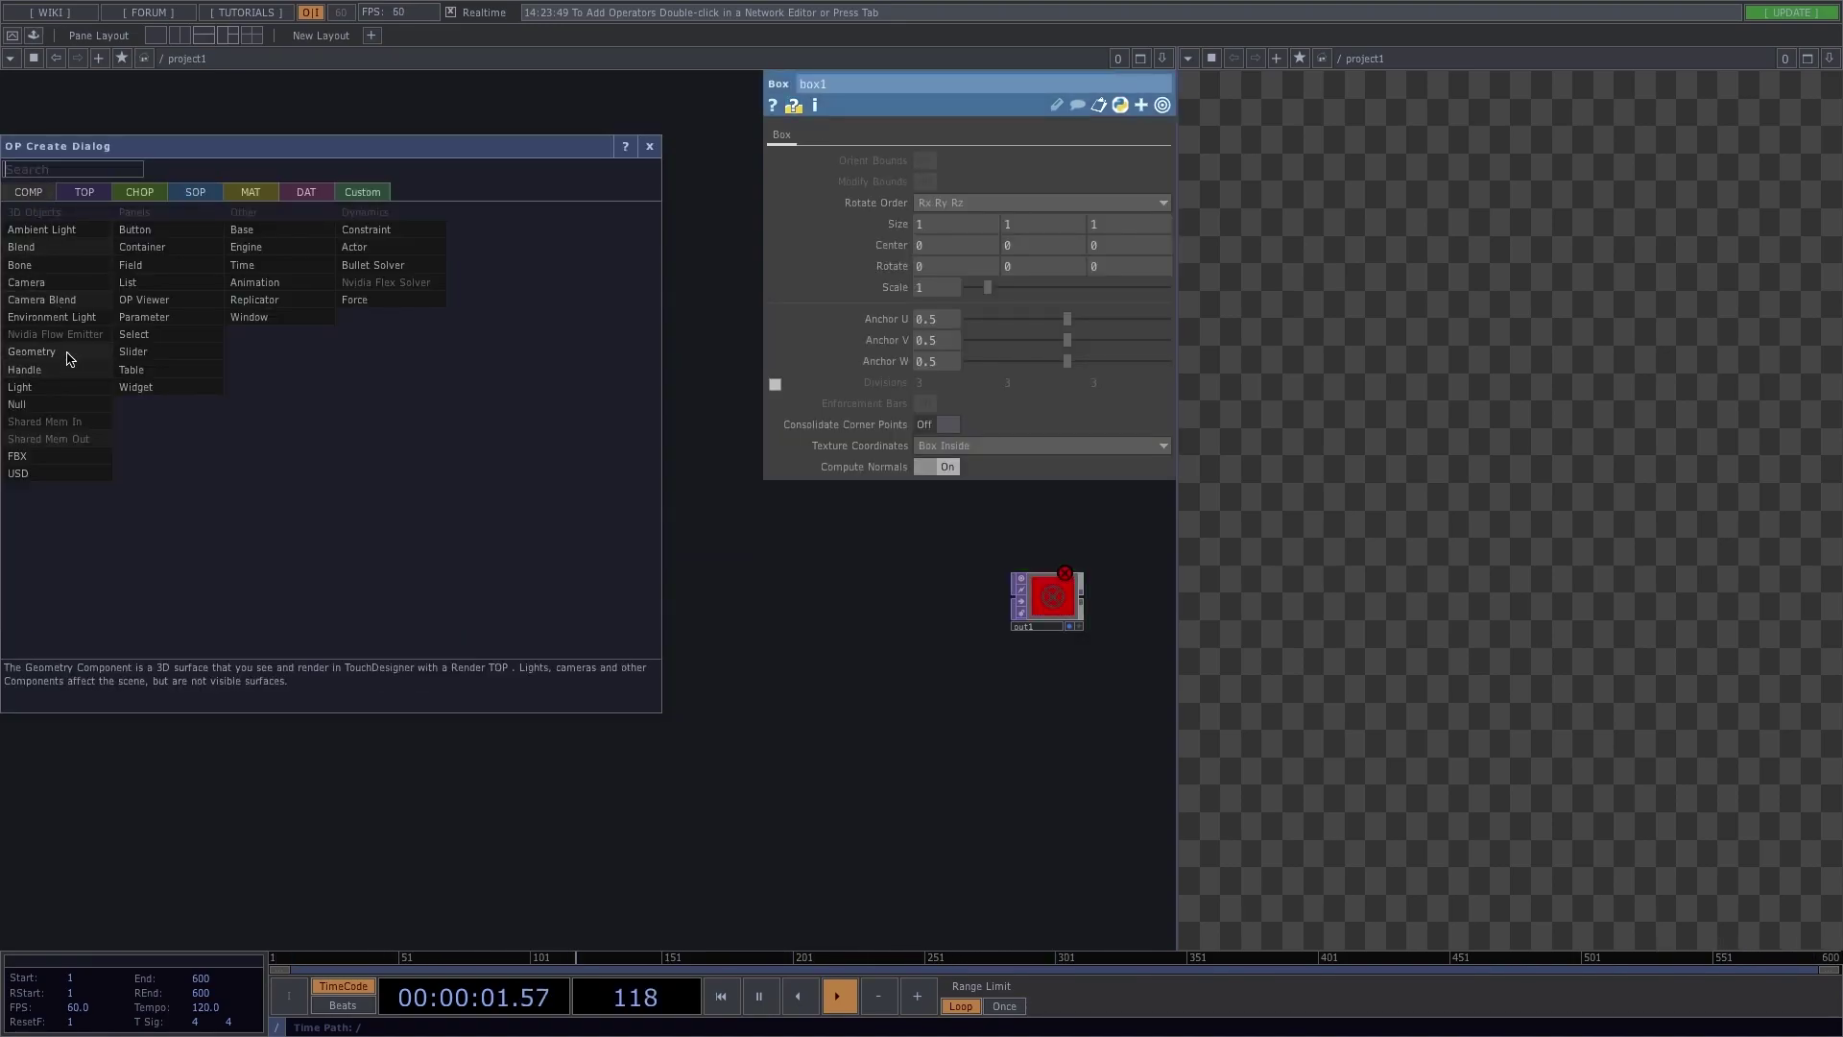
{"action": "left_click", "coordinate": [70, 359]}
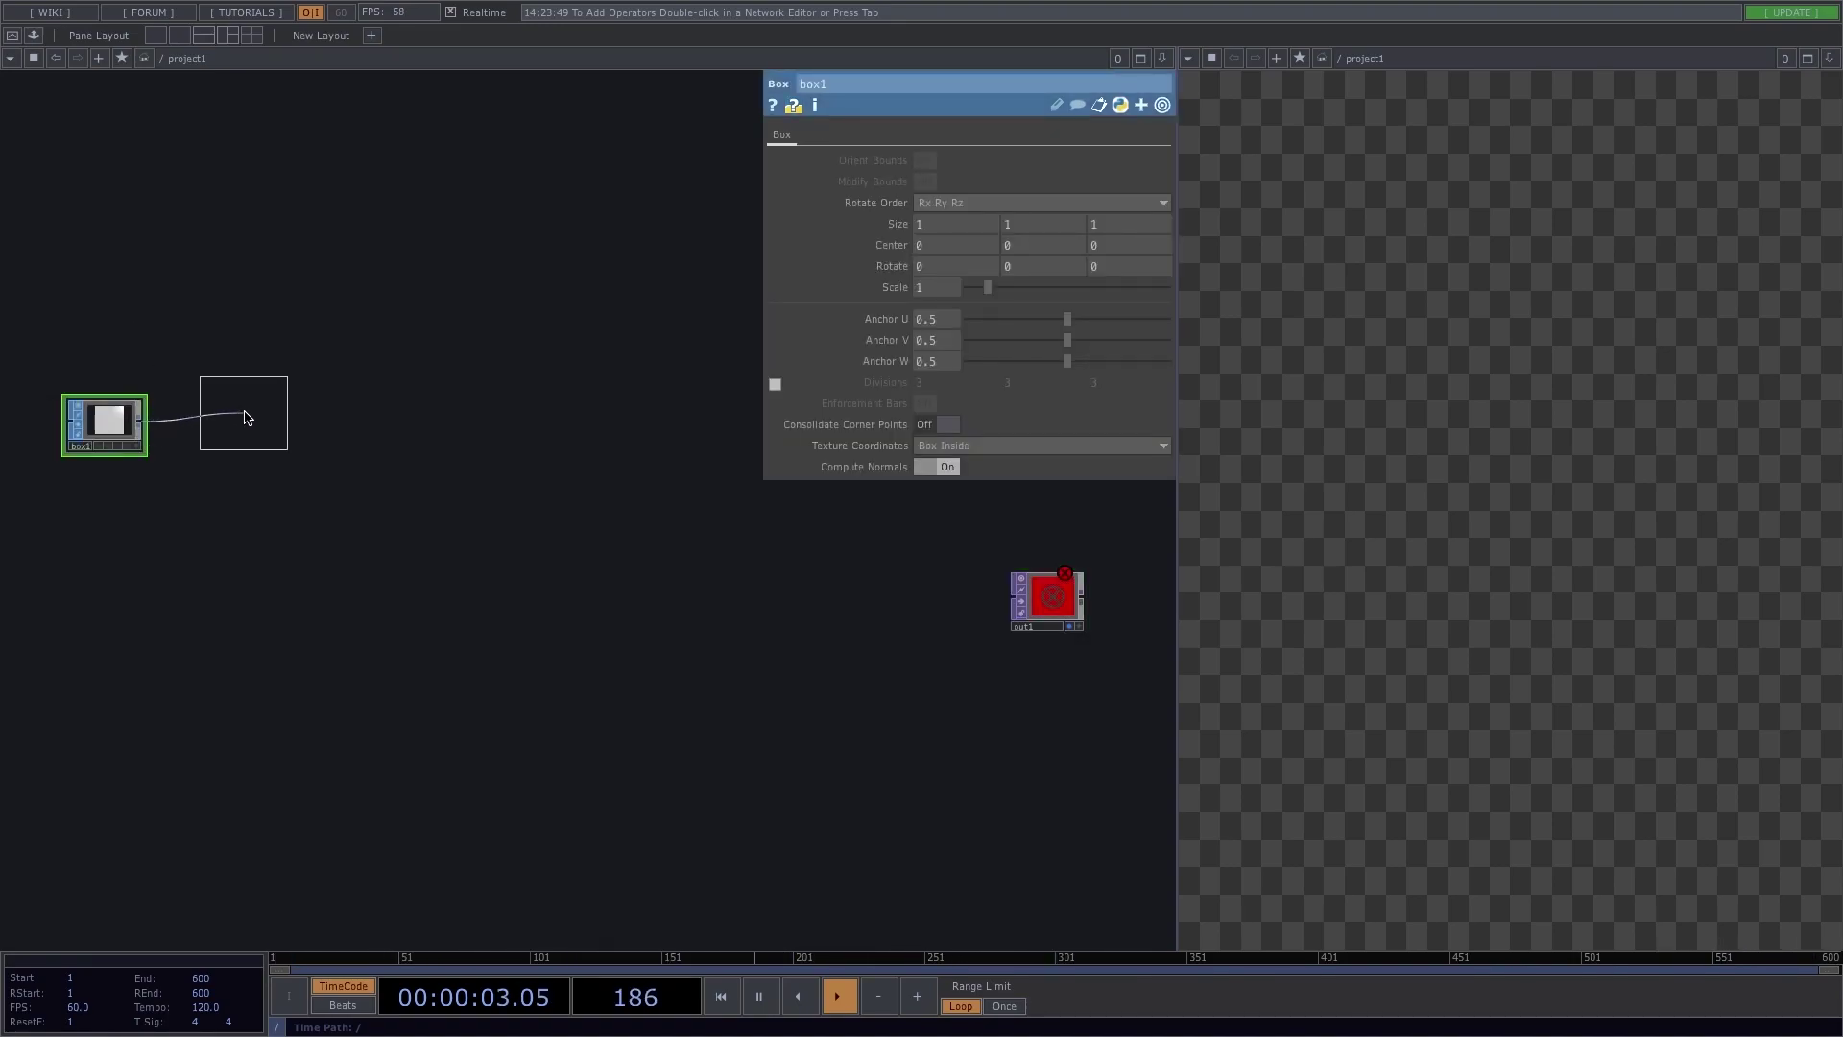
{"action": "left_click", "coordinate": [244, 414]}
Step: Add a Camera COMP (cam1) and a Light COMP (light1) near geo1
{"action": "key", "text": "Tab"}
{"action": "left_click", "coordinate": [57, 276]}
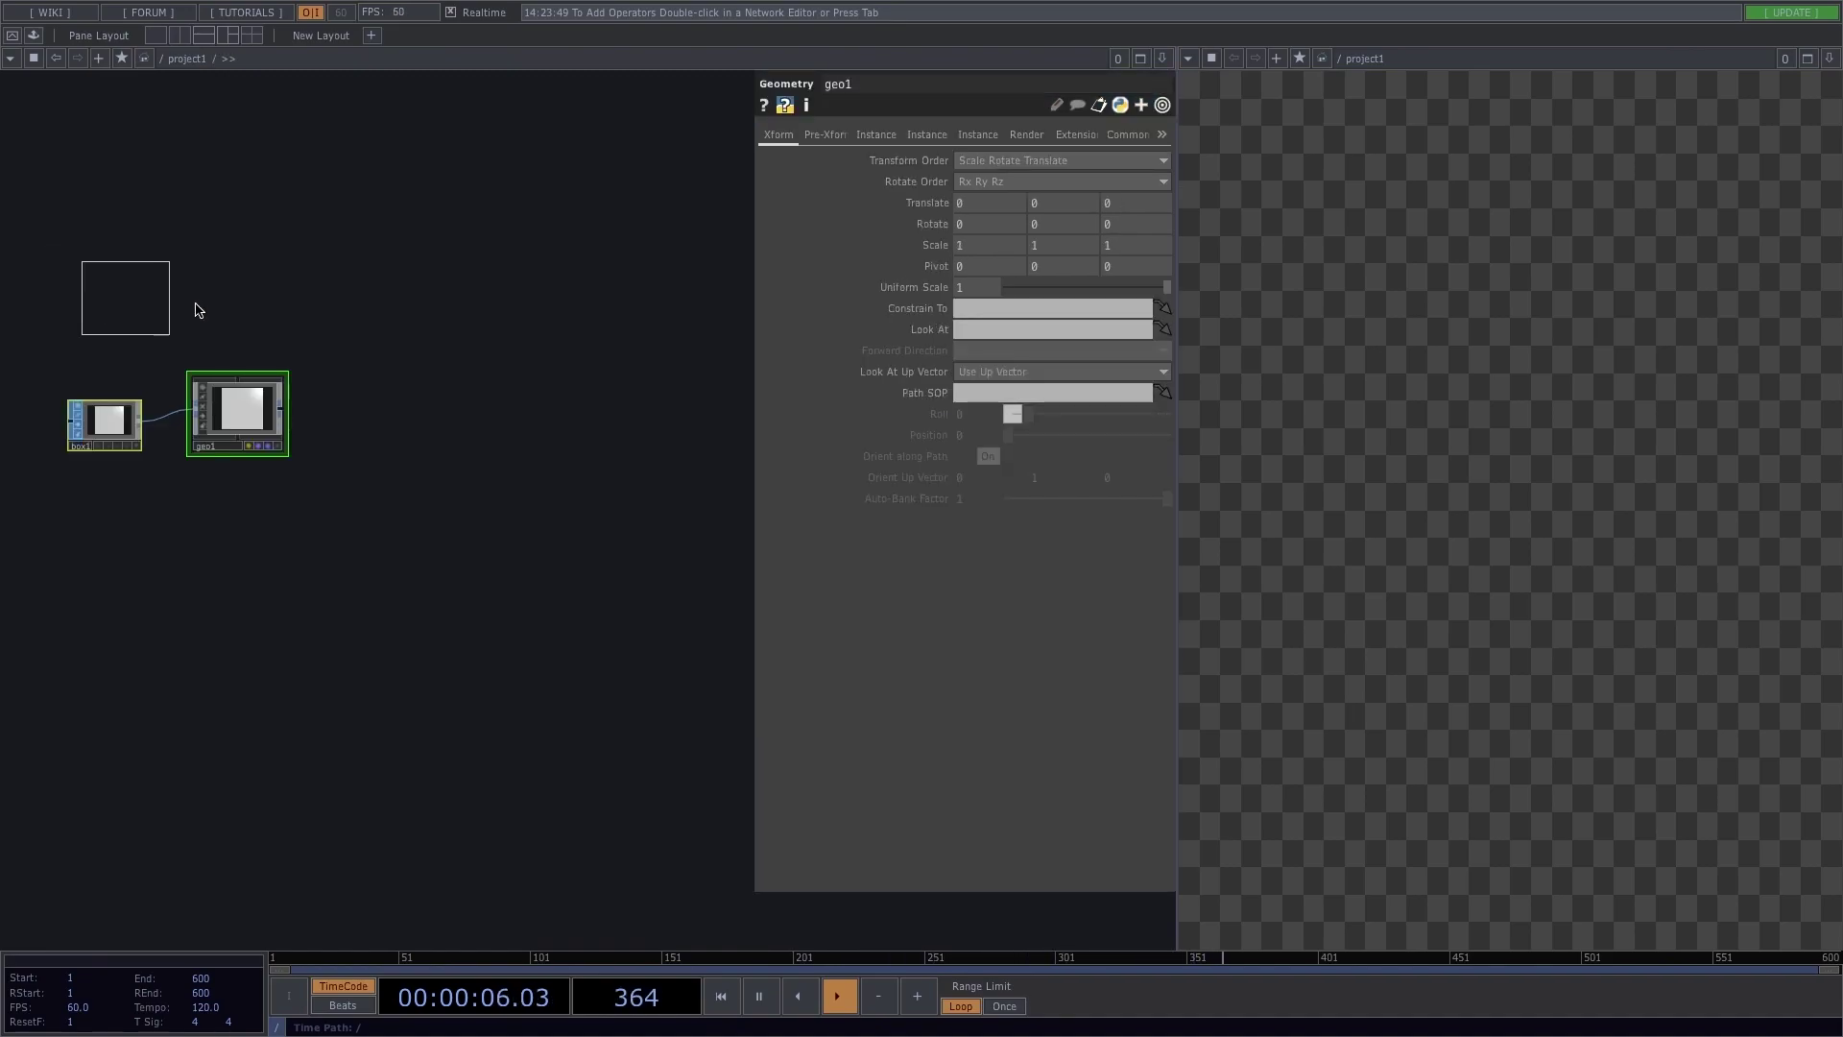
{"action": "left_click", "coordinate": [237, 300]}
{"action": "key", "text": "Tab"}
{"action": "left_click", "coordinate": [58, 281]}
{"action": "left_click", "coordinate": [393, 317]}
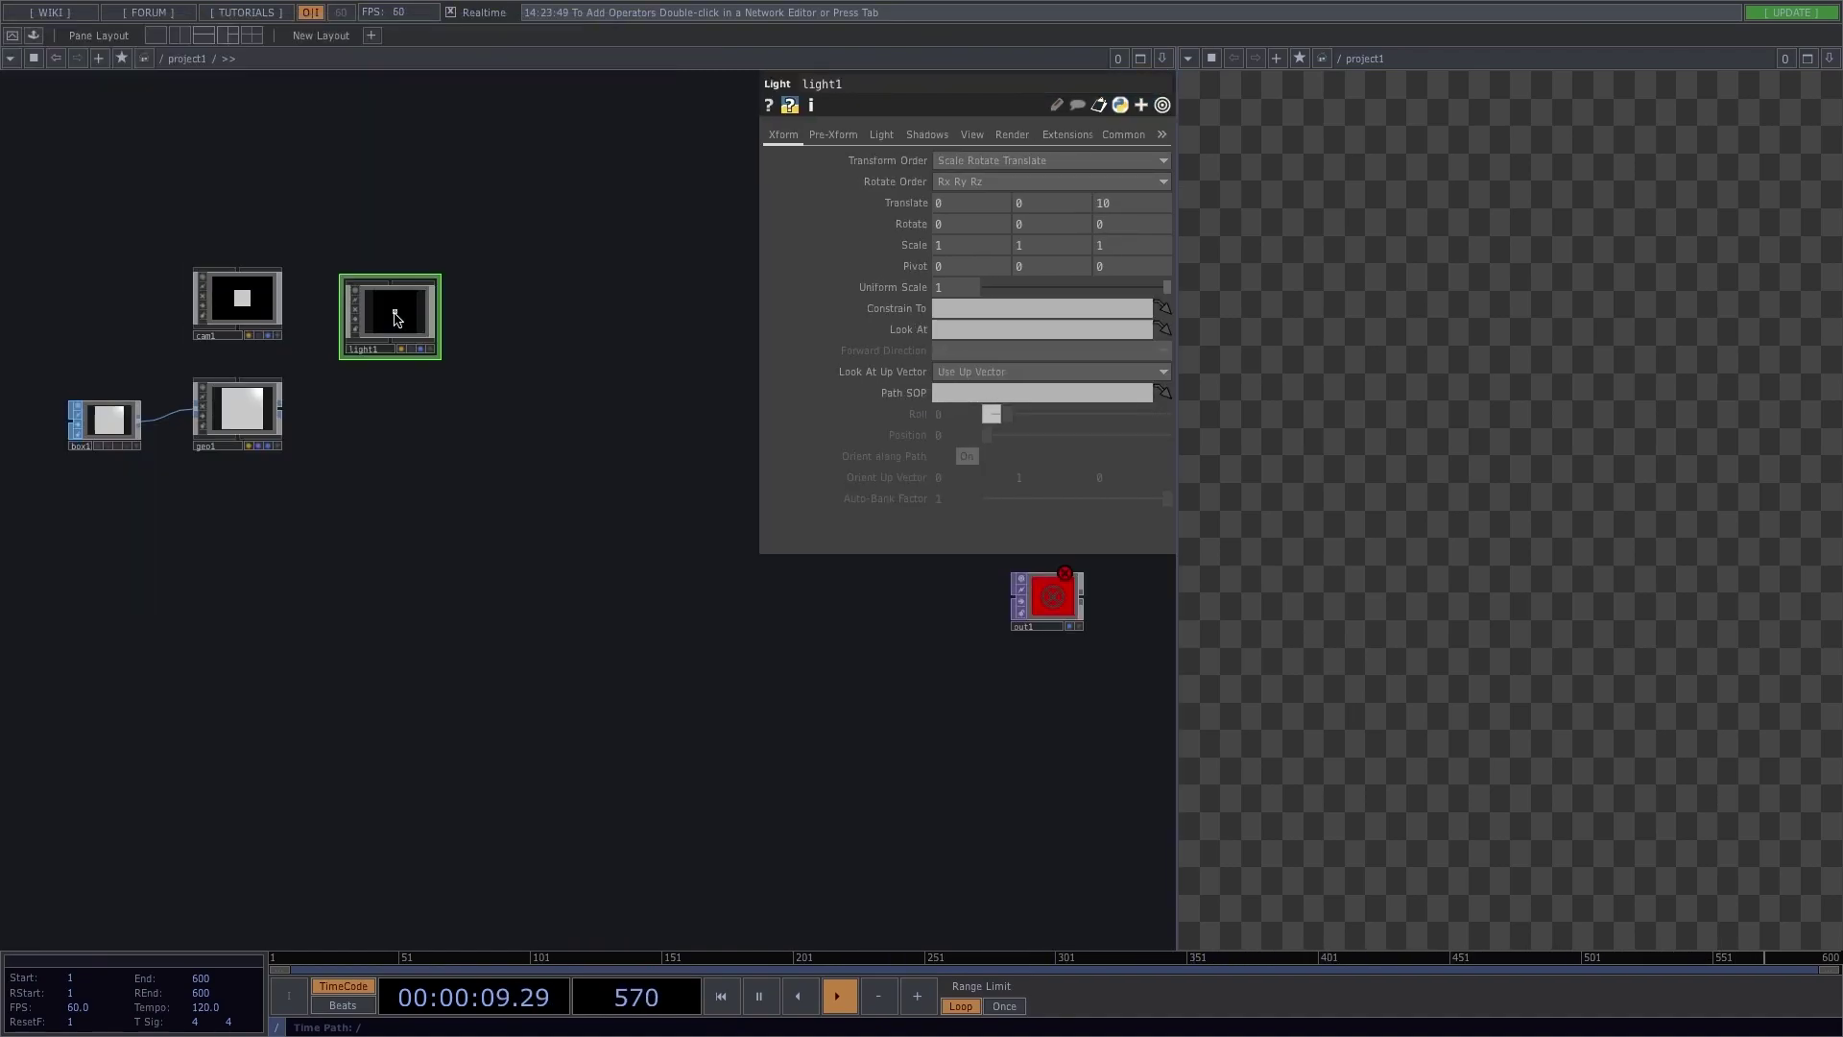
Step: Add a Render TOP (render1) after geo1 and wire it into out1
{"action": "key", "text": "Tab"}
{"action": "type", "text": "ren"}
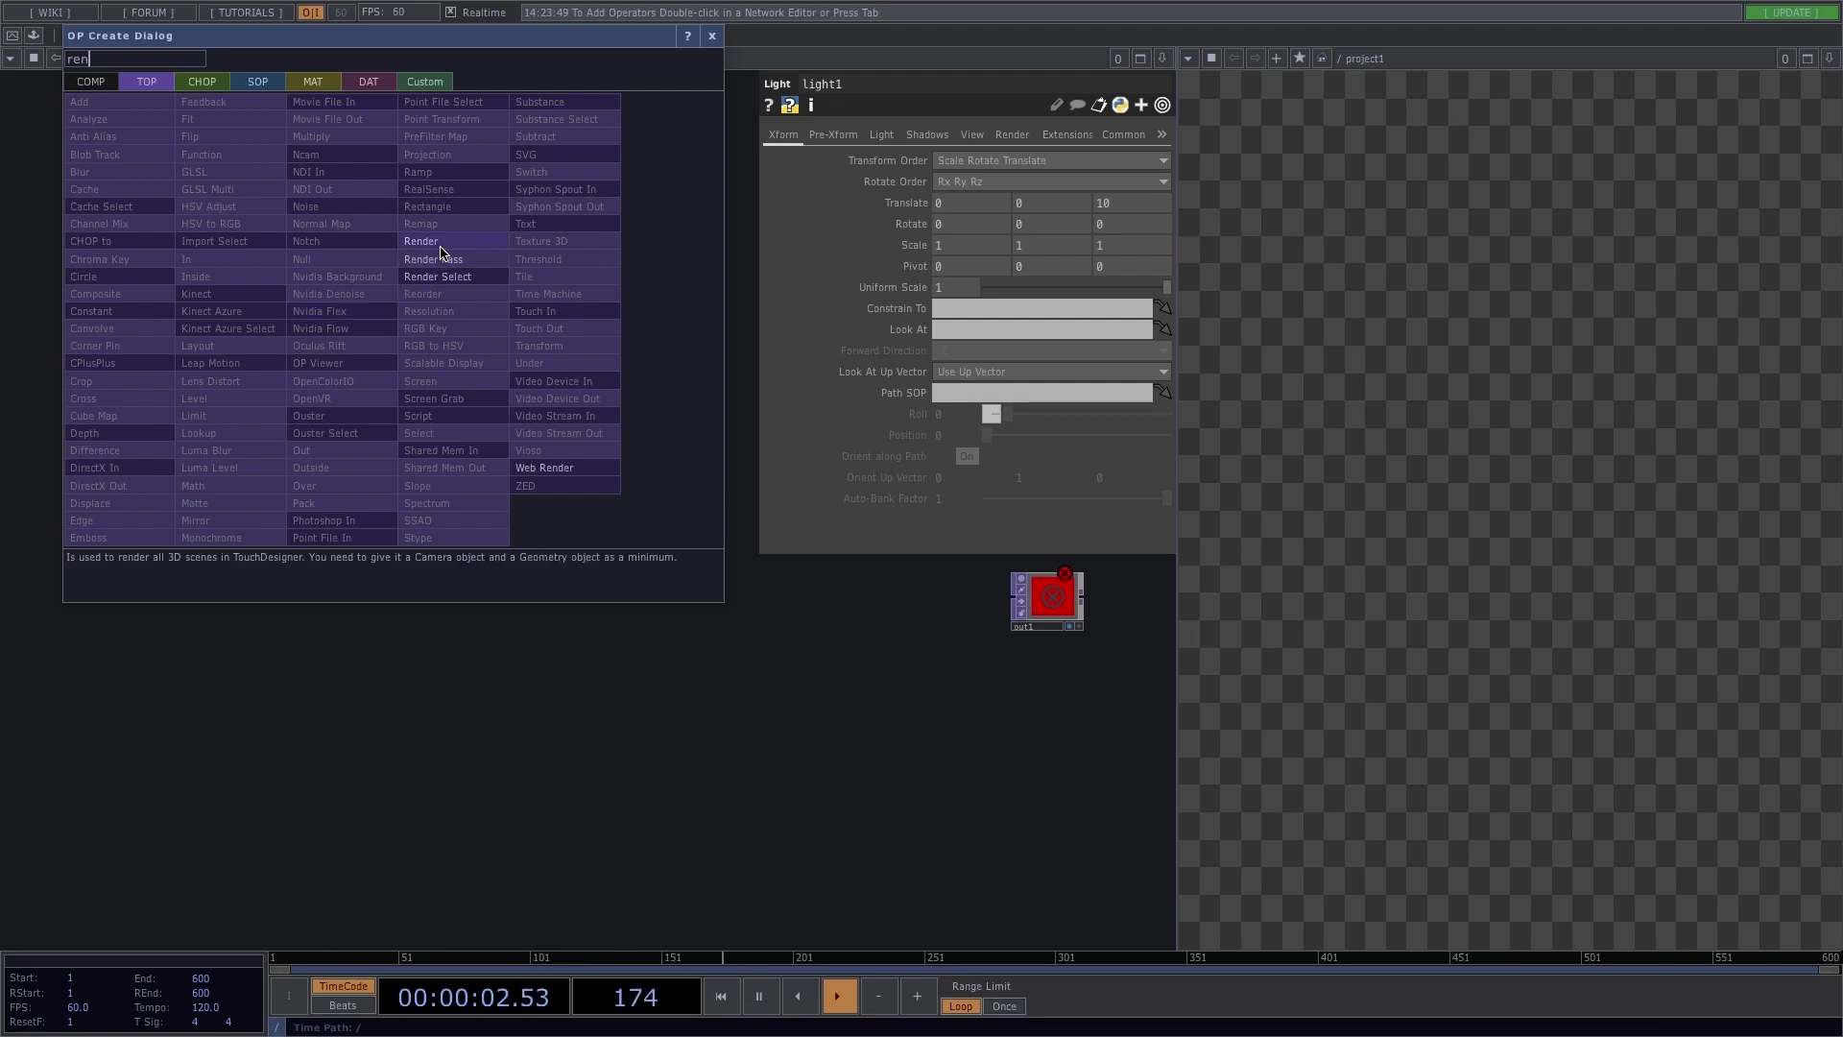
{"action": "left_click", "coordinate": [440, 244]}
{"action": "left_click", "coordinate": [381, 413]}
{"action": "left_click_drag", "start_coordinate": [420, 413], "coordinate": [1003, 495]}
{"action": "left_click_drag", "start_coordinate": [957, 557], "coordinate": [1011, 572]}
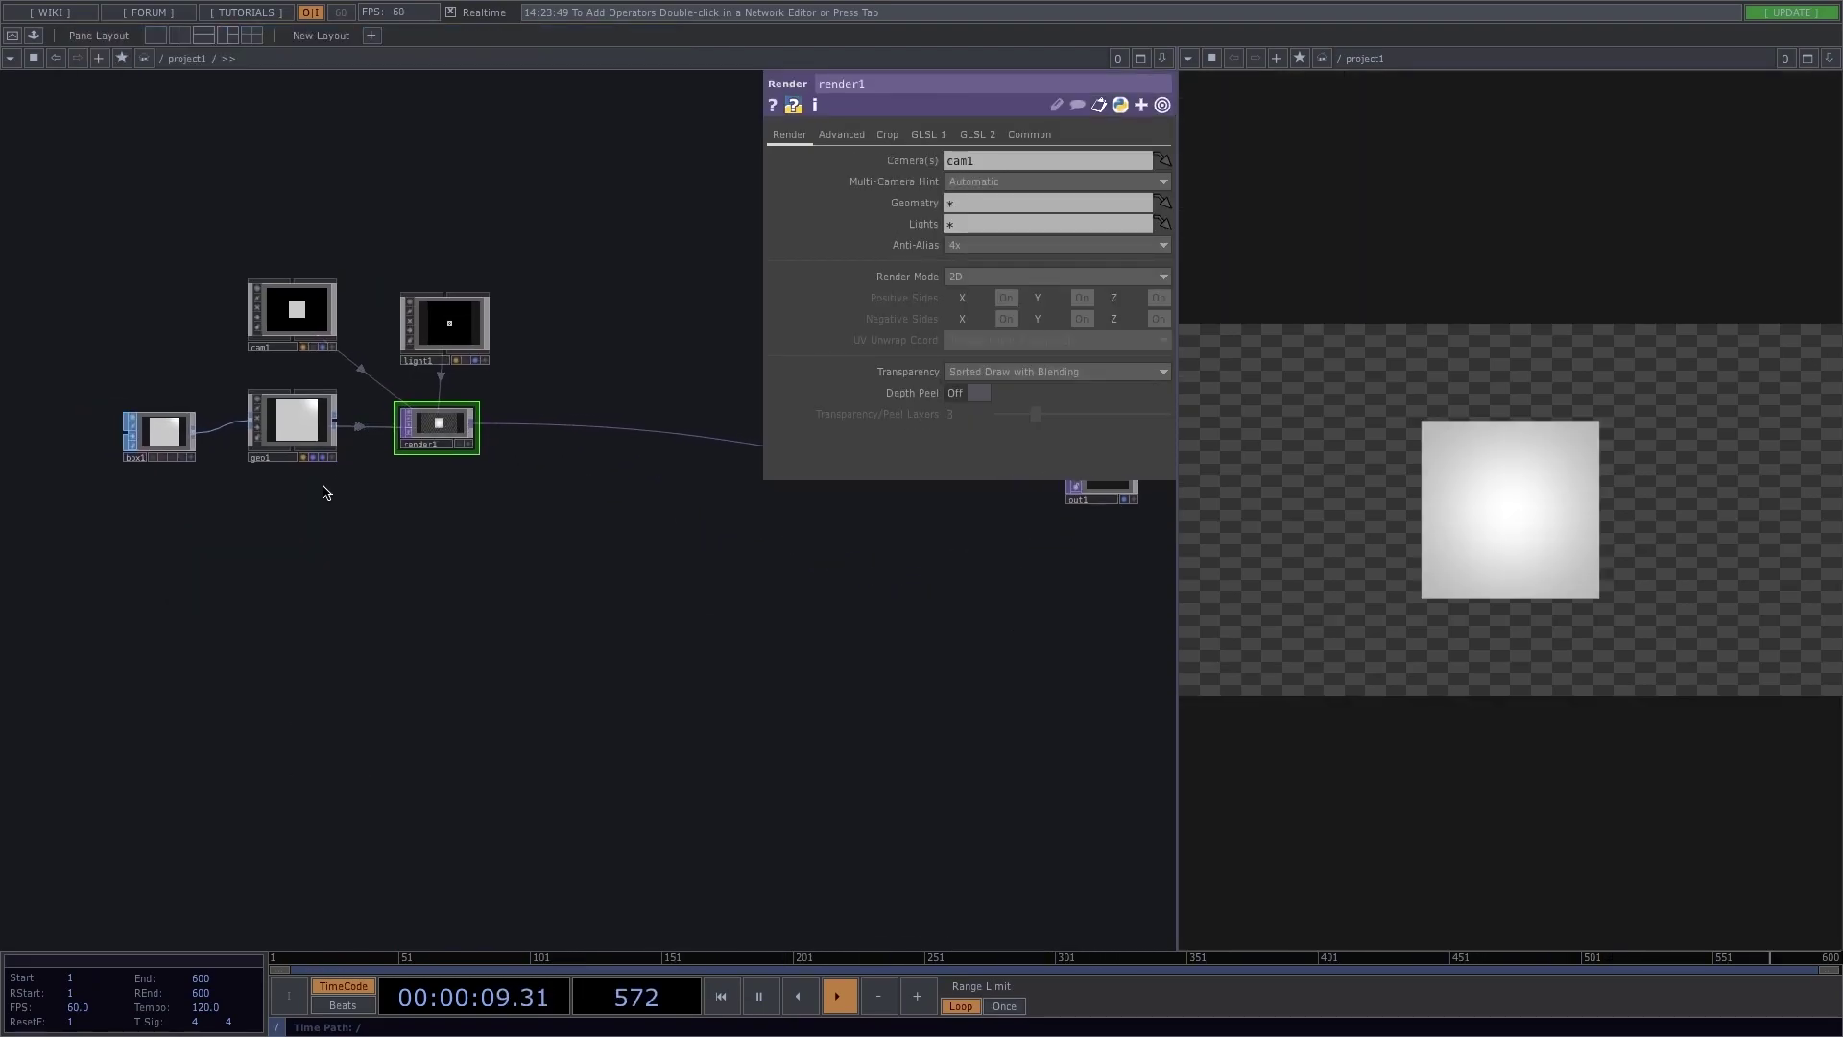
{"action": "left_click_drag", "start_coordinate": [323, 492], "coordinate": [478, 528]}
Step: Set box1's Size to 0.004
{"action": "left_click", "coordinate": [305, 450]}
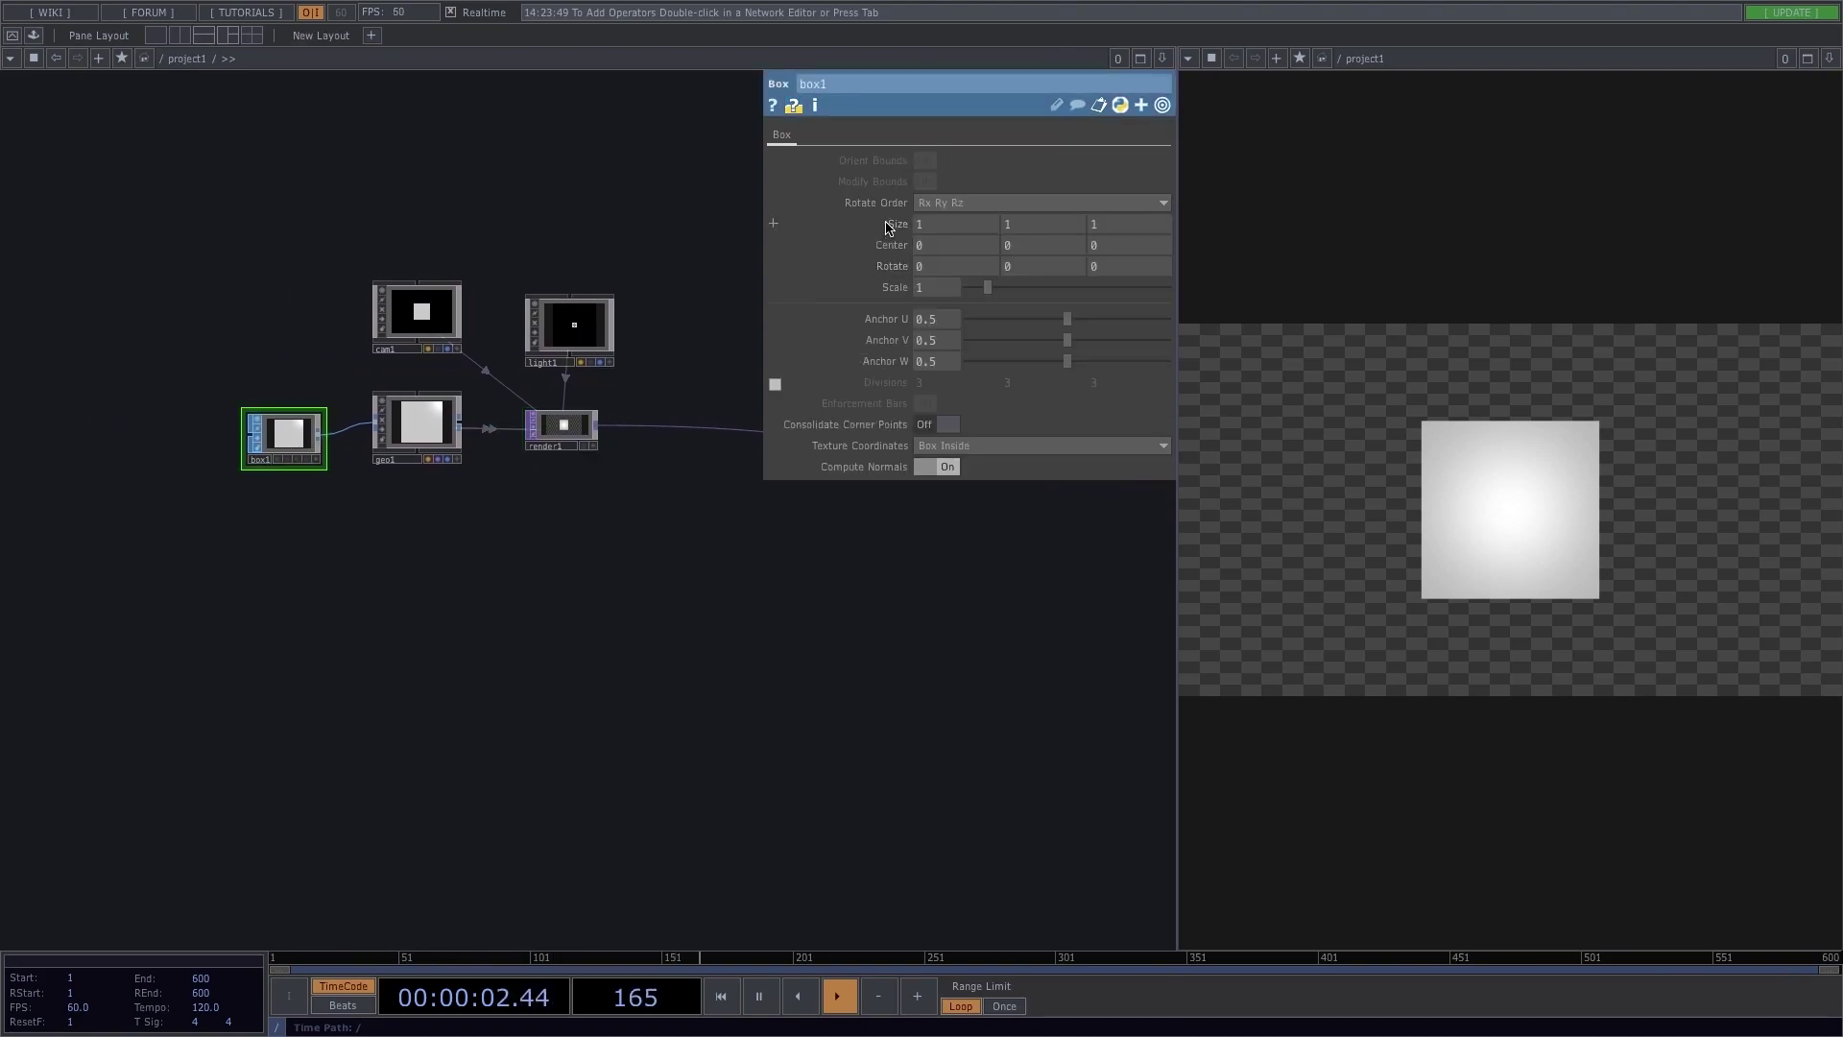
{"action": "middle_click_drag", "start_coordinate": [885, 227], "coordinate": [991, 248]}
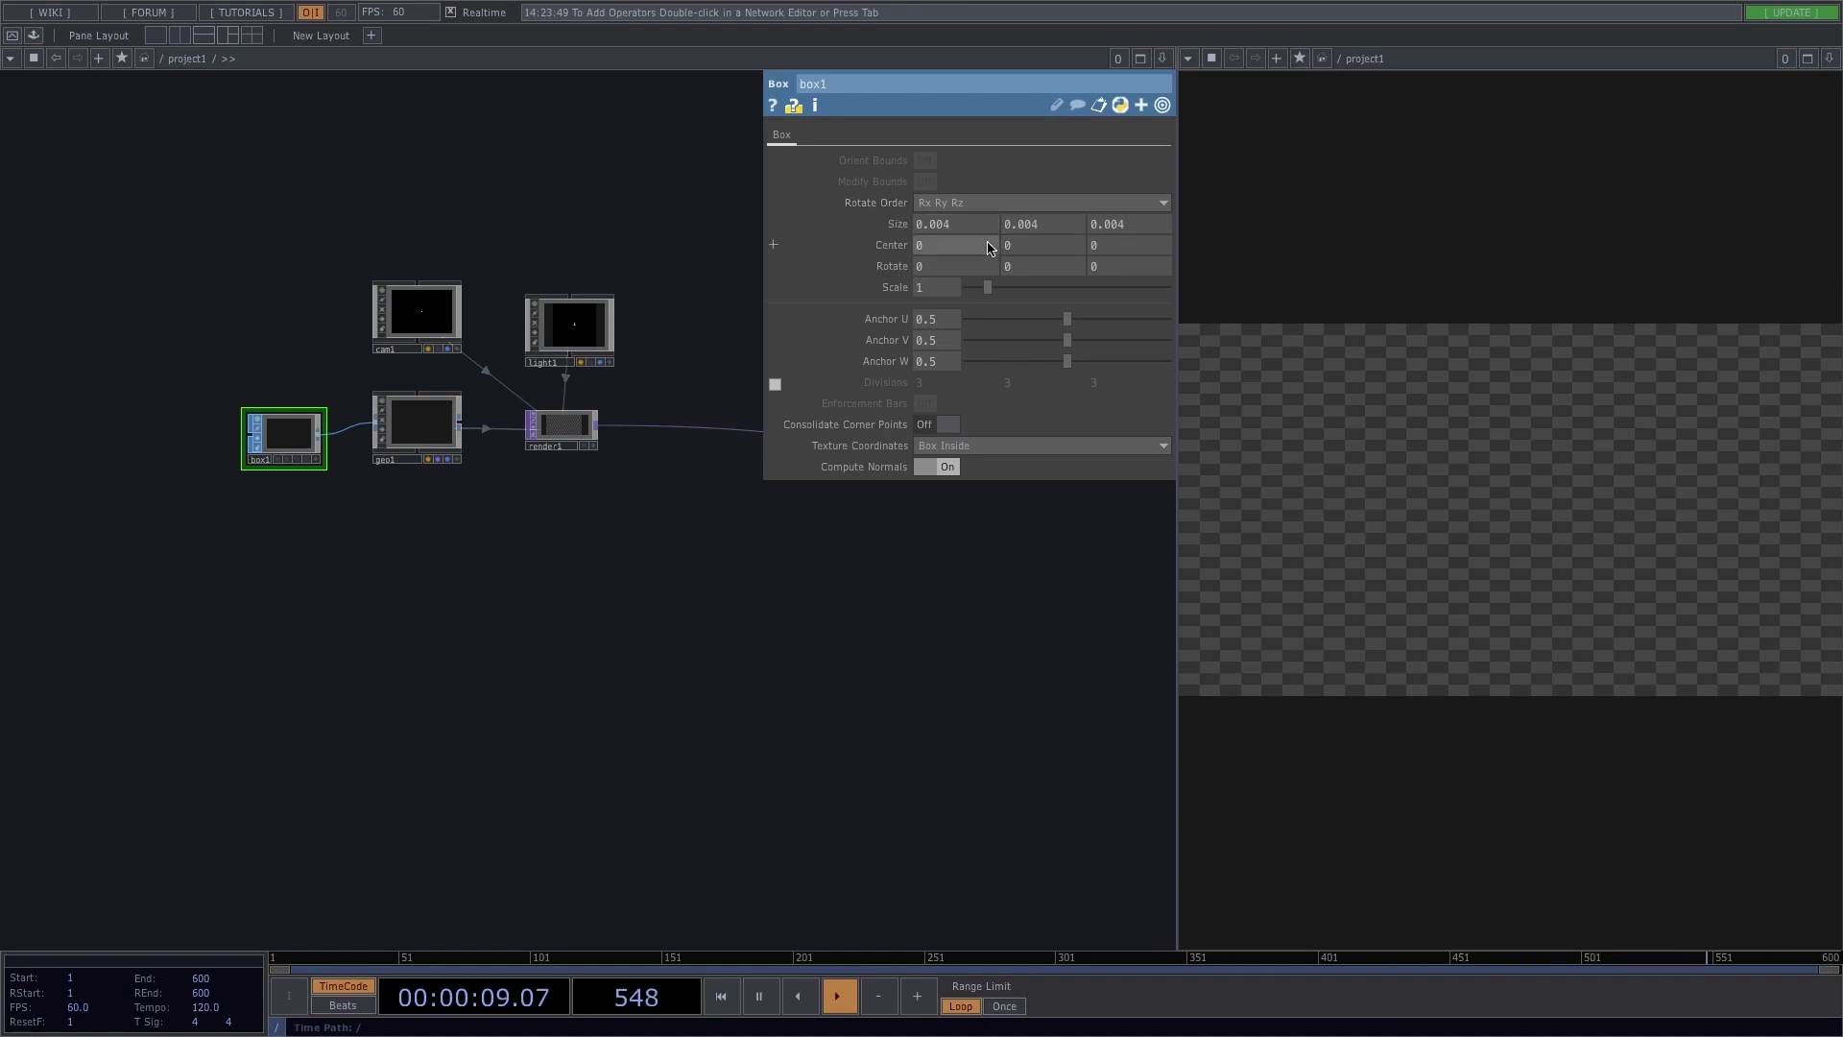
{"action": "left_click_drag", "start_coordinate": [531, 551], "coordinate": [613, 479]}
{"action": "left_click_drag", "start_coordinate": [165, 693], "coordinate": [473, 564]}
{"action": "scroll", "coordinate": [371, 576], "scroll_direction": "down", "scroll_amount": 2}
{"action": "key", "text": "Tab"}
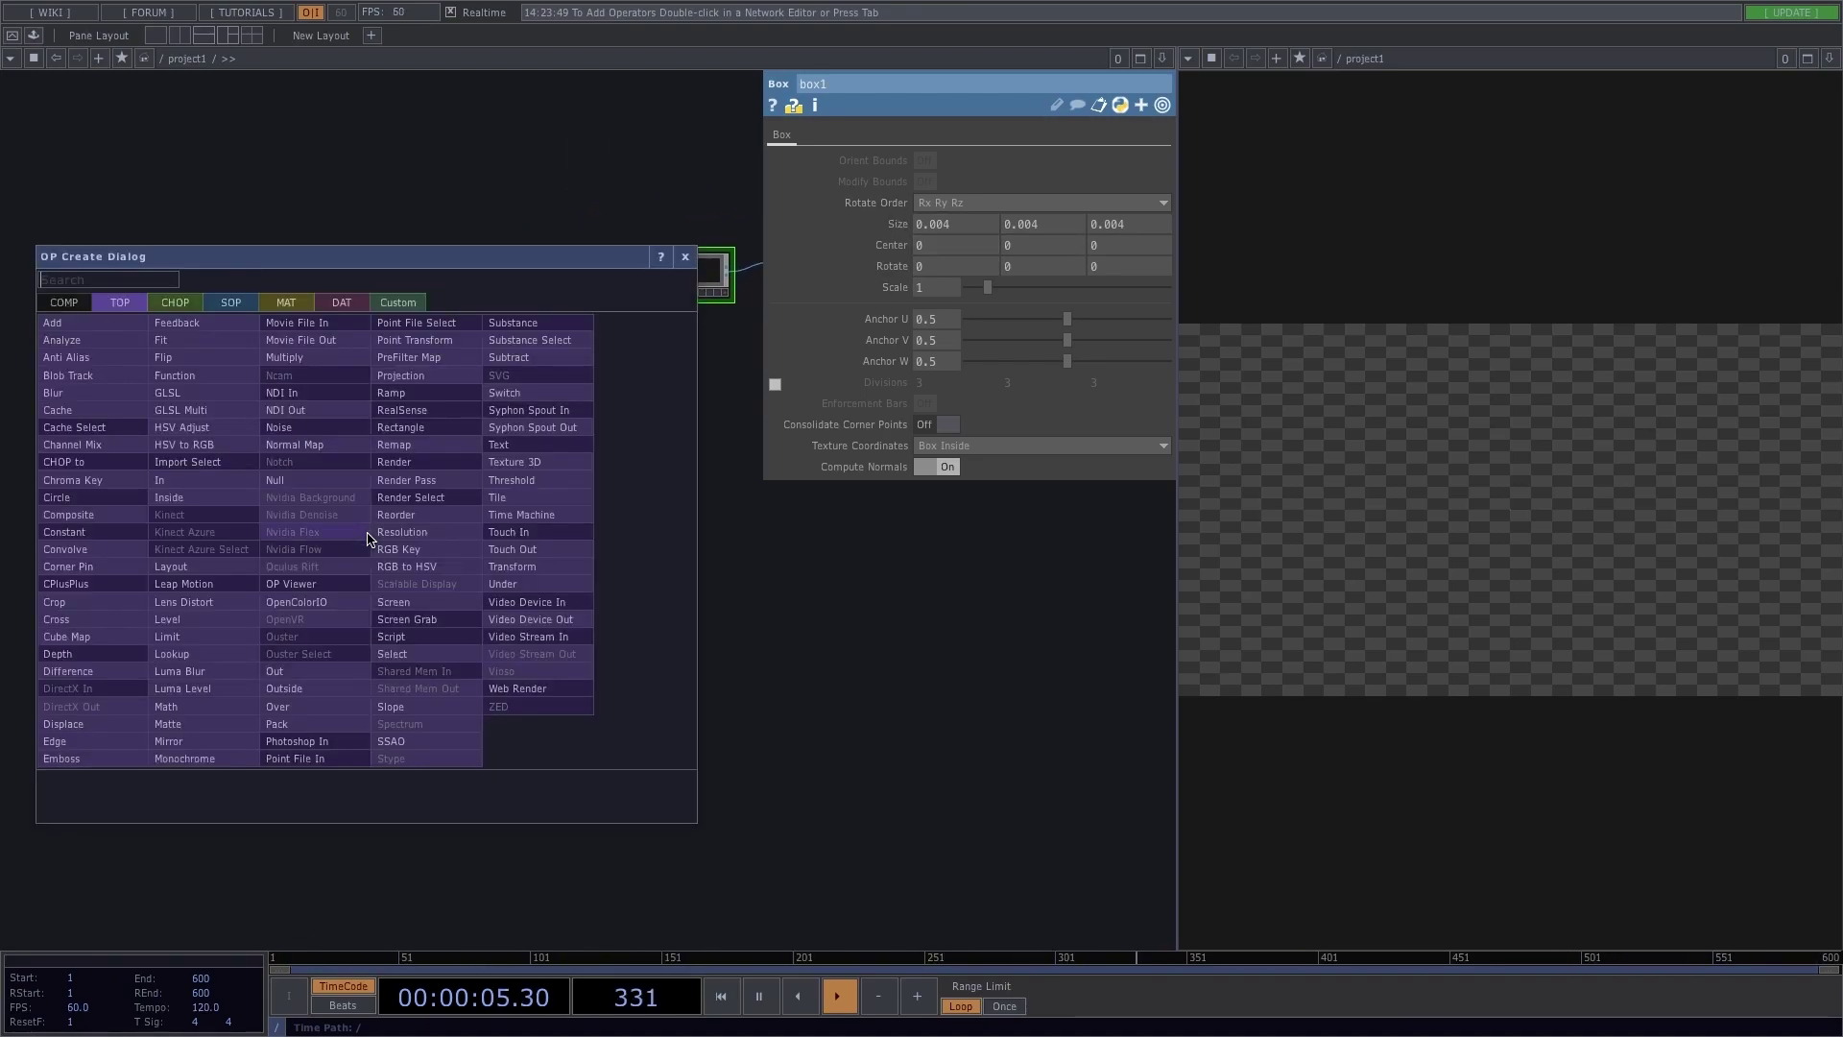
Step: Add a Noise TOP (noise1) with a Null TOP wired after it
{"action": "type", "text": "noi"}
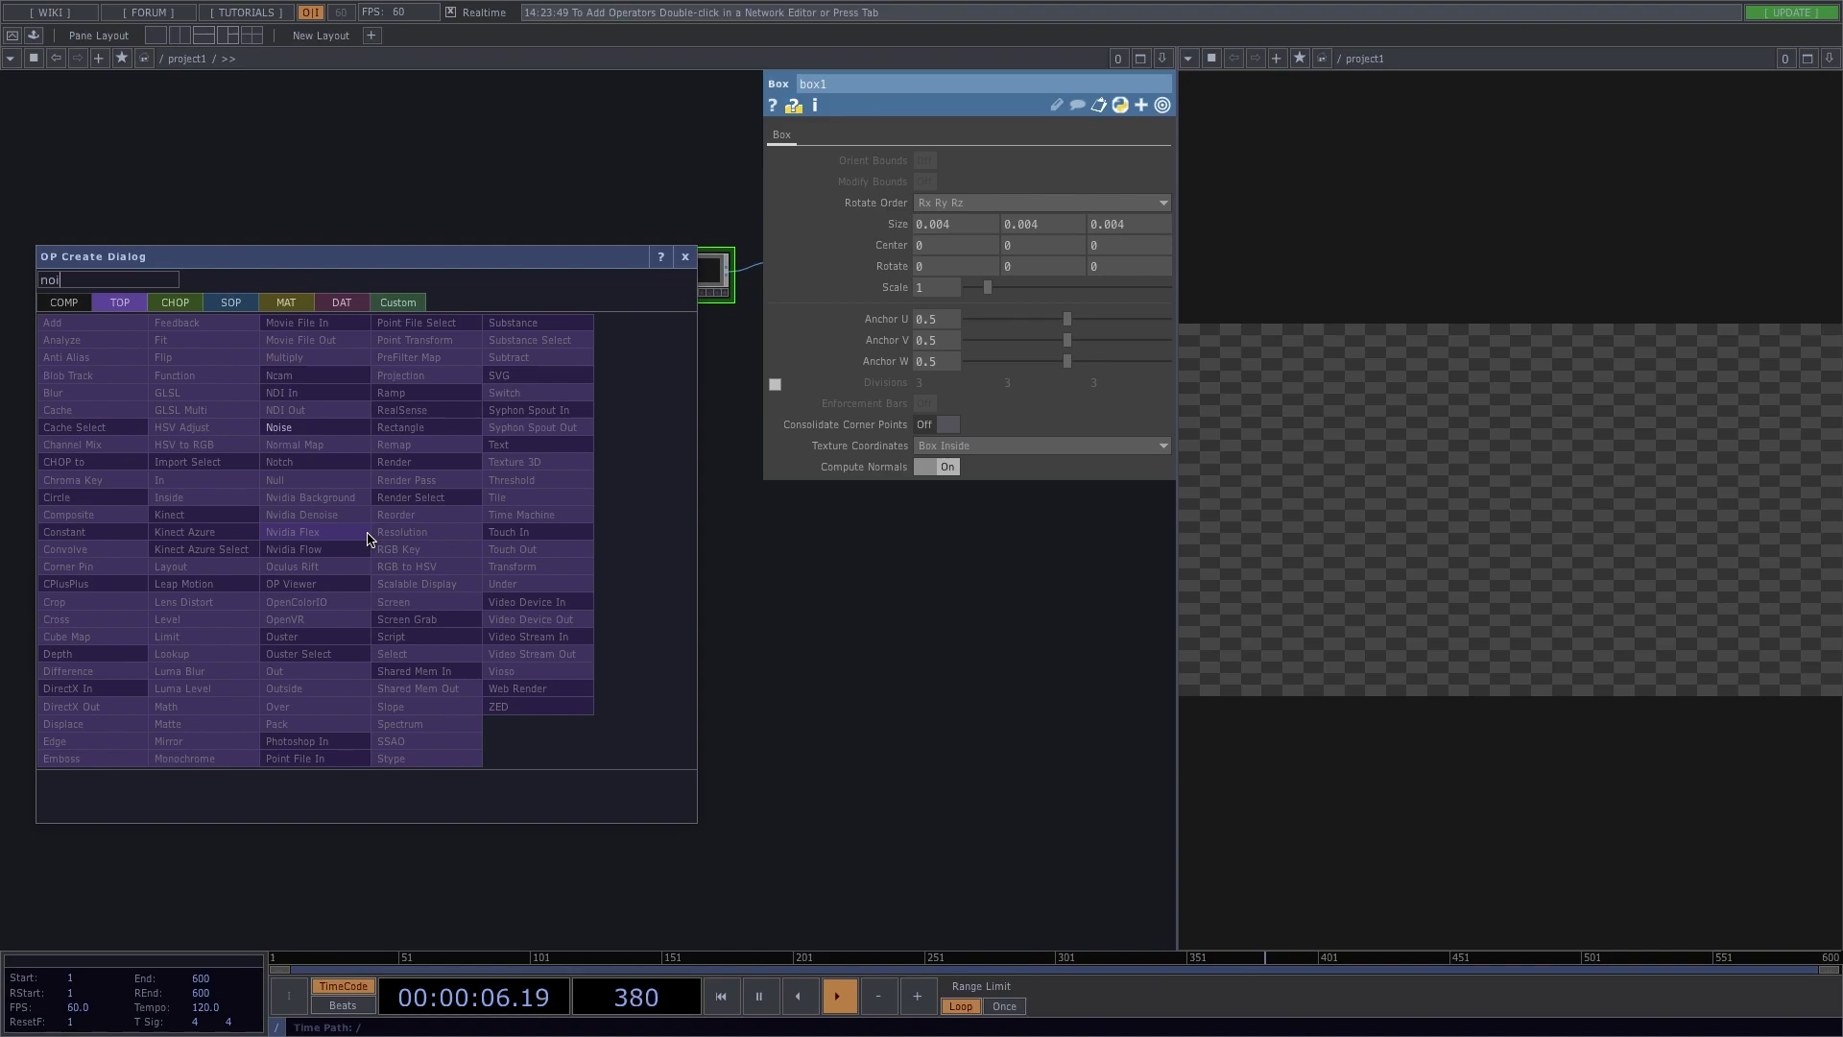
{"action": "left_click", "coordinate": [326, 435]}
{"action": "left_click", "coordinate": [240, 585]}
{"action": "right_click", "coordinate": [248, 574]}
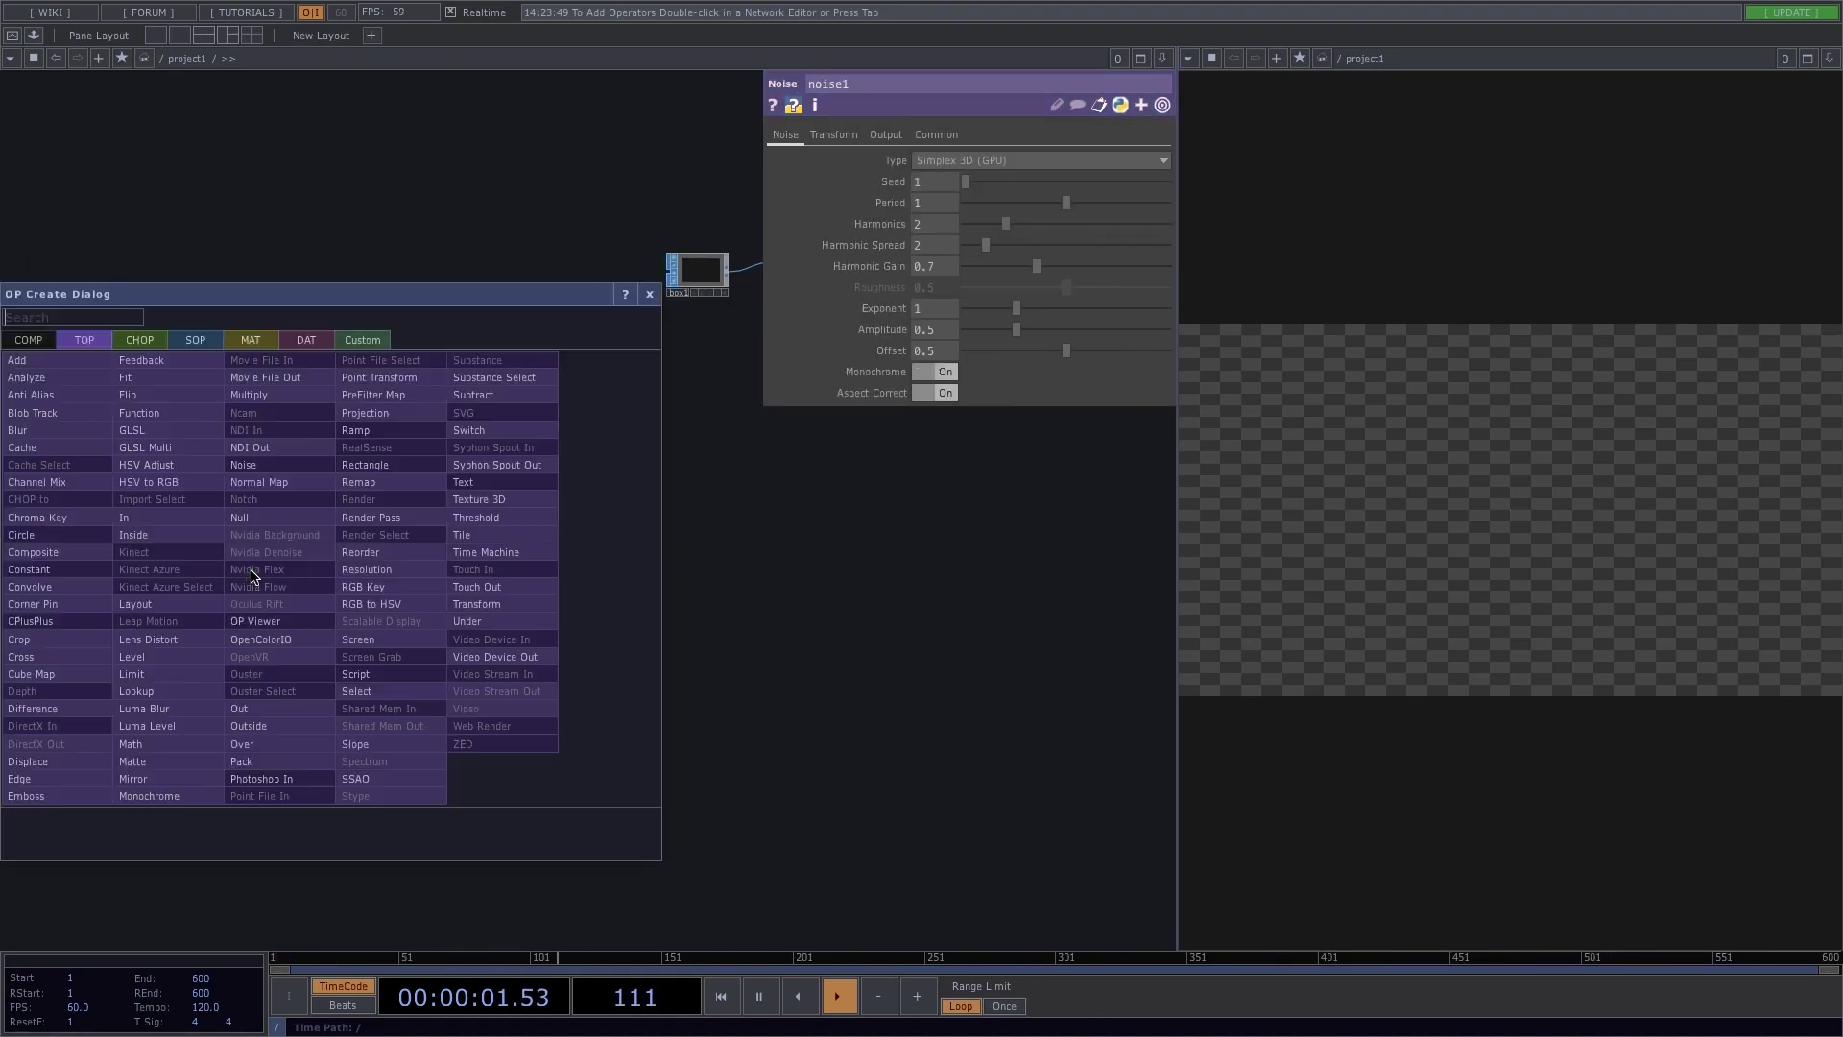
{"action": "left_click", "coordinate": [240, 517]}
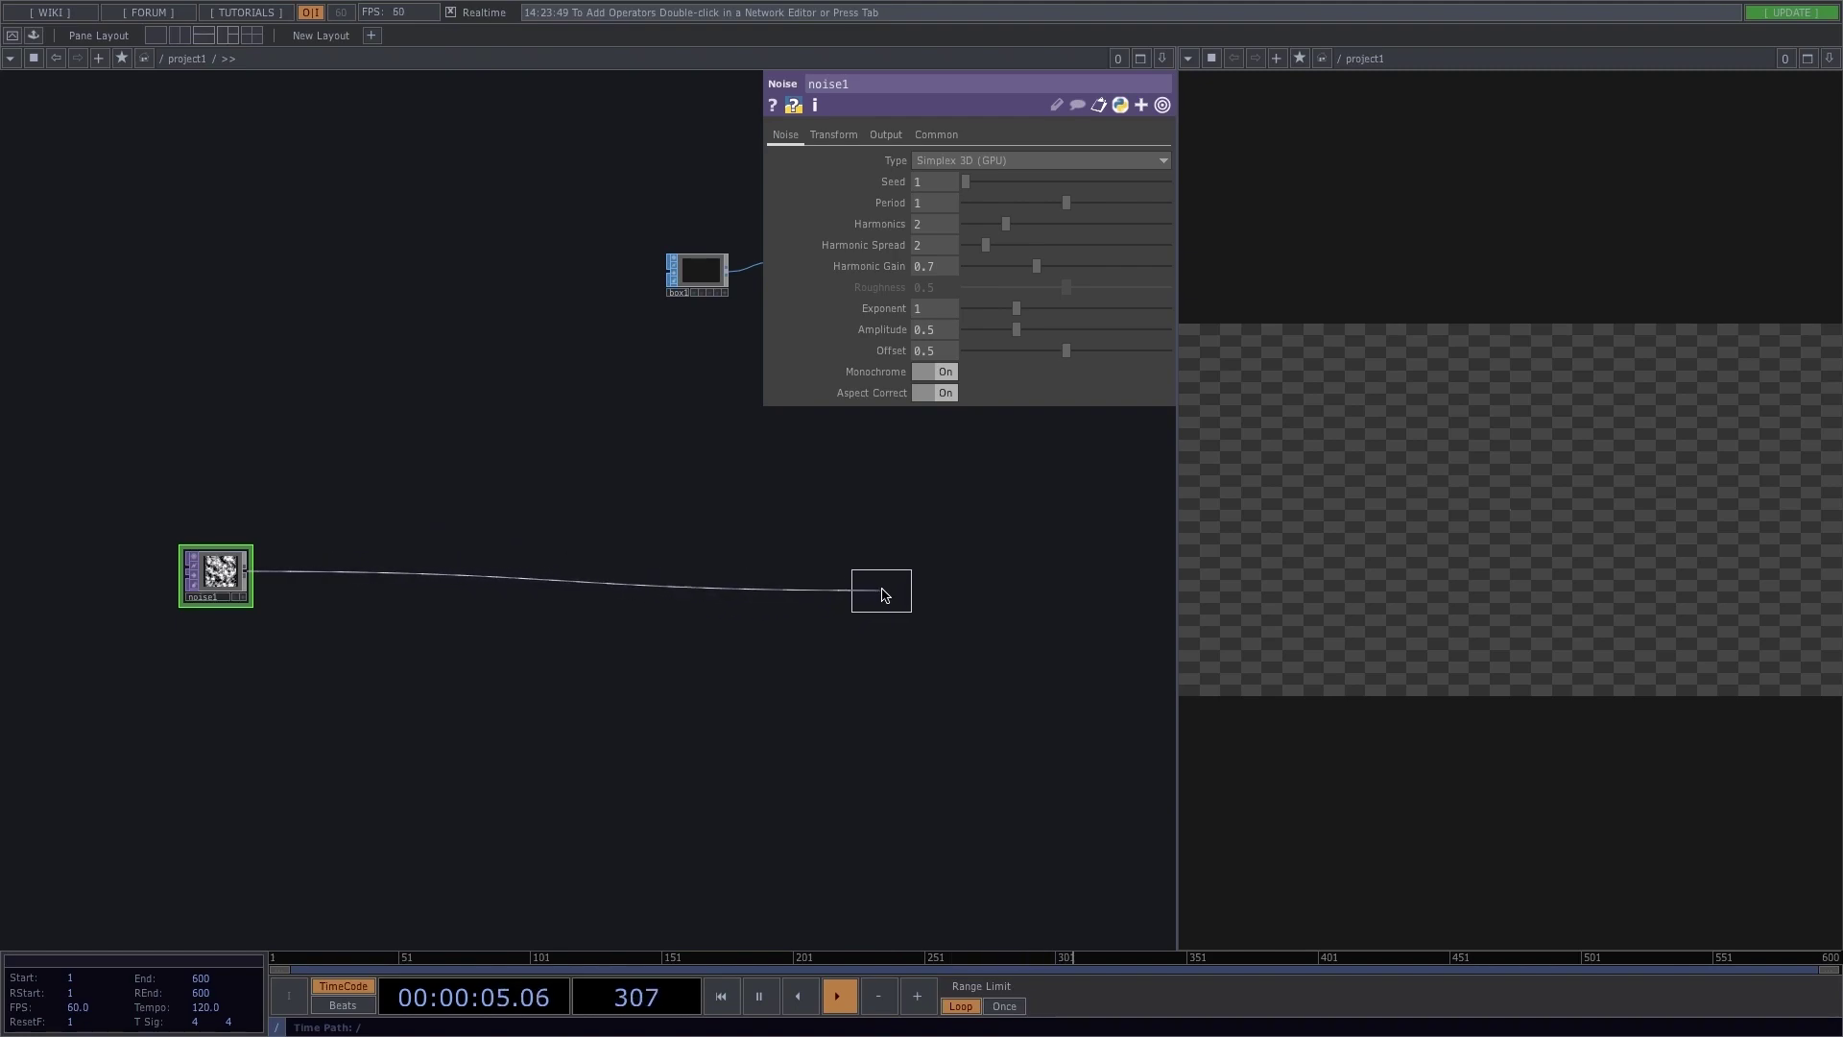
{"action": "left_click", "coordinate": [885, 579]}
Step: Turn off noise1's Monochrome, move the null below geo1 and rename it pos
{"action": "left_click", "coordinate": [216, 573]}
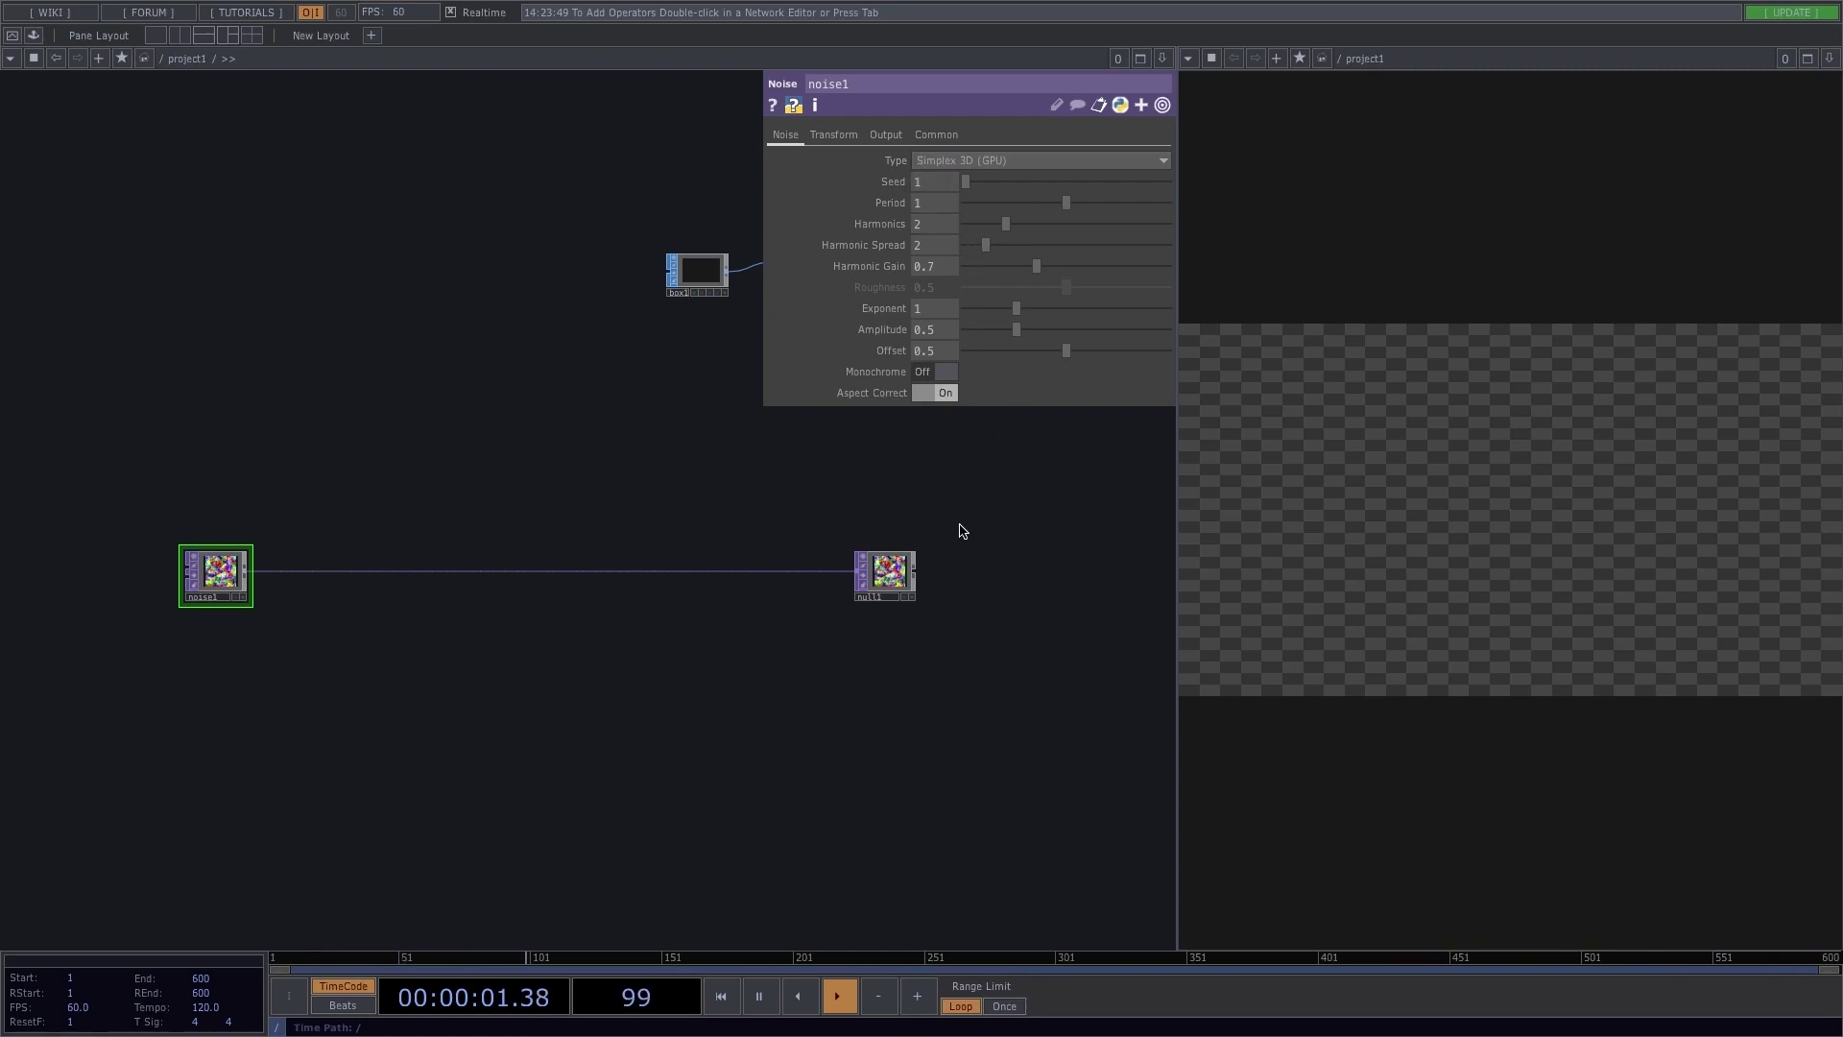
{"action": "left_click_drag", "start_coordinate": [963, 531], "coordinate": [695, 484]}
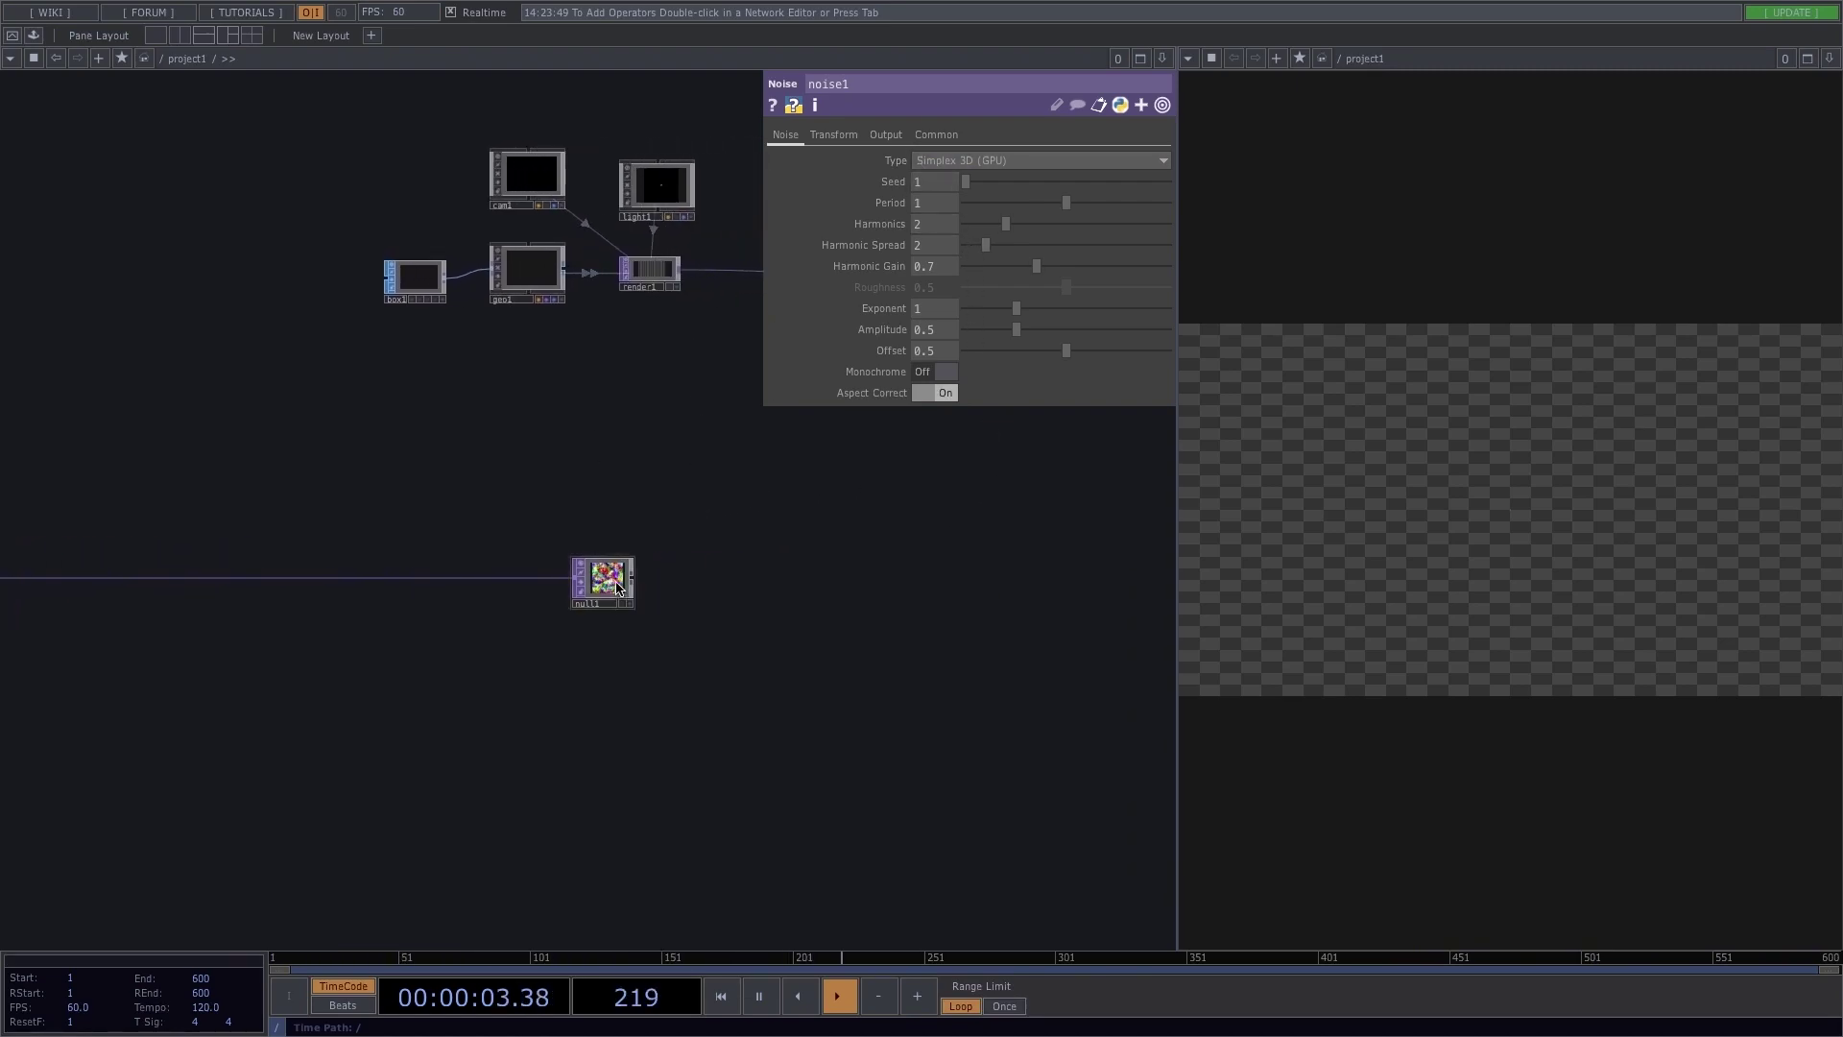
{"action": "left_click_drag", "start_coordinate": [616, 588], "coordinate": [568, 588]}
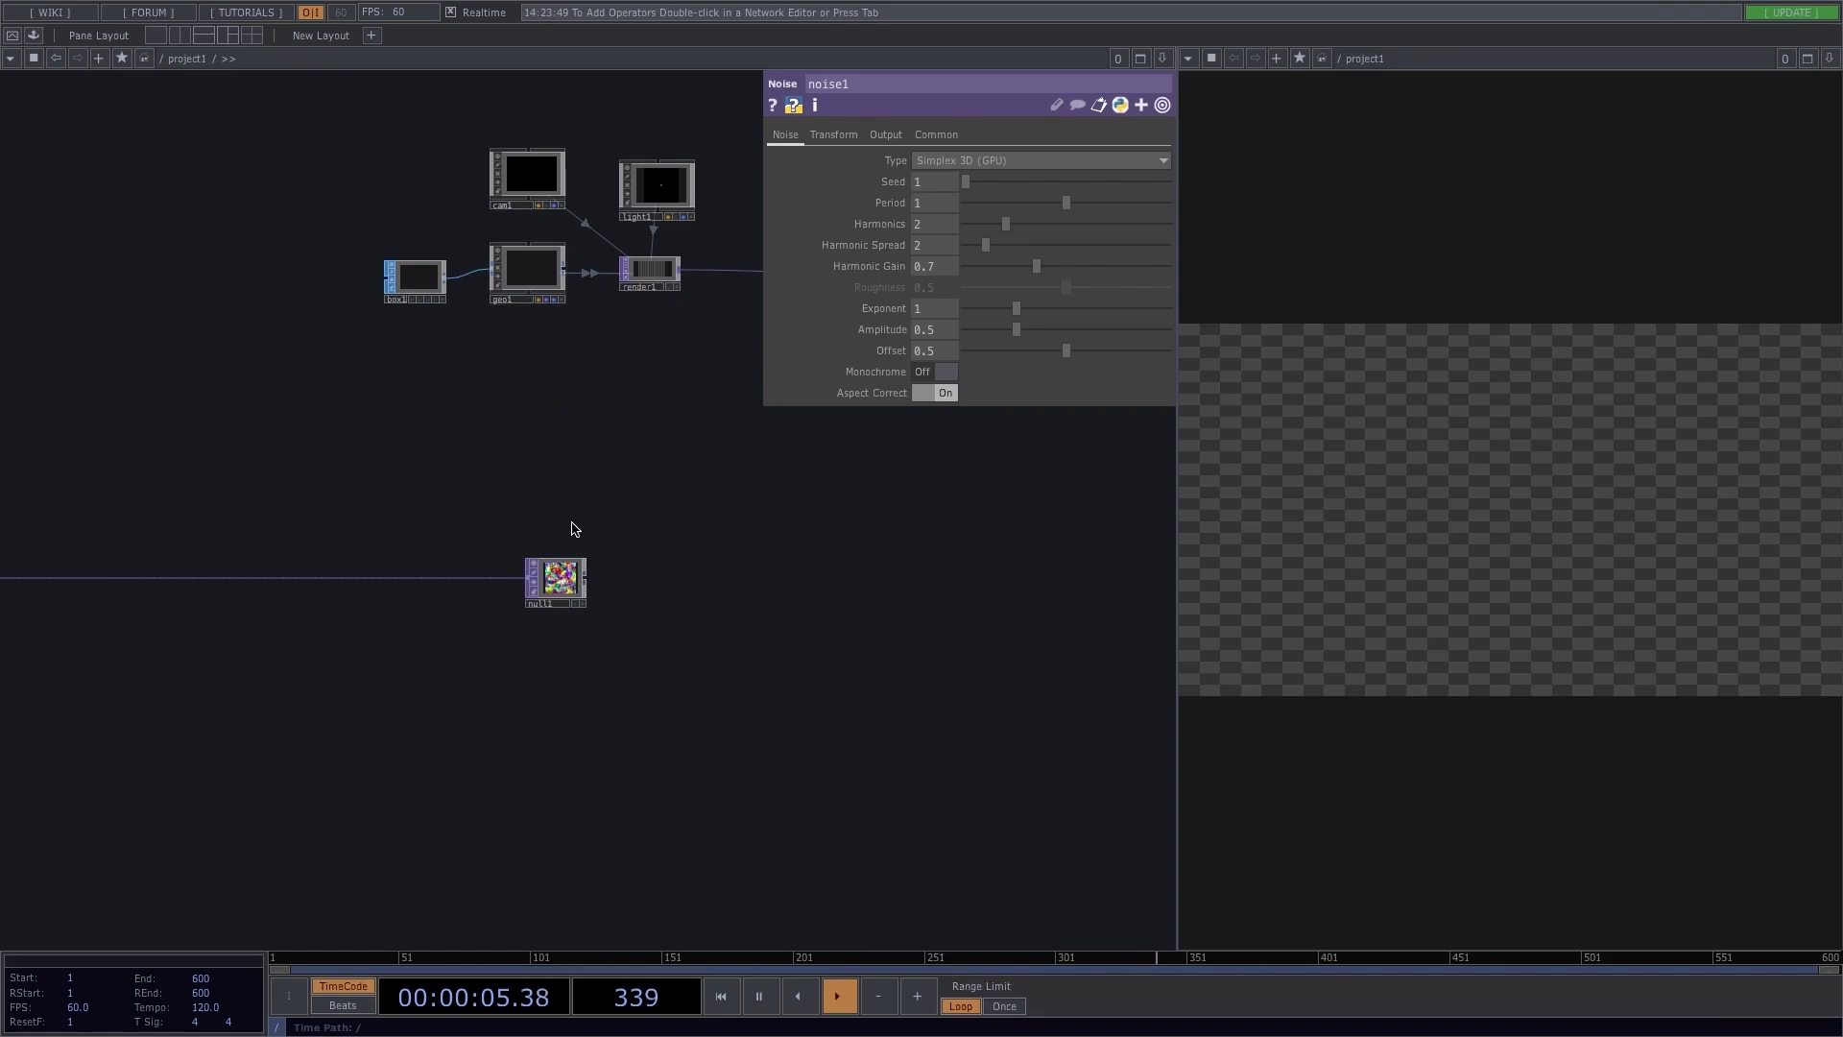
{"action": "left_click", "coordinate": [553, 607]}
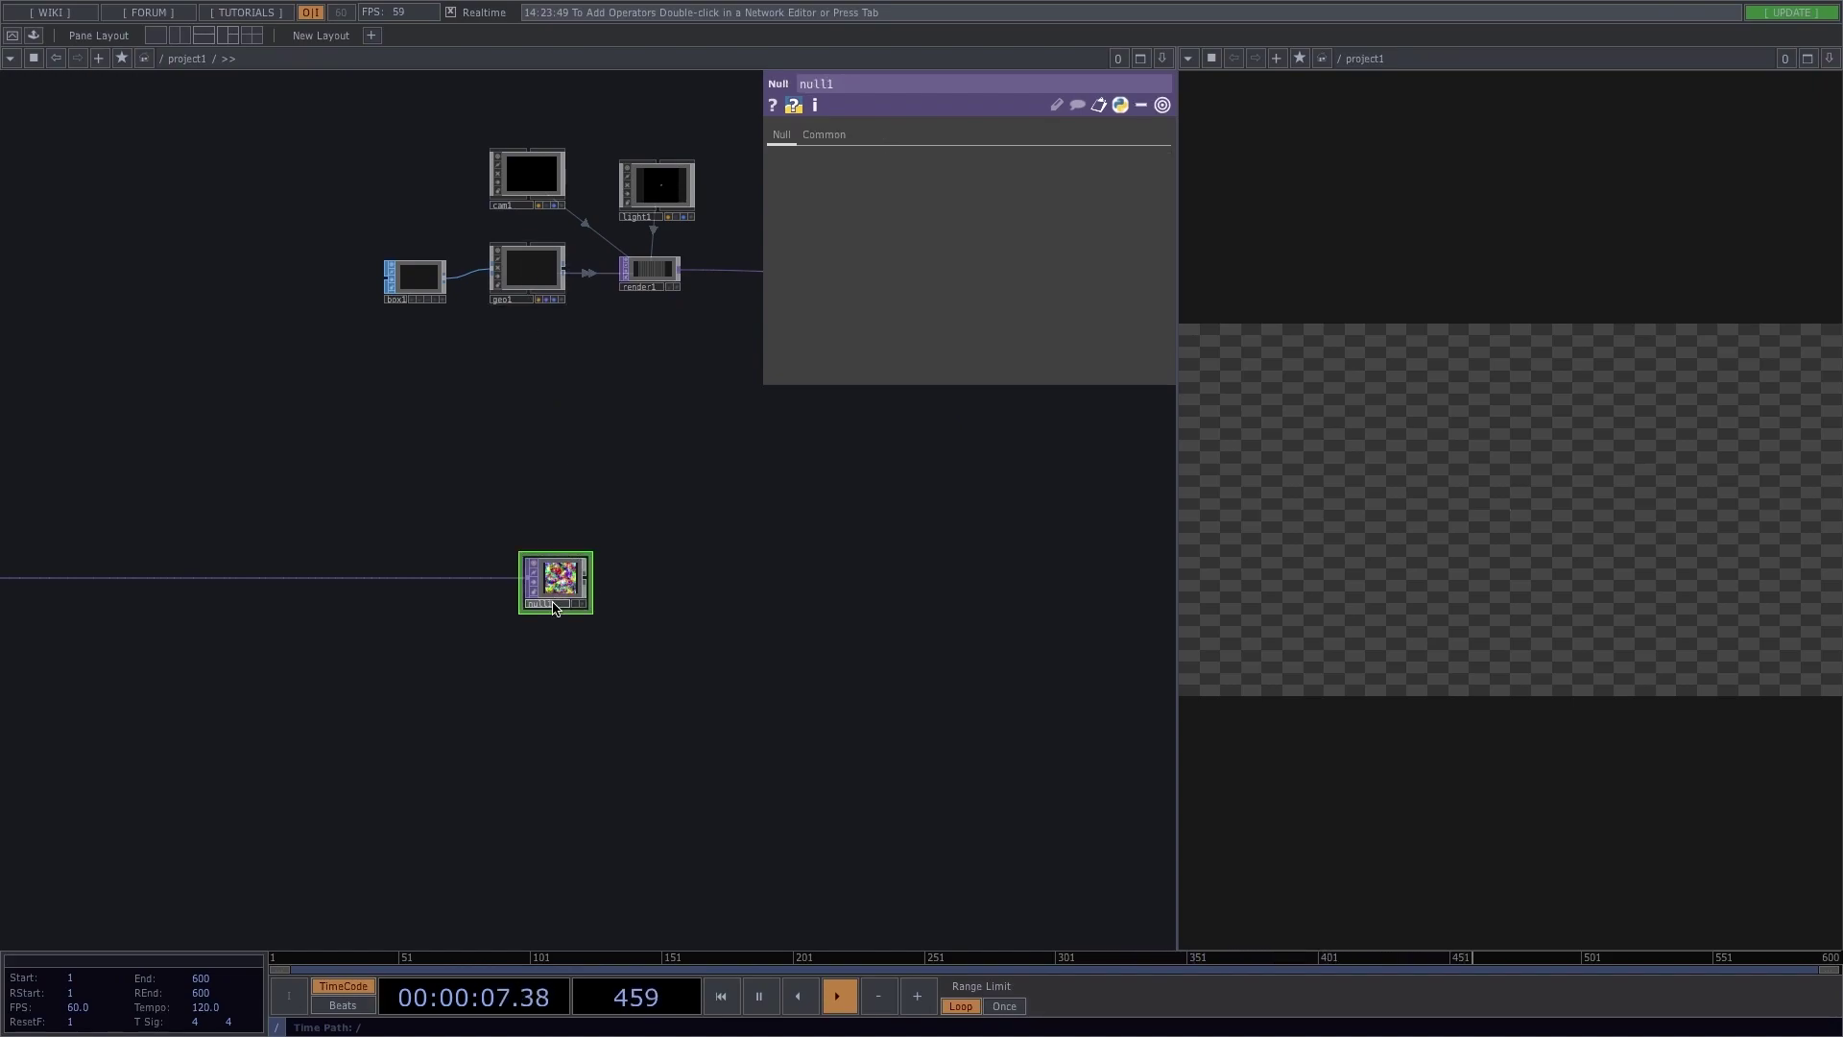
{"action": "left_click", "coordinate": [537, 271]}
Step: Turn on geo1 instancing with Translate OP pos, mapping r, g, b to Translate X, Y, Z
{"action": "left_click", "coordinate": [873, 137]}
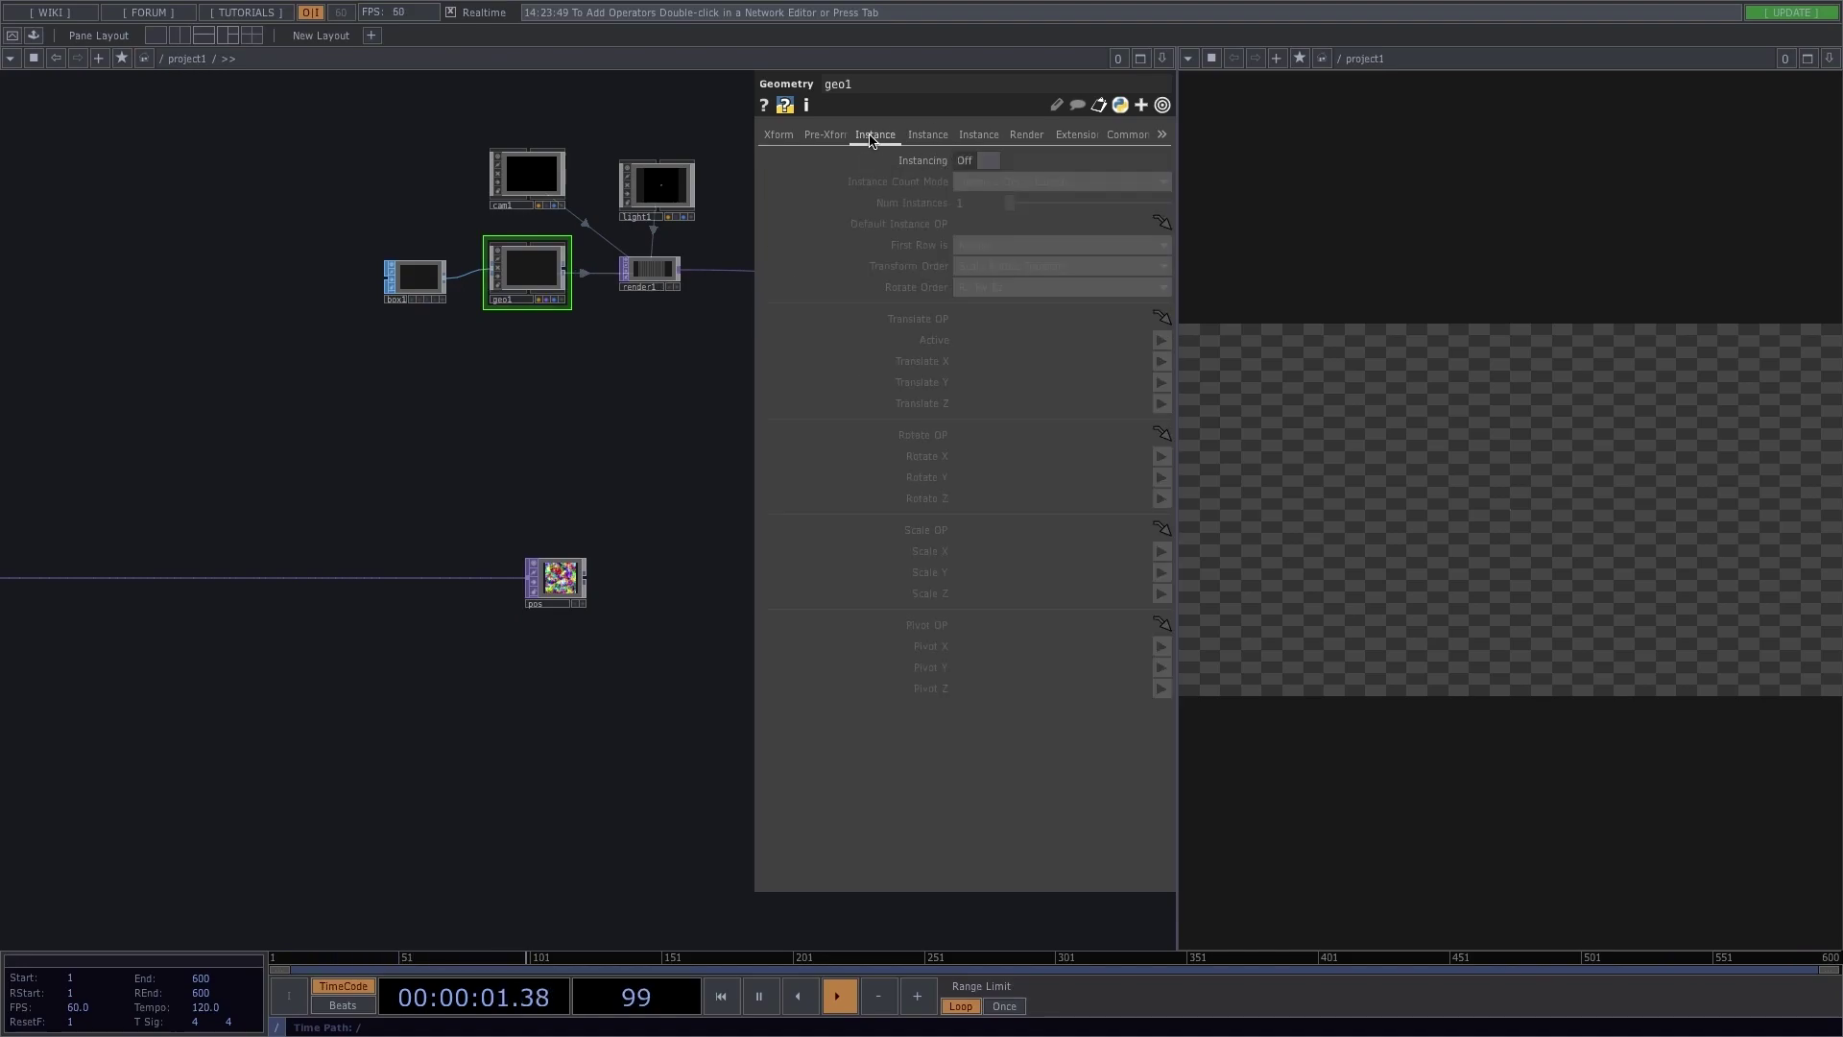
{"action": "left_click", "coordinate": [983, 162]}
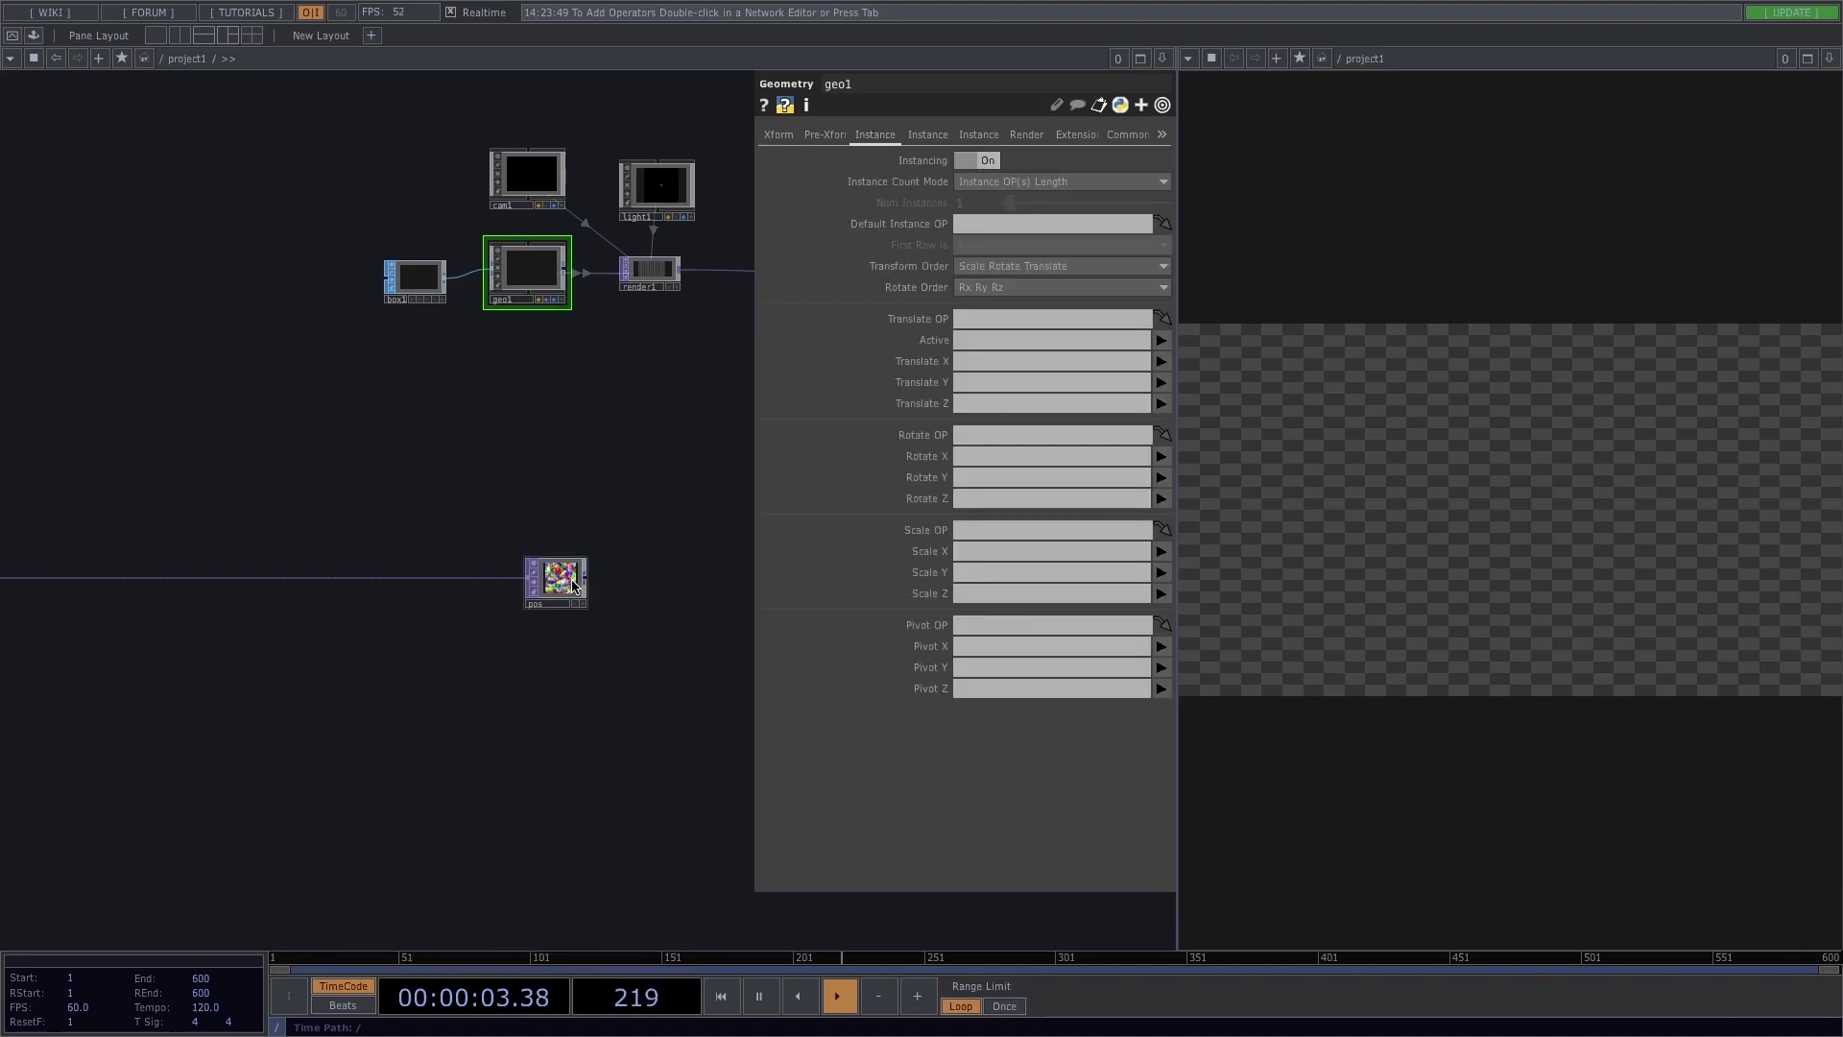
{"action": "left_click_drag", "start_coordinate": [574, 584], "coordinate": [995, 315]}
{"action": "left_click", "coordinate": [1159, 362]}
{"action": "left_click", "coordinate": [1162, 383]}
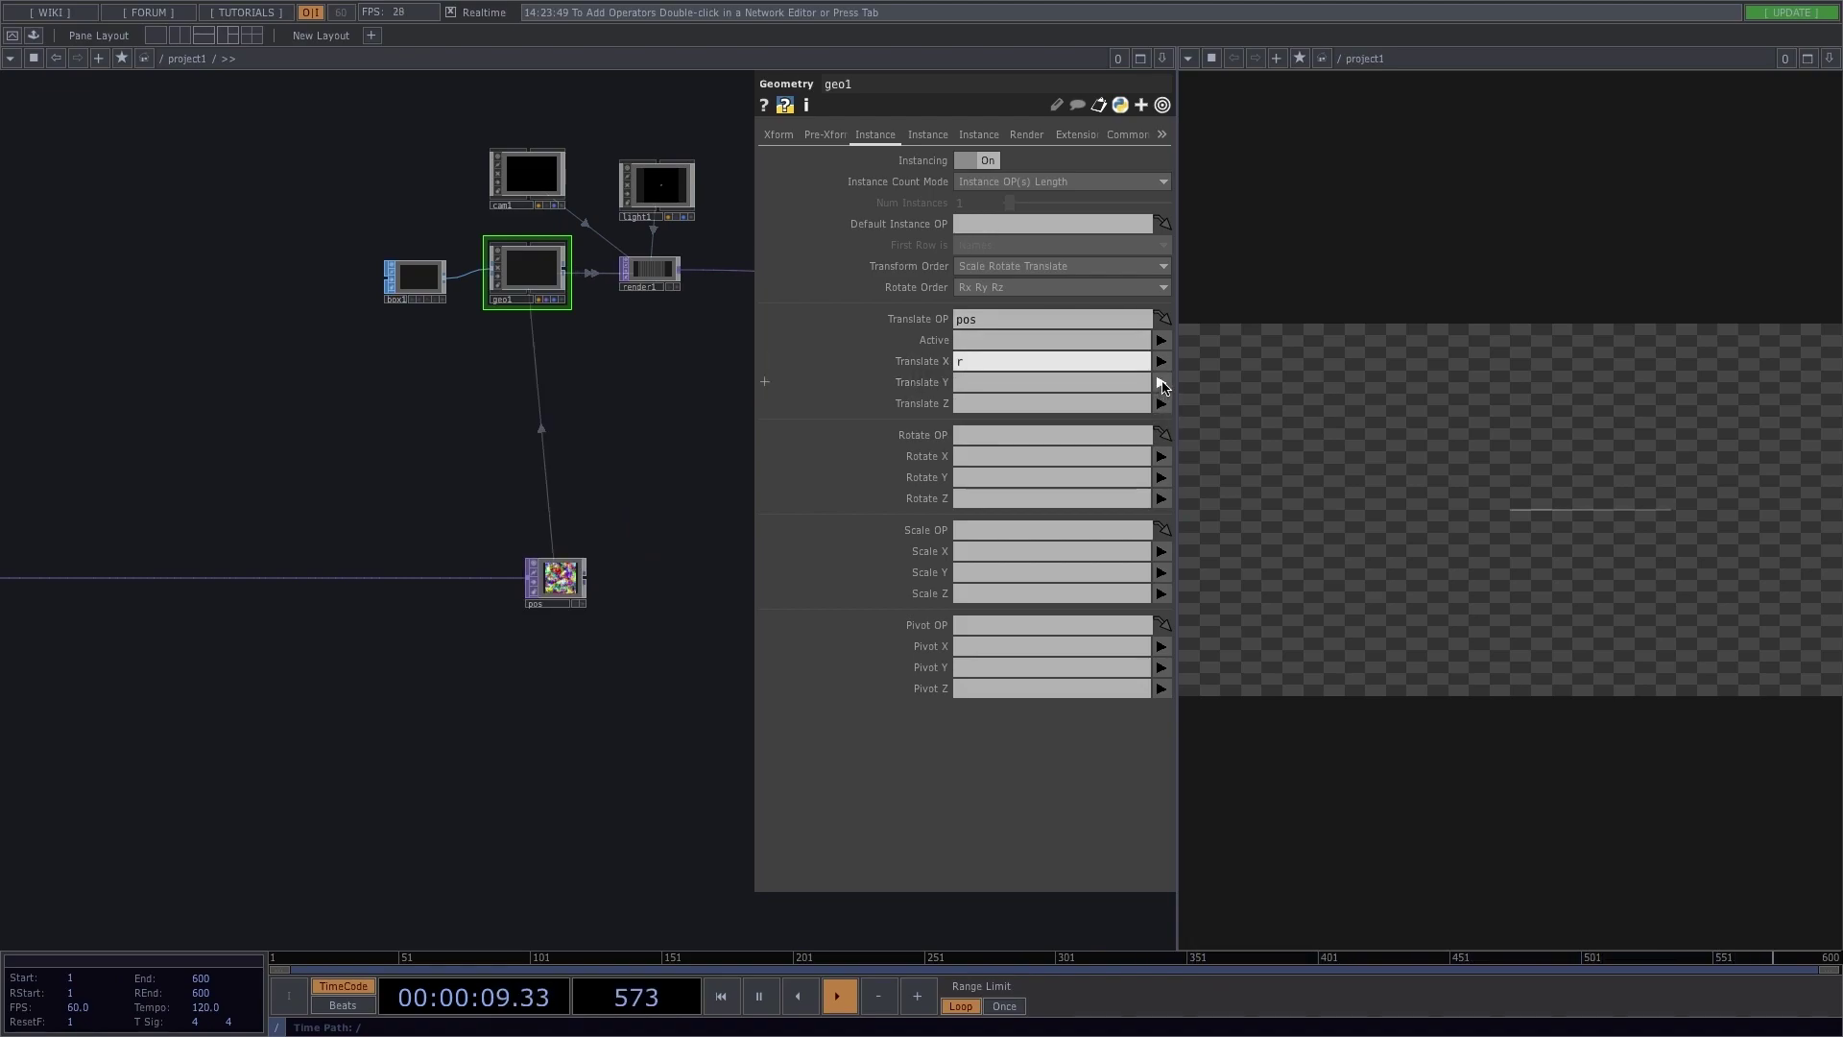
{"action": "left_click", "coordinate": [1162, 383]}
{"action": "left_click", "coordinate": [1164, 426]}
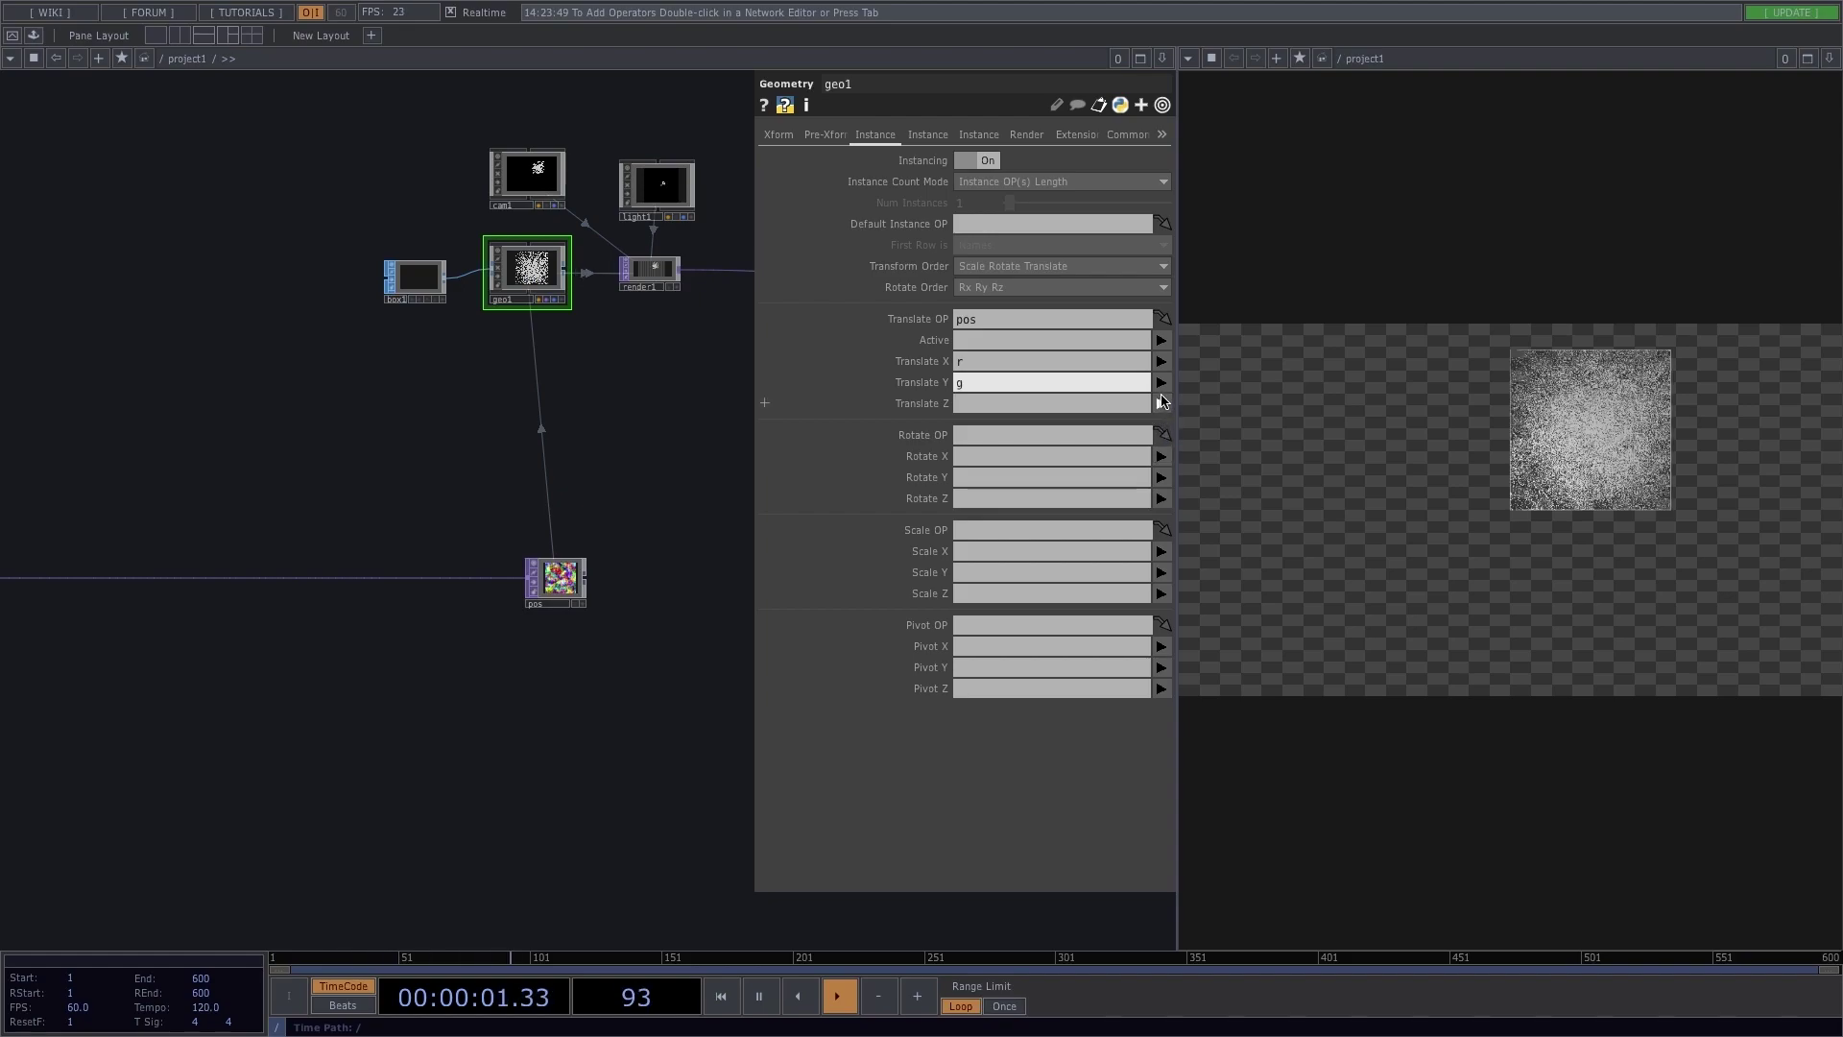
{"action": "left_click", "coordinate": [1162, 405]}
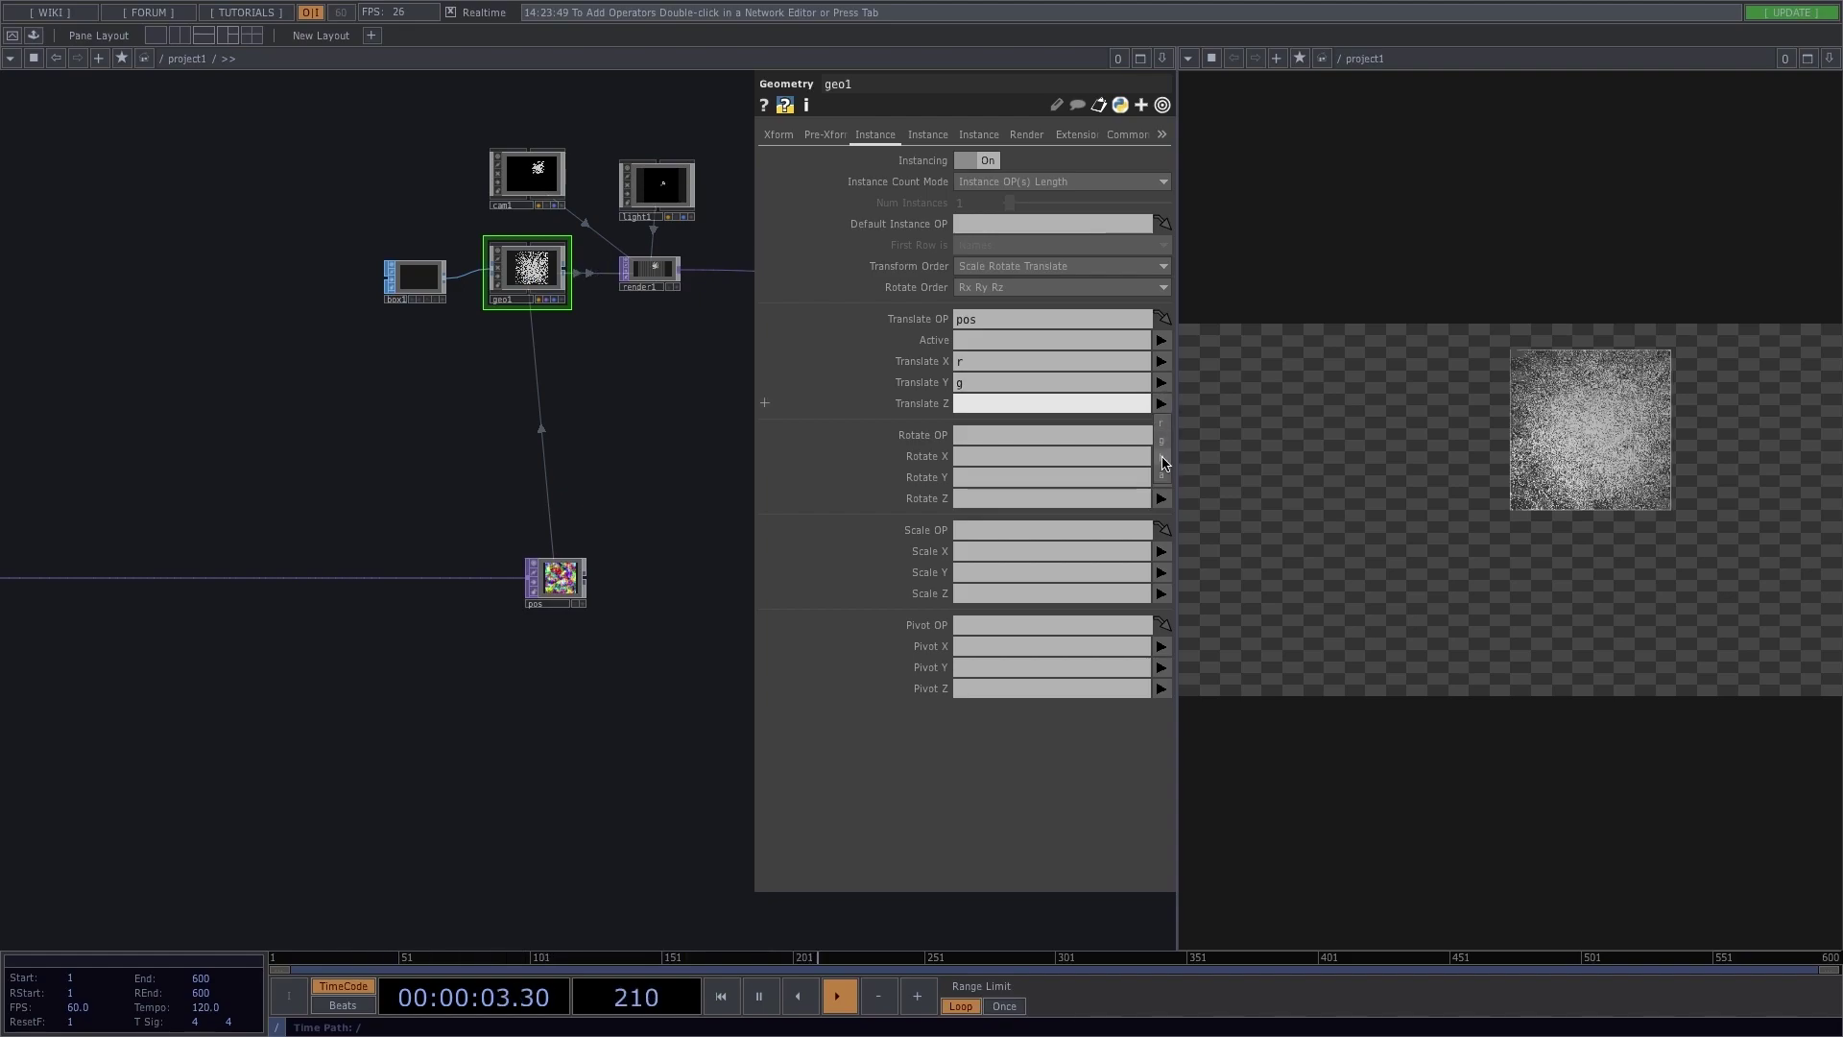
{"action": "left_click", "coordinate": [1162, 460]}
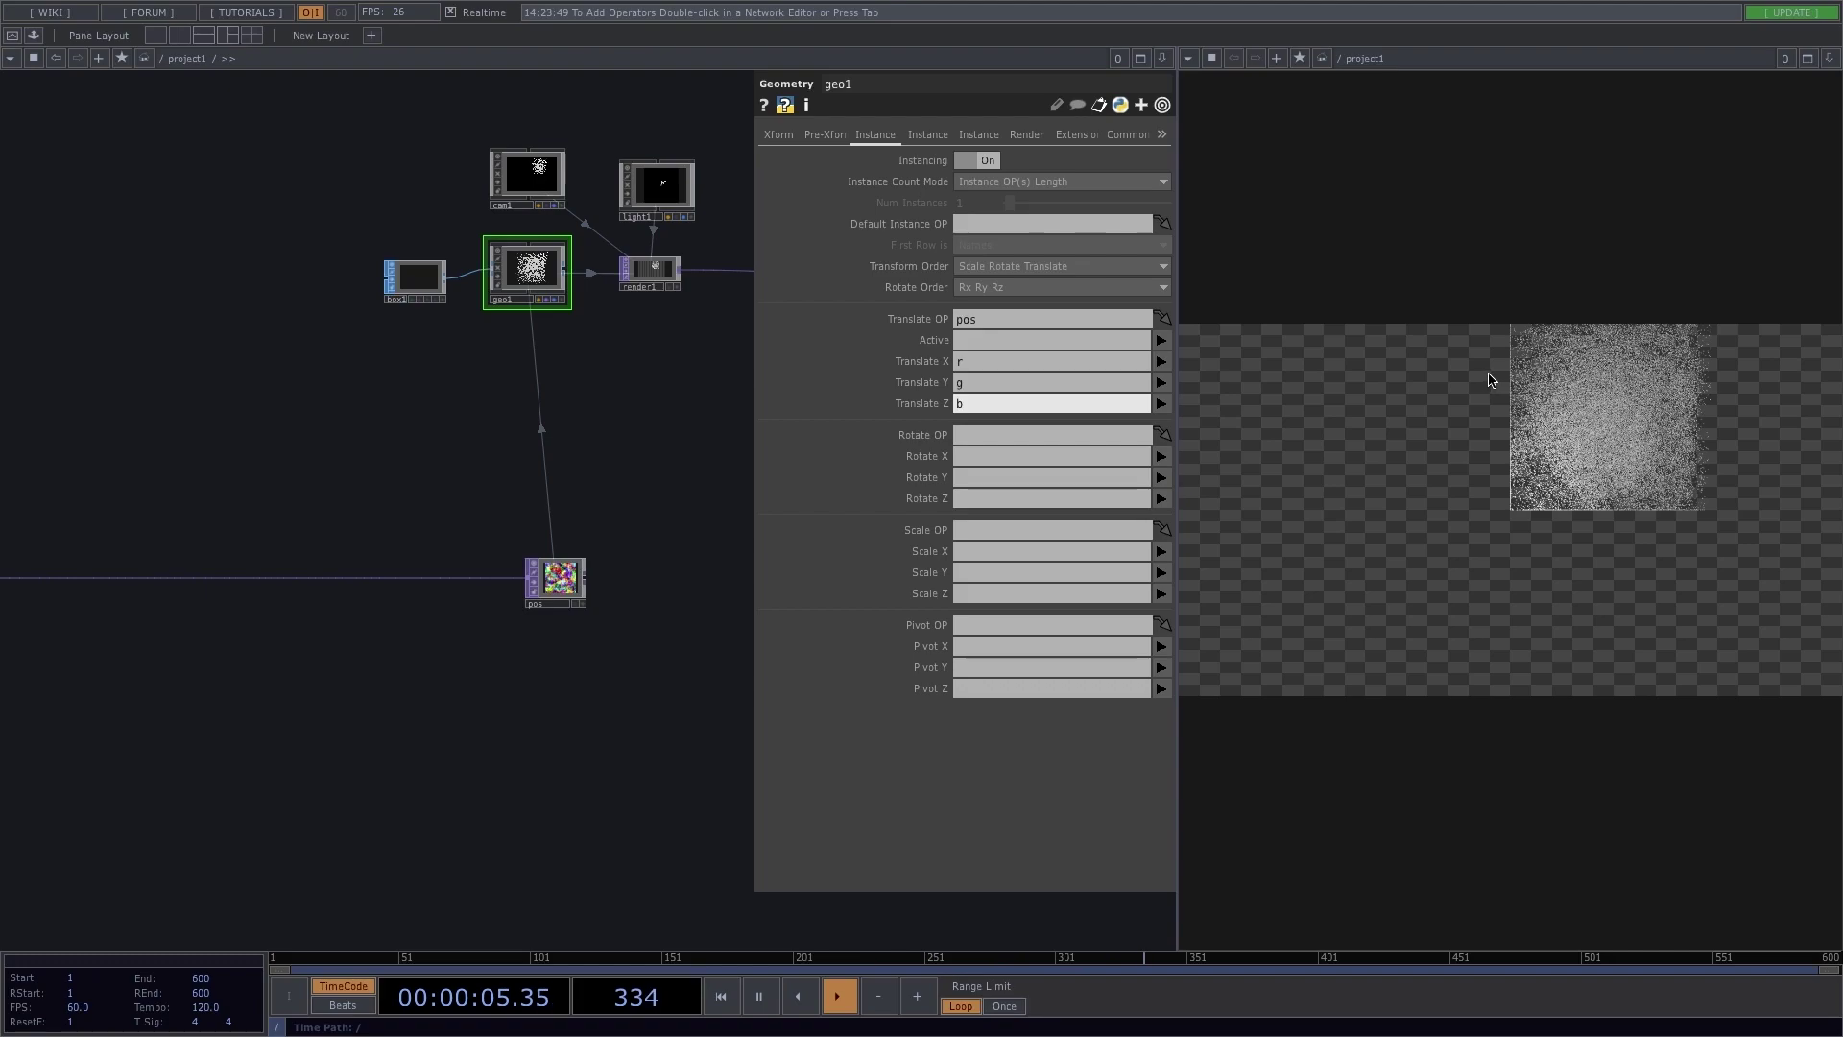
Step: Insert a Transform TOP (transform1) on the render1-to-out1 wire
{"action": "left_click_drag", "start_coordinate": [487, 414], "coordinate": [490, 337]}
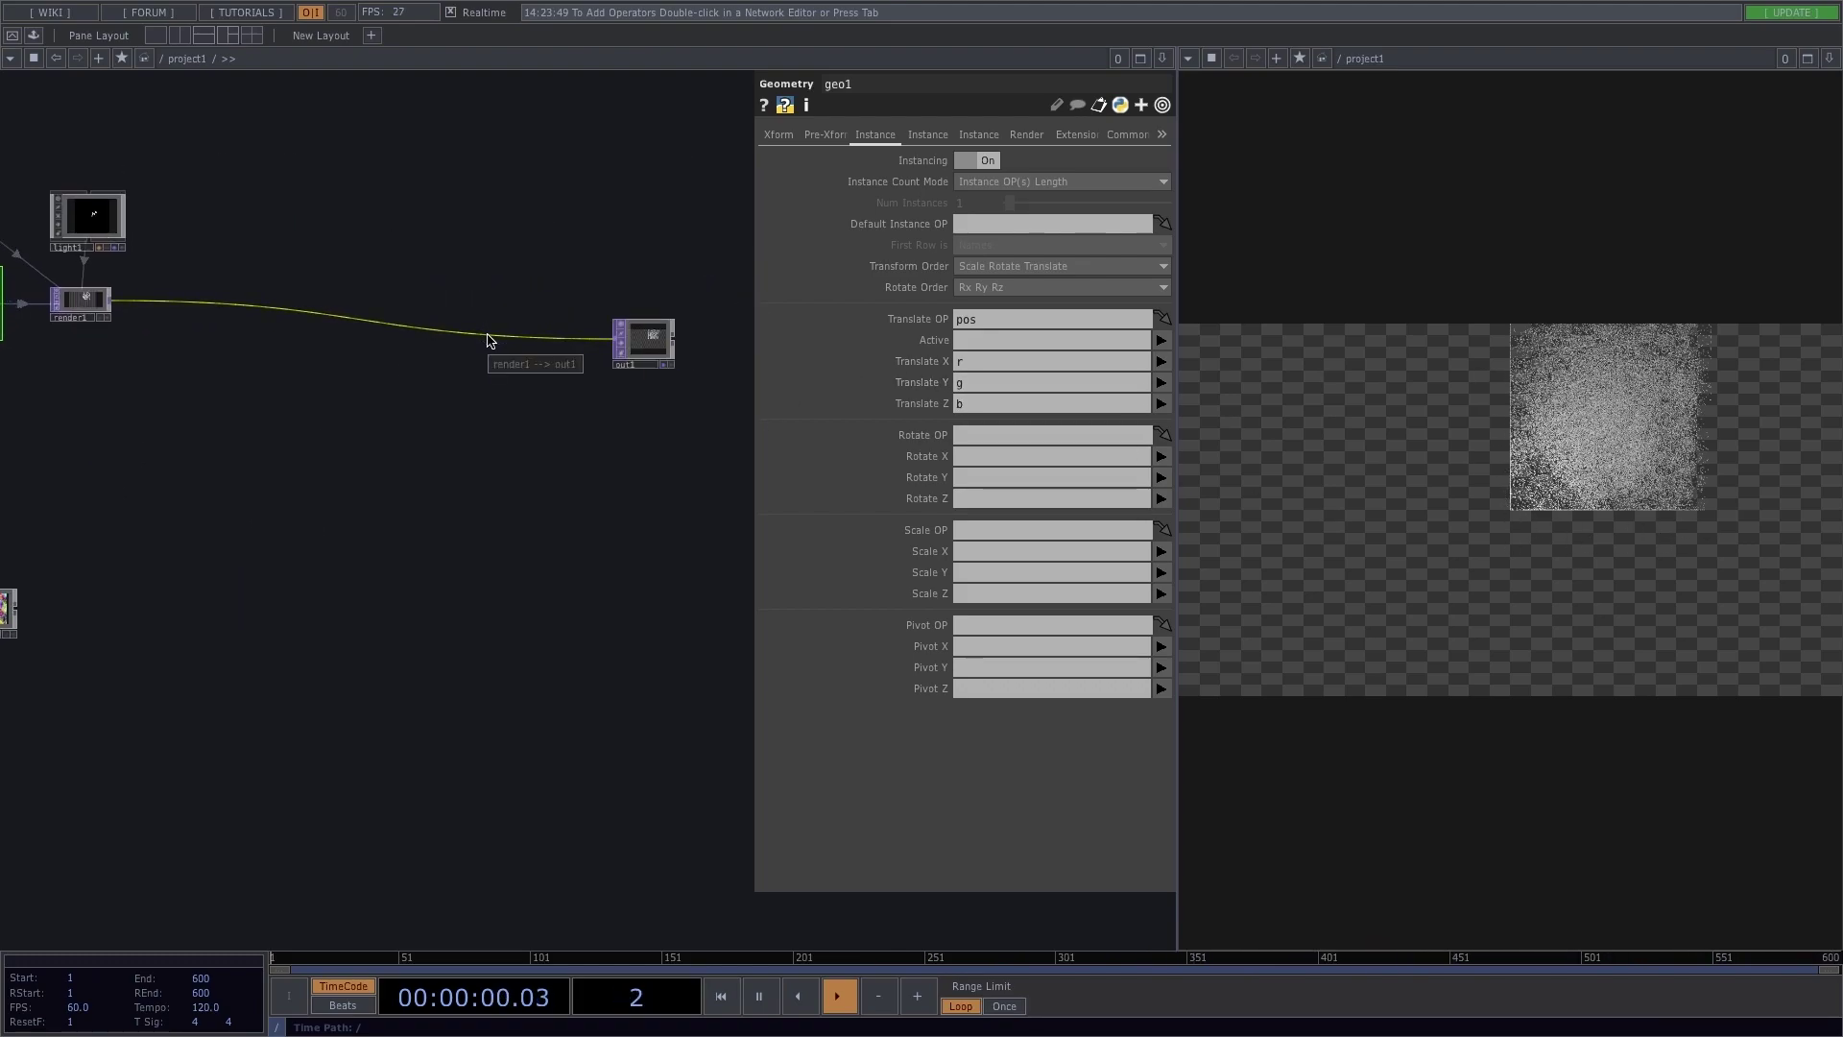
{"action": "right_click", "coordinate": [490, 339]}
{"action": "left_click", "coordinate": [523, 328]}
{"action": "type", "text": "tr"}
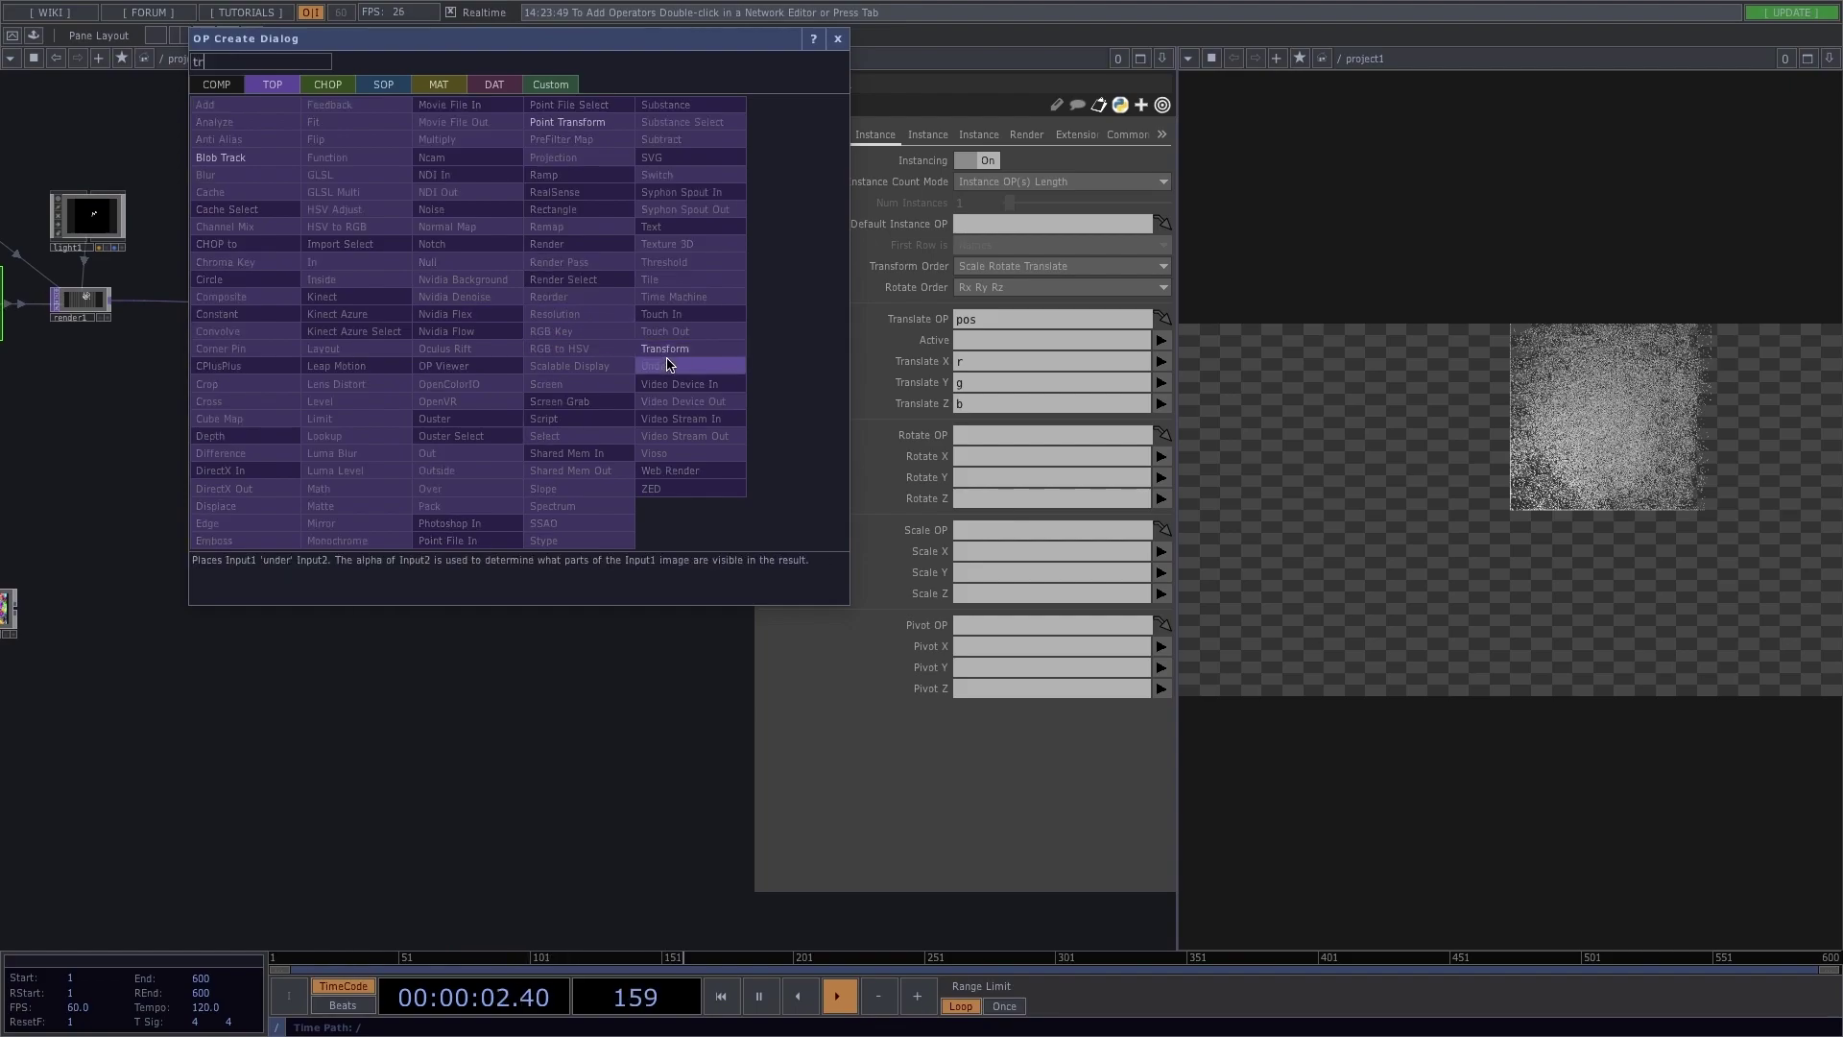
{"action": "left_click", "coordinate": [665, 349]}
{"action": "left_click", "coordinate": [562, 338]}
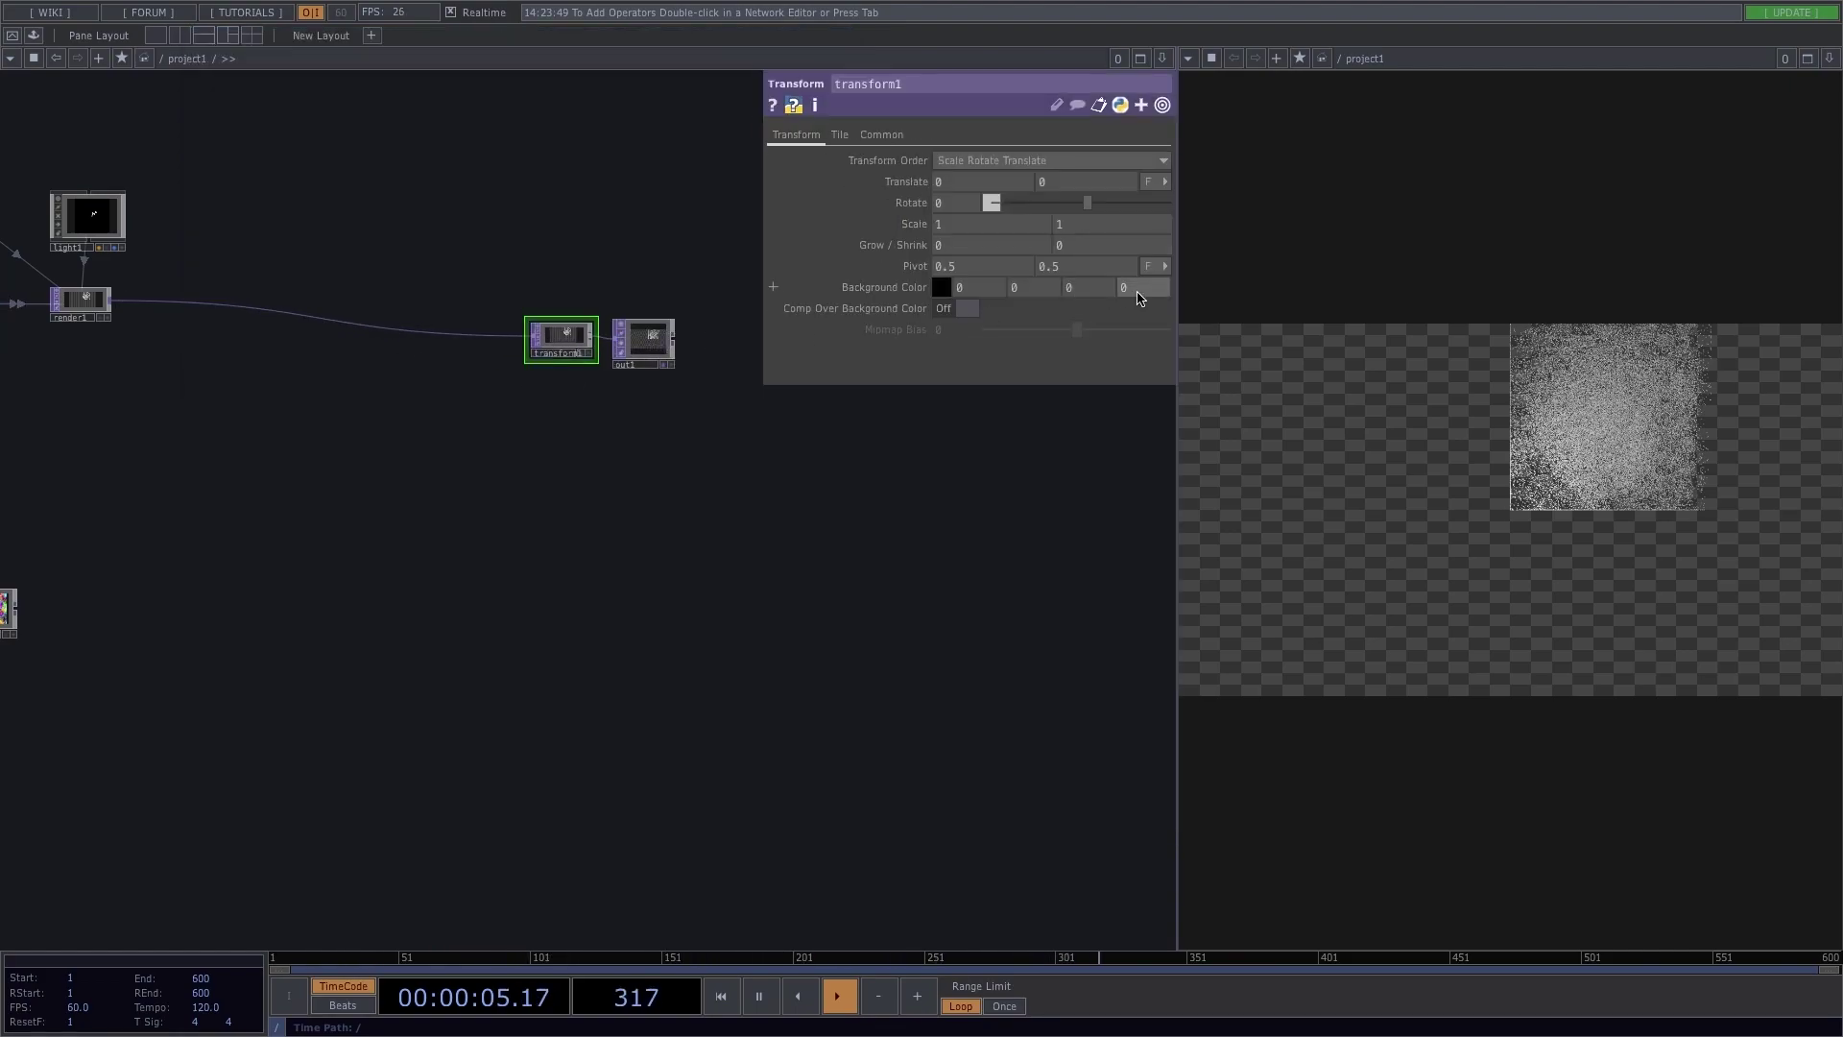
Step: Set transform1's Background Color alpha to 1 and turn Comp Over Background Color on
{"action": "left_click", "coordinate": [1138, 288]}
{"action": "type", "text": "1"}
{"action": "key", "text": "Return"}
{"action": "left_click", "coordinate": [967, 308]}
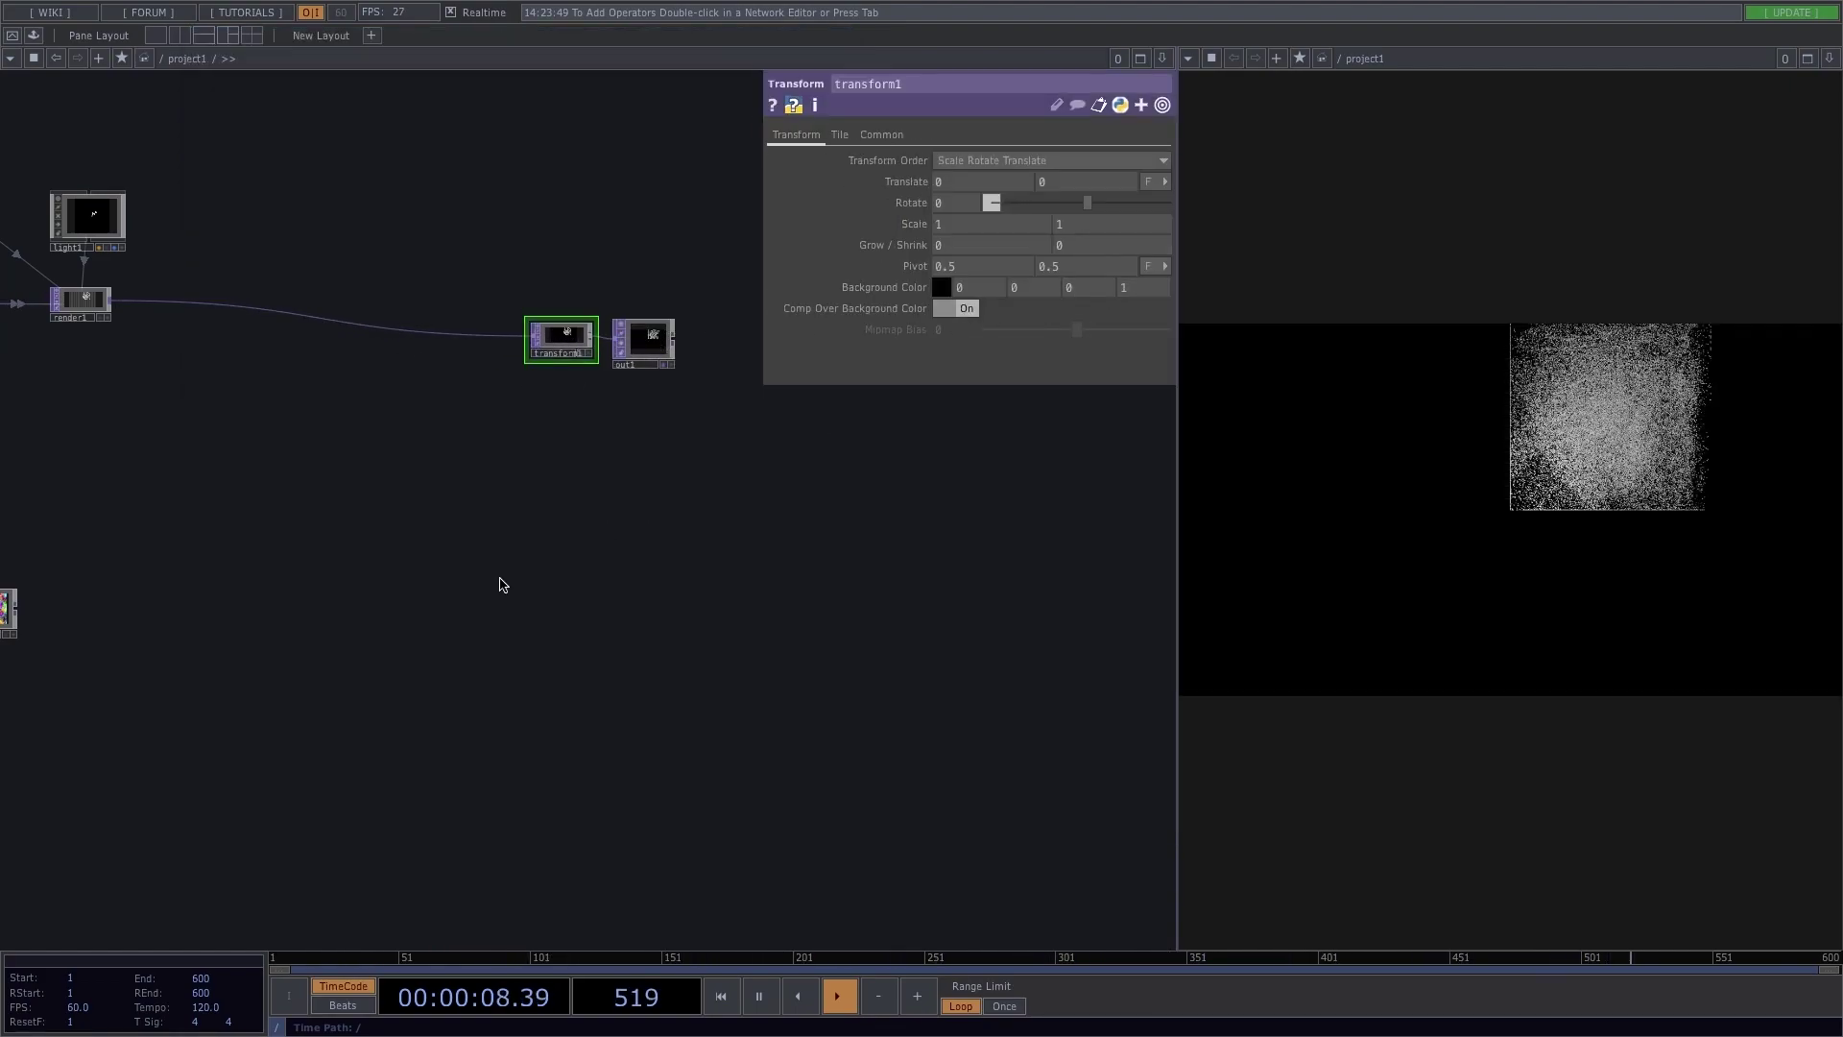
{"action": "scroll", "coordinate": [499, 585], "scroll_direction": "left", "scroll_amount": 15}
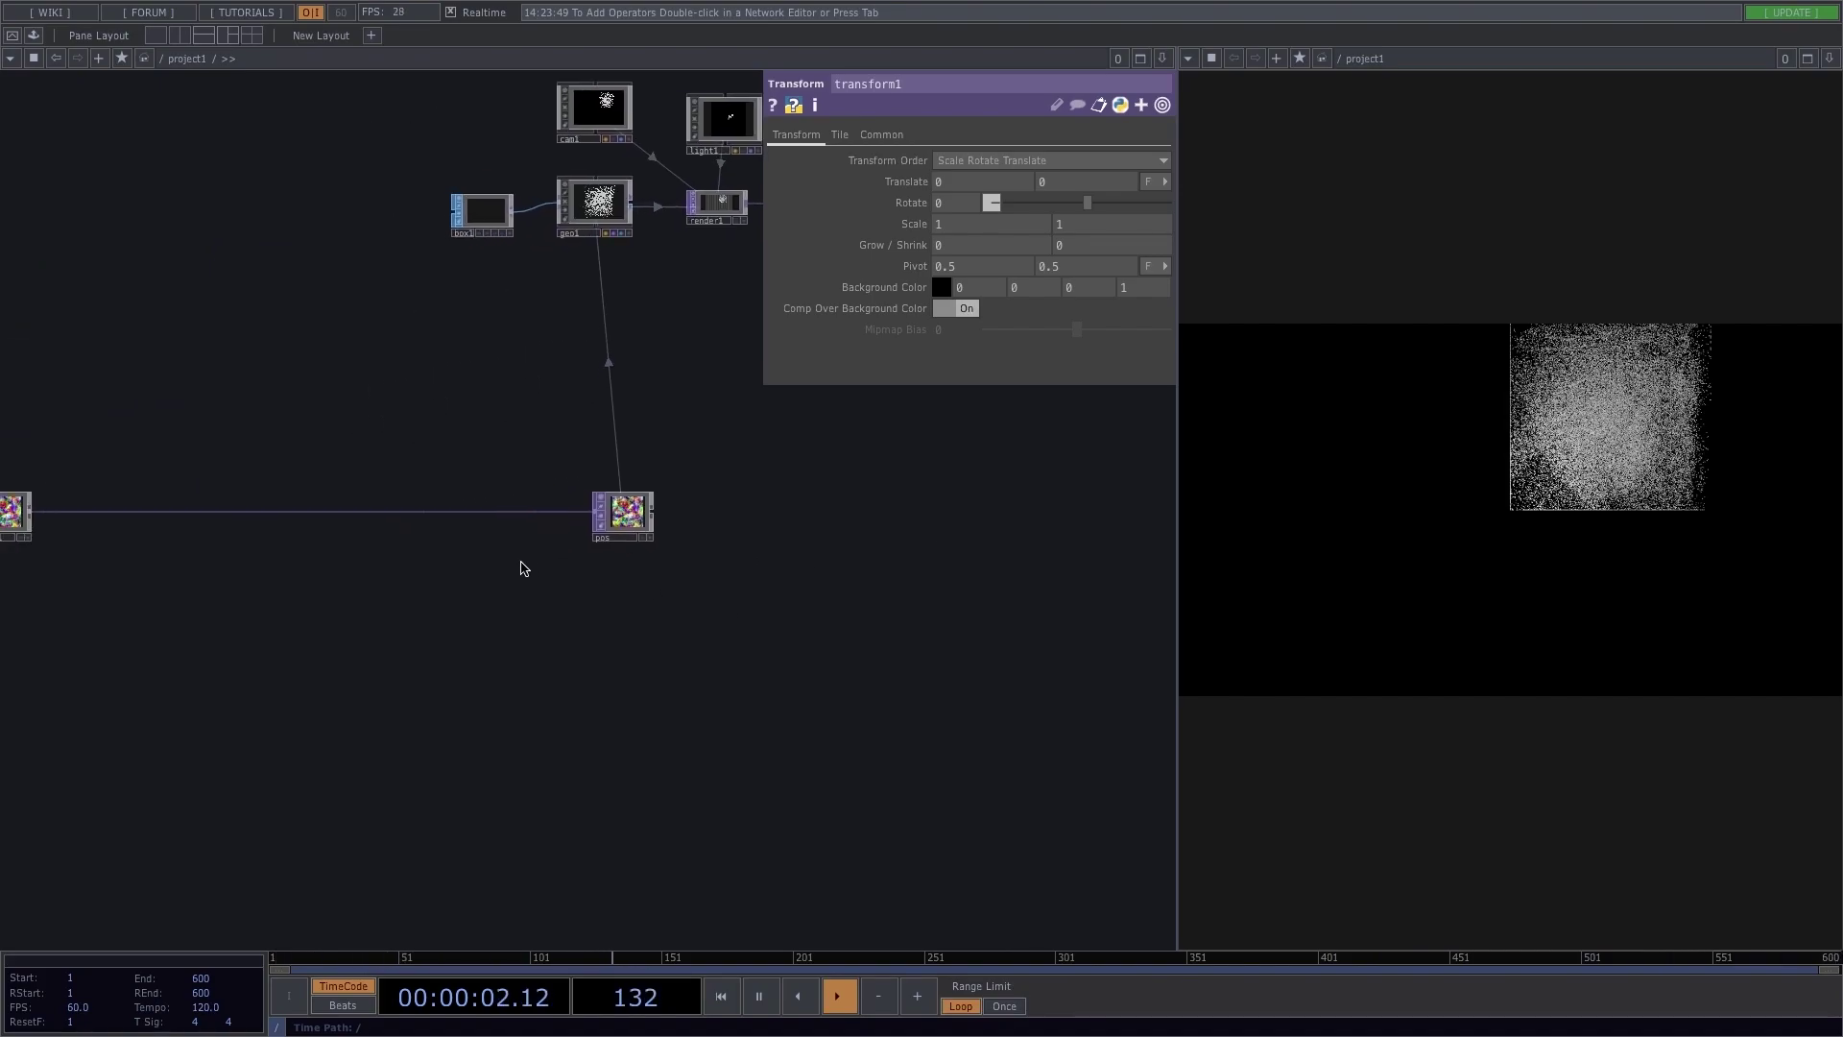
{"action": "scroll", "coordinate": [524, 568], "scroll_direction": "left", "scroll_amount": 5}
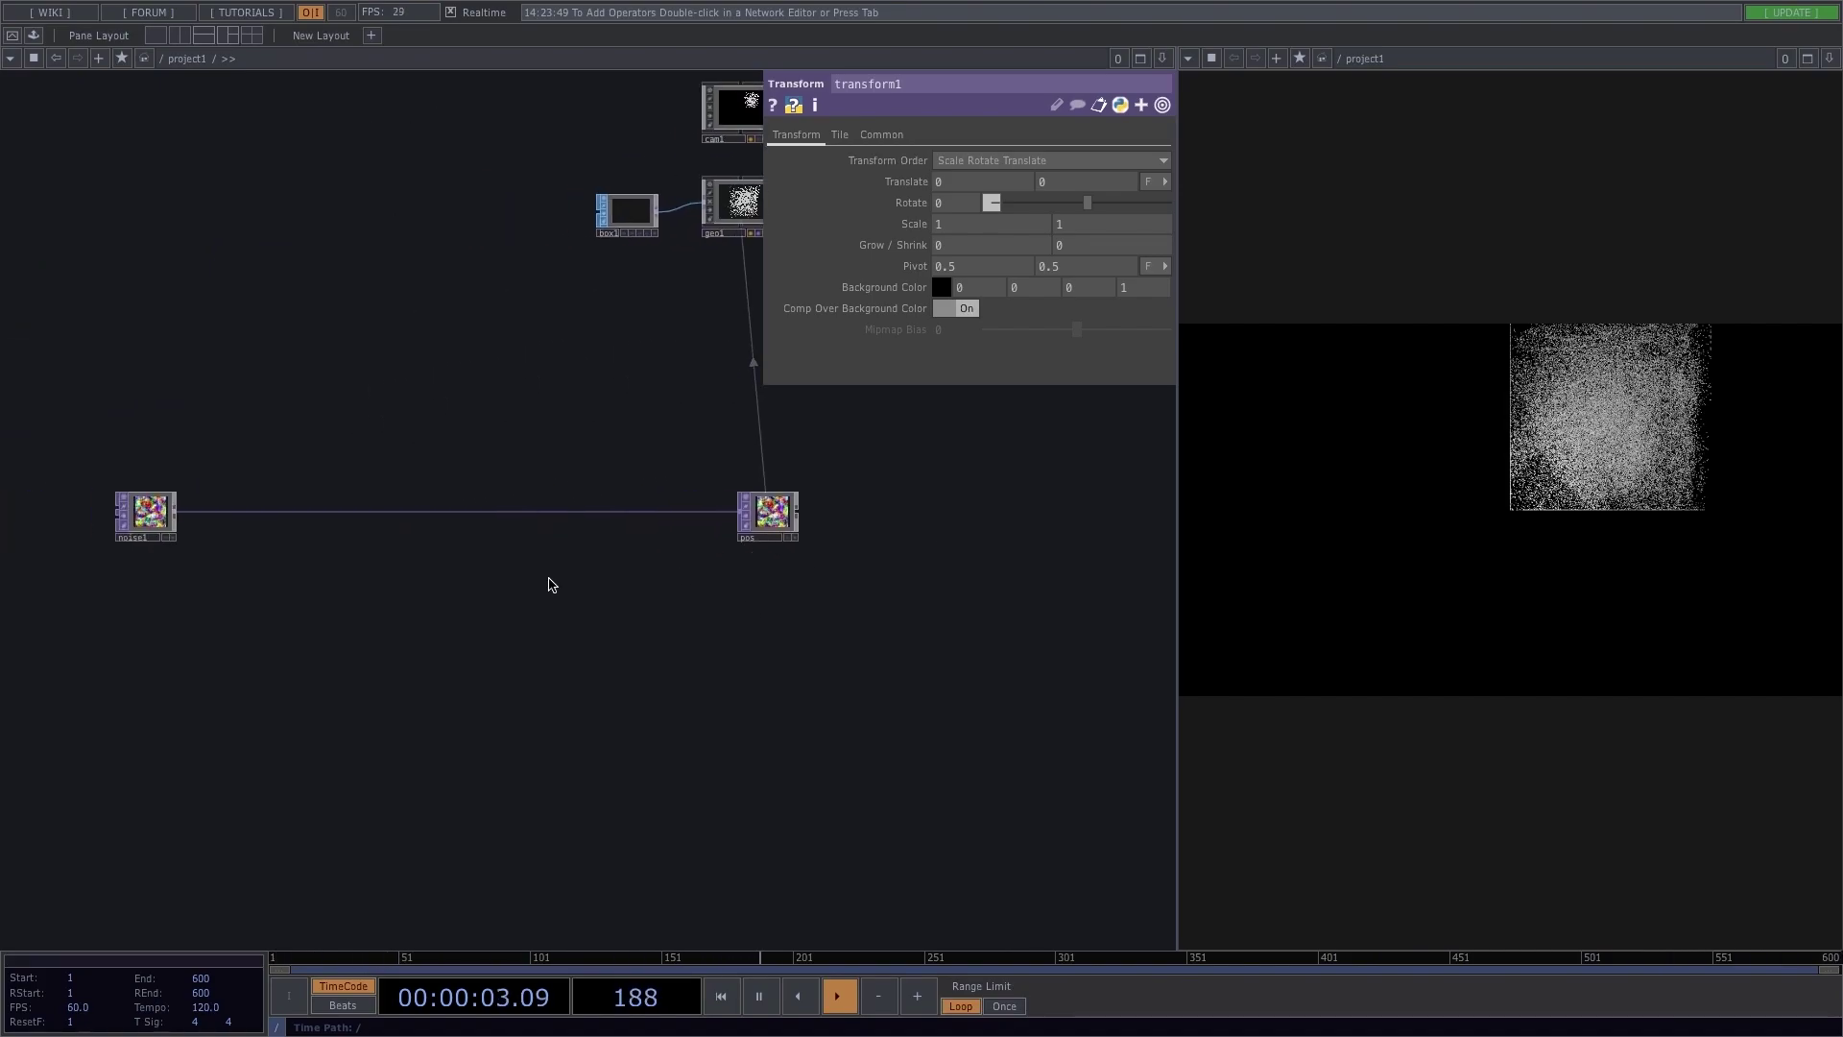
{"action": "right_click", "coordinate": [228, 511]}
Step: Insert a Math TOP between noise1 and pos with Range To Range set to -1 and 1
{"action": "left_click", "coordinate": [251, 490]}
{"action": "type", "text": "math"}
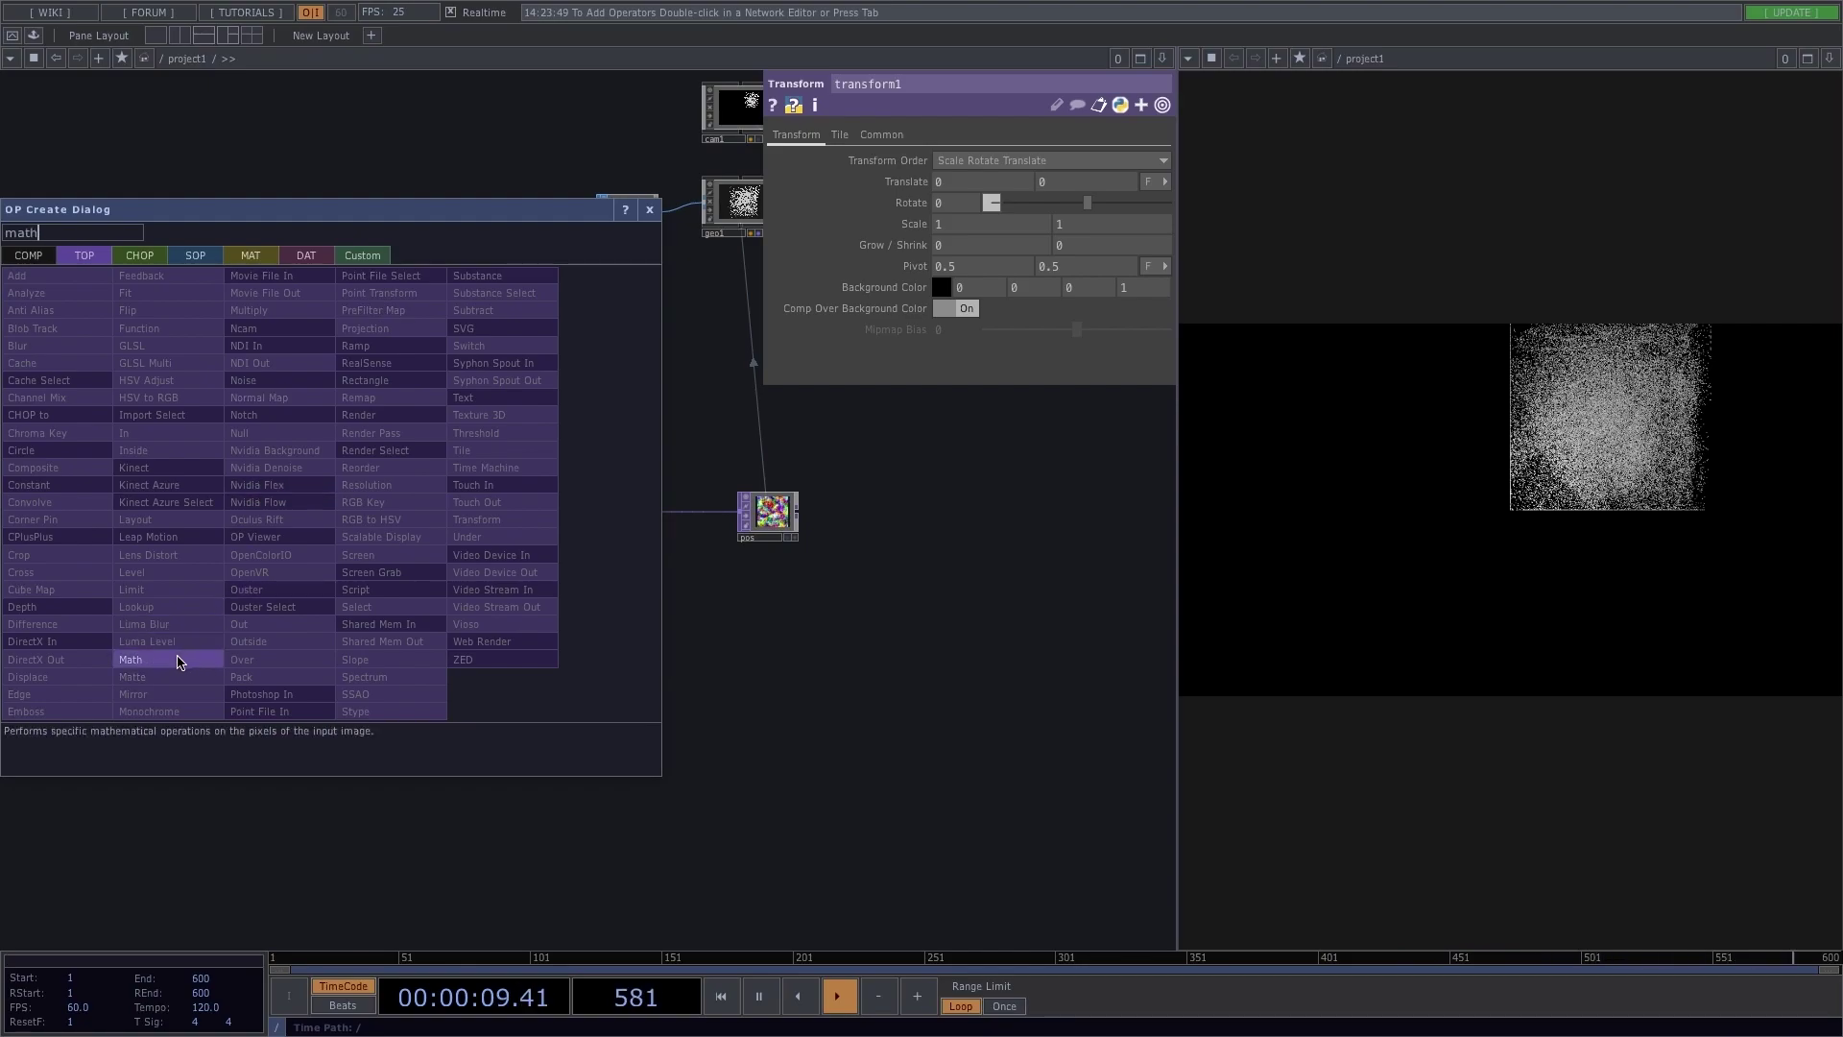
{"action": "left_click", "coordinate": [144, 660]}
{"action": "left_click", "coordinate": [235, 506]}
{"action": "scroll", "coordinate": [238, 518], "scroll_direction": "up", "scroll_amount": 3}
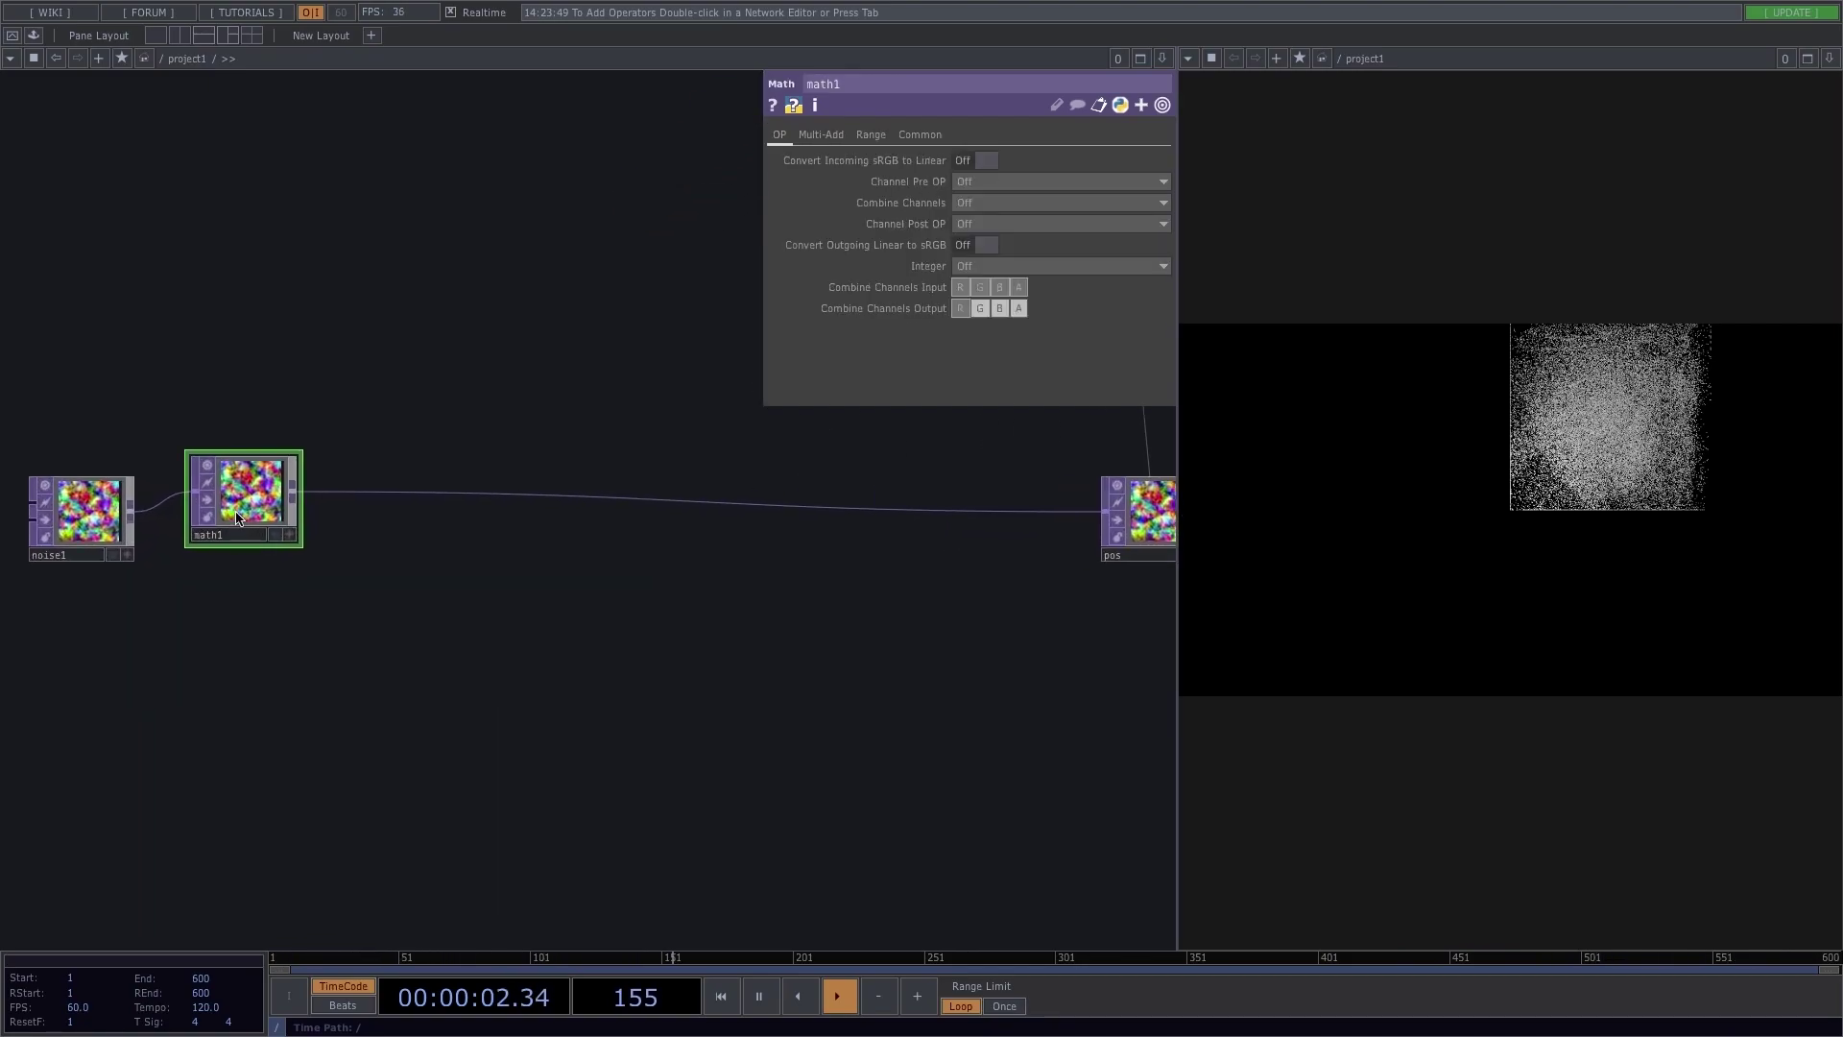
{"action": "left_click", "coordinate": [871, 135]}
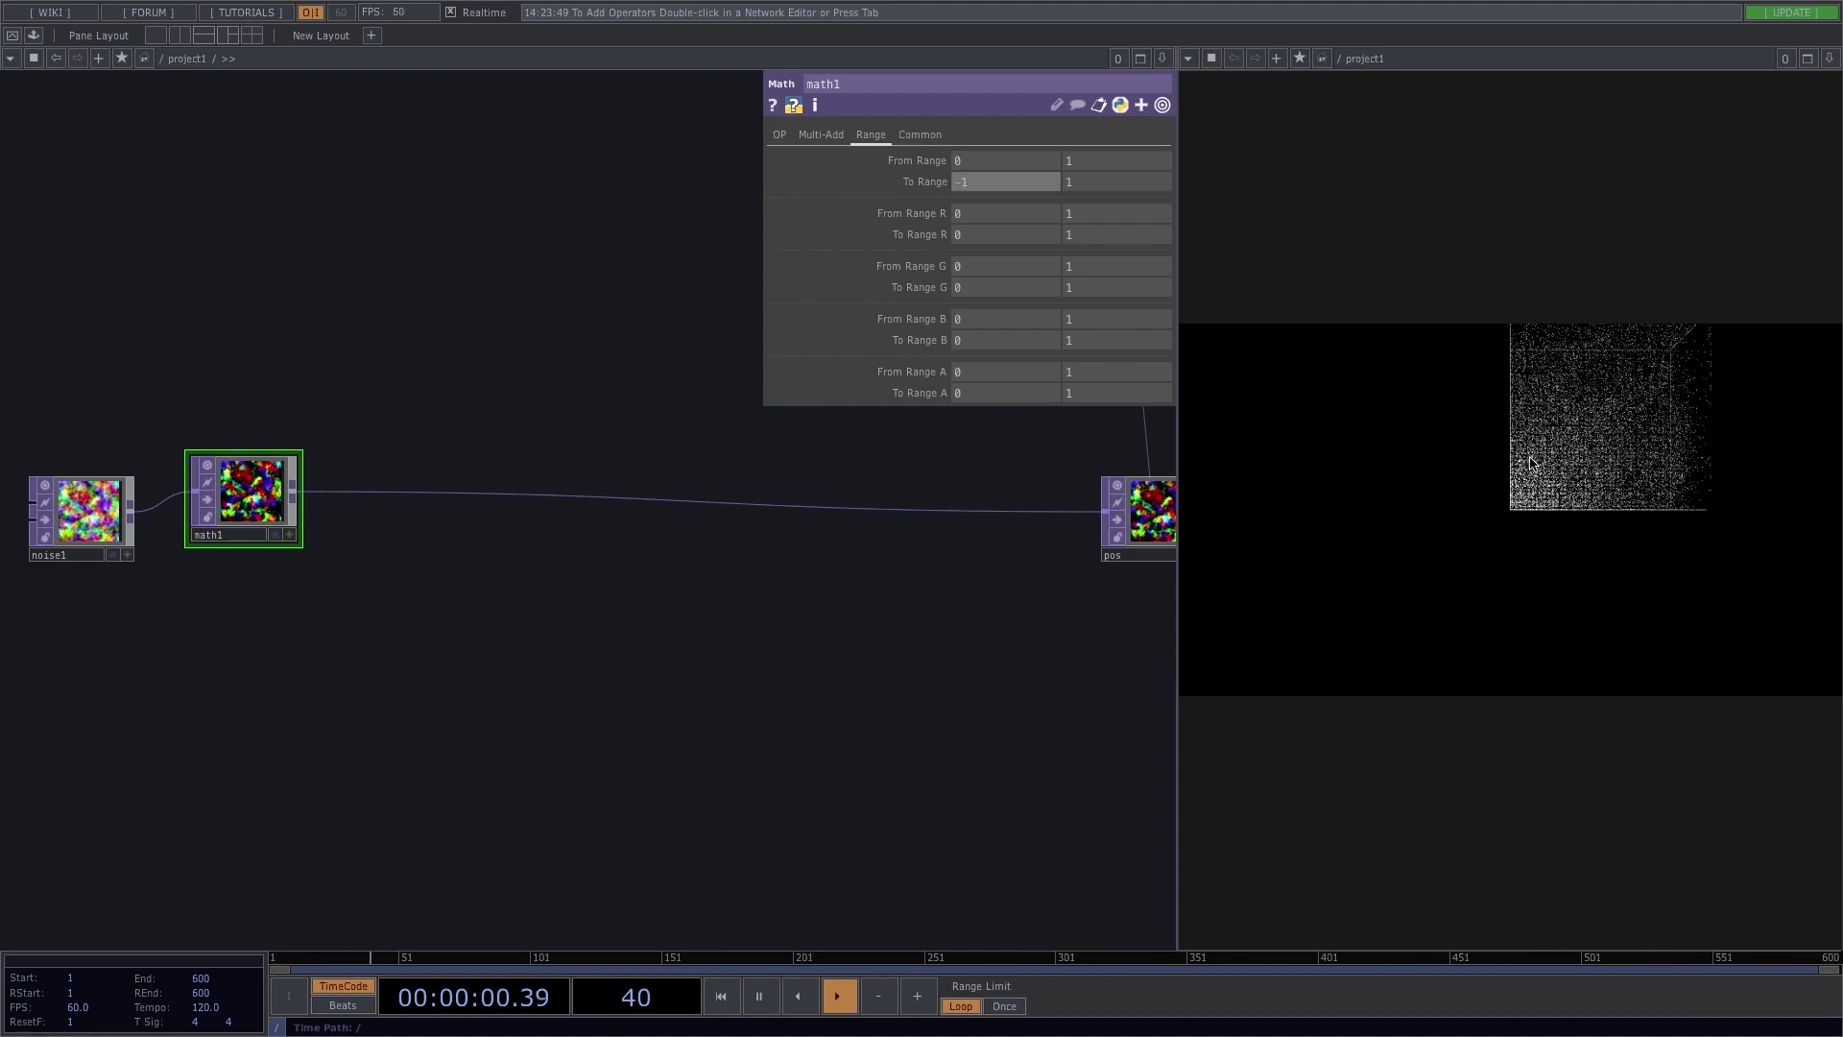
Step: Set noise1's Pixel Format to 32-bit float (RGBA)
{"action": "left_click", "coordinate": [87, 519]}
{"action": "left_click", "coordinate": [936, 135]}
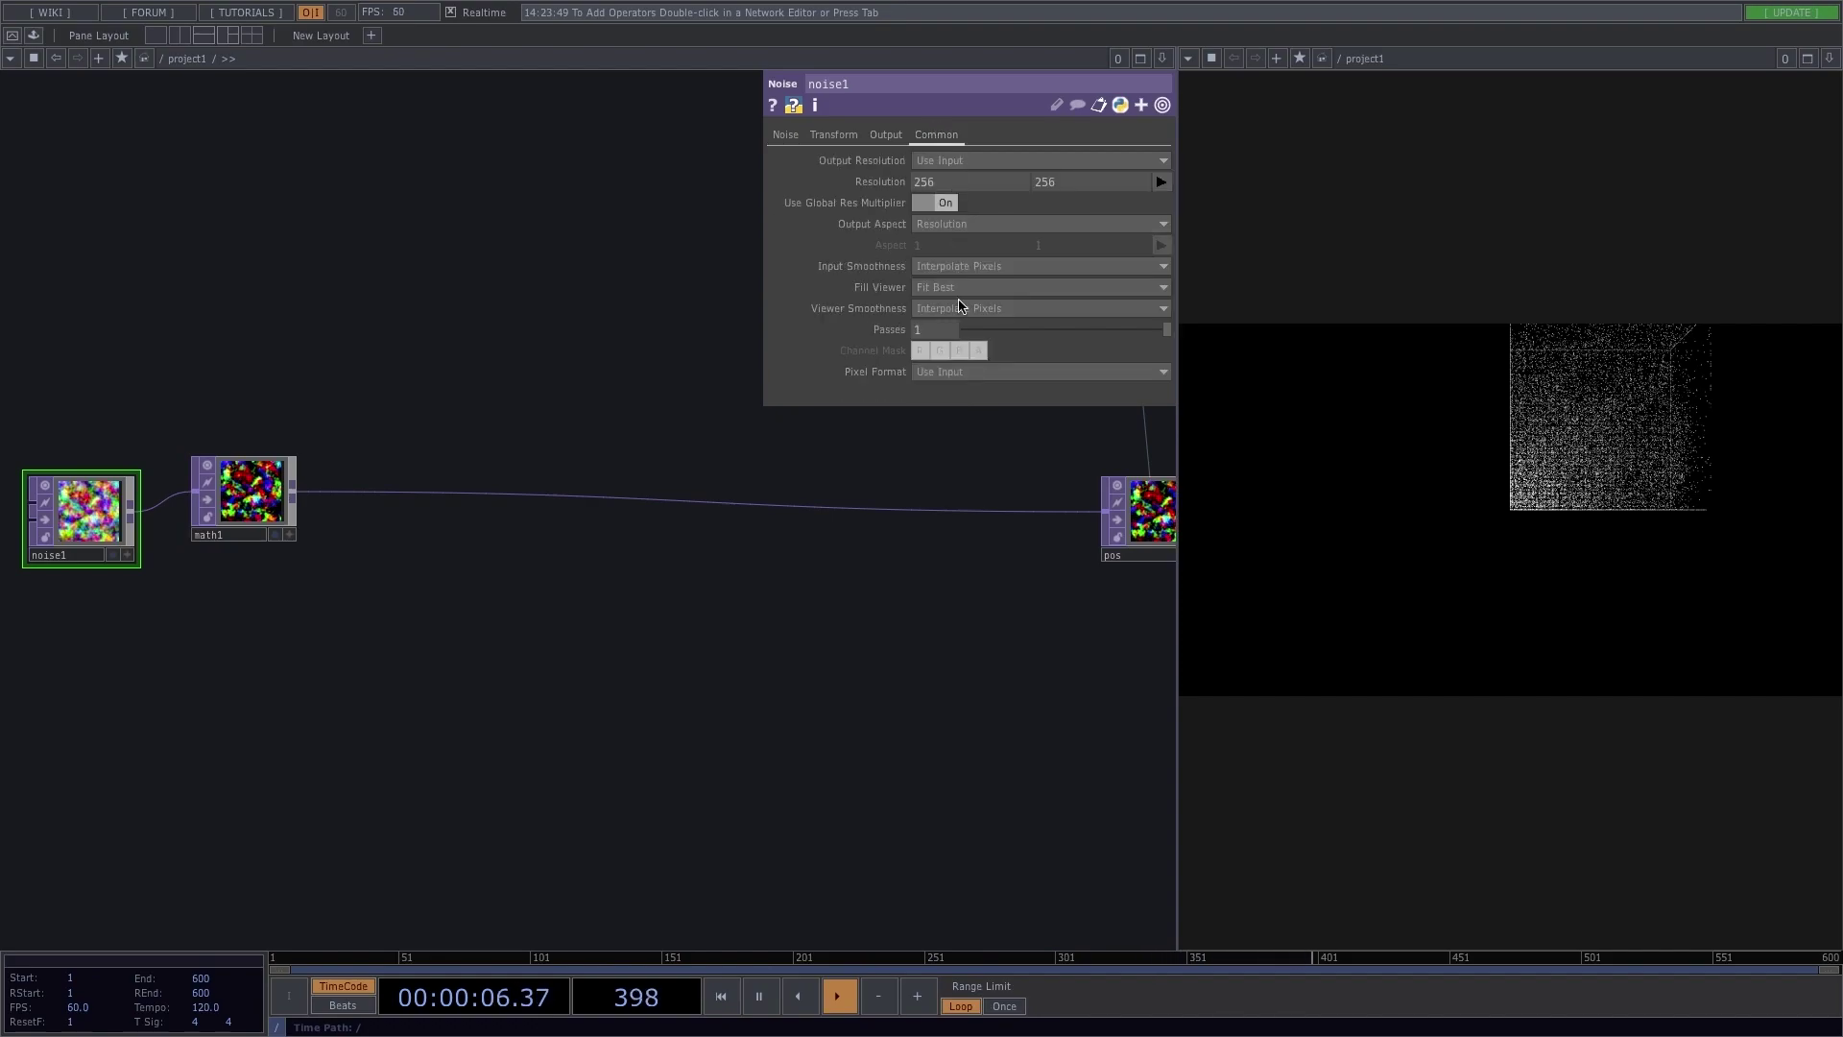
{"action": "left_click", "coordinate": [940, 373]}
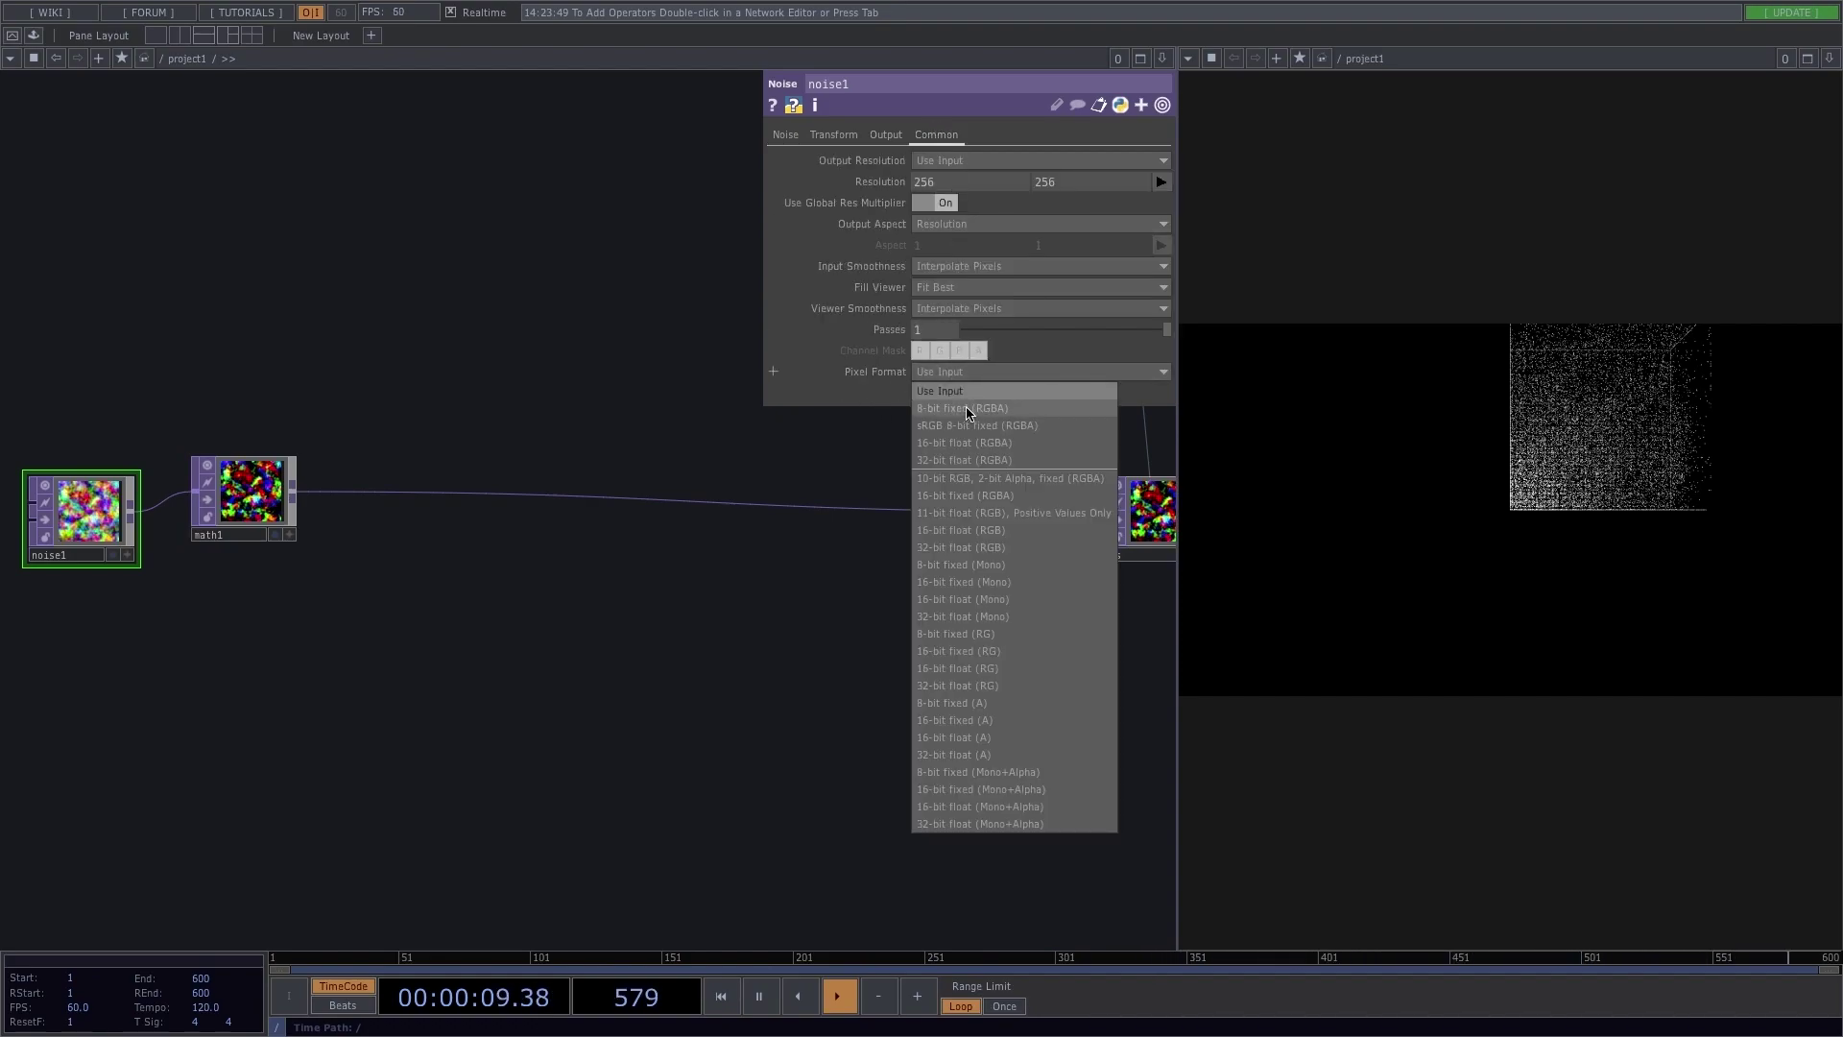
{"action": "left_click", "coordinate": [955, 462]}
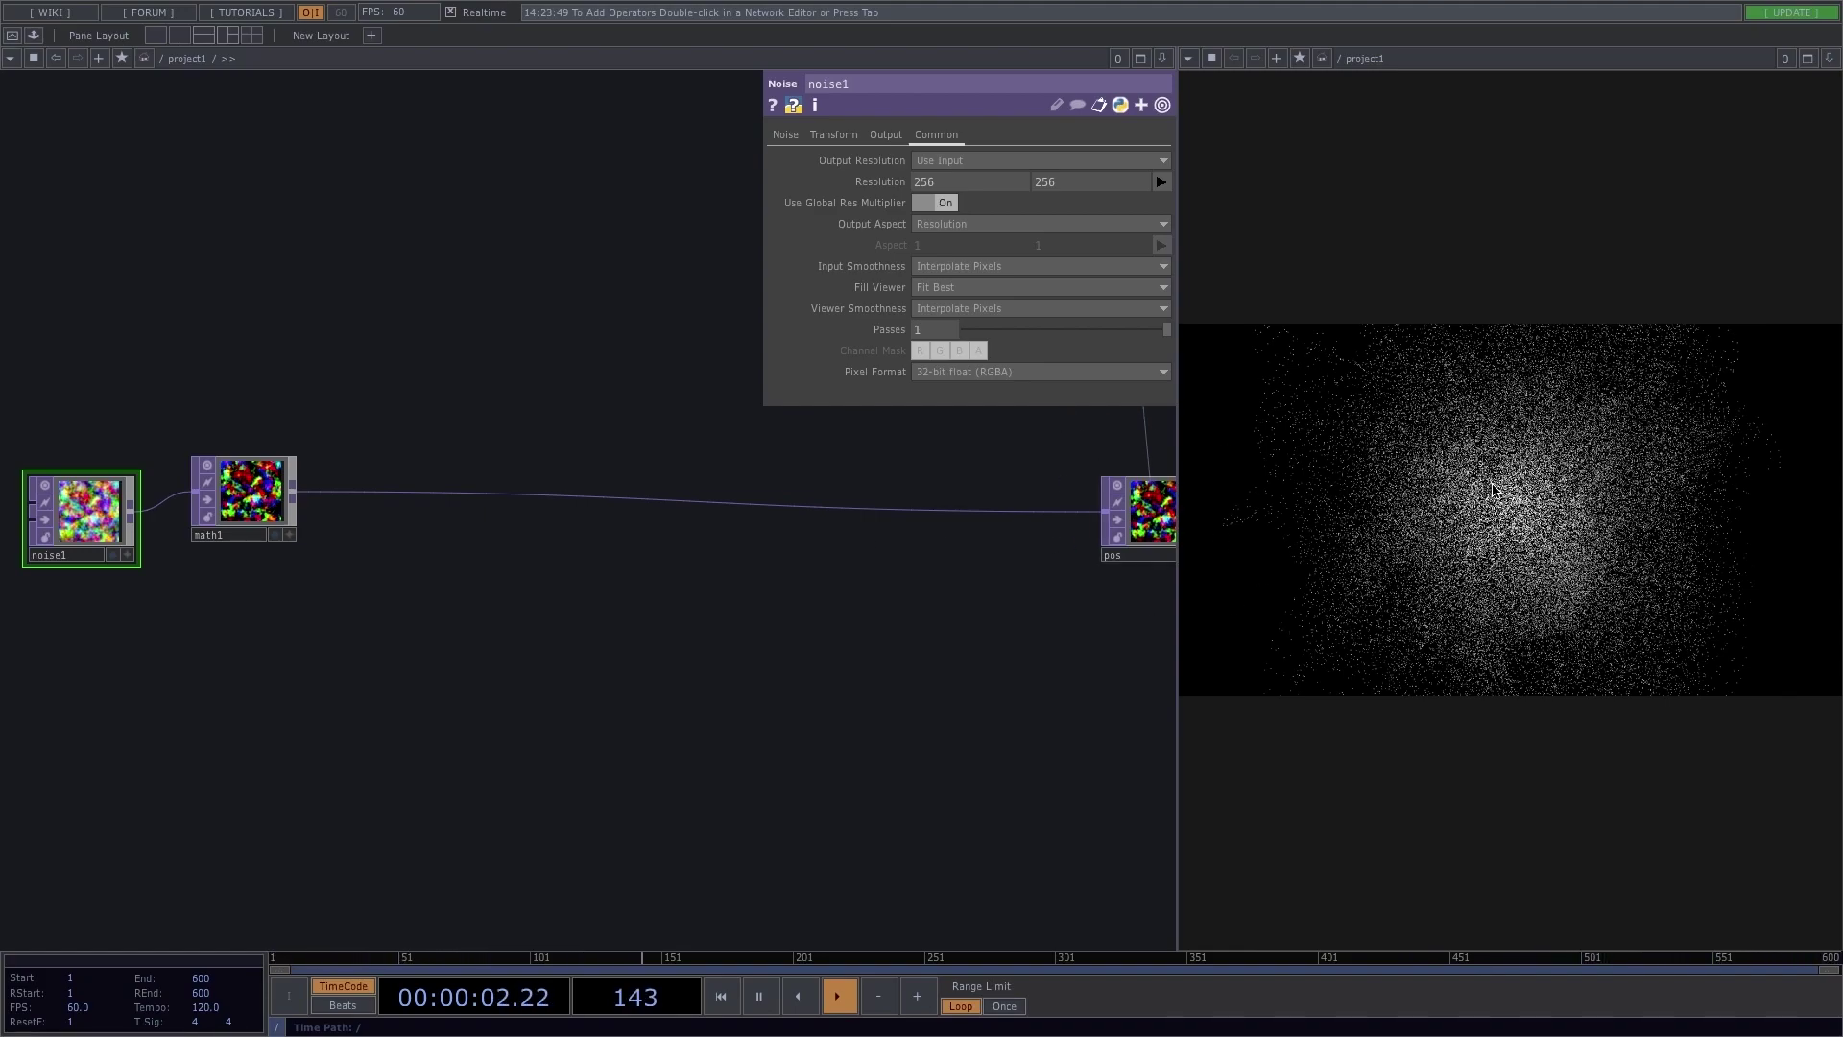
{"action": "left_click", "coordinate": [1189, 58]}
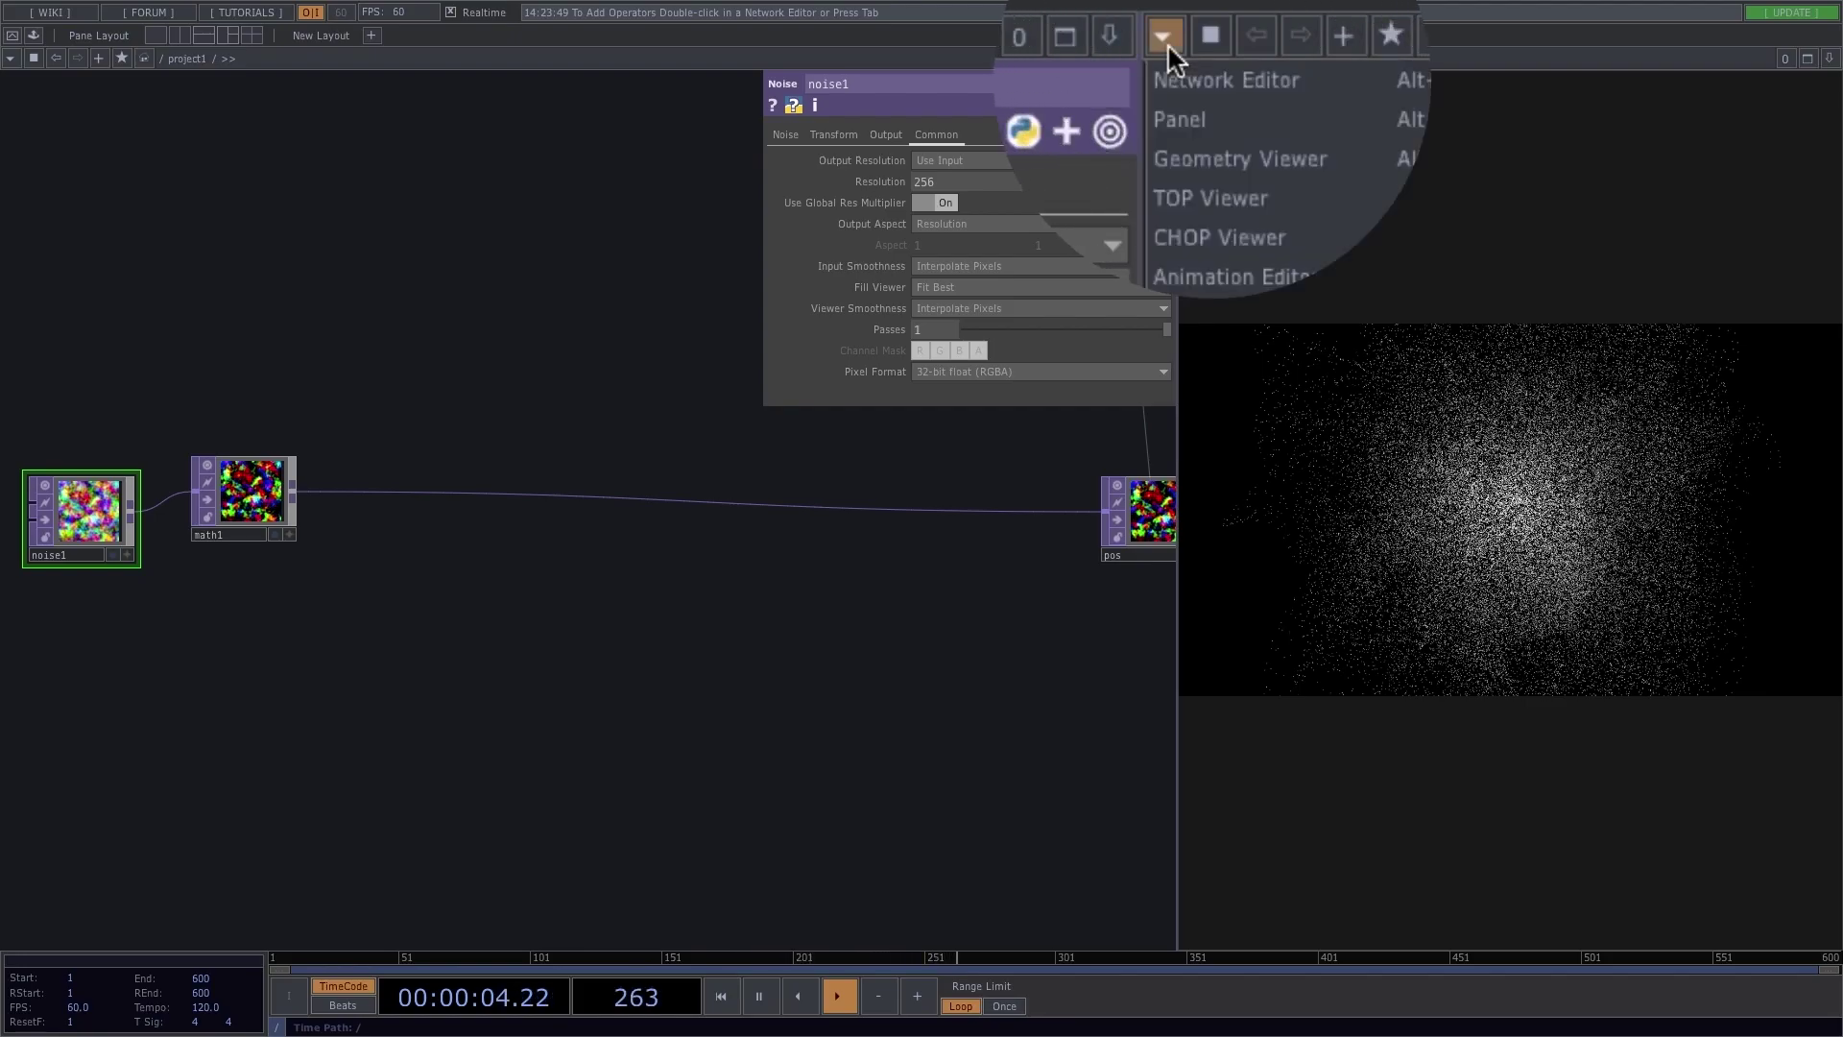
{"action": "left_click", "coordinate": [1215, 119]}
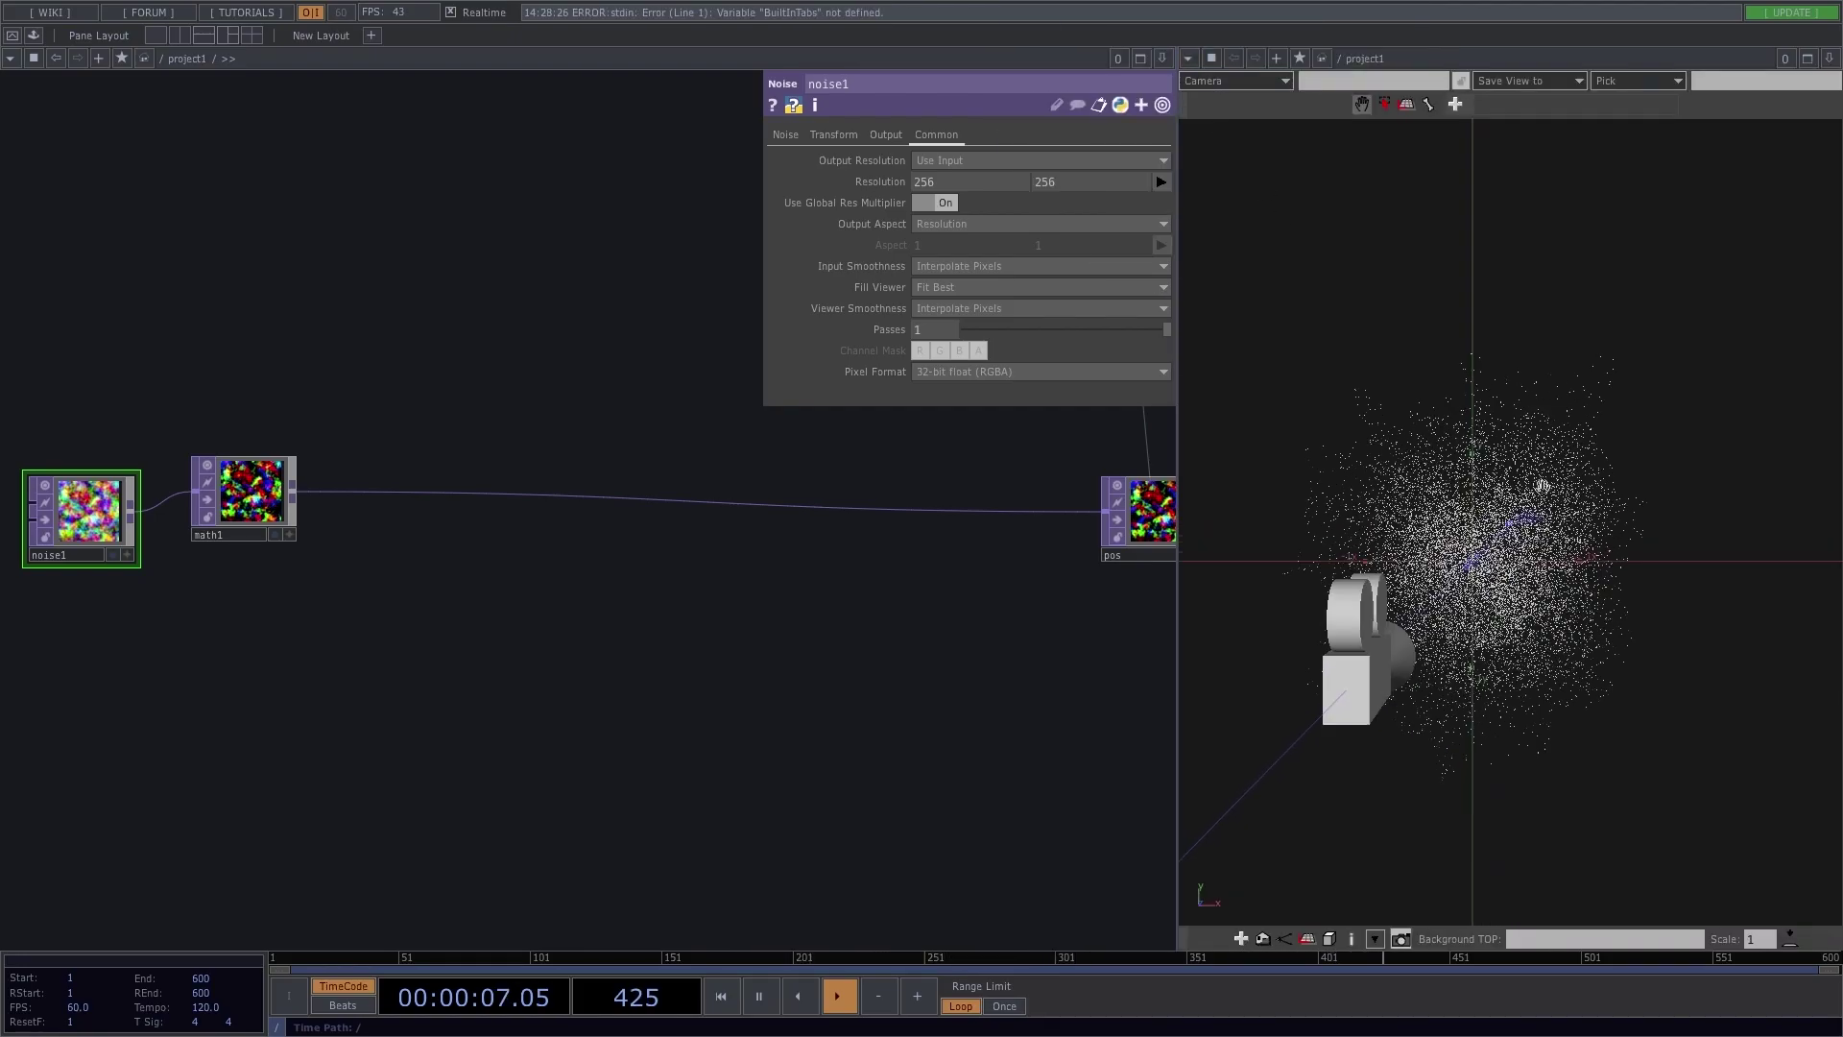
{"action": "mouse_move", "coordinate": [1541, 483]}
{"action": "left_mouse_down"}
{"action": "mouse_move", "coordinate": [1646, 556]}
{"action": "mouse_move", "coordinate": [1559, 563]}
{"action": "mouse_move", "coordinate": [1625, 564]}
{"action": "mouse_move", "coordinate": [1604, 621]}
{"action": "mouse_move", "coordinate": [1536, 480]}
{"action": "left_mouse_up"}
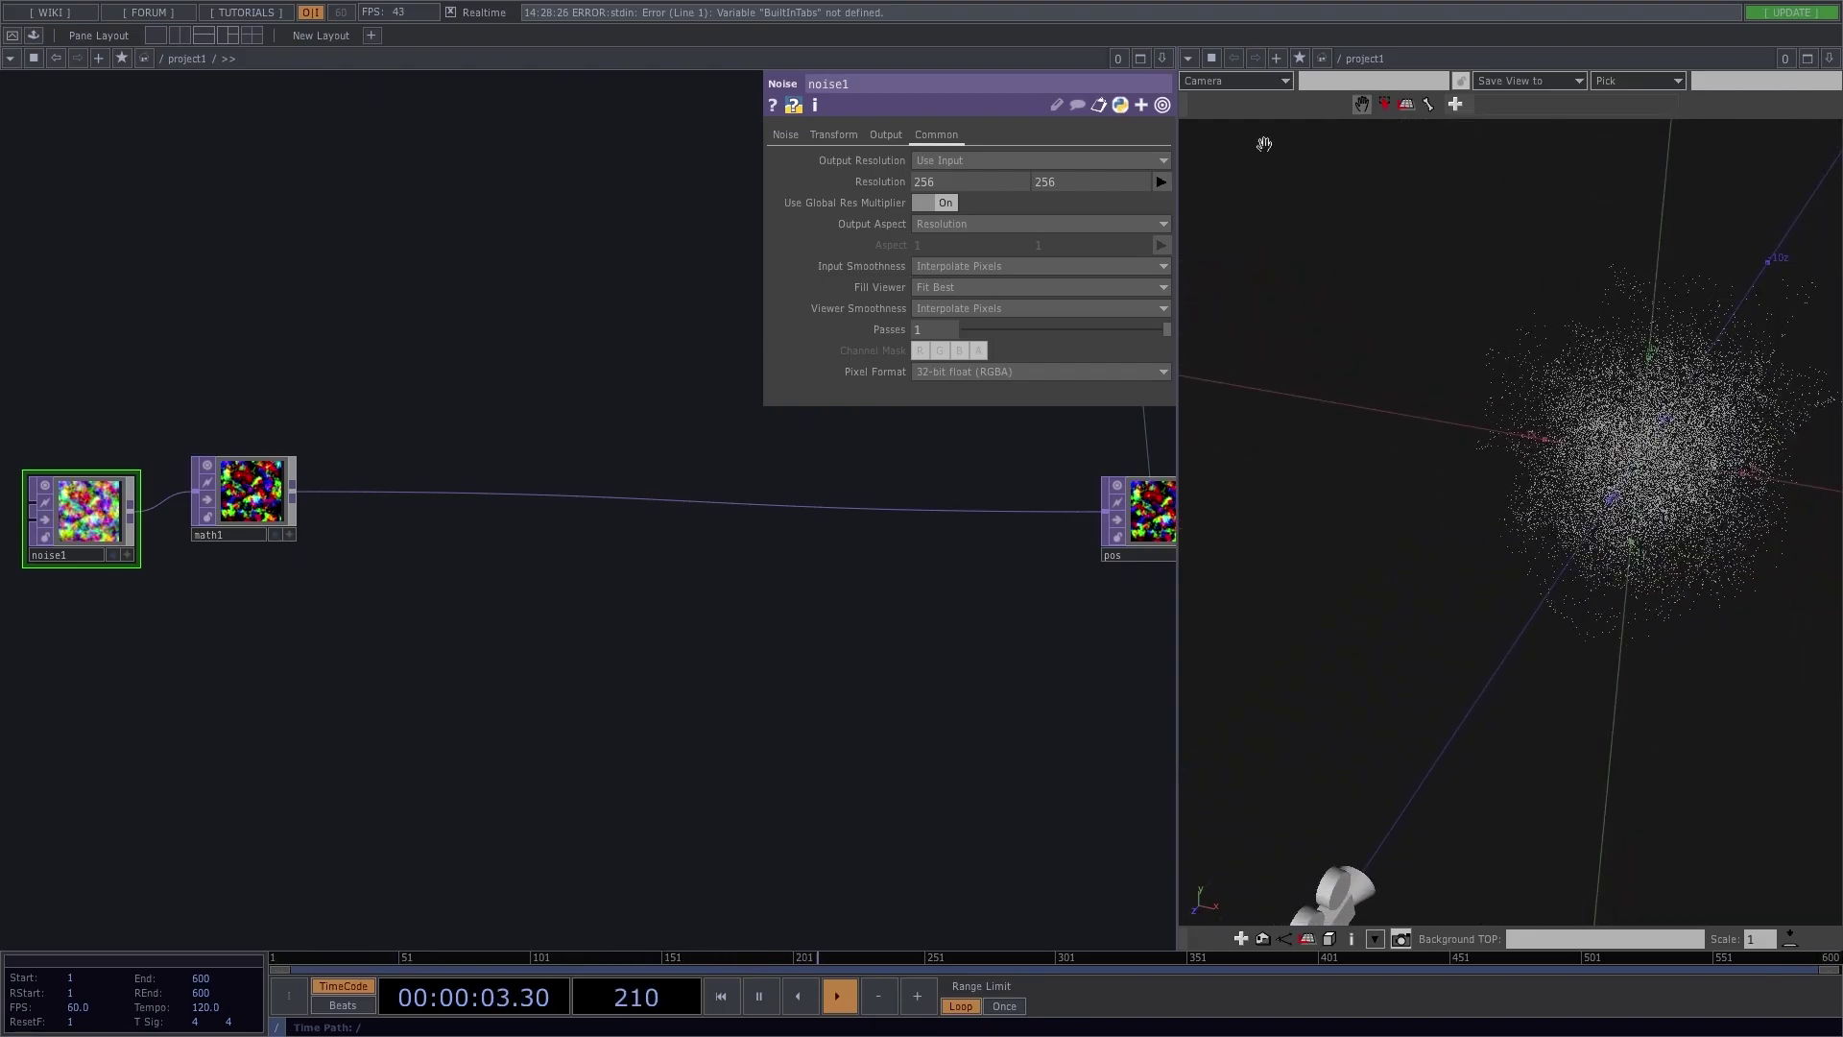
{"action": "left_click", "coordinate": [1188, 59]}
{"action": "left_click", "coordinate": [1213, 135]}
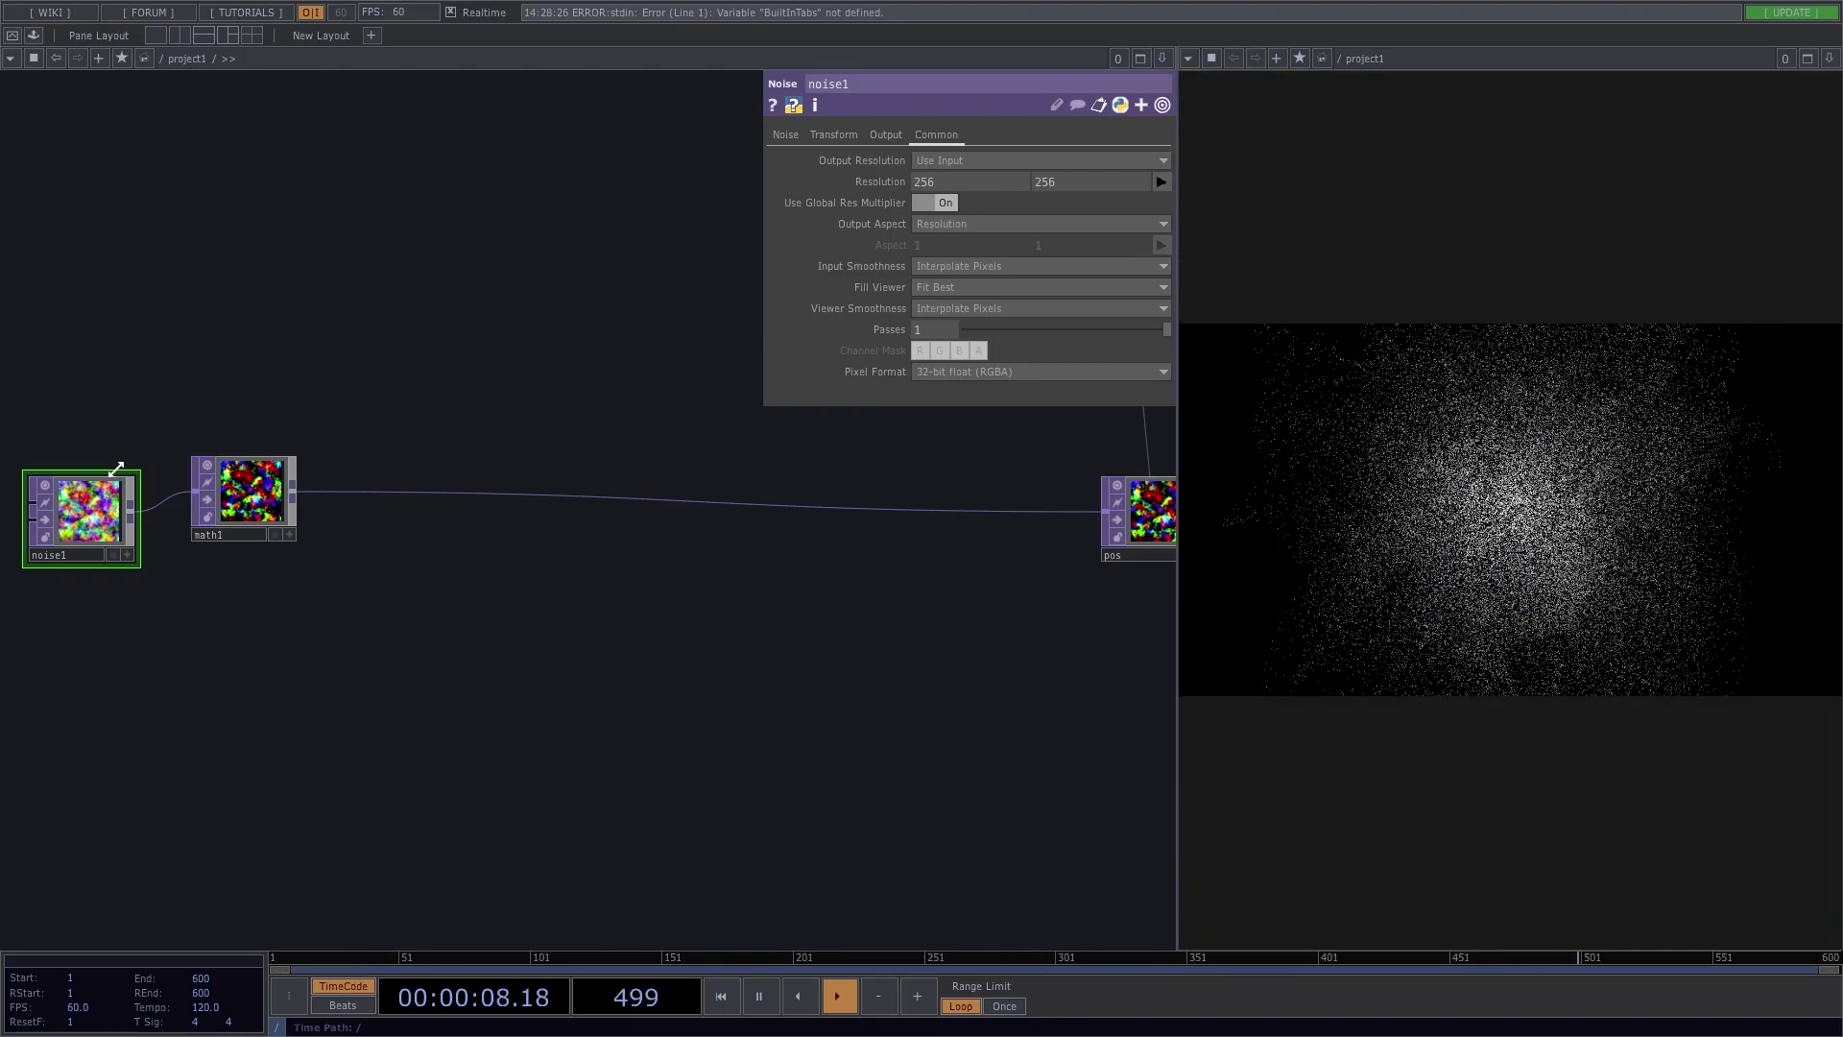
{"action": "left_click", "coordinate": [785, 135]}
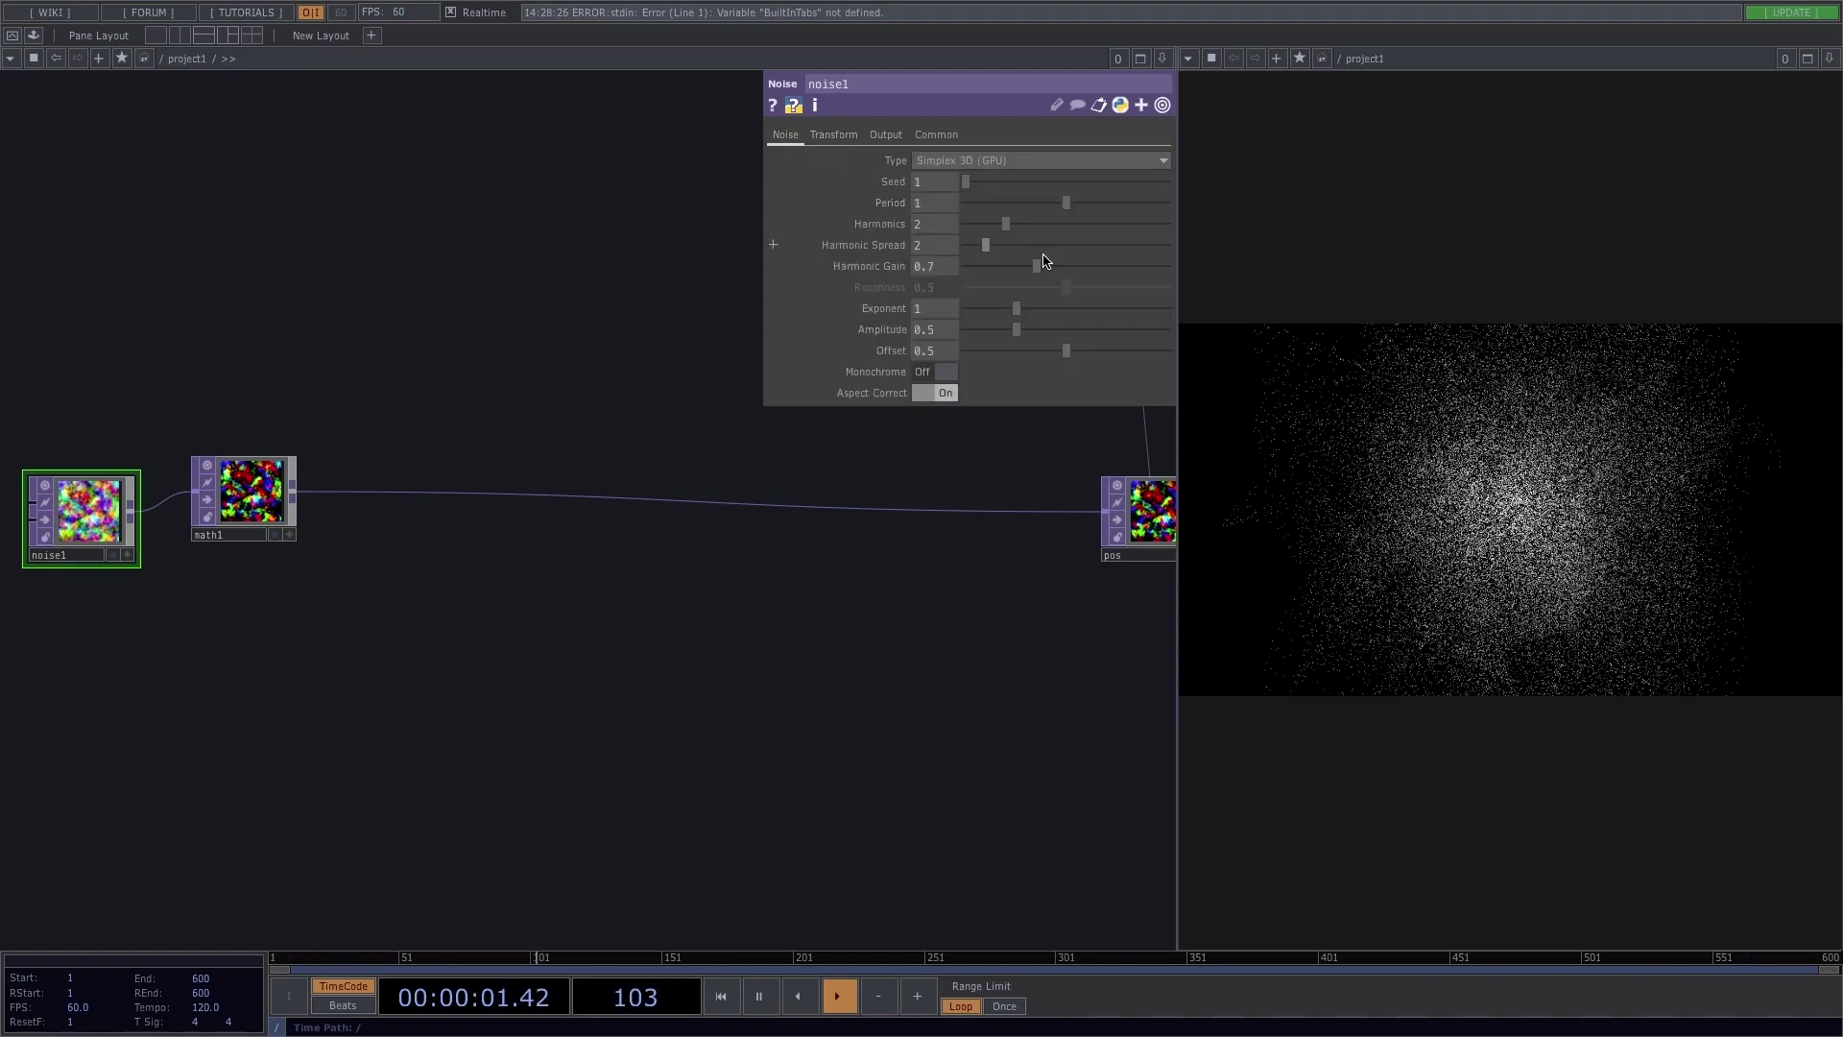
{"action": "left_click_drag", "start_coordinate": [1069, 202], "coordinate": [1181, 216]}
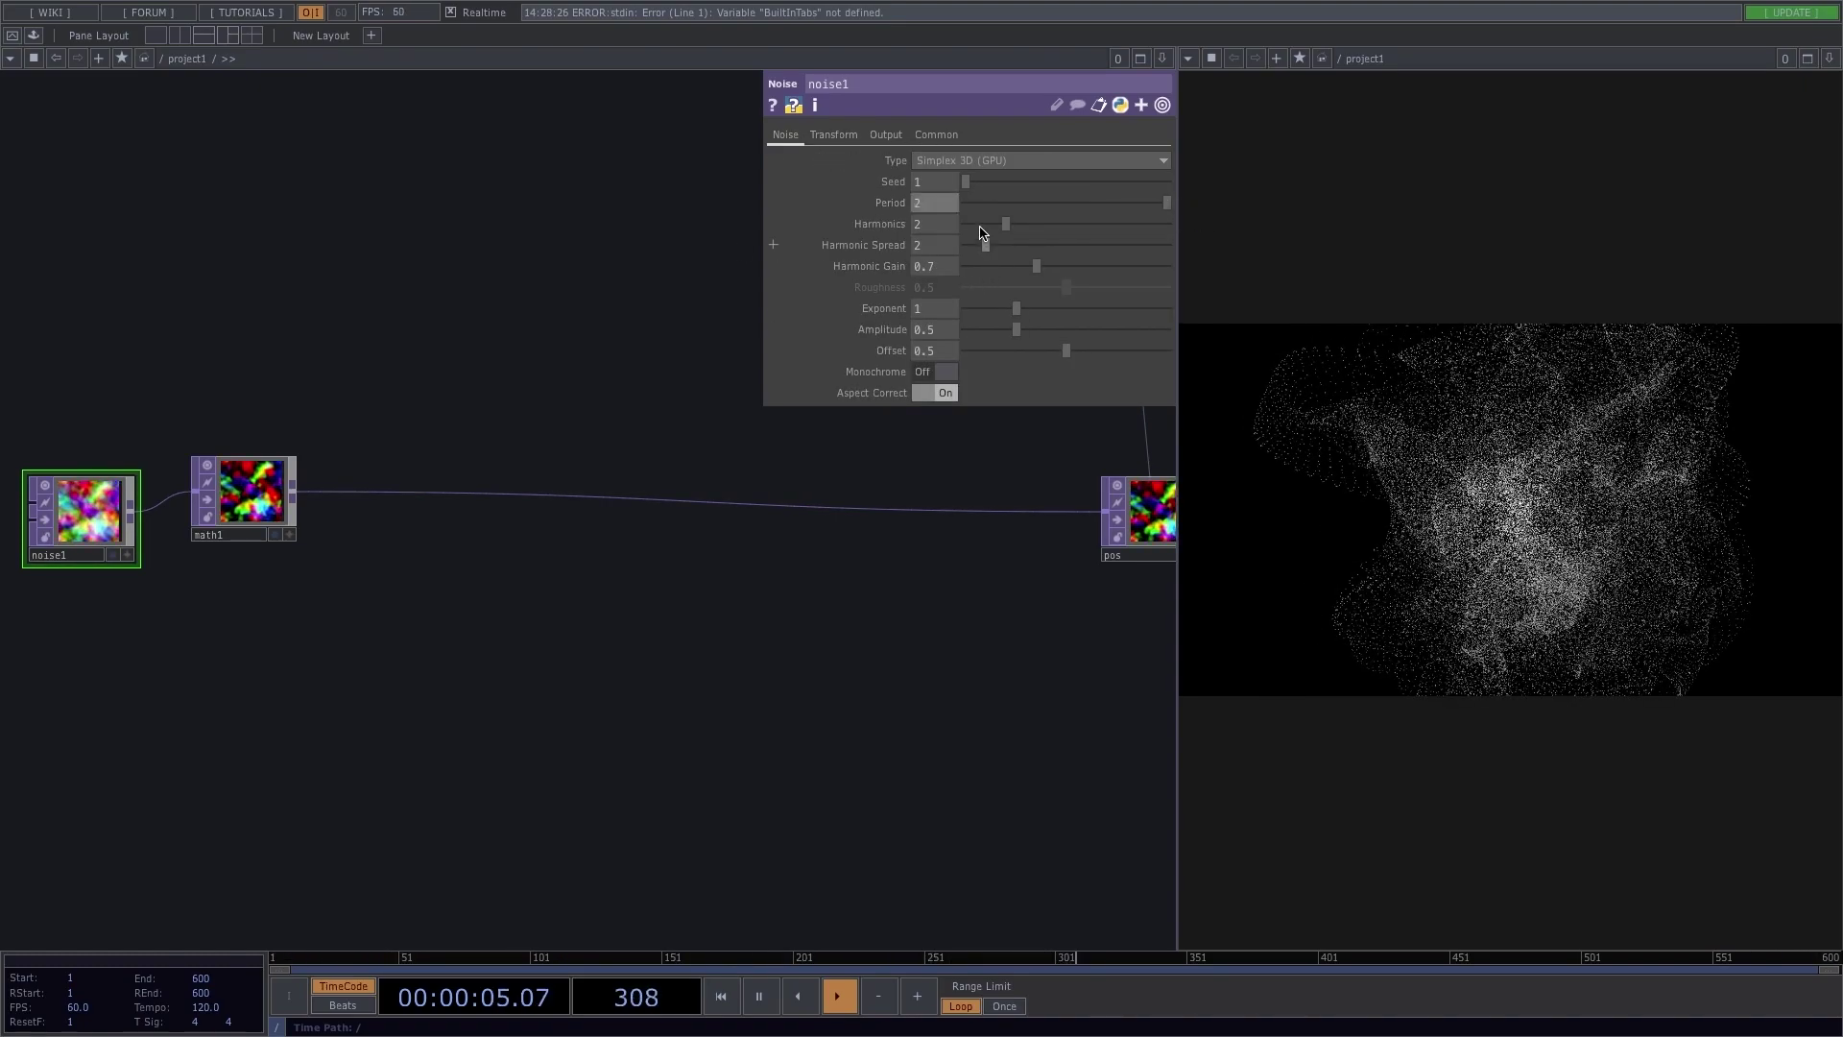
{"action": "left_click_drag", "start_coordinate": [1006, 224], "coordinate": [965, 228]}
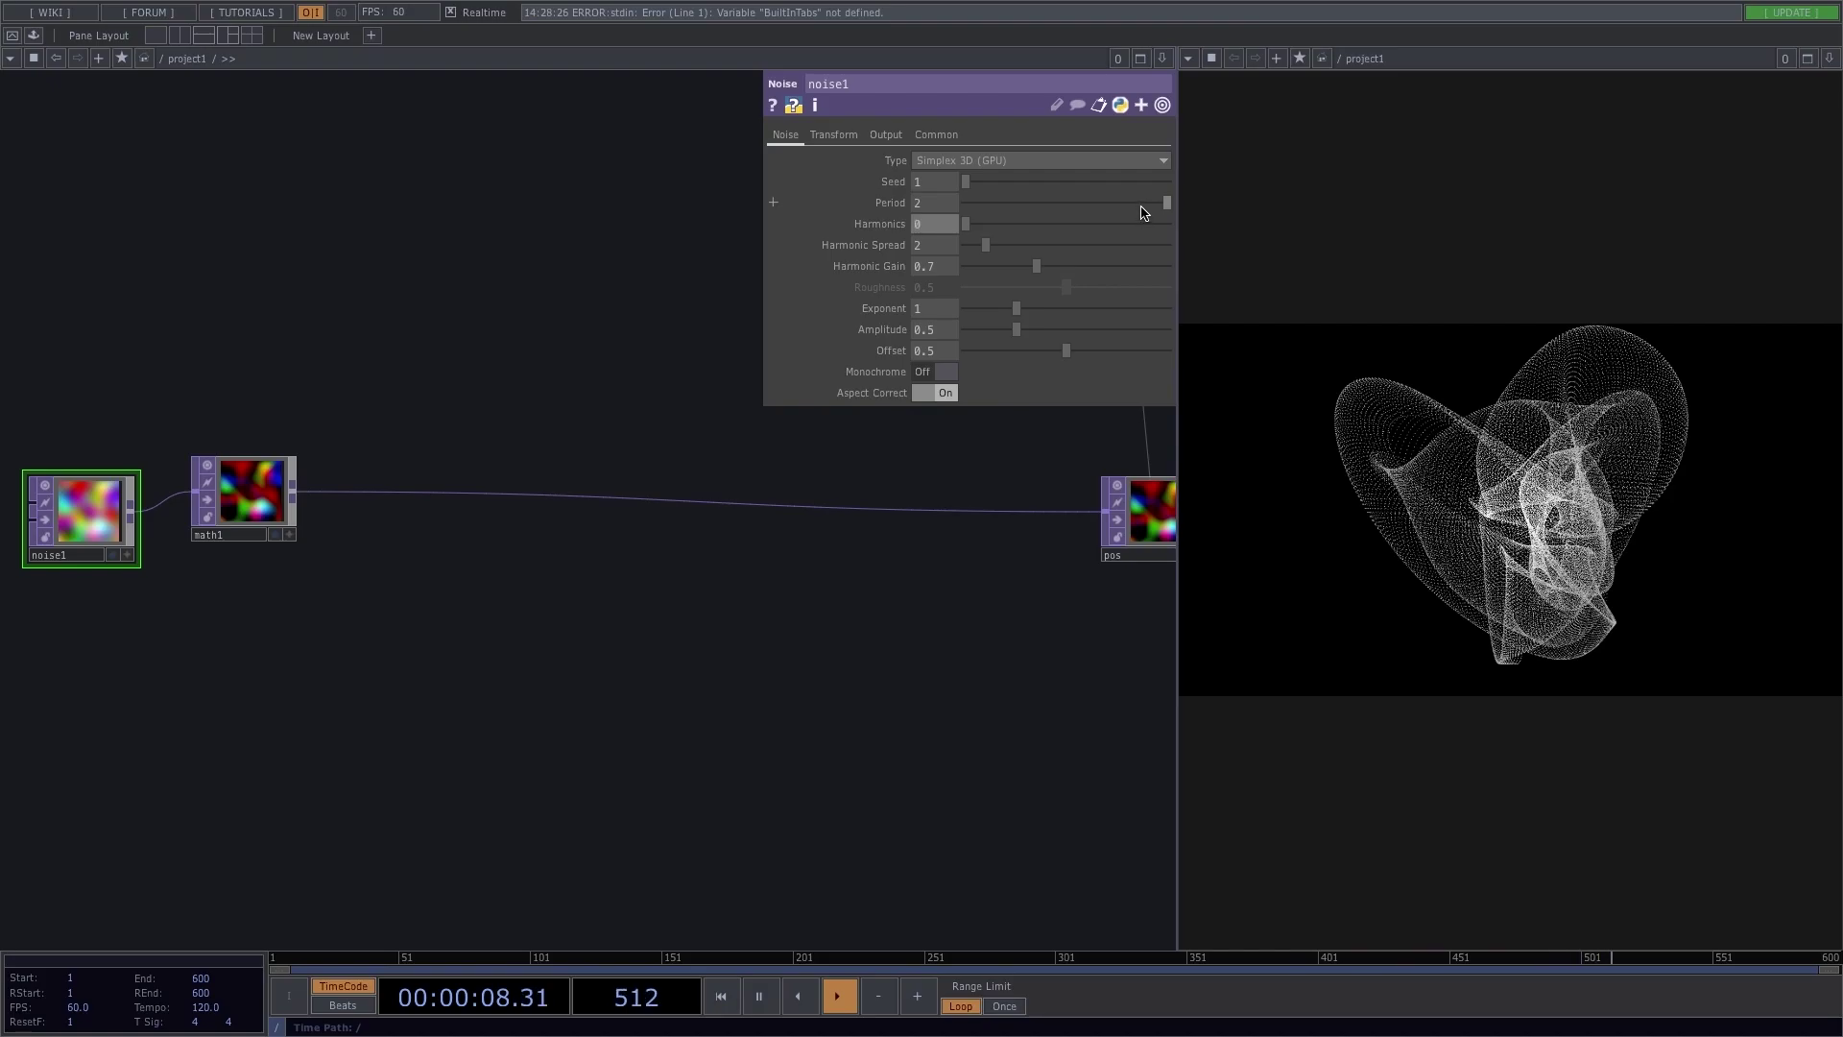
{"action": "left_click_drag", "start_coordinate": [1147, 205], "coordinate": [1226, 189]}
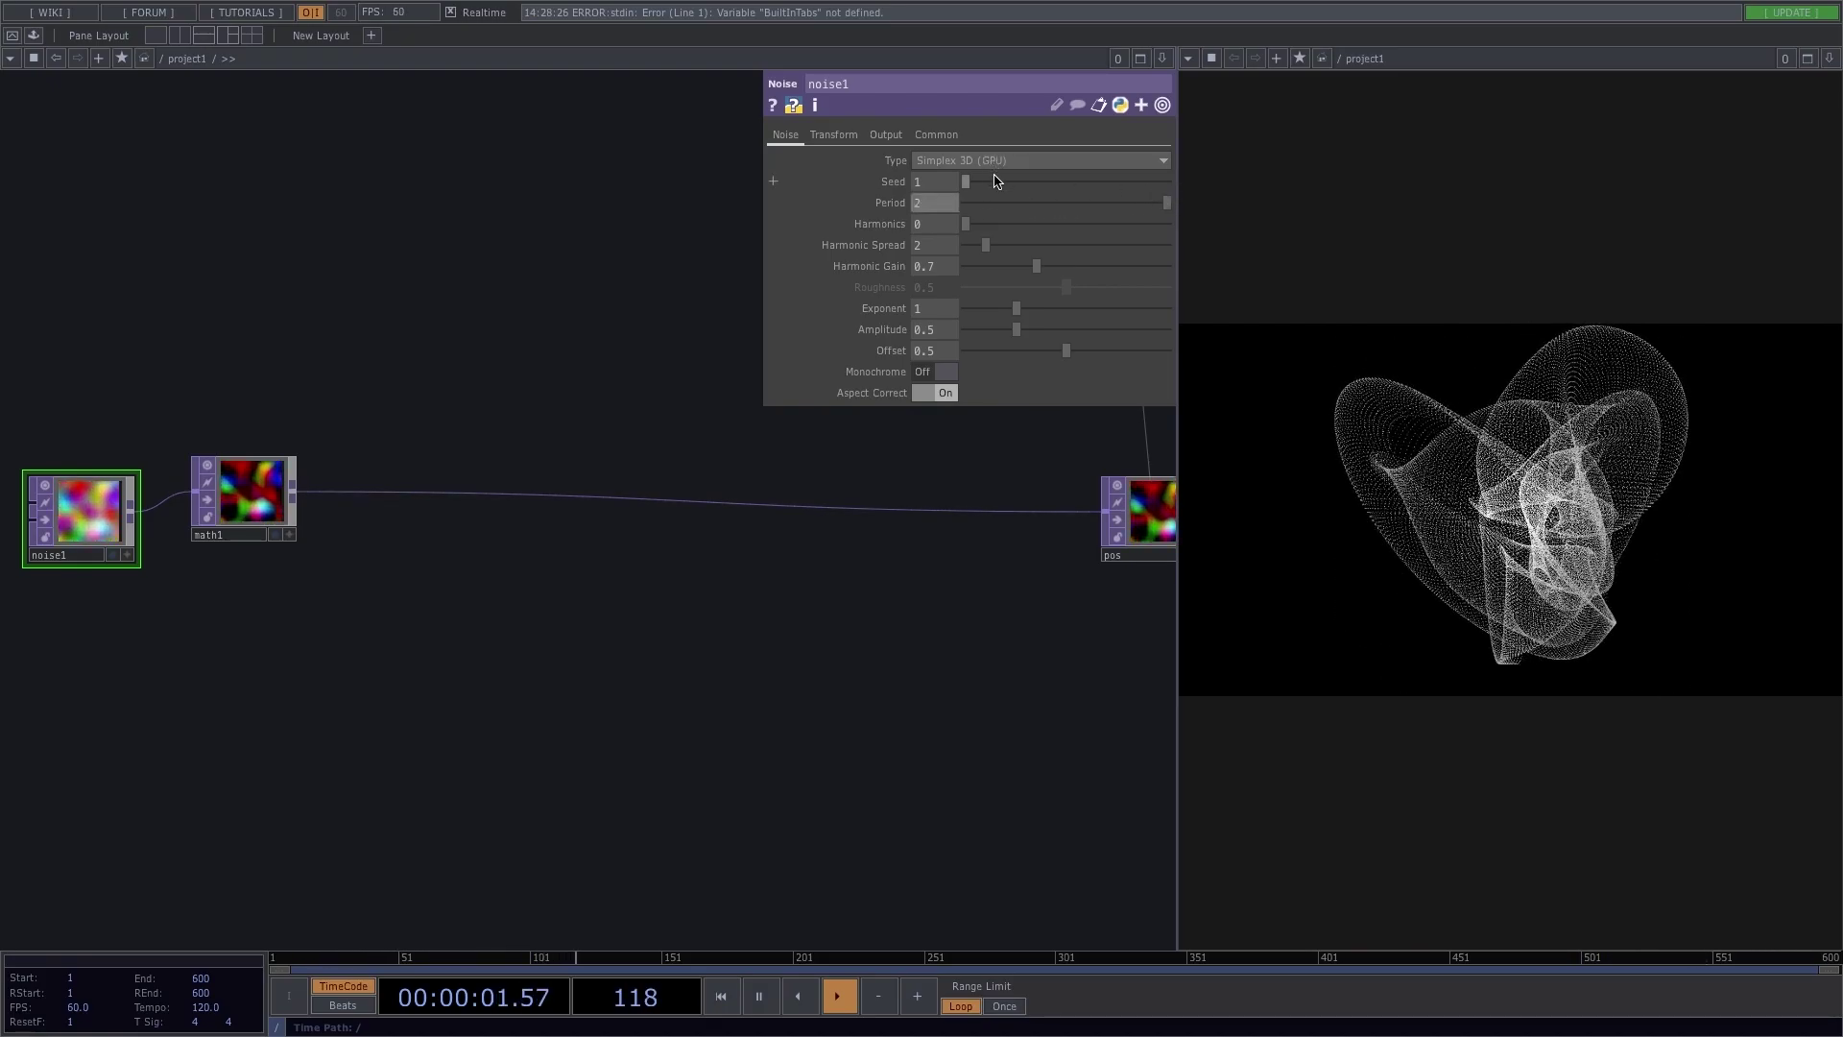
{"action": "left_click_drag", "start_coordinate": [999, 182], "coordinate": [1044, 183]}
{"action": "mouse_move", "coordinate": [1019, 308]}
{"action": "left_mouse_down"}
{"action": "mouse_move", "coordinate": [1075, 310]}
{"action": "mouse_move", "coordinate": [994, 311]}
{"action": "mouse_move", "coordinate": [1026, 314]}
{"action": "left_mouse_up"}
{"action": "scroll", "coordinate": [787, 679], "scroll_direction": "down", "scroll_amount": 2}
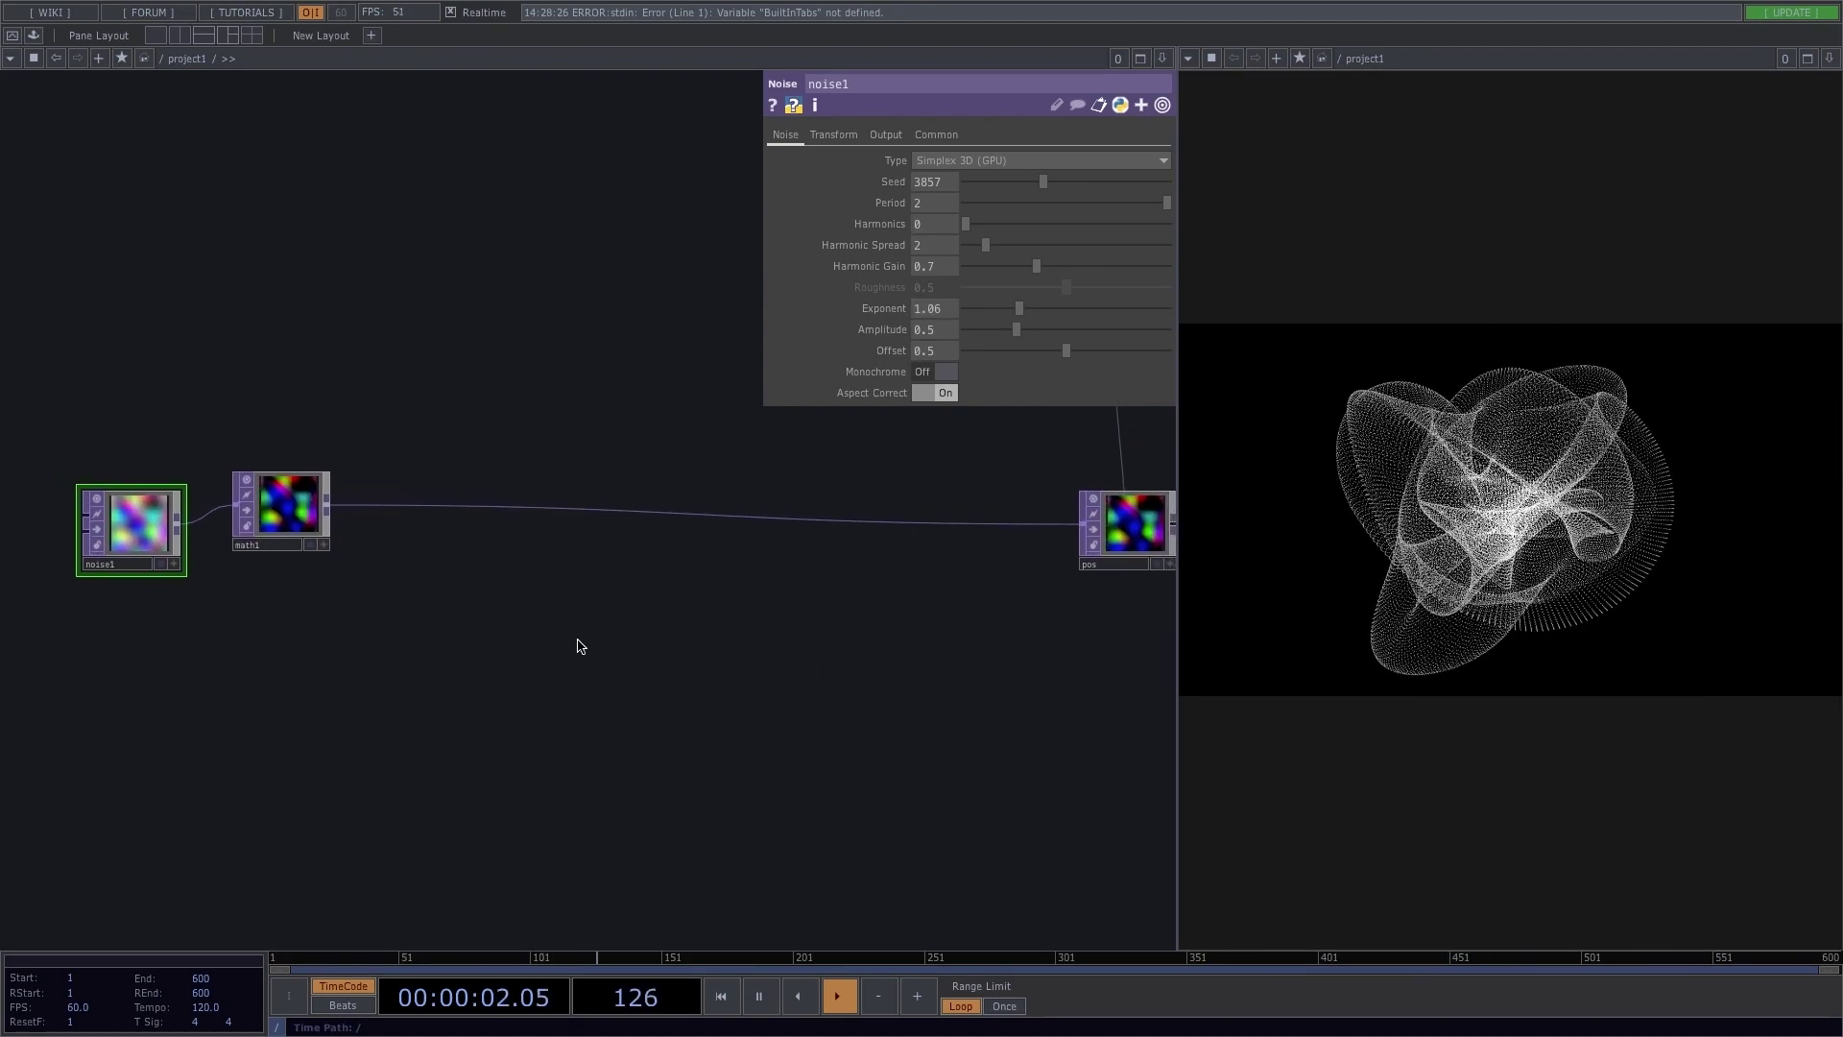
{"action": "left_click_drag", "start_coordinate": [394, 397], "coordinate": [551, 469]}
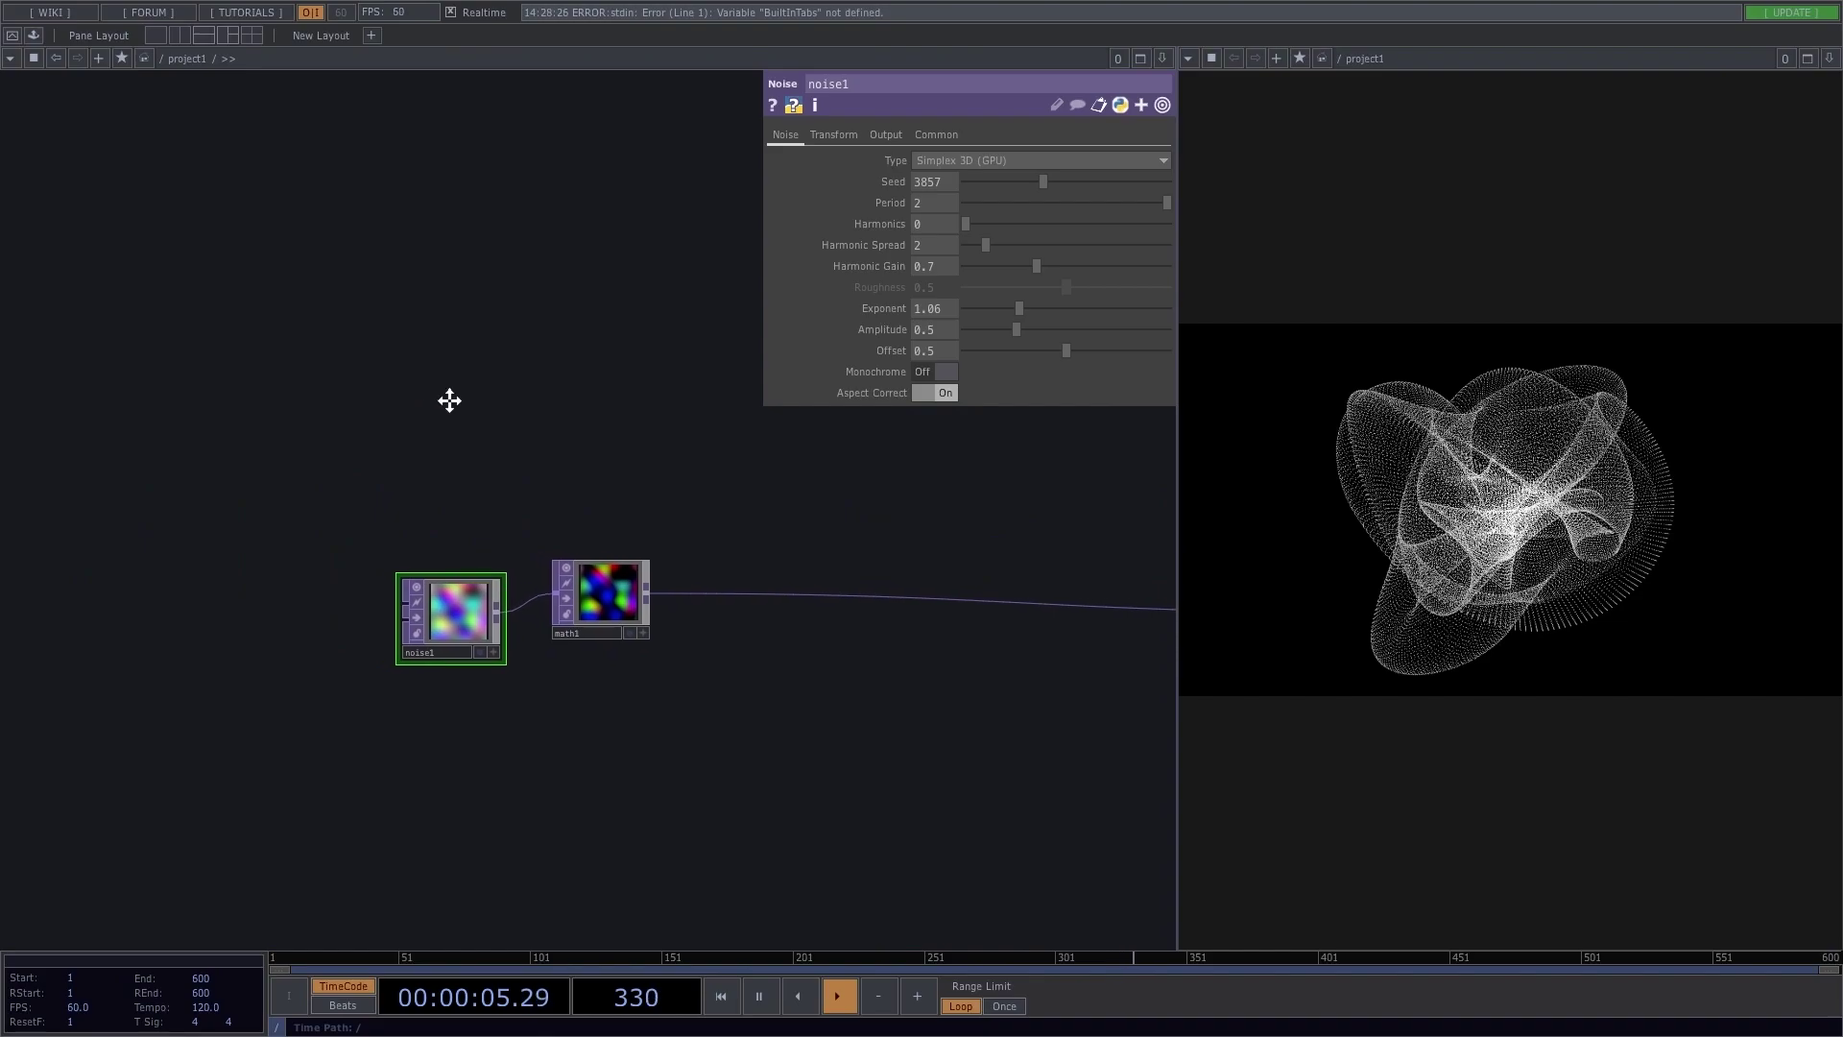
{"action": "key", "text": "Tab"}
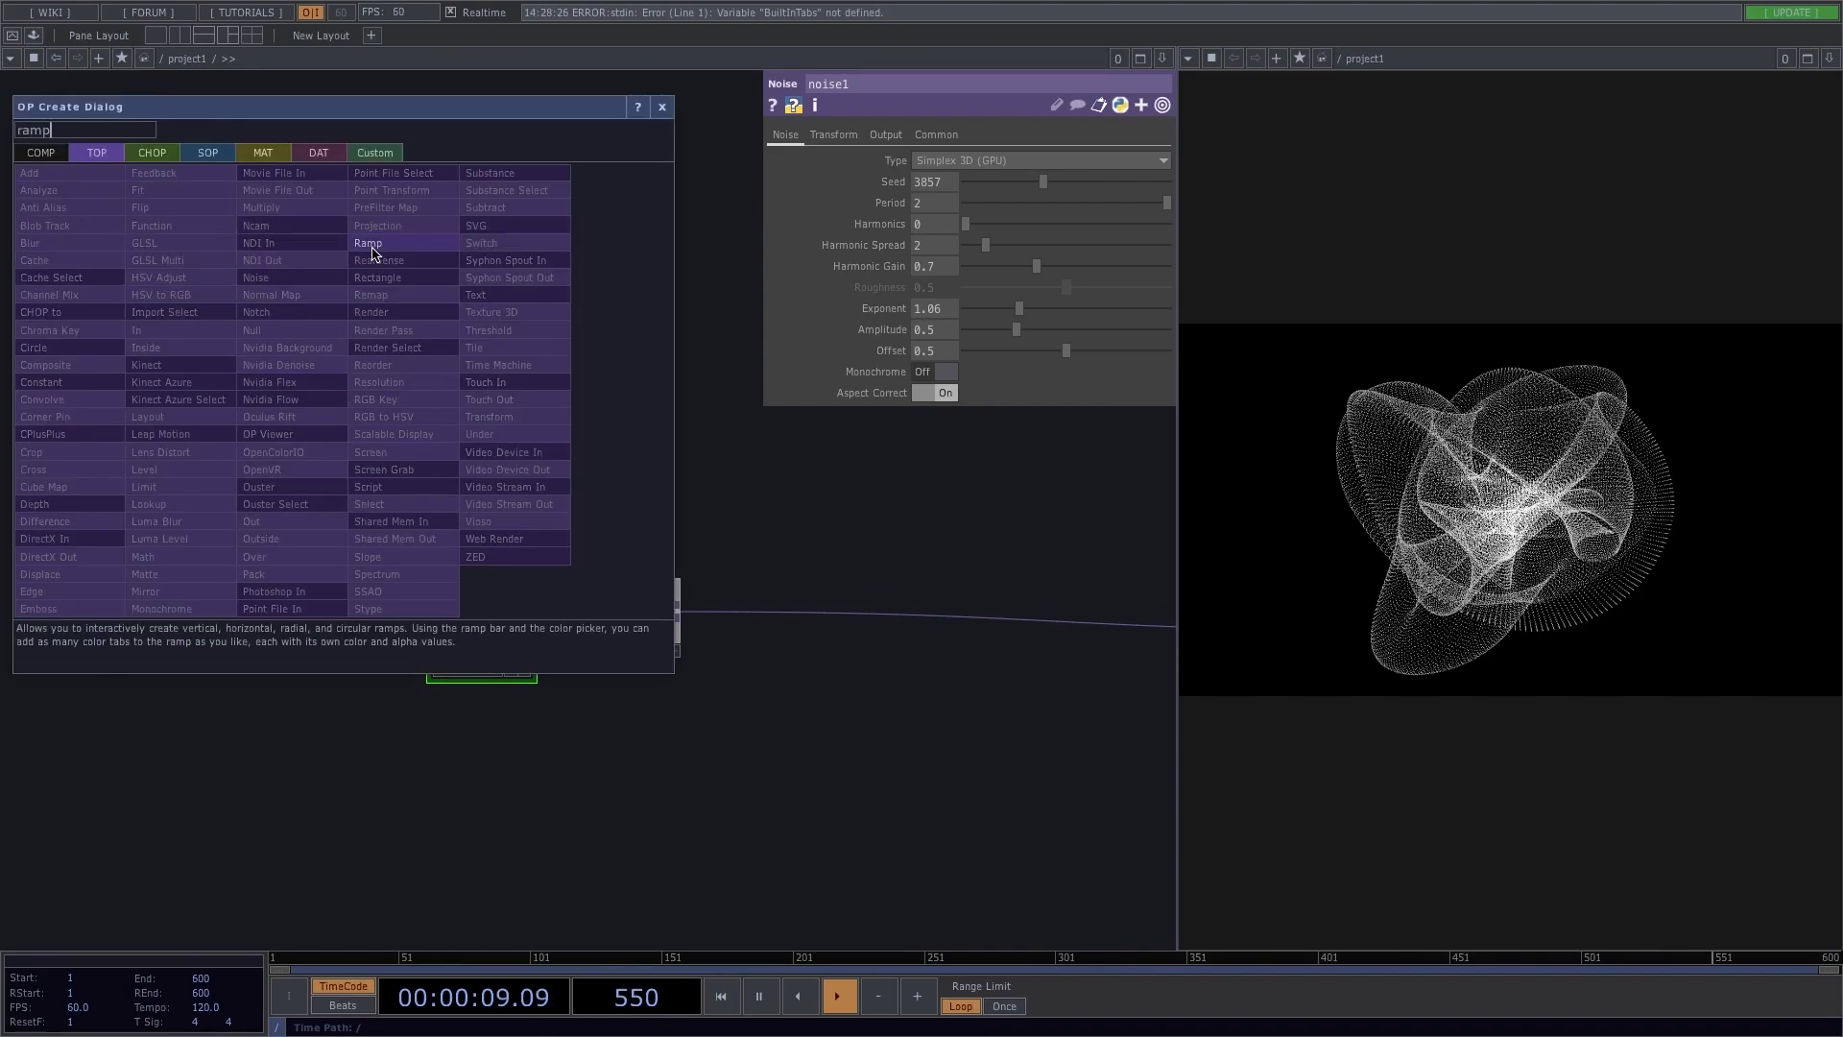
Step: Add a Ramp TOP (ramp1) to the network
{"action": "left_click", "coordinate": [370, 244]}
{"action": "left_click", "coordinate": [119, 429]}
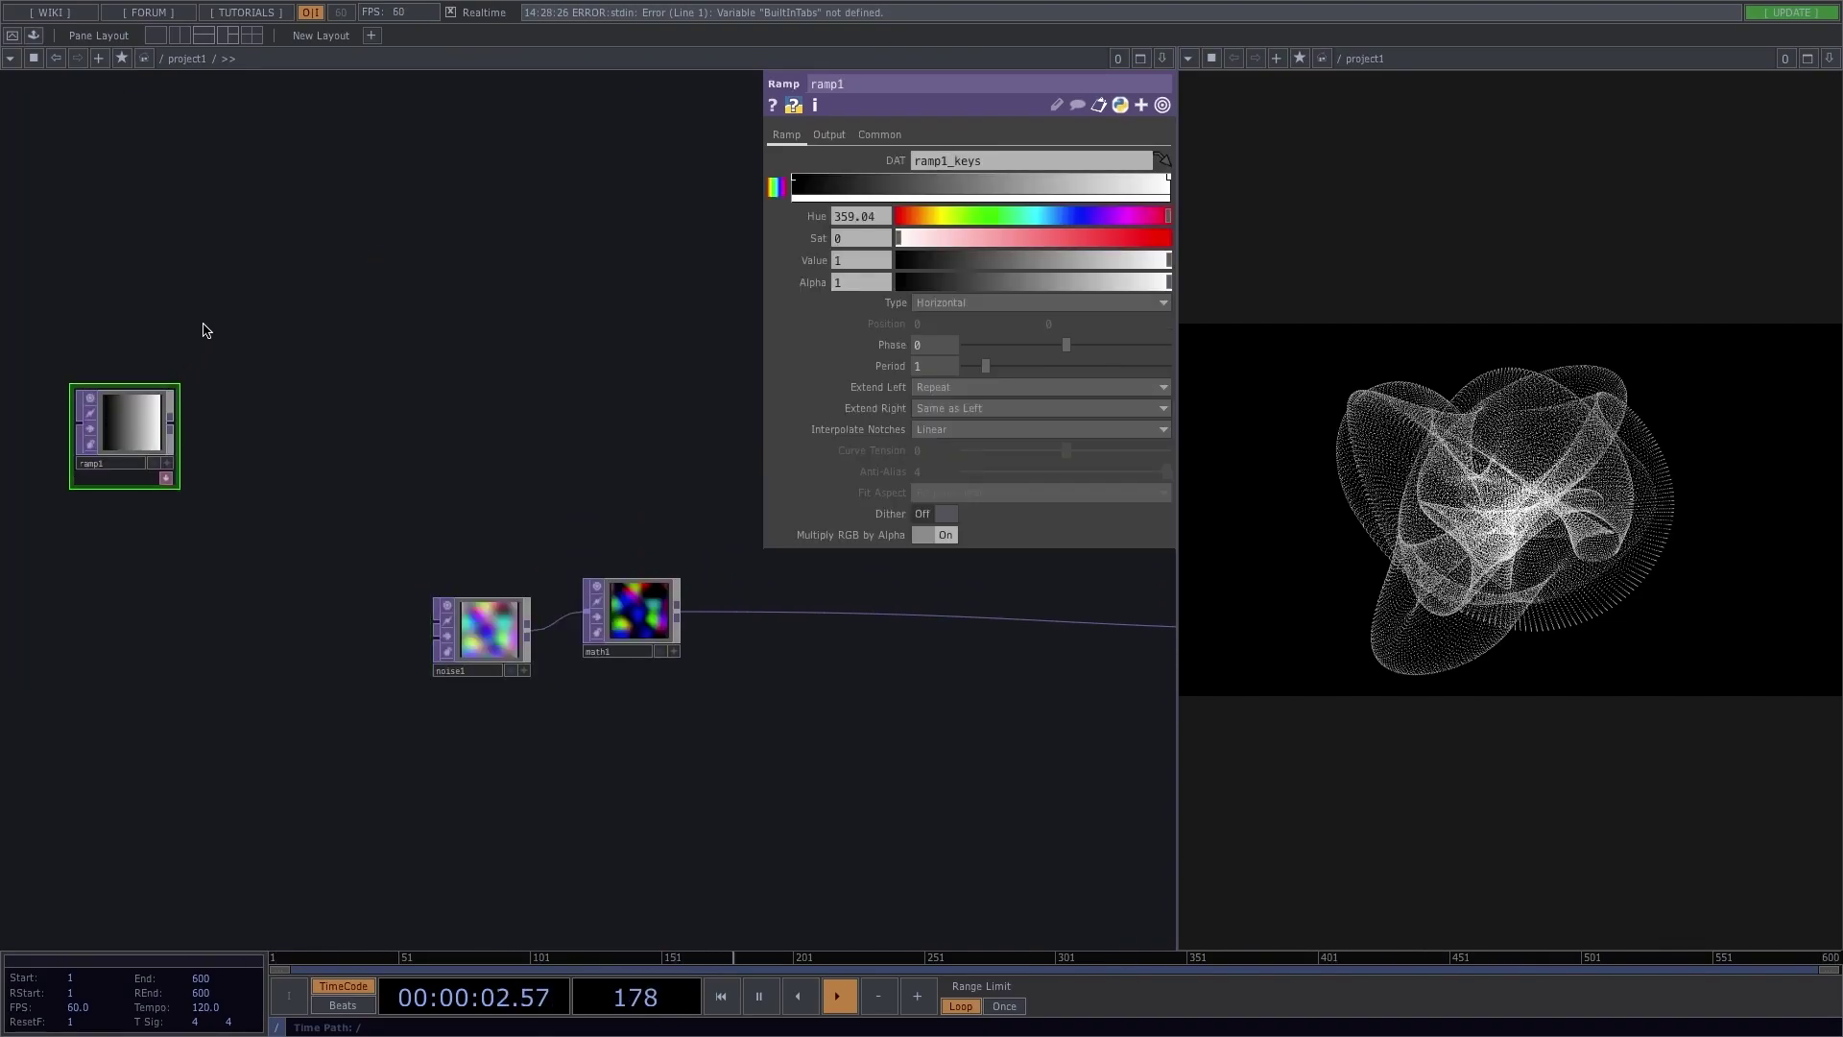
{"action": "left_click_drag", "start_coordinate": [202, 329], "coordinate": [239, 441]}
Step: Add a Constant CHOP whose first channel is named res with value 150
{"action": "key", "text": "Tab"}
{"action": "left_click", "coordinate": [139, 208]}
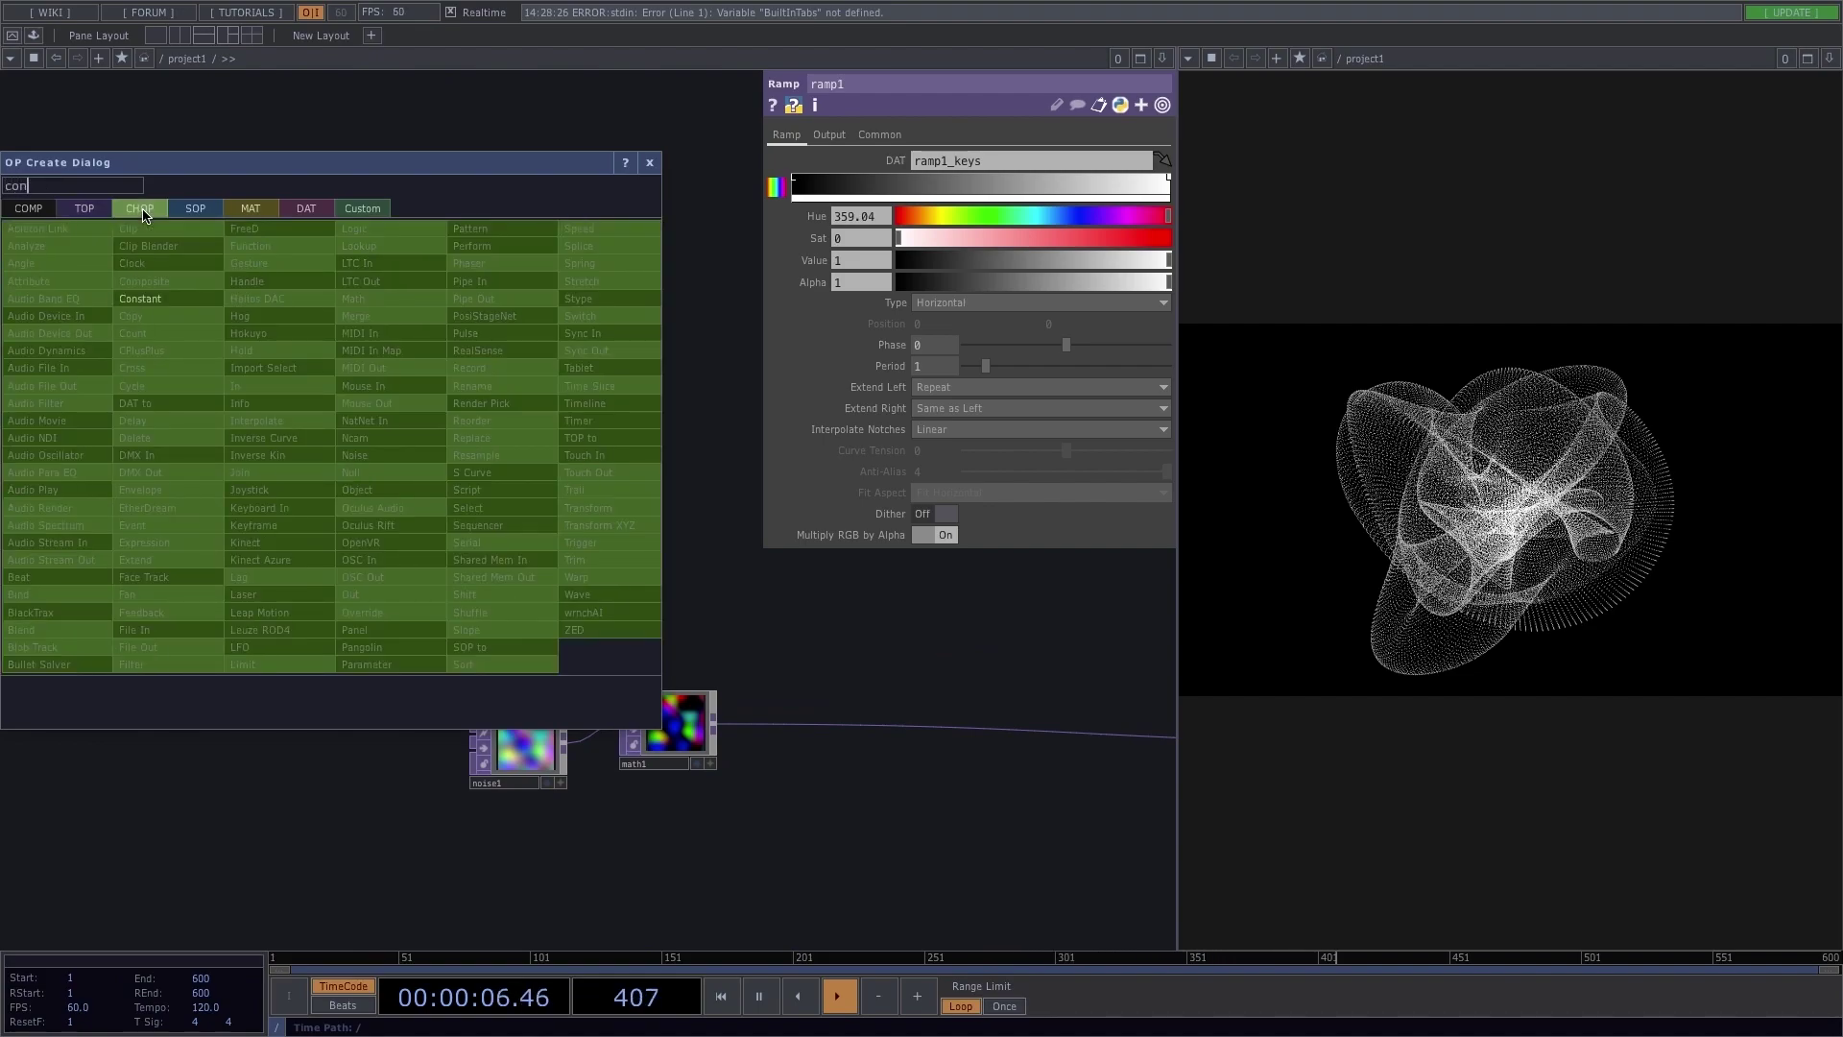
{"action": "left_click", "coordinate": [144, 298]}
{"action": "left_click", "coordinate": [119, 283]}
{"action": "left_click", "coordinate": [955, 161]}
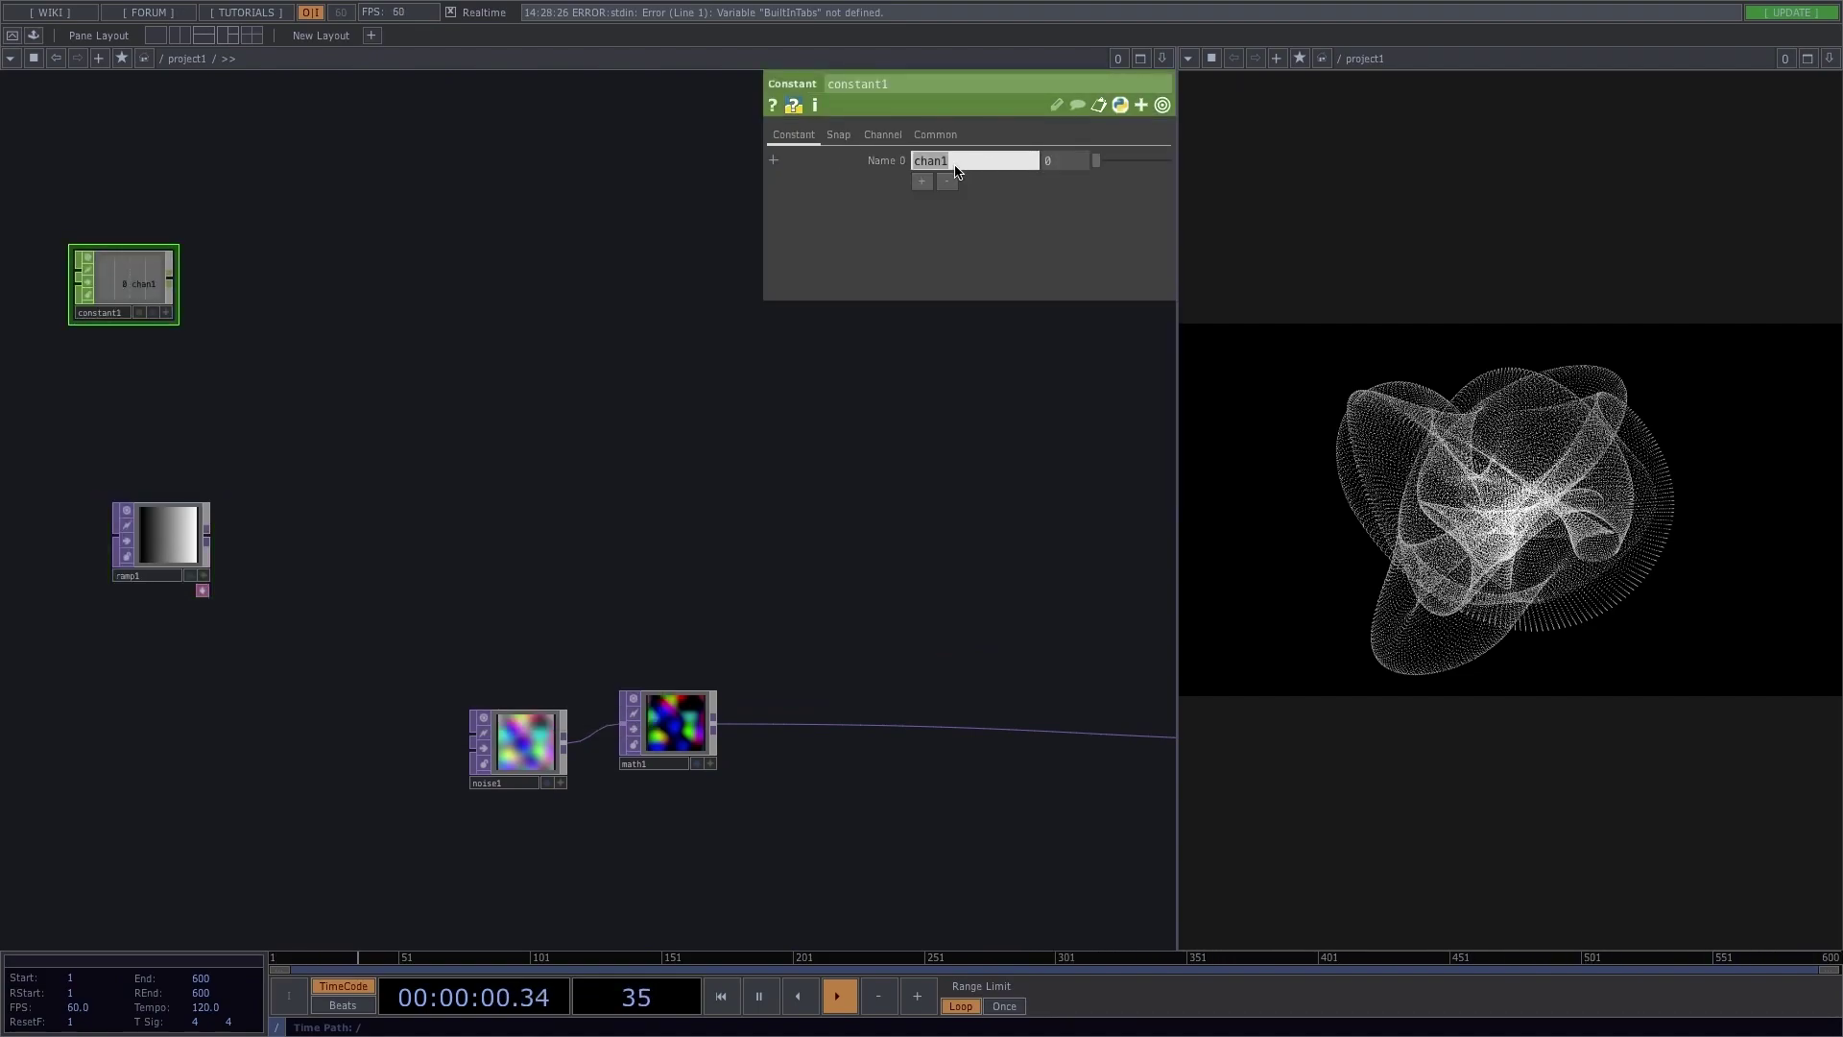
{"action": "type", "text": "res"}
{"action": "key", "text": "Return"}
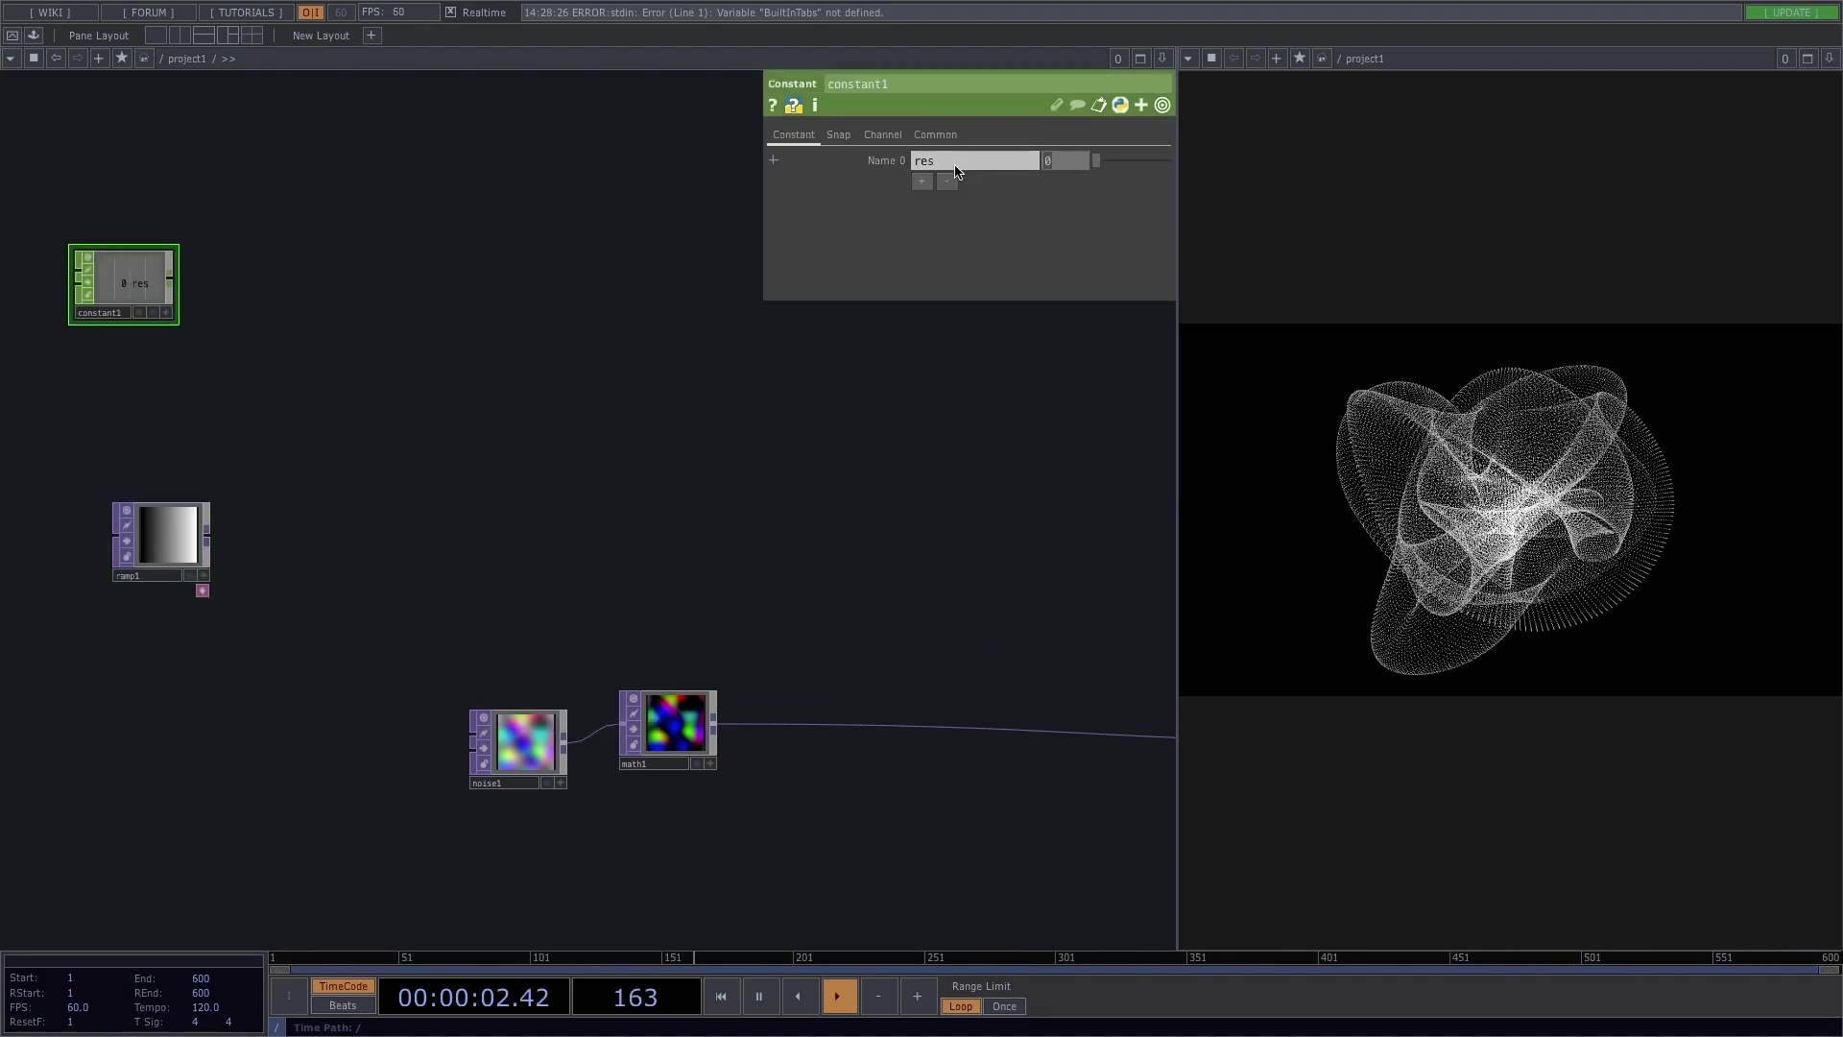
{"action": "key", "text": "Return"}
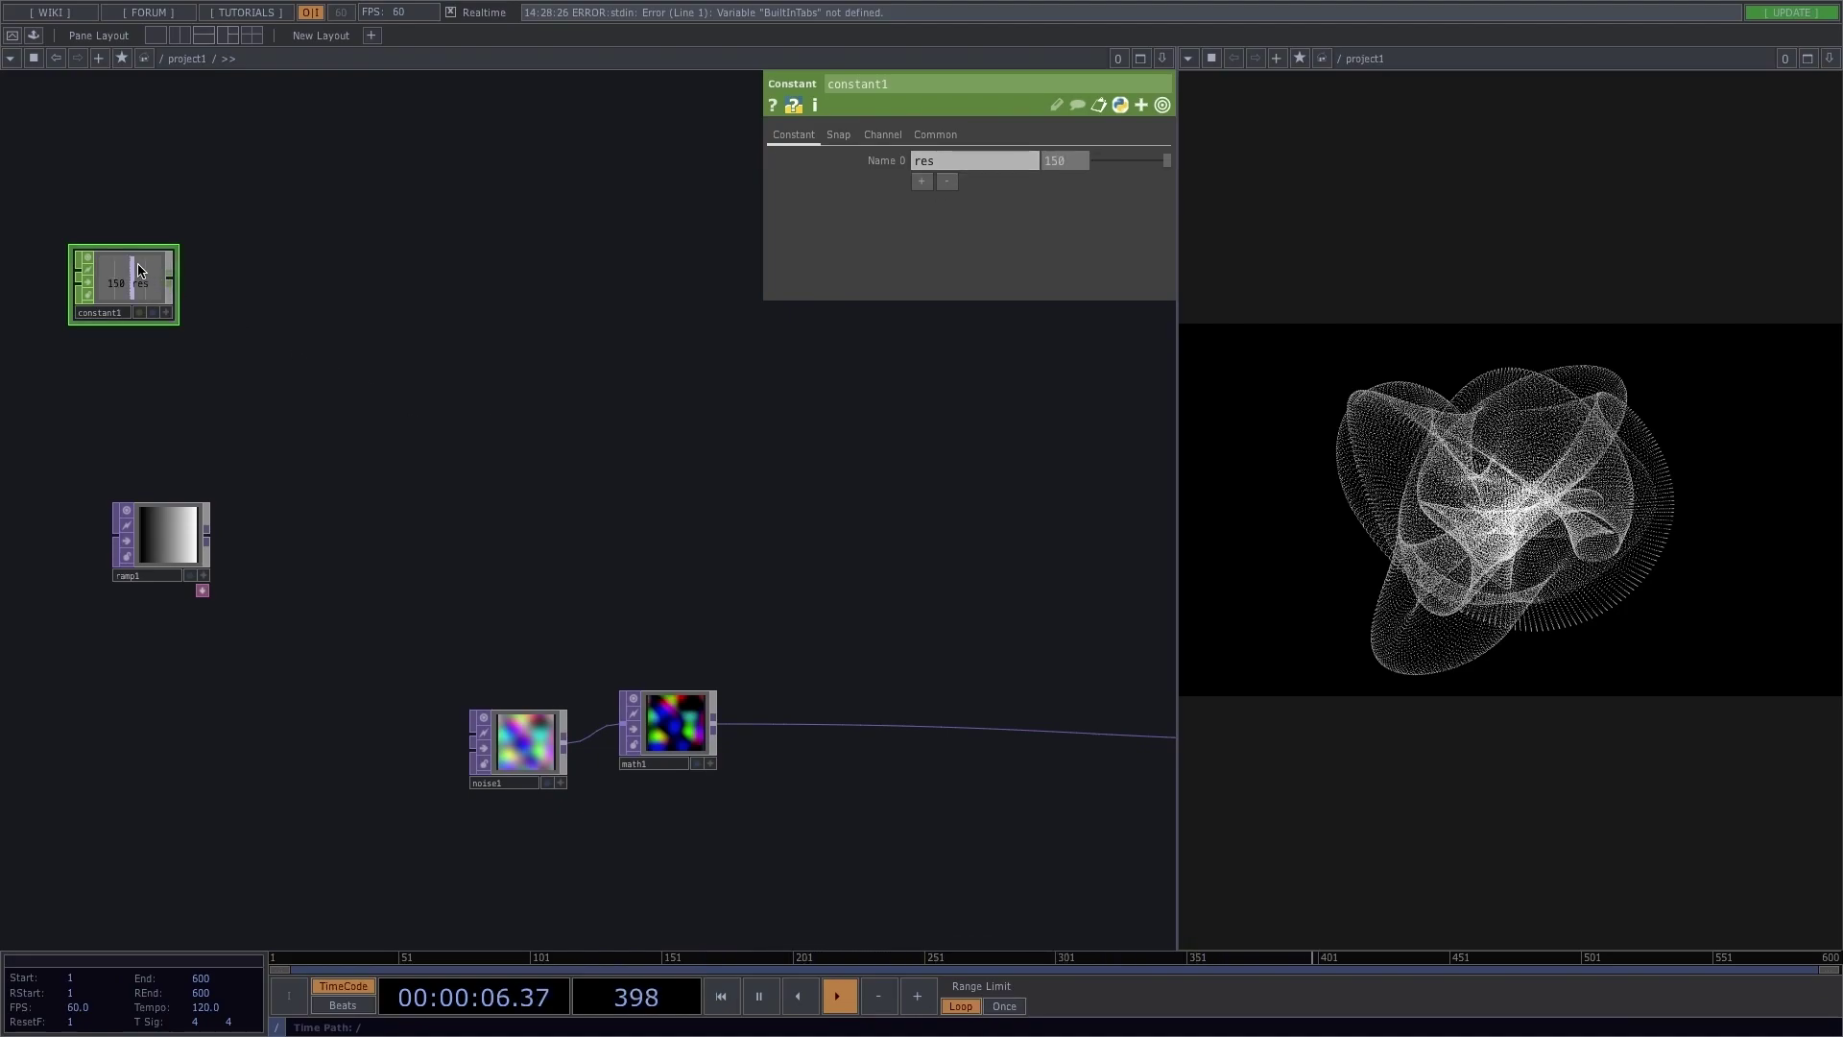
Step: Drop constant1's res channel onto ramp1's Resolution as a CHOP Reference, giving 150 × 150
{"action": "left_click_drag", "start_coordinate": [134, 276], "coordinate": [869, 177]}
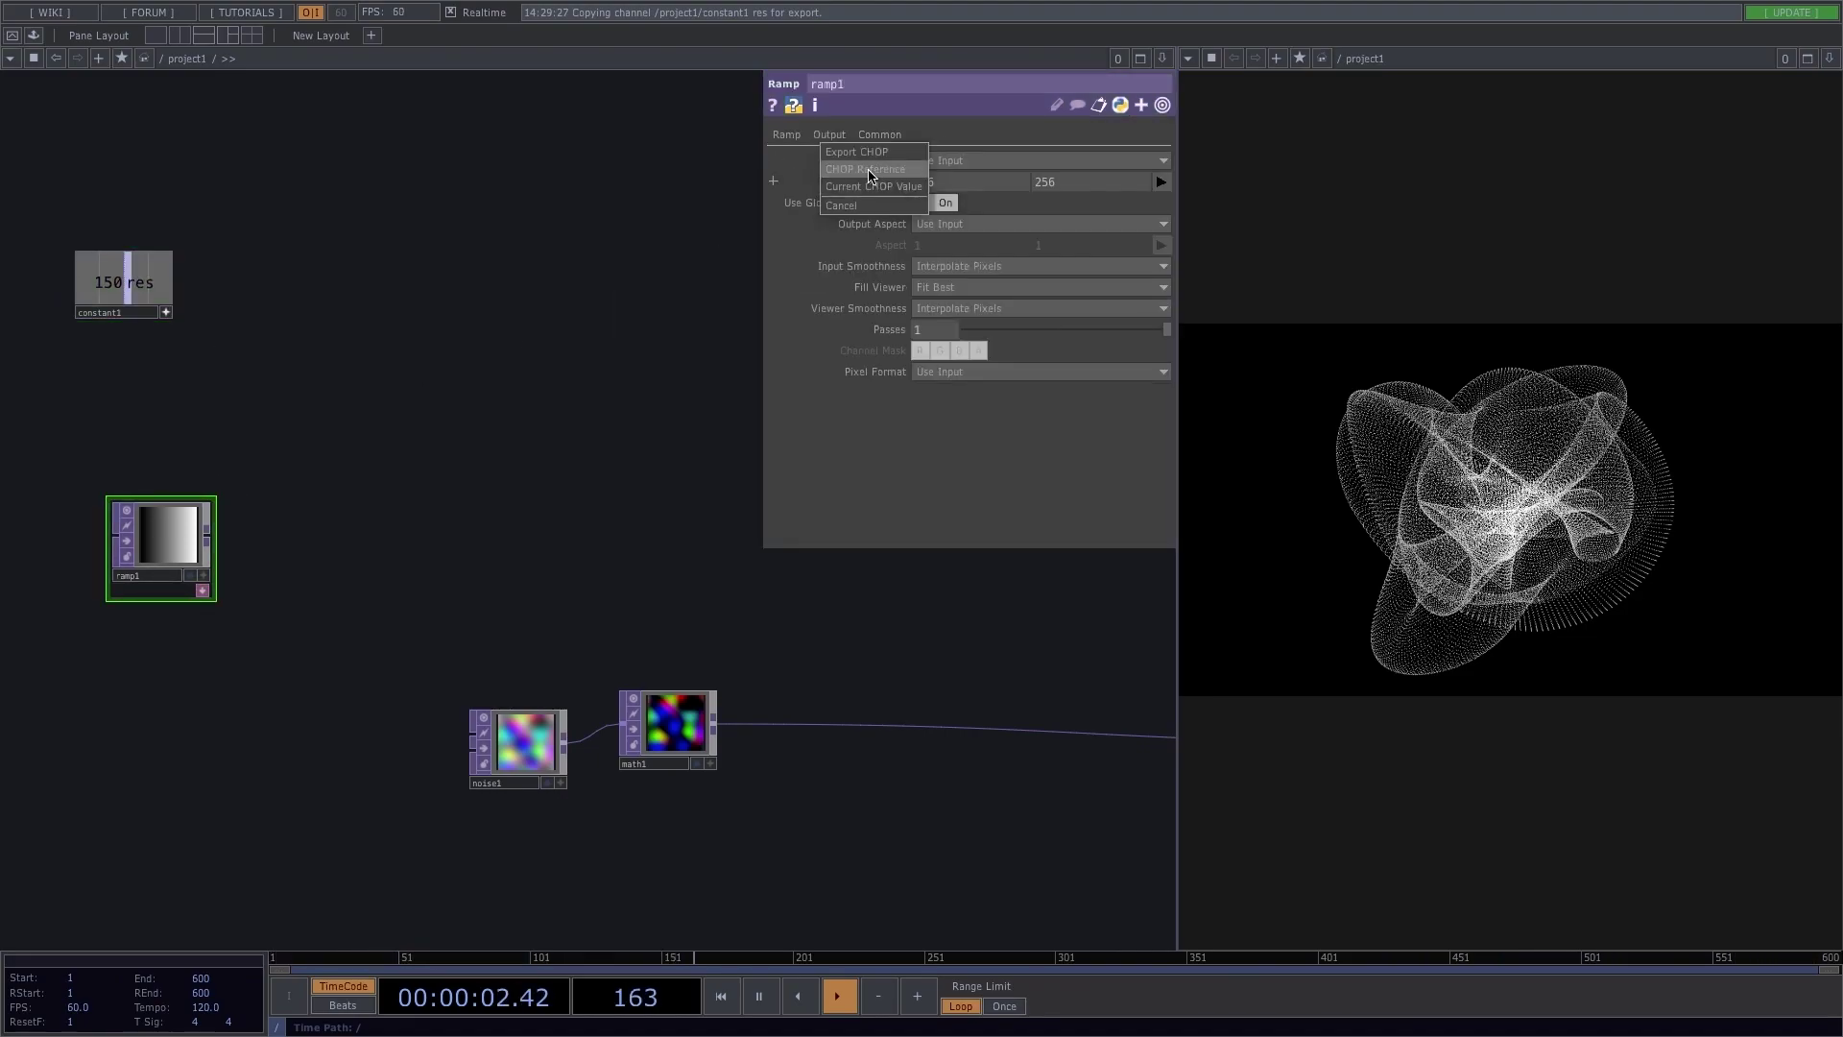
{"action": "left_click", "coordinate": [867, 169]}
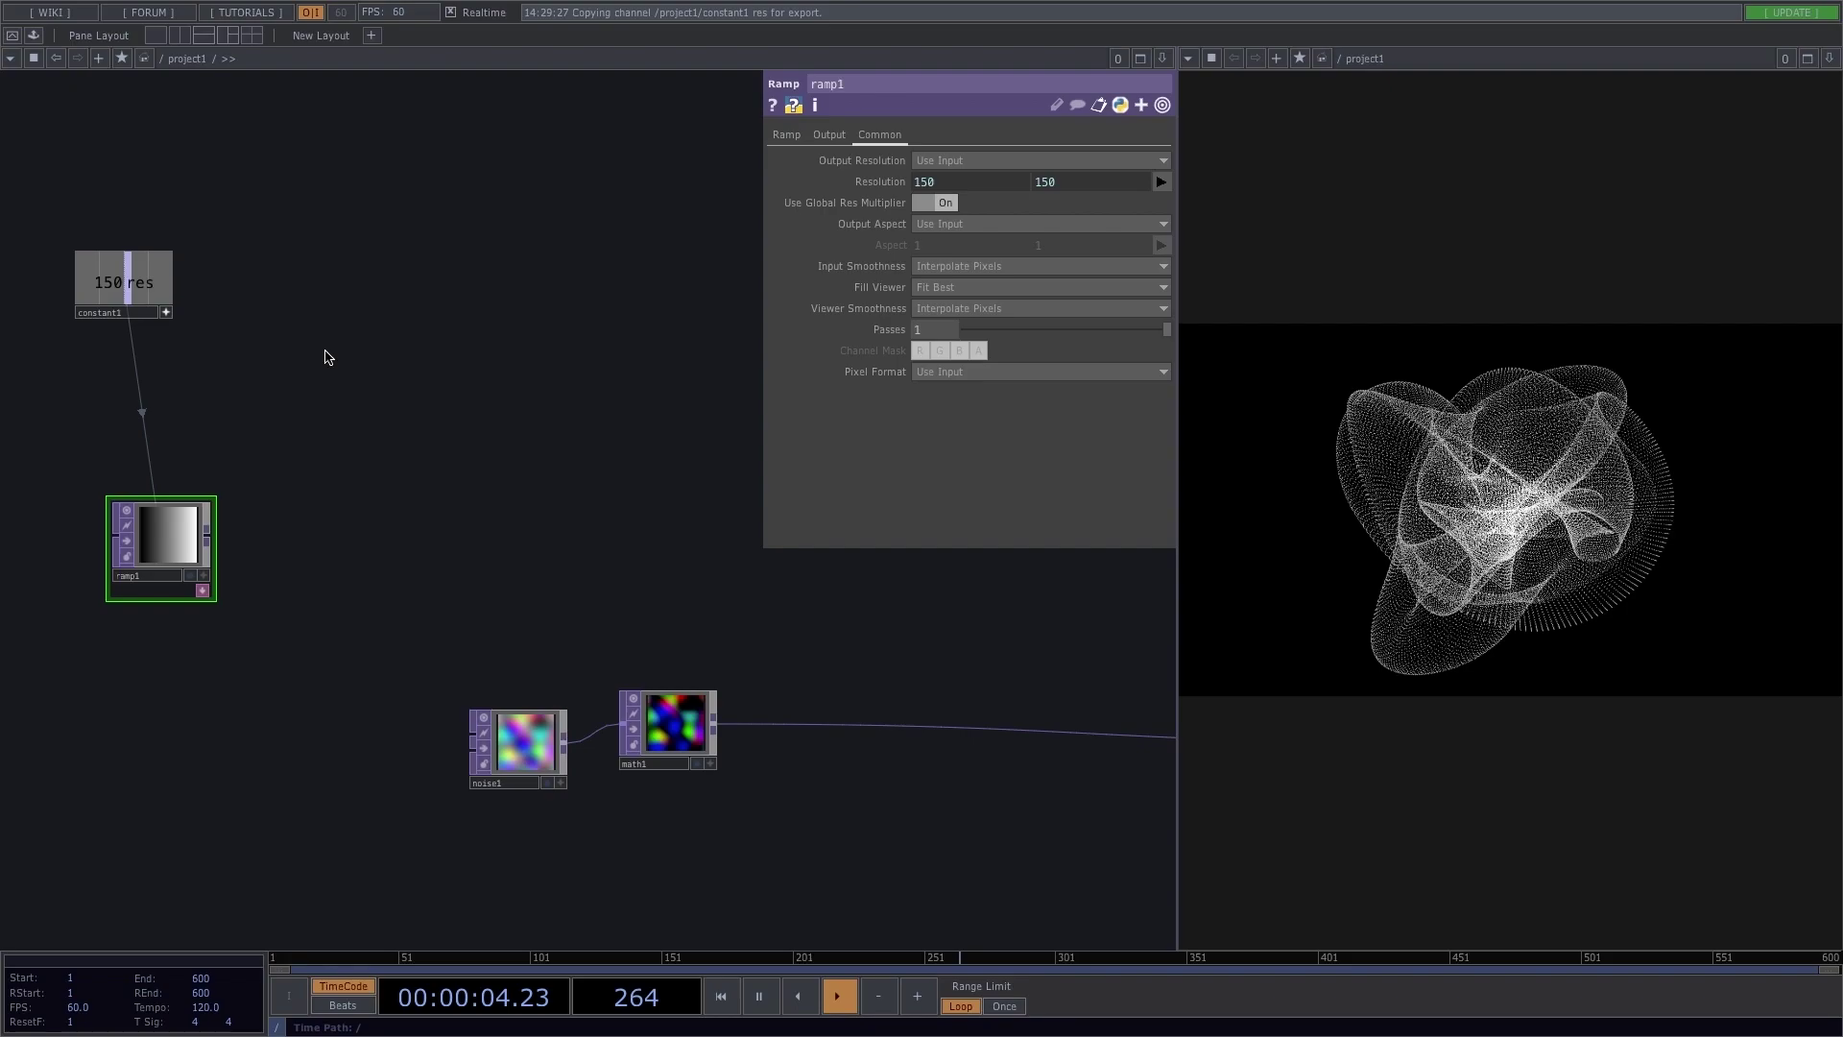
{"action": "left_click", "coordinate": [123, 290]}
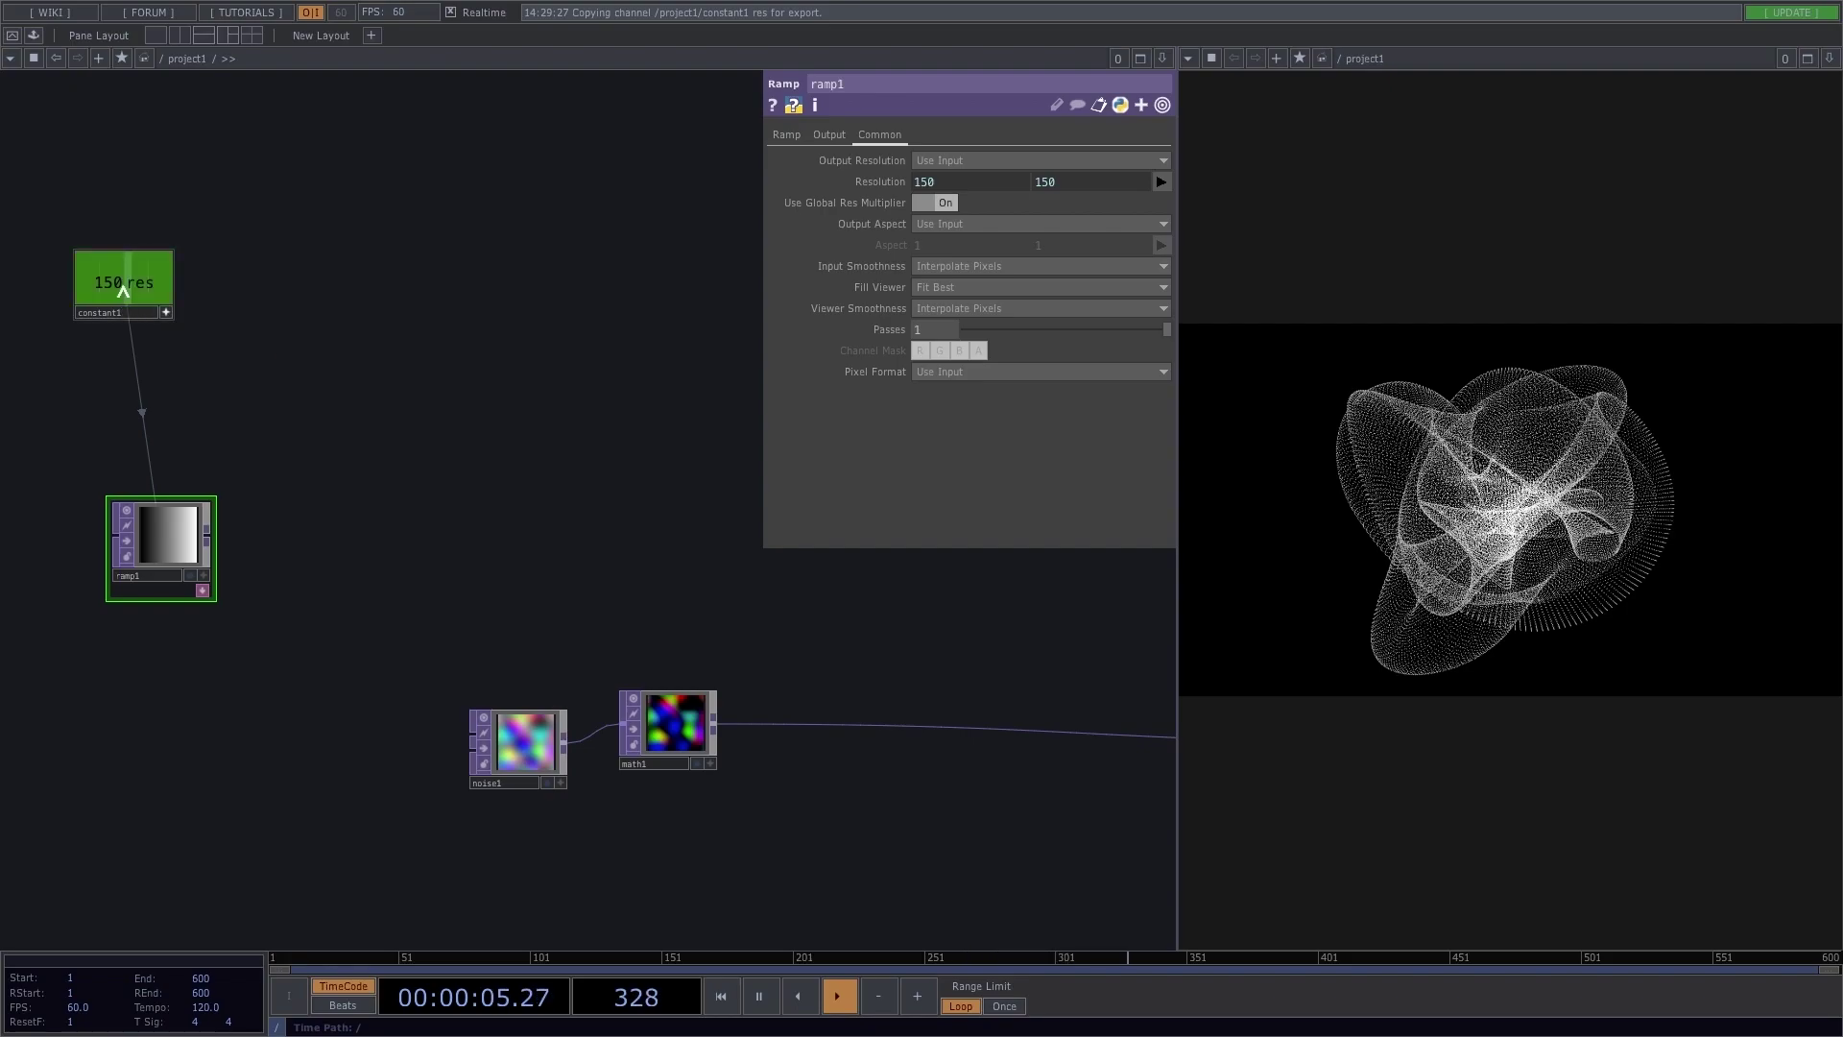
Step: Link noise1's Common Resolution to the res channel via CHOP Reference
{"action": "left_click", "coordinate": [528, 736]}
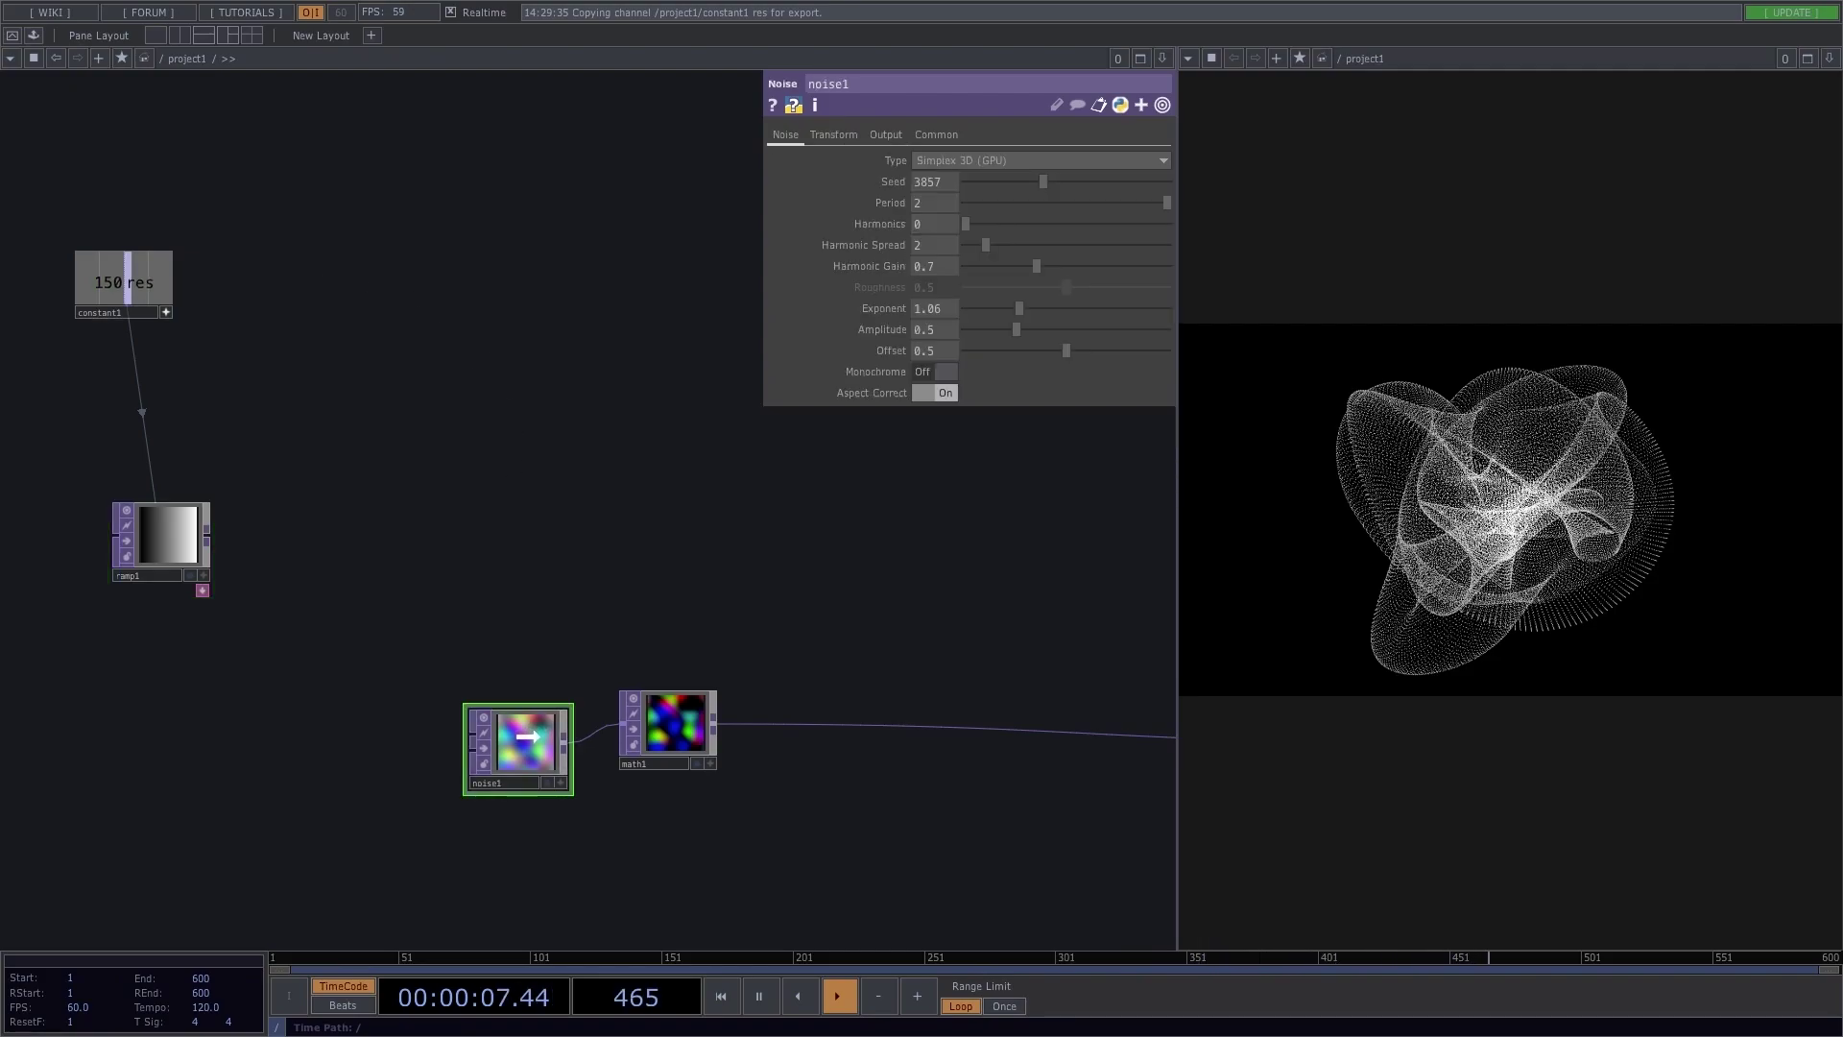
{"action": "left_click", "coordinate": [937, 135]}
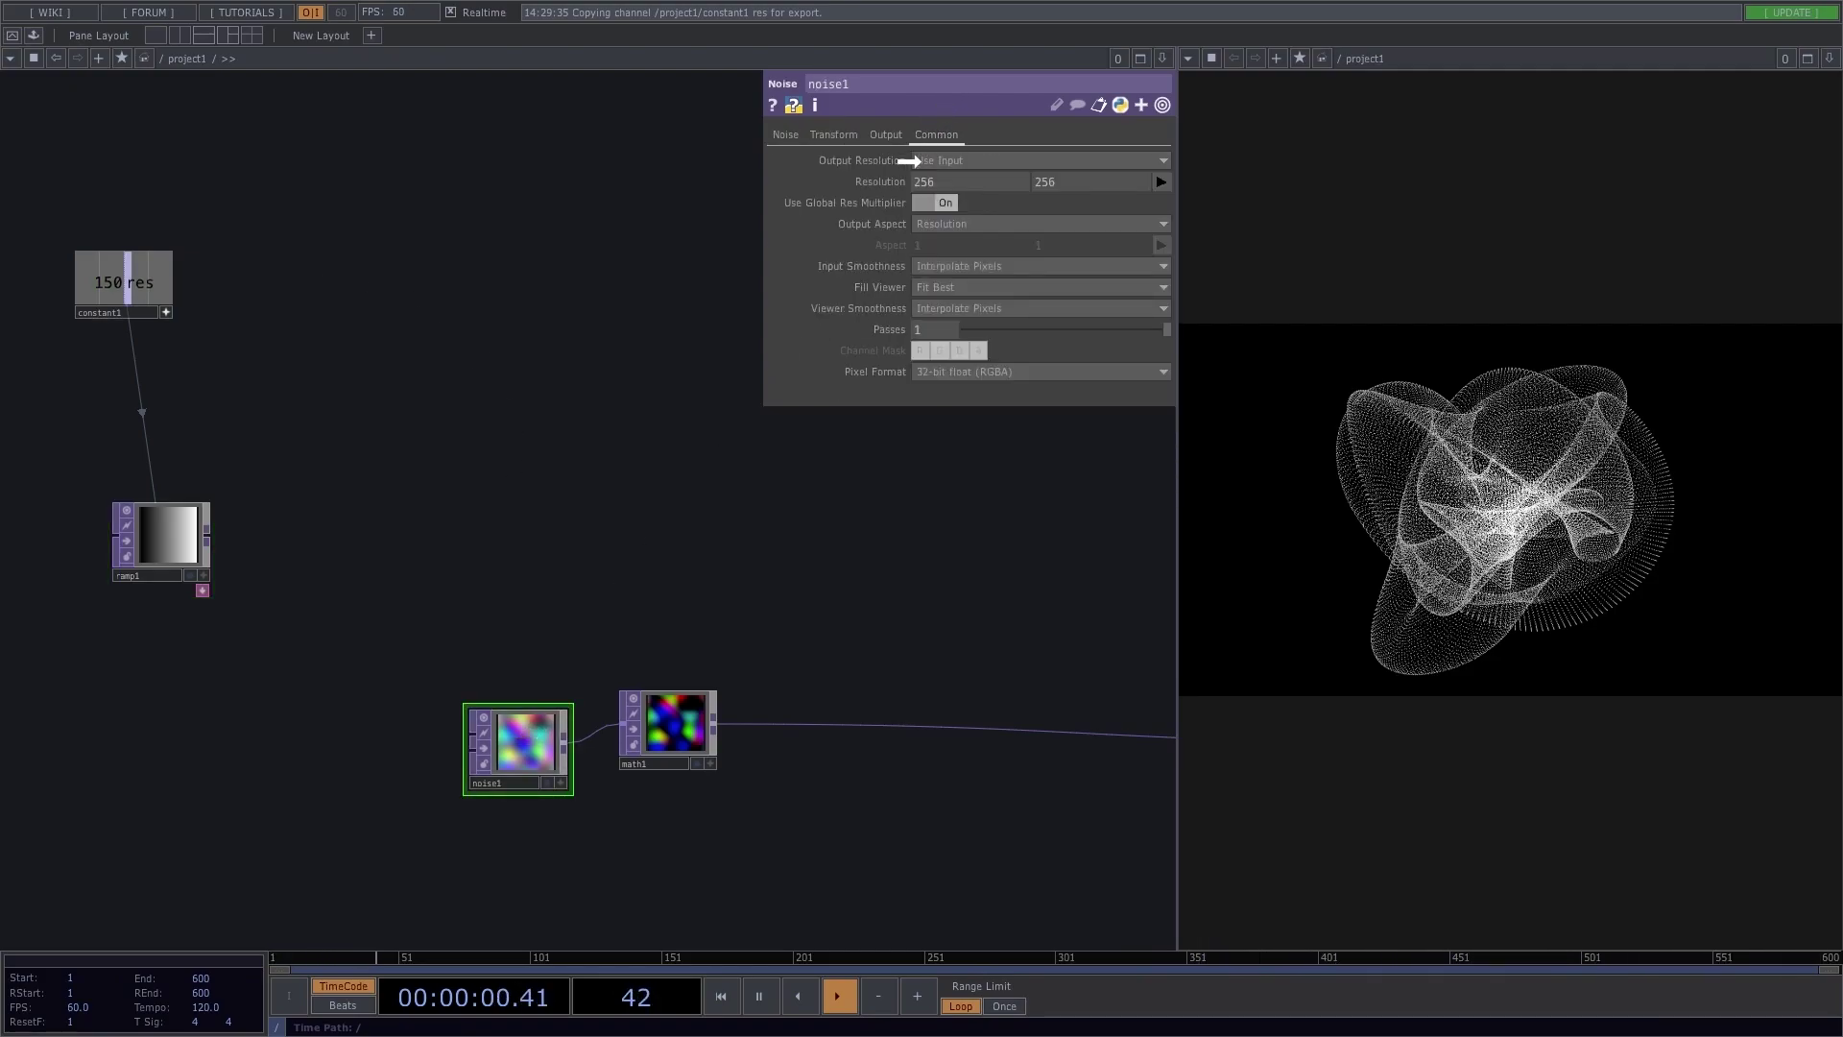
{"action": "left_click_drag", "start_coordinate": [912, 160], "coordinate": [893, 182]}
{"action": "left_click", "coordinate": [922, 216]}
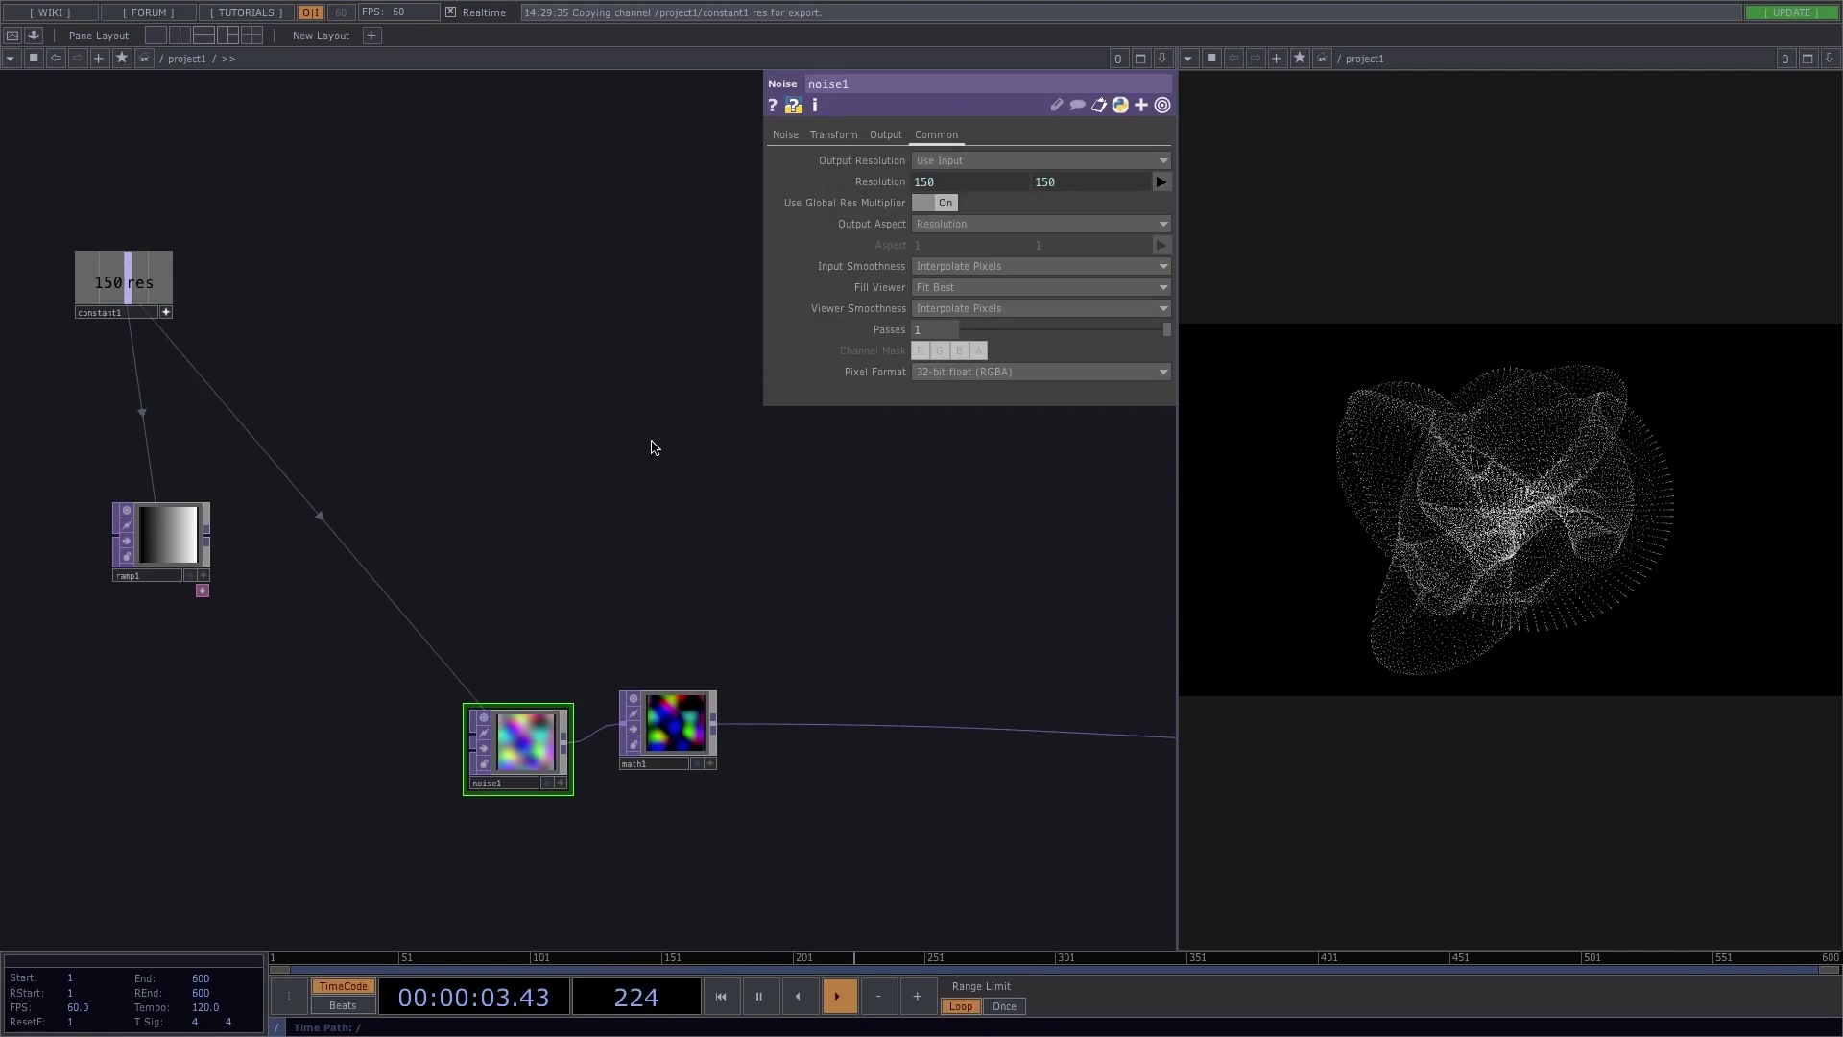
Step: Raise constant1's res value to 200 and tidy the network around ramp1
{"action": "left_click", "coordinate": [141, 293]}
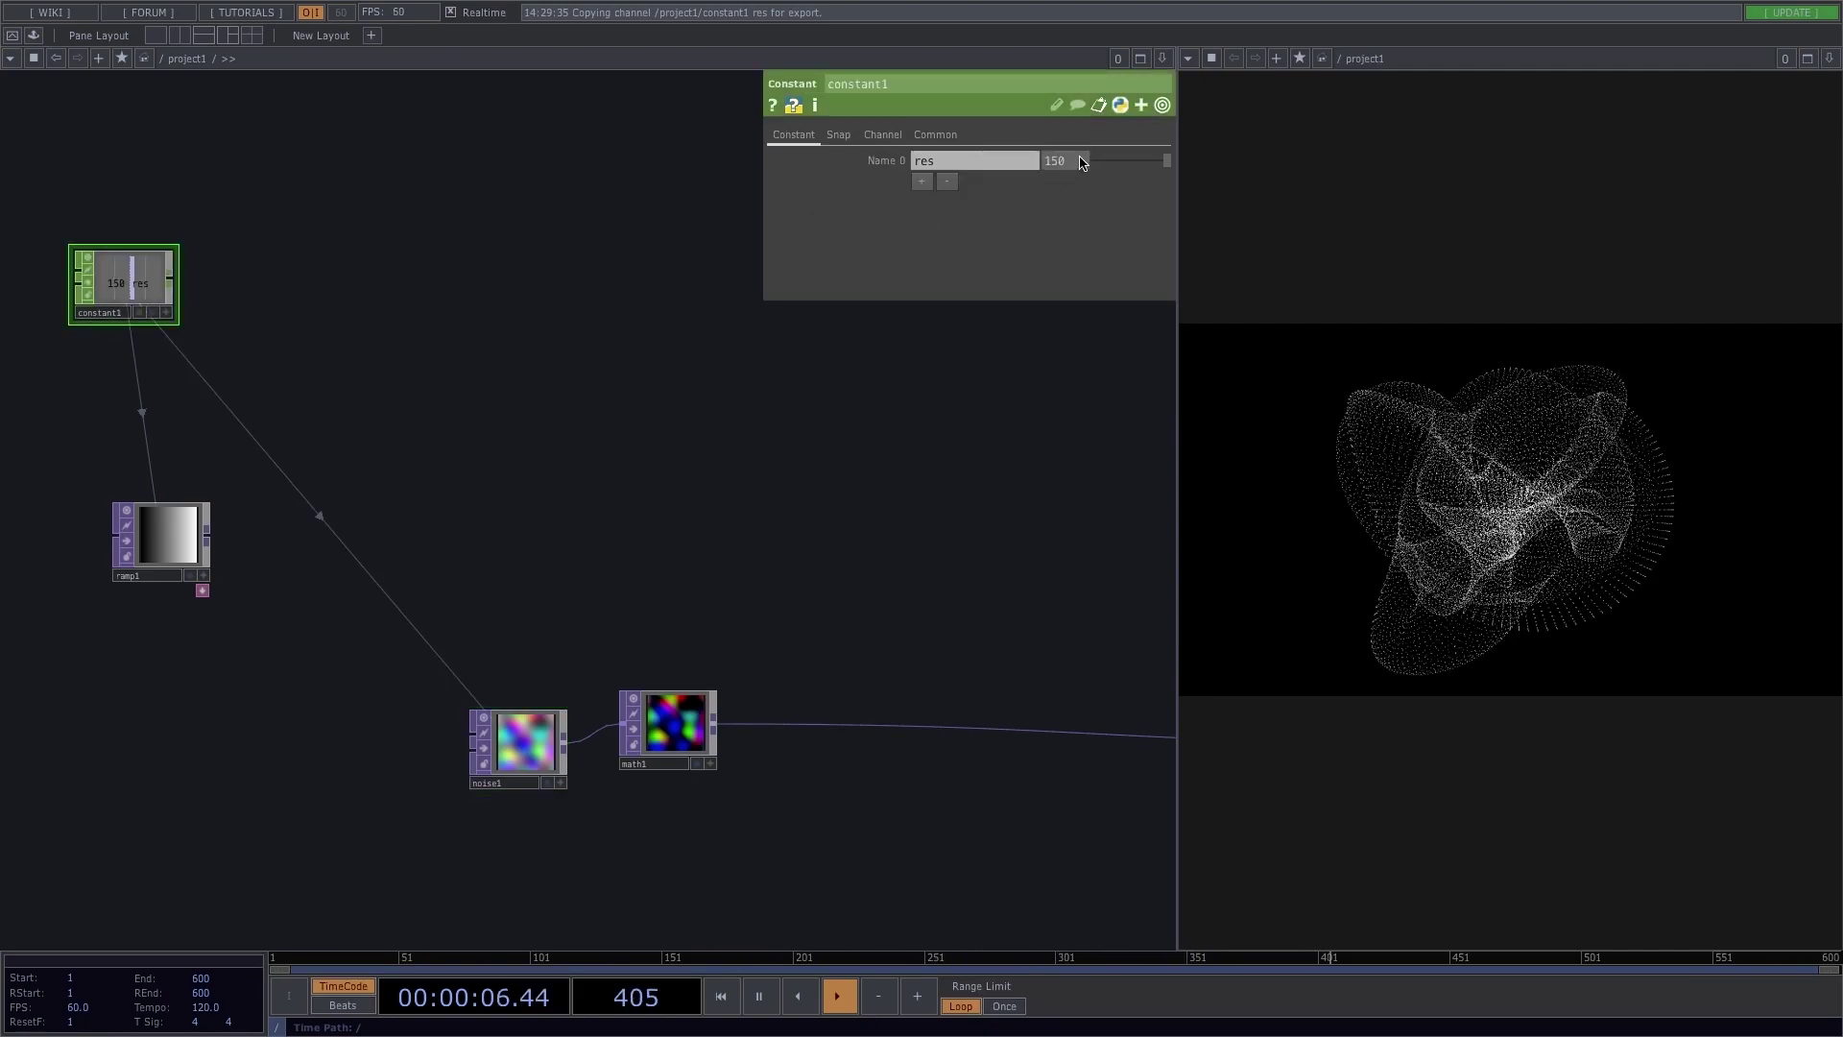
{"action": "key", "text": "Return"}
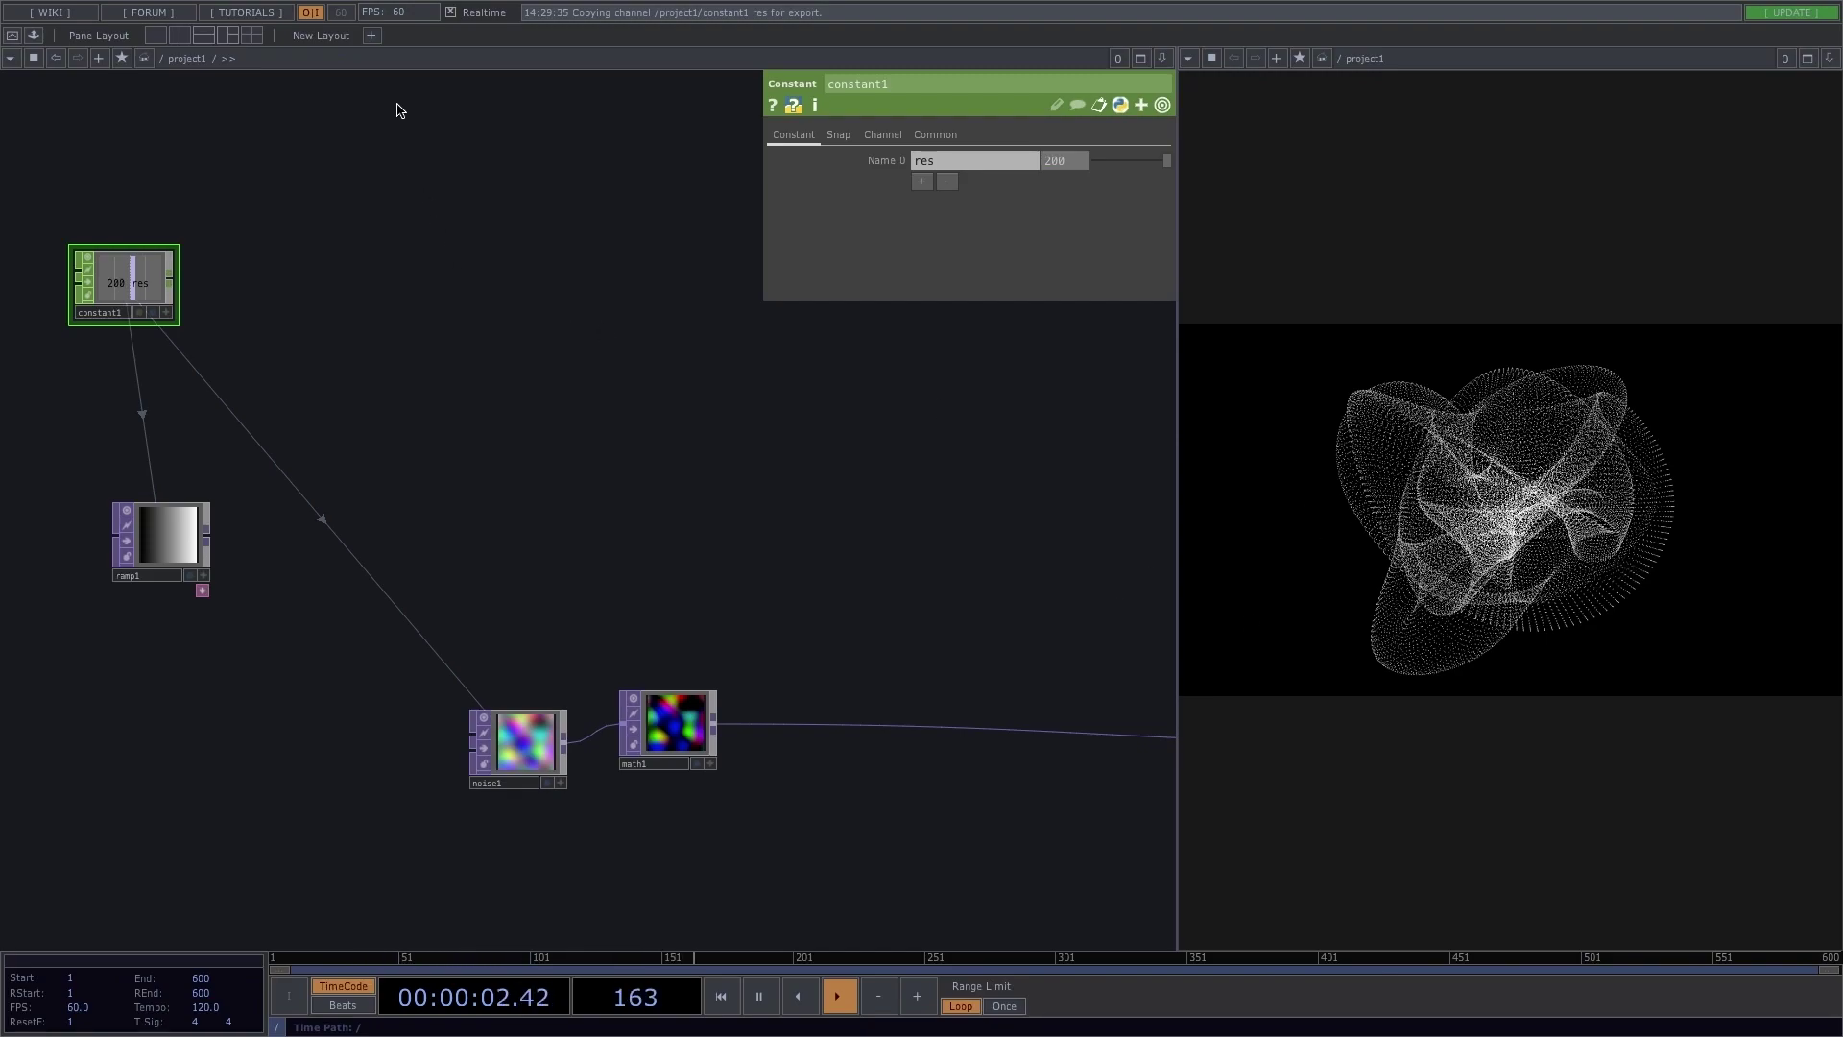
{"action": "left_click_drag", "start_coordinate": [670, 615], "coordinate": [740, 547]}
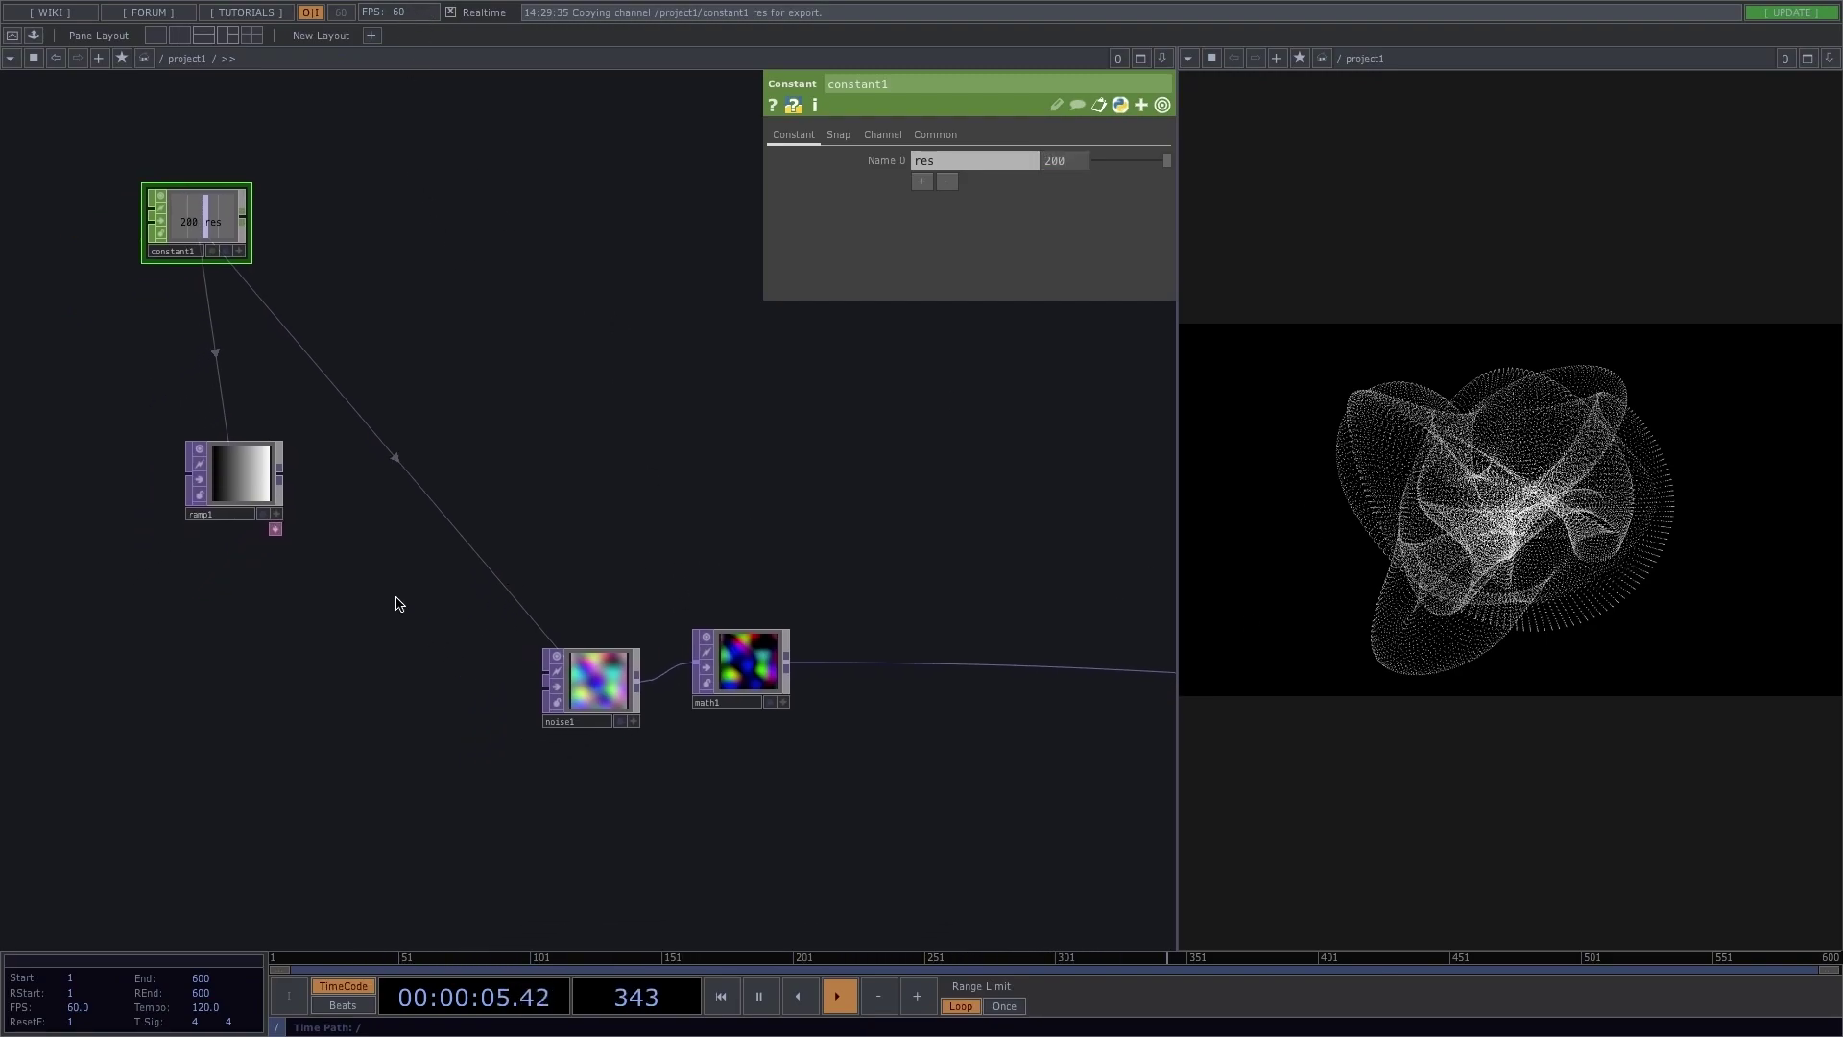
{"action": "left_click_drag", "start_coordinate": [399, 605], "coordinate": [521, 565]}
{"action": "left_click_drag", "start_coordinate": [342, 458], "coordinate": [242, 459]}
{"action": "scroll", "coordinate": [242, 461], "scroll_direction": "up", "scroll_amount": 3}
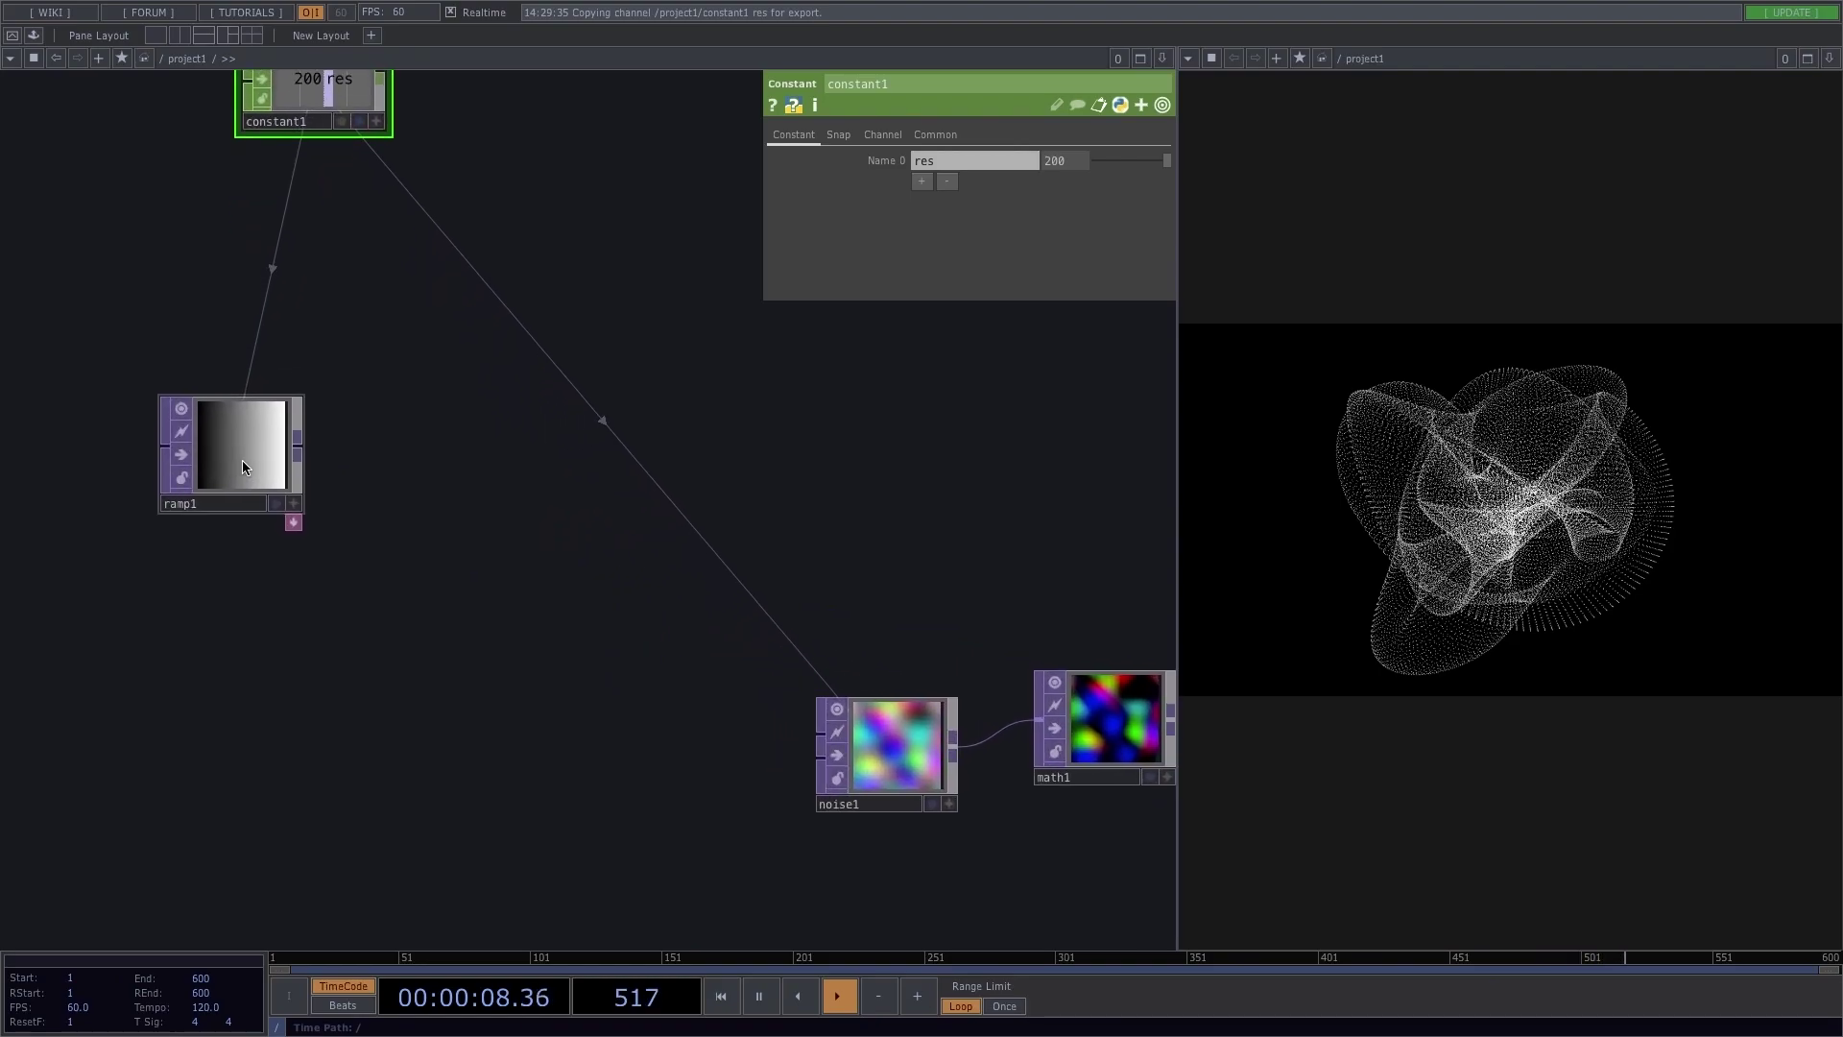
{"action": "left_click", "coordinate": [243, 467]}
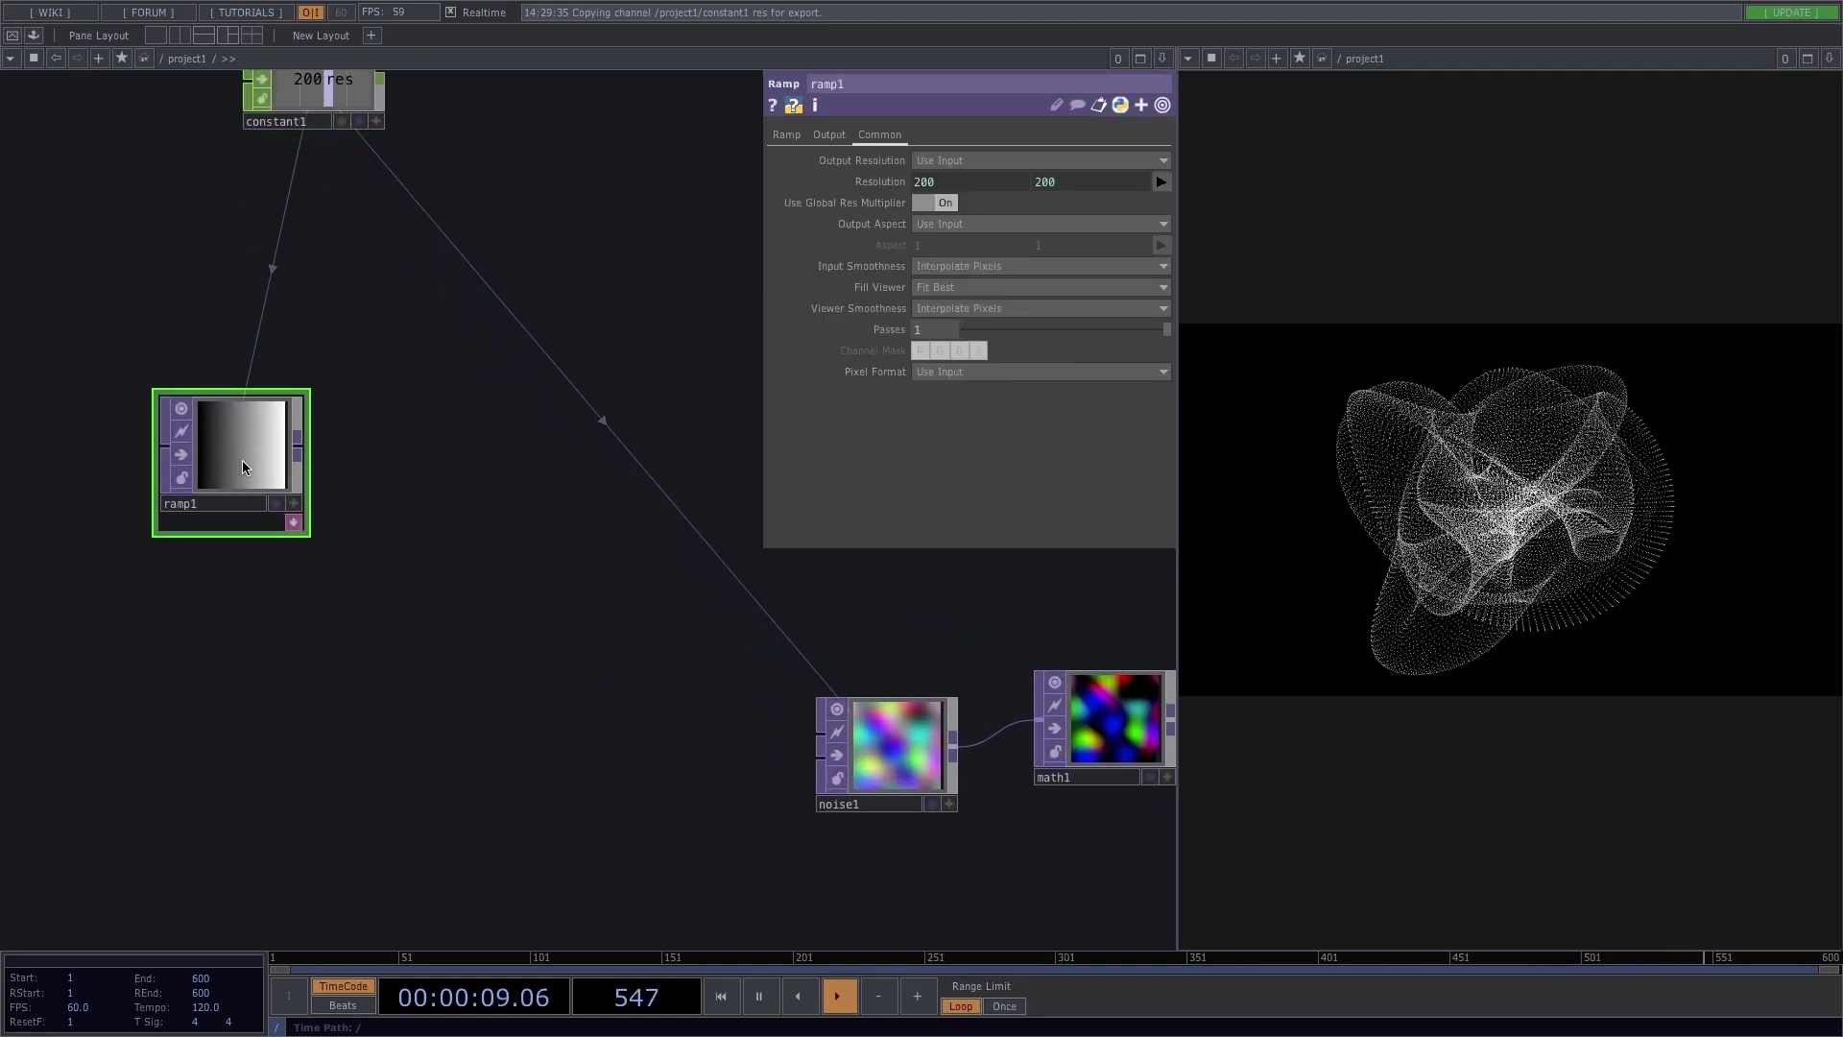
Step: Add a Flip TOP after ramp1 and set its Flop to Bottom Left
{"action": "left_click", "coordinate": [306, 454]}
{"action": "type", "text": "ra"}
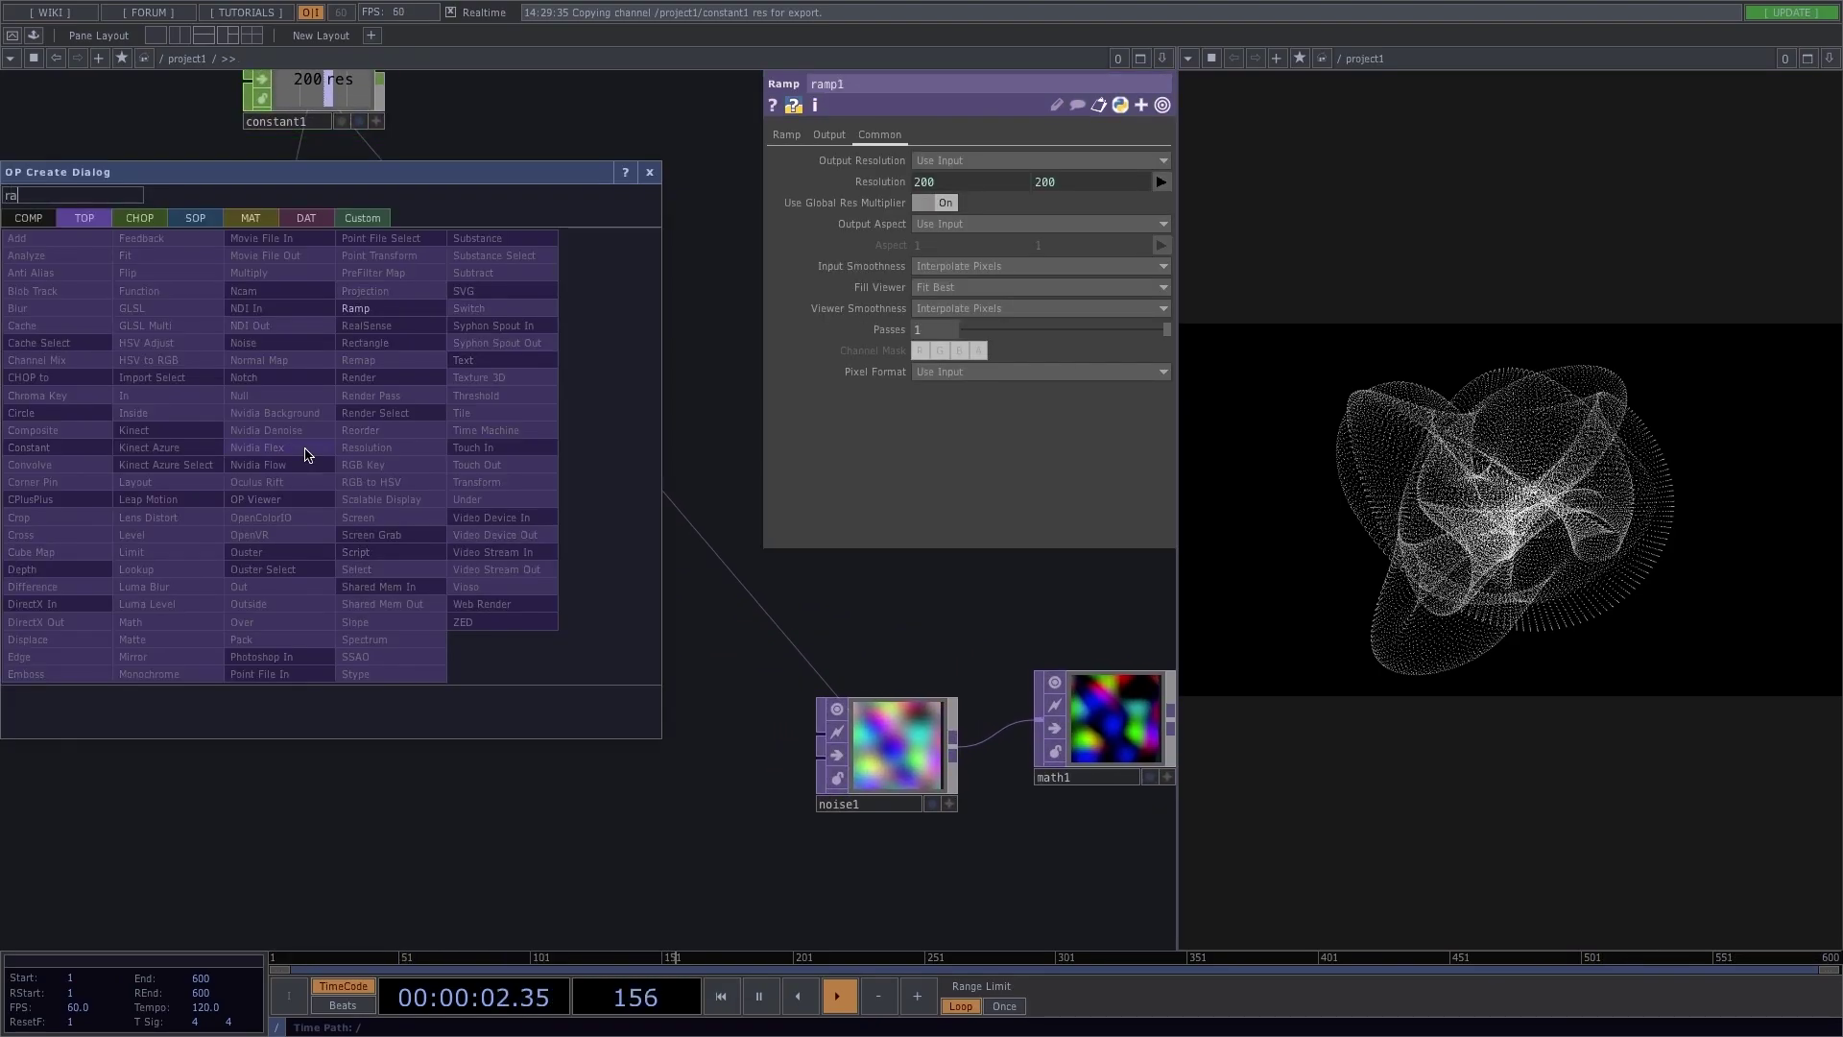
{"action": "type", "text": "mp"}
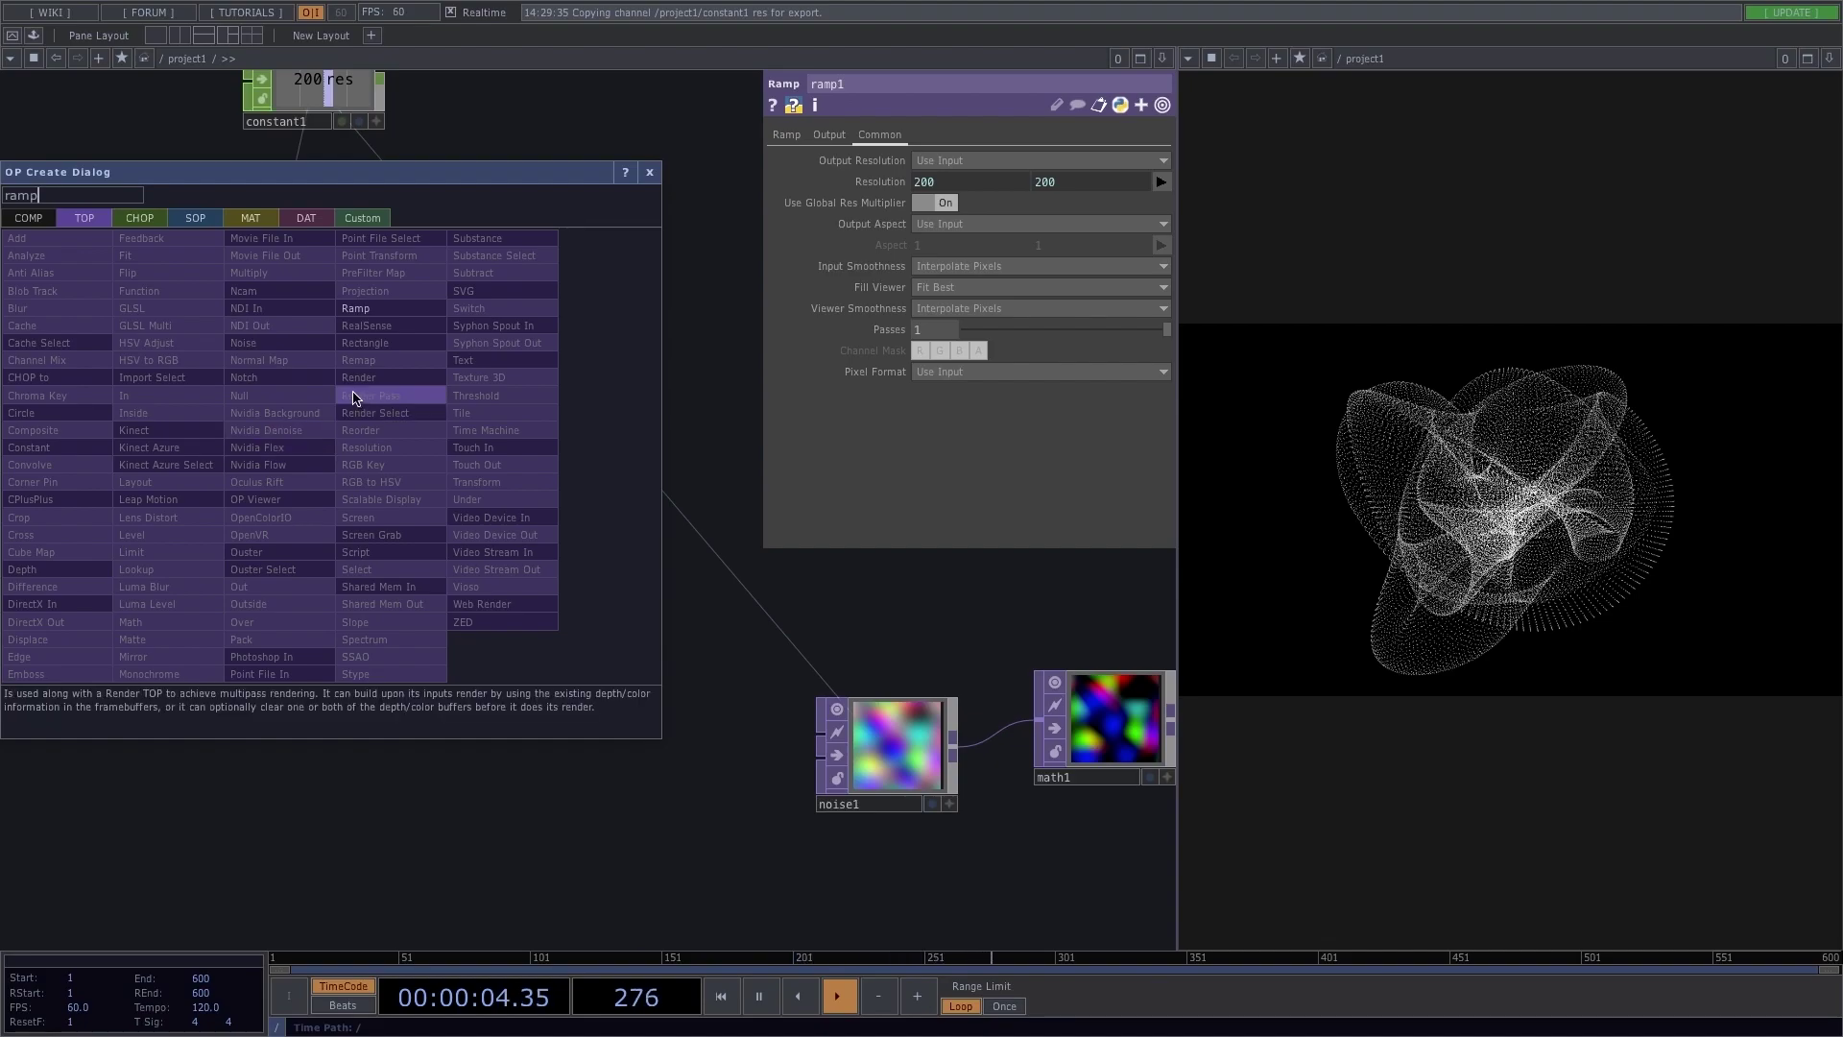
{"action": "key", "text": "BackSpace"}
{"action": "key", "text": "BackSpace"}
{"action": "key", "text": "BackSpace"}
{"action": "key", "text": "BackSpace"}
{"action": "type", "text": "flip"}
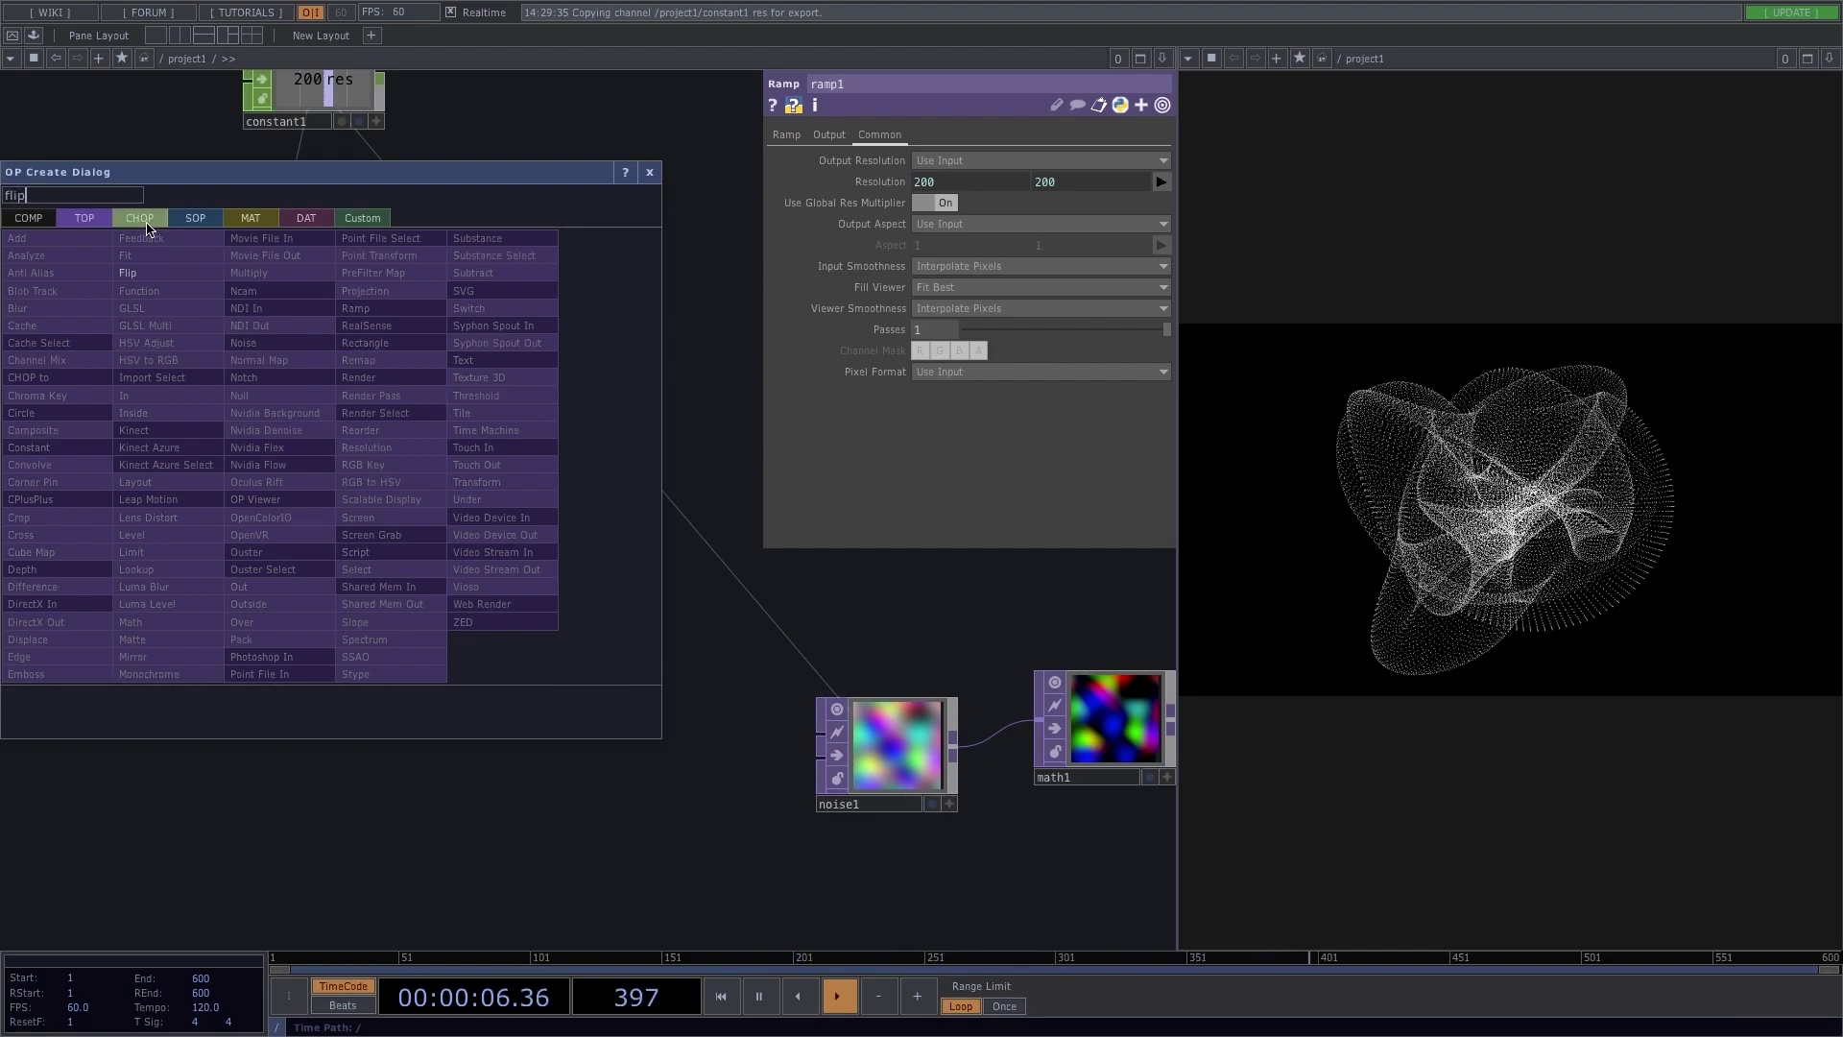
{"action": "left_click", "coordinate": [140, 274]}
{"action": "left_click", "coordinate": [438, 625]}
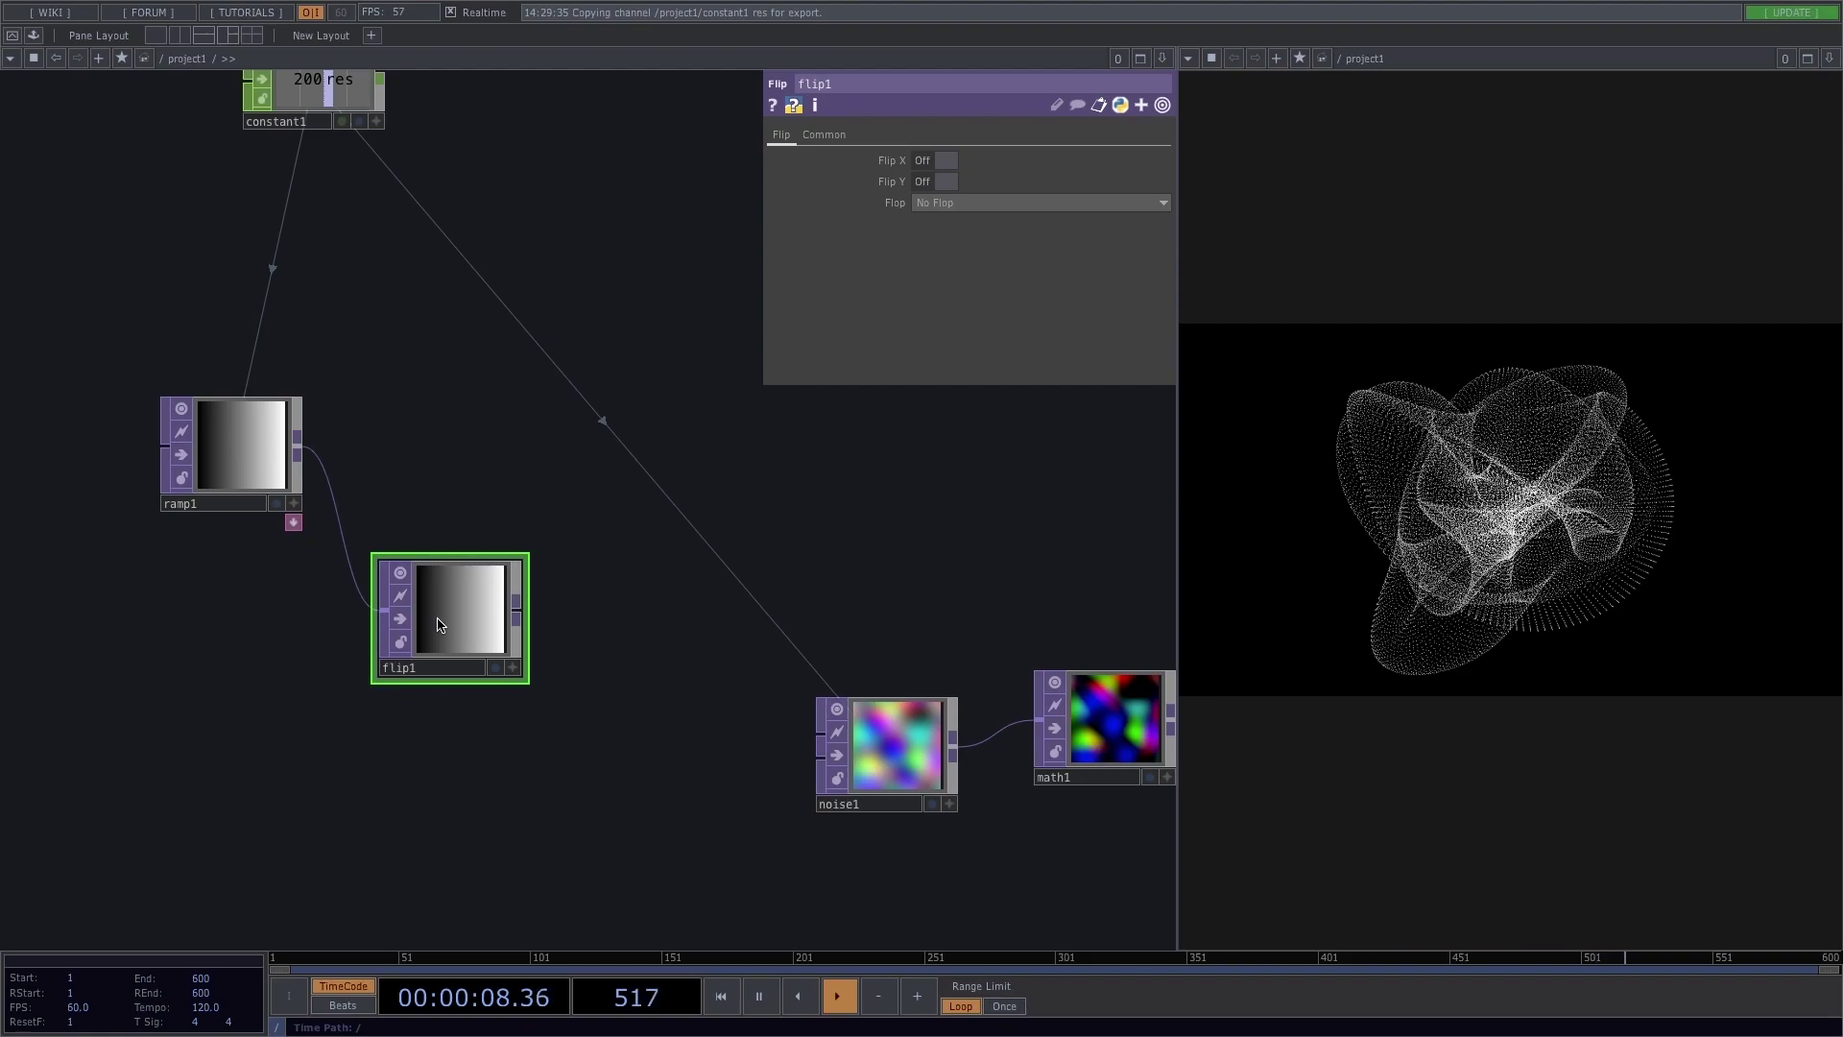
{"action": "left_click", "coordinate": [933, 204]}
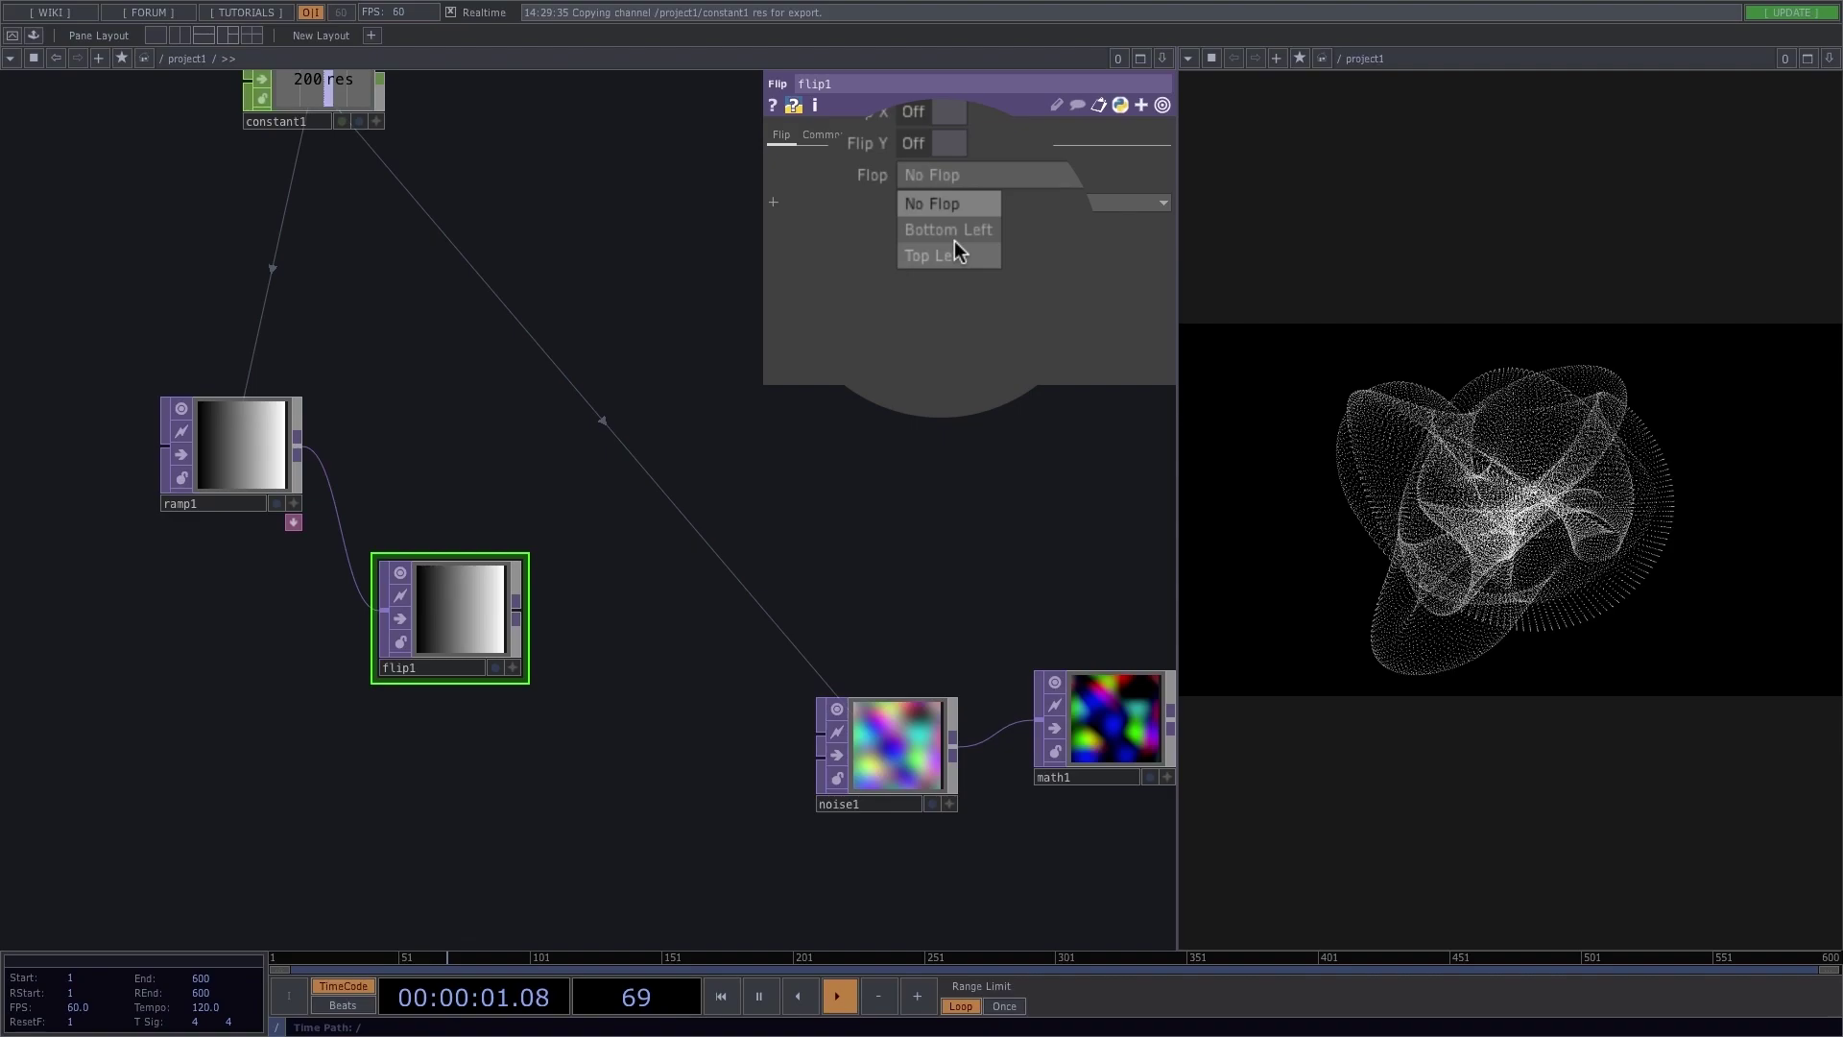
{"action": "left_click", "coordinate": [953, 241]}
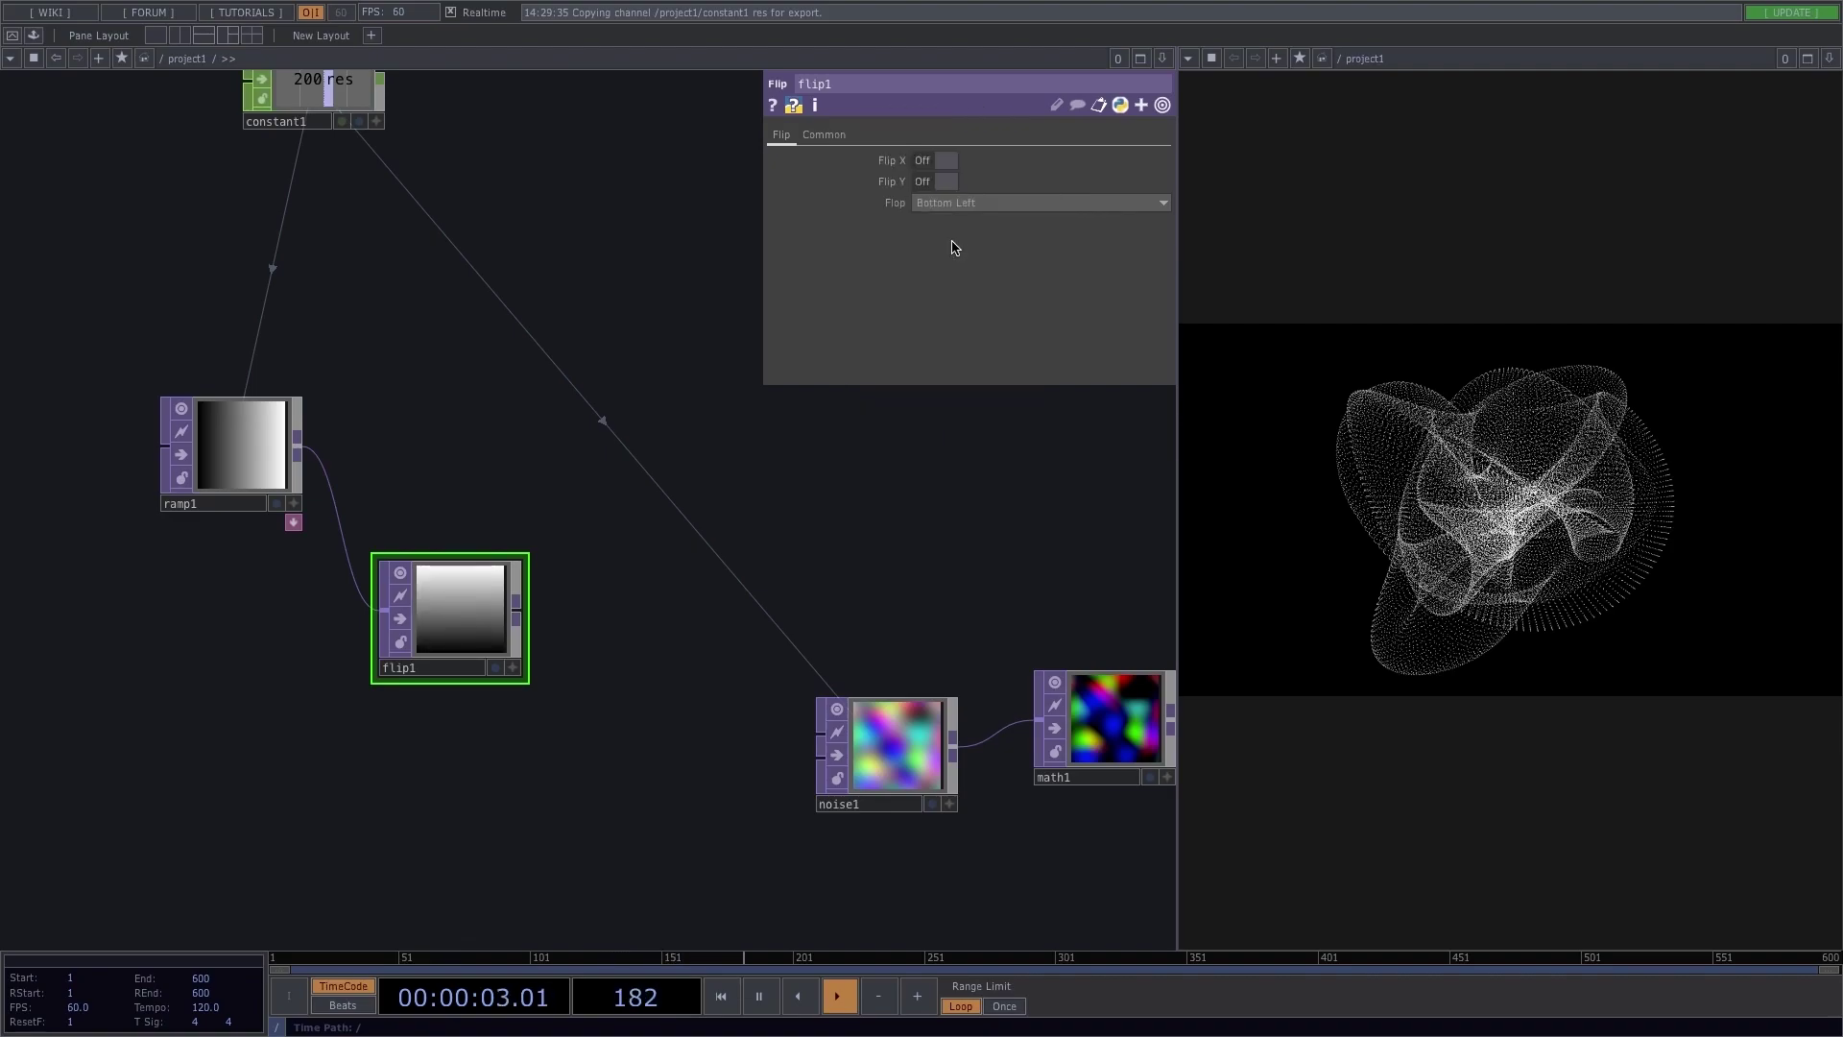
Step: Add a Reorder TOP and wire ramp1 and flip1 into its first and second inputs
{"action": "left_click_drag", "start_coordinate": [248, 467], "coordinate": [193, 413]}
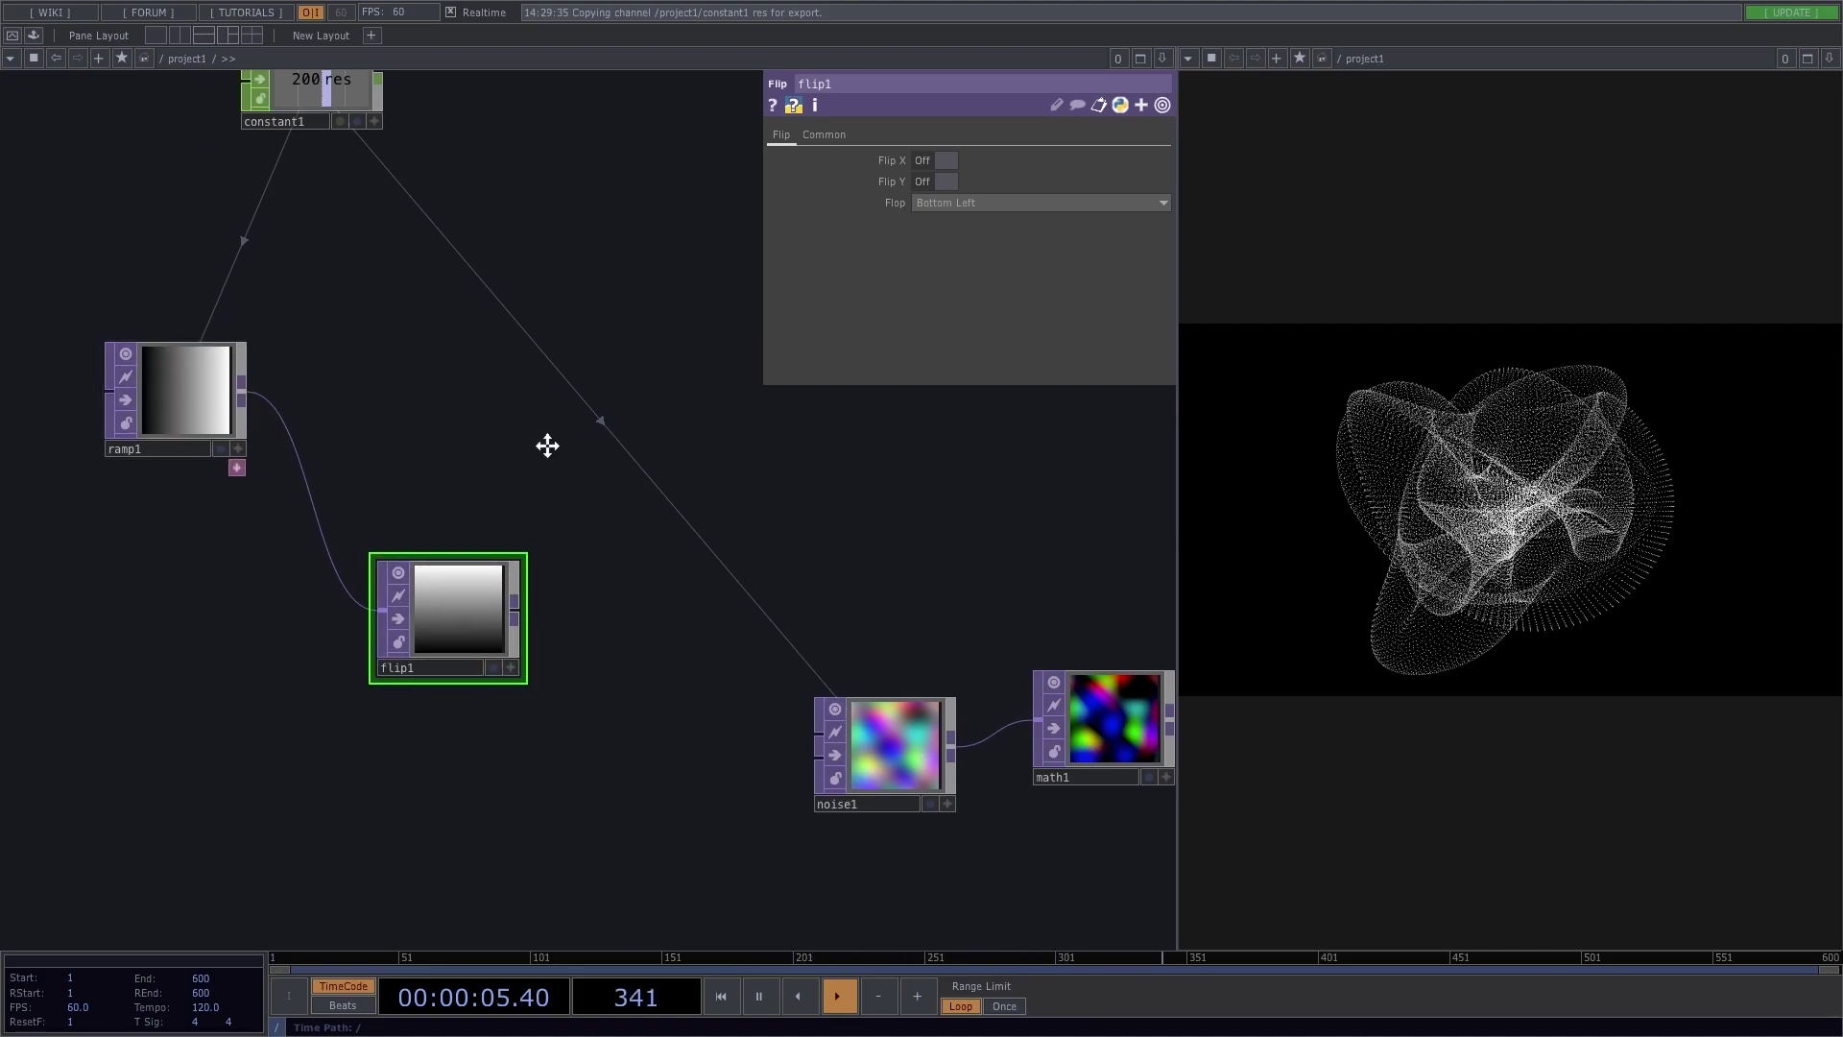
{"action": "left_click_drag", "start_coordinate": [547, 440], "coordinate": [522, 481]}
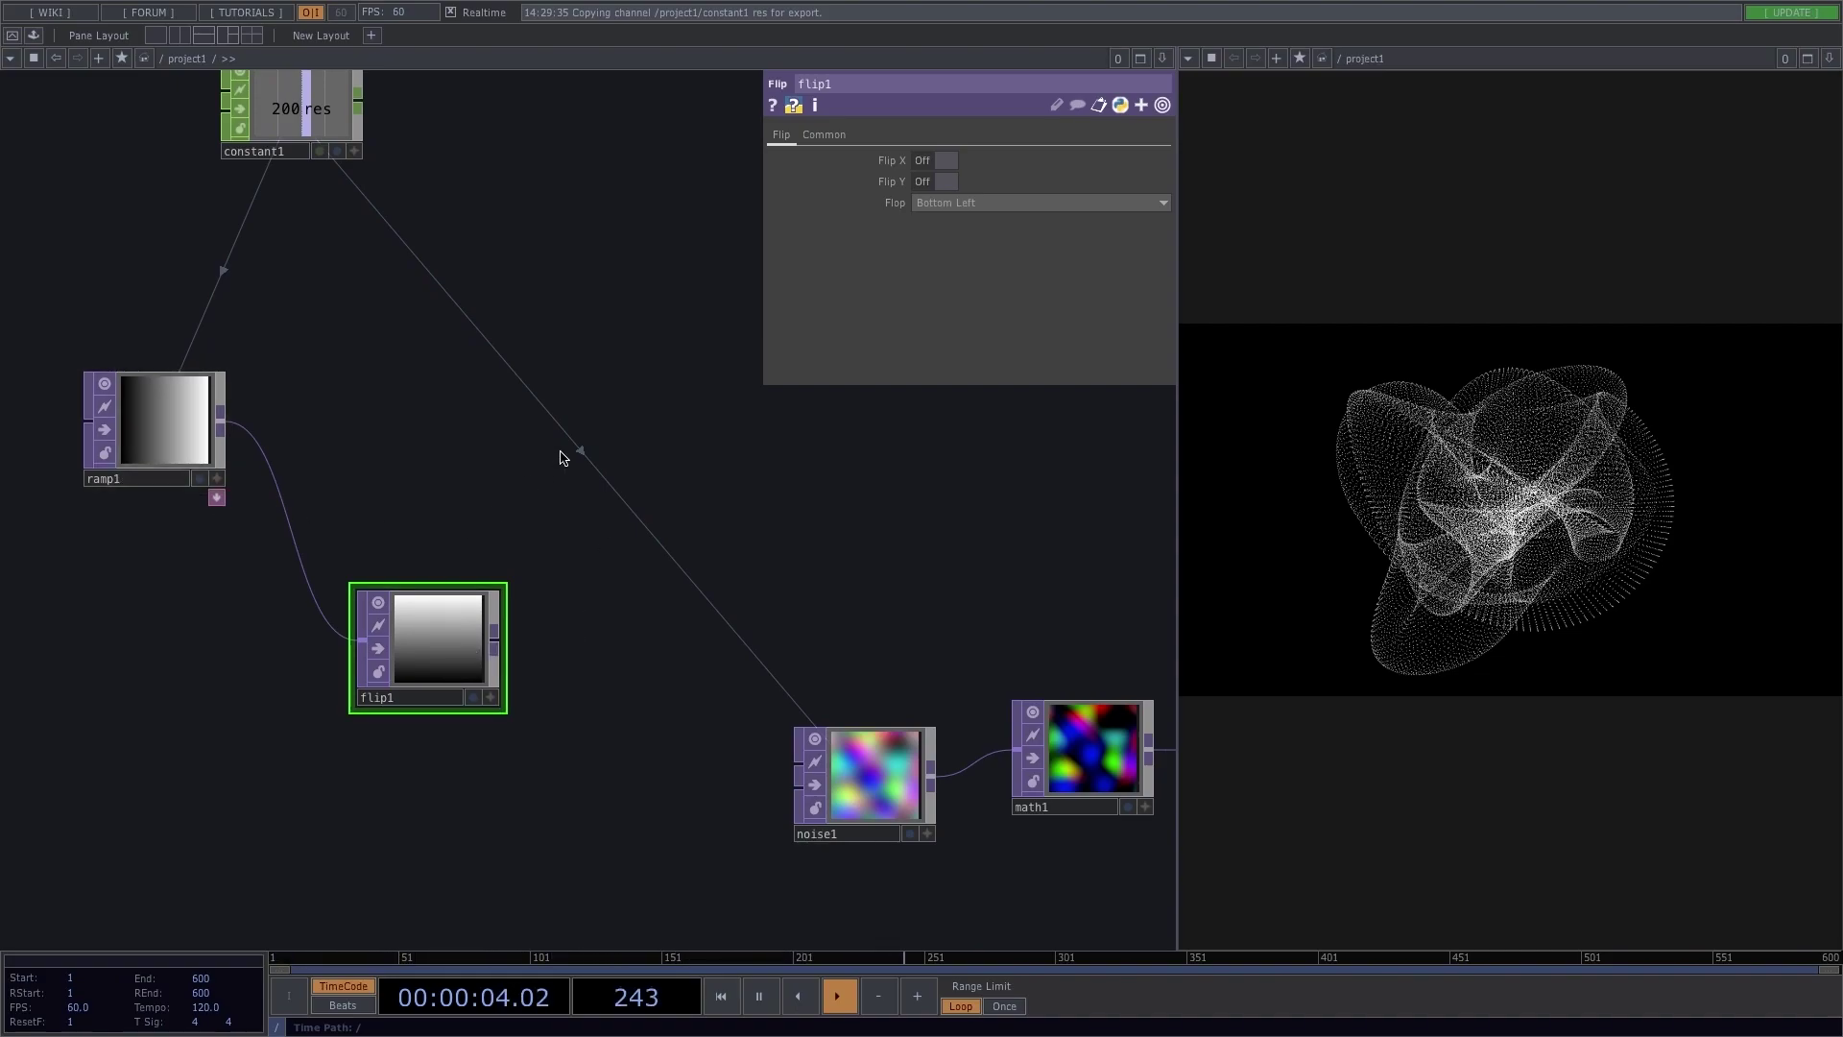
{"action": "key", "text": "Tab"}
{"action": "left_click", "coordinate": [582, 432]}
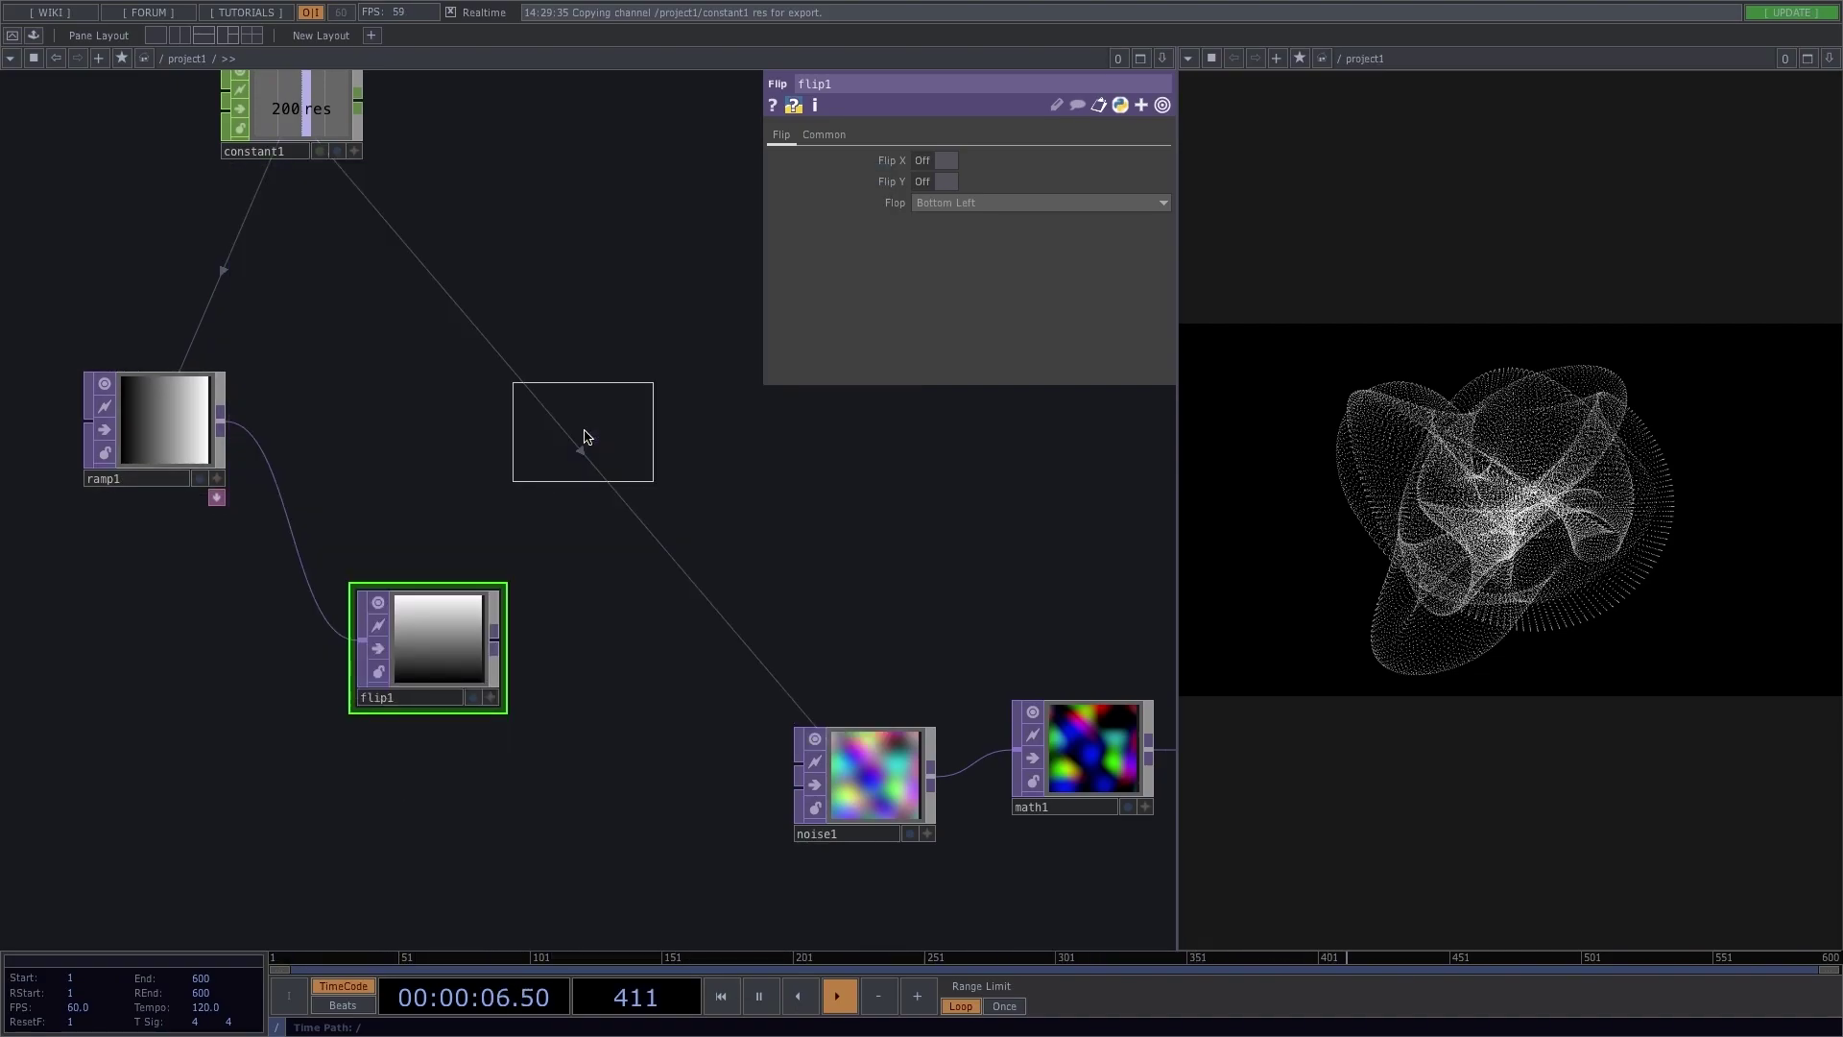
{"action": "left_click", "coordinate": [586, 433]}
{"action": "left_click_drag", "start_coordinate": [220, 422], "coordinate": [523, 404]}
{"action": "left_click_drag", "start_coordinate": [495, 639], "coordinate": [525, 428]}
{"action": "left_click_drag", "start_coordinate": [590, 422], "coordinate": [645, 422]}
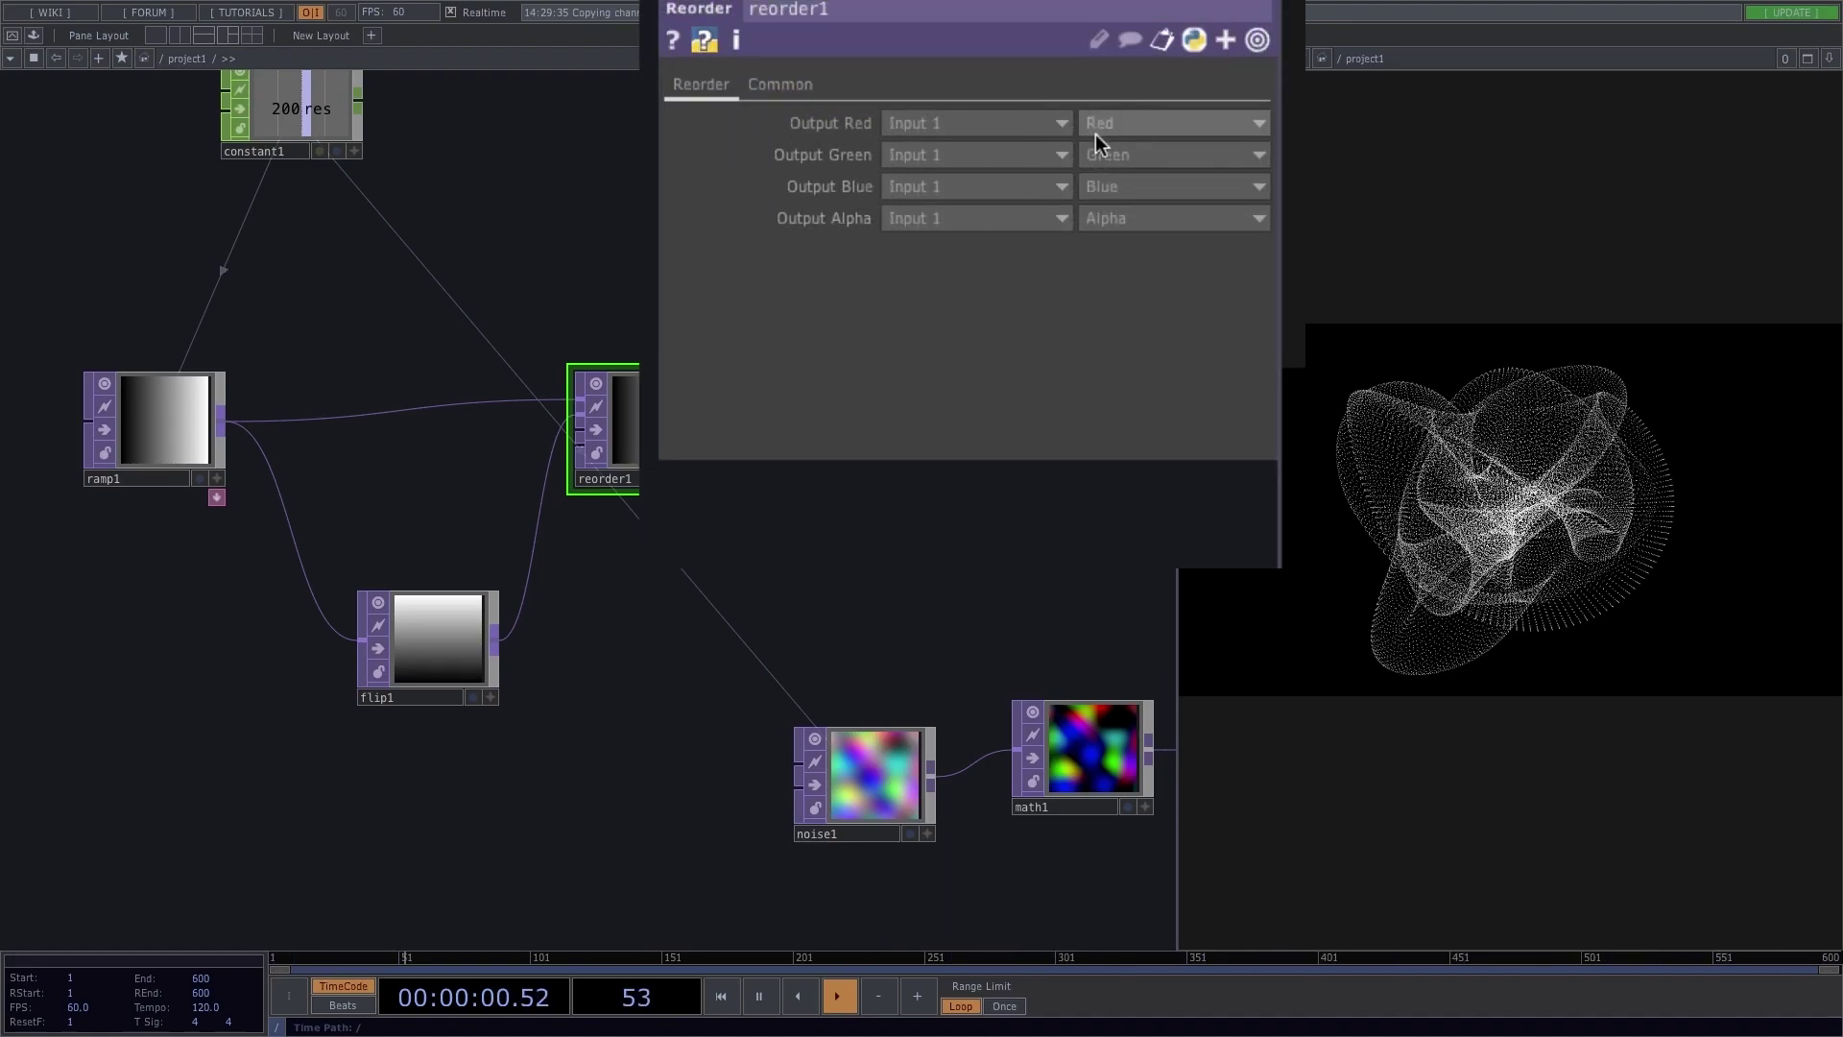
Step: Set reorder1 to take green from Input 2 and output Zero on blue, keeping Alpha
{"action": "left_click", "coordinate": [914, 152]}
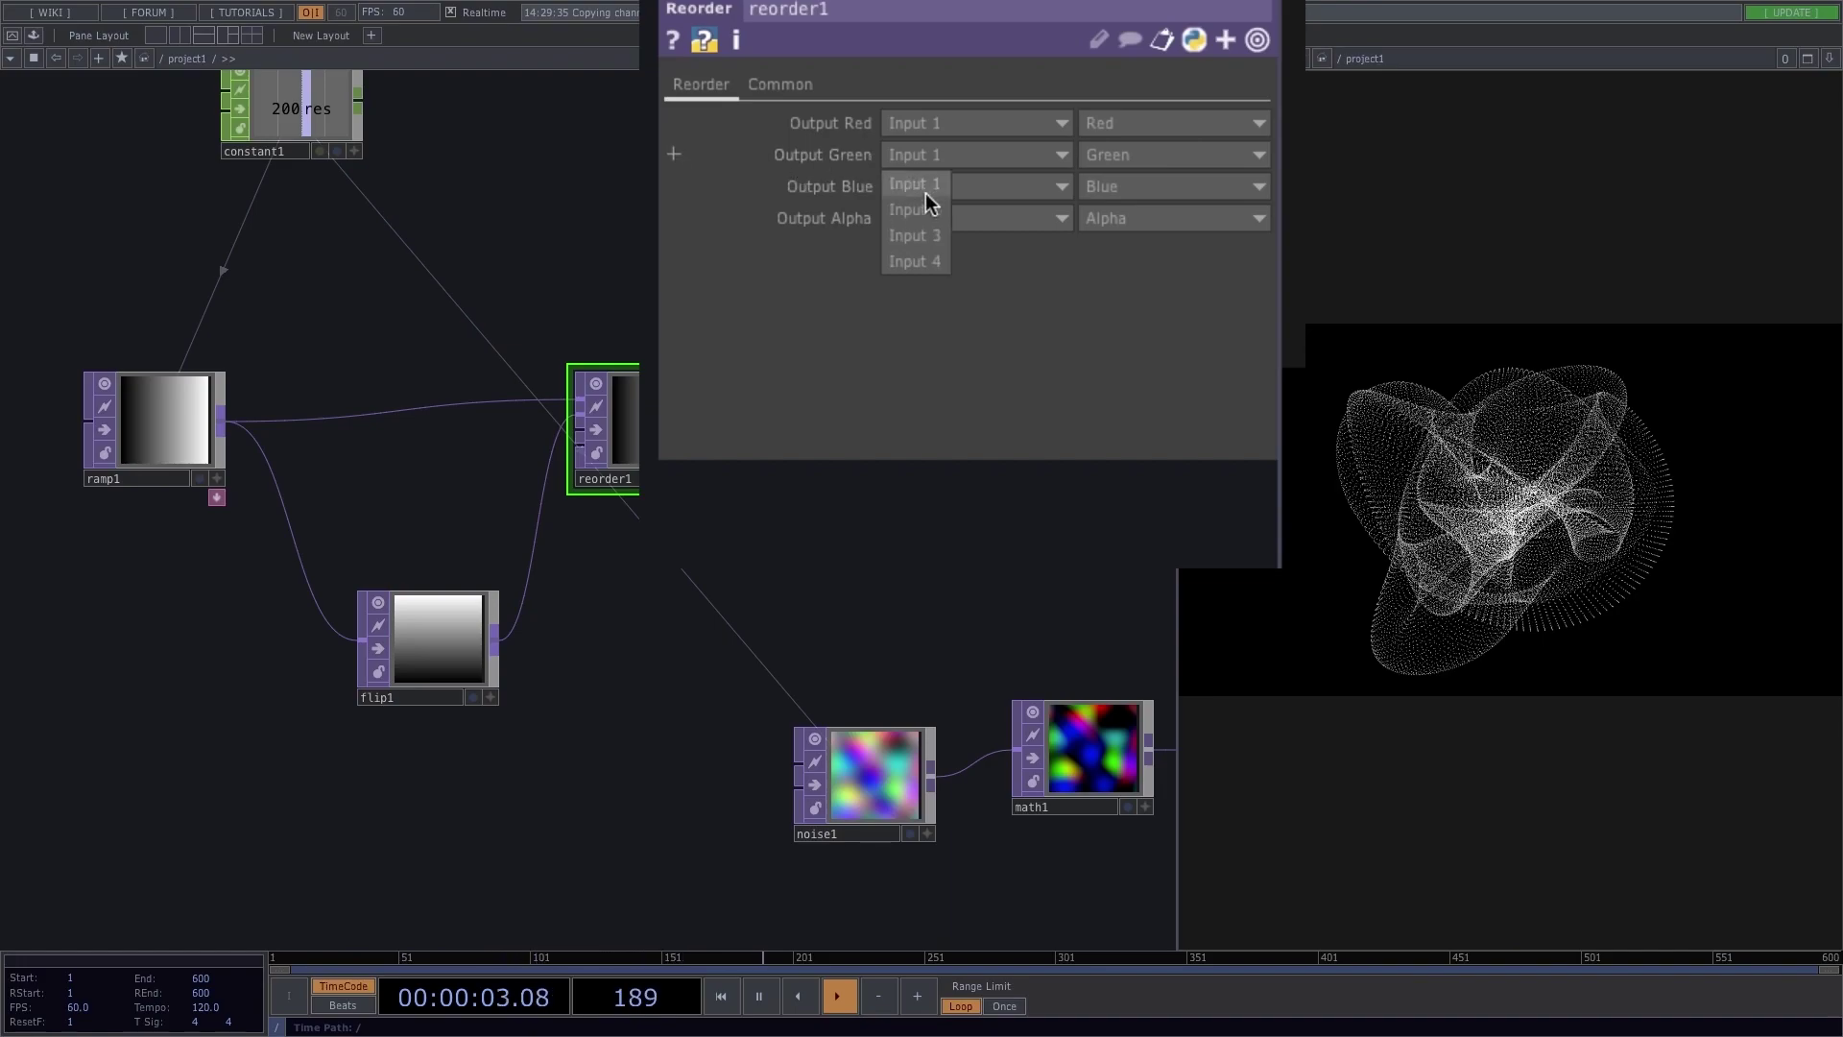
{"action": "left_click", "coordinate": [929, 215]}
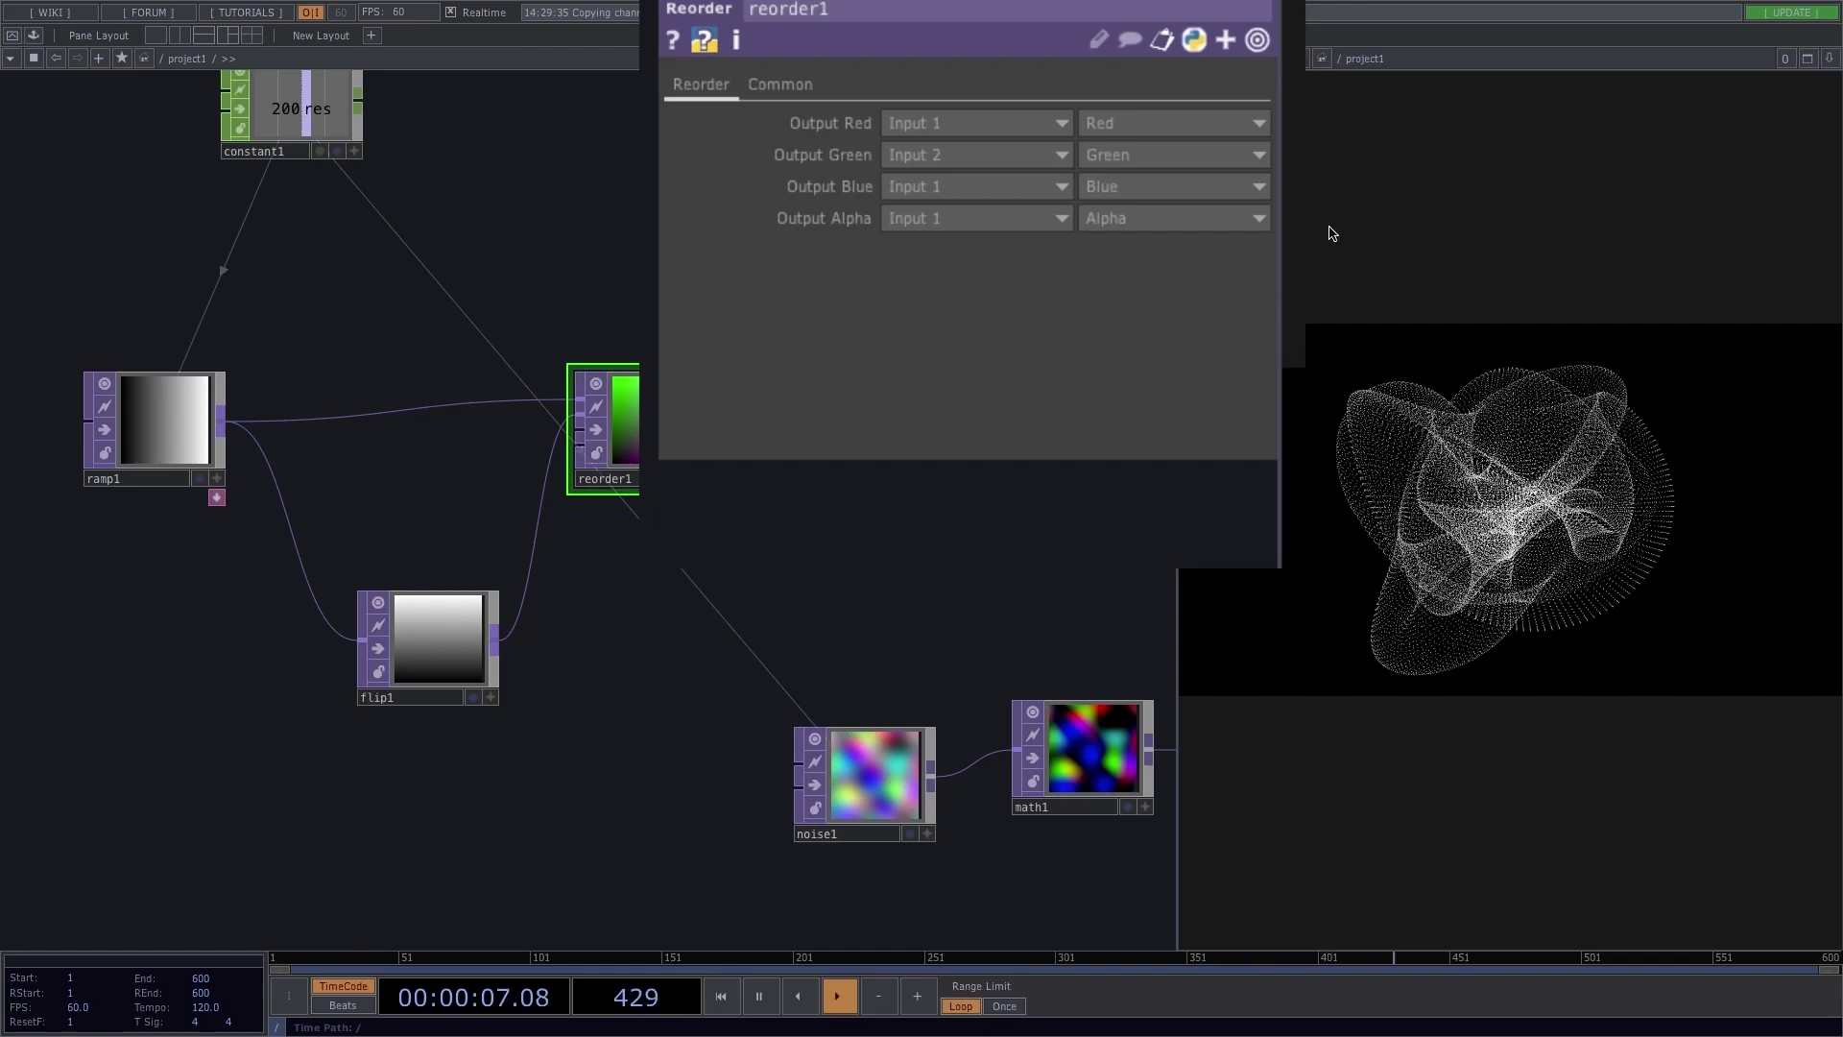
{"action": "left_click", "coordinate": [1194, 188]}
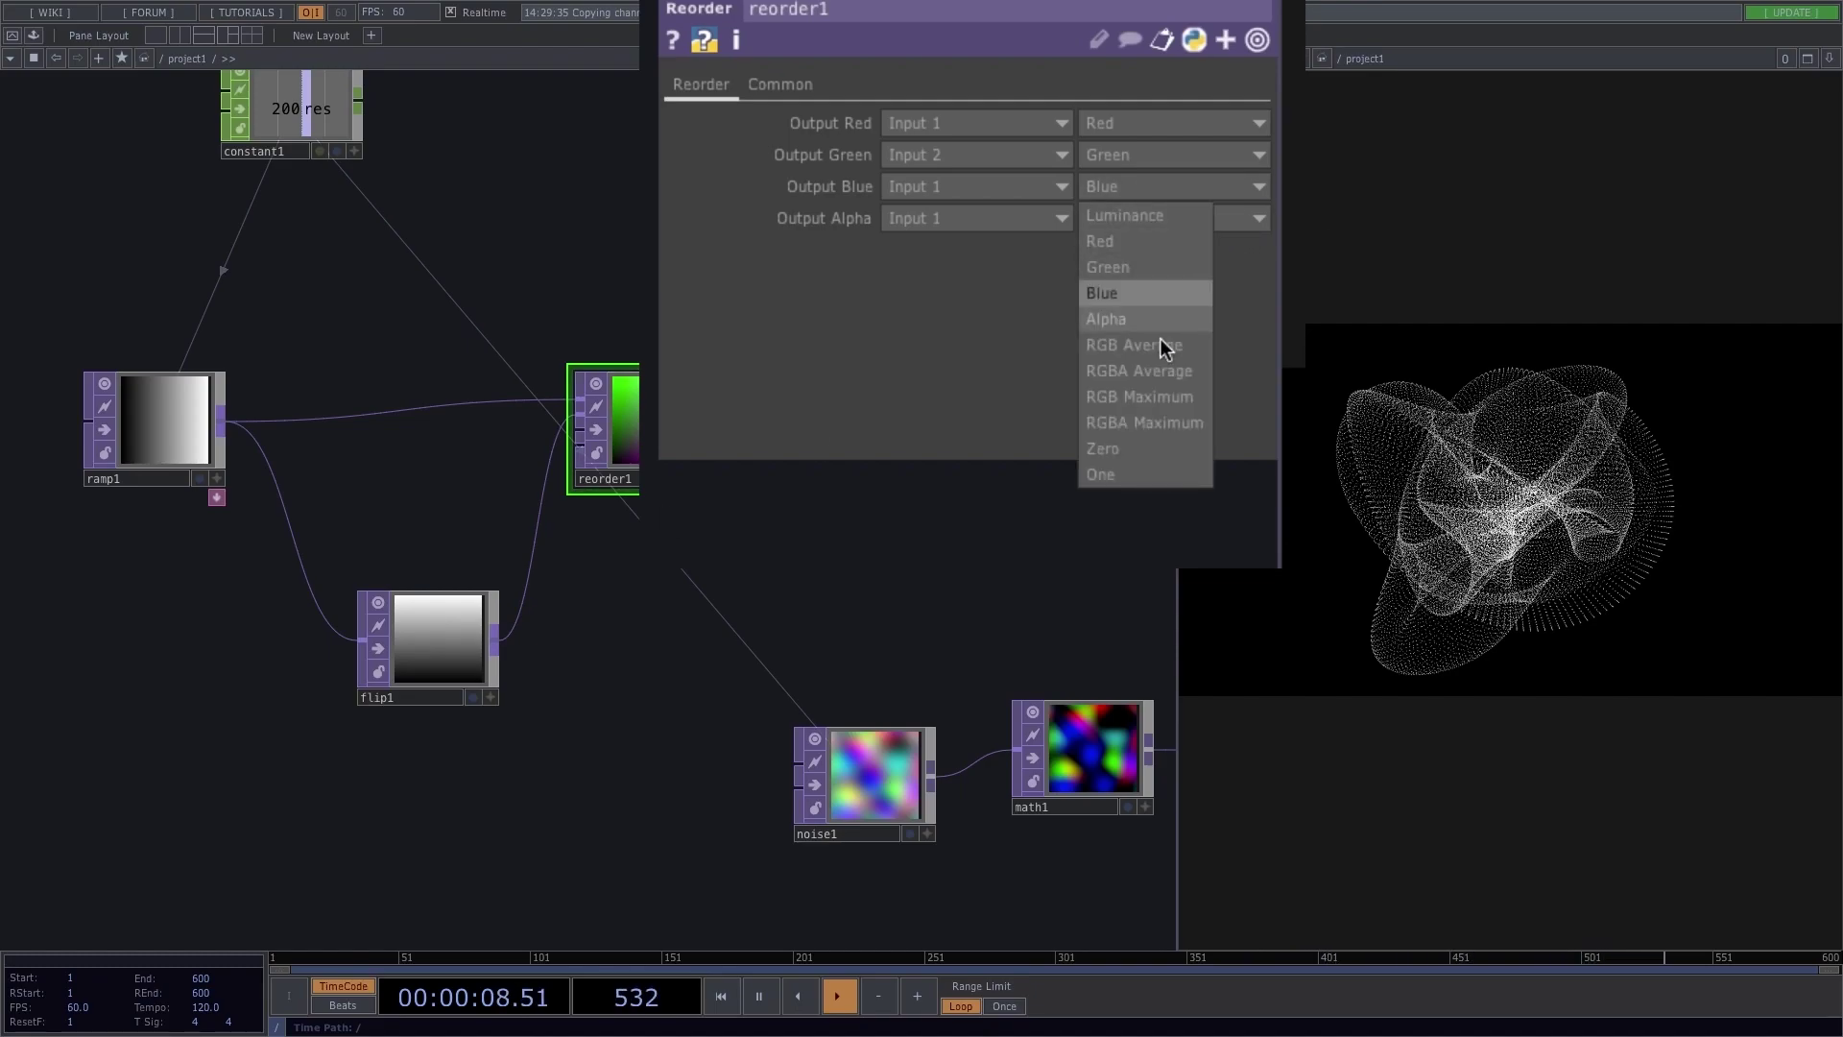
{"action": "left_click", "coordinate": [1156, 450]}
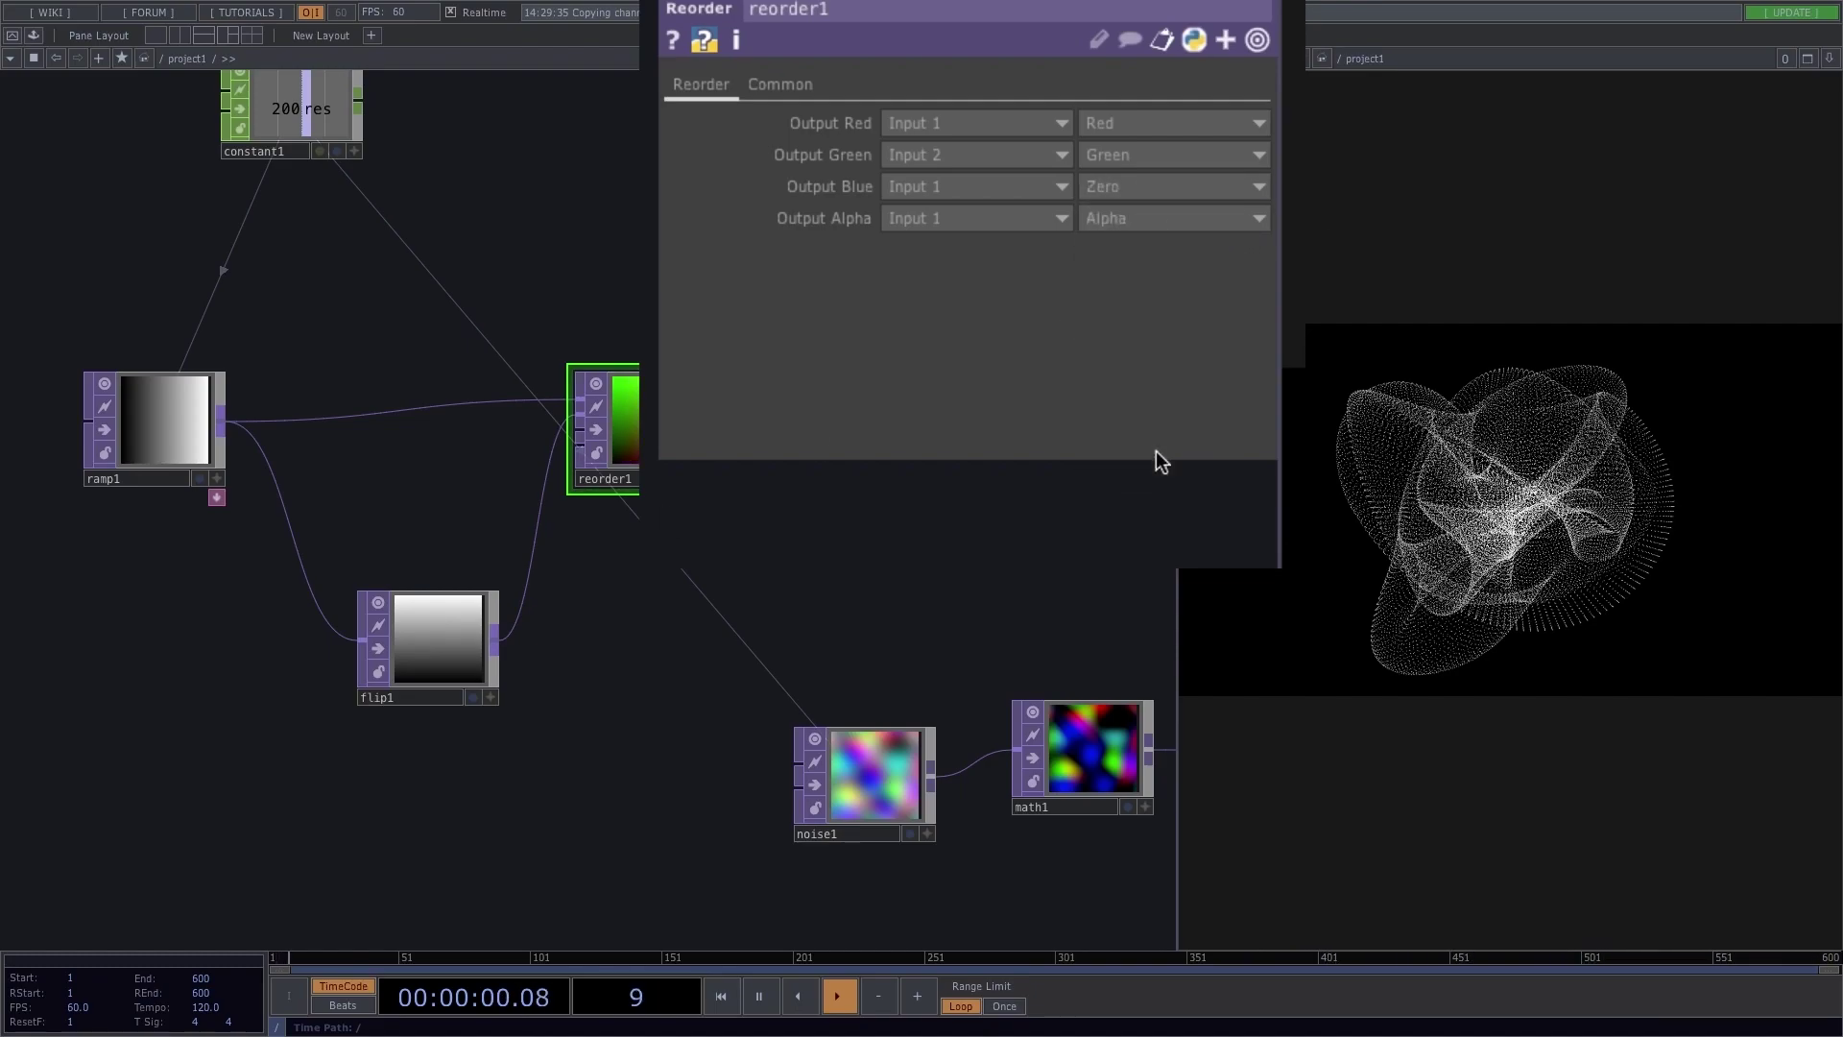
{"action": "left_click", "coordinate": [1122, 219]}
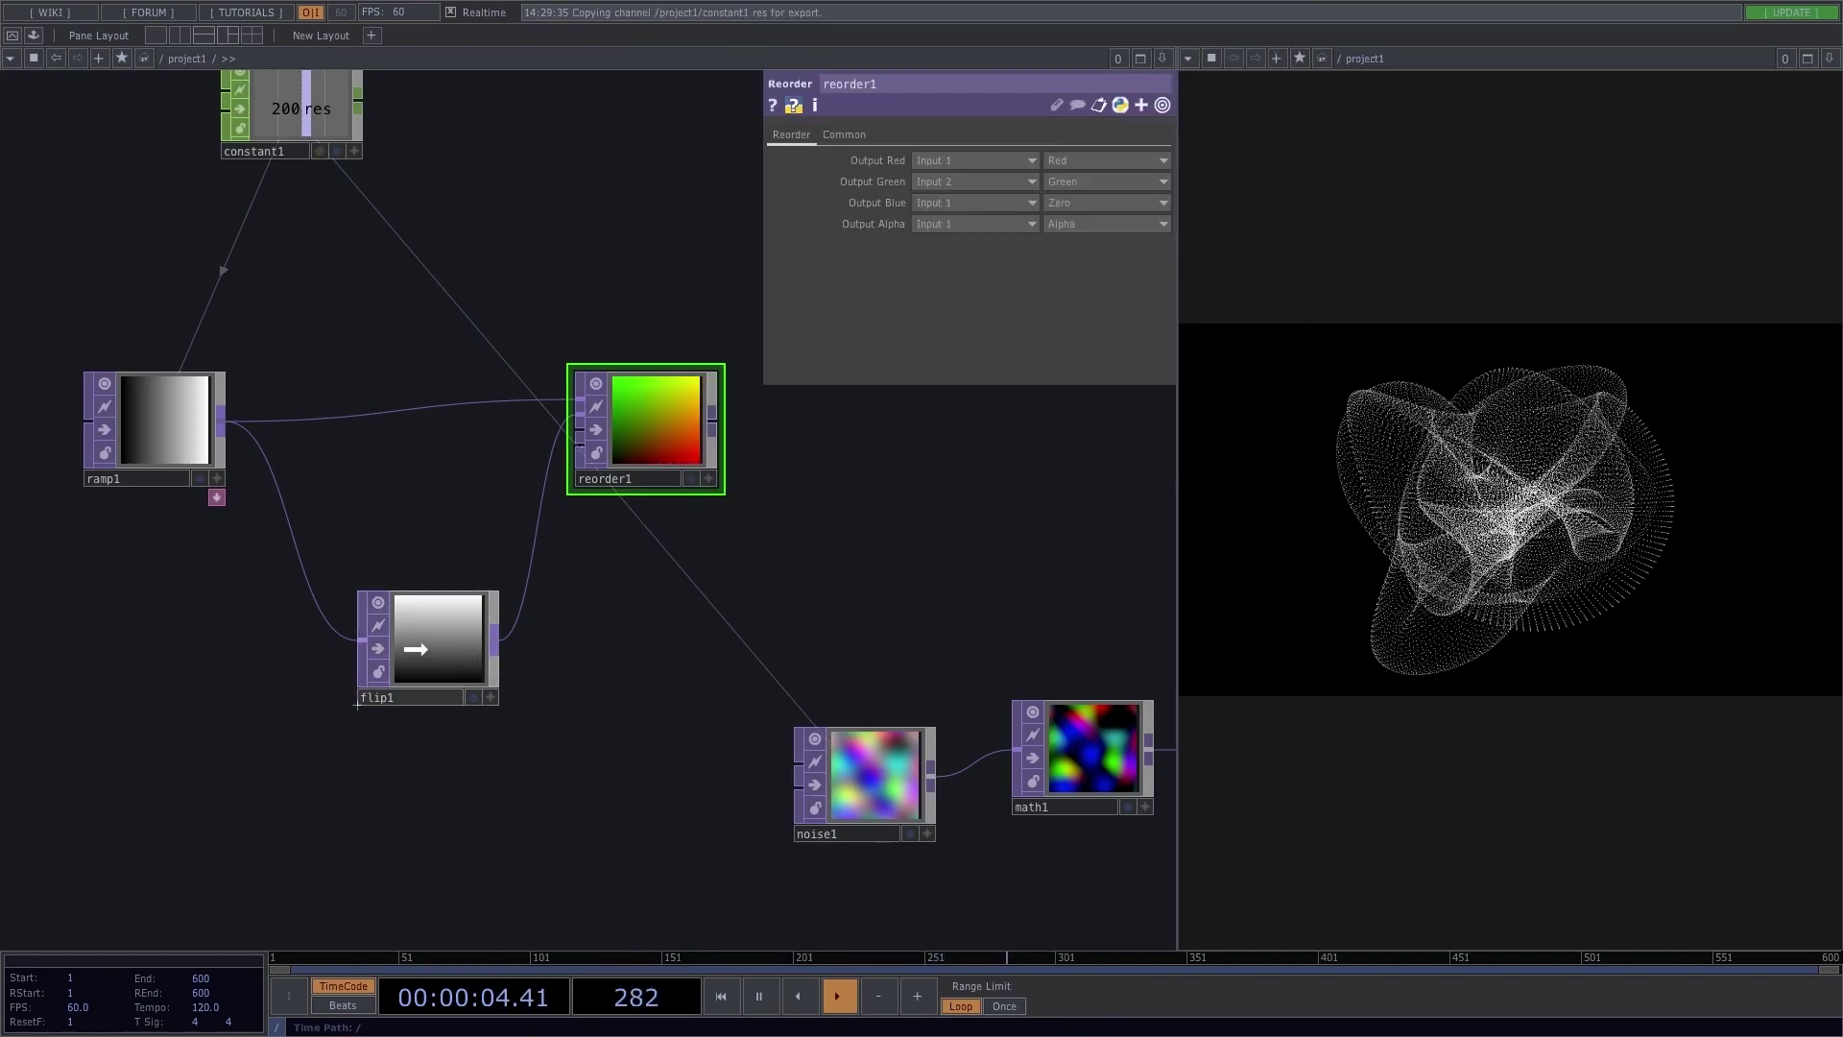
Step: Rename reorder1 to 'uvs'
{"action": "left_click_drag", "start_coordinate": [711, 559], "coordinate": [493, 589]}
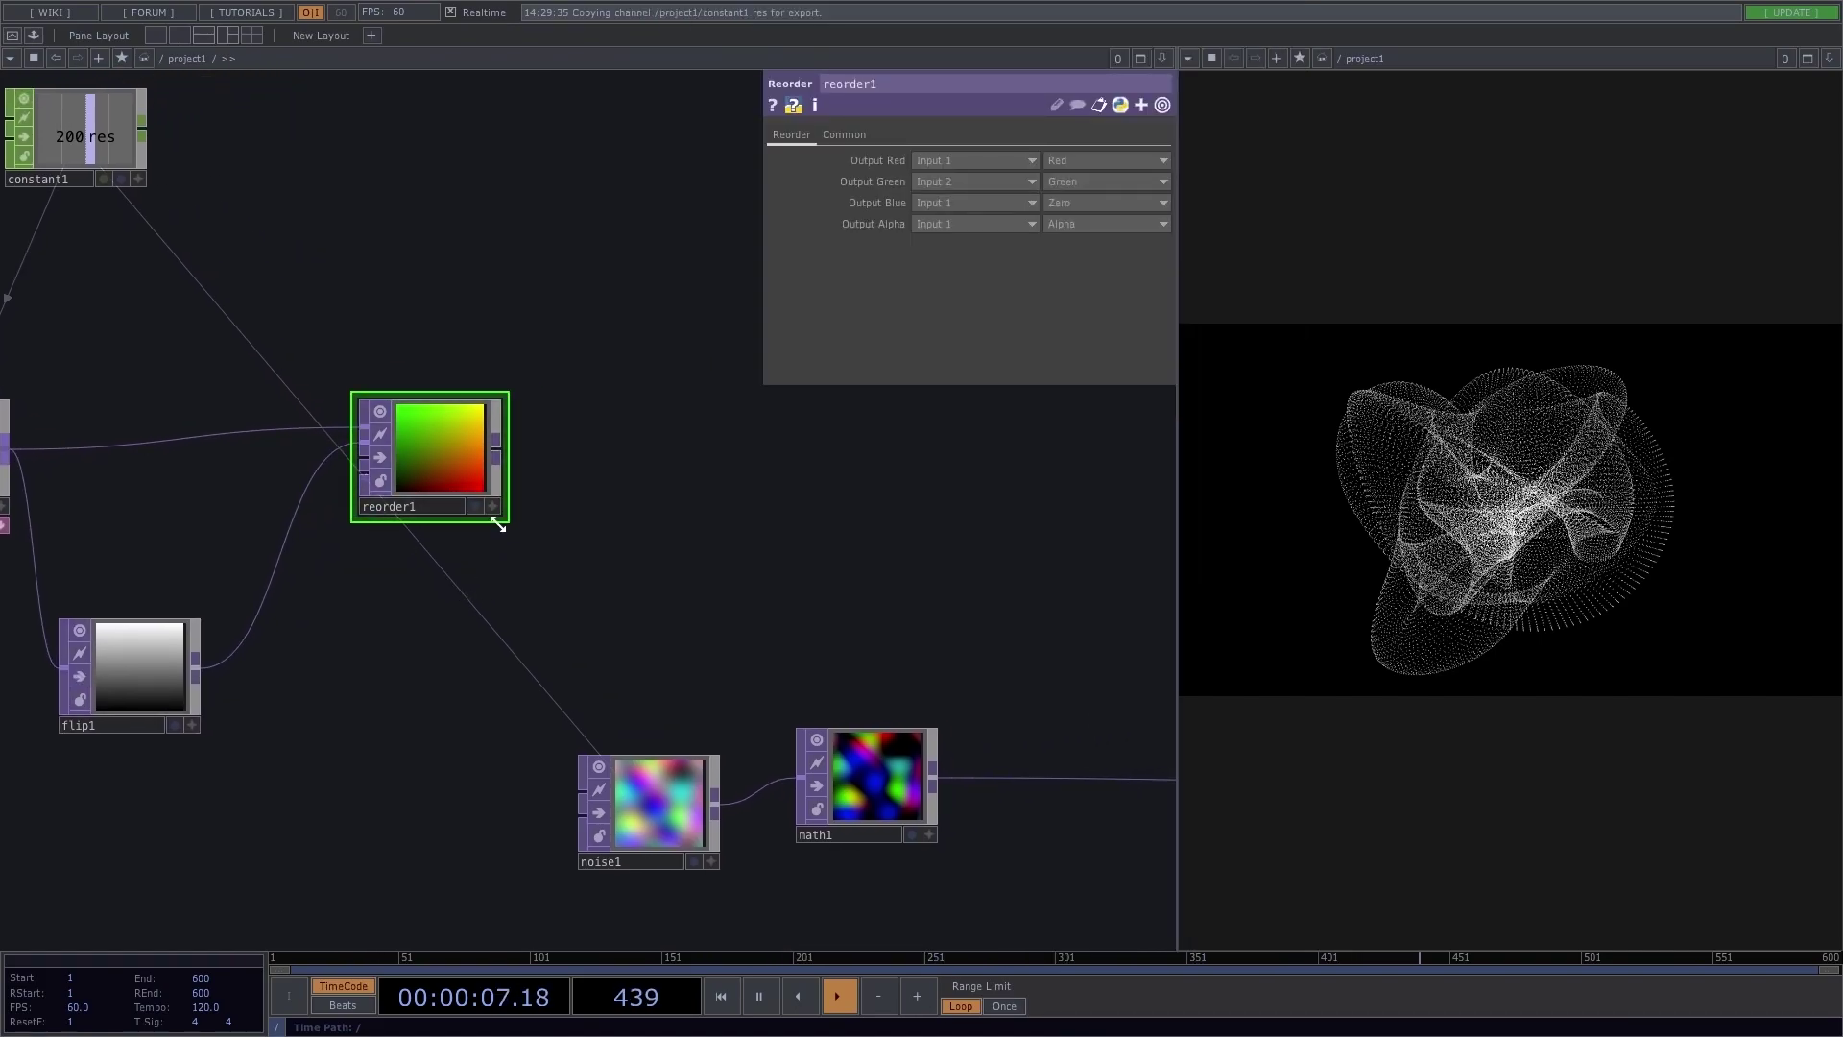
{"action": "scroll", "coordinate": [451, 504], "scroll_direction": "up", "scroll_amount": 3}
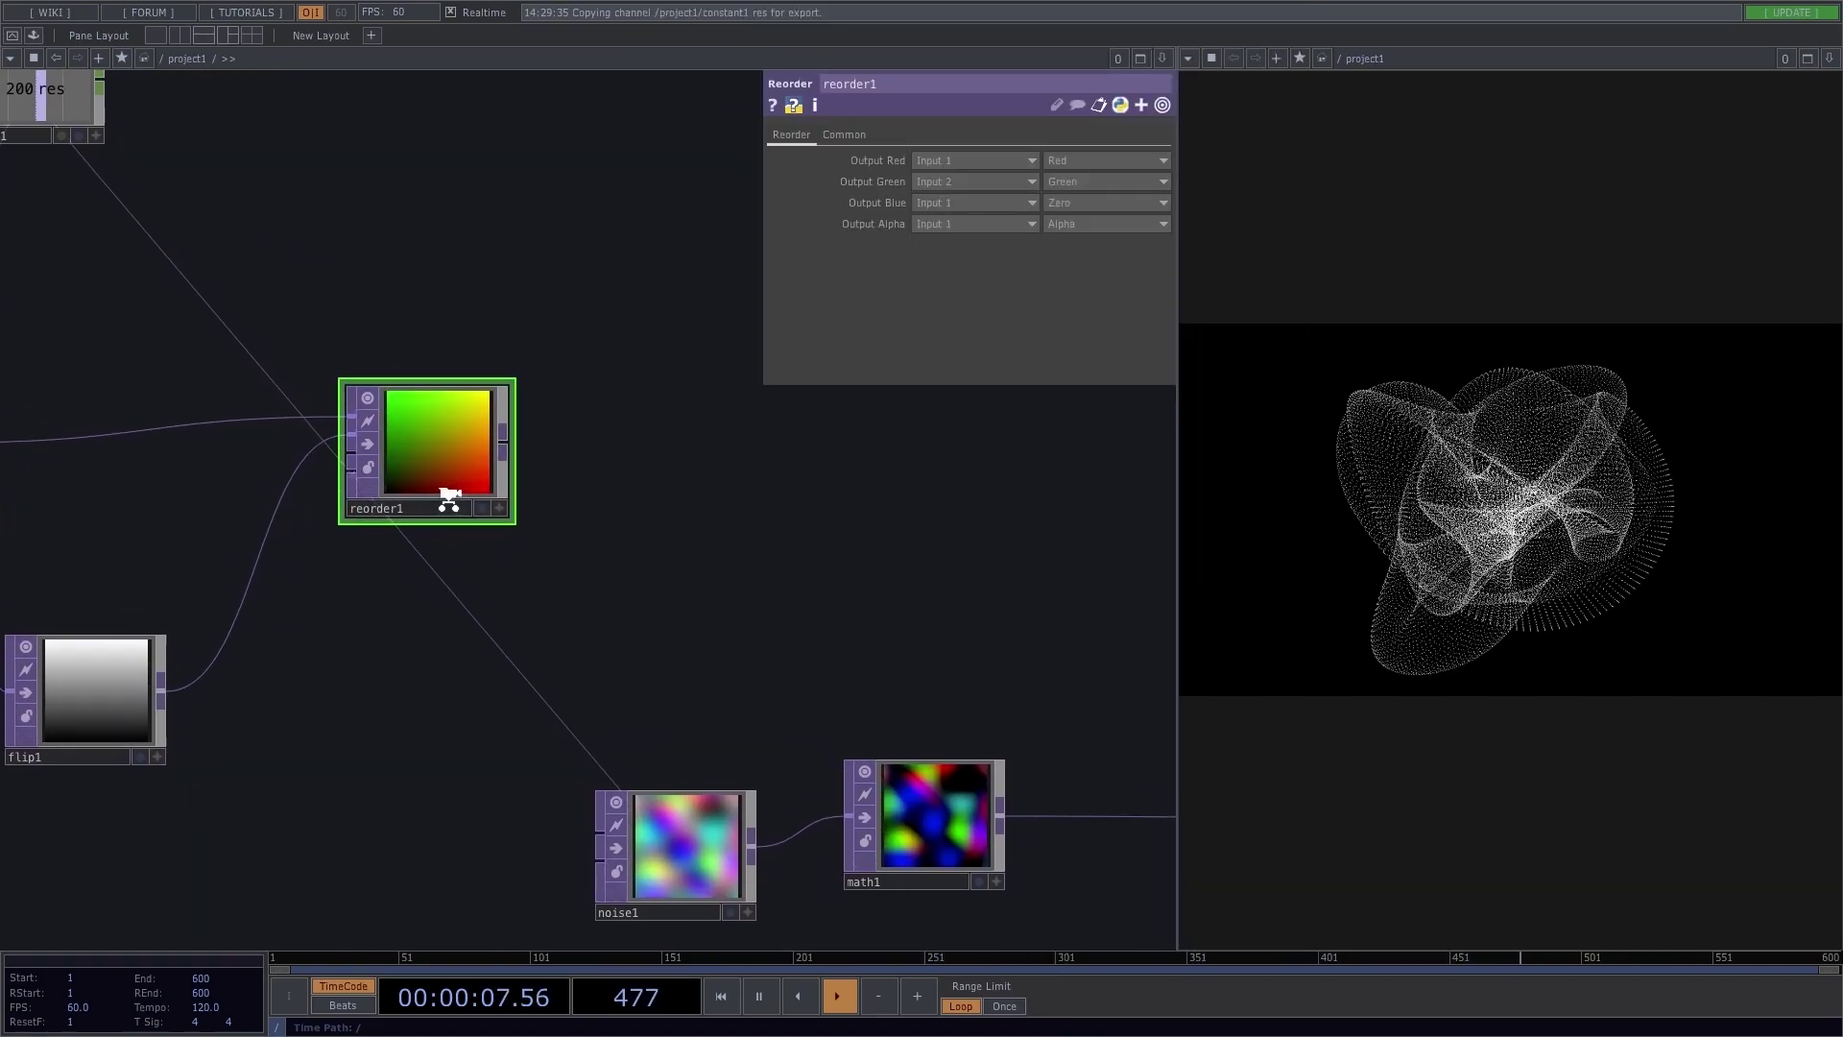
{"action": "left_click", "coordinate": [384, 513]}
{"action": "type", "text": "uvs"}
{"action": "key", "text": "Return"}
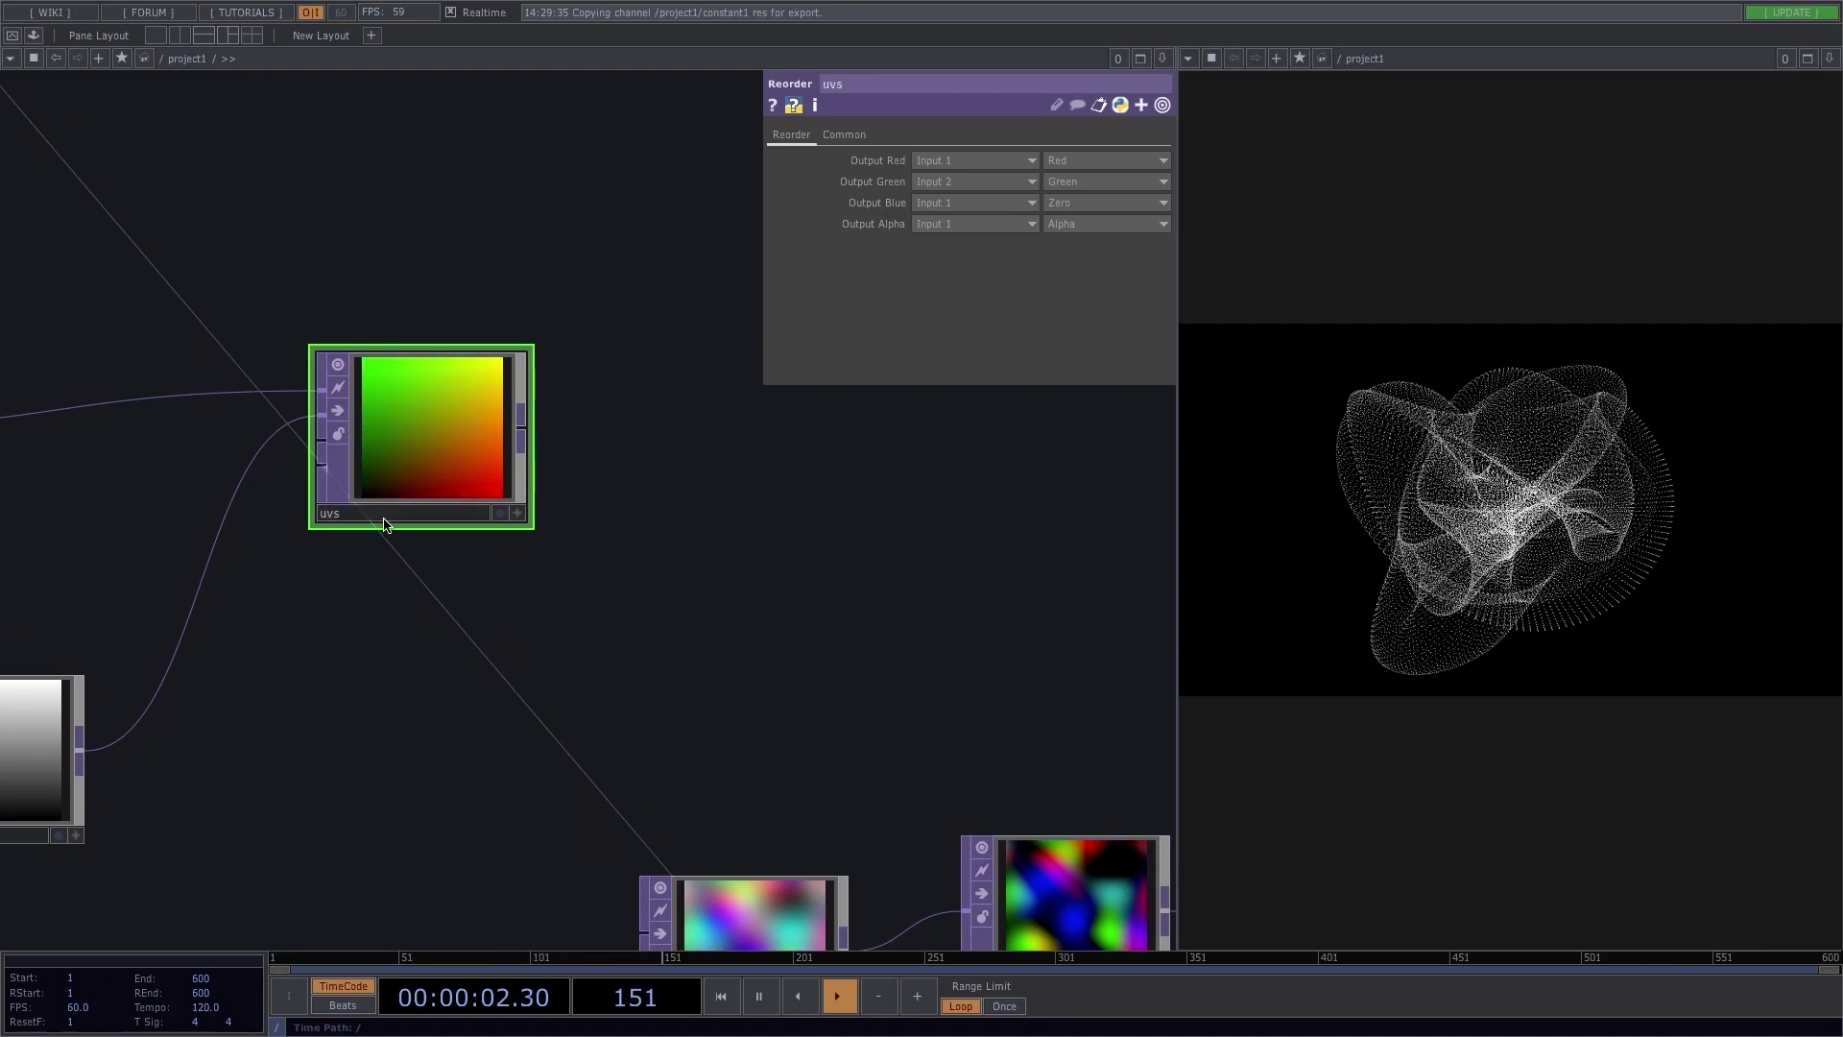
Step: Add null1 after uvs and wire it into the connection math1 was feeding
{"action": "scroll", "coordinate": [383, 506], "scroll_direction": "down", "scroll_amount": 3}
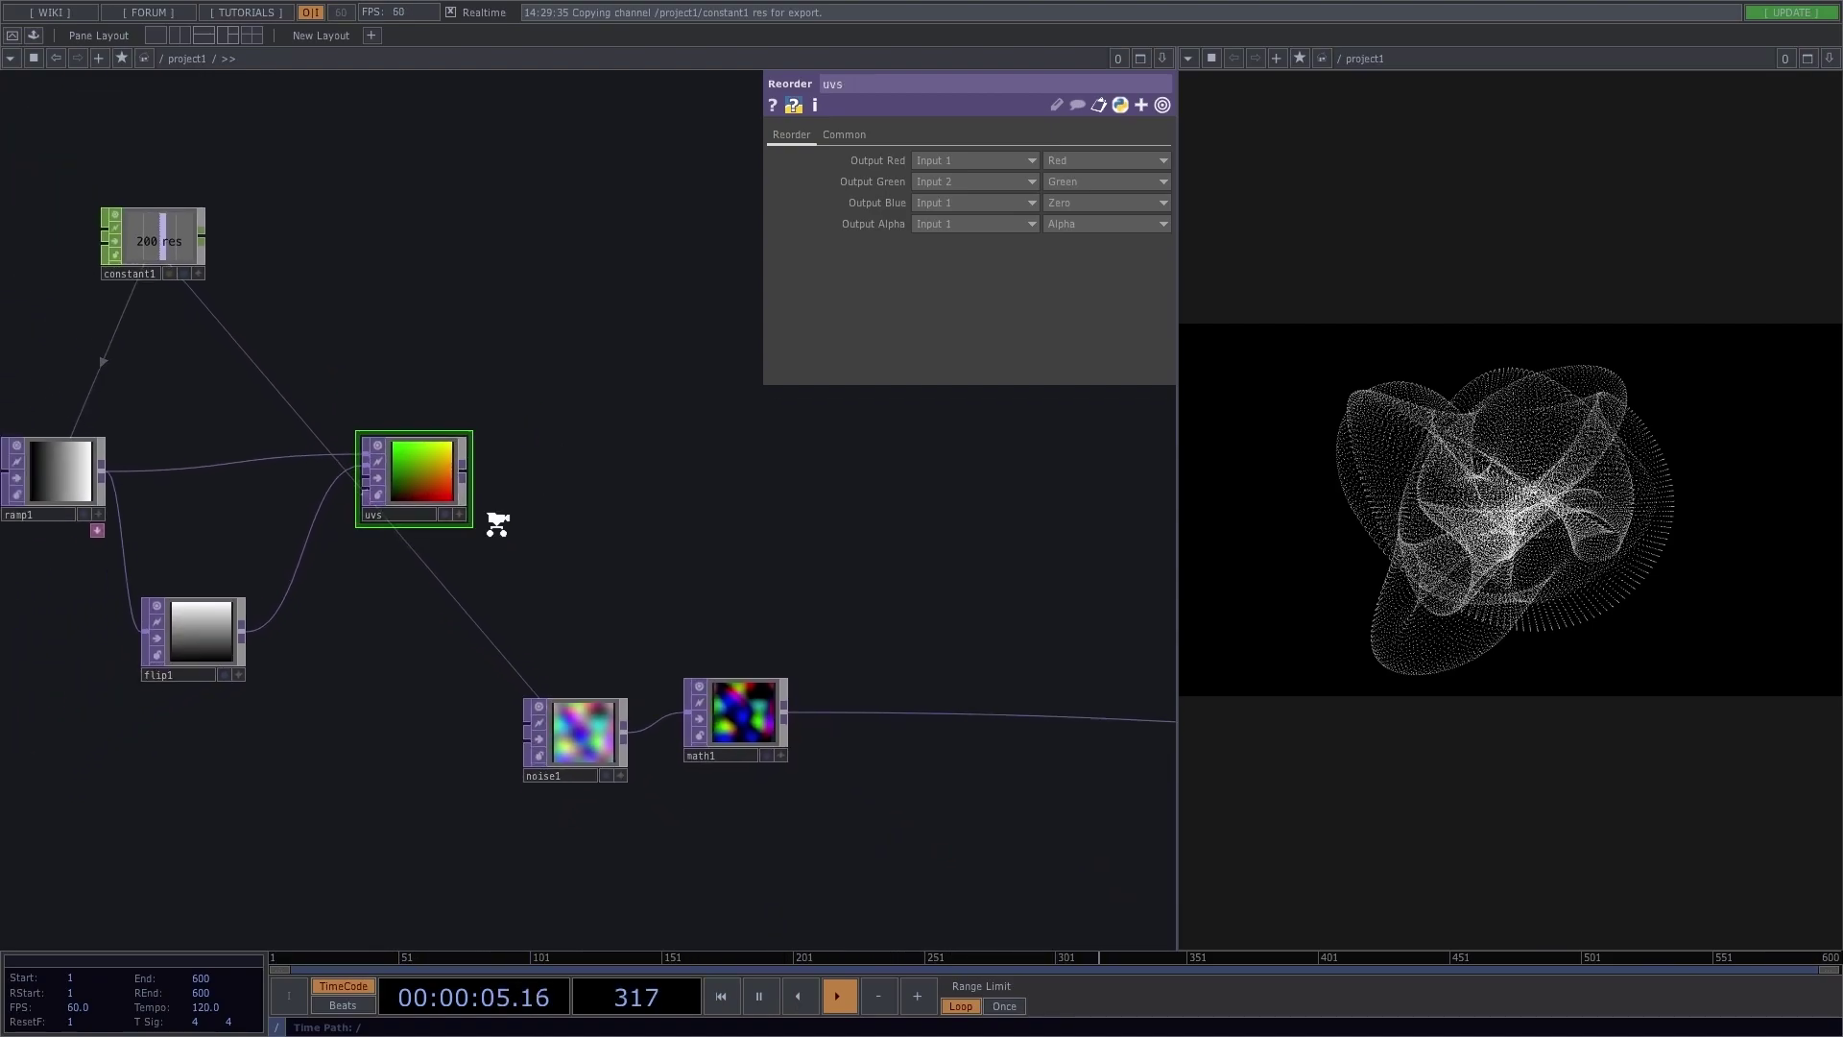
{"action": "left_click_drag", "start_coordinate": [497, 523], "coordinate": [357, 557]}
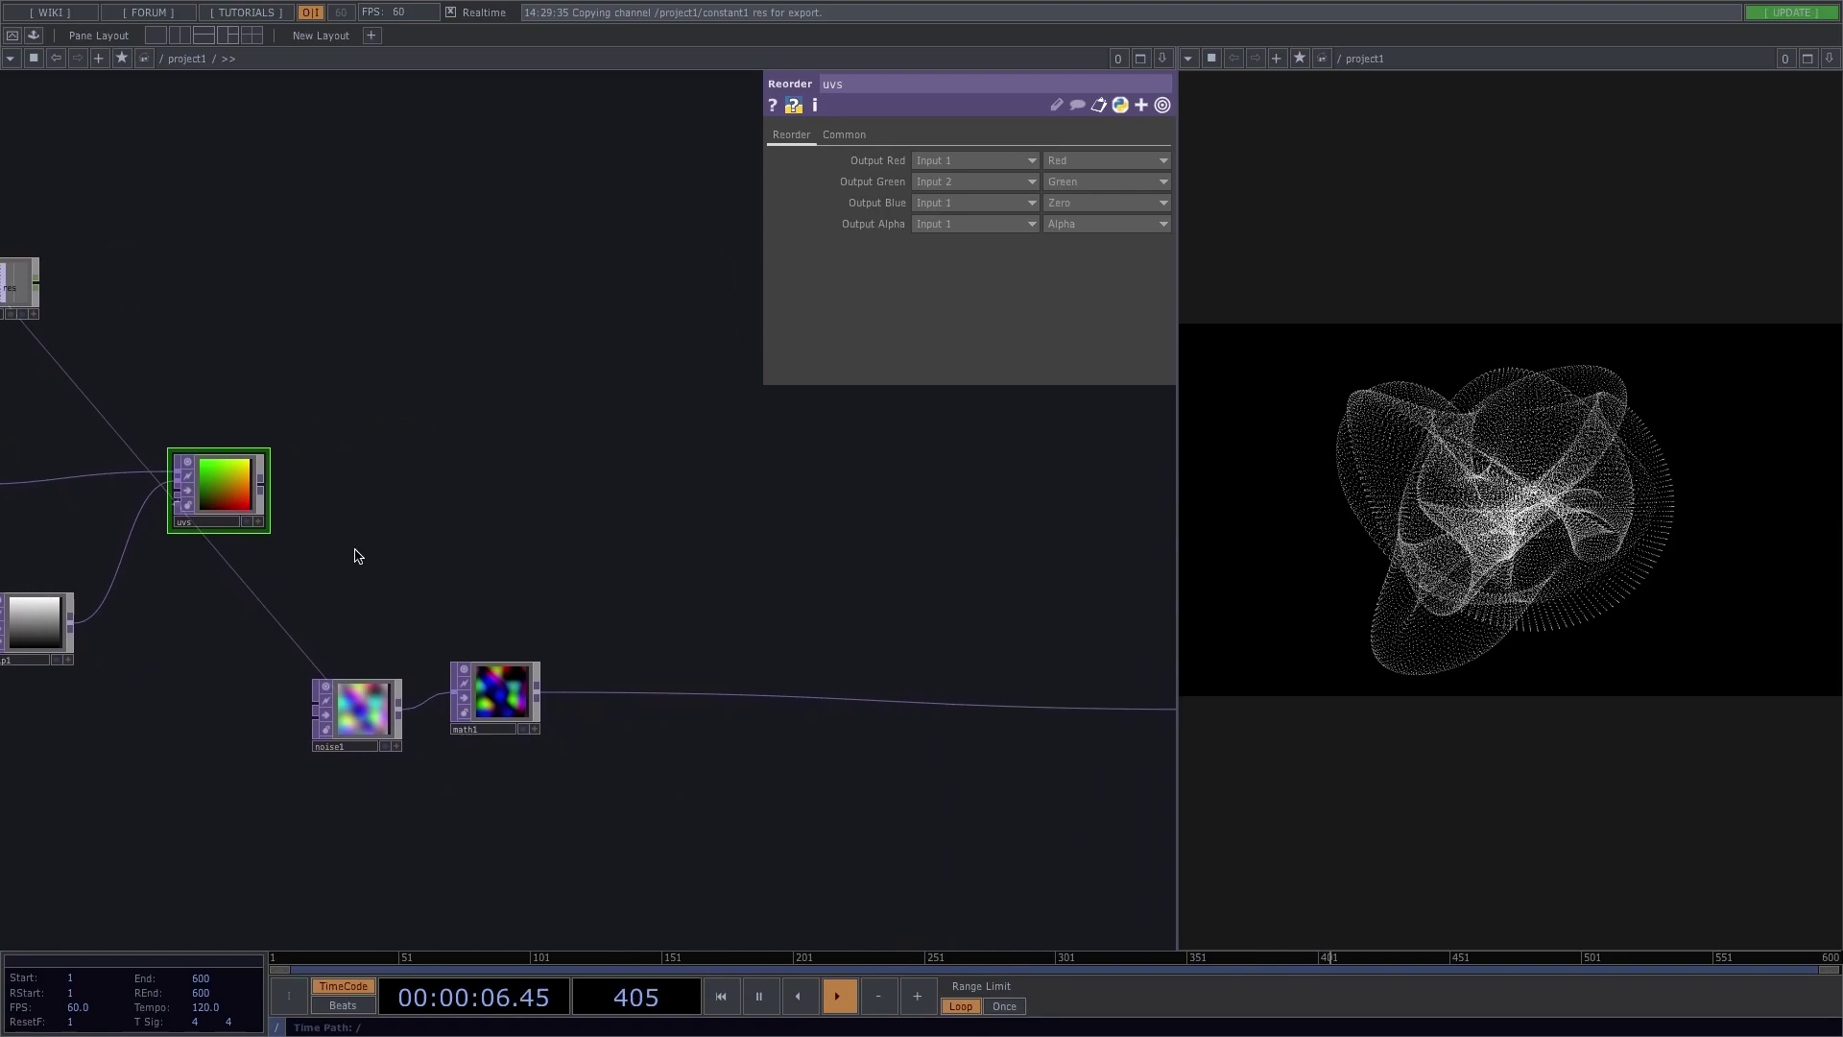
{"action": "right_click", "coordinate": [268, 492]}
{"action": "left_click", "coordinate": [268, 486]}
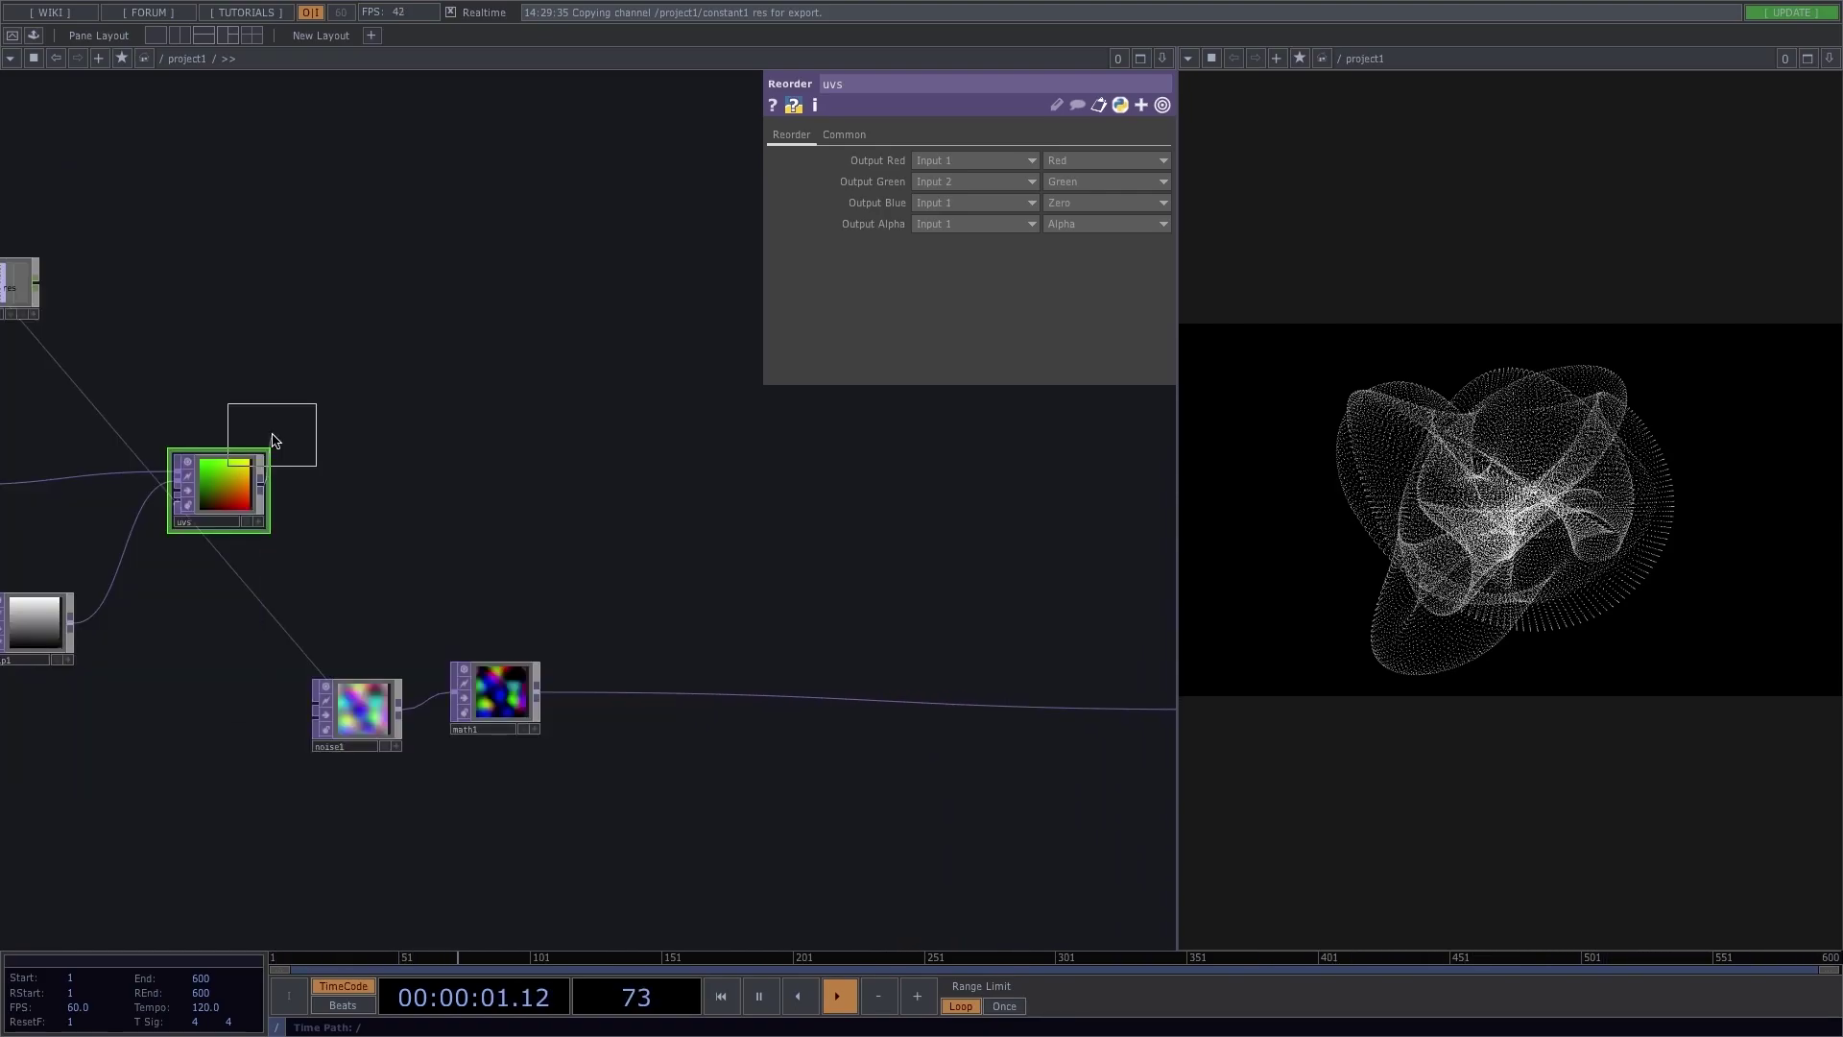
{"action": "left_click", "coordinate": [507, 487]}
{"action": "left_click_drag", "start_coordinate": [556, 468], "coordinate": [648, 693]}
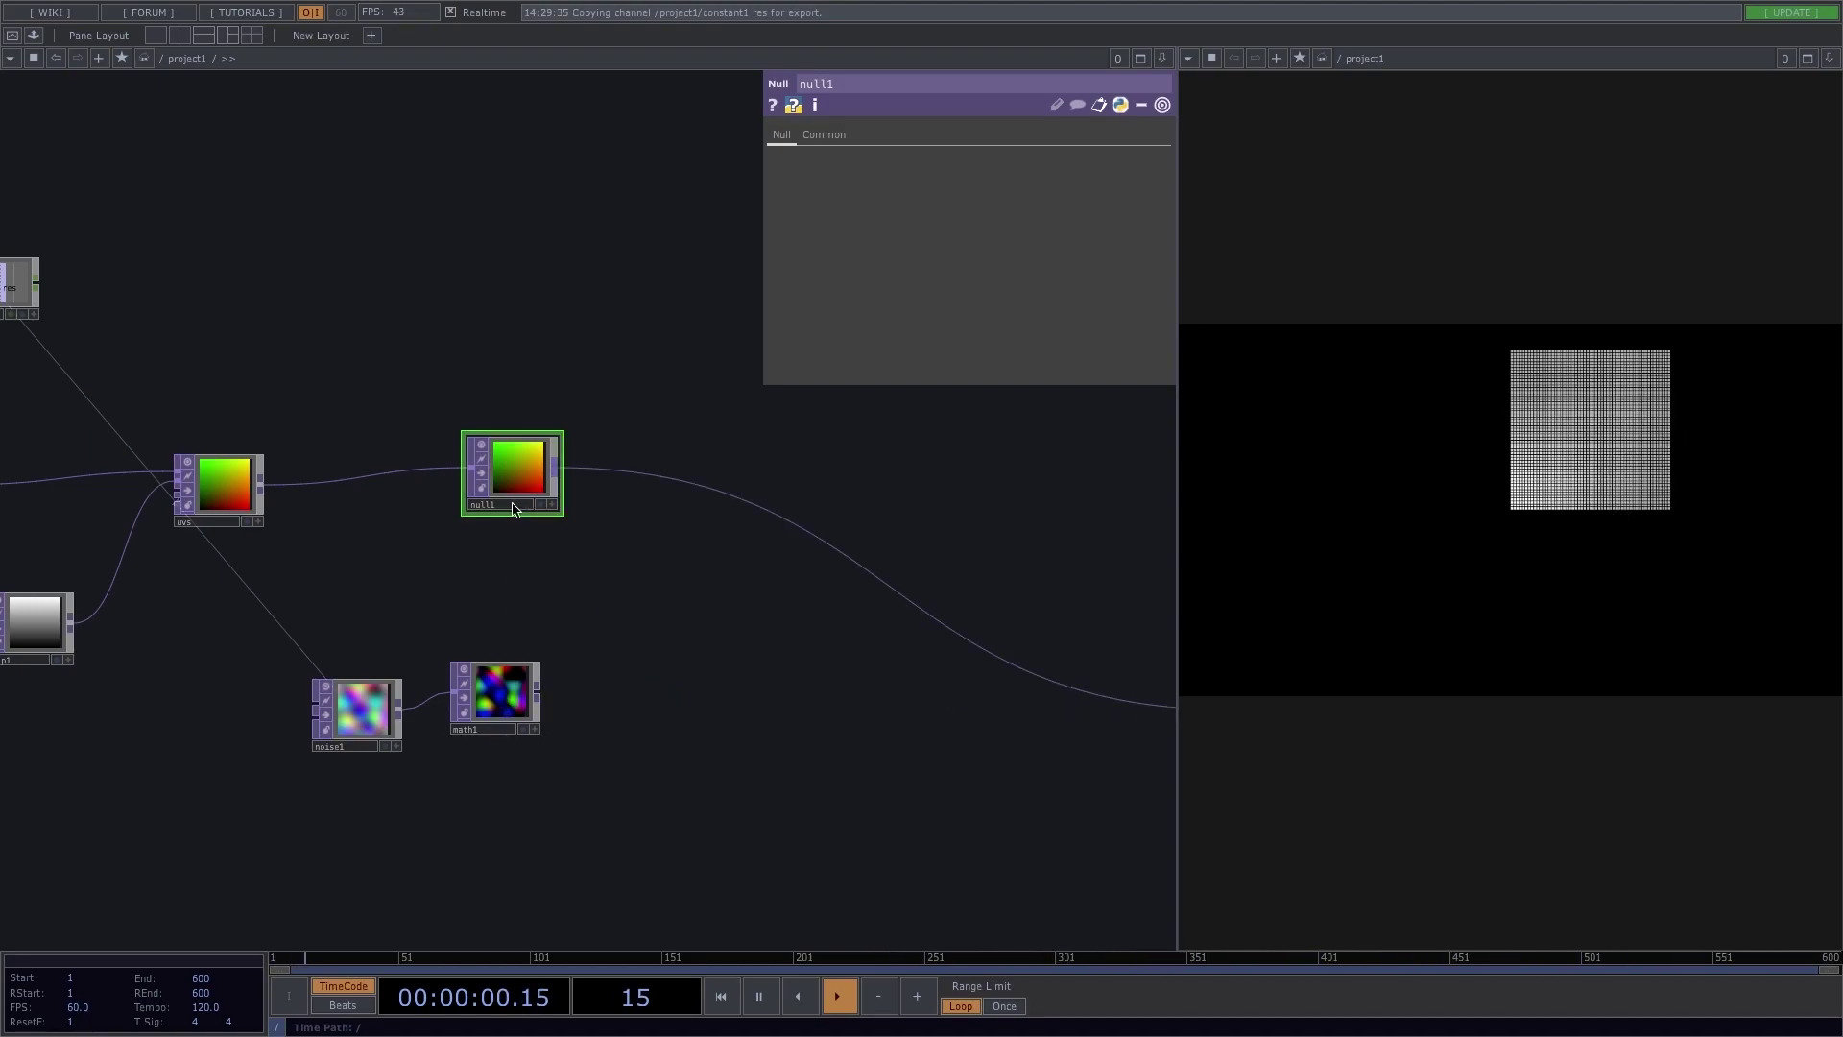
Step: Set ramp1's pixel format to 32-bit float (RGBA)
{"action": "middle_click_drag", "start_coordinate": [323, 592], "coordinate": [443, 563]}
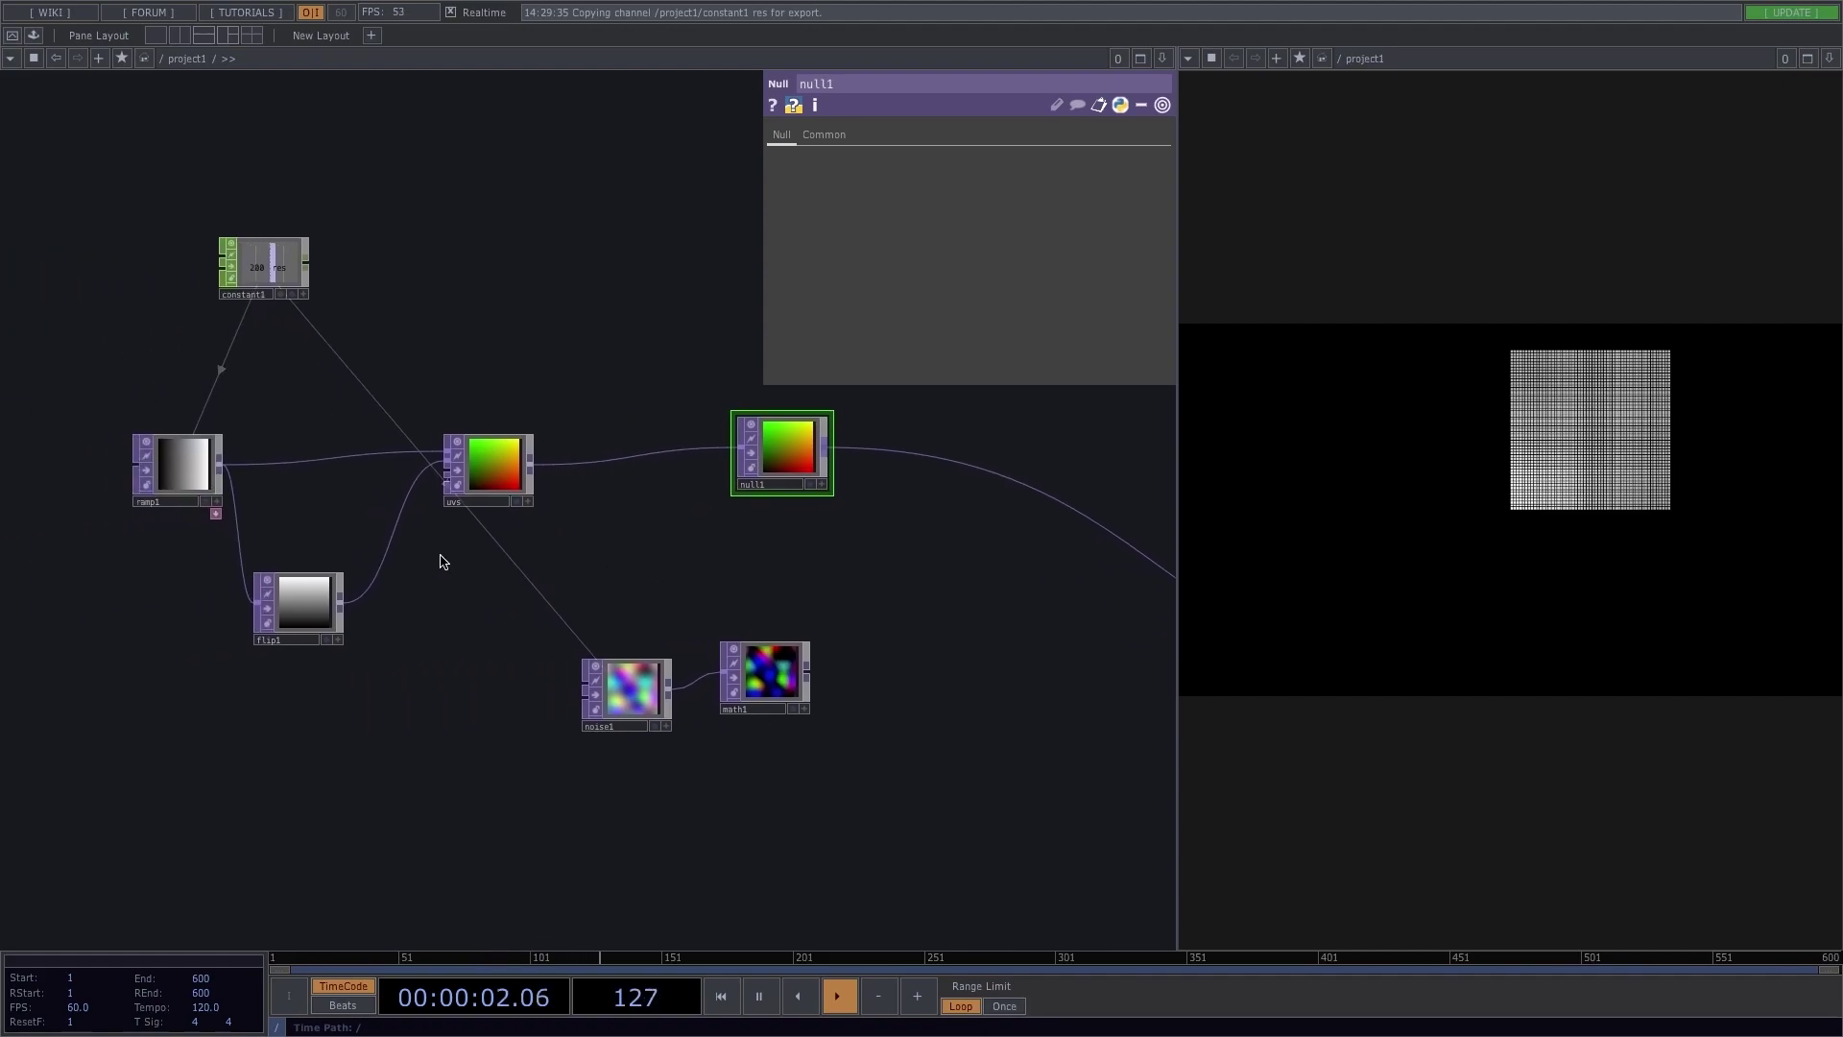
{"action": "left_click", "coordinate": [190, 472]}
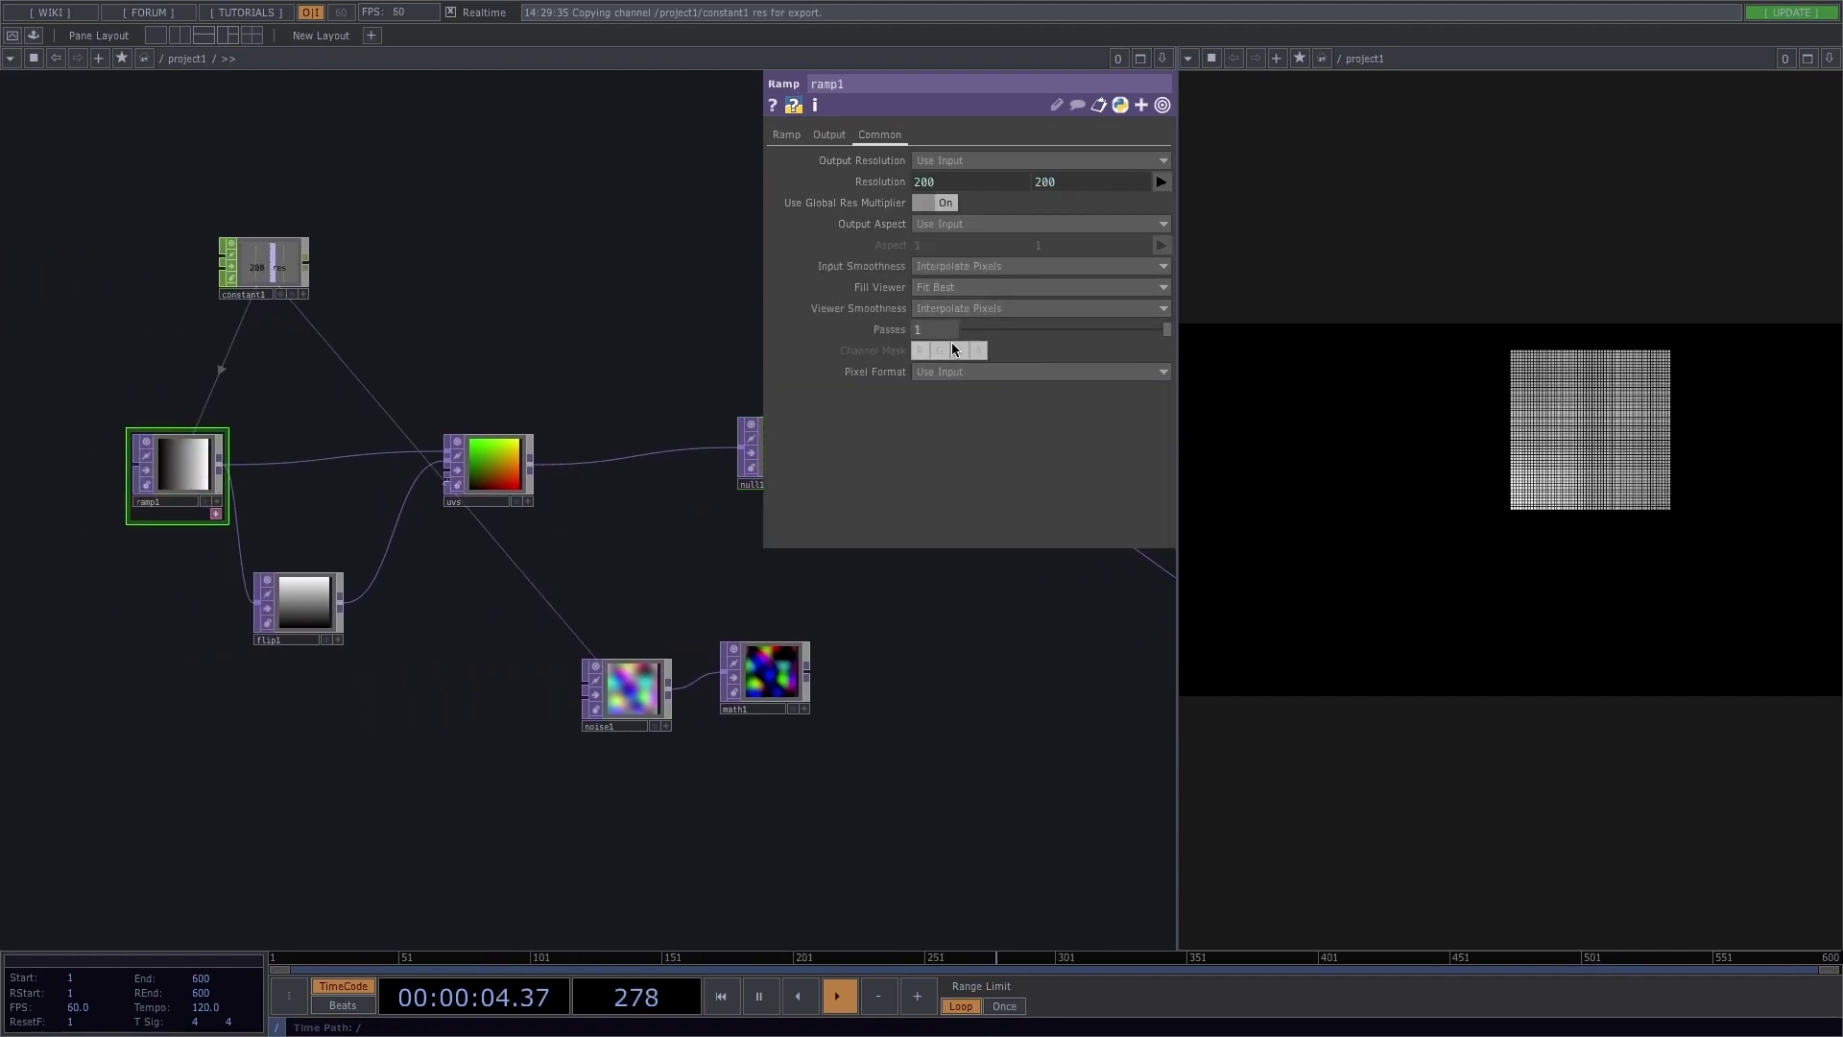
{"action": "left_click", "coordinate": [936, 372]}
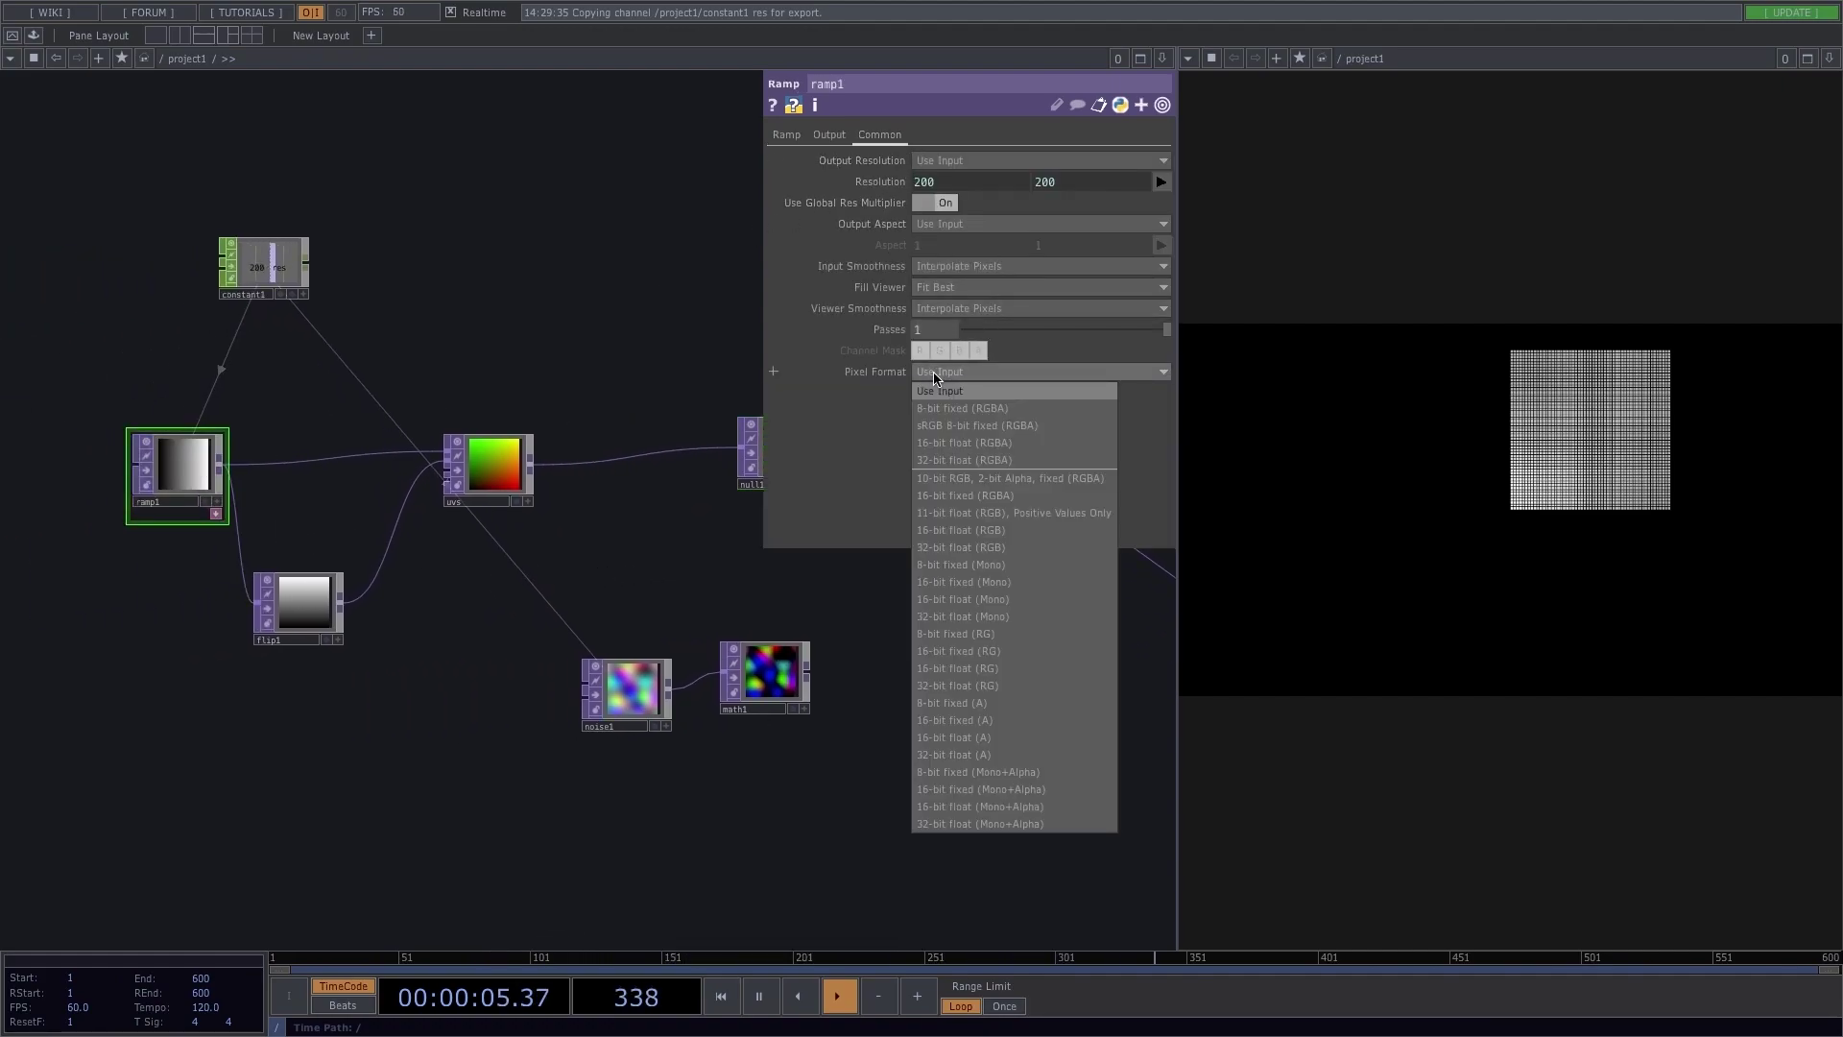
{"action": "left_click", "coordinate": [981, 461]}
Step: Reposition math1 and wire null1's output into it
{"action": "left_click_drag", "start_coordinate": [670, 567], "coordinate": [378, 576]}
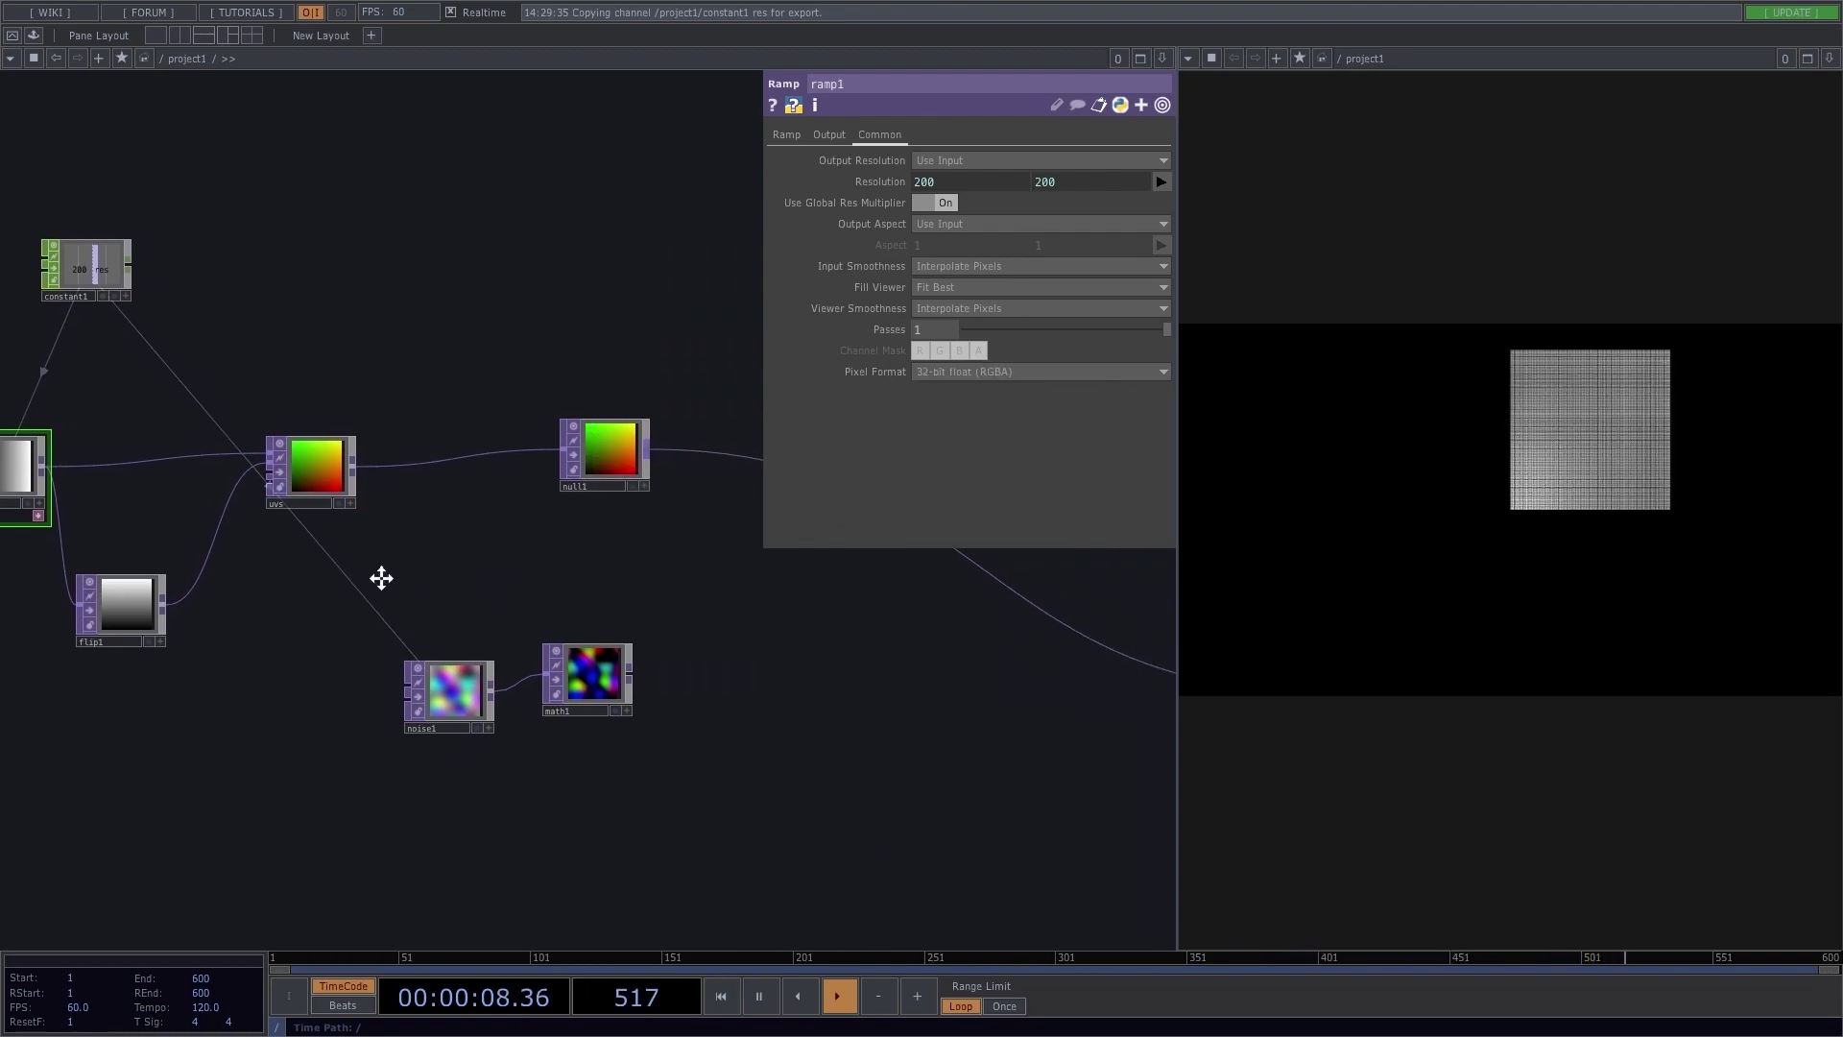
{"action": "left_click_drag", "start_coordinate": [460, 675], "coordinate": [771, 706]}
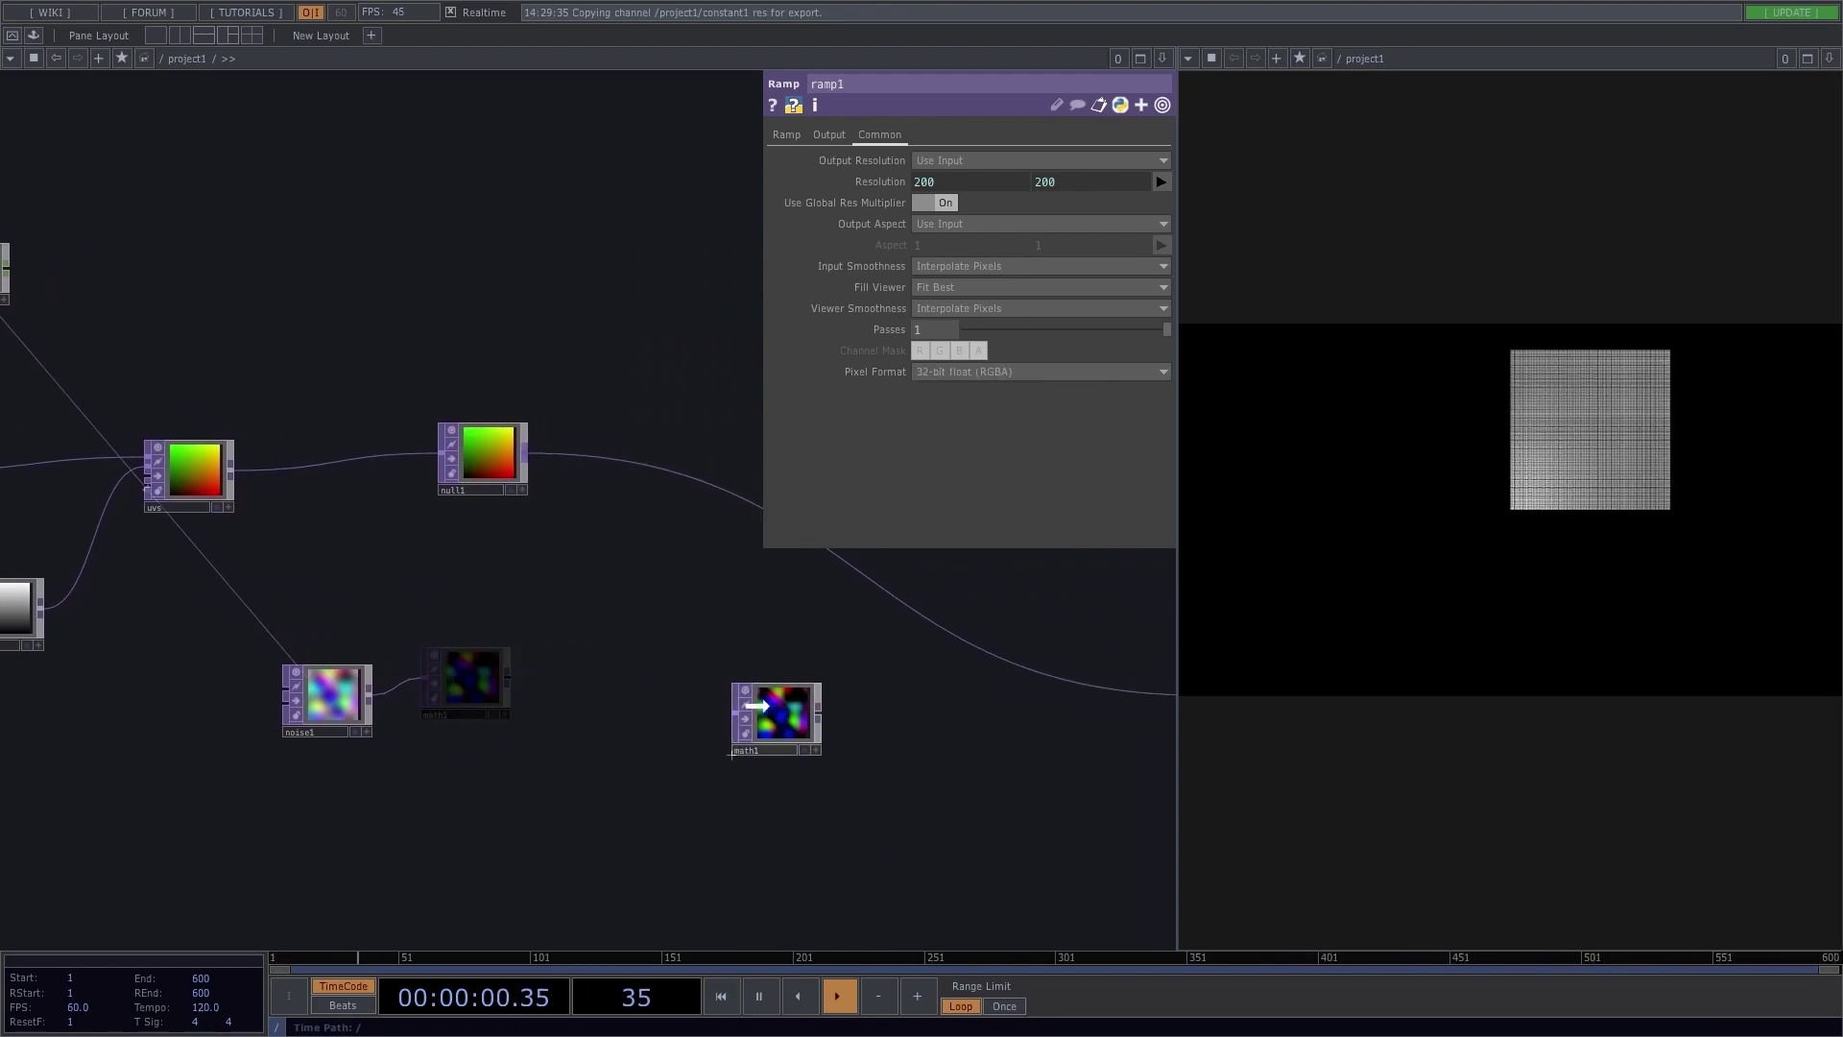
{"action": "left_click_drag", "start_coordinate": [531, 459], "coordinate": [970, 646]}
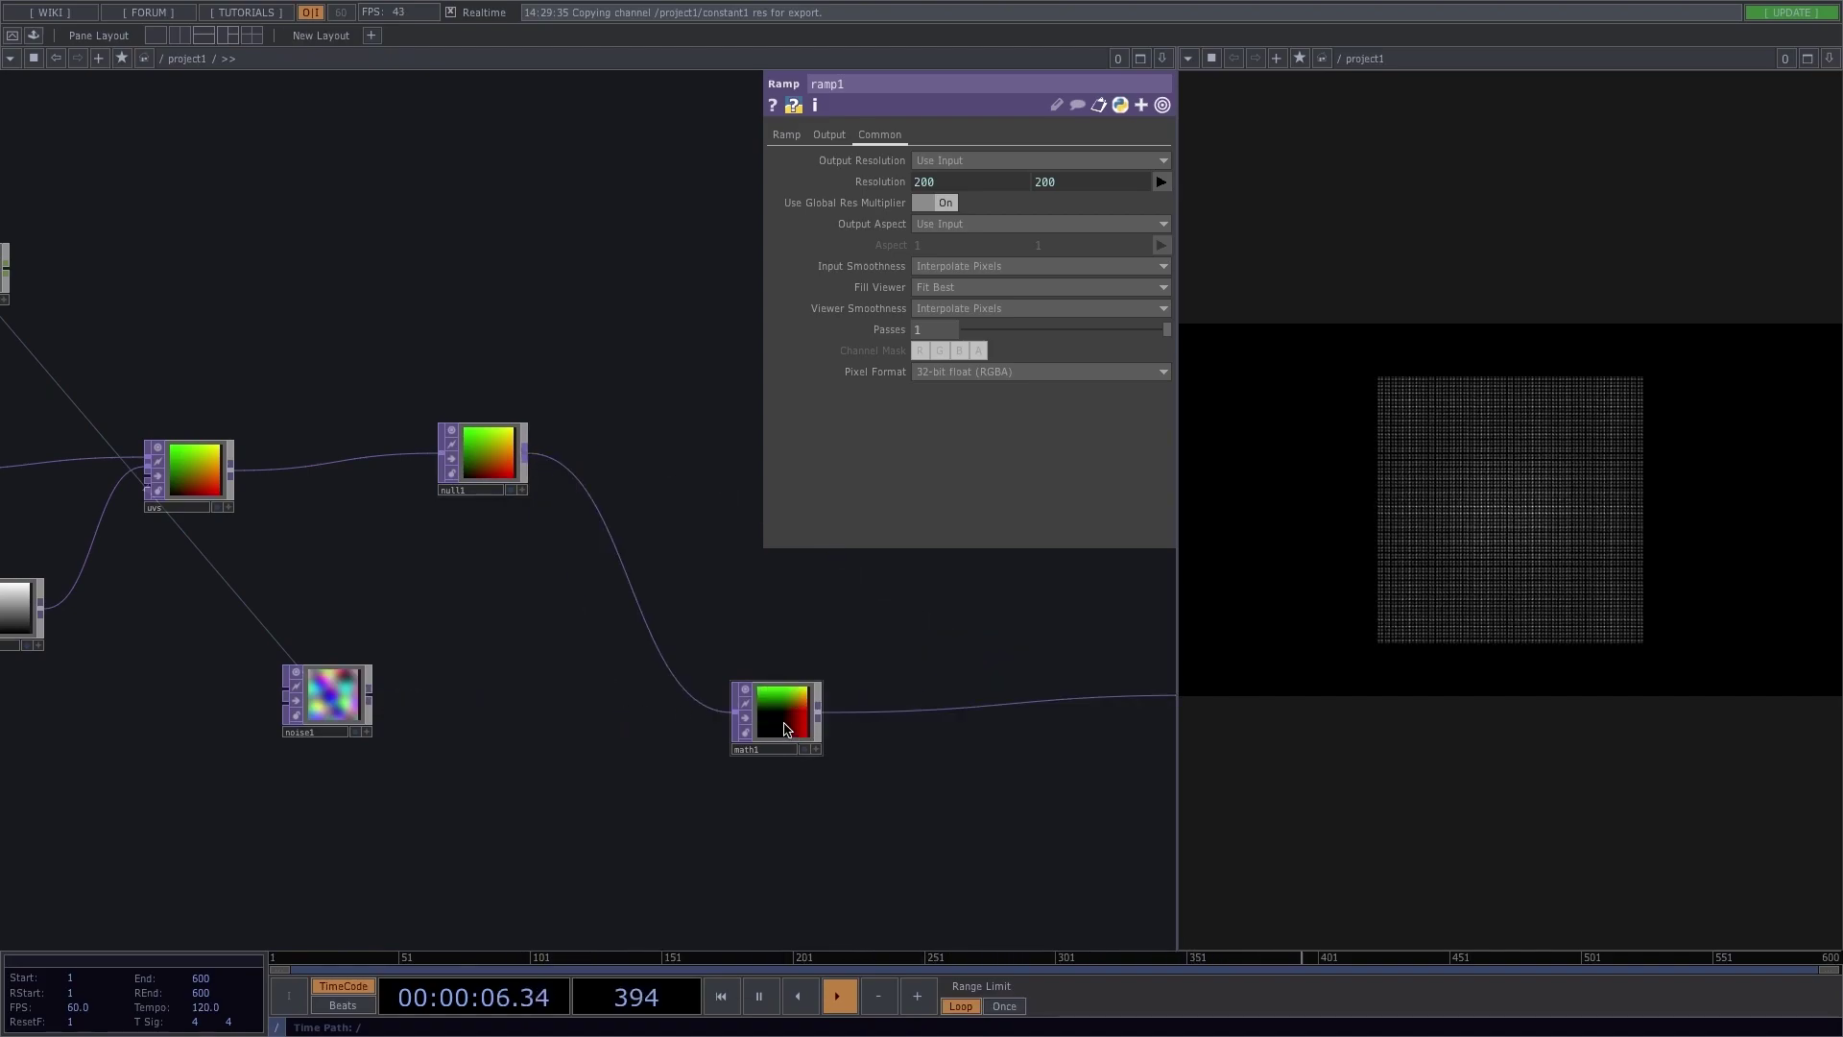
{"action": "left_click_drag", "start_coordinate": [786, 729], "coordinate": [821, 678]}
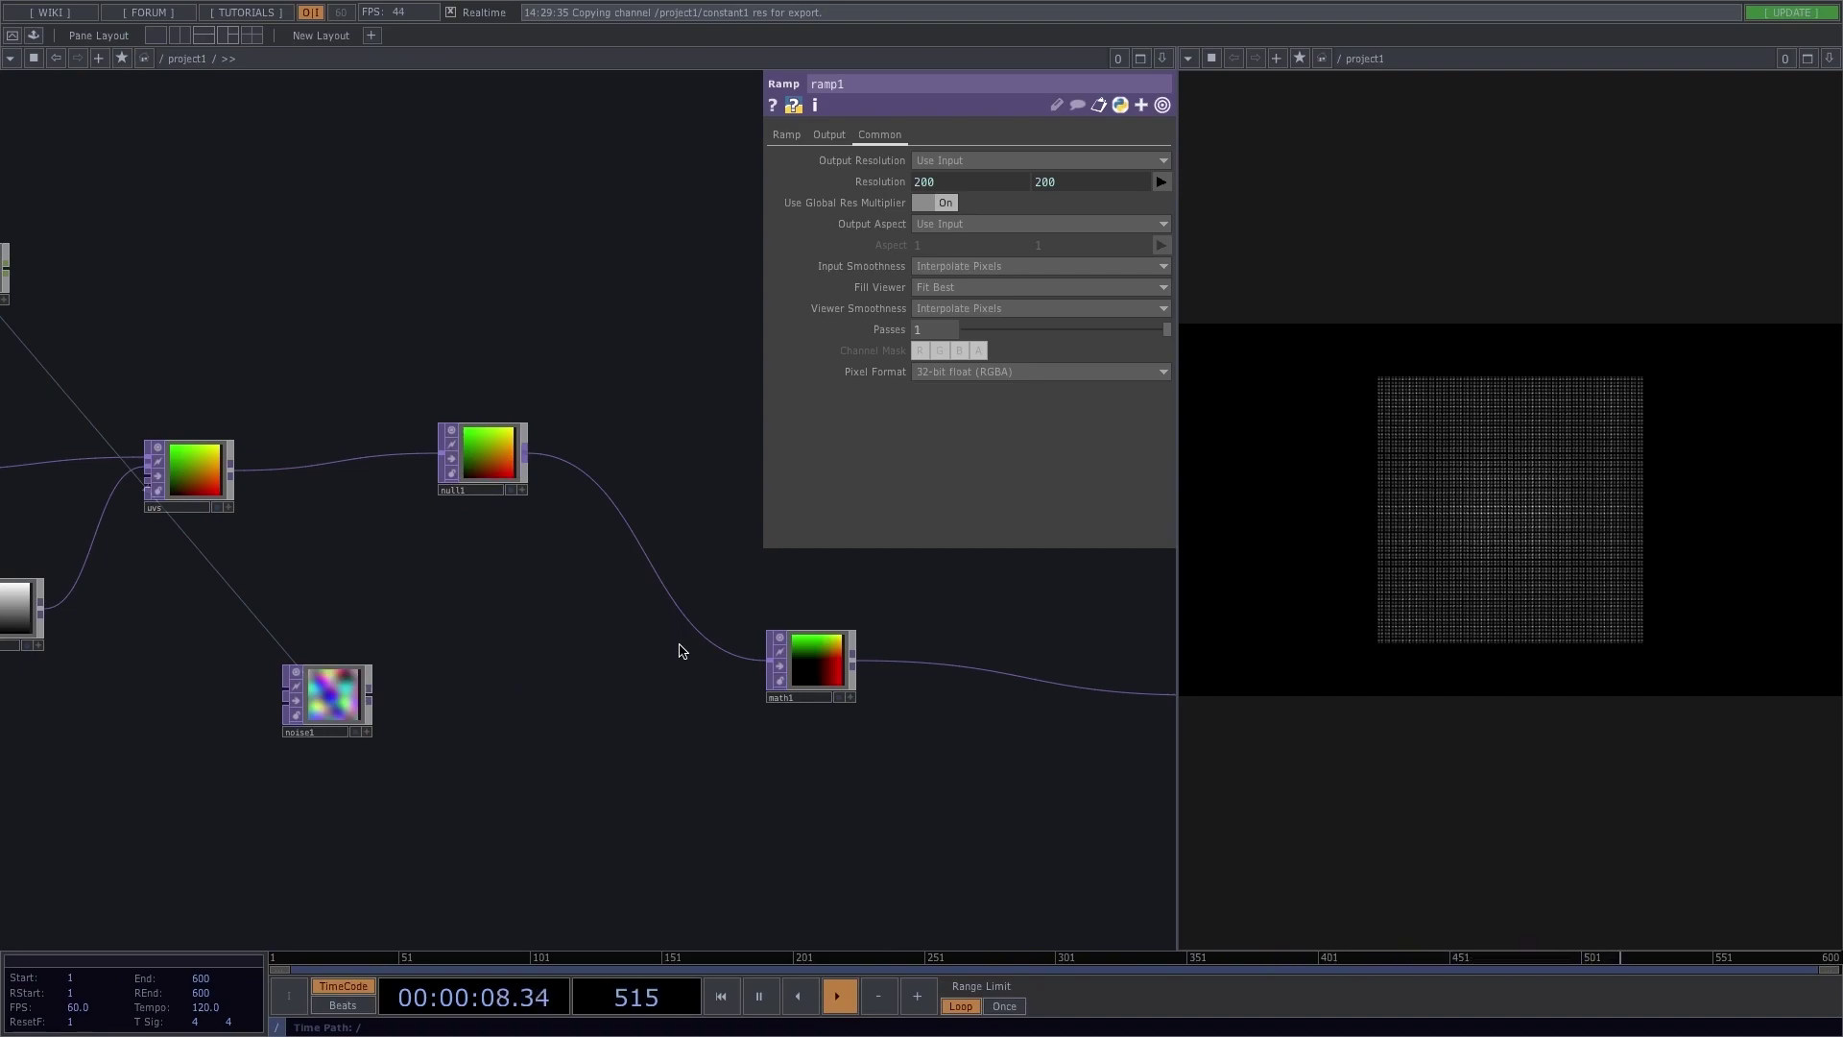
Step: Nudge null1 and noise1 into new positions and bring up options on the null1–math1 wire
{"action": "left_click_drag", "start_coordinate": [484, 461], "coordinate": [415, 478]}
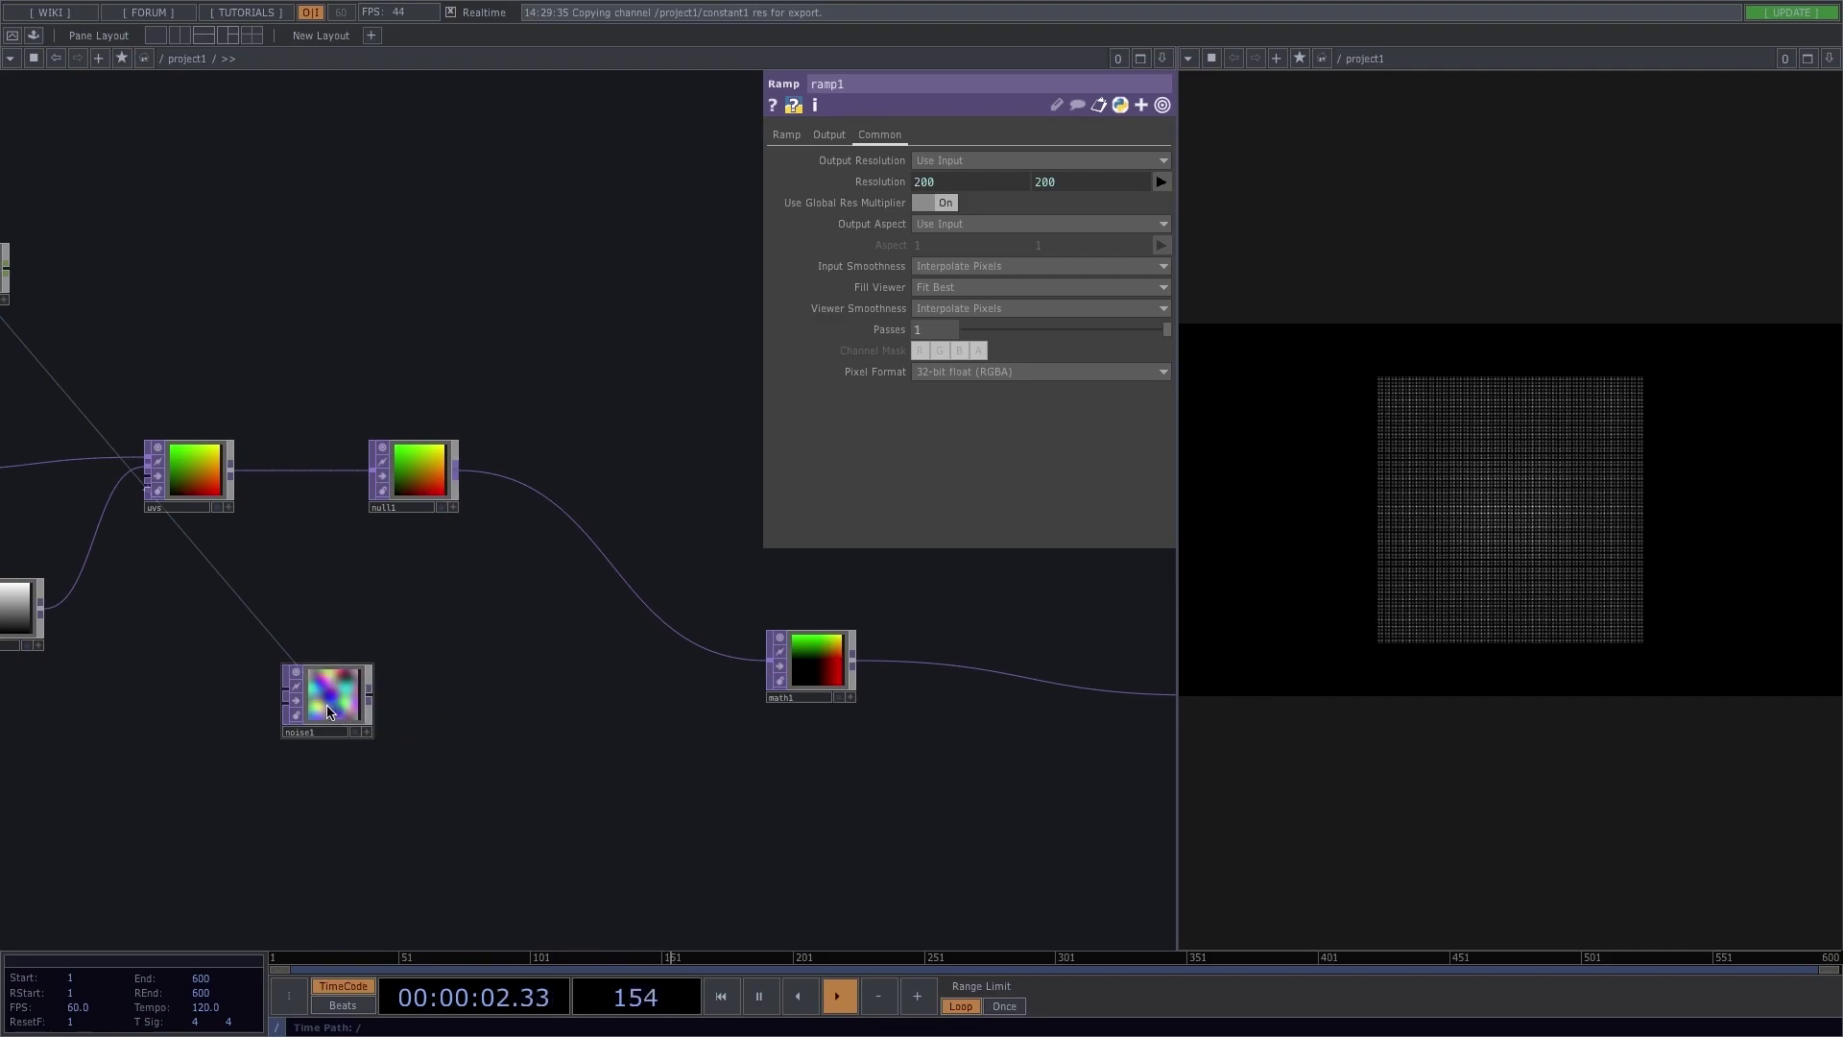
{"action": "left_click_drag", "start_coordinate": [327, 712], "coordinate": [362, 729]}
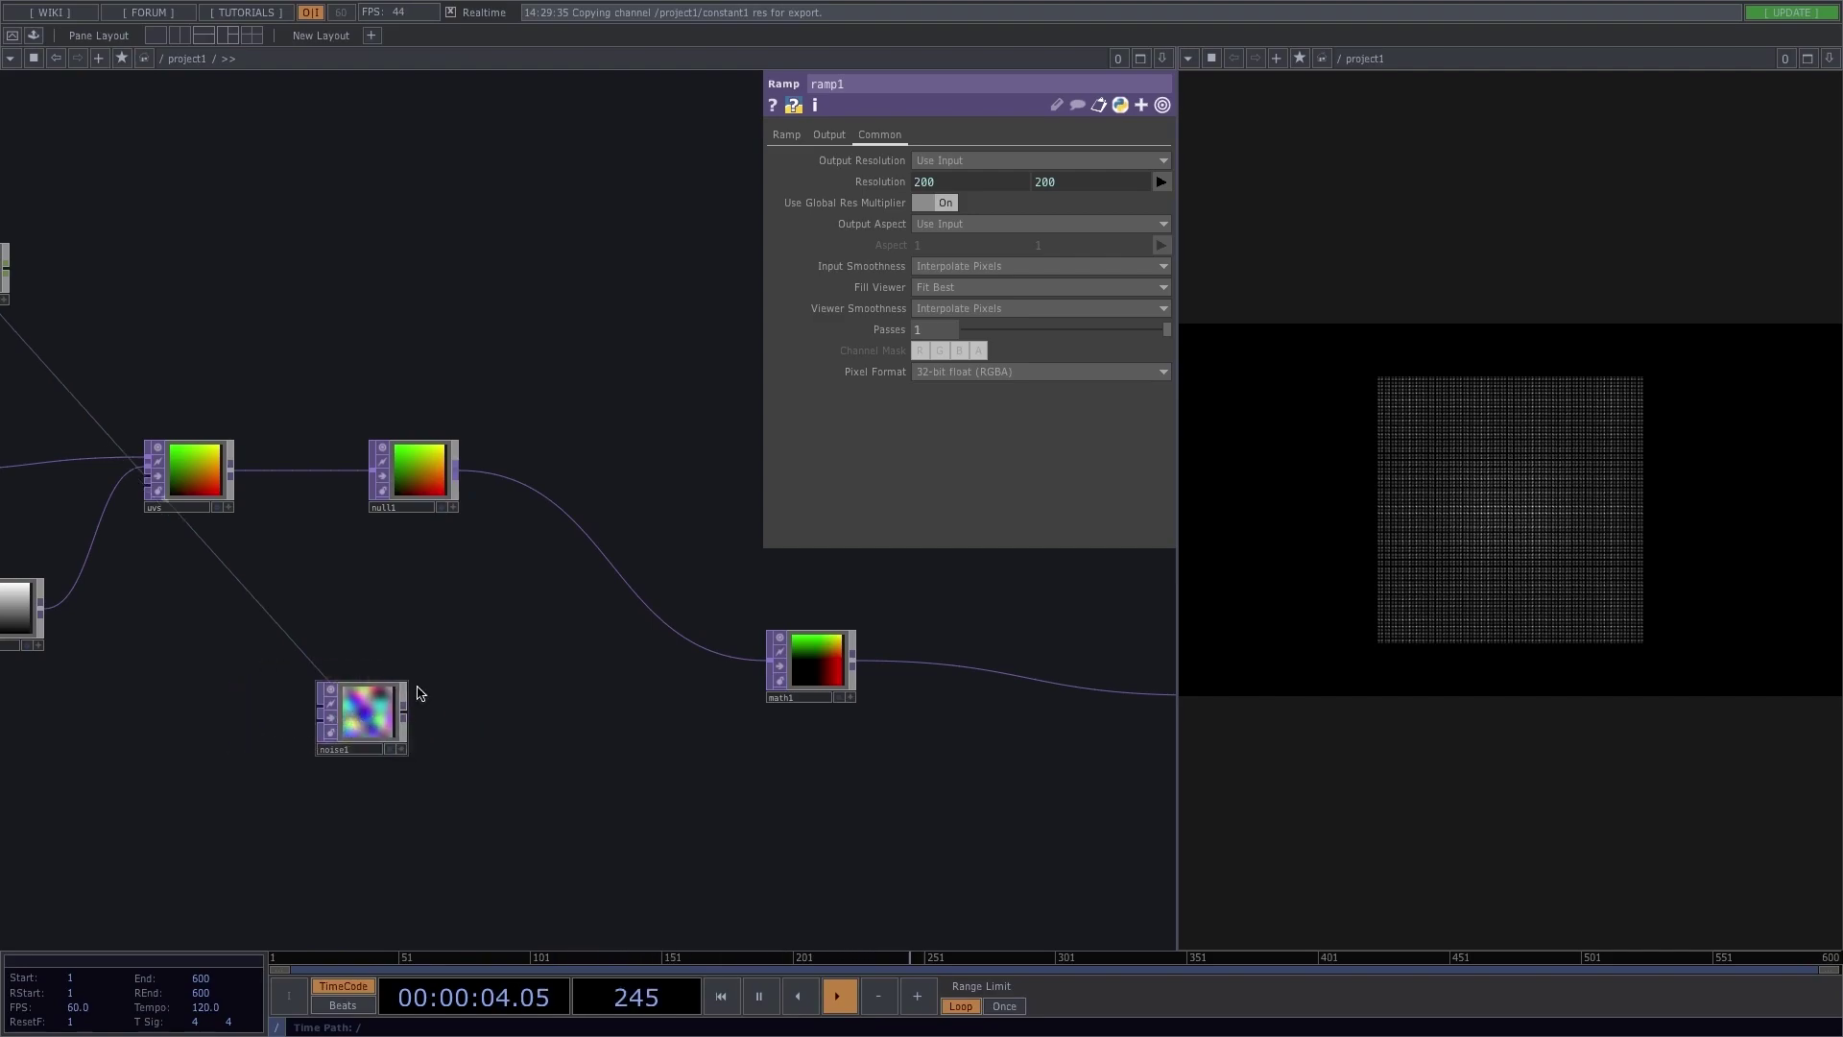
{"action": "right_click", "coordinate": [569, 523]}
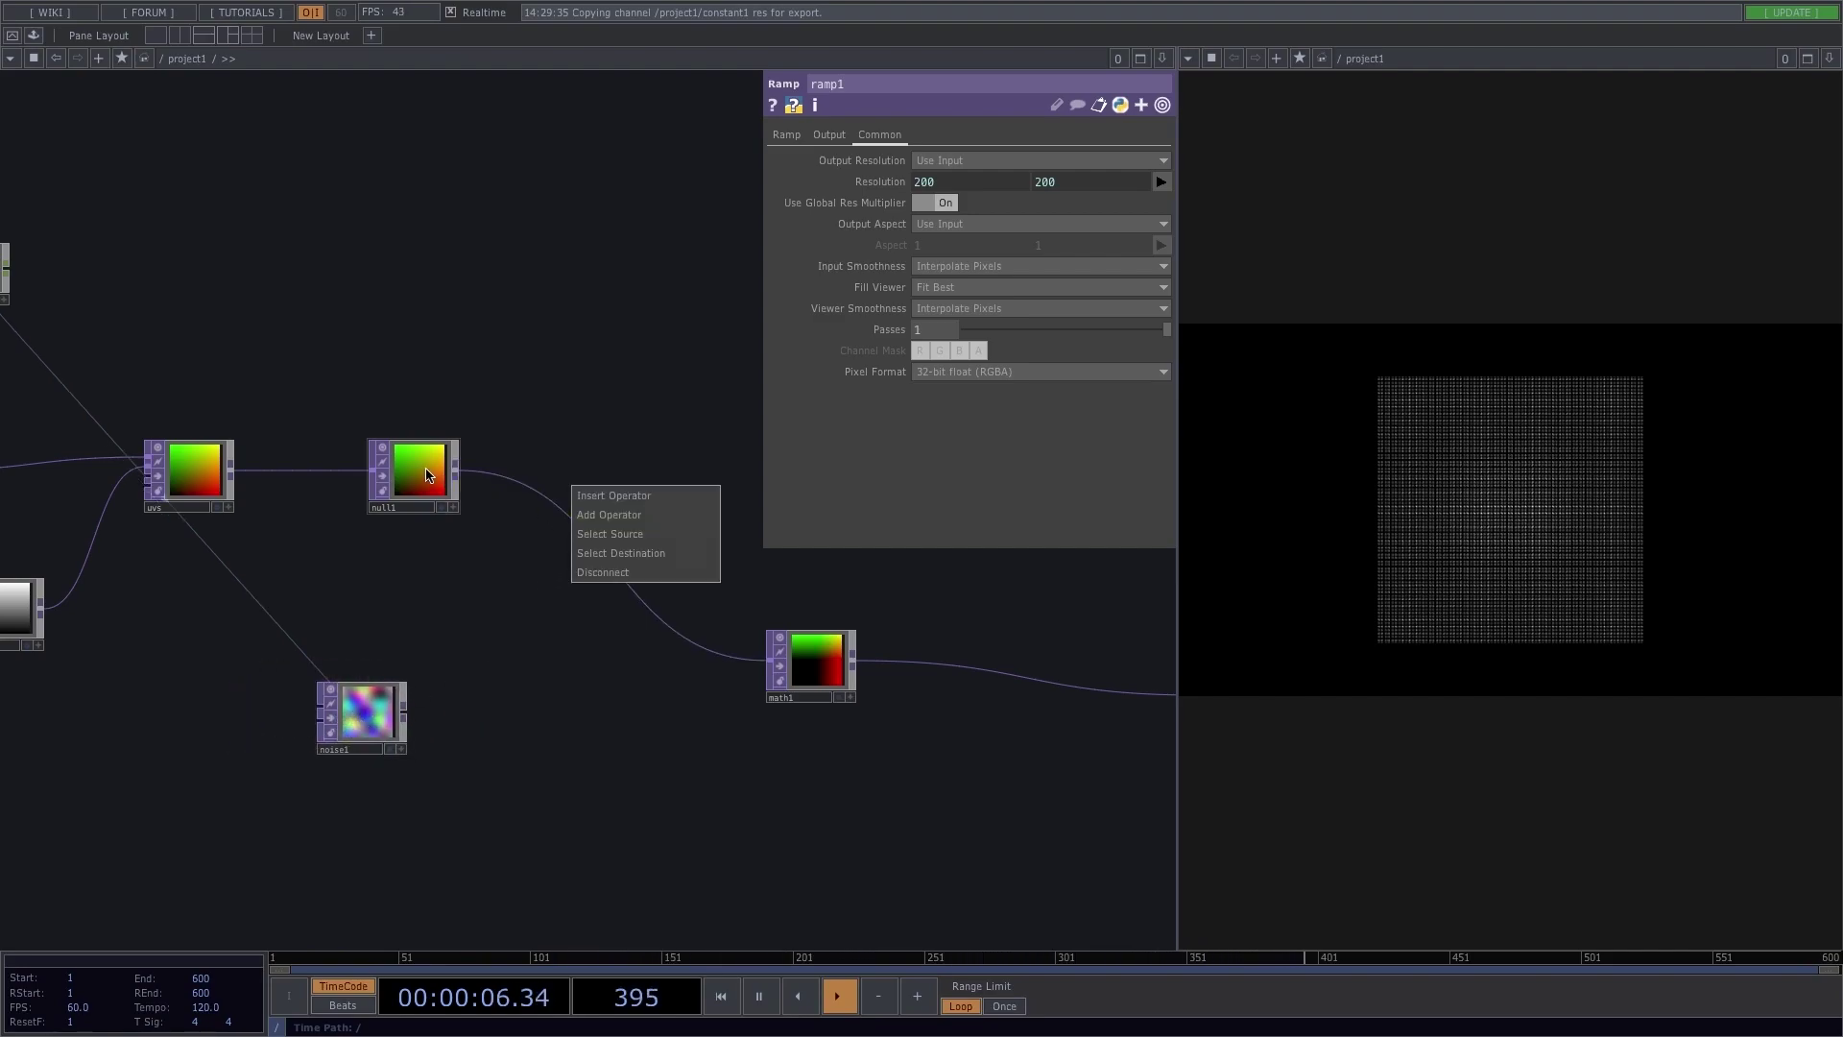
Step: Insert displace1 between null1 and math1 and feed noise1 into its second input
{"action": "left_click", "coordinate": [612, 495]}
{"action": "type", "text": "dis"}
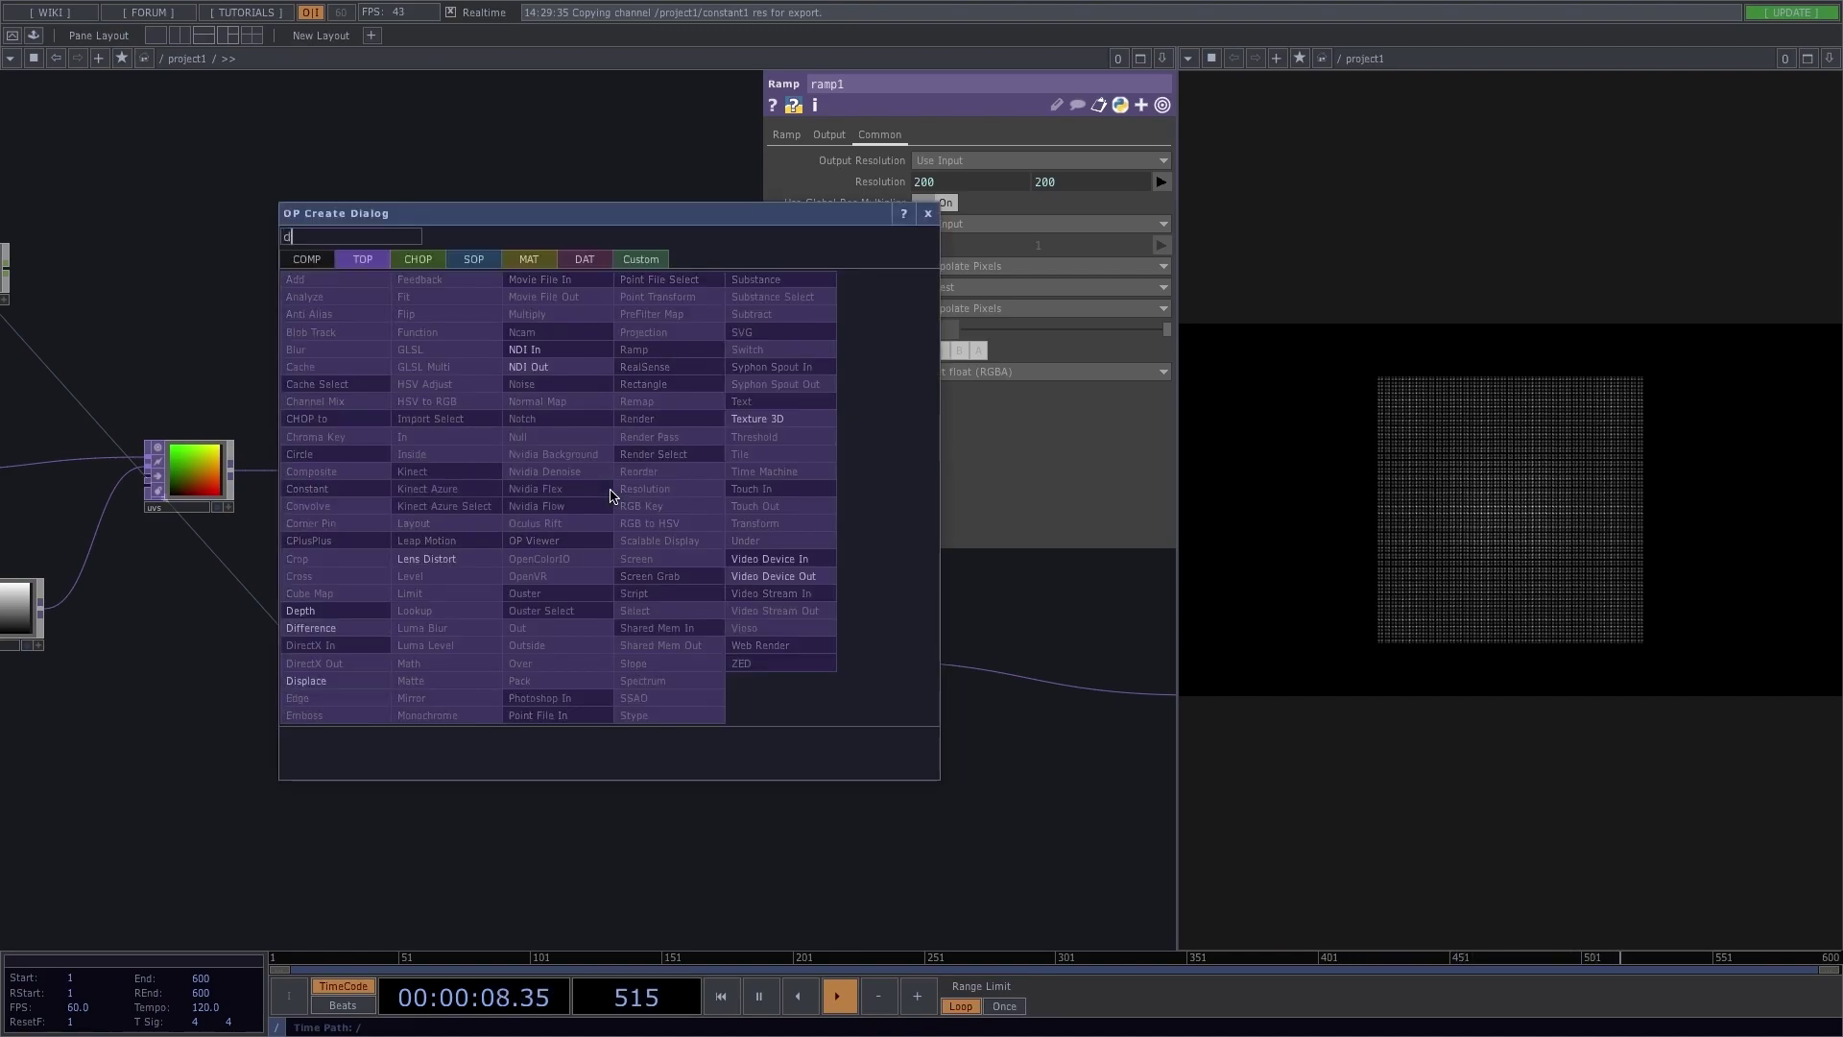
{"action": "left_click", "coordinate": [349, 679]}
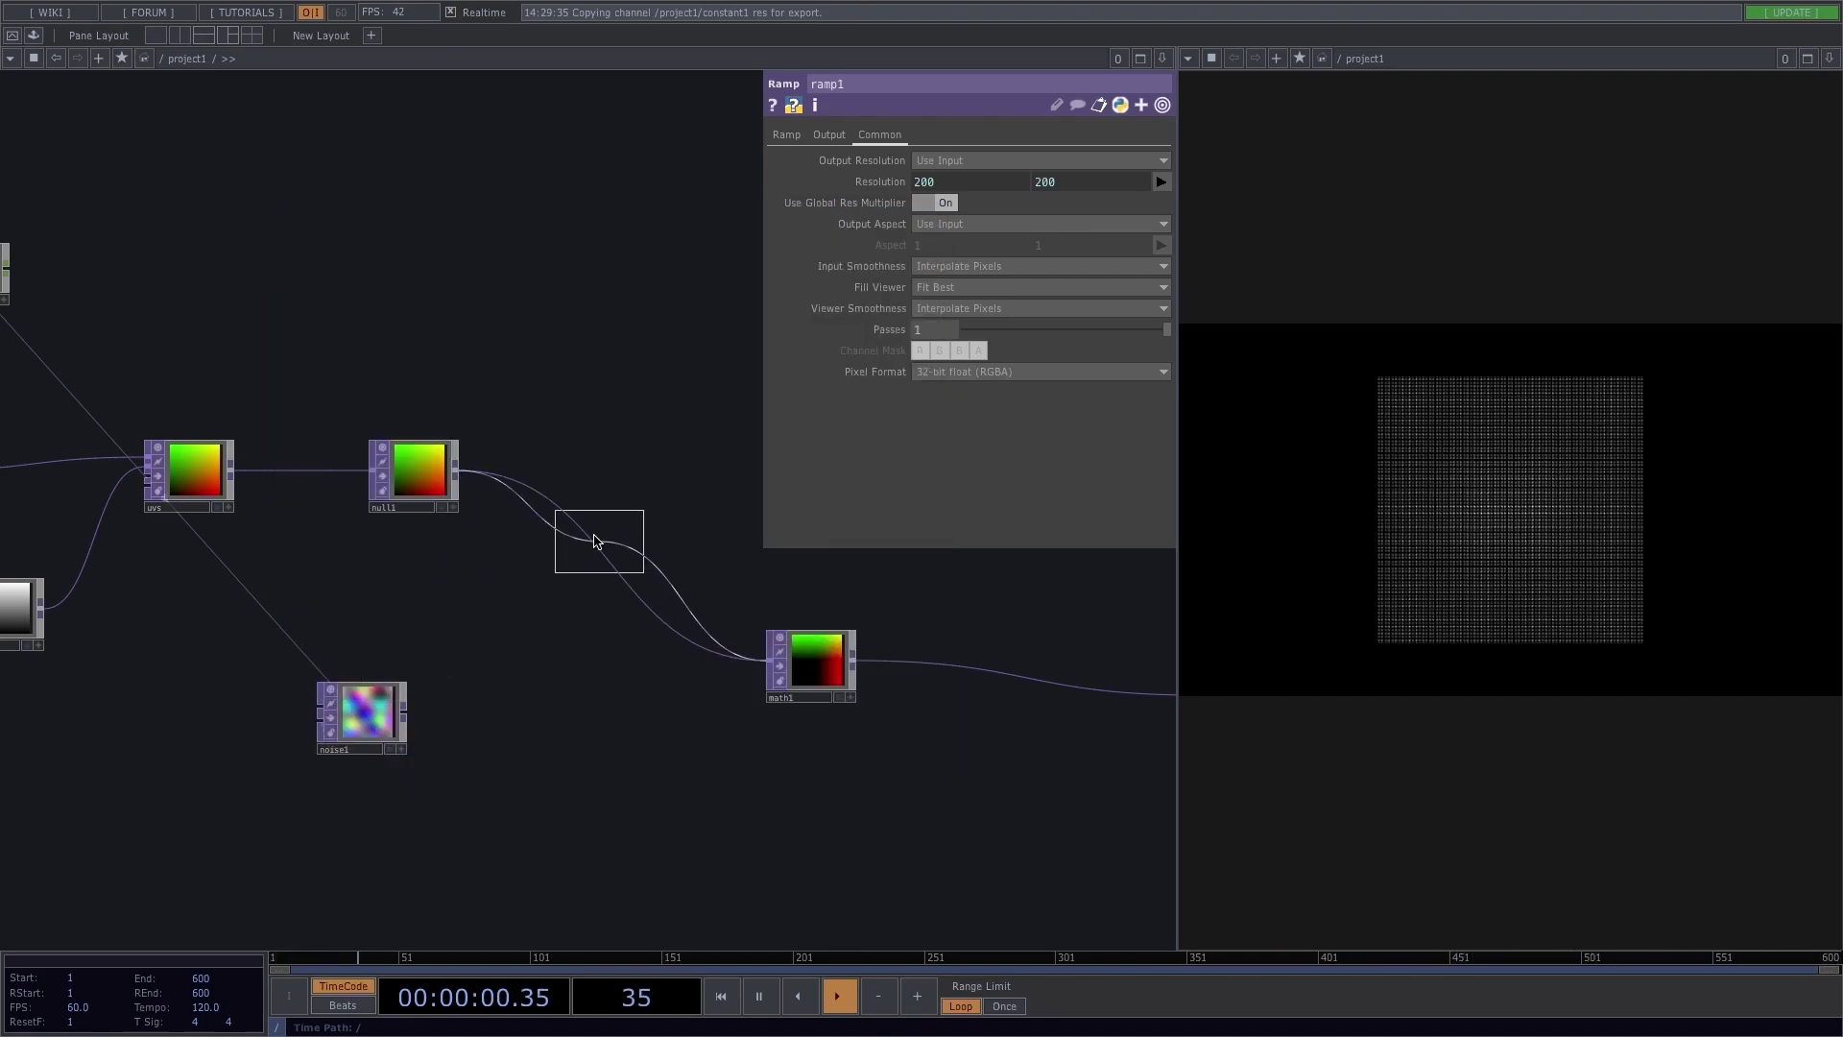
{"action": "left_click", "coordinate": [587, 496]}
{"action": "left_click_drag", "start_coordinate": [407, 722], "coordinate": [527, 512]}
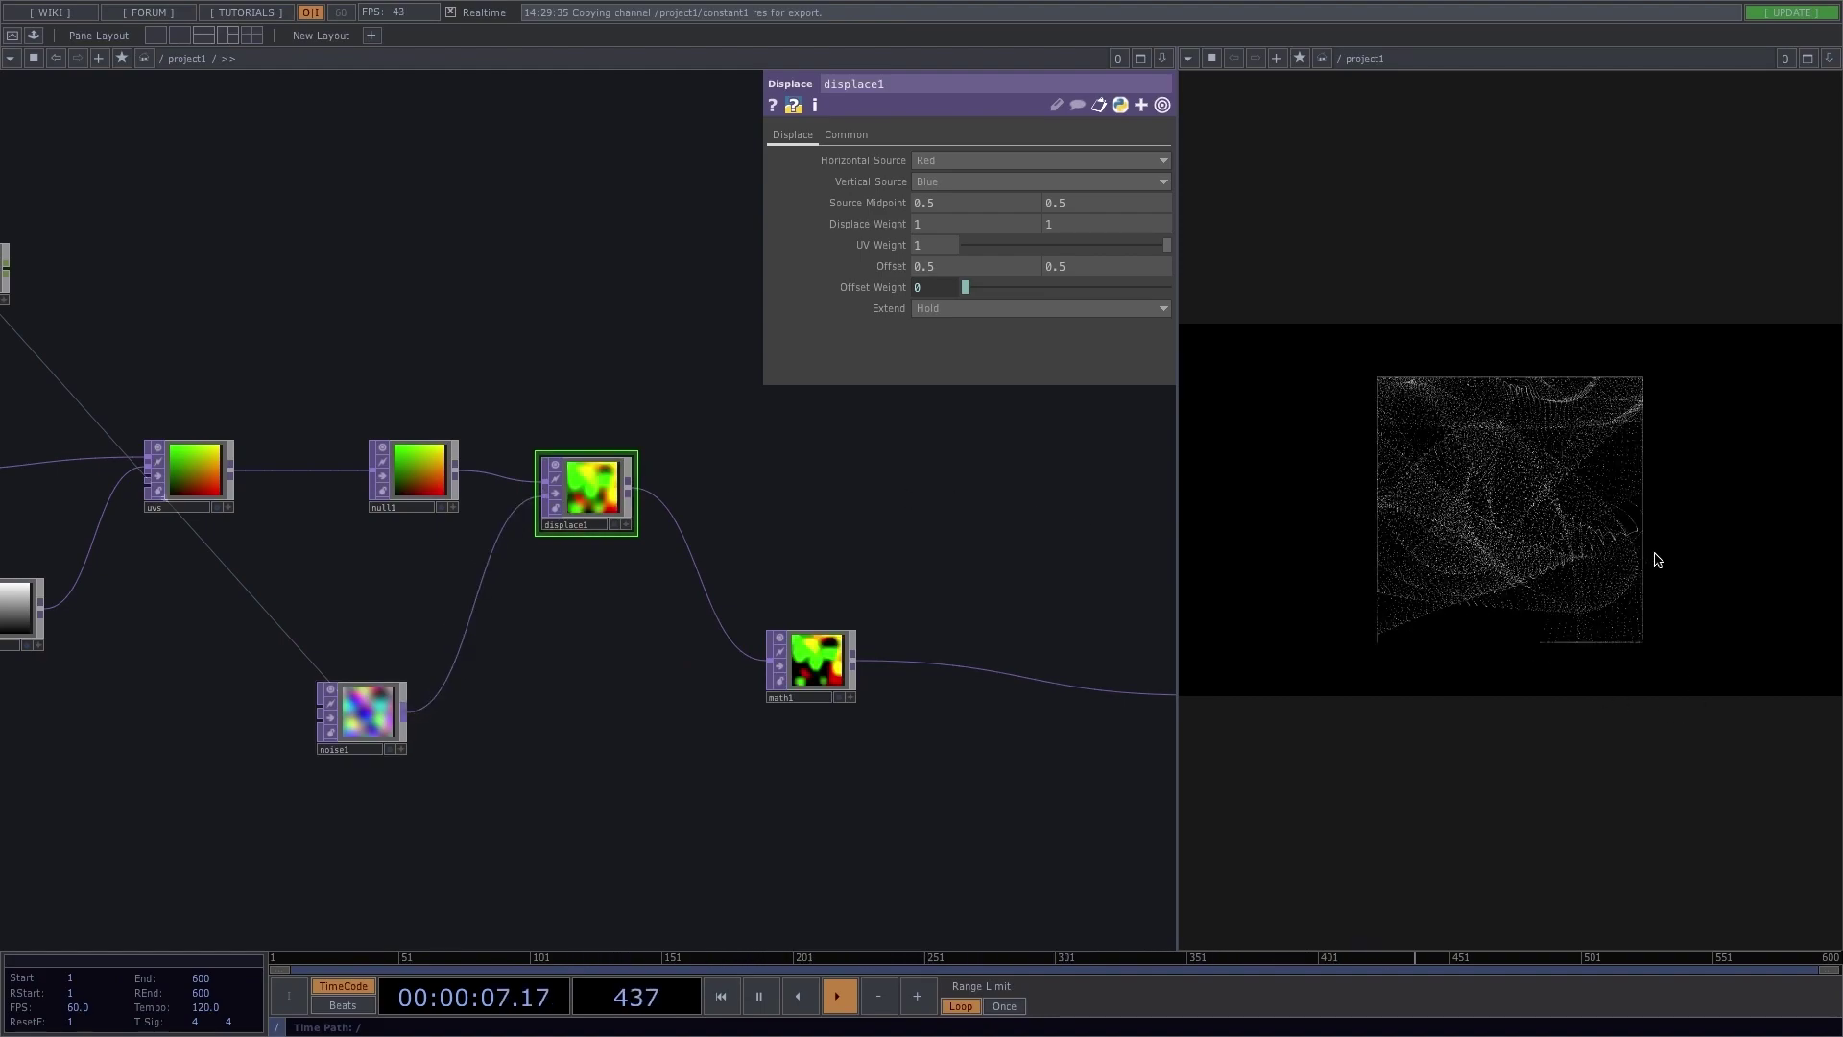
Step: Set displace1's Displace Weight to 0.009
{"action": "left_click", "coordinate": [884, 231]}
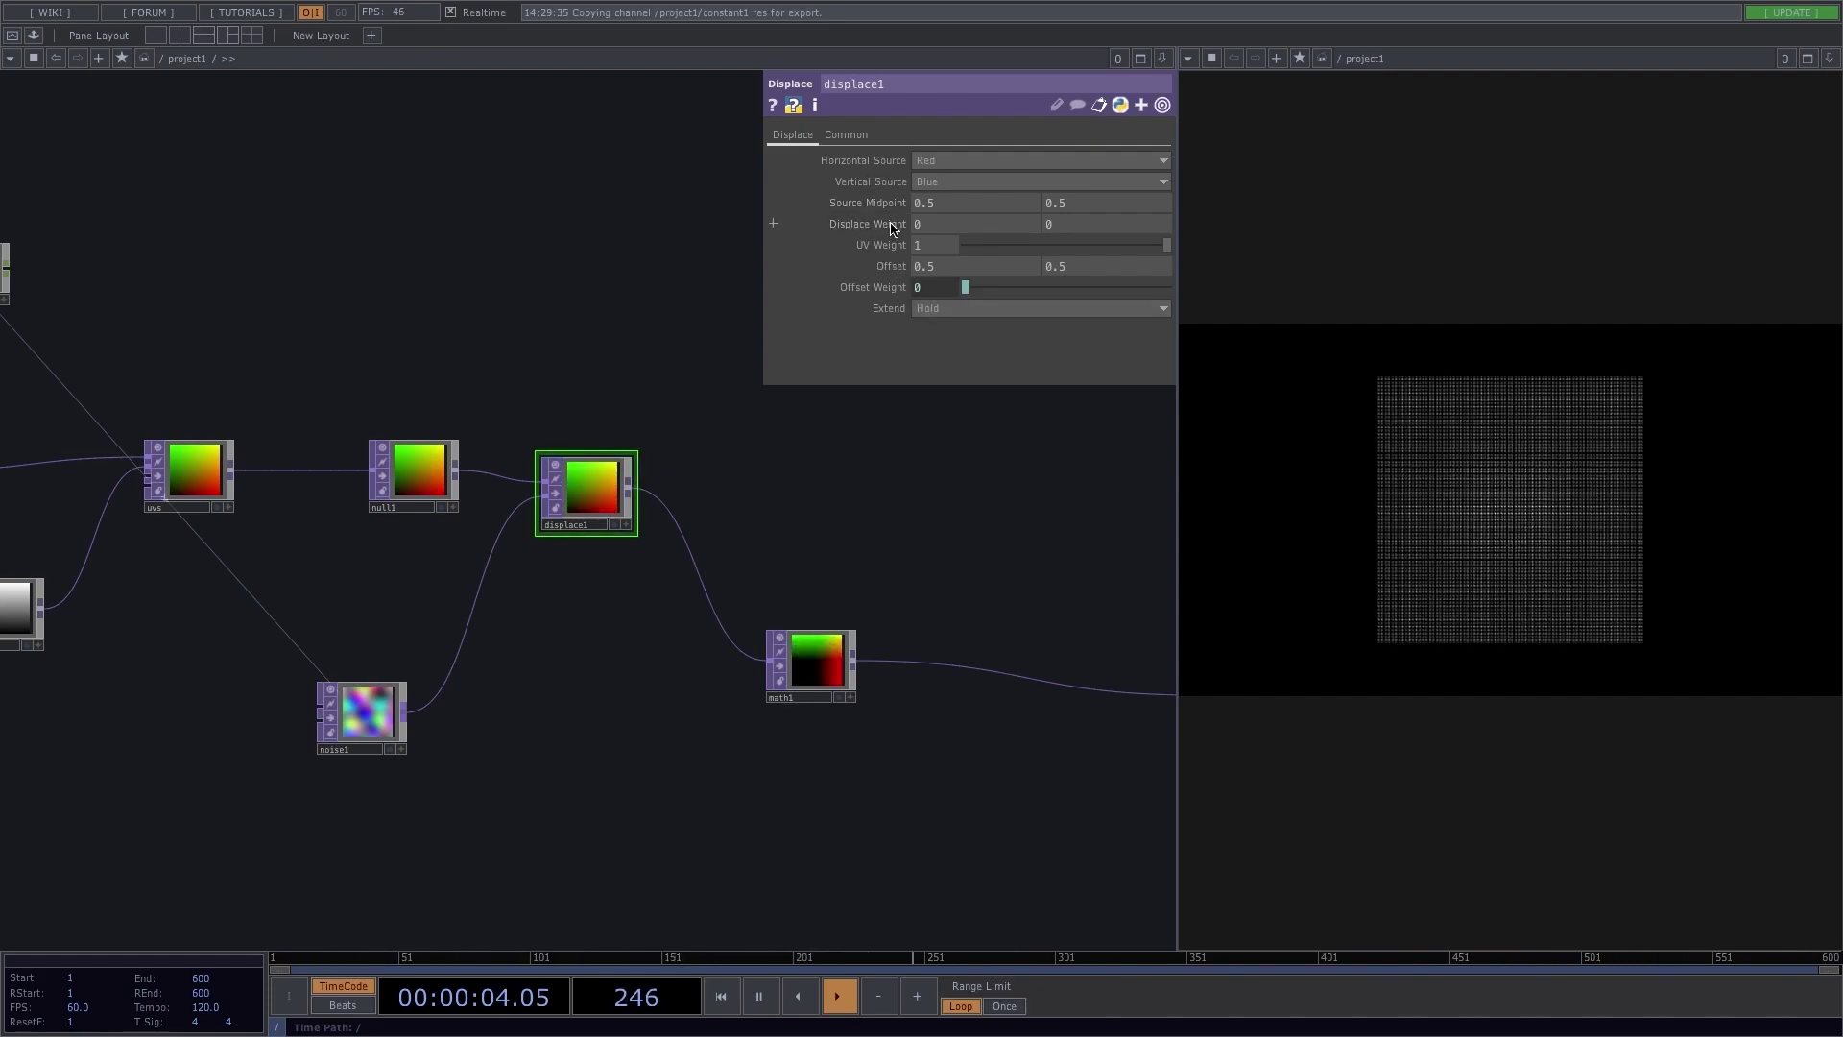
{"action": "mouse_move", "coordinate": [890, 227]}
{"action": "middle_mouse_down"}
{"action": "mouse_move", "coordinate": [888, 197]}
{"action": "mouse_move", "coordinate": [916, 192]}
{"action": "mouse_move", "coordinate": [889, 227]}
{"action": "middle_mouse_up"}
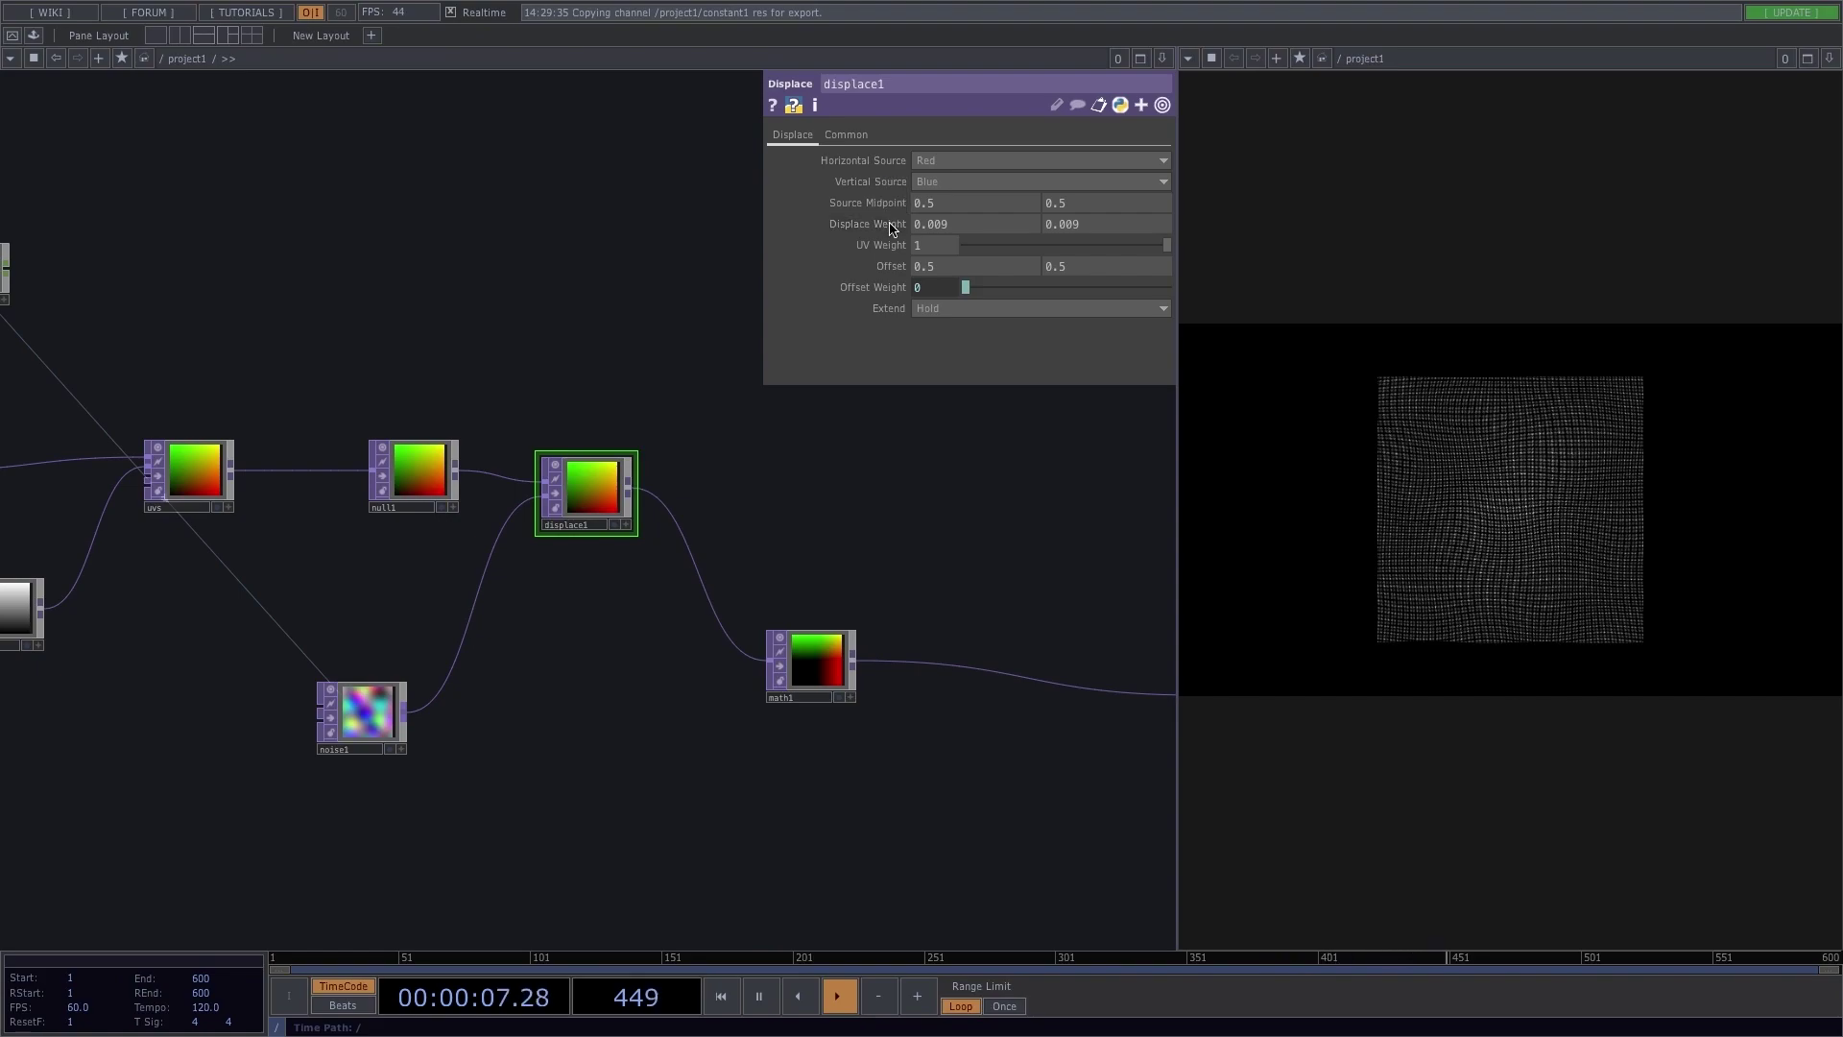
{"action": "scroll", "coordinate": [845, 533], "scroll_direction": "down", "scroll_amount": 5}
{"action": "left_click_drag", "start_coordinate": [1045, 527], "coordinate": [514, 539]}
{"action": "scroll", "coordinate": [622, 555], "scroll_direction": "up", "scroll_amount": 2}
{"action": "scroll", "coordinate": [515, 538], "scroll_direction": "up", "scroll_amount": 3}
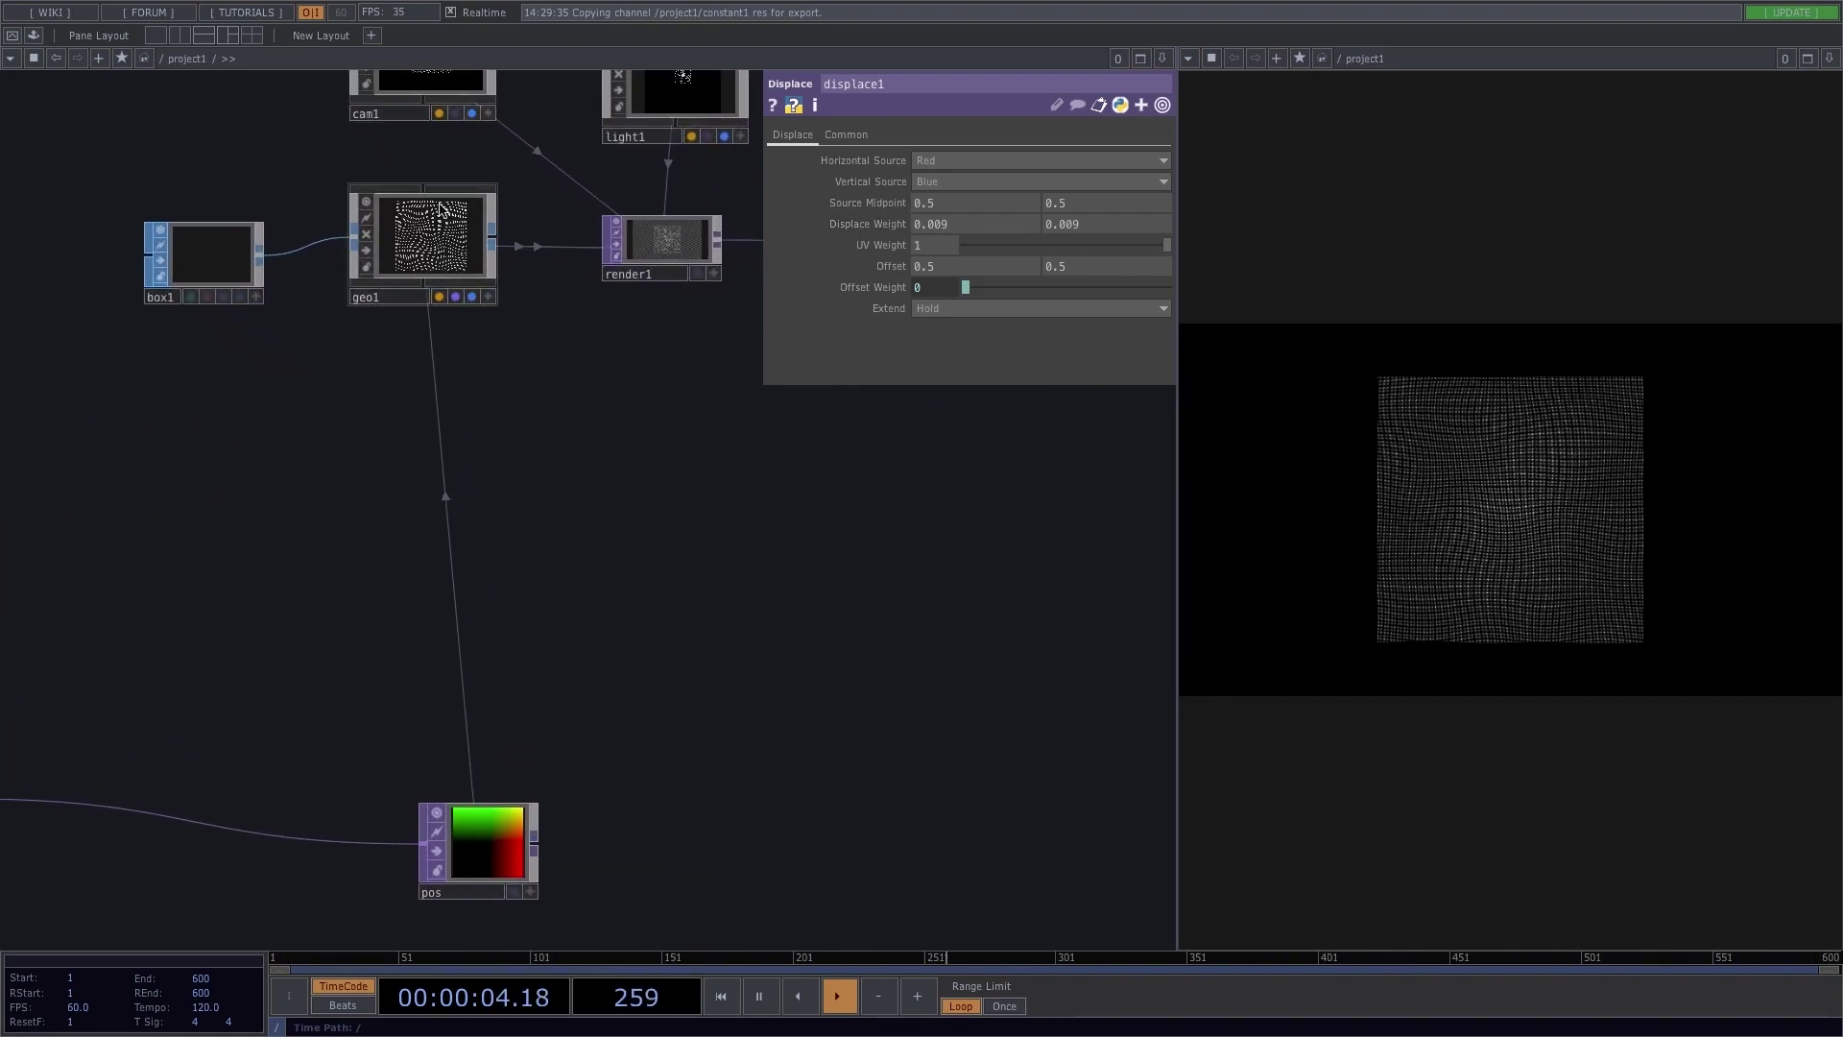
Step: Move cam1 closer to Translate Z 3
{"action": "left_click_drag", "start_coordinate": [439, 166], "coordinate": [424, 408]}
{"action": "left_click", "coordinate": [414, 306]}
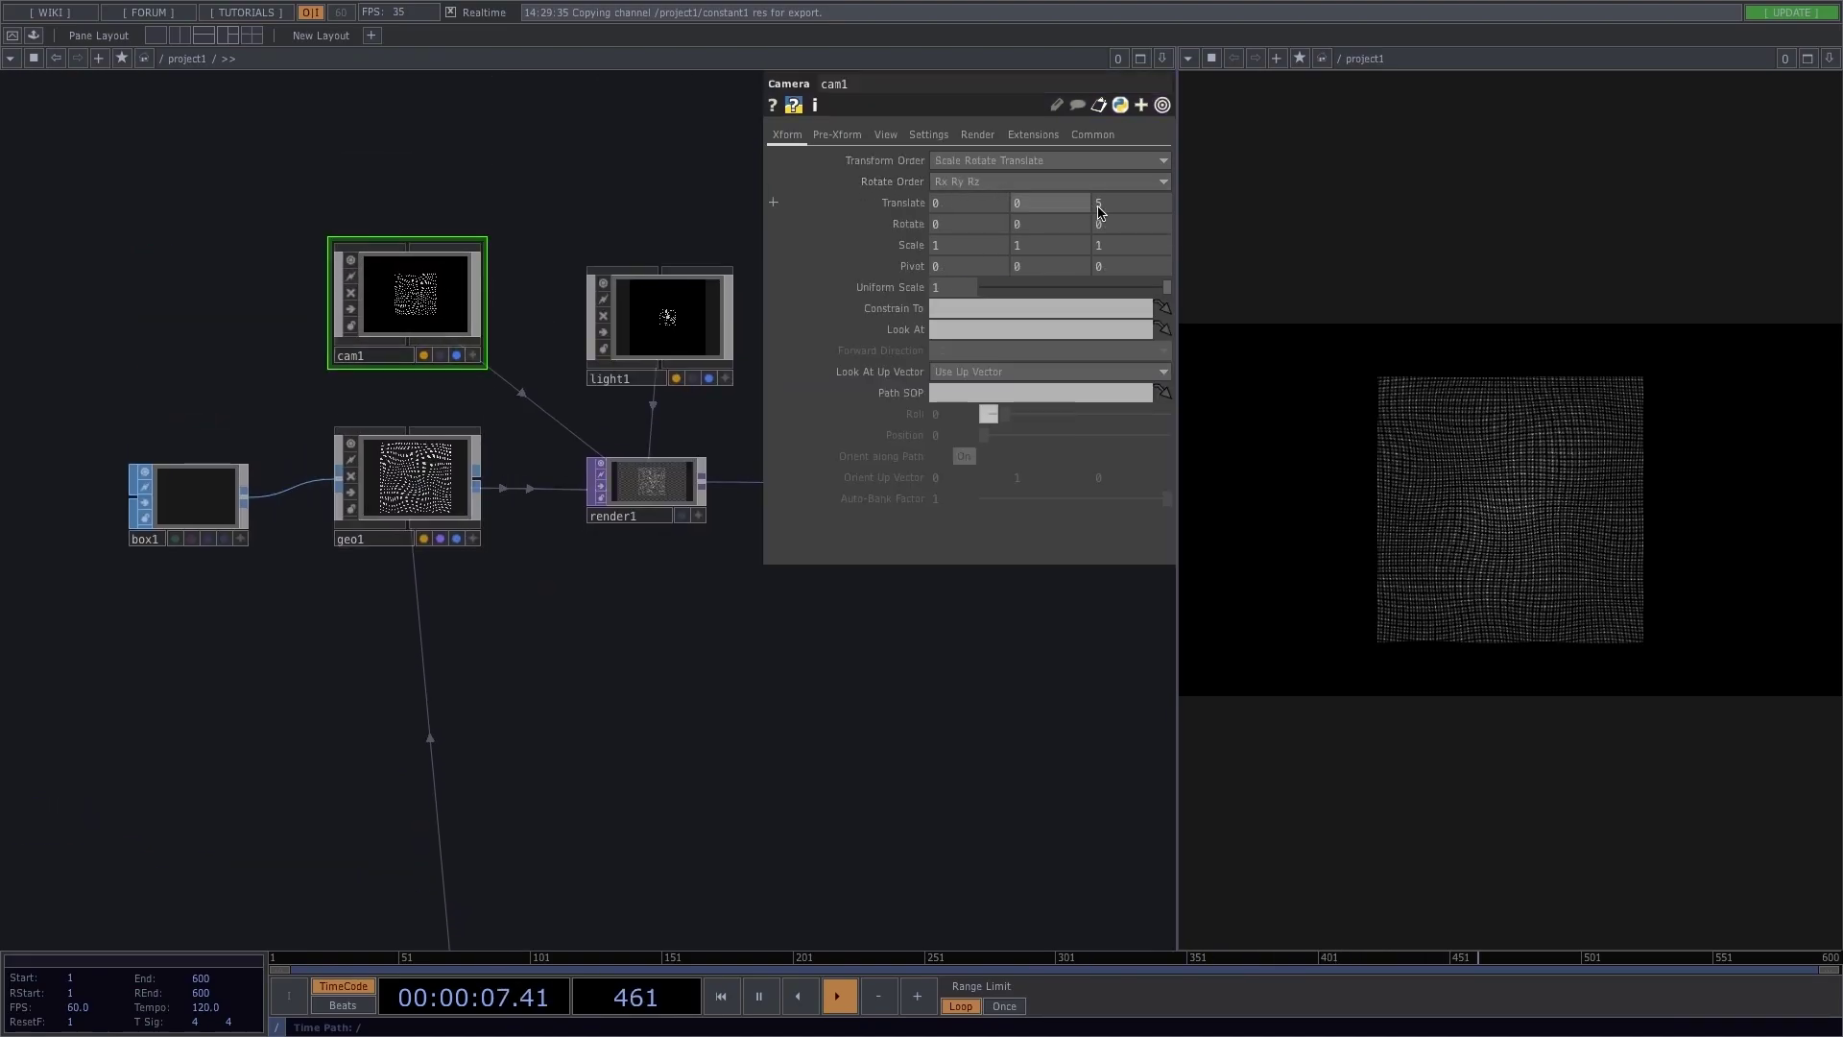
{"action": "middle_click_drag", "start_coordinate": [1100, 212], "coordinate": [1123, 183]}
Step: Set render1's resolution to 1024x1024
{"action": "left_click", "coordinate": [648, 482]}
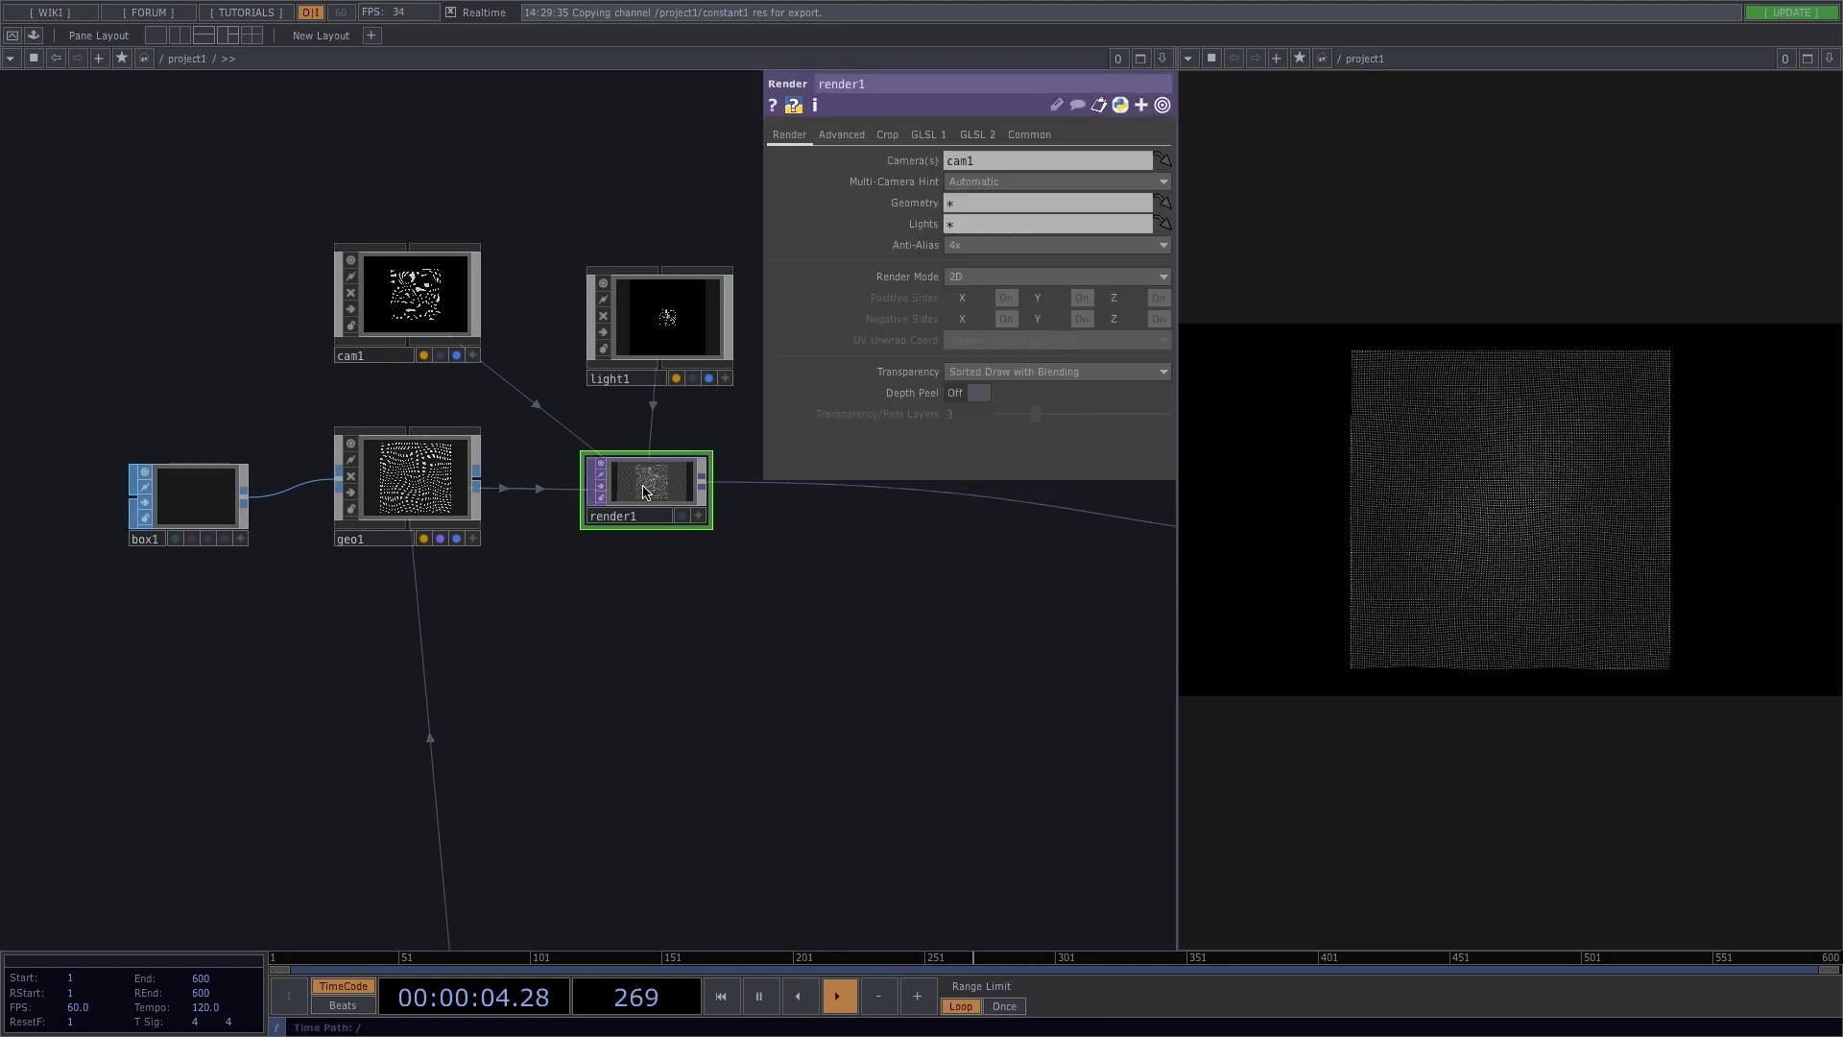
{"action": "left_click", "coordinate": [1020, 139]}
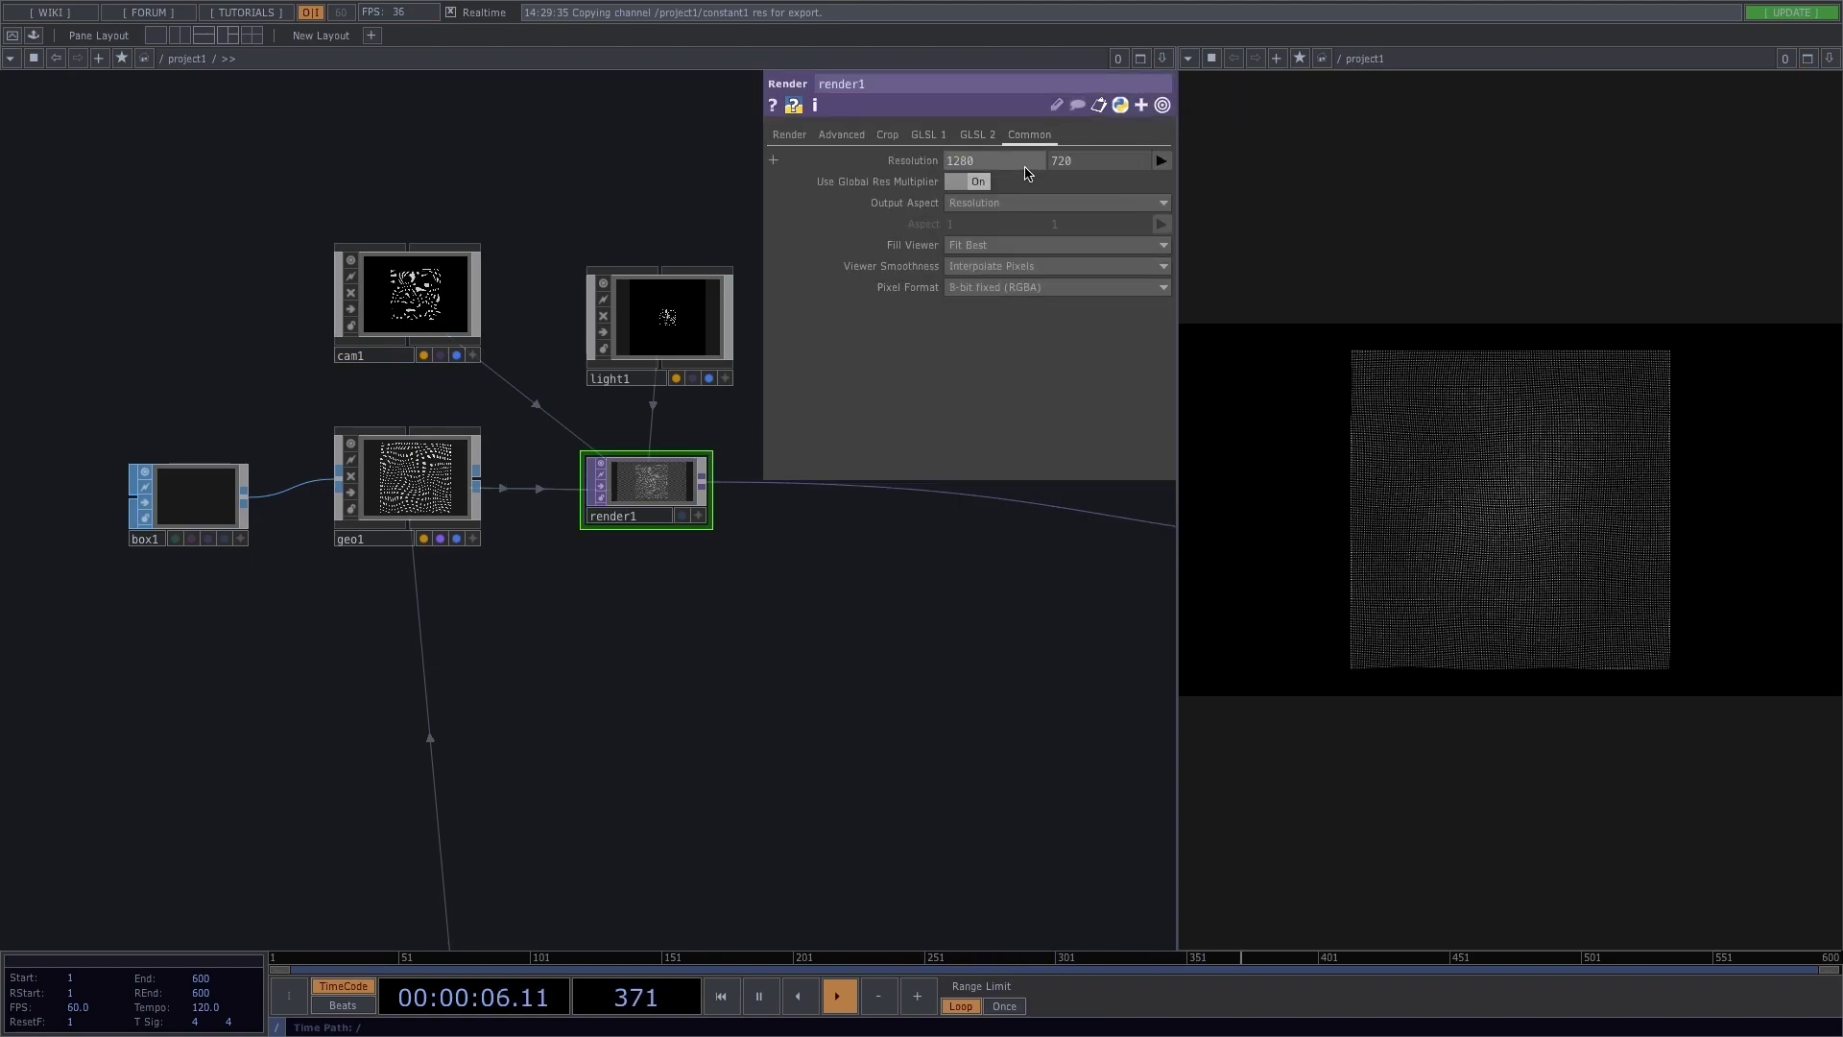
{"action": "left_click", "coordinate": [1164, 162]}
{"action": "left_click", "coordinate": [1185, 375]}
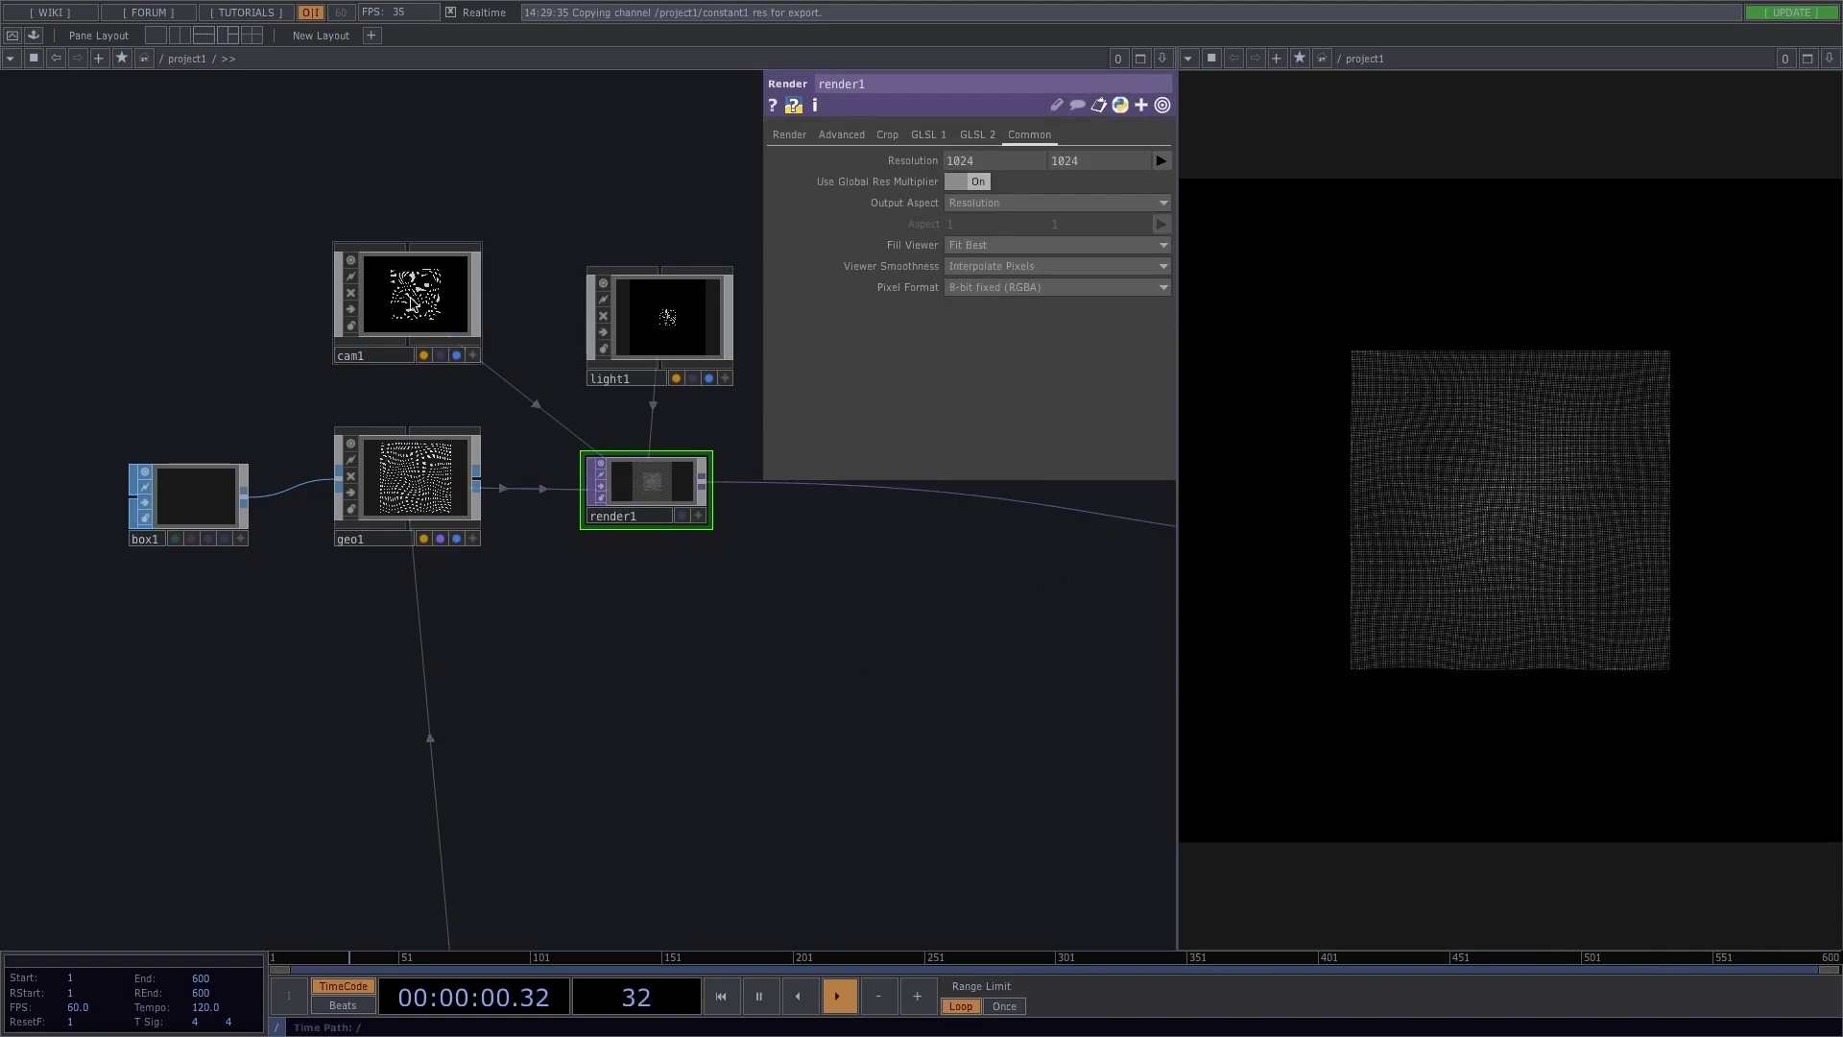
Step: Bring cam1 closer still, to Translate Z 2
{"action": "left_click", "coordinate": [384, 284]}
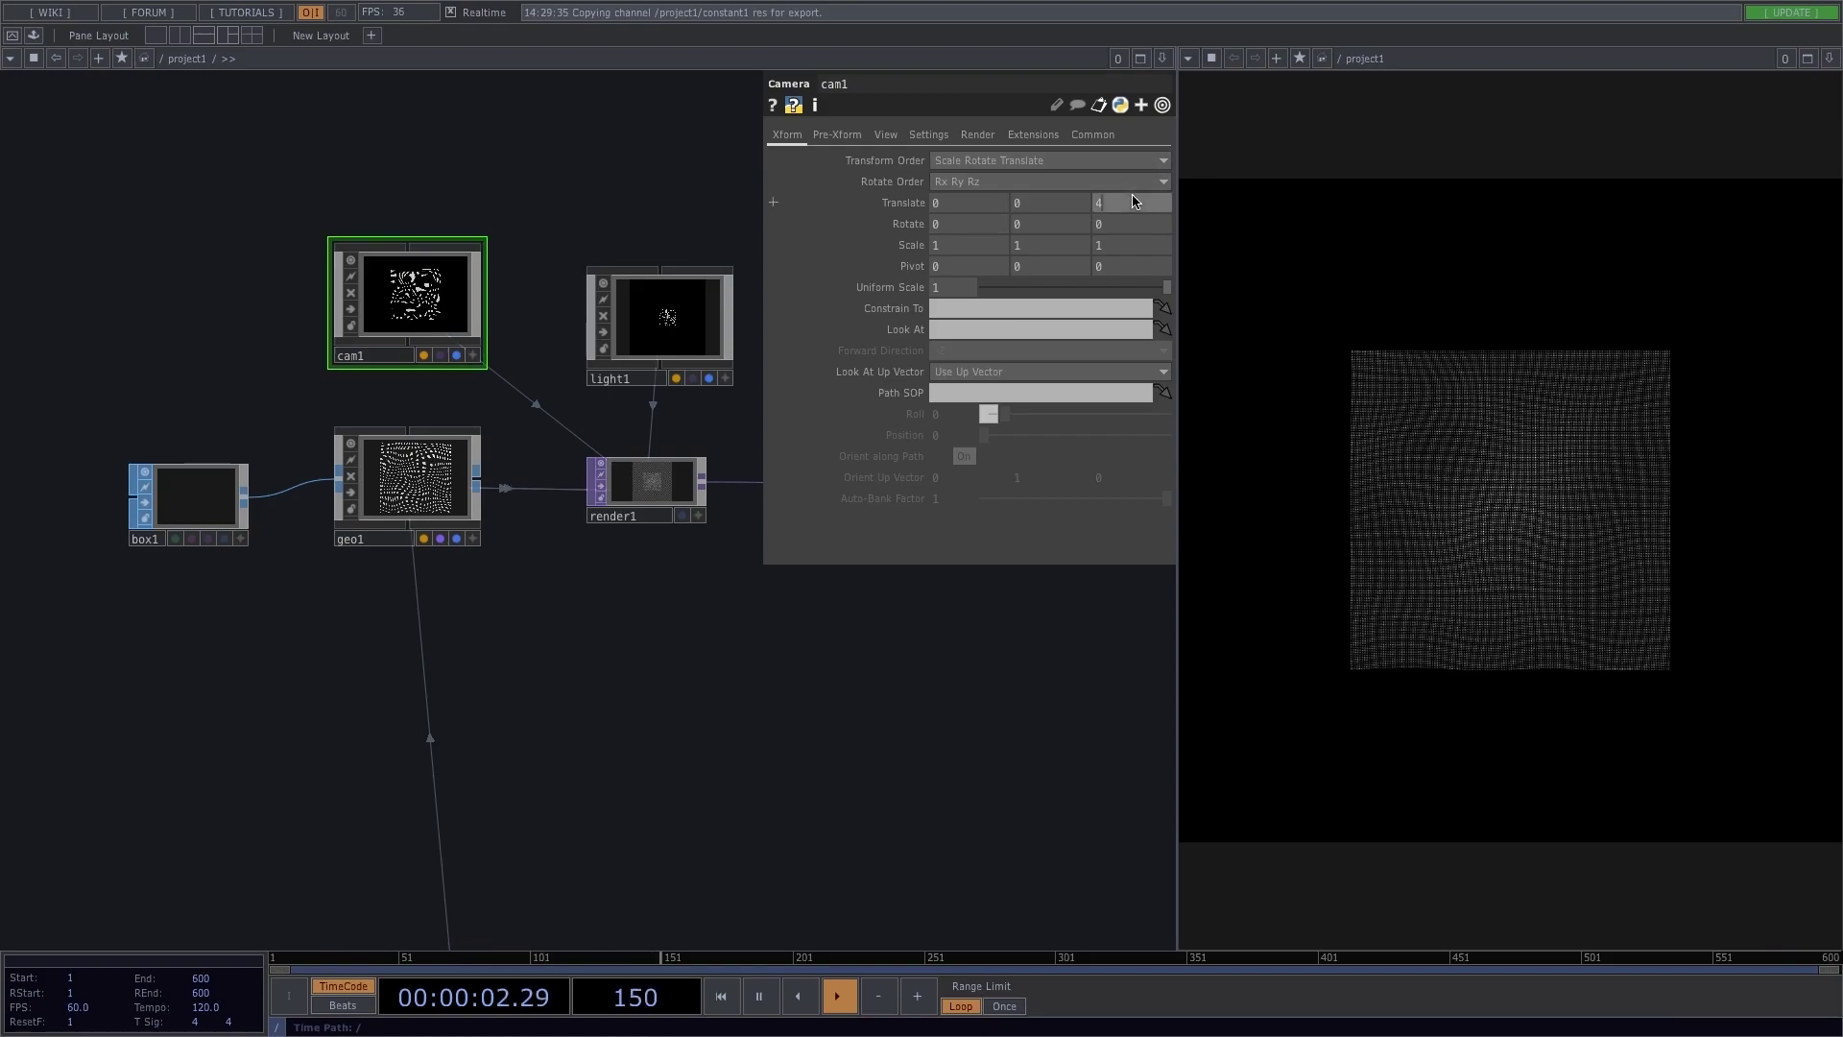
{"action": "mouse_move", "coordinate": [1133, 201]}
{"action": "middle_mouse_down"}
{"action": "mouse_move", "coordinate": [1130, 182]}
{"action": "mouse_move", "coordinate": [1094, 182]}
{"action": "mouse_move", "coordinate": [1138, 166]}
{"action": "middle_mouse_up"}
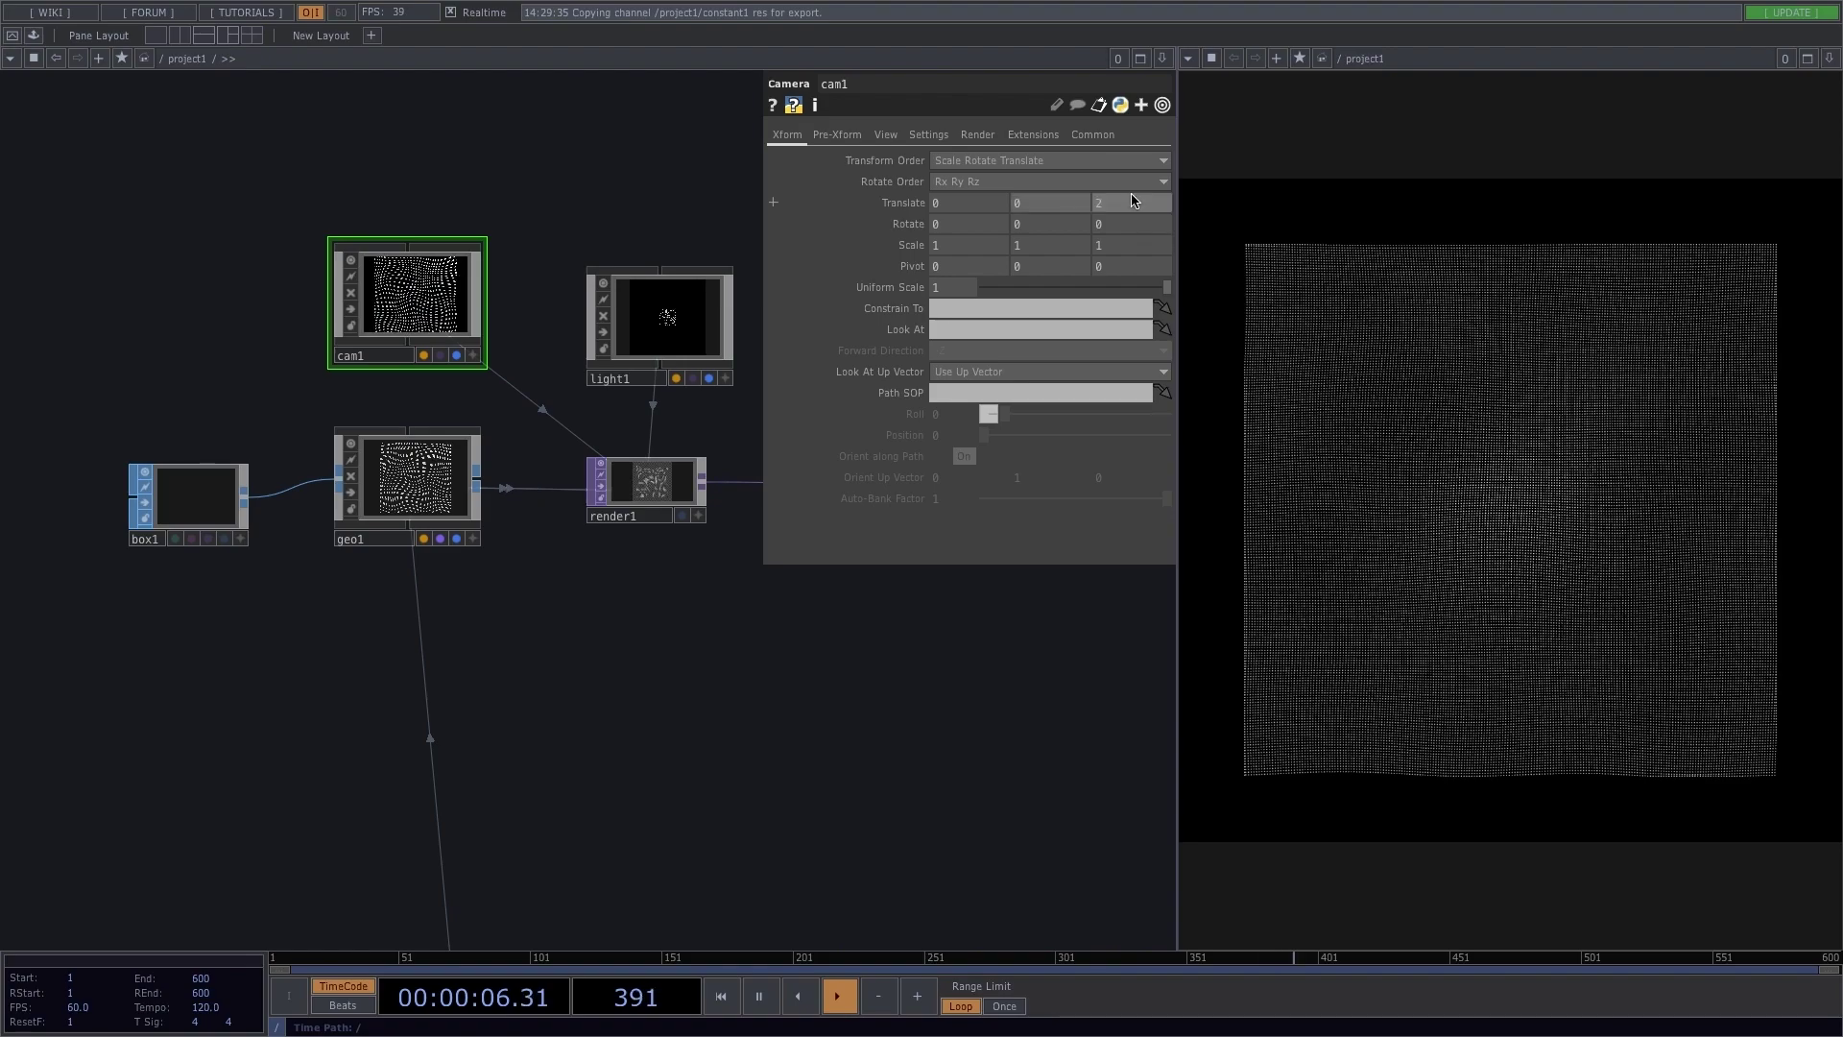
{"action": "left_click_drag", "start_coordinate": [827, 678], "coordinate": [895, 646]}
{"action": "scroll", "coordinate": [895, 645], "scroll_direction": "down", "scroll_amount": 3}
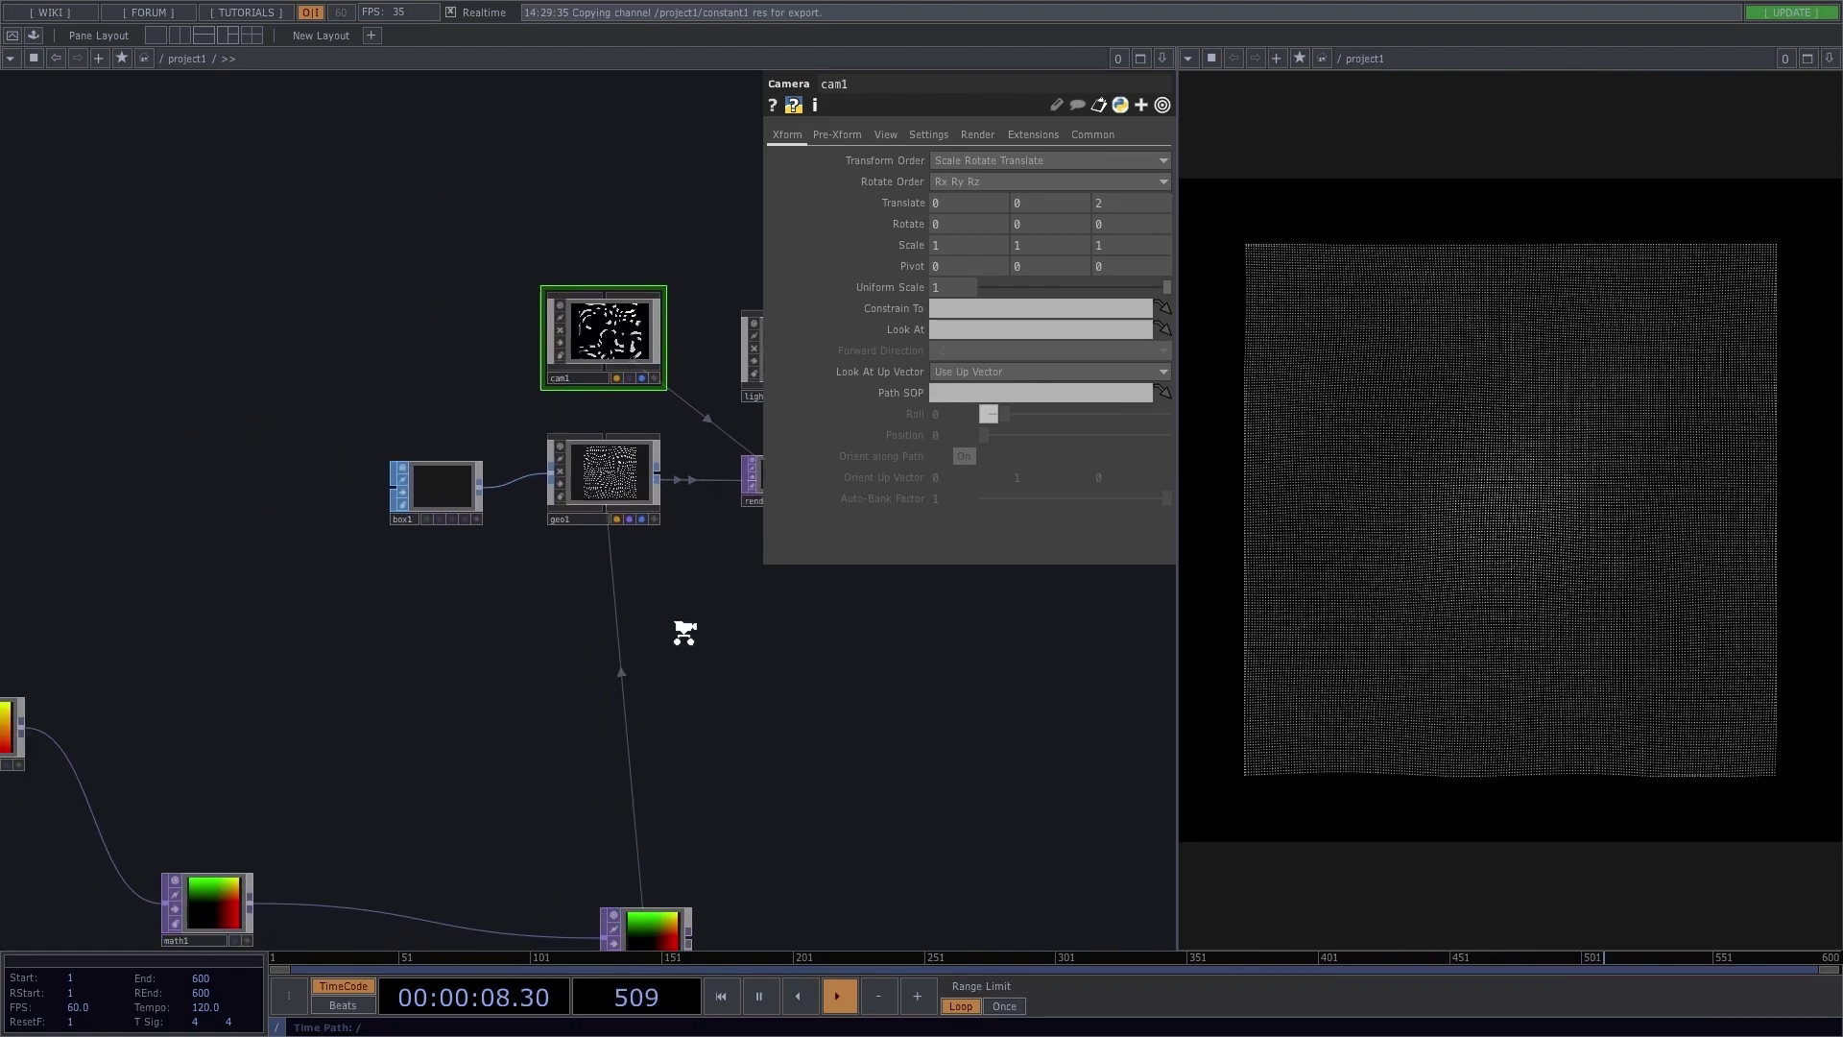
{"action": "left_click", "coordinate": [456, 506]}
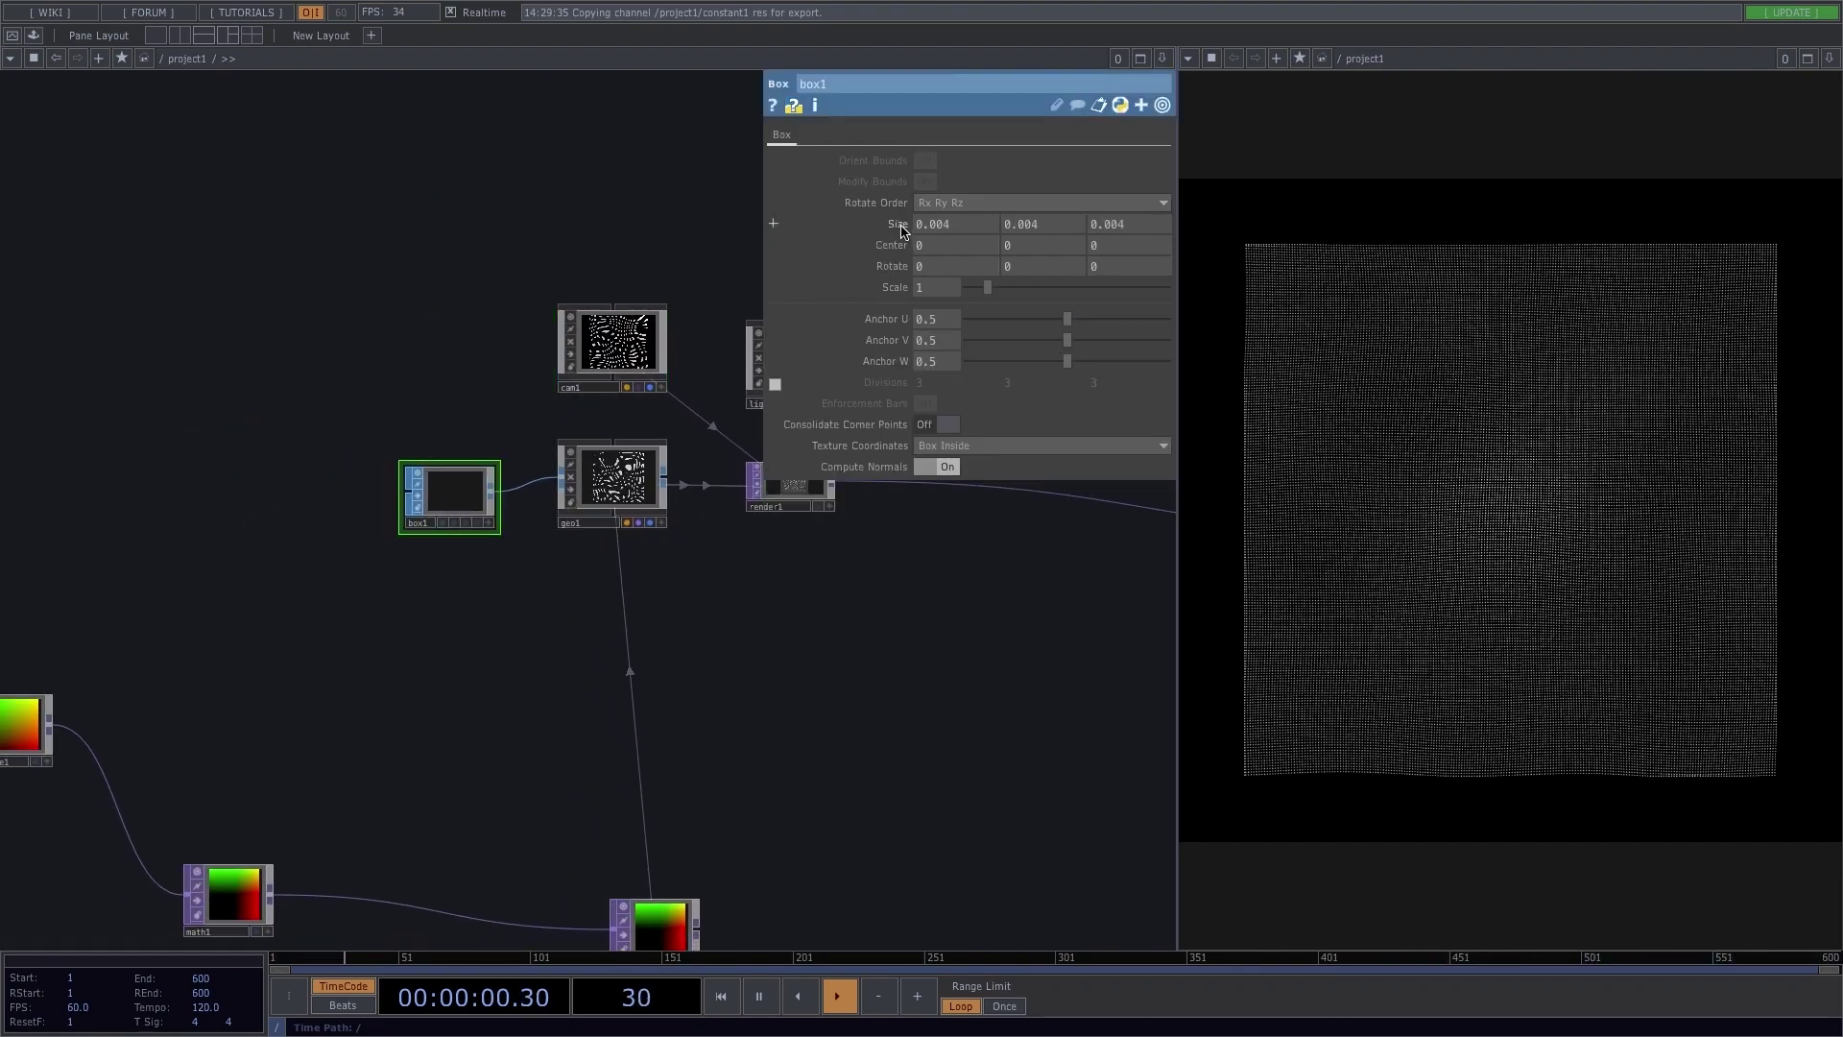
Step: Fine-tune box1's size to 0.005 on all axes
{"action": "mouse_move", "coordinate": [903, 230]}
{"action": "middle_mouse_down"}
{"action": "mouse_move", "coordinate": [903, 266]}
{"action": "mouse_move", "coordinate": [960, 266]}
{"action": "mouse_move", "coordinate": [912, 266]}
{"action": "middle_mouse_up"}
{"action": "left_click_drag", "start_coordinate": [842, 688], "coordinate": [778, 686]}
Step: Drive noise1's Translate Z with absTime.seconds and set its Period to 0.81
{"action": "left_click", "coordinate": [445, 518]}
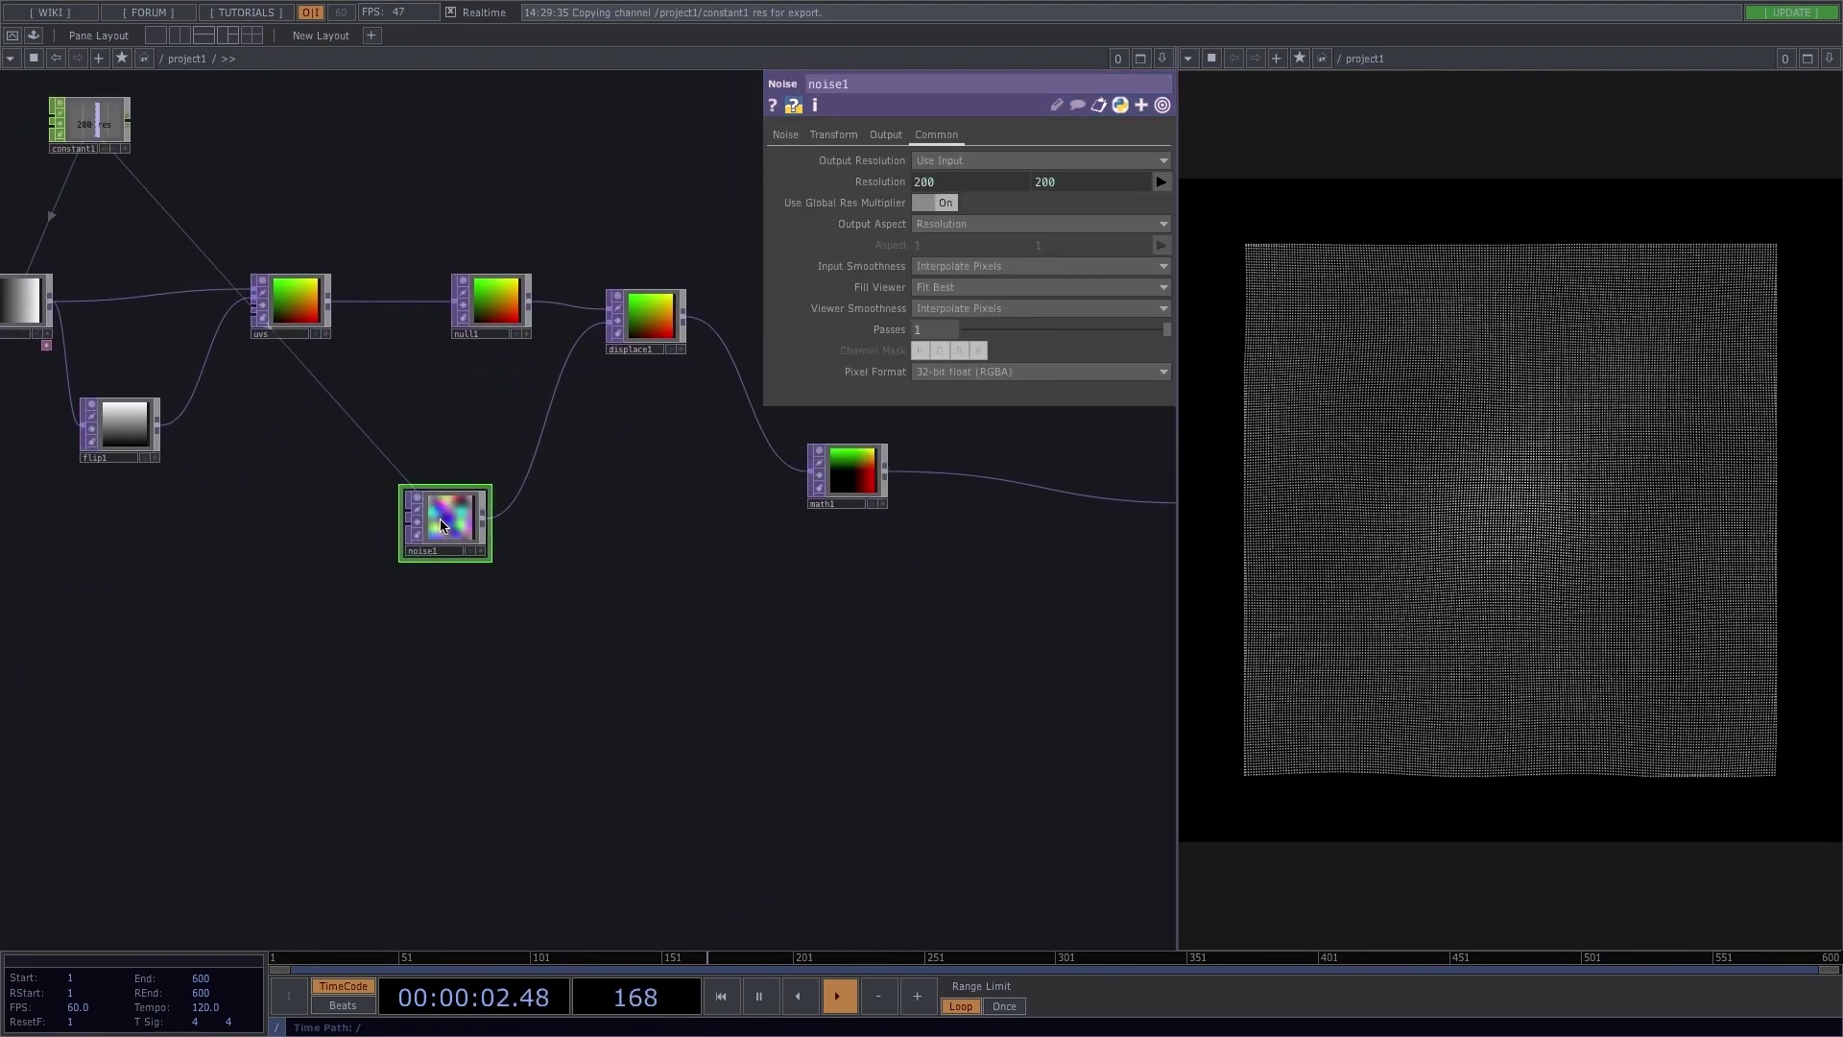
{"action": "left_click_drag", "start_coordinate": [1066, 203], "coordinate": [1022, 211]}
{"action": "left_click", "coordinate": [841, 141]}
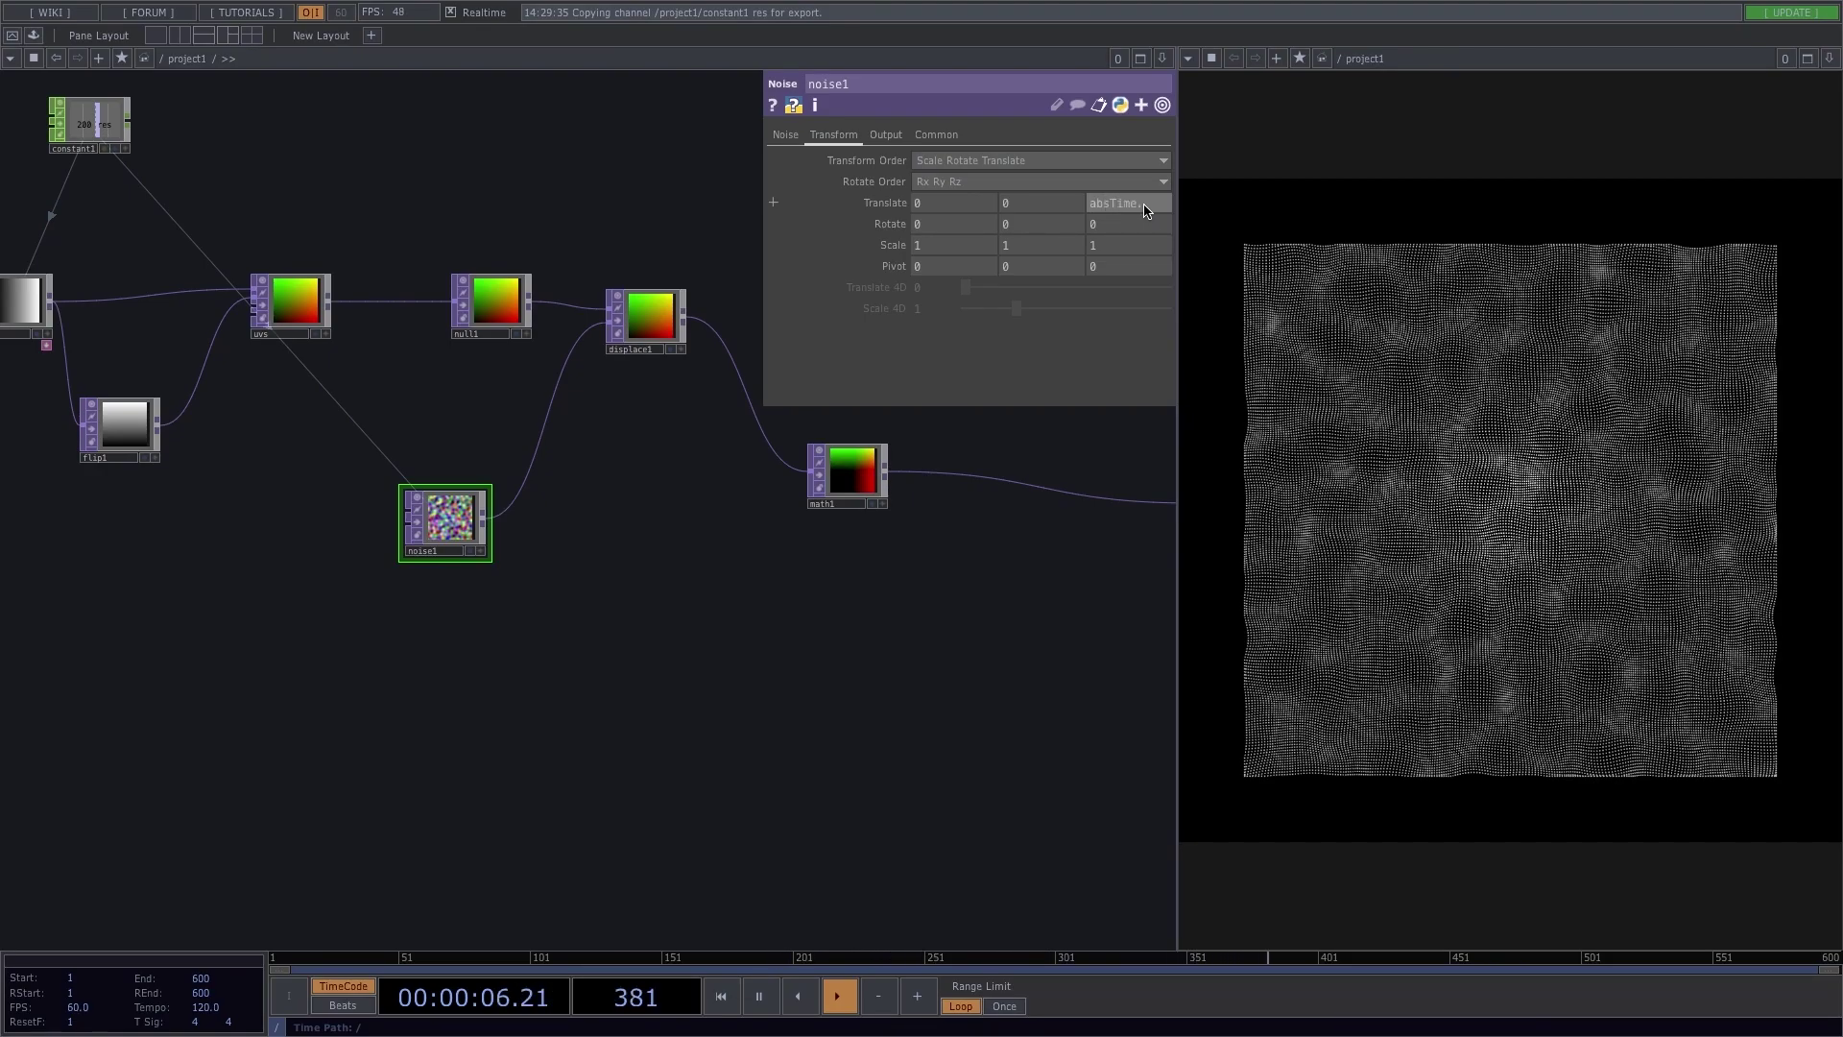
{"action": "left_click", "coordinate": [1142, 204]}
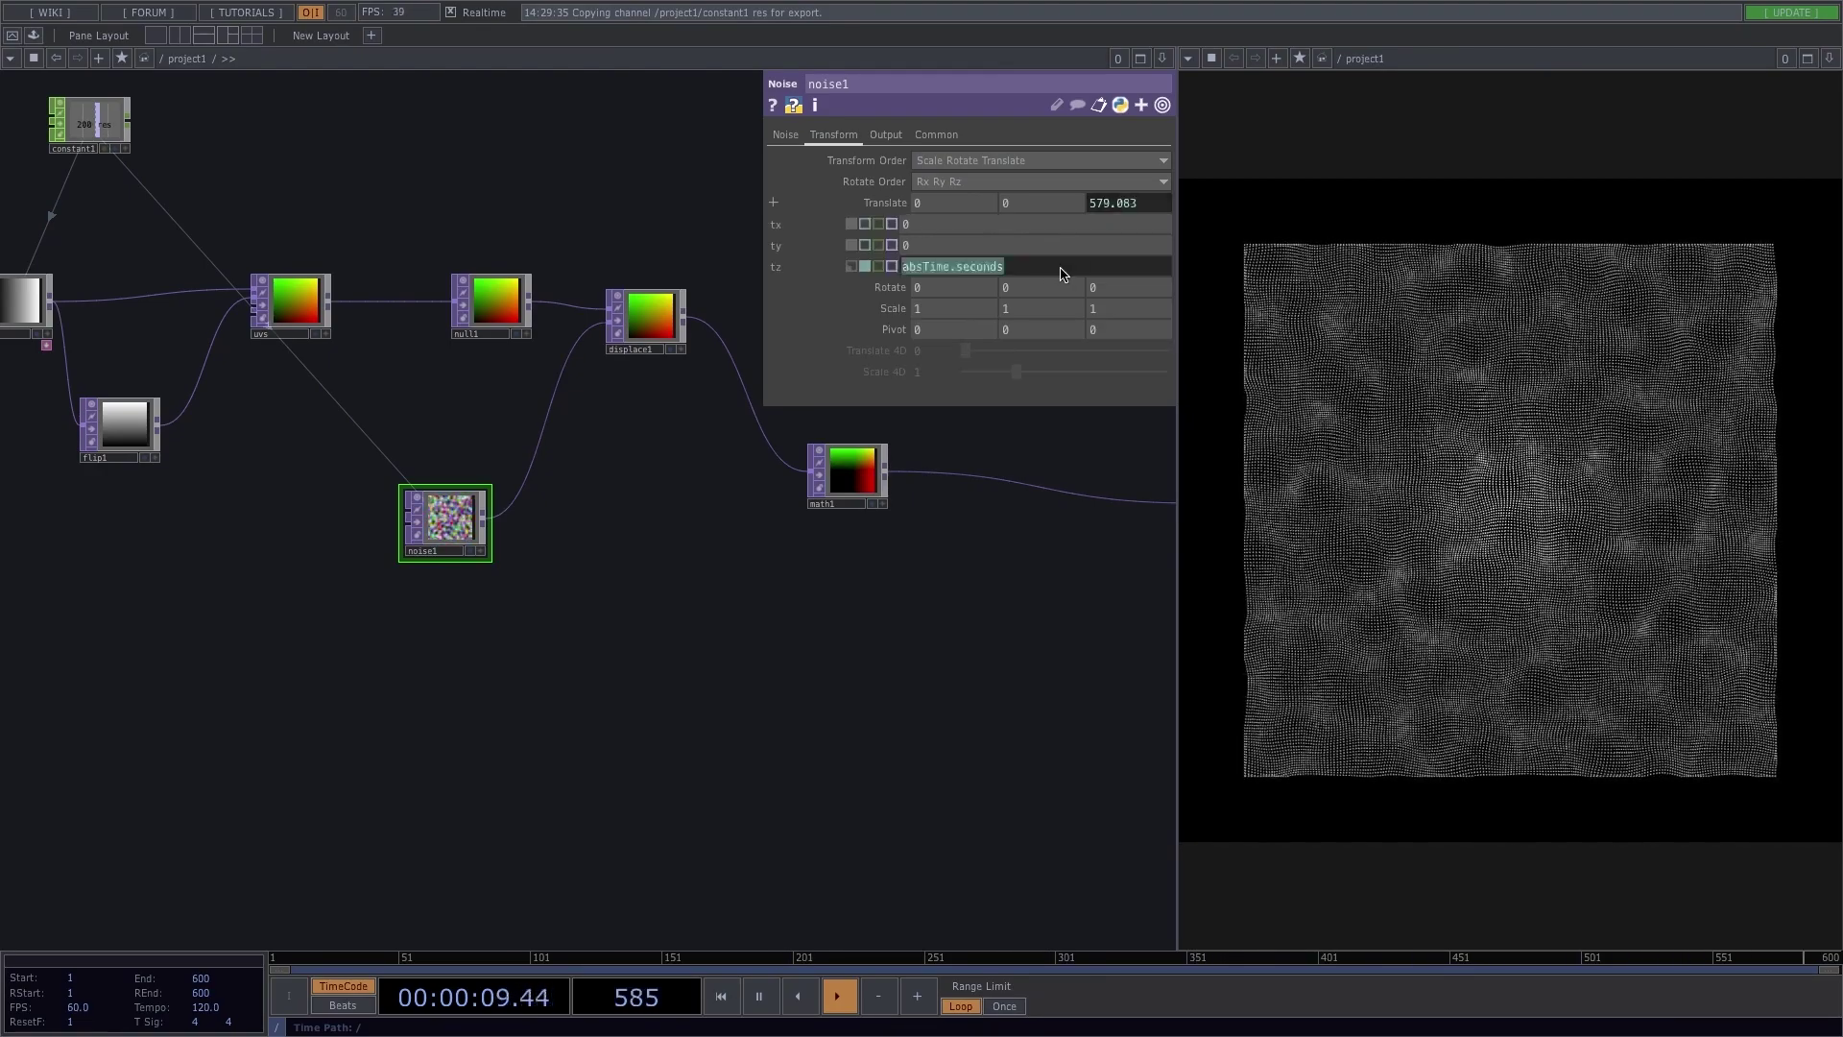
{"action": "left_click", "coordinate": [787, 138]}
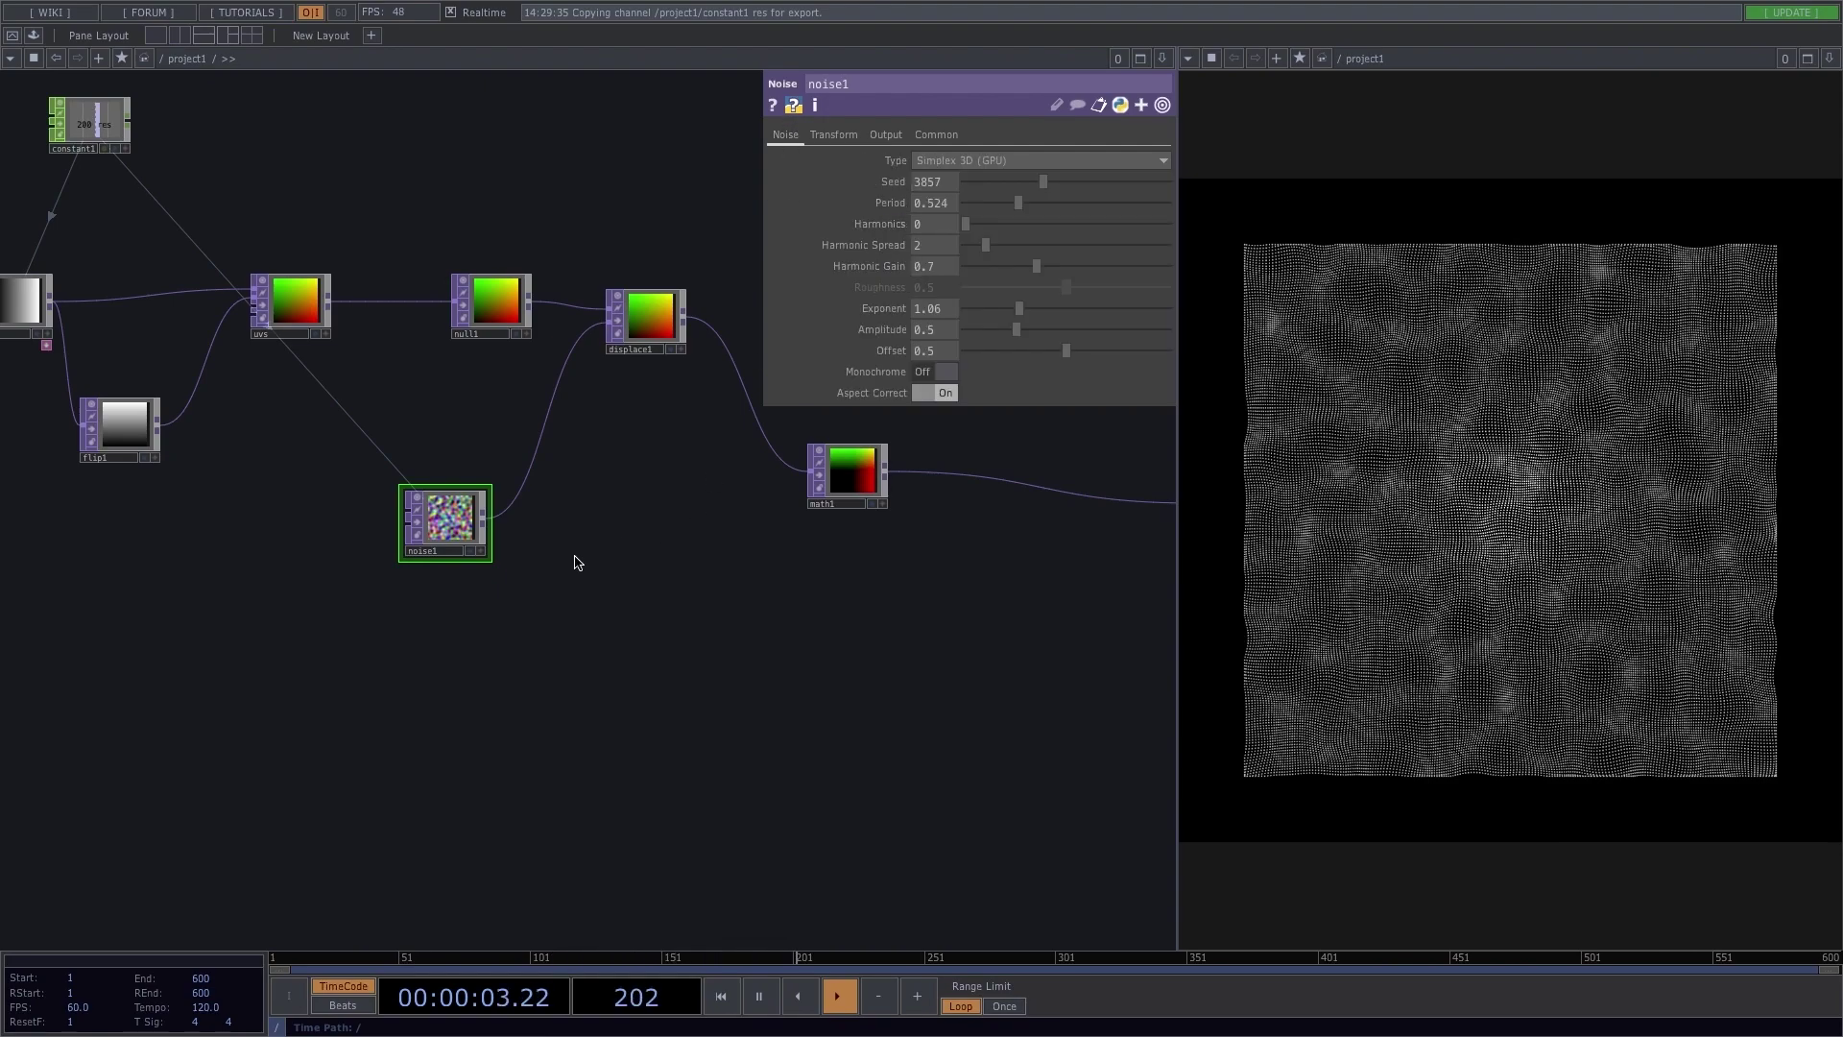
{"action": "mouse_move", "coordinate": [453, 529]}
{"action": "left_mouse_down"}
{"action": "mouse_move", "coordinate": [403, 496]}
{"action": "mouse_move", "coordinate": [438, 497]}
{"action": "left_mouse_up"}
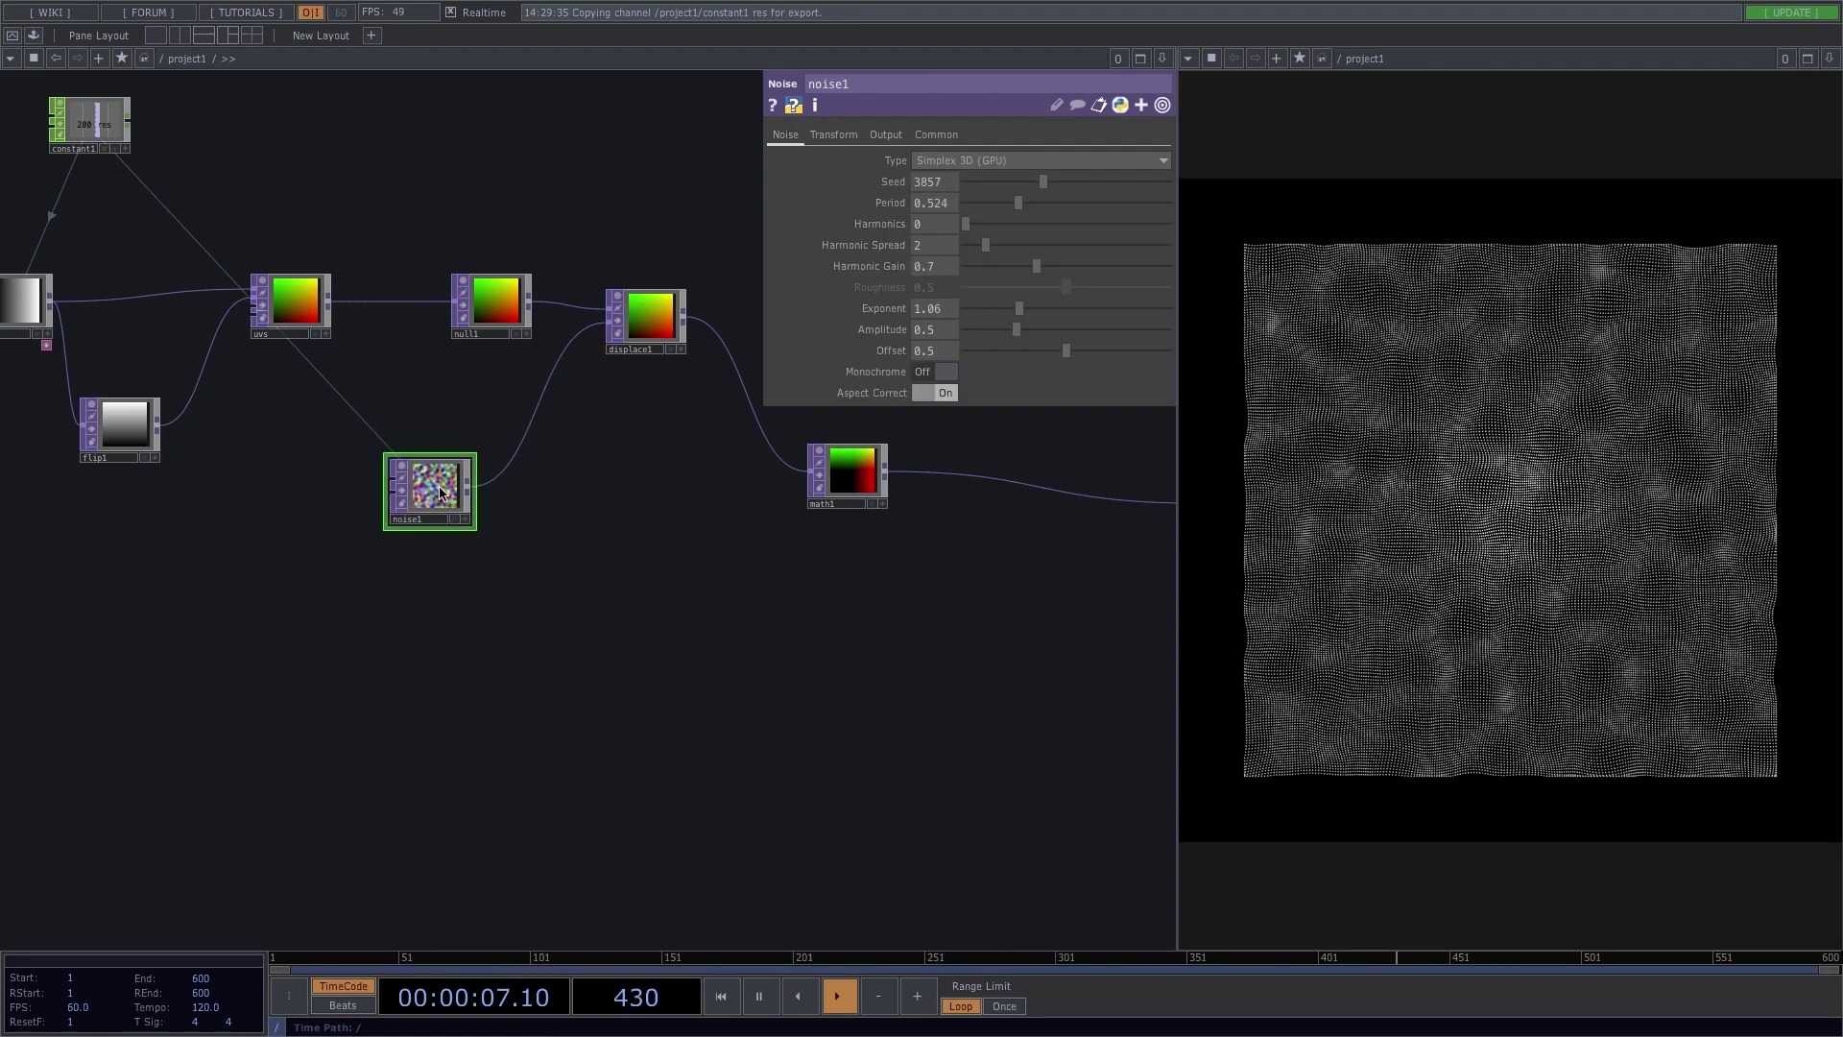
{"action": "left_click_drag", "start_coordinate": [1022, 206], "coordinate": [1050, 205]}
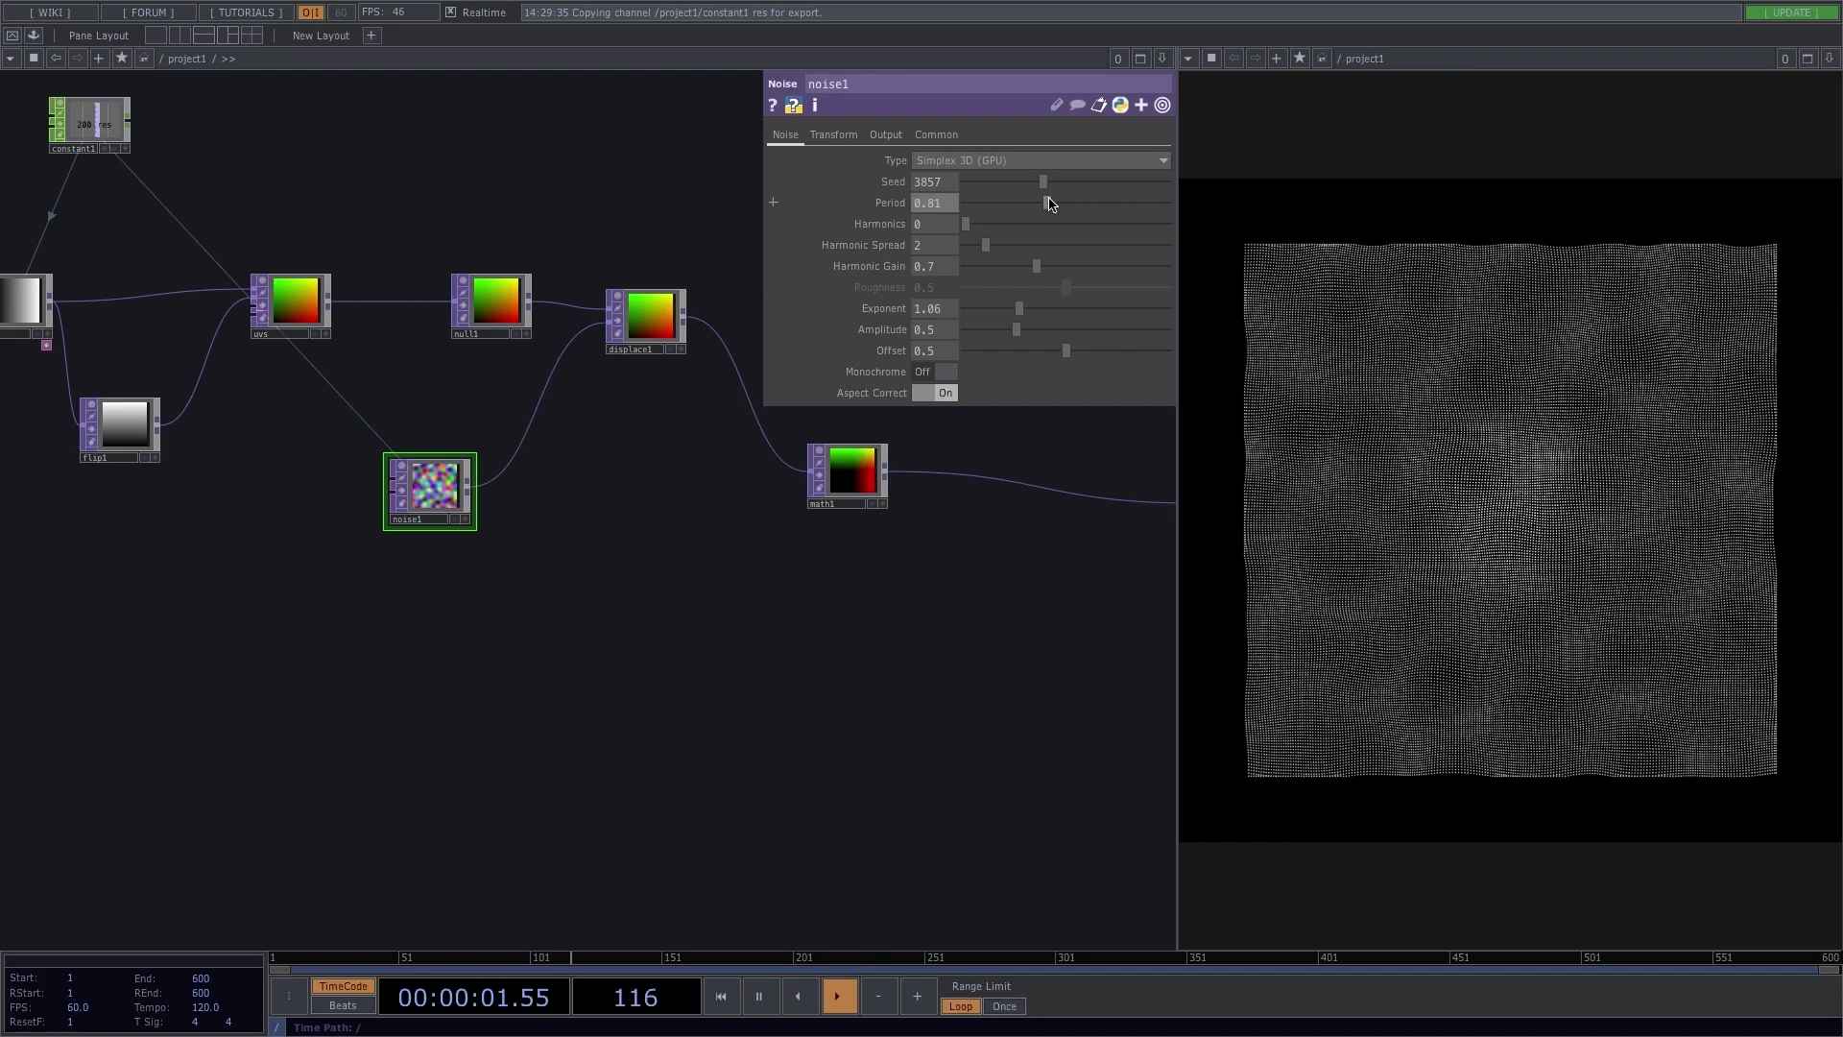
{"action": "left_click", "coordinate": [1187, 59]}
Step: View the displaced grid in the Geometry Viewer, orbiting so the plane faces the camera
{"action": "left_click", "coordinate": [1235, 131]}
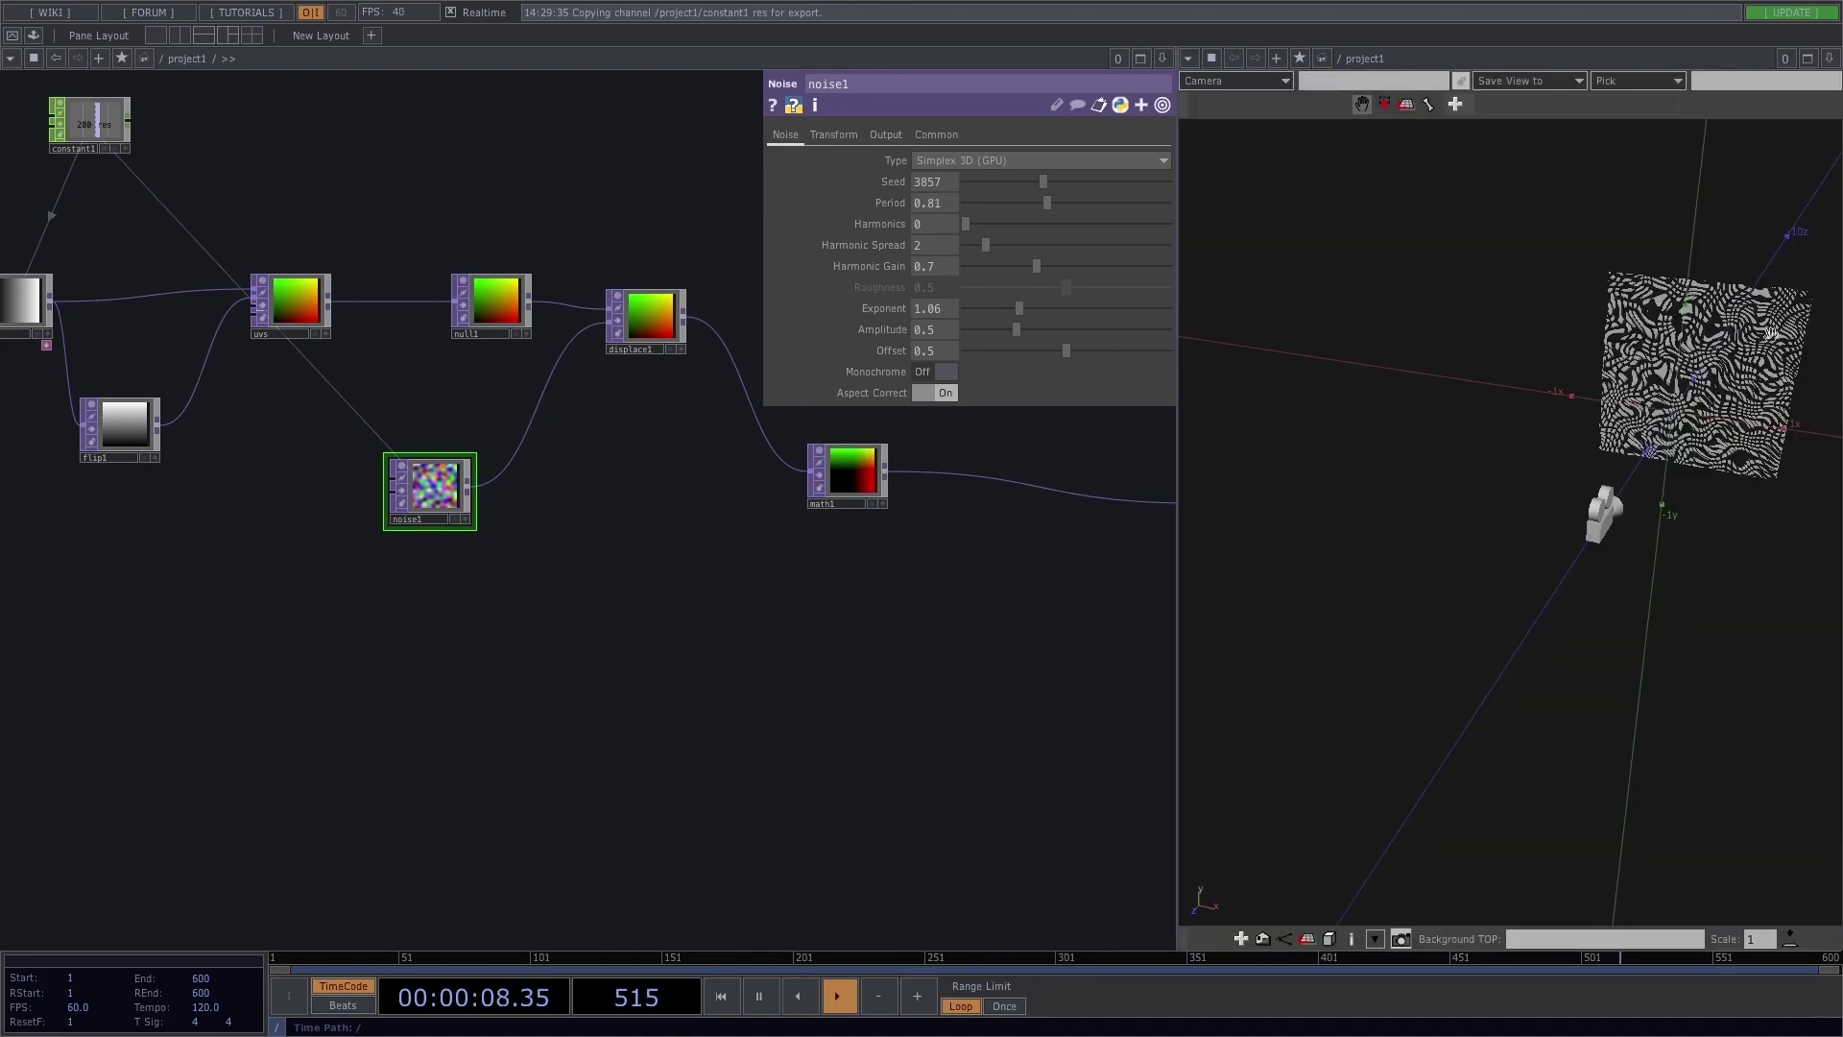
{"action": "scroll", "coordinate": [1757, 365], "scroll_direction": "up", "scroll_amount": 10}
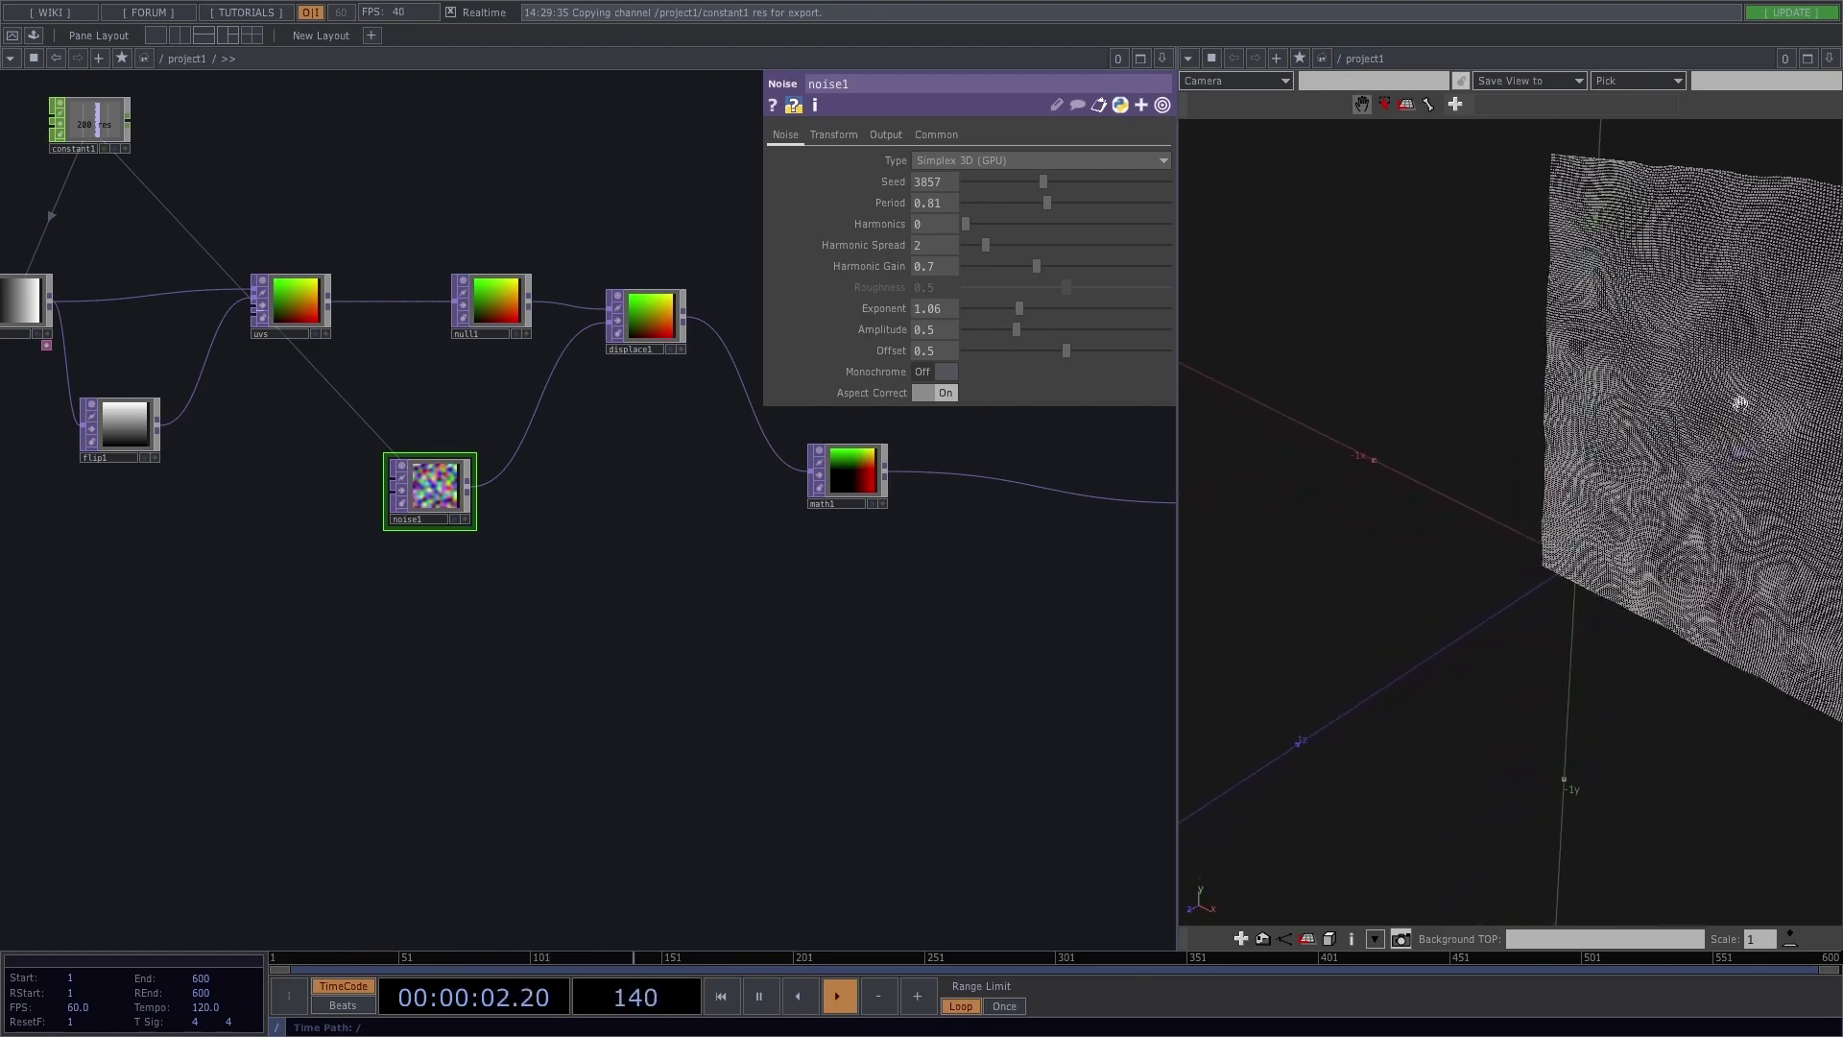
{"action": "left_click_drag", "start_coordinate": [1738, 402], "coordinate": [1323, 576]}
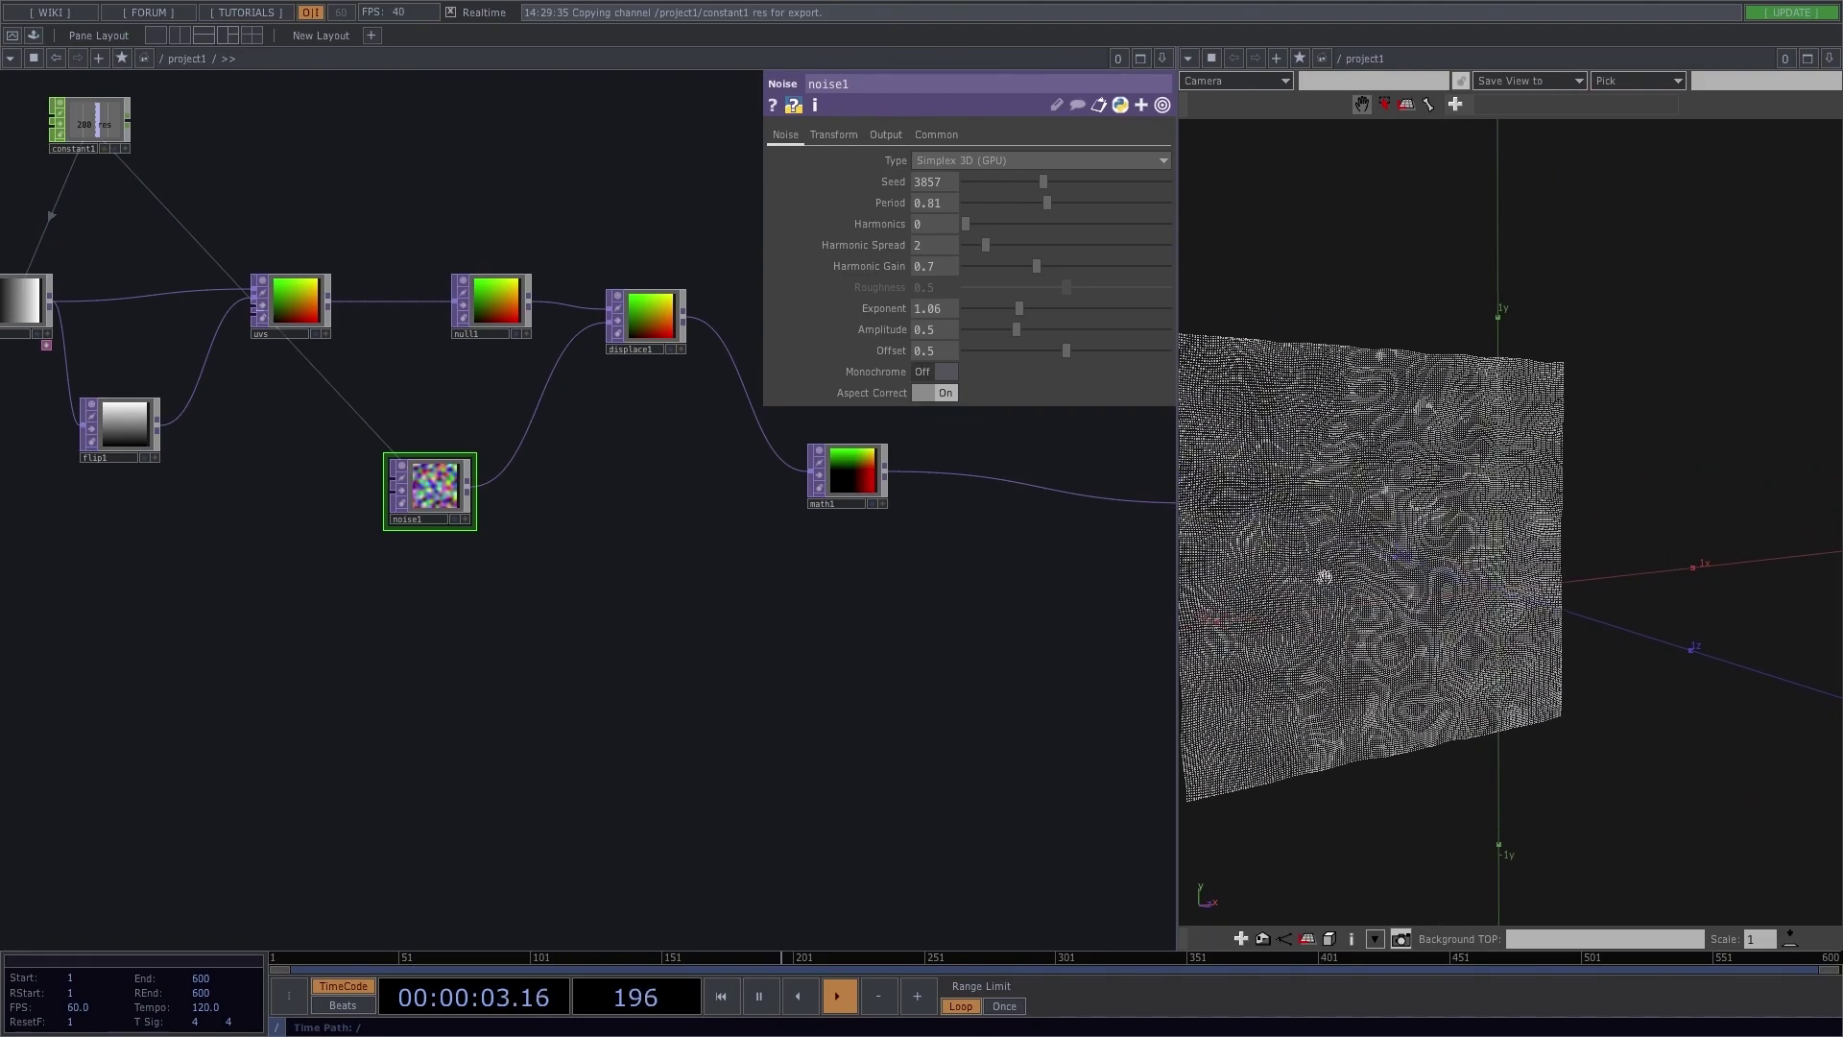
Step: Return to the flat render view and shift math1 further right and down
{"action": "left_click", "coordinate": [1186, 58]}
{"action": "left_click", "coordinate": [1214, 138]}
{"action": "scroll", "coordinate": [823, 691], "scroll_direction": "down", "scroll_amount": 2}
{"action": "left_click_drag", "start_coordinate": [823, 691], "coordinate": [504, 662]}
{"action": "left_click_drag", "start_coordinate": [593, 487], "coordinate": [715, 519]}
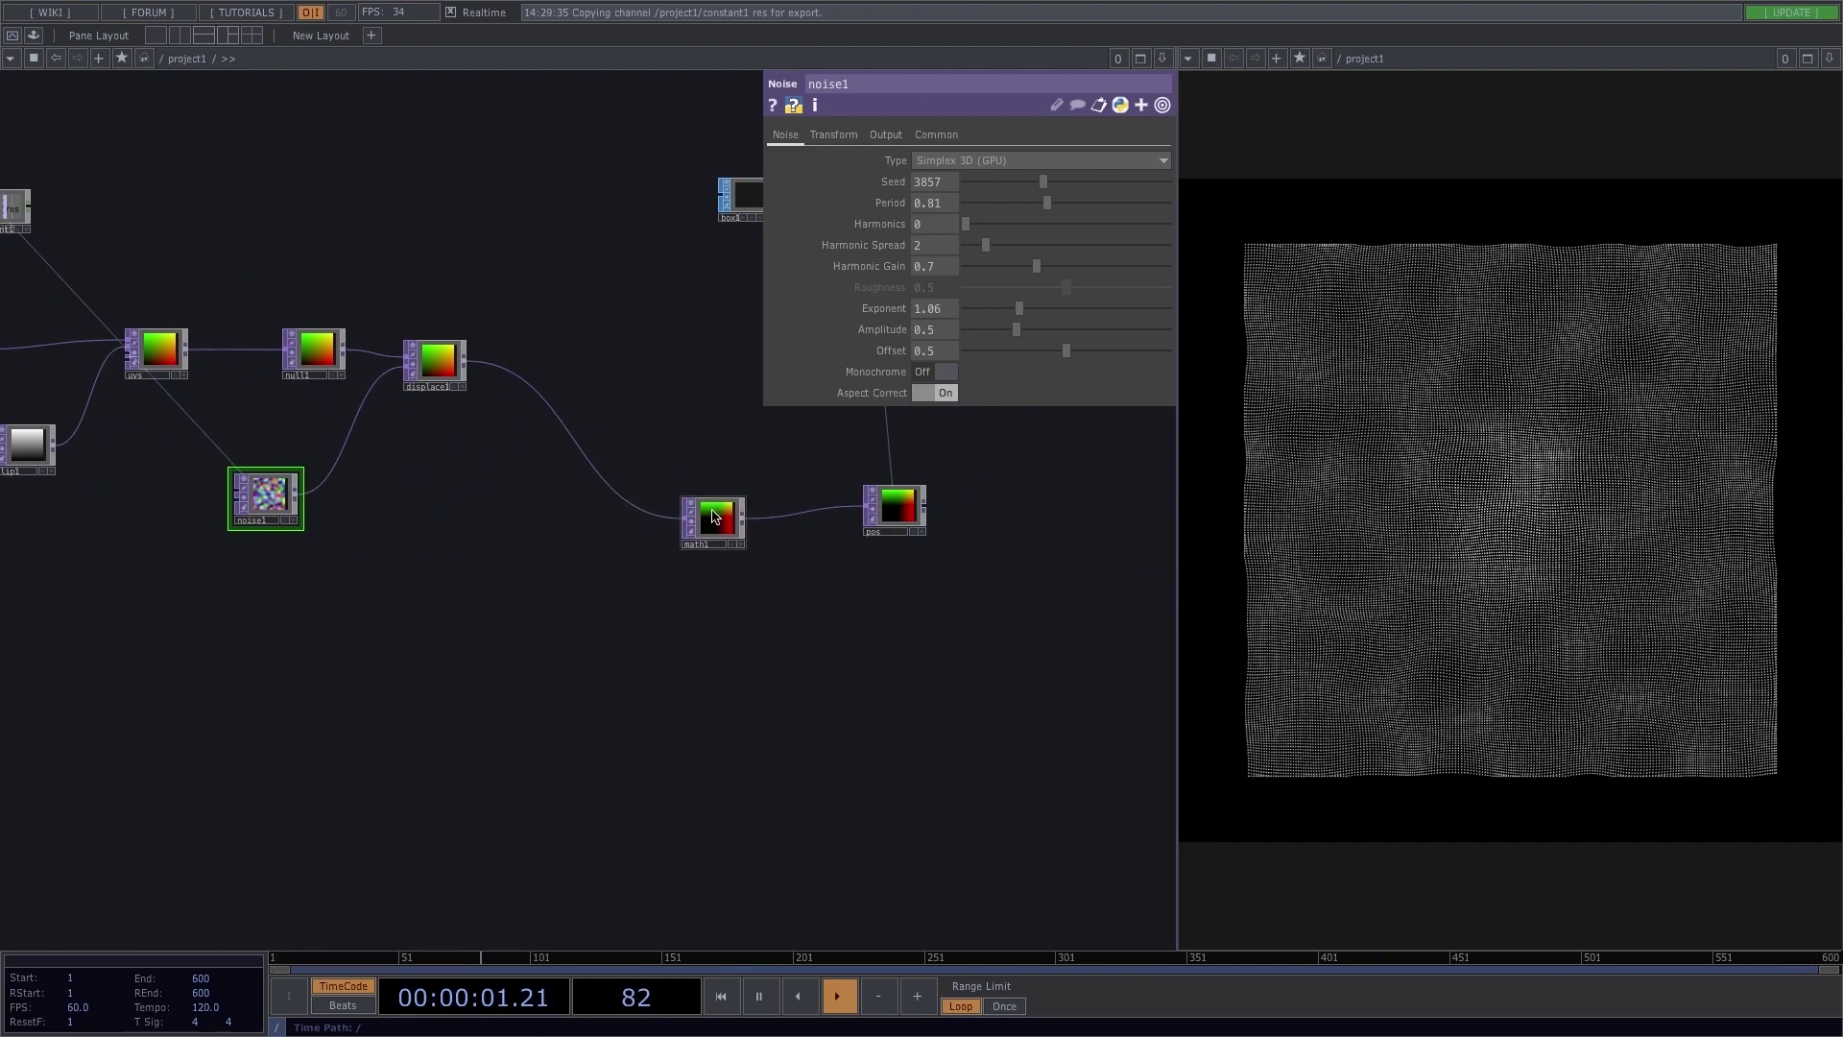
Step: Copy and paste noise1, placing the noise2 duplicate below it
{"action": "left_click_drag", "start_coordinate": [445, 555], "coordinate": [535, 558]}
{"action": "scroll", "coordinate": [365, 497], "scroll_direction": "up", "scroll_amount": 2}
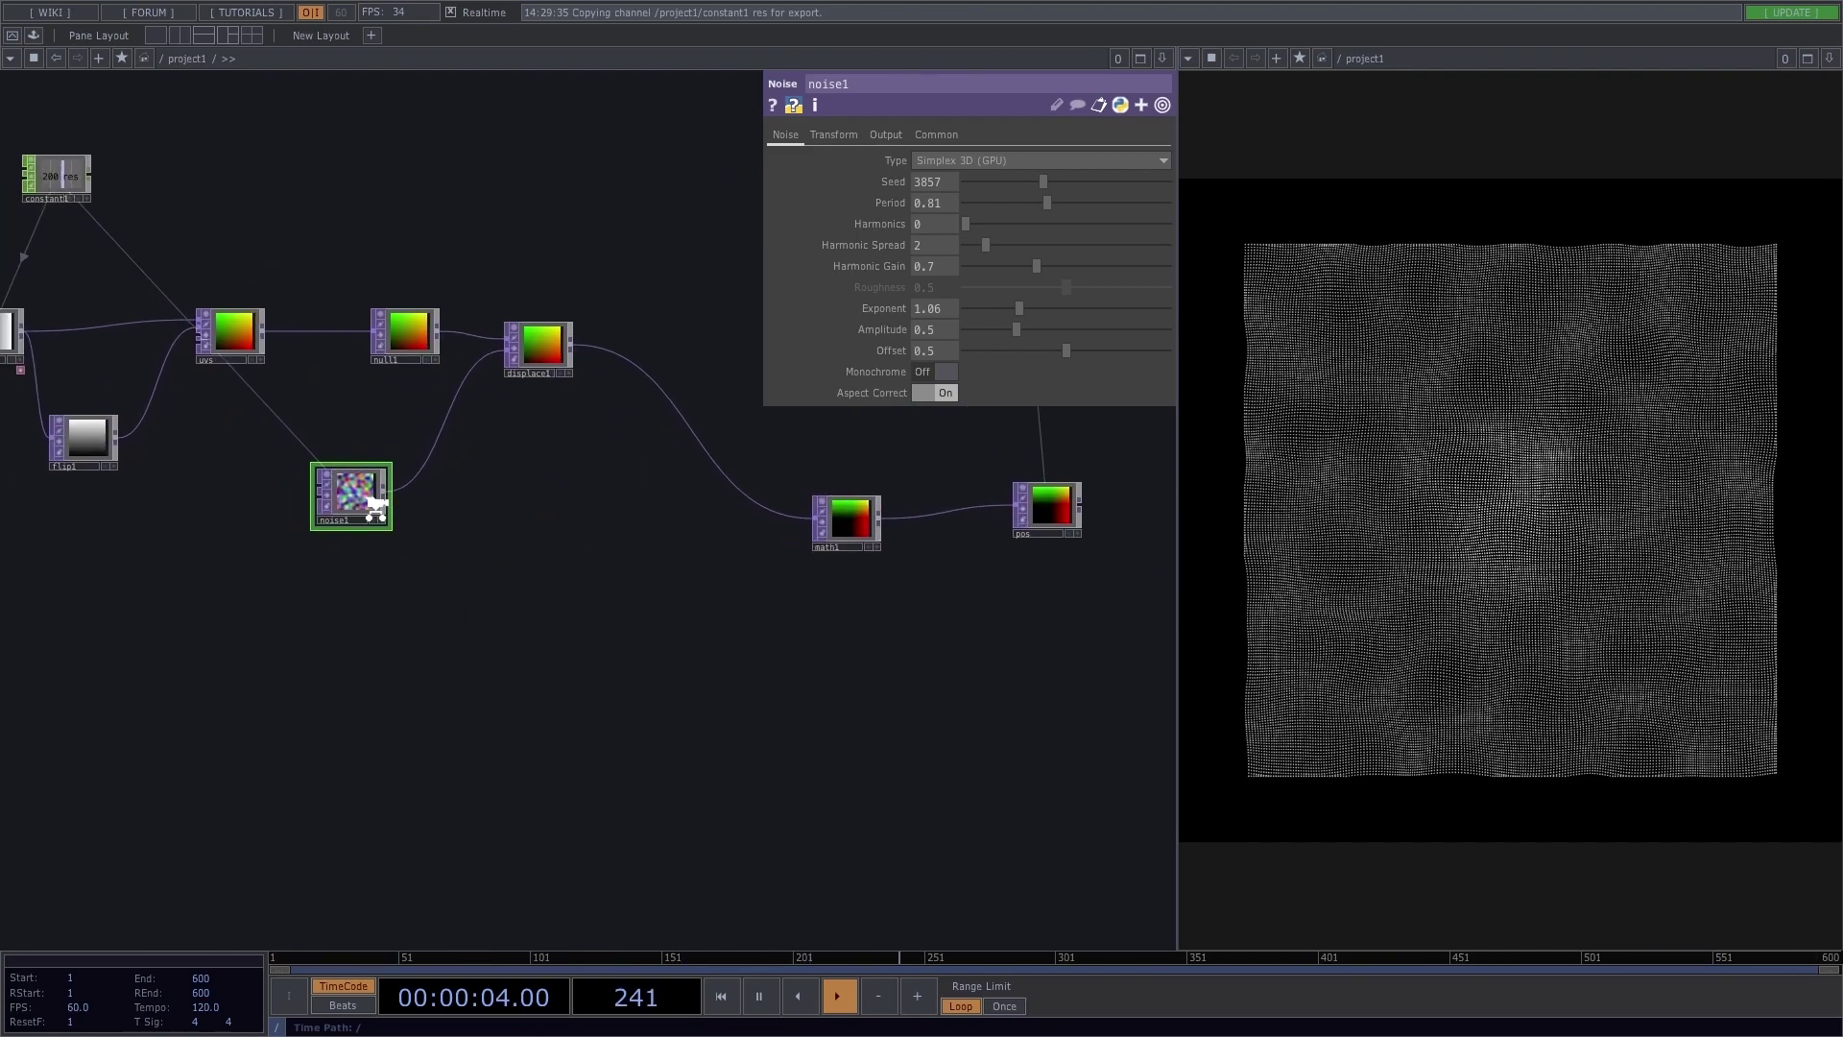
{"action": "key", "text": "ctrl+c"}
{"action": "key", "text": "ctrl+v"}
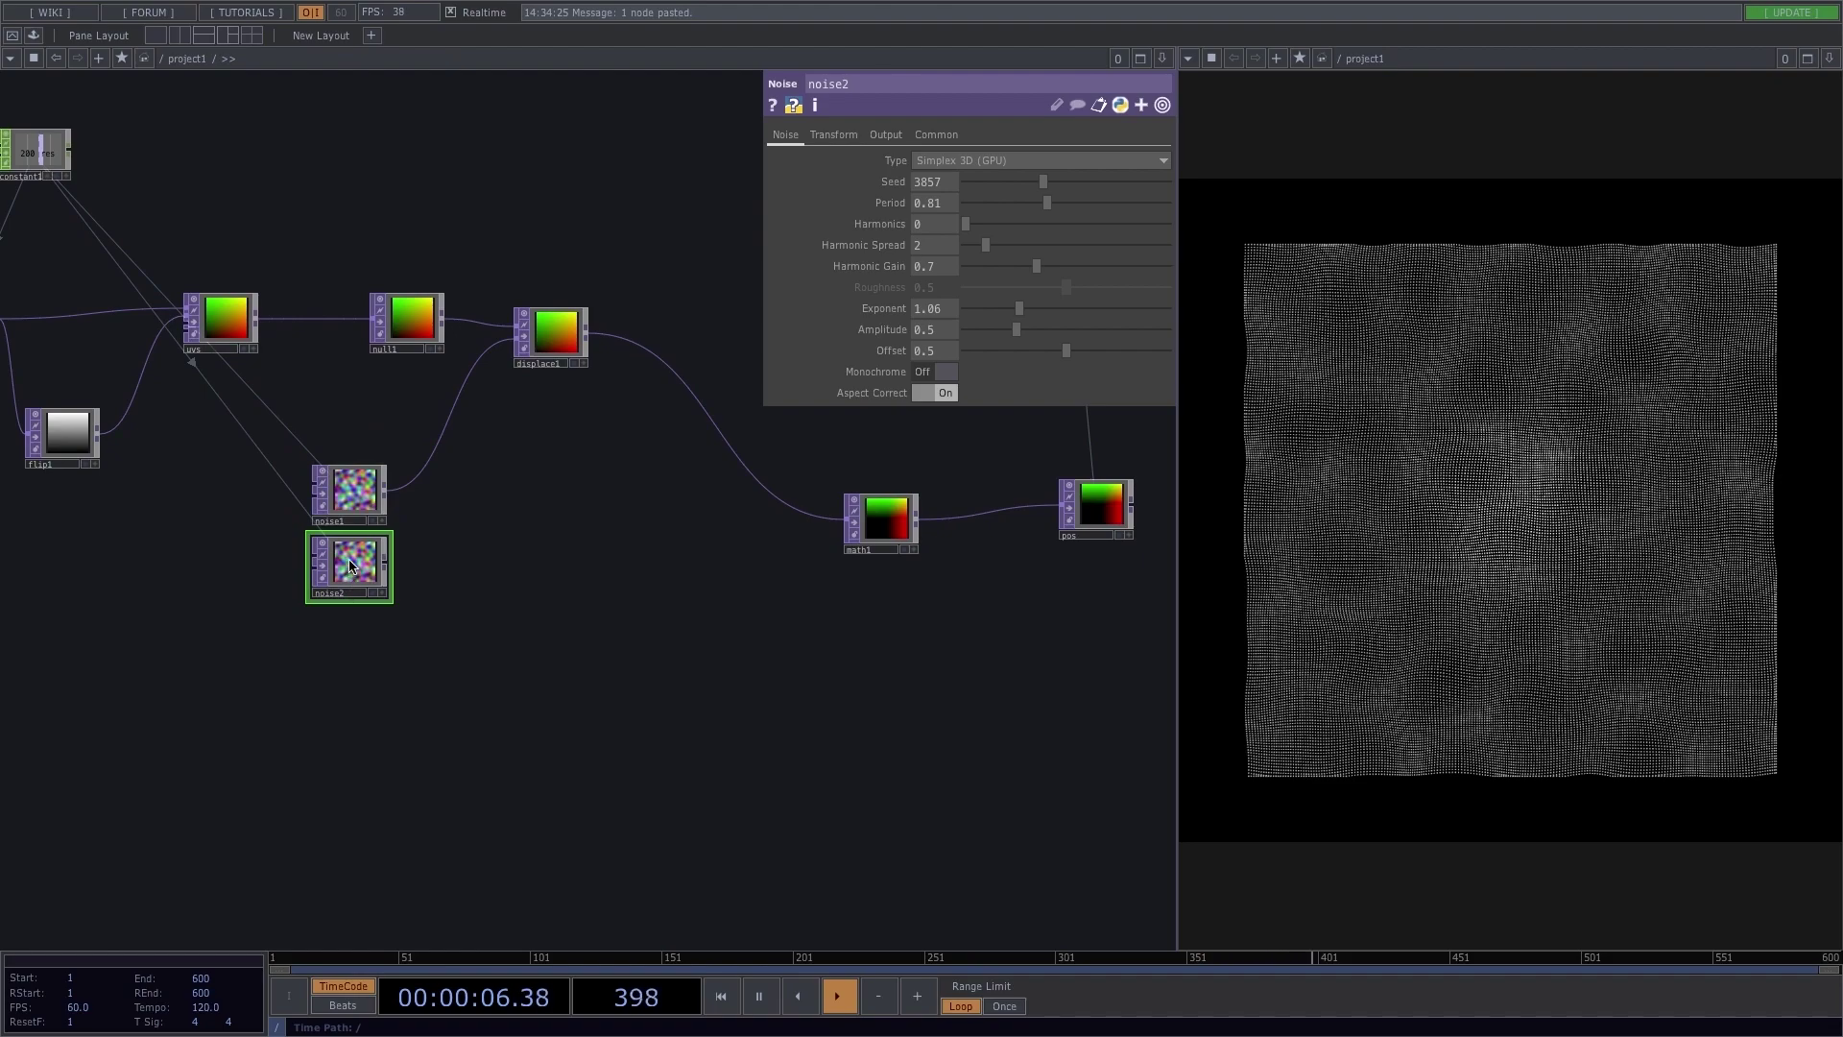
{"action": "left_click_drag", "start_coordinate": [354, 567], "coordinate": [421, 638]}
Step: Set noise2 to Period 2, Harmonic Spread 0, Amplitude 0.433 and Monochrome on
{"action": "left_click_drag", "start_coordinate": [1081, 188], "coordinate": [1277, 190]}
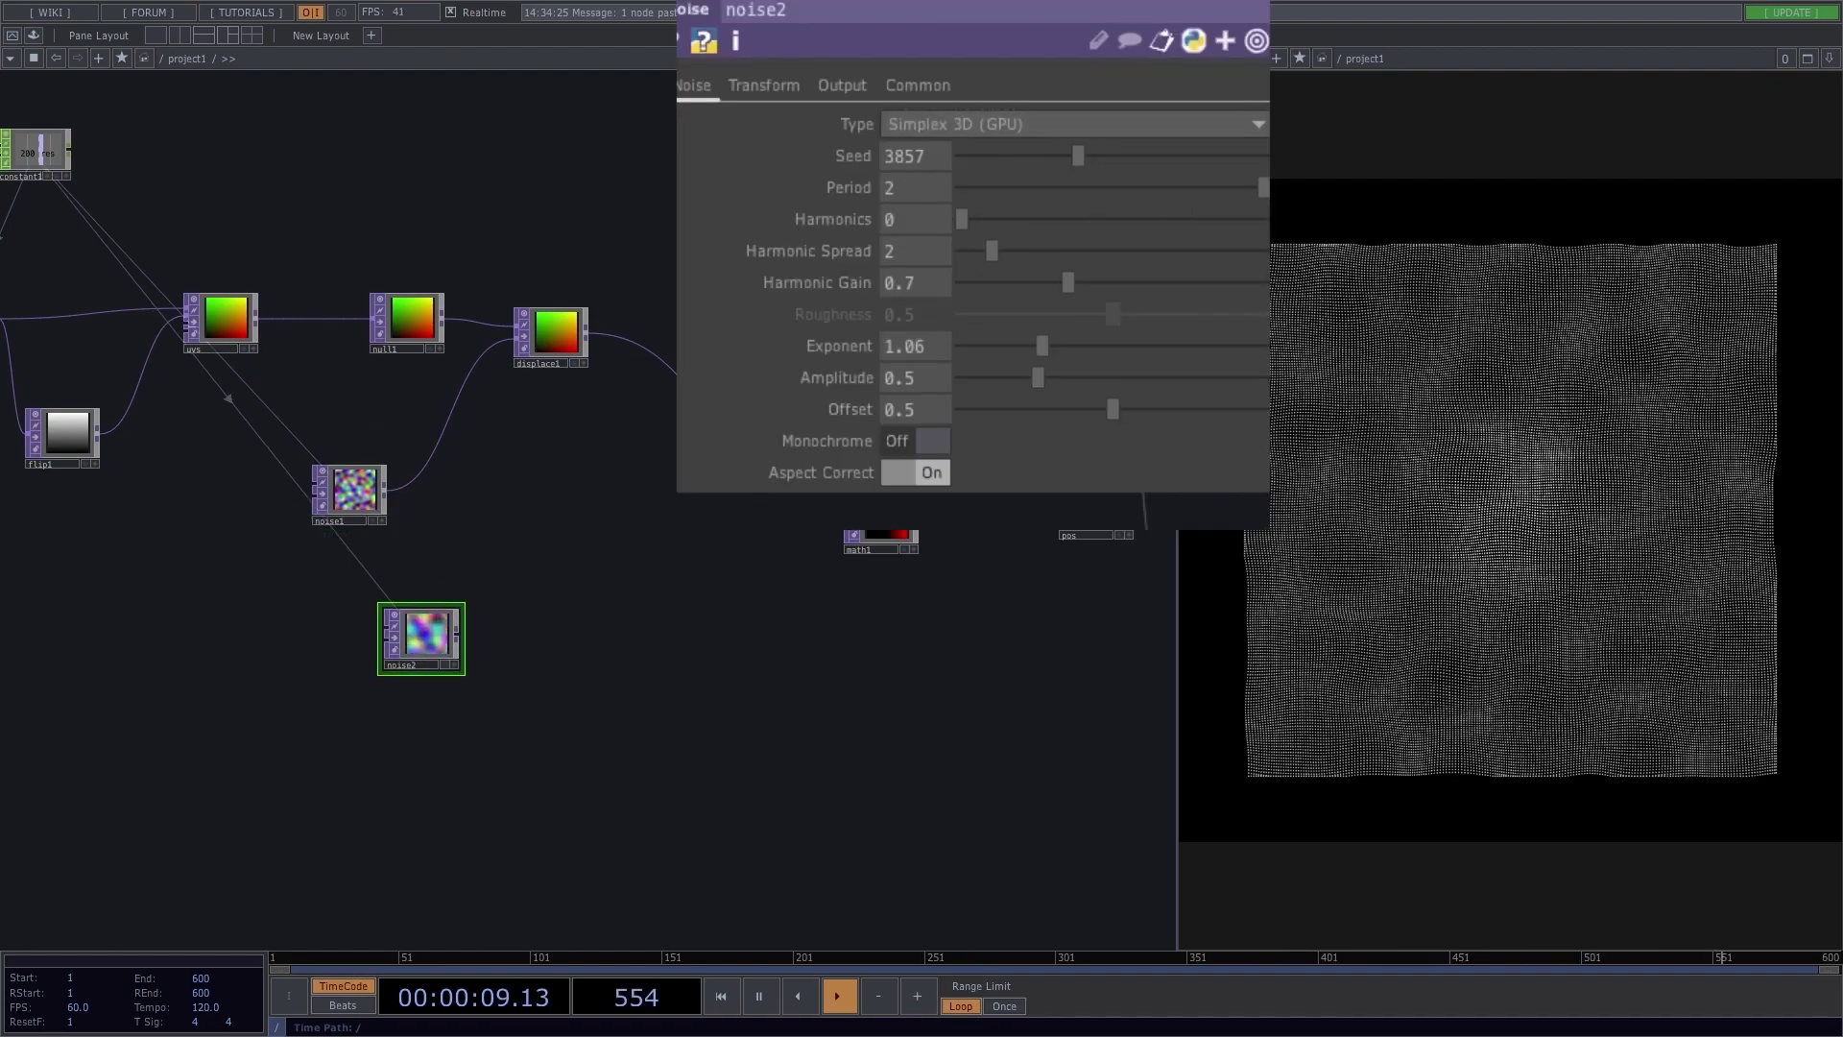
{"action": "left_click_drag", "start_coordinate": [989, 251], "coordinate": [902, 263]}
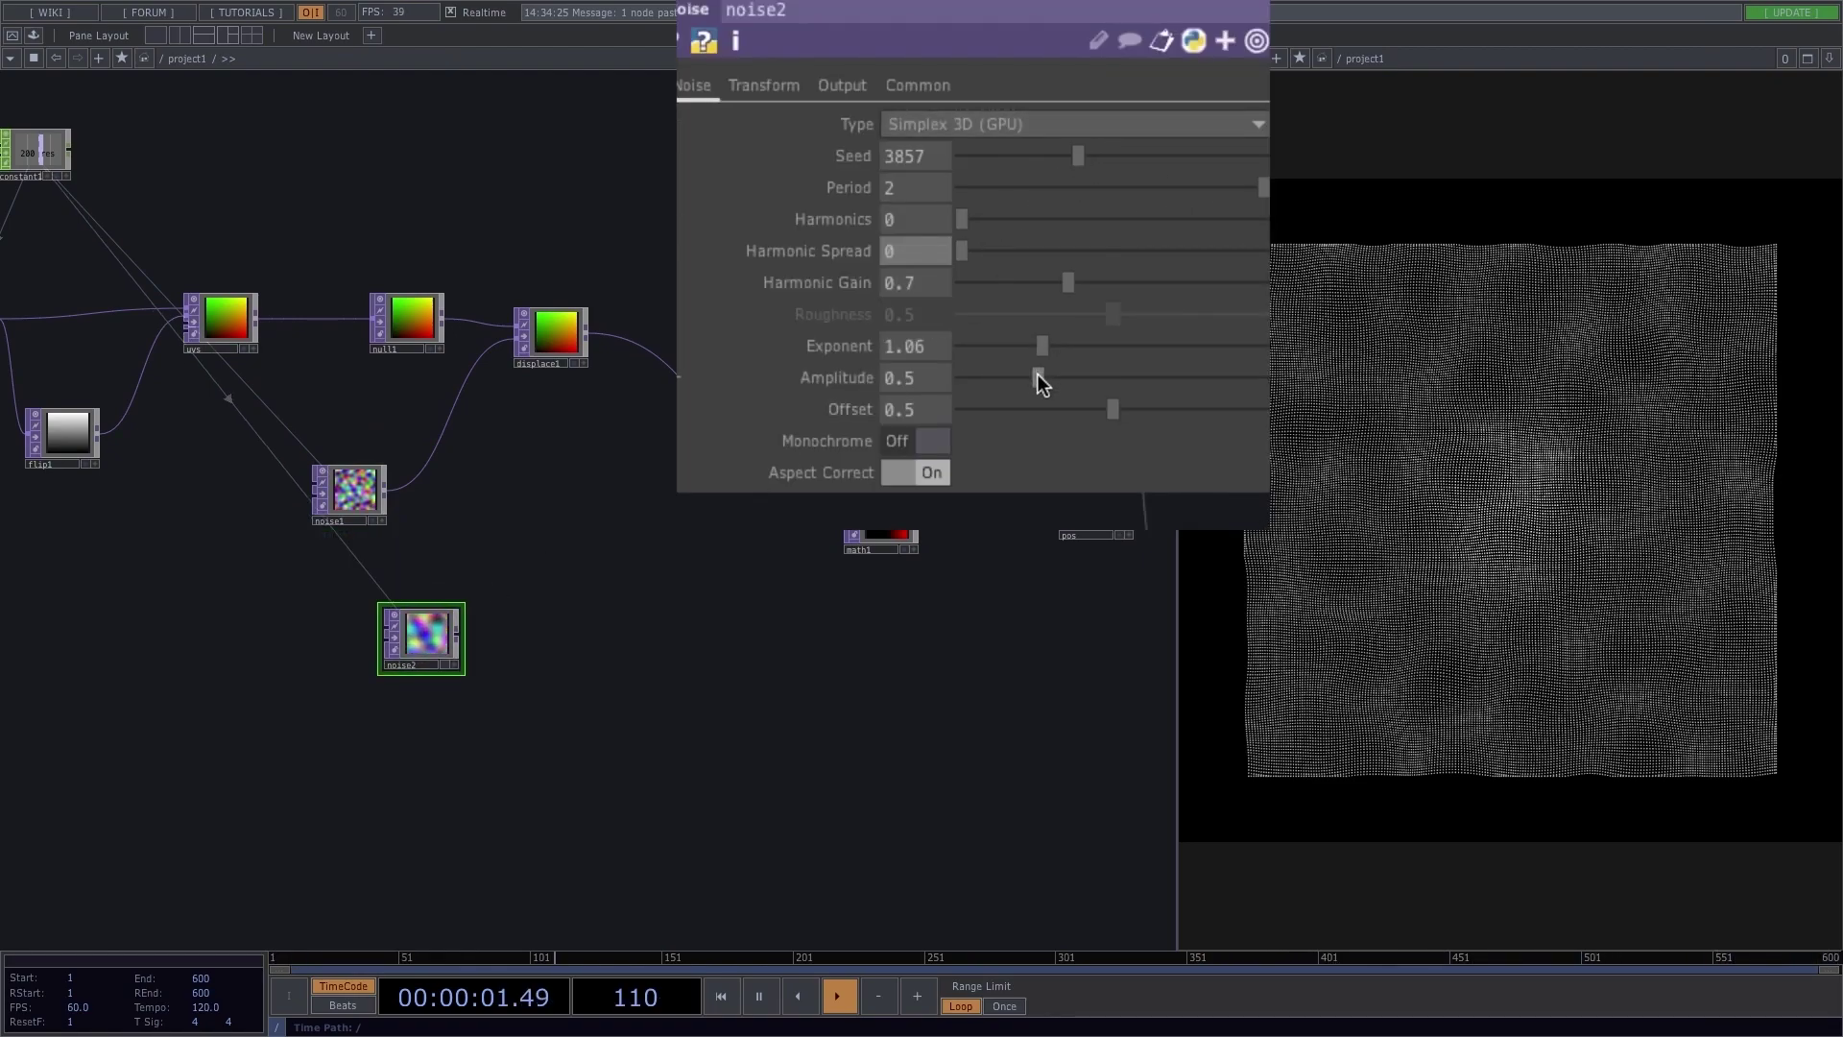
{"action": "left_click_drag", "start_coordinate": [1042, 384], "coordinate": [1008, 379]}
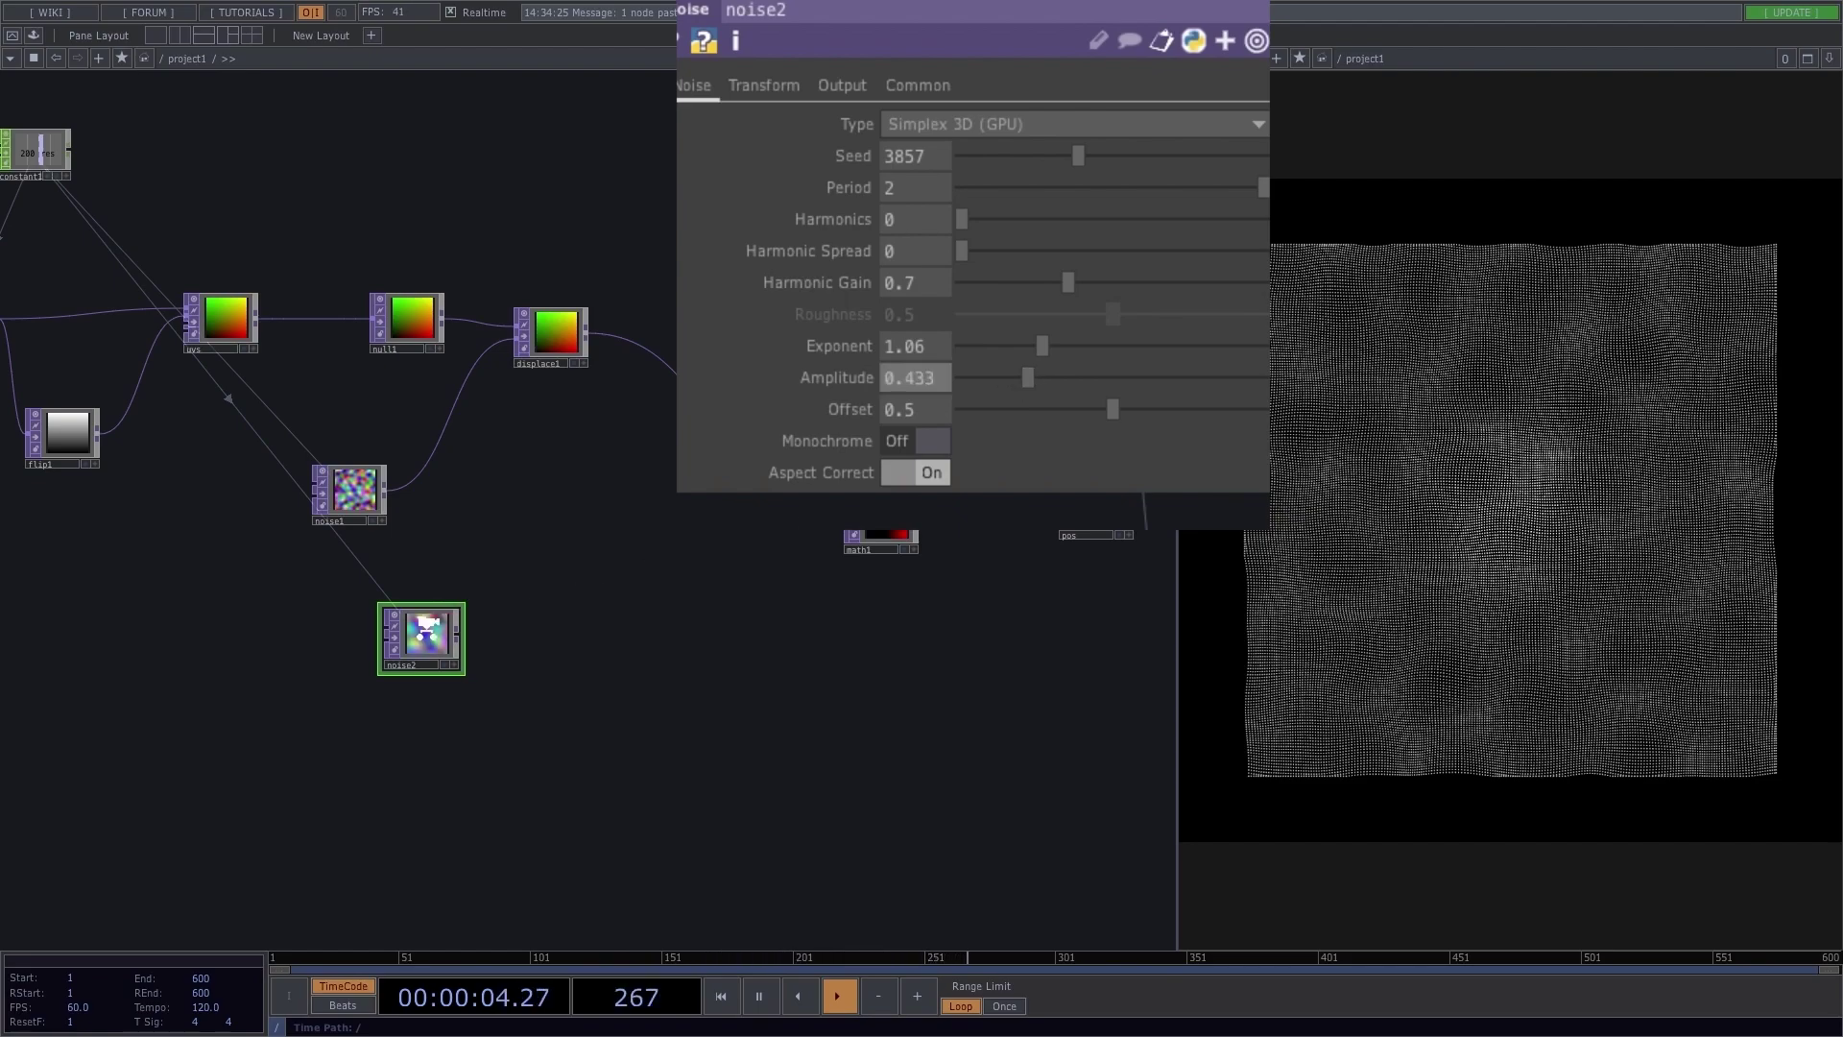
{"action": "scroll", "coordinate": [427, 632], "scroll_direction": "up", "scroll_amount": 3}
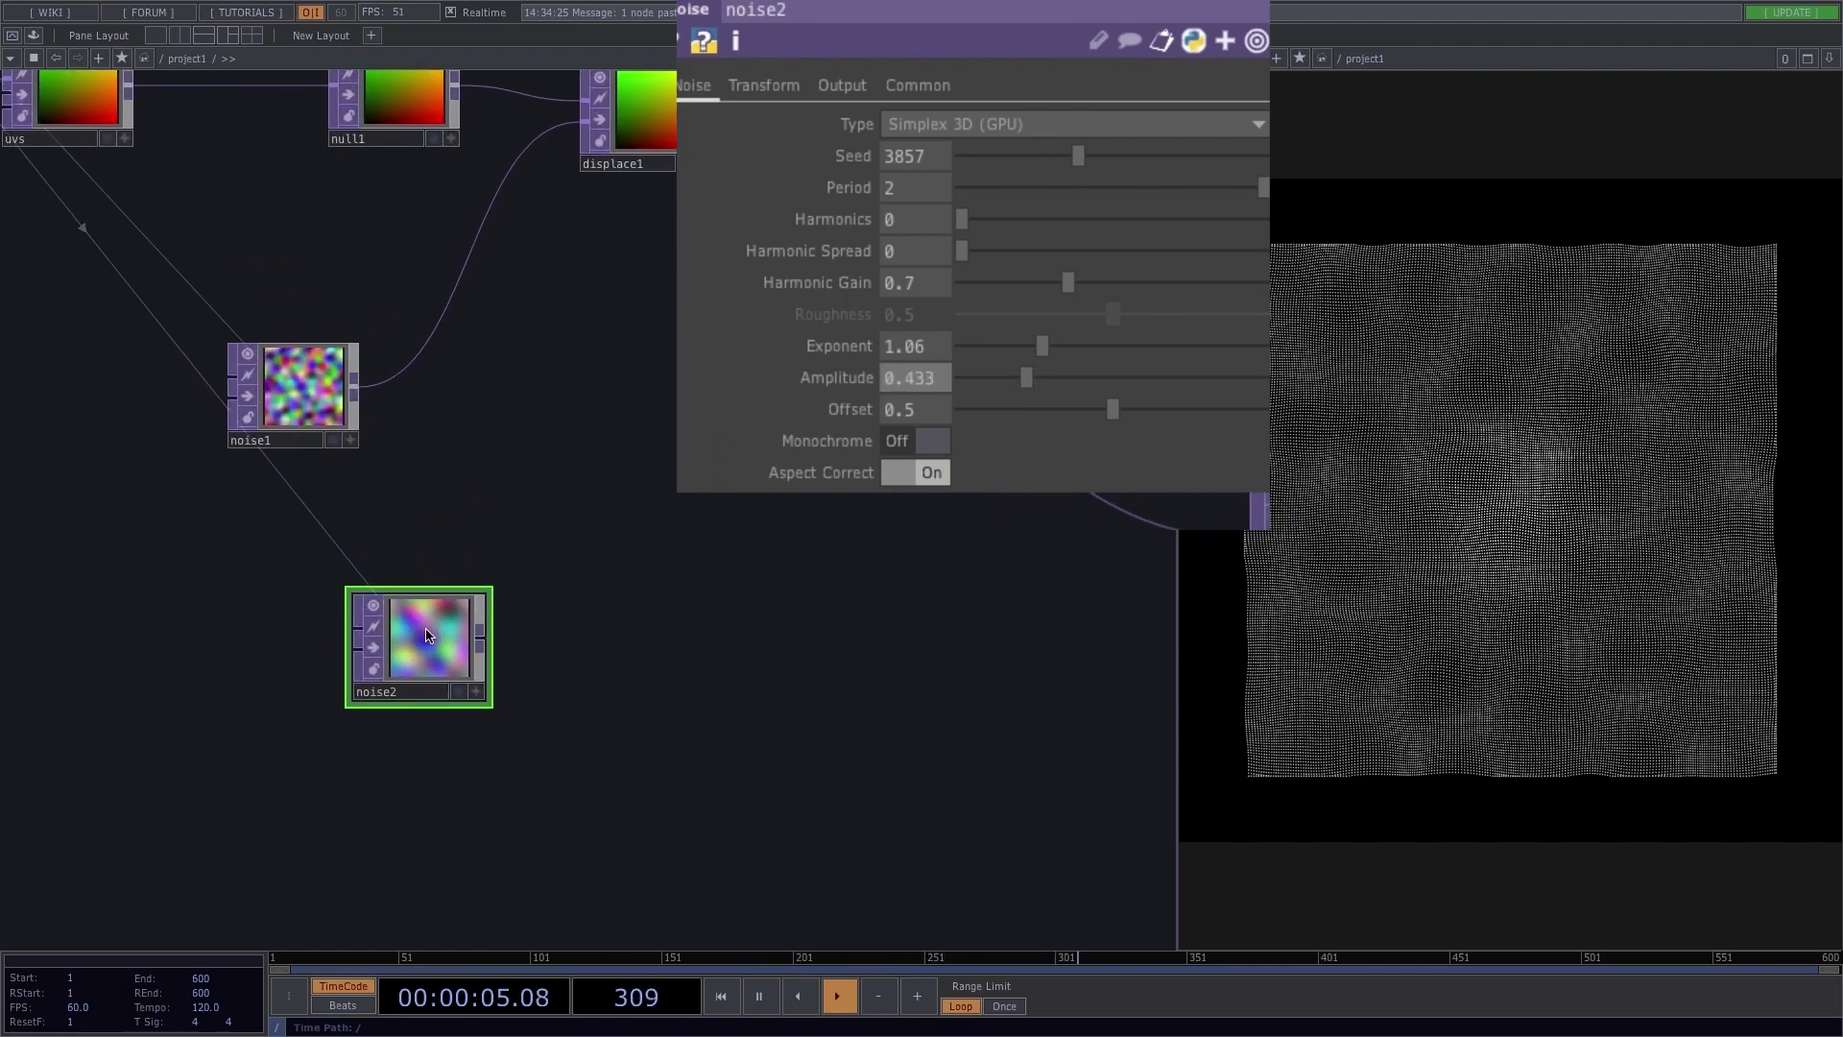
{"action": "left_click", "coordinate": [914, 439]}
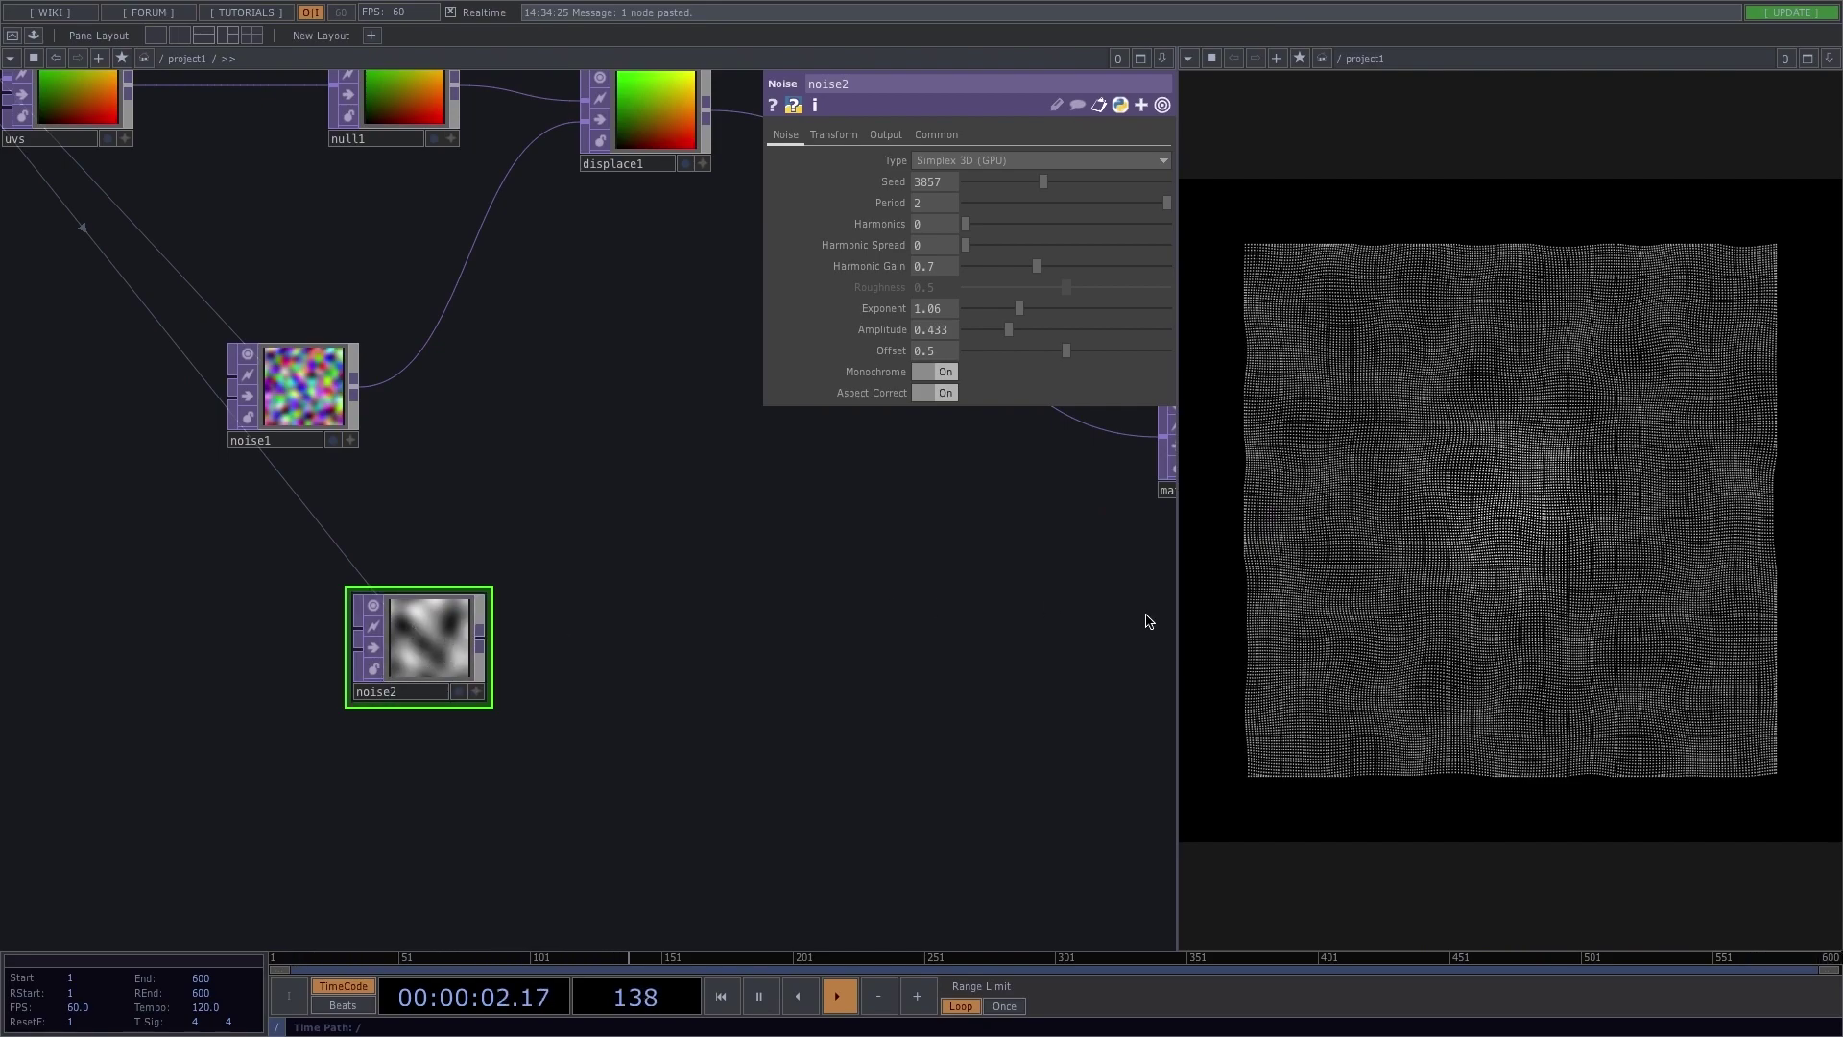
Step: Frame geo1, box1 and pos, and view geo1's Instance page
{"action": "scroll", "coordinate": [795, 584], "scroll_direction": "down", "scroll_amount": 3}
{"action": "left_click_drag", "start_coordinate": [761, 589], "coordinate": [436, 745]}
{"action": "scroll", "coordinate": [609, 469], "scroll_direction": "down", "scroll_amount": 1}
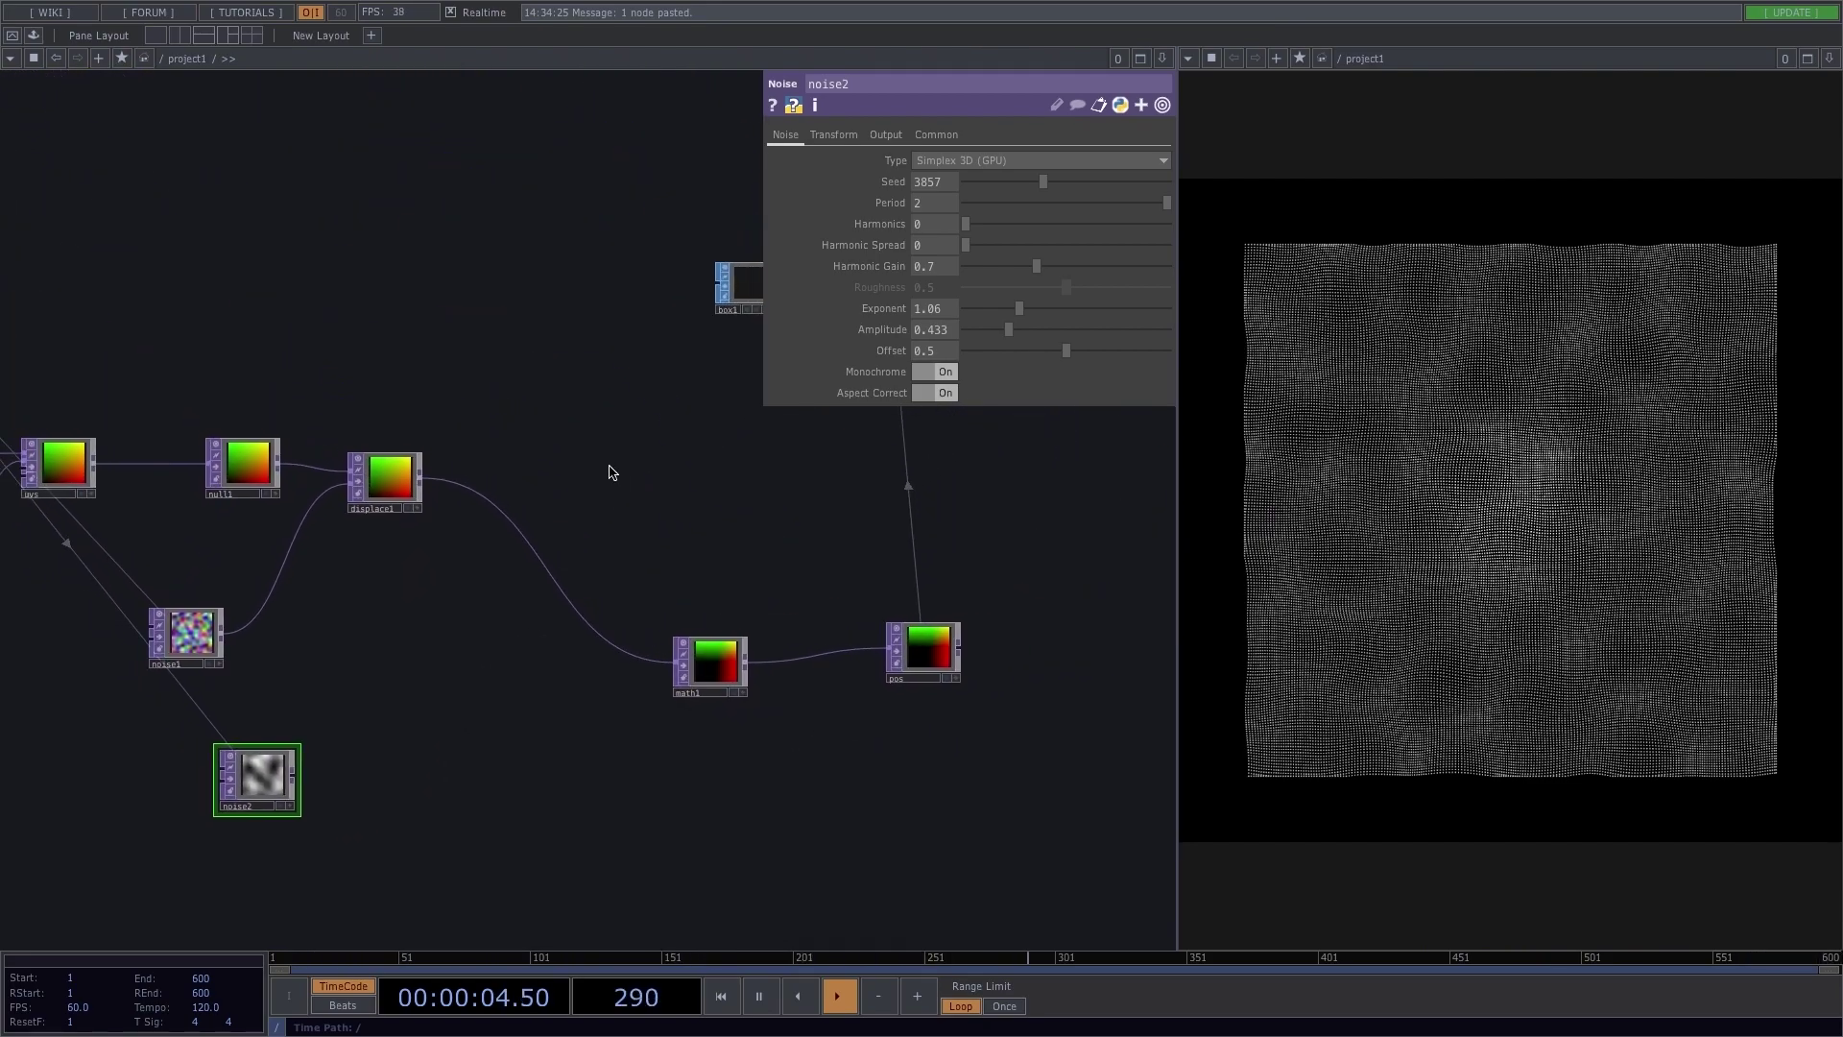
{"action": "left_click_drag", "start_coordinate": [609, 469], "coordinate": [299, 489]}
{"action": "left_click", "coordinate": [548, 300]}
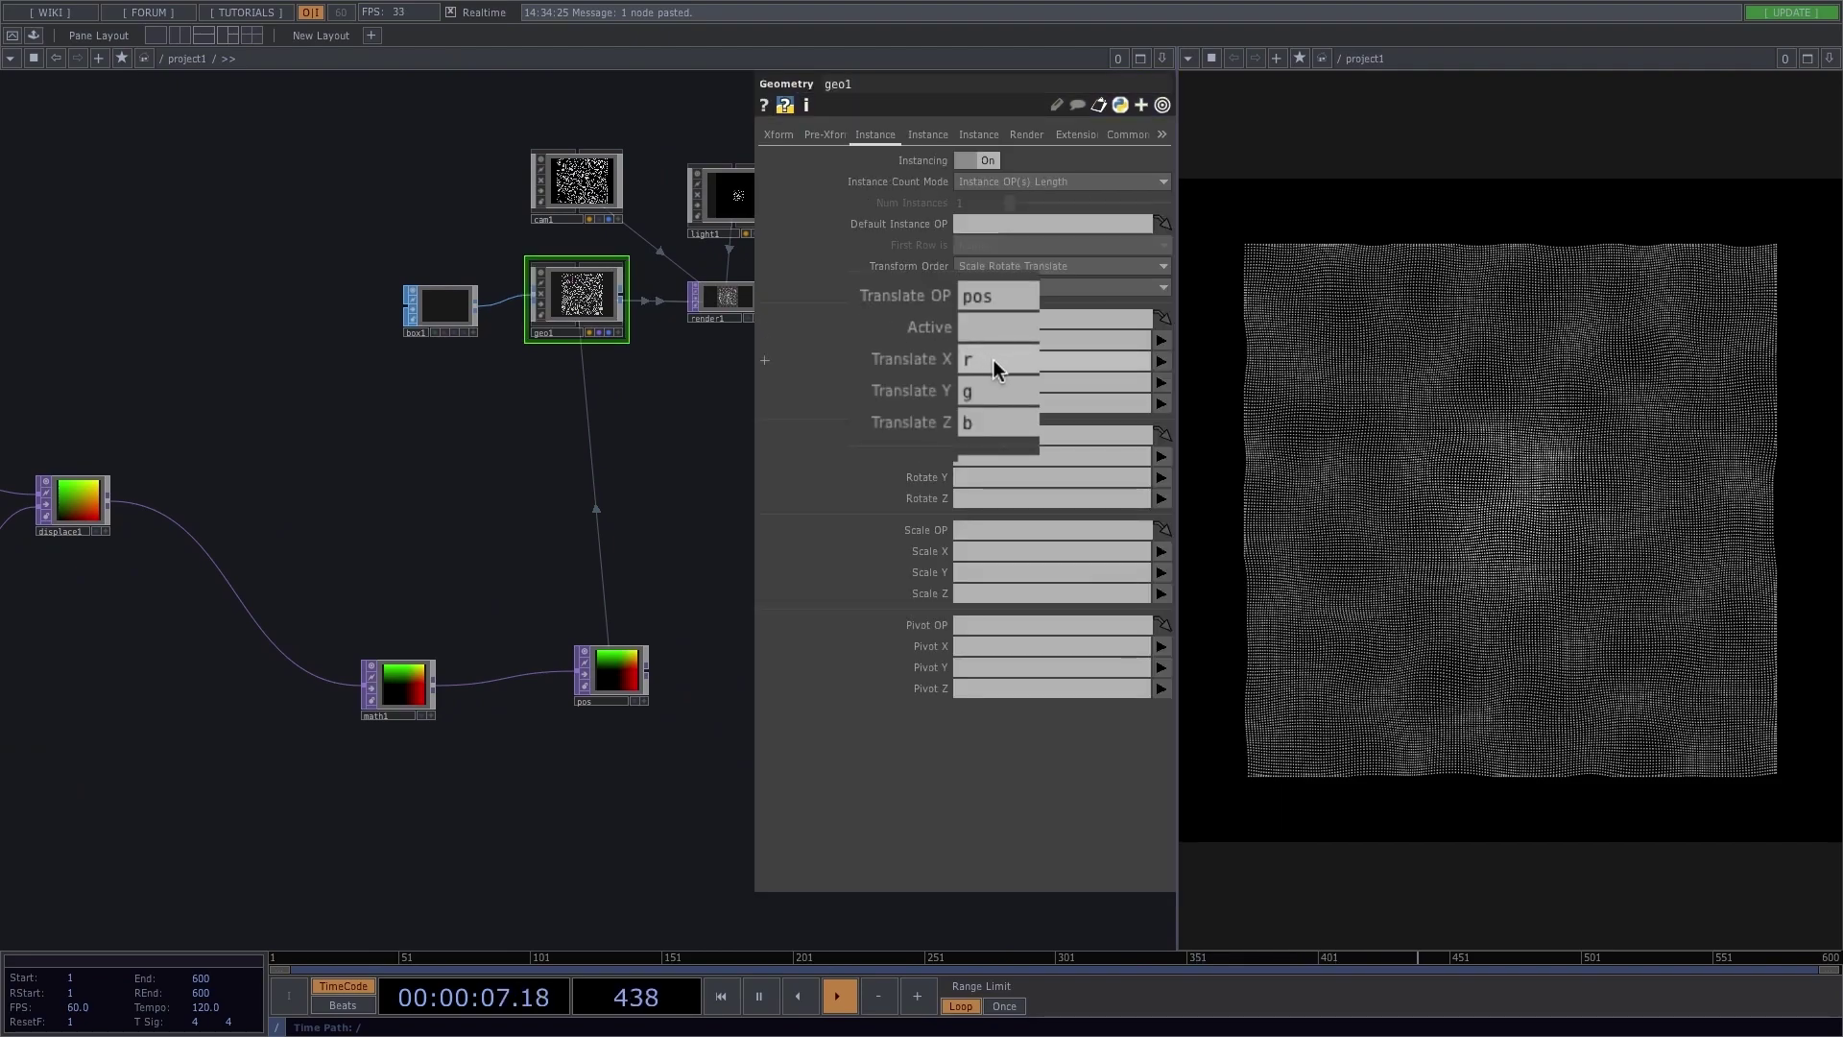
Step: Pan back to the noise nodes and move noise2 down-left beside noise1
{"action": "scroll", "coordinate": [625, 664], "scroll_direction": "up", "scroll_amount": 1}
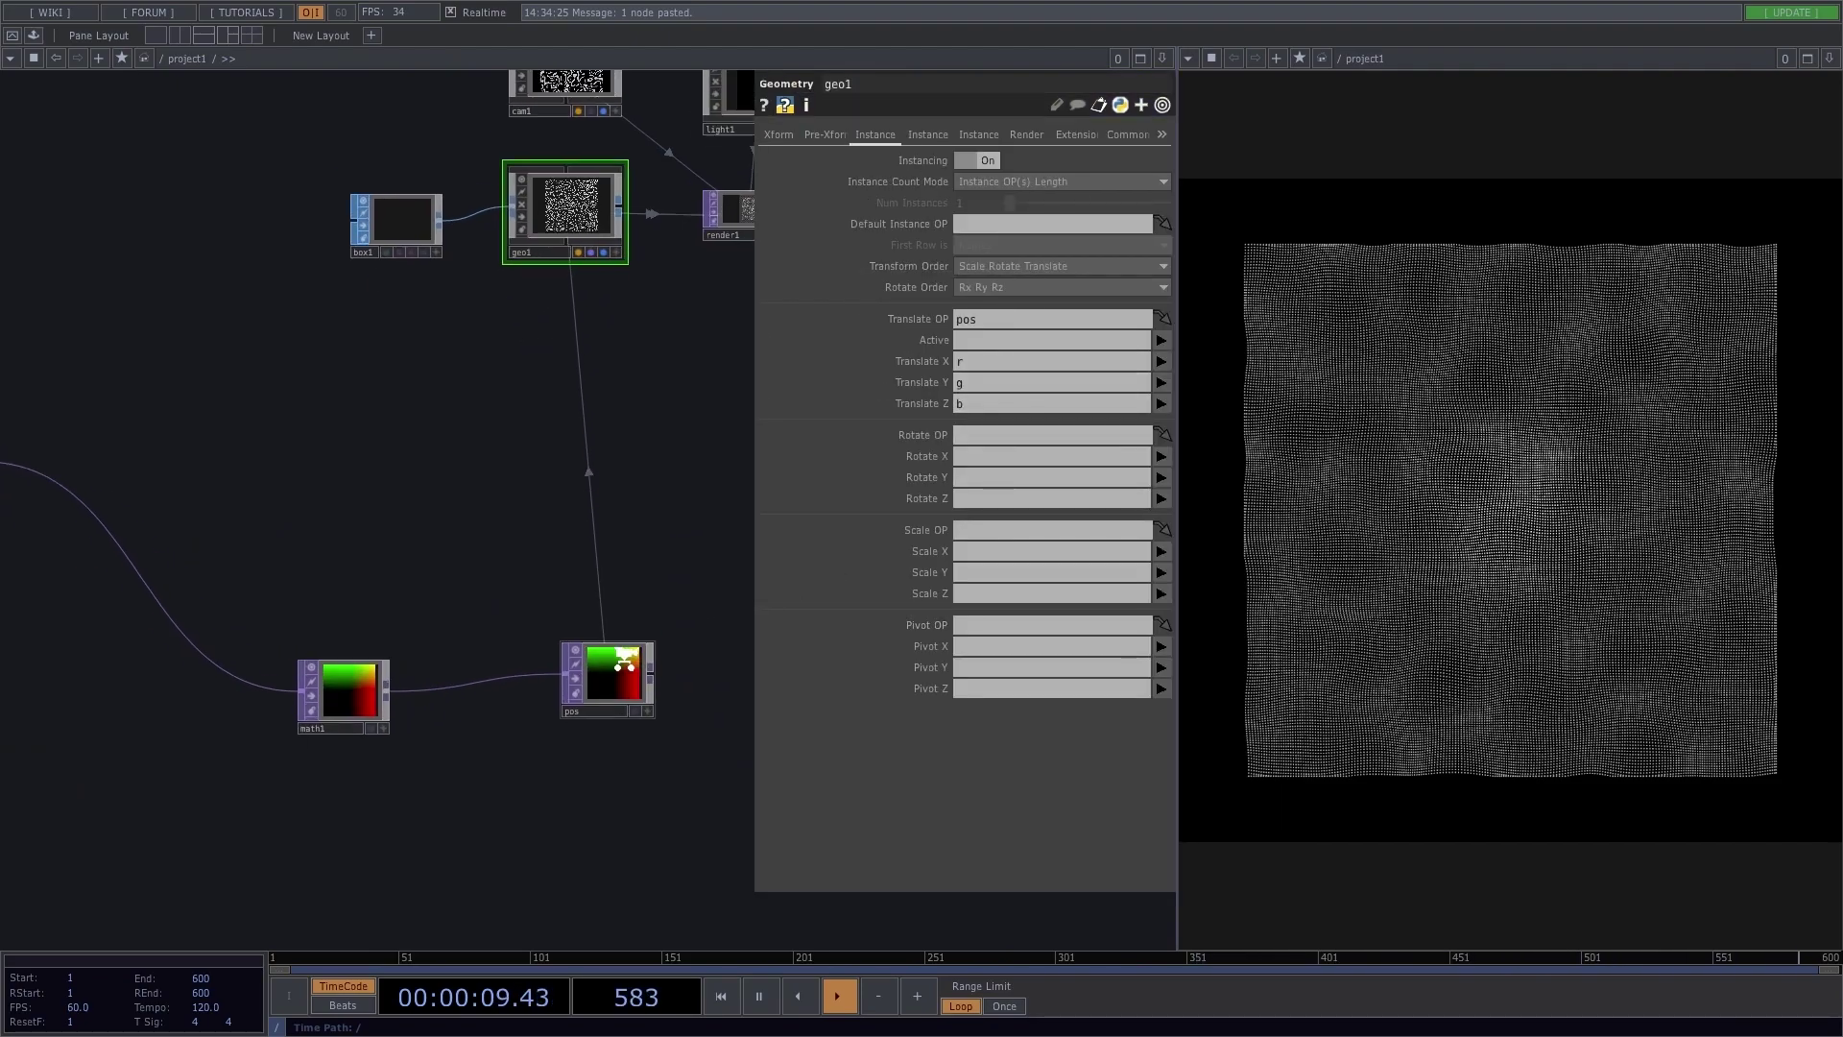
{"action": "scroll", "coordinate": [608, 662], "scroll_direction": "up", "scroll_amount": 1}
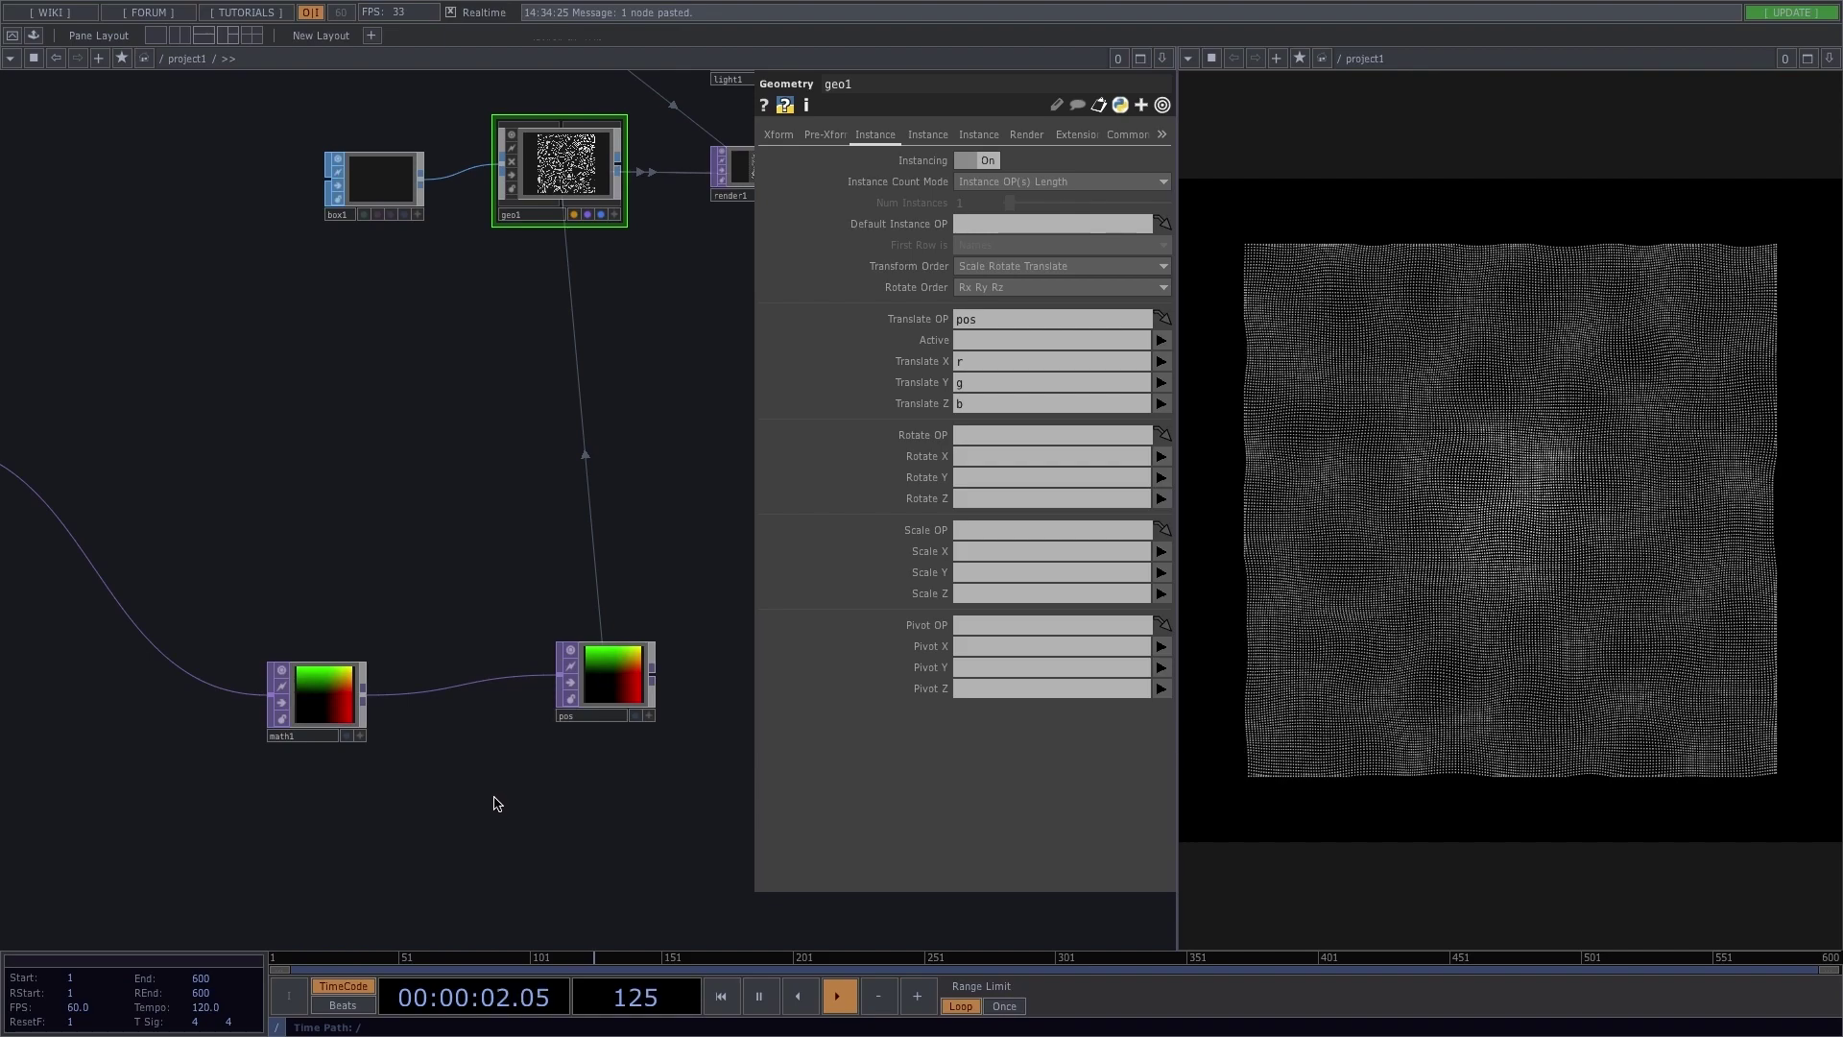
{"action": "left_click_drag", "start_coordinate": [634, 730], "coordinate": [824, 620]}
{"action": "scroll", "coordinate": [400, 848], "scroll_direction": "down", "scroll_amount": 2}
{"action": "left_click_drag", "start_coordinate": [399, 848], "coordinate": [565, 640]}
{"action": "scroll", "coordinate": [387, 679], "scroll_direction": "up", "scroll_amount": 1}
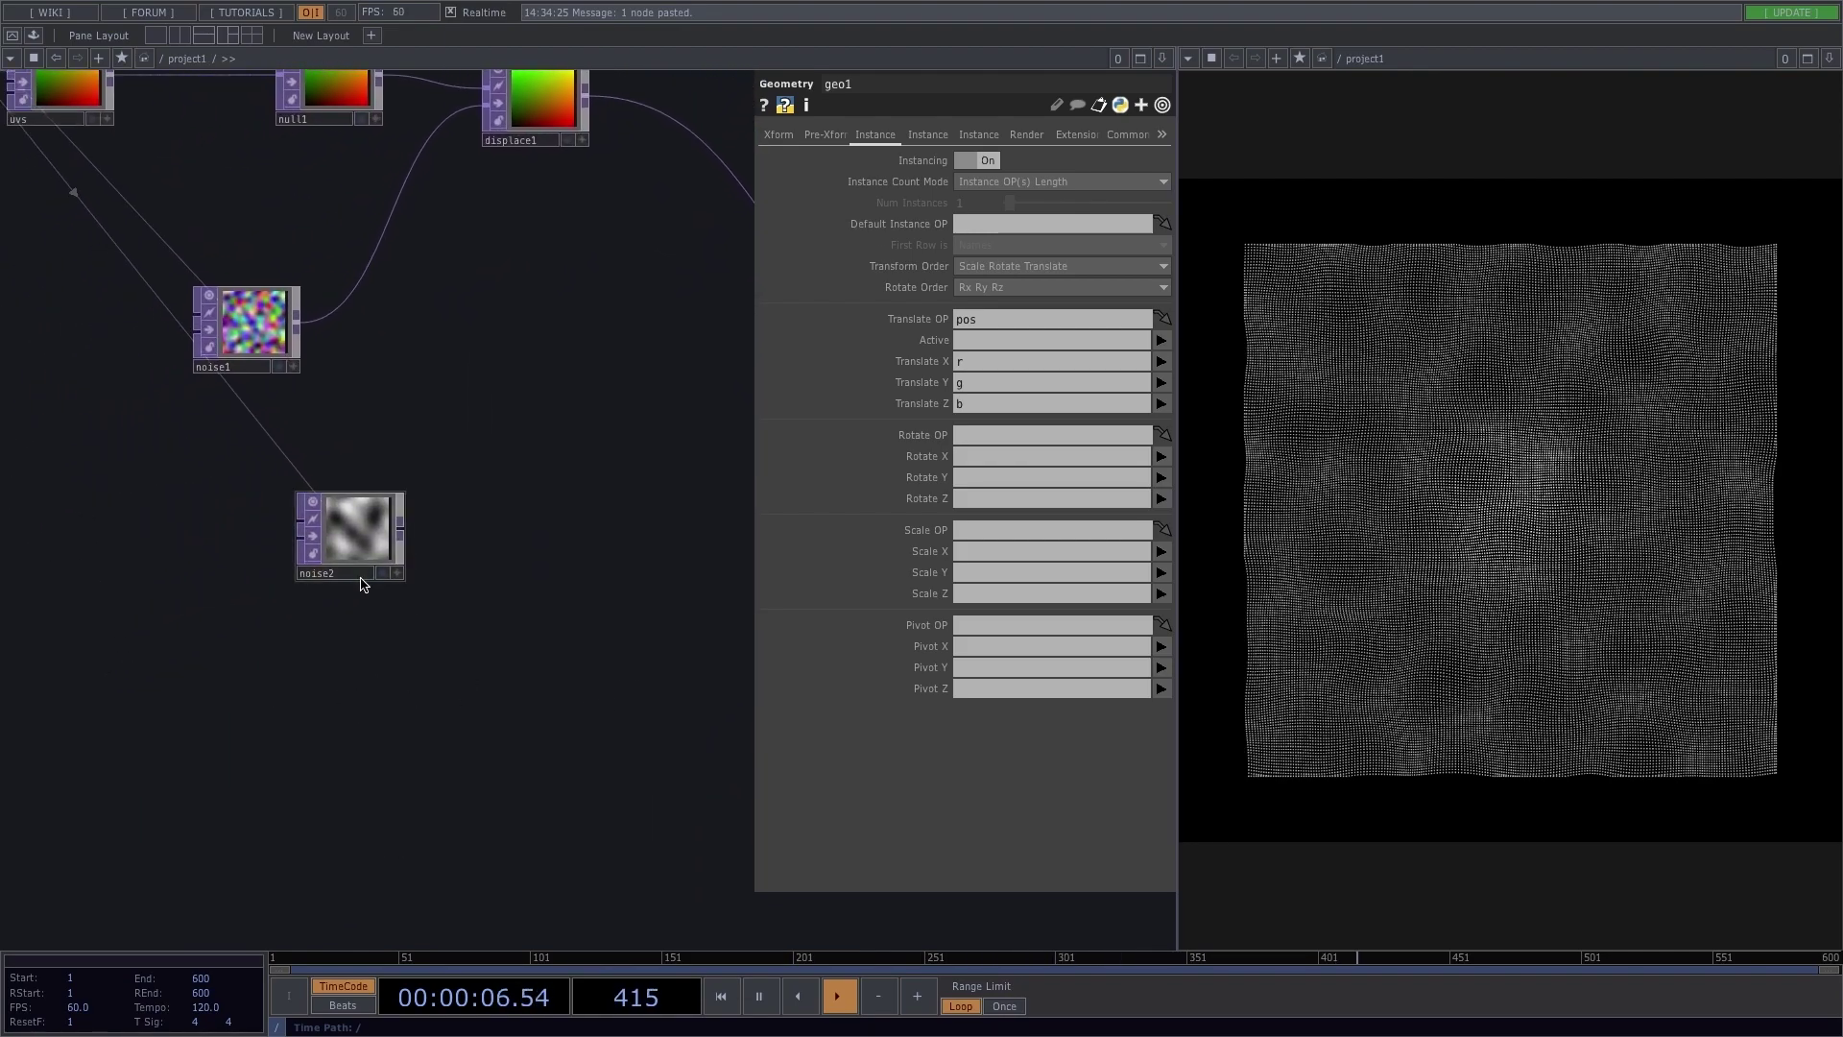
{"action": "left_click_drag", "start_coordinate": [365, 557], "coordinate": [257, 583]}
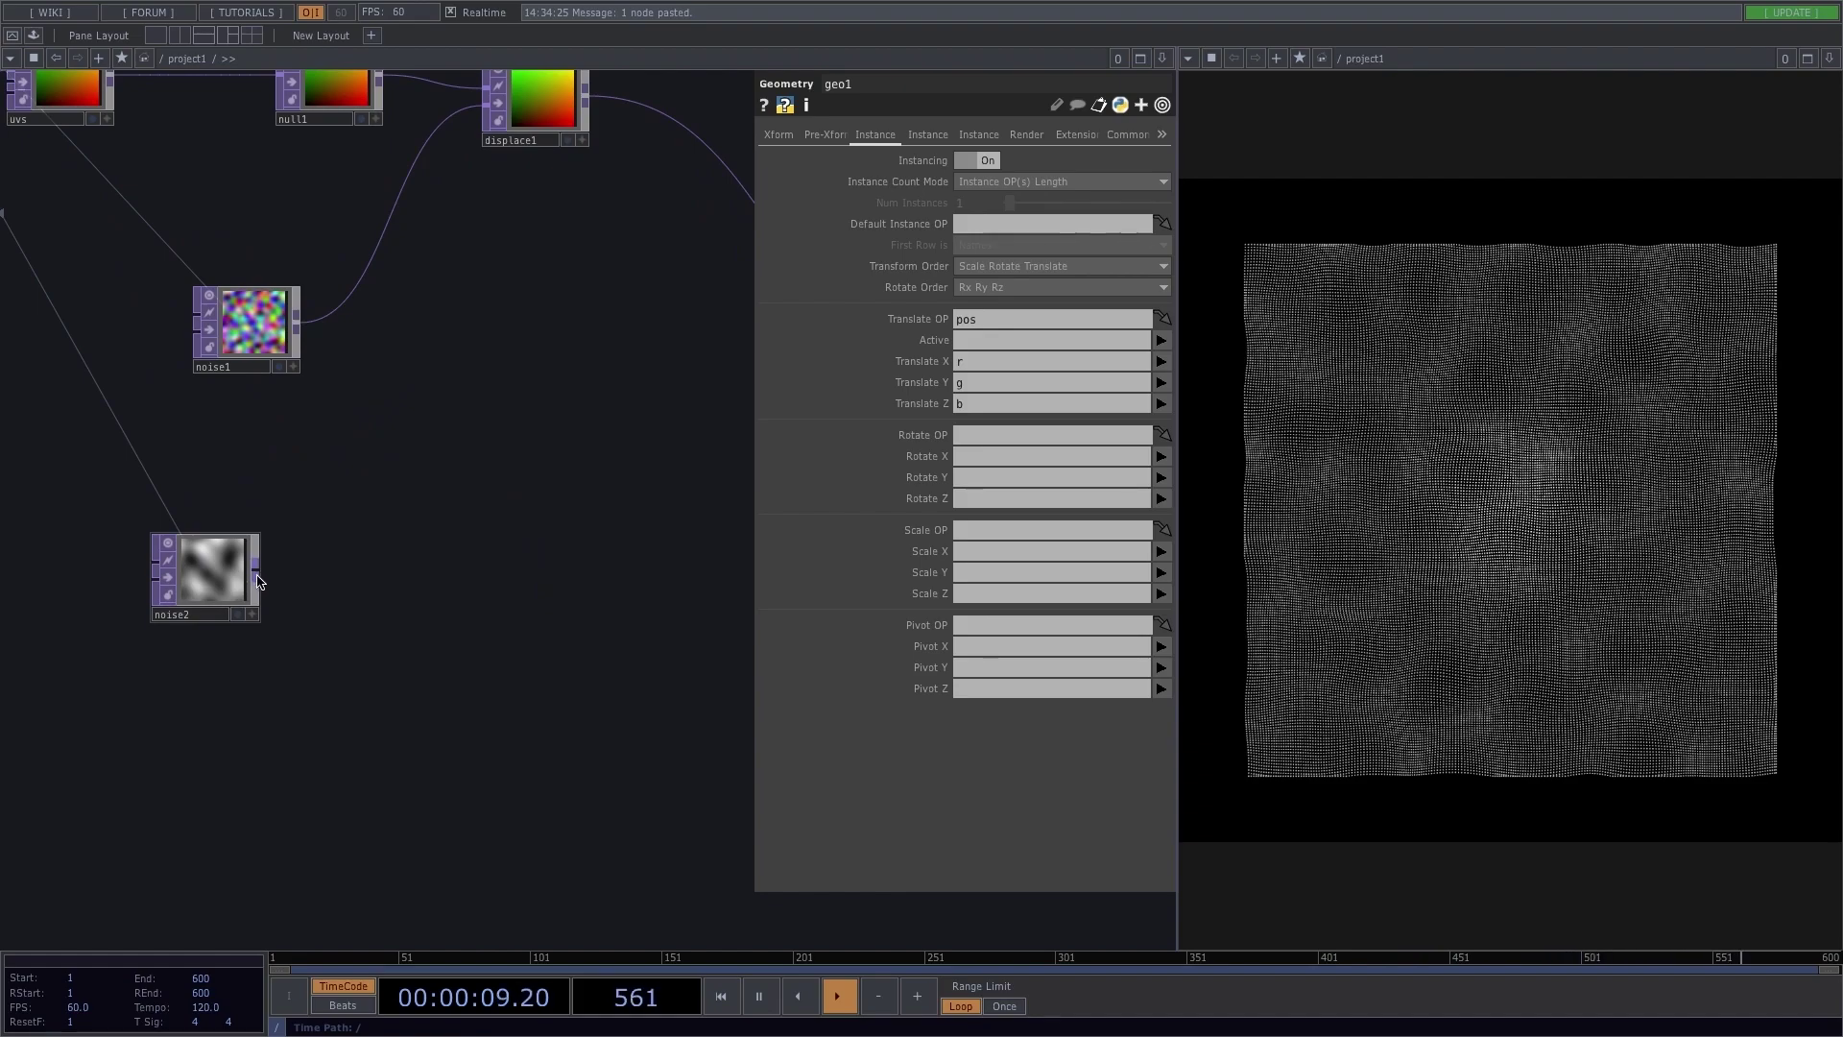
{"action": "right_click", "coordinate": [257, 580]}
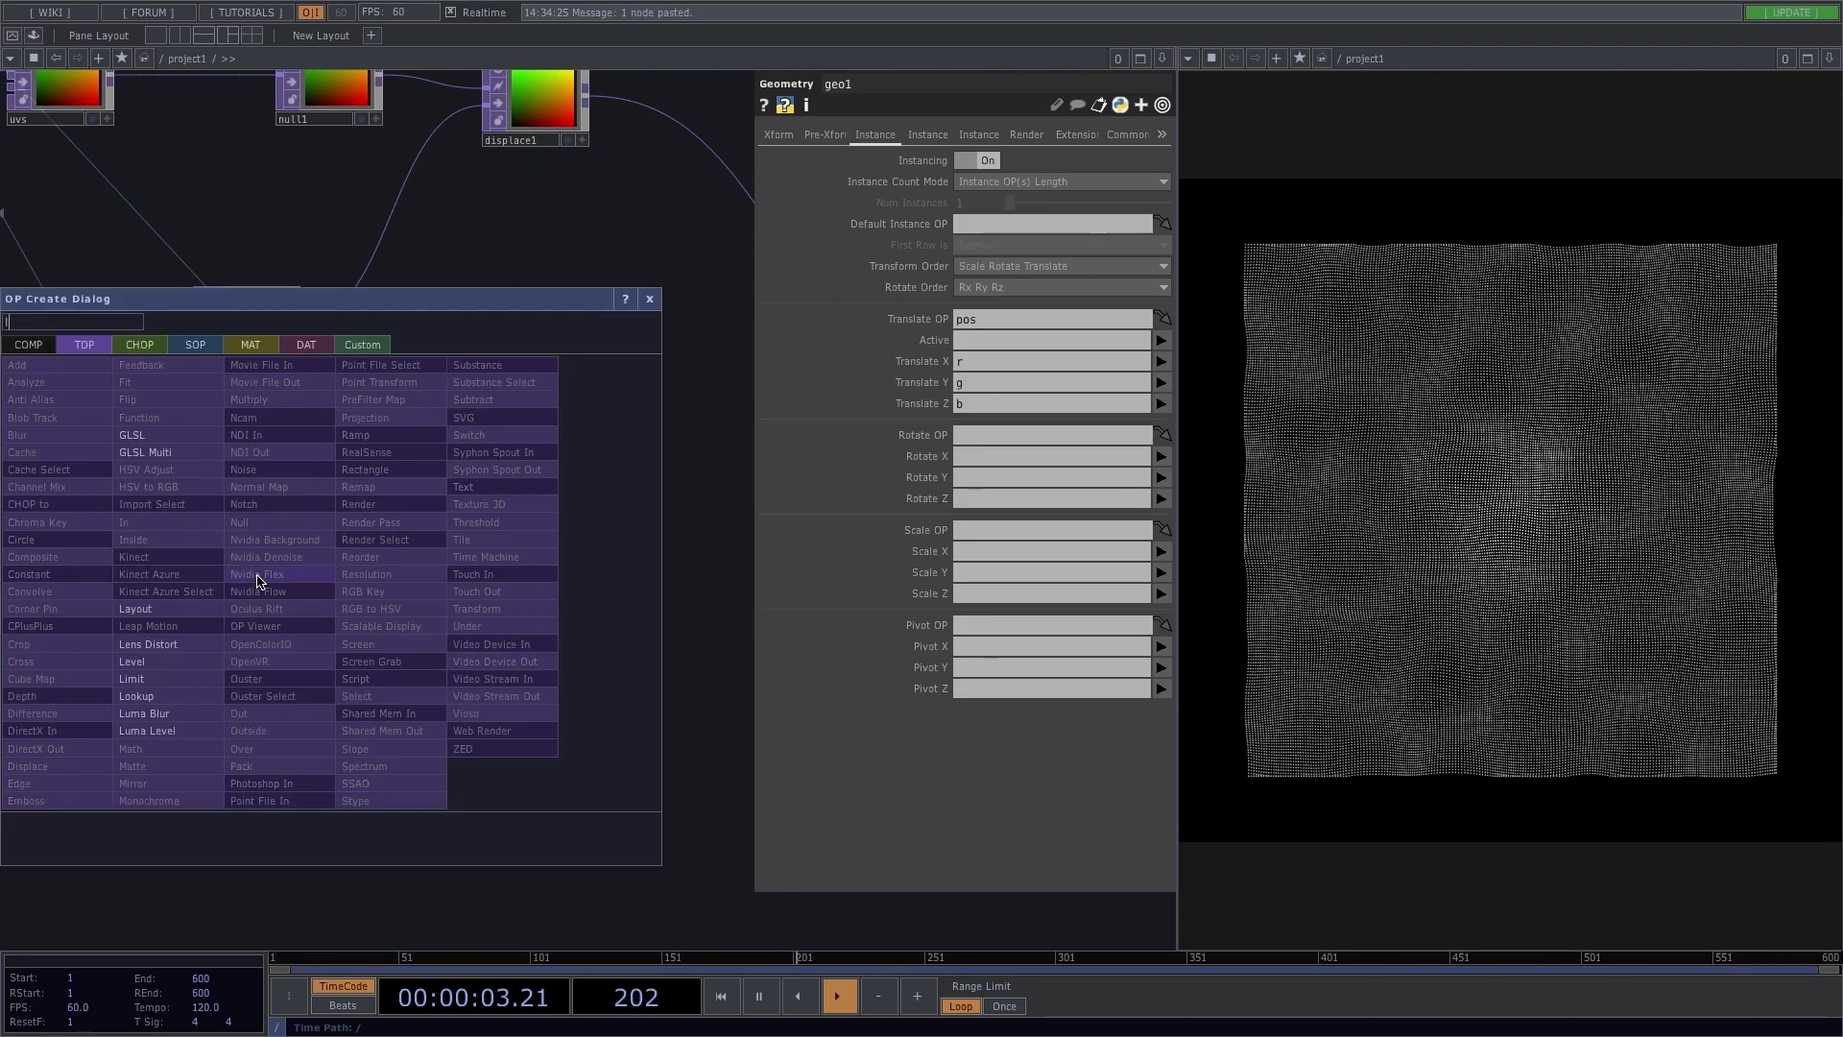
Step: Add a lookup1 TOP fed by noise2, with a new ramp2 feeding its second input
{"action": "left_click", "coordinate": [154, 696]}
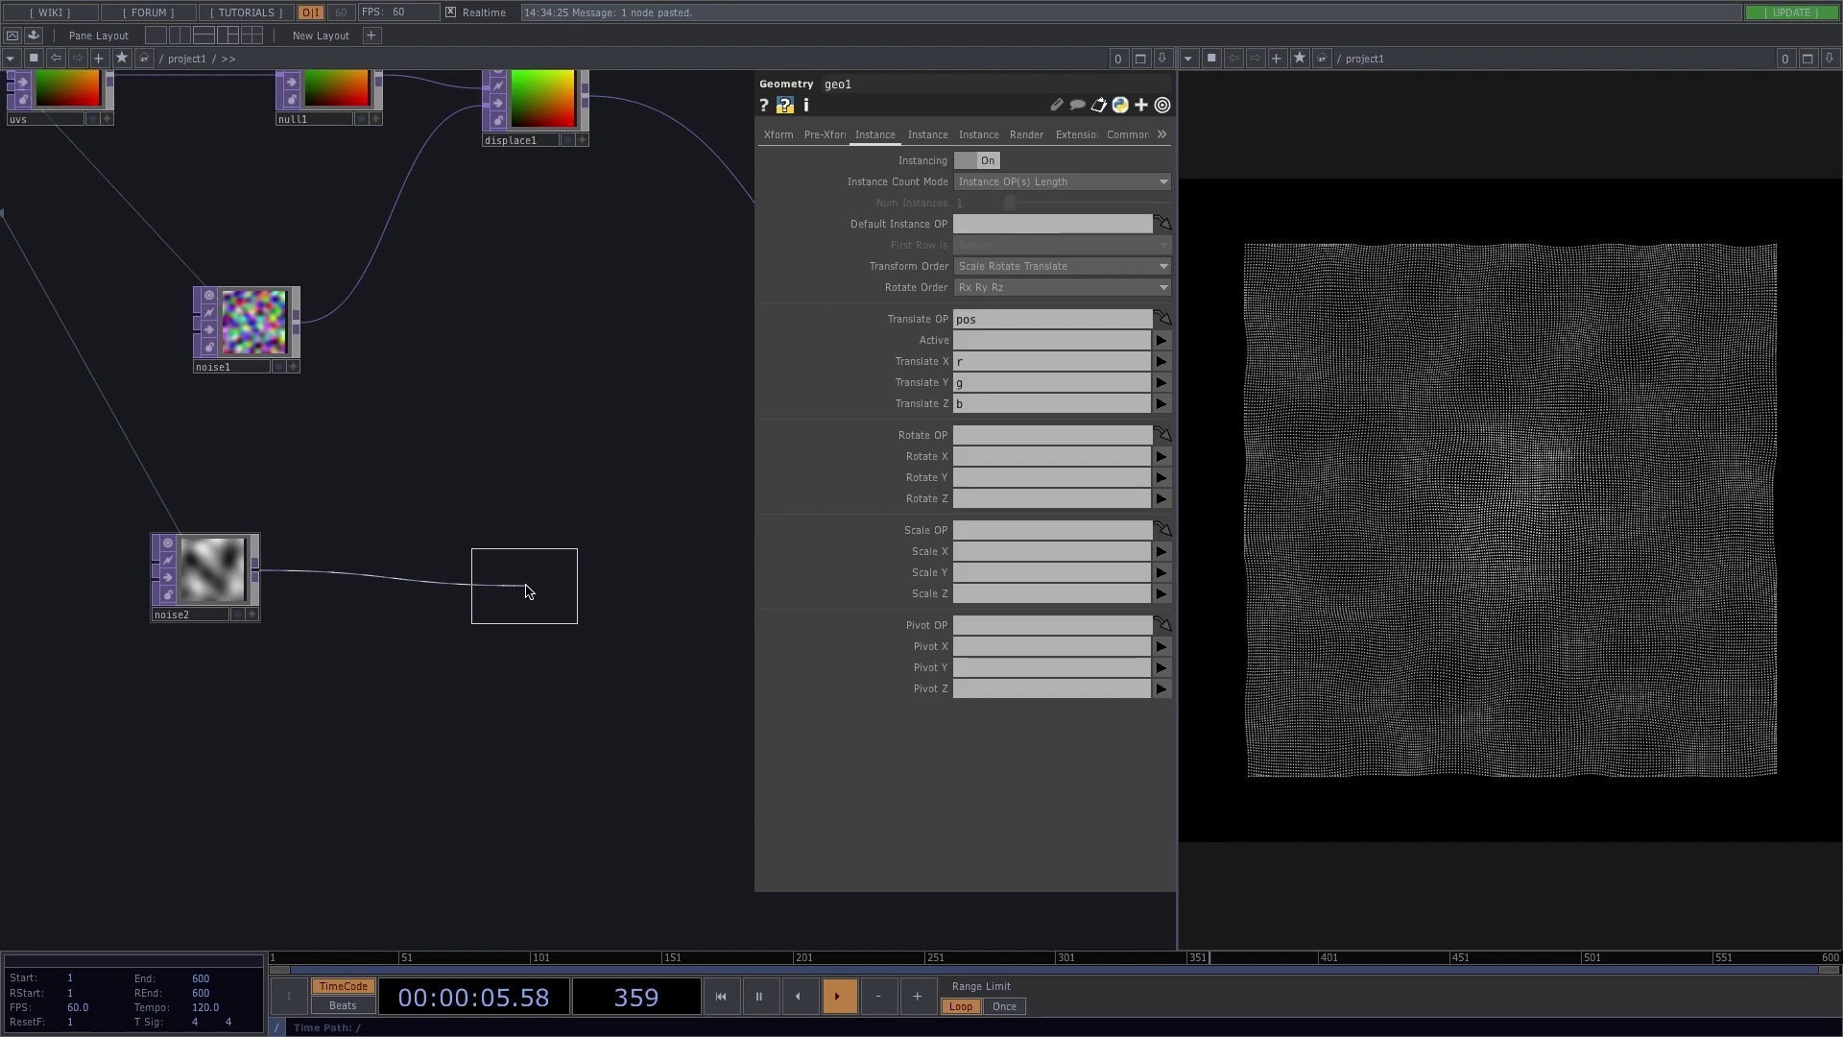
{"action": "left_click", "coordinate": [526, 590]}
{"action": "right_click", "coordinate": [466, 587]}
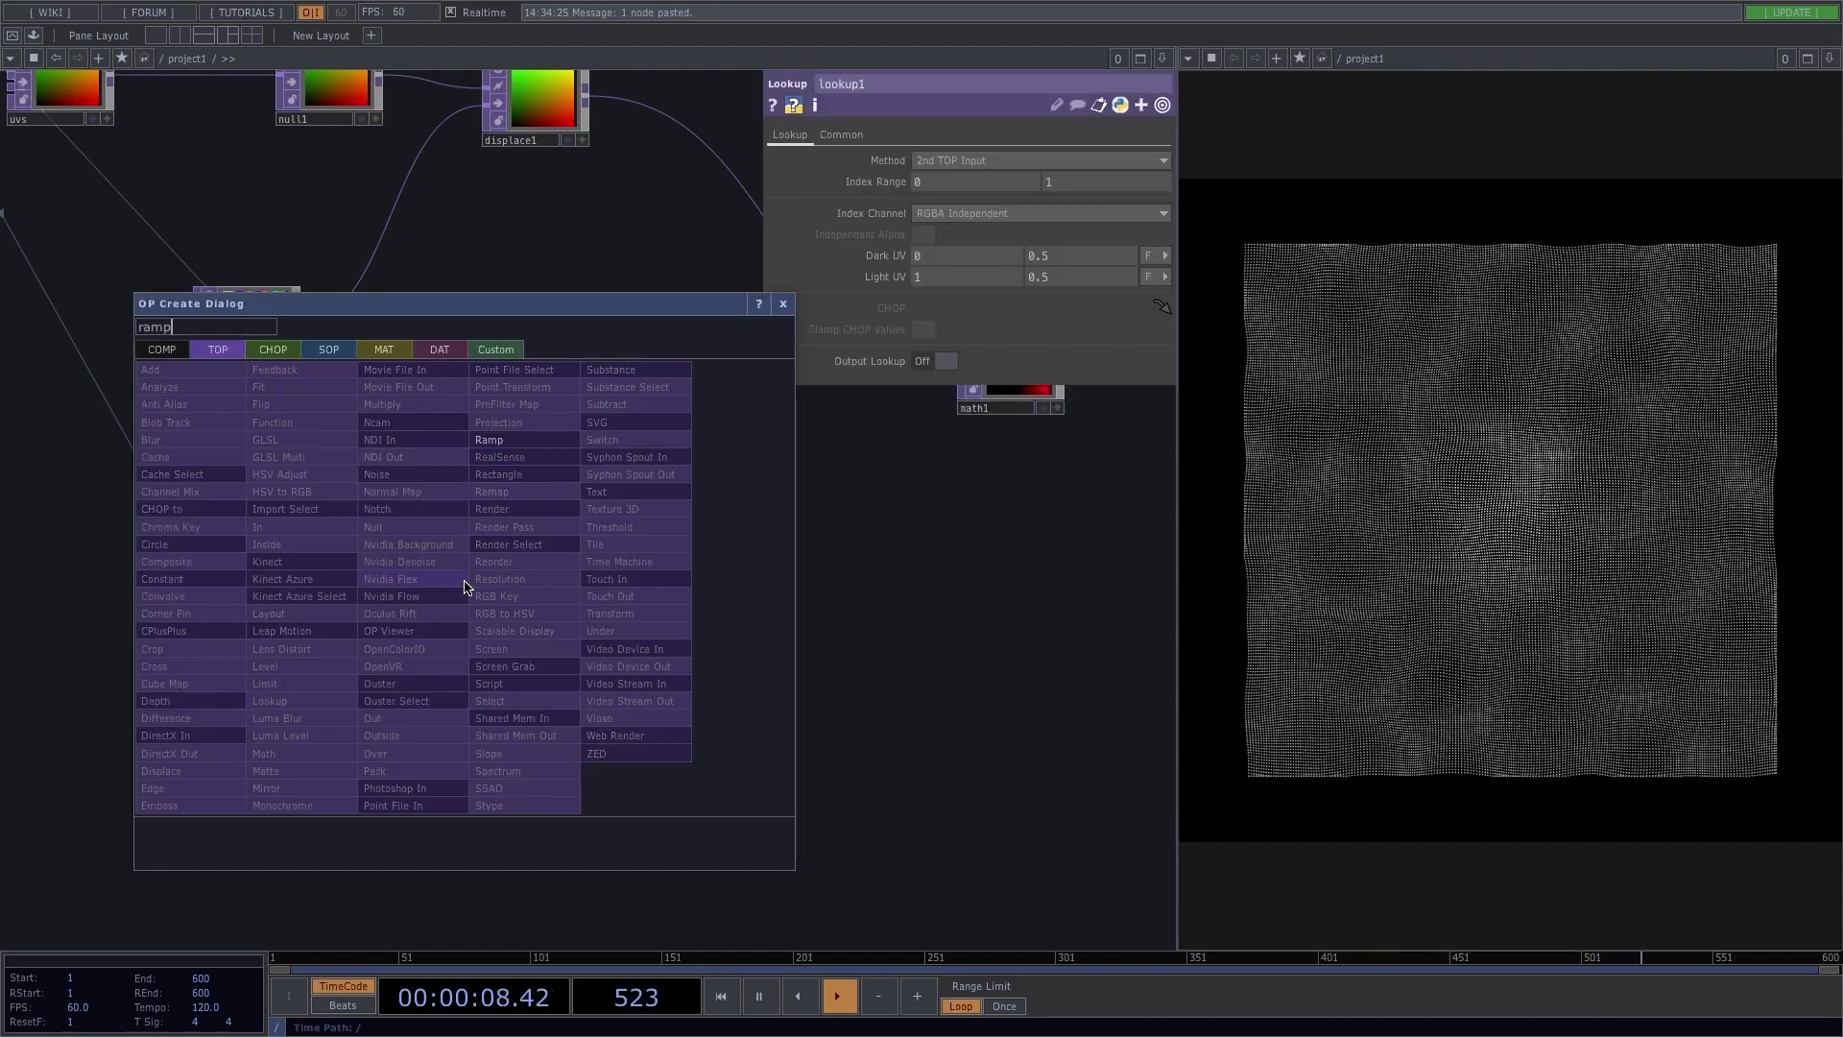
{"action": "left_click", "coordinate": [540, 440]}
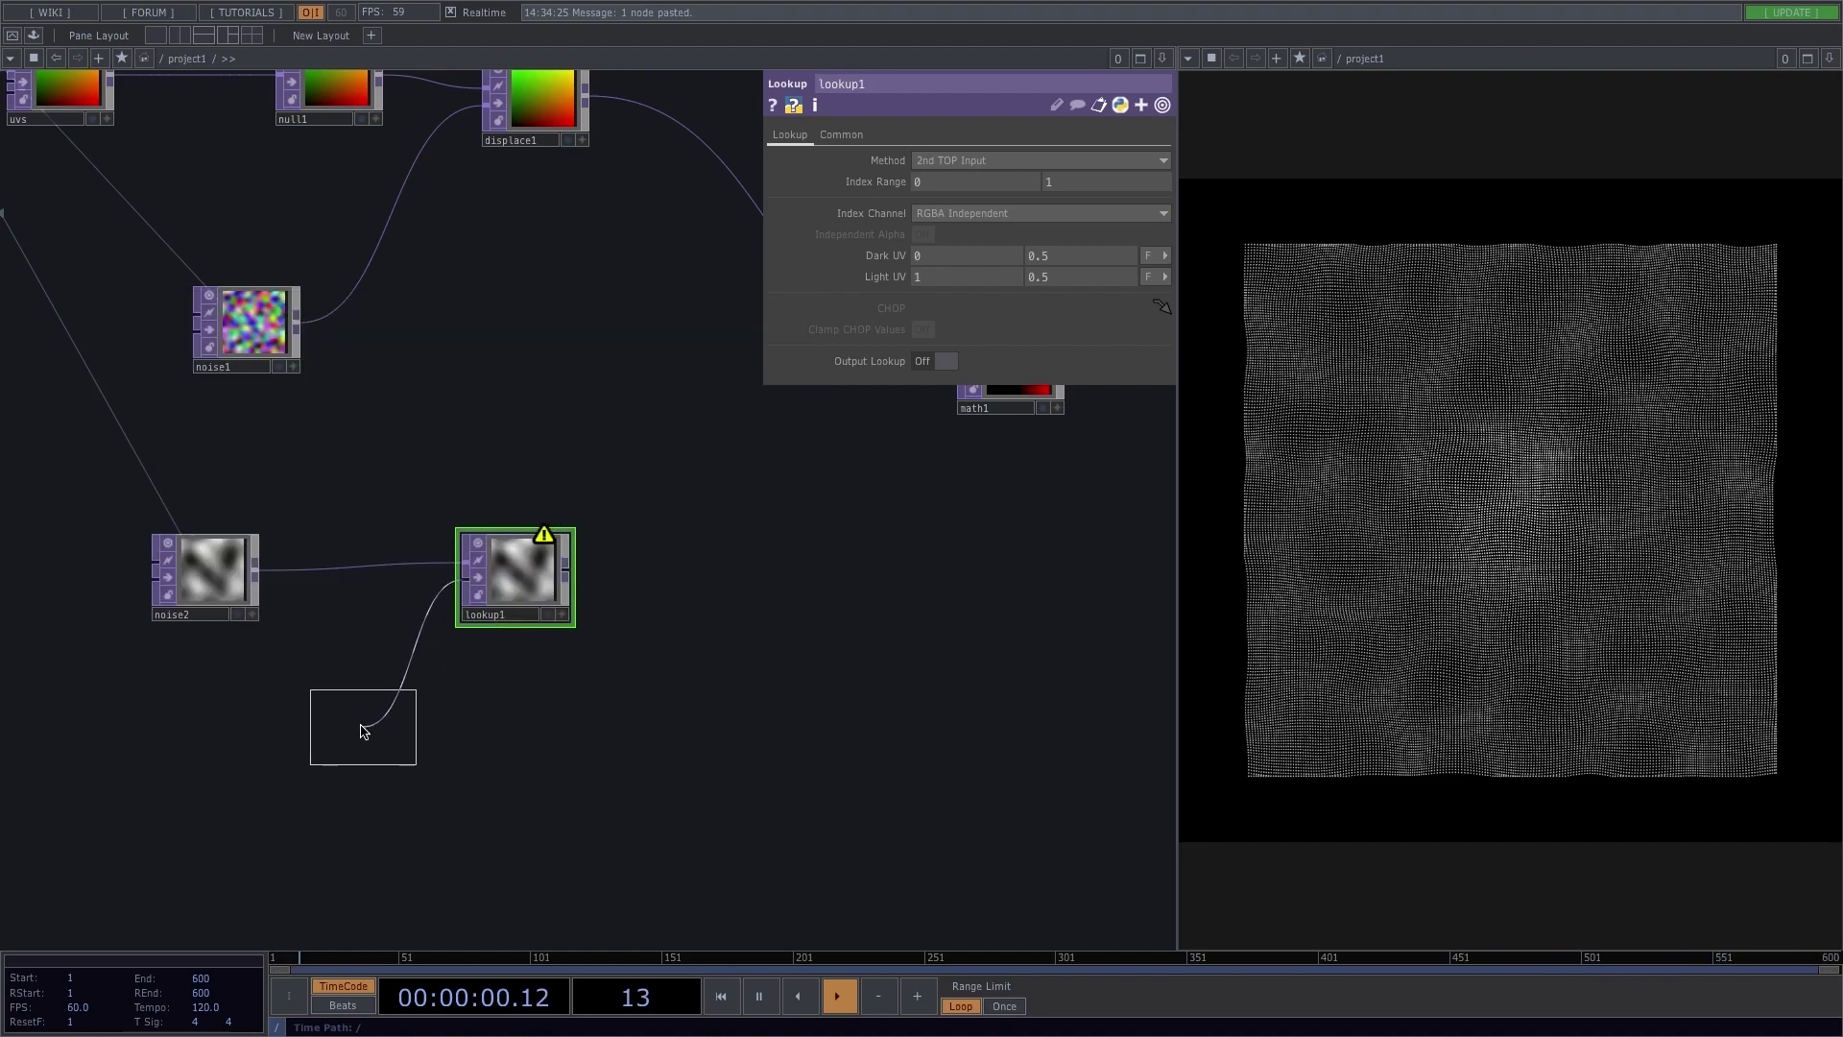
{"action": "left_click", "coordinate": [251, 745]}
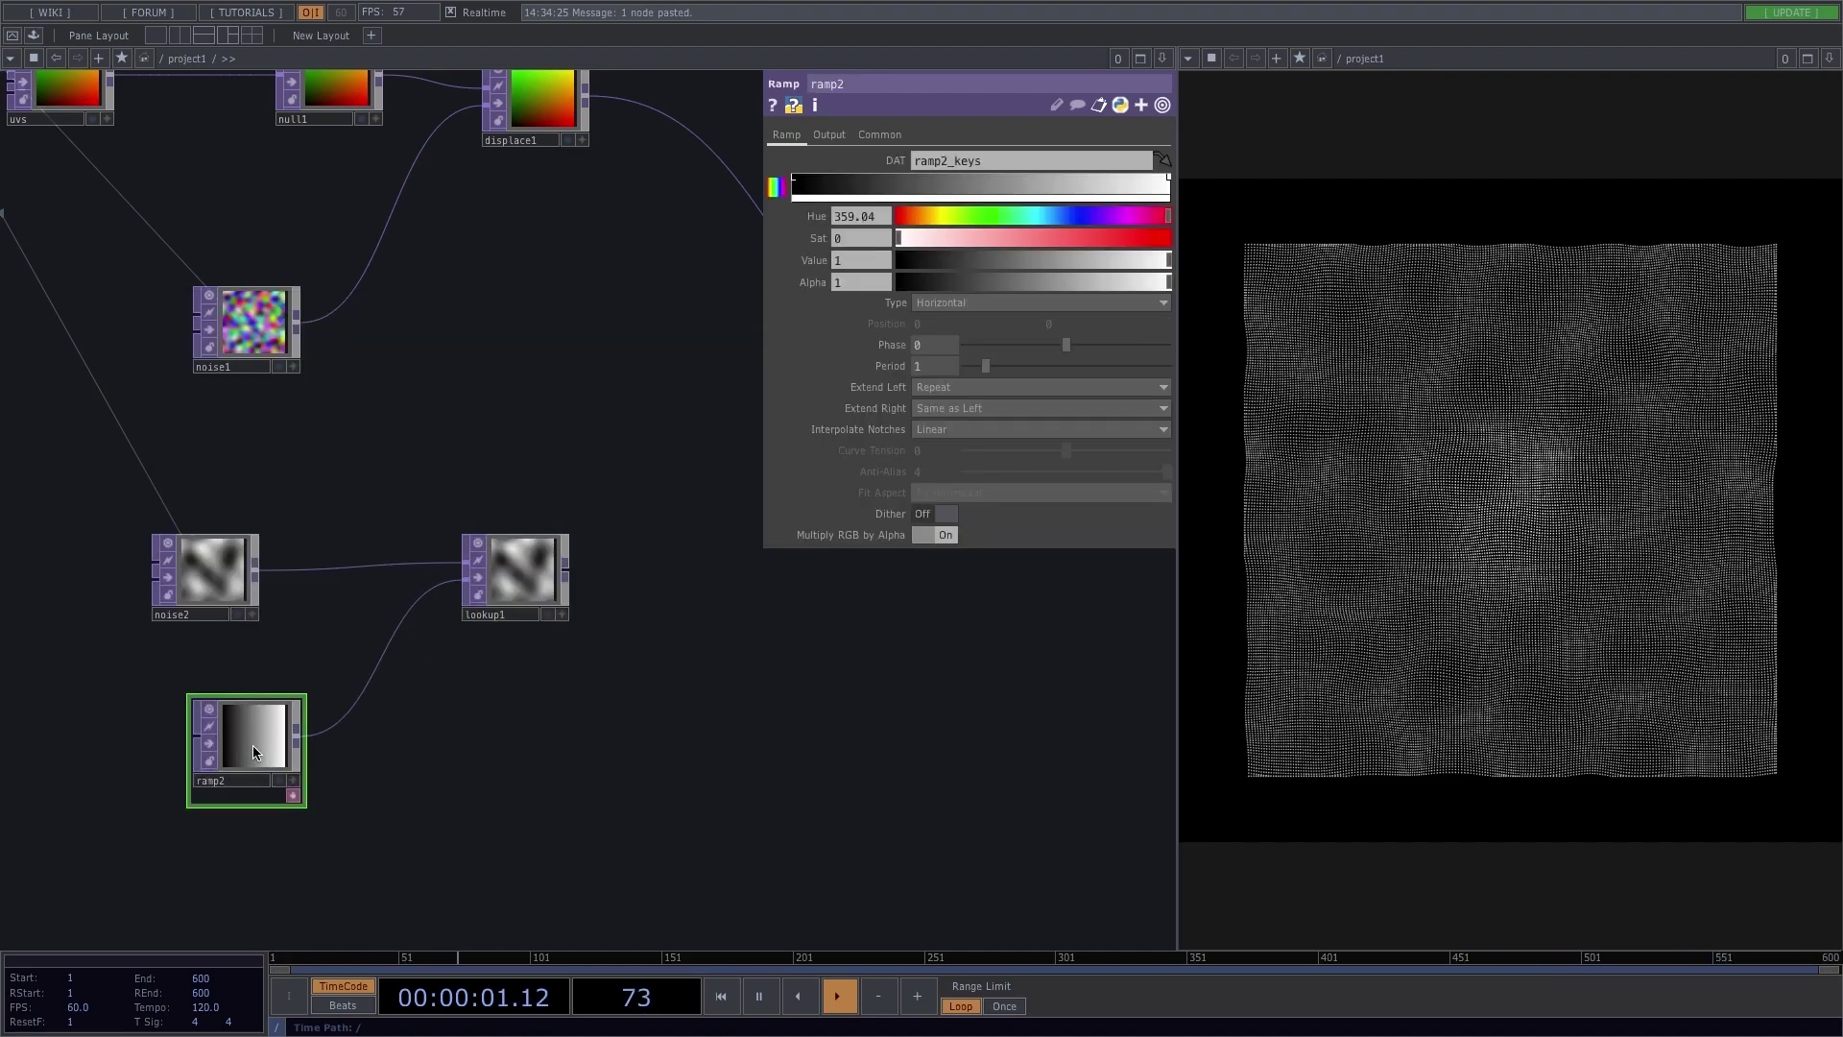
Step: Set ramp2's key colour in RGB with green and red at 0, leaving pure blue
{"action": "left_click", "coordinate": [773, 188]}
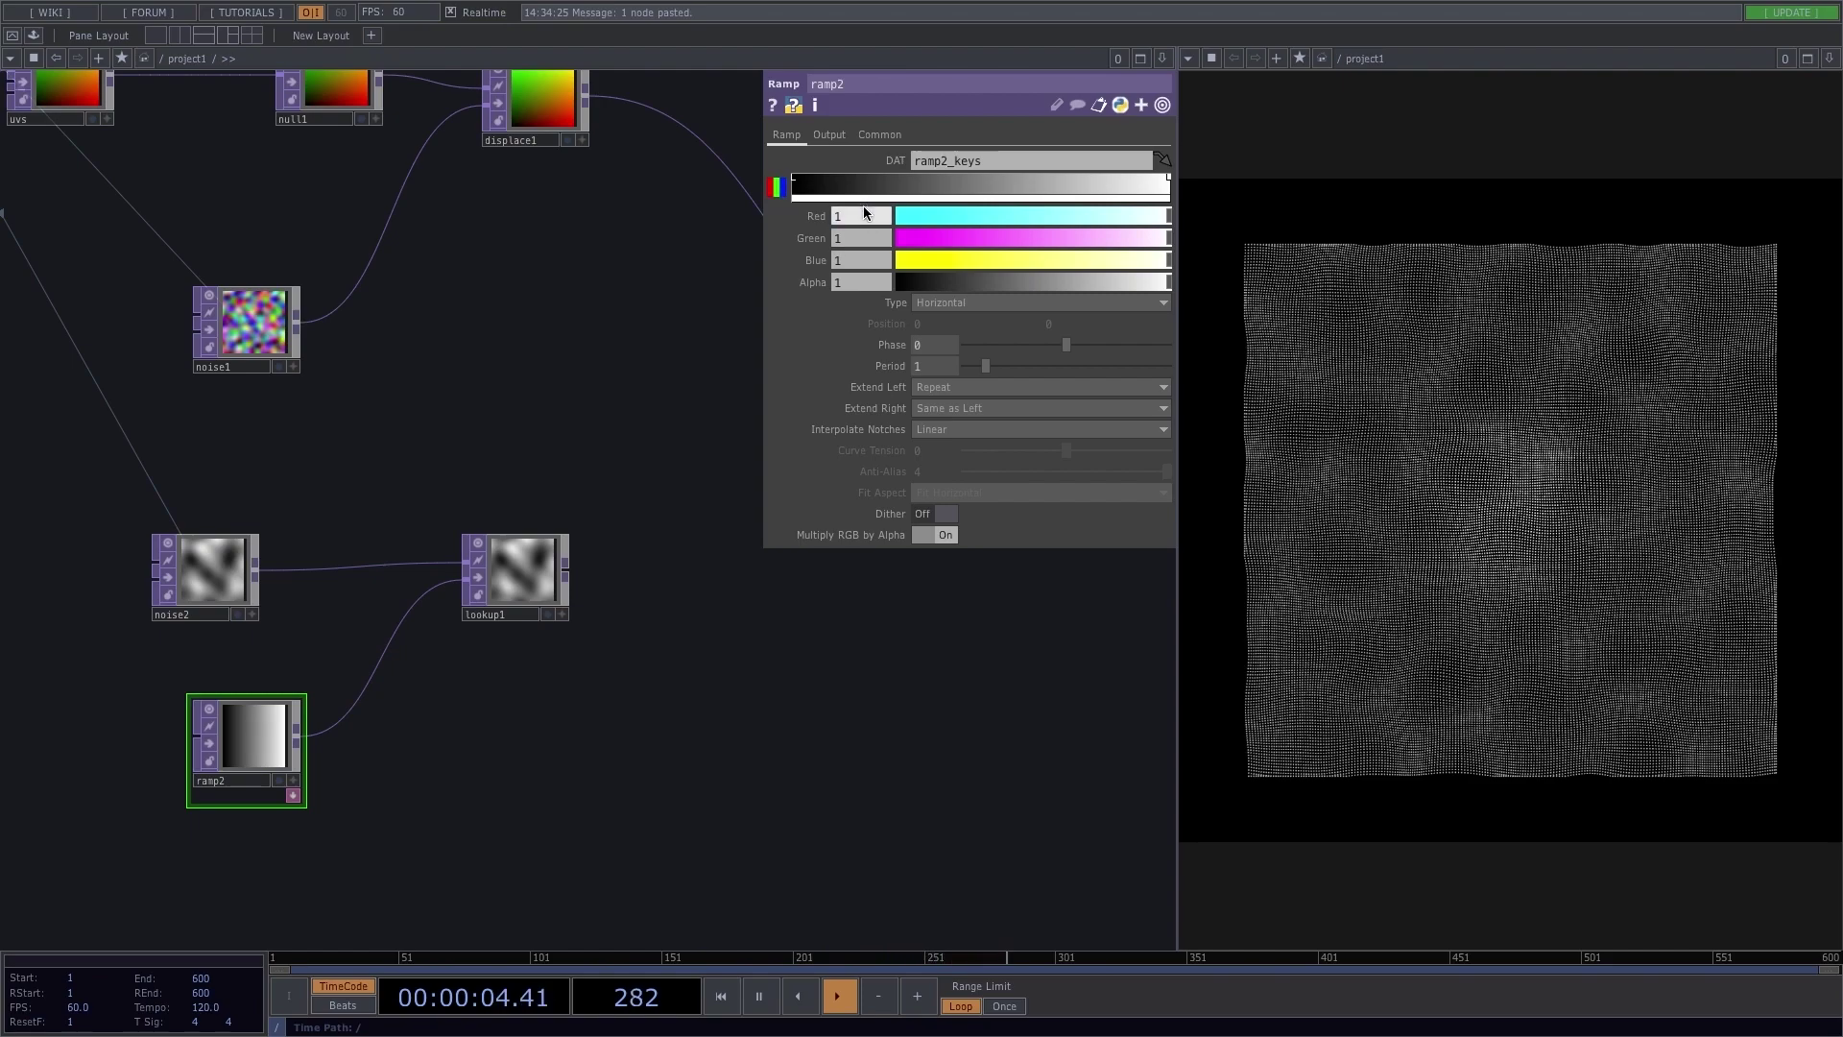
{"action": "left_click", "coordinate": [860, 240]}
{"action": "type", "text": "0"}
{"action": "left_click", "coordinate": [844, 217]}
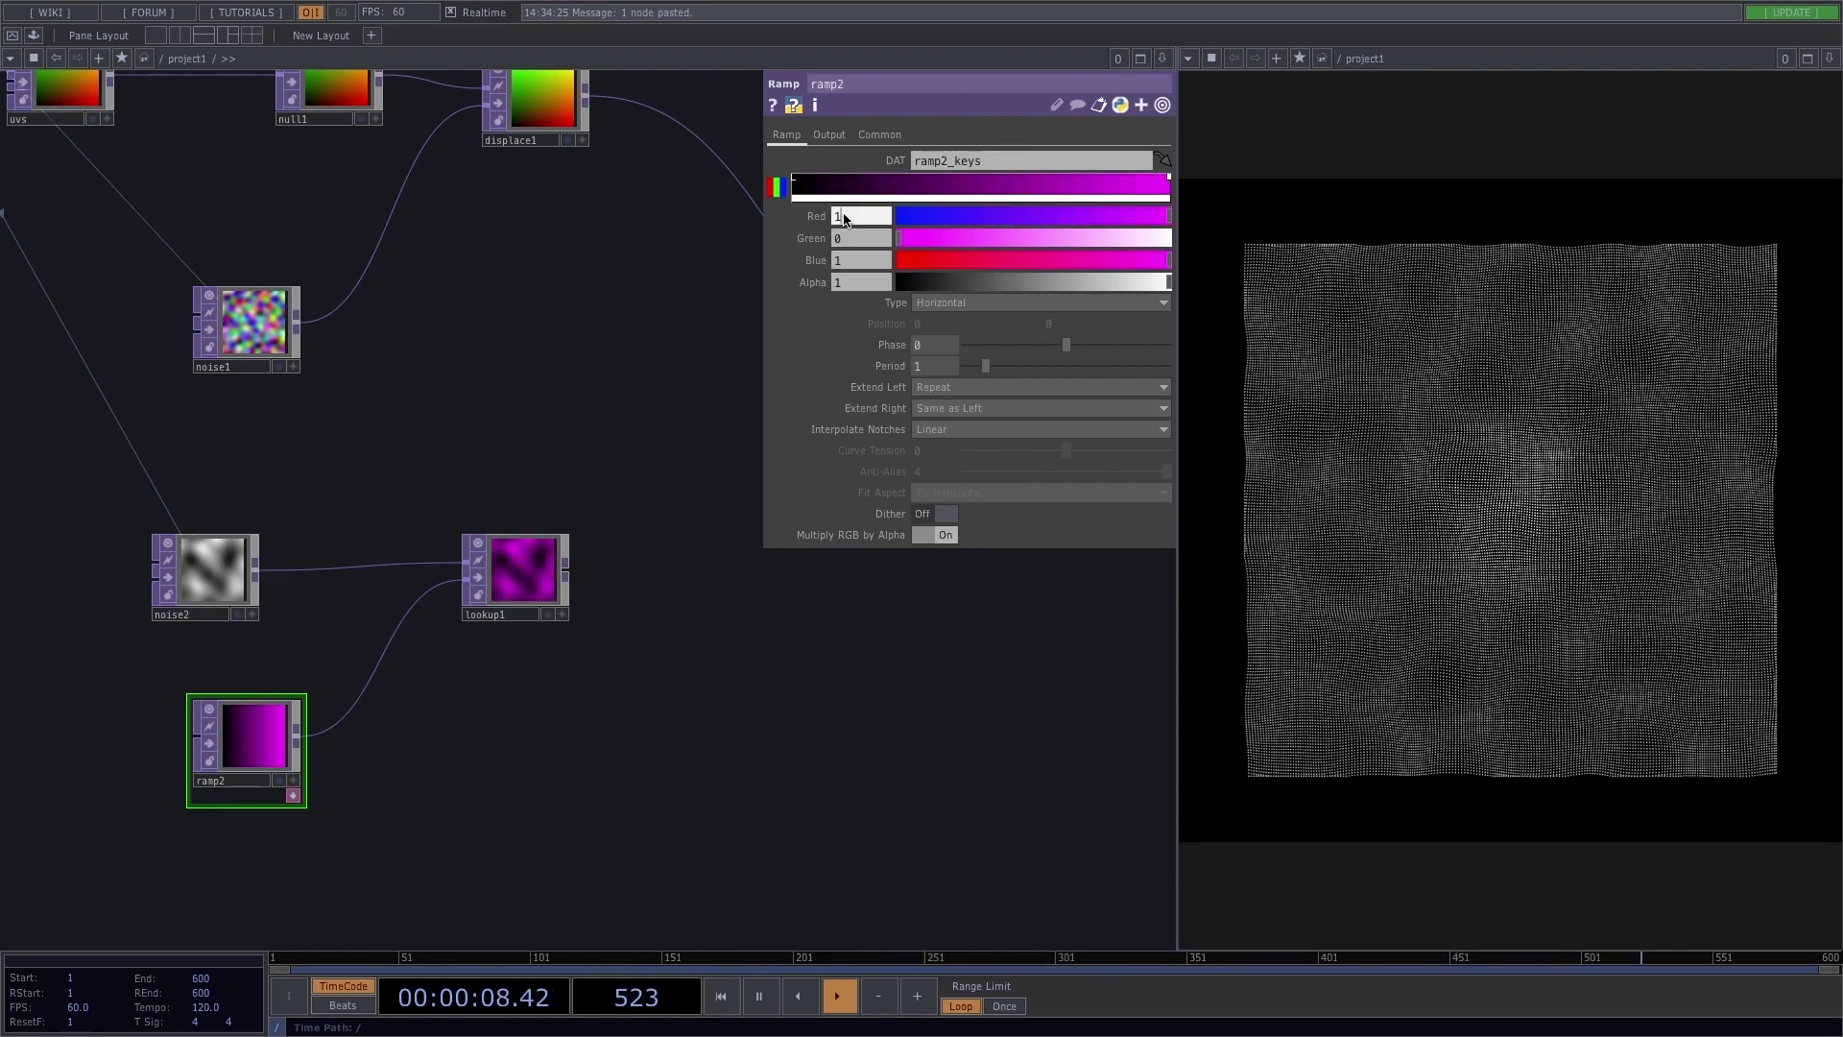
{"action": "type", "text": "0"}
{"action": "key", "text": "Return"}
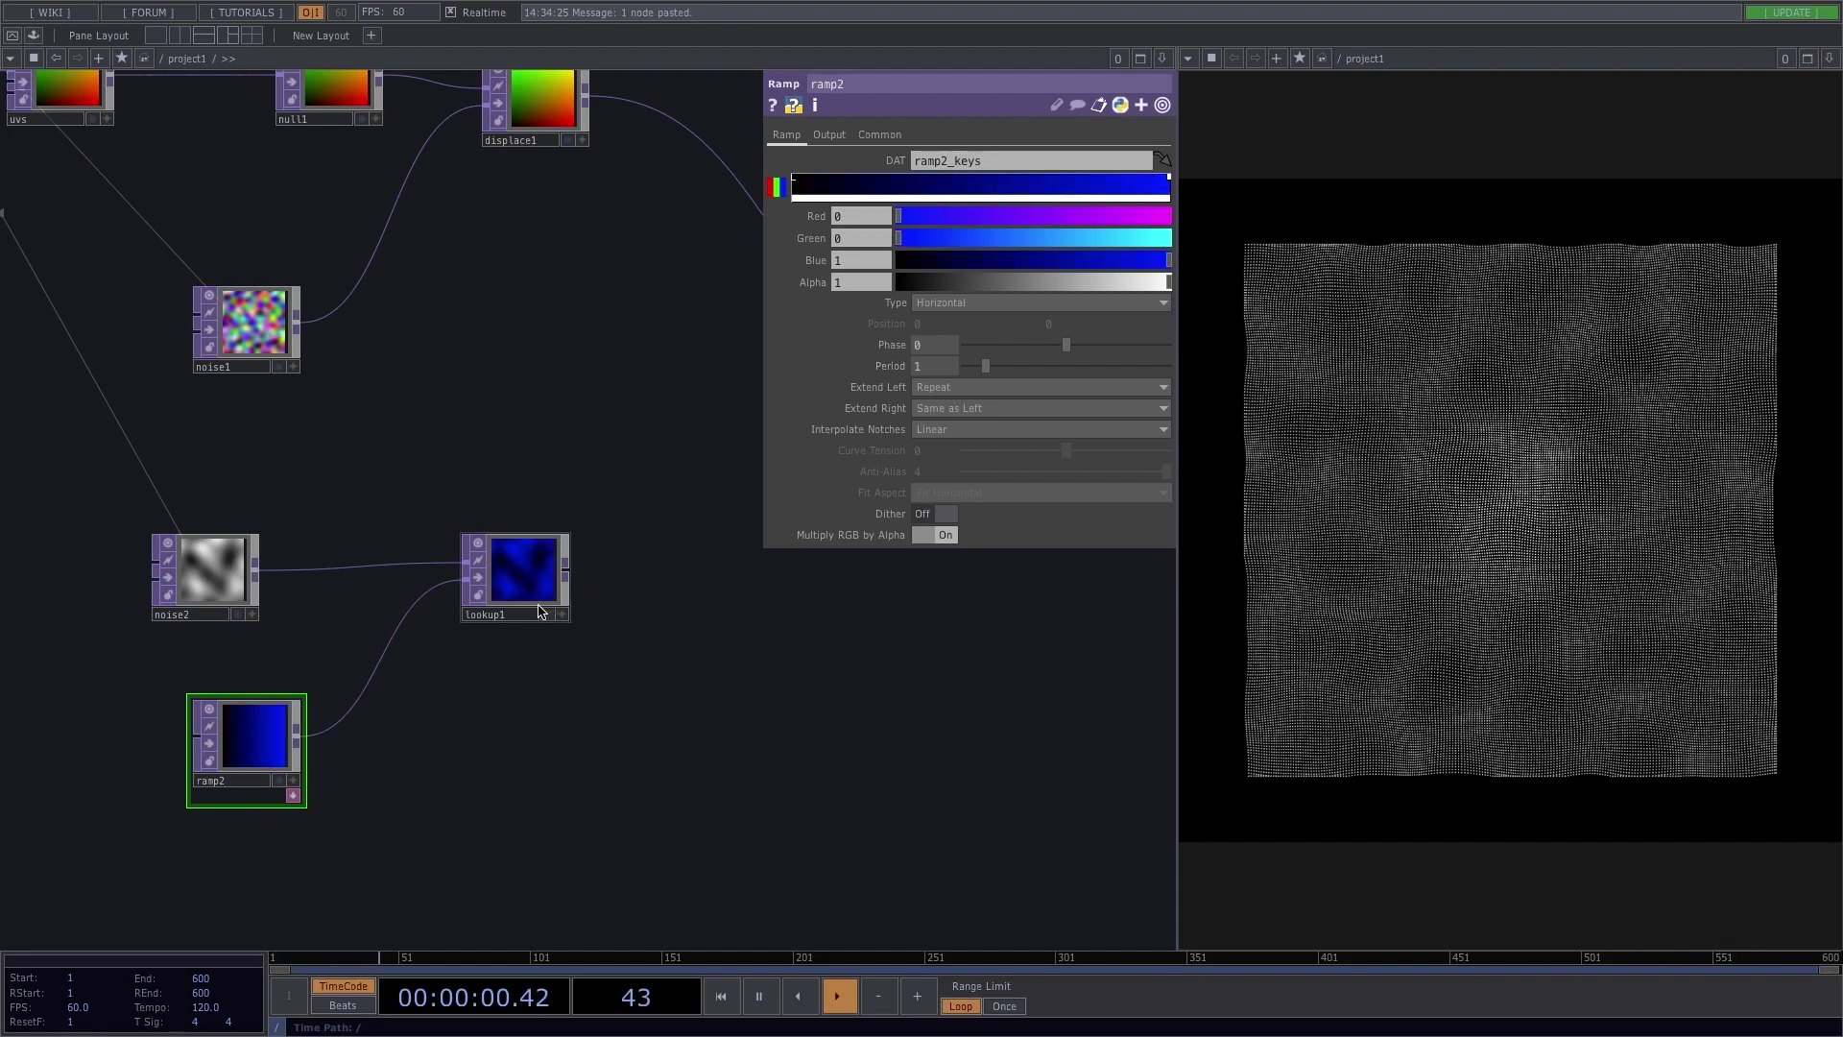
{"action": "middle_click_drag", "start_coordinate": [580, 637], "coordinate": [543, 679]}
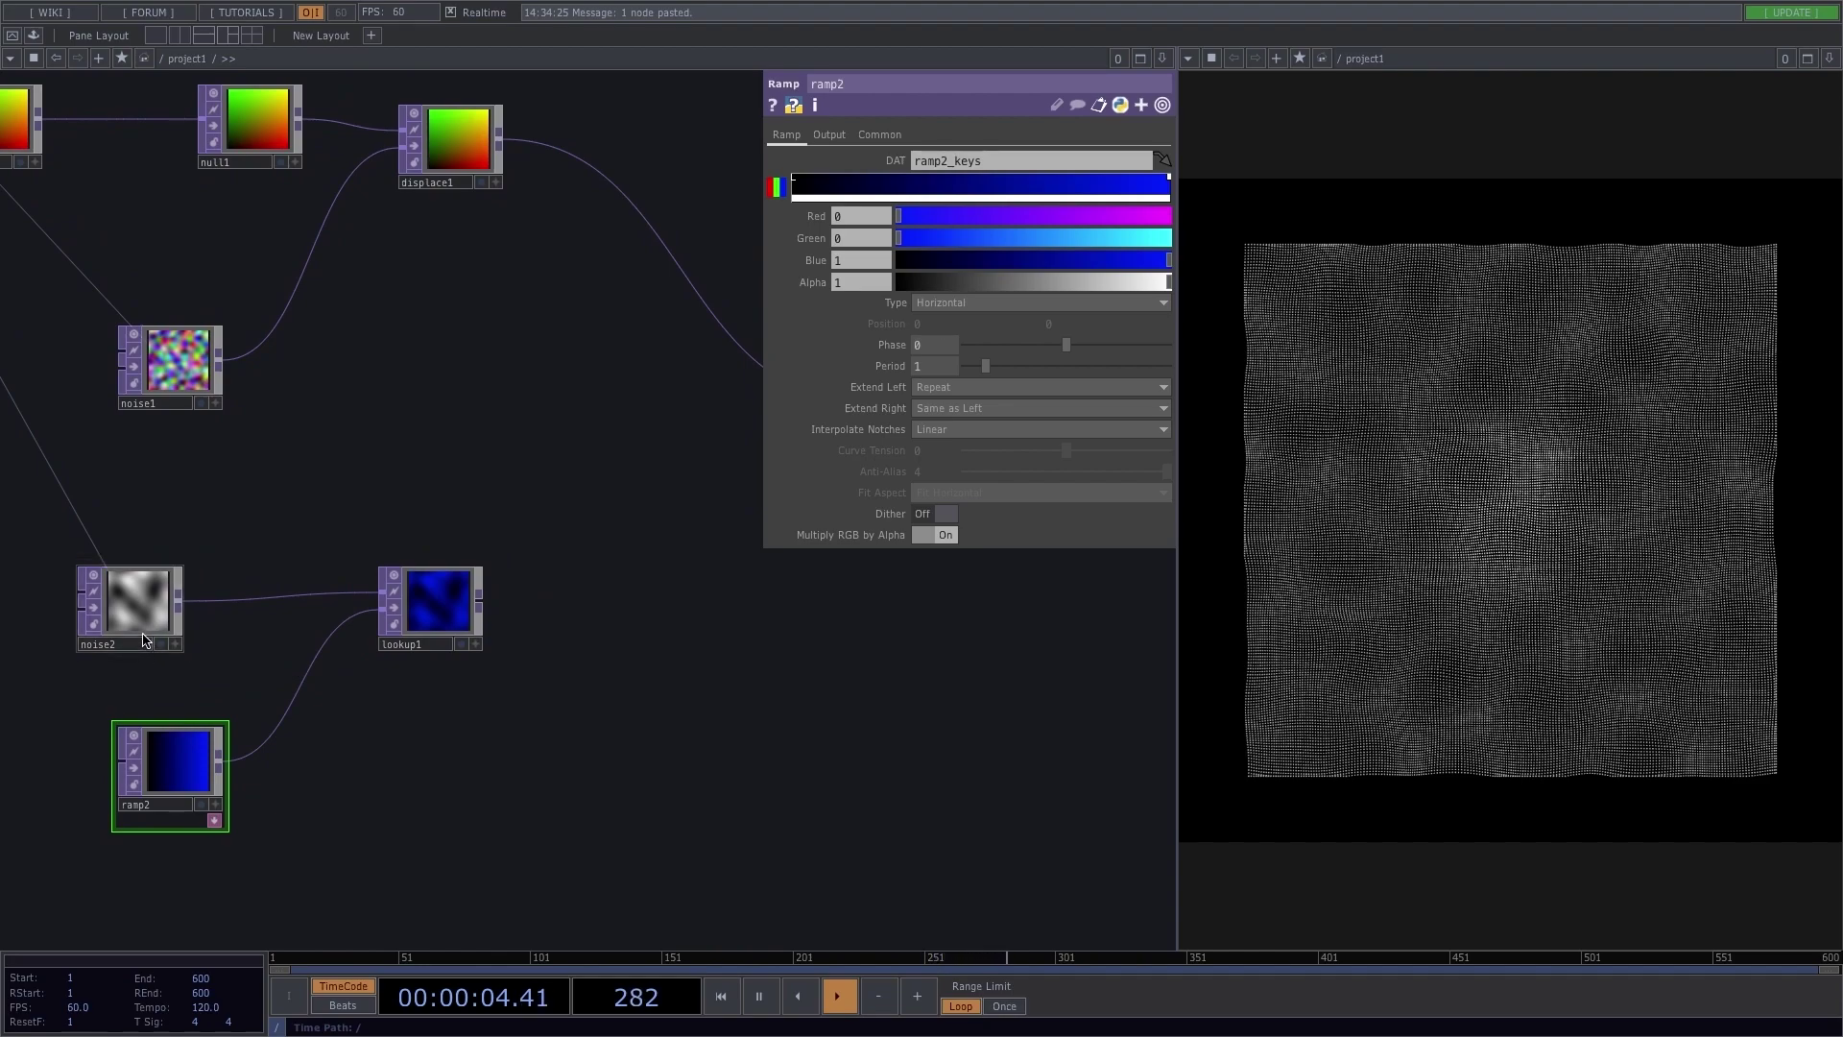
Step: Set ramp2's Common page Pixel Format to 32-bit float (RGBA)
{"action": "left_click", "coordinate": [879, 134]}
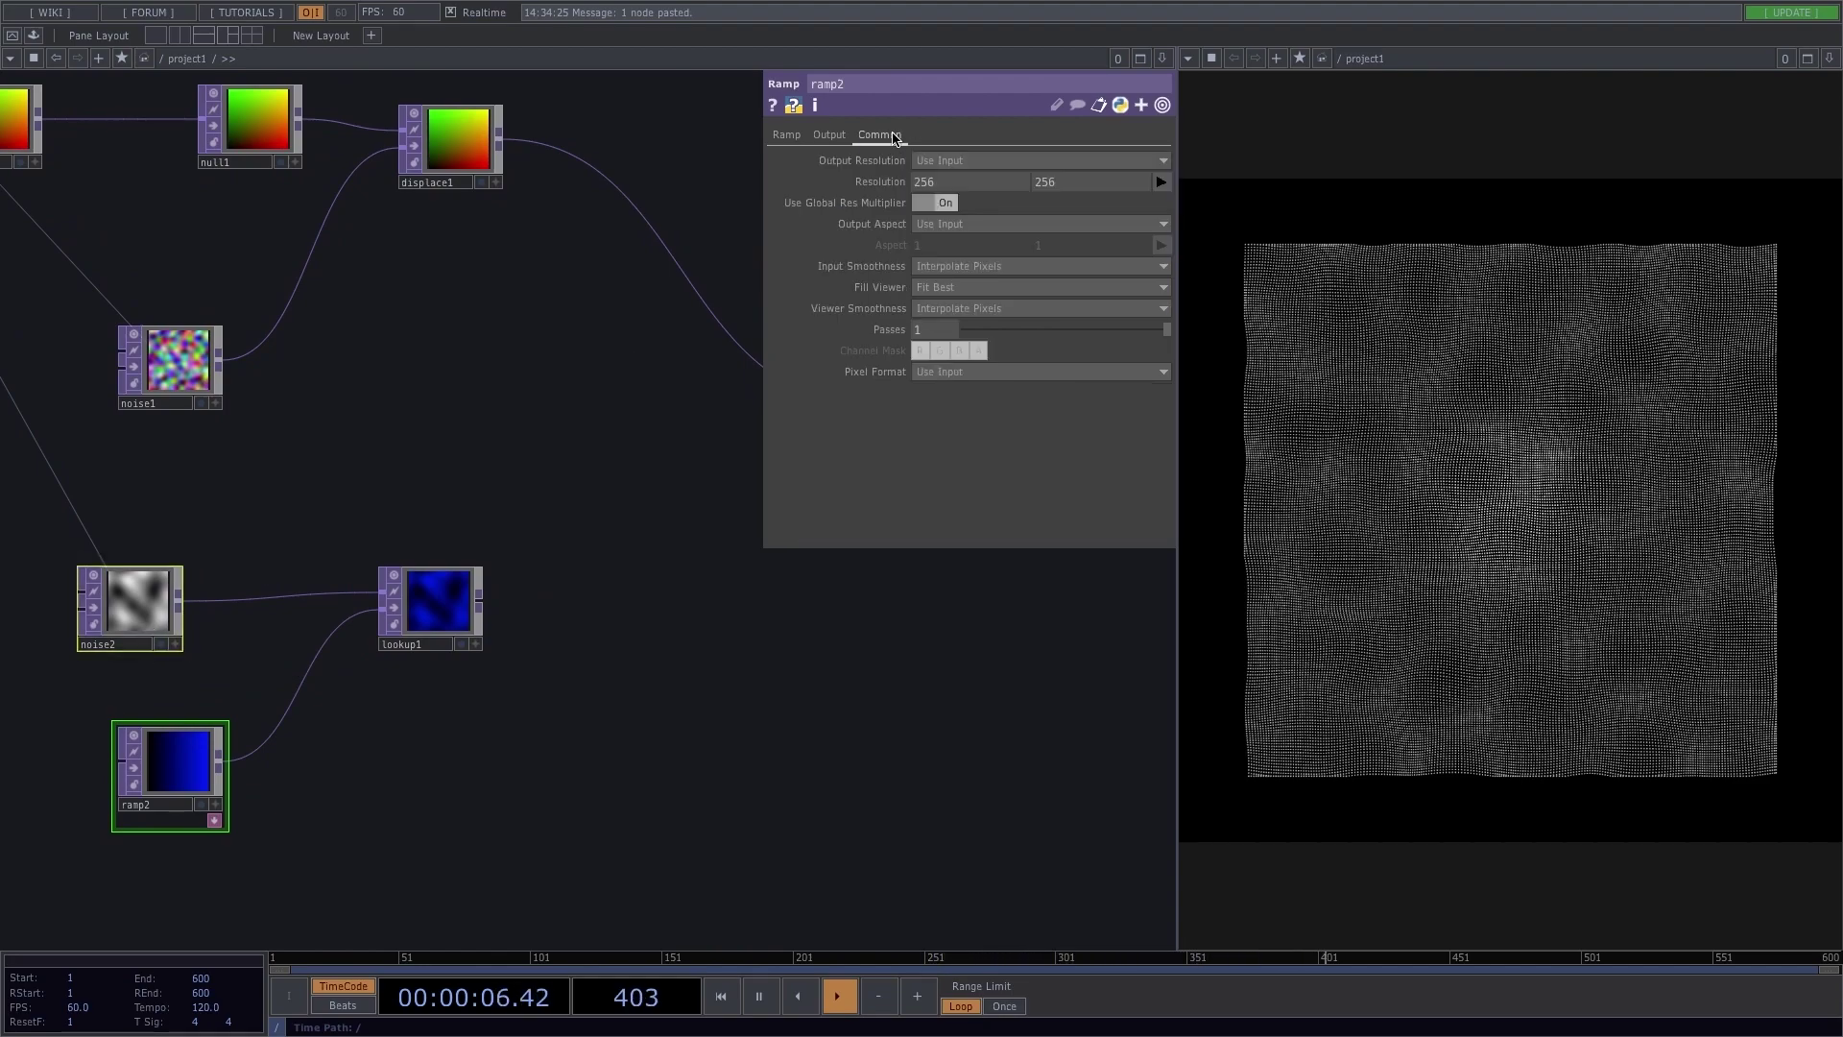
{"action": "left_click", "coordinate": [979, 371]}
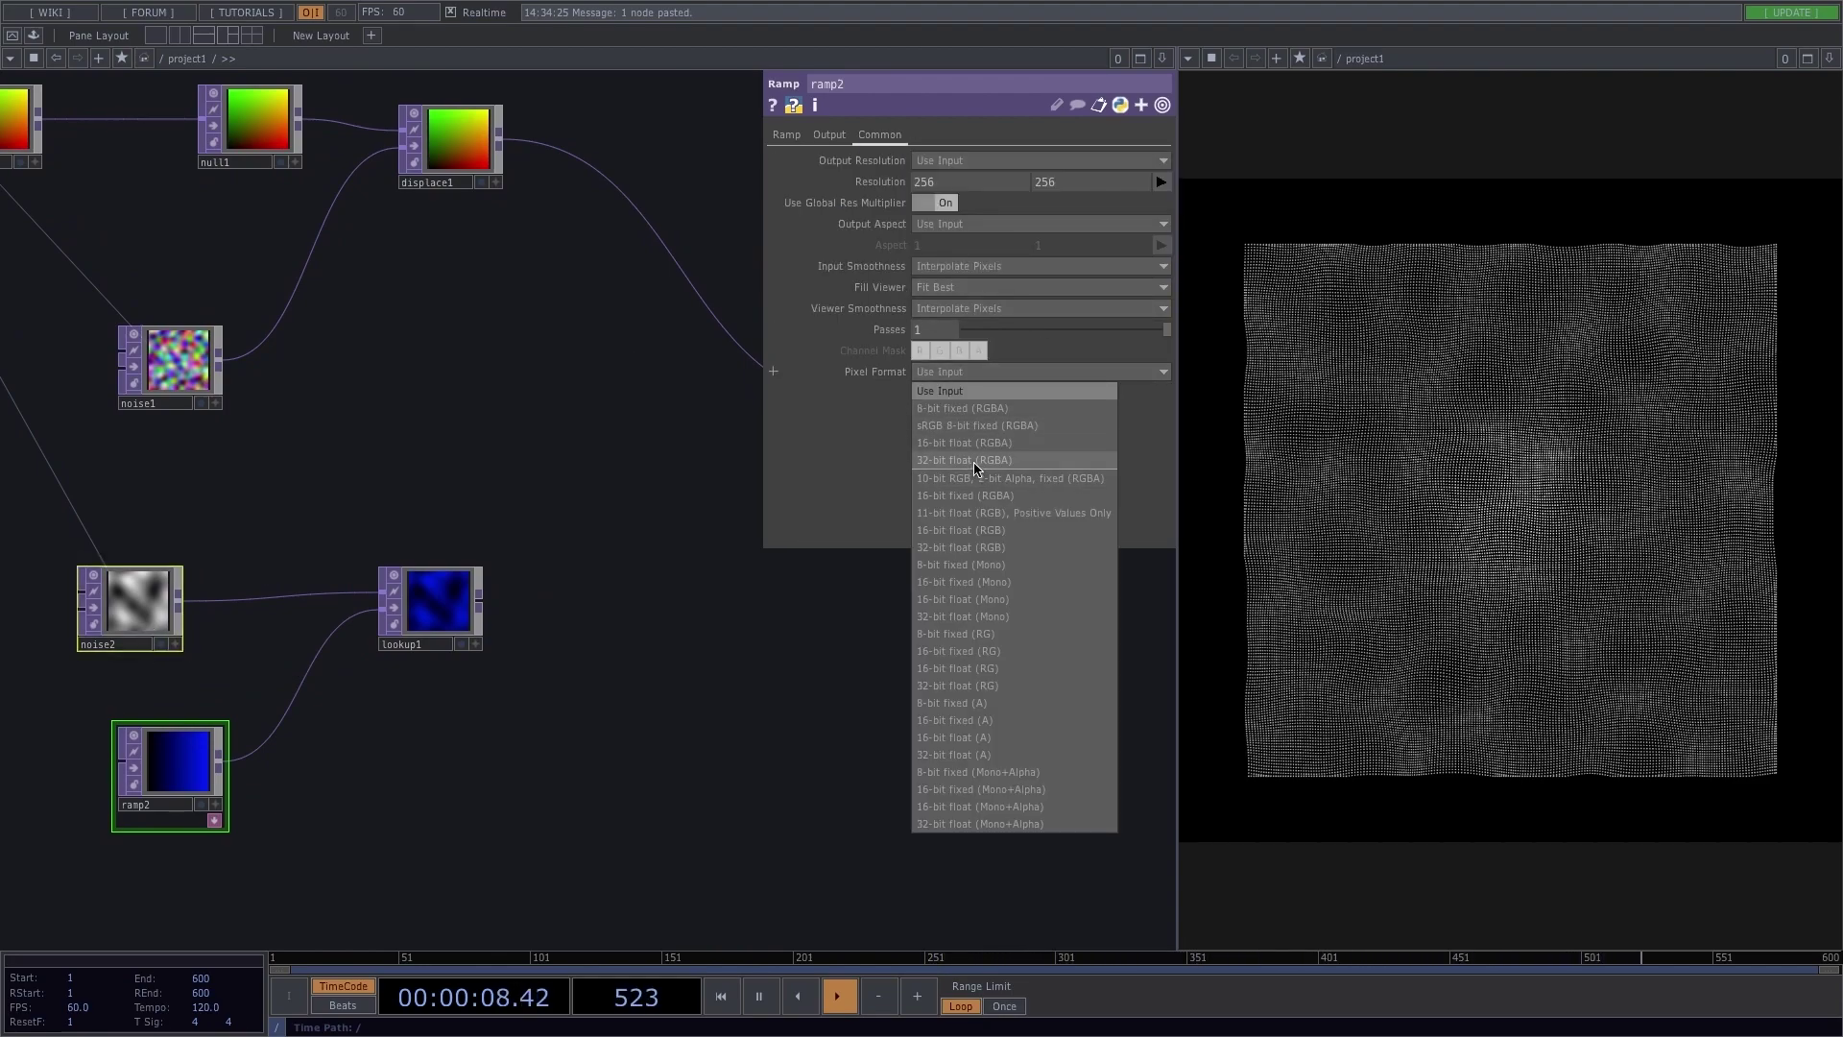
{"action": "left_click", "coordinate": [976, 460]}
{"action": "left_click_drag", "start_coordinate": [595, 727], "coordinate": [535, 732]}
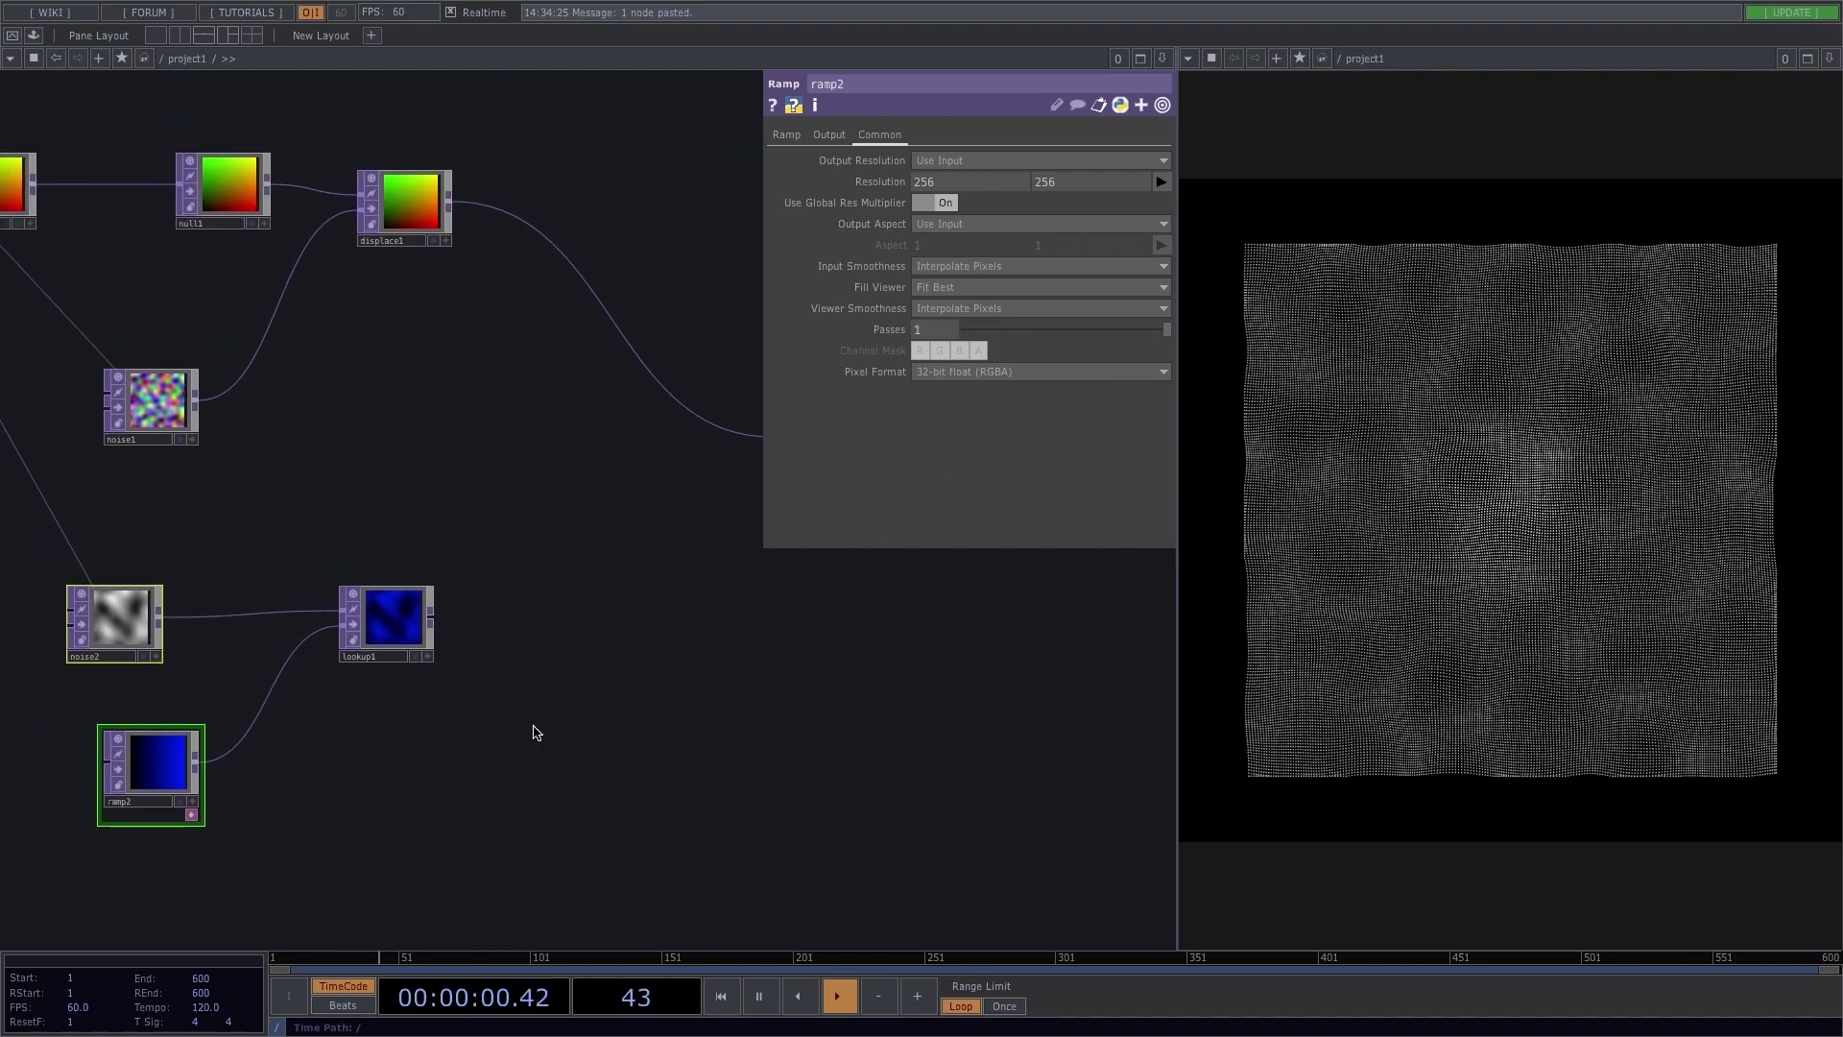
{"action": "left_click_drag", "start_coordinate": [572, 684], "coordinate": [493, 695]}
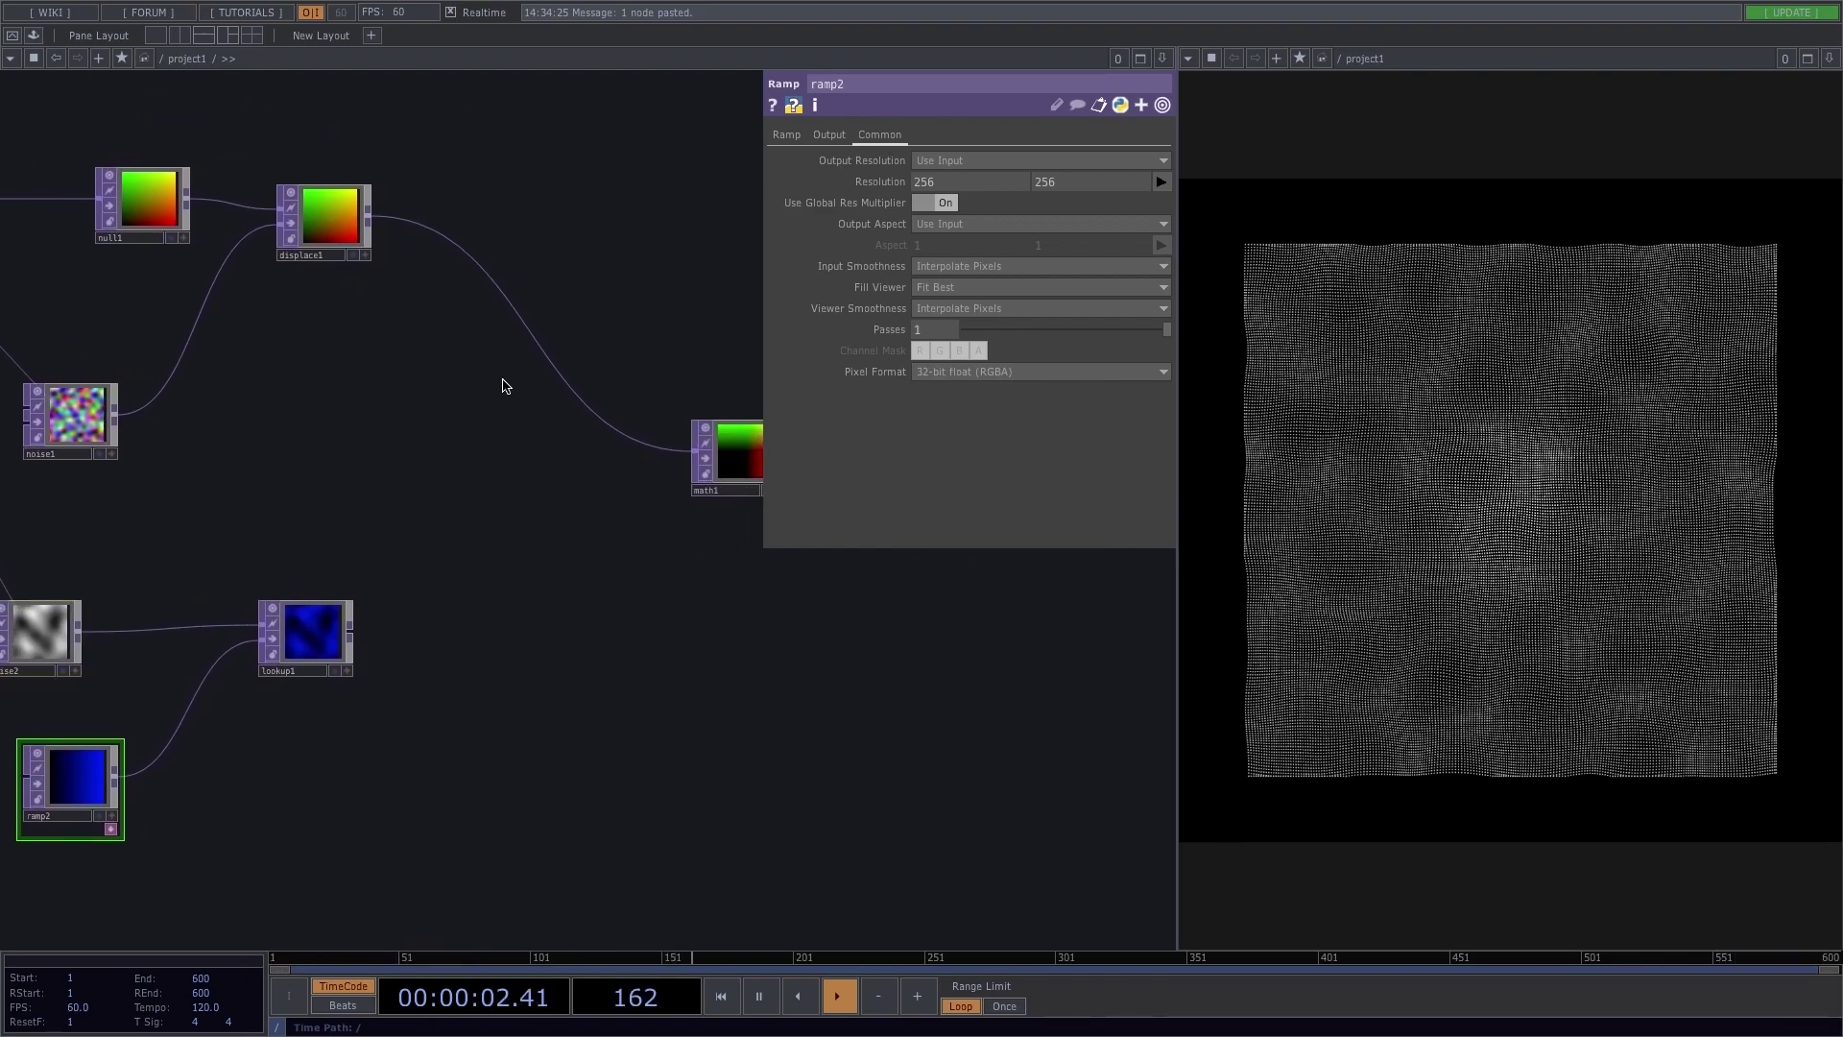
Step: Insert an add1 TOP on the displace1→math1 wire and connect lookup1 into its second input
{"action": "right_click", "coordinate": [528, 293]}
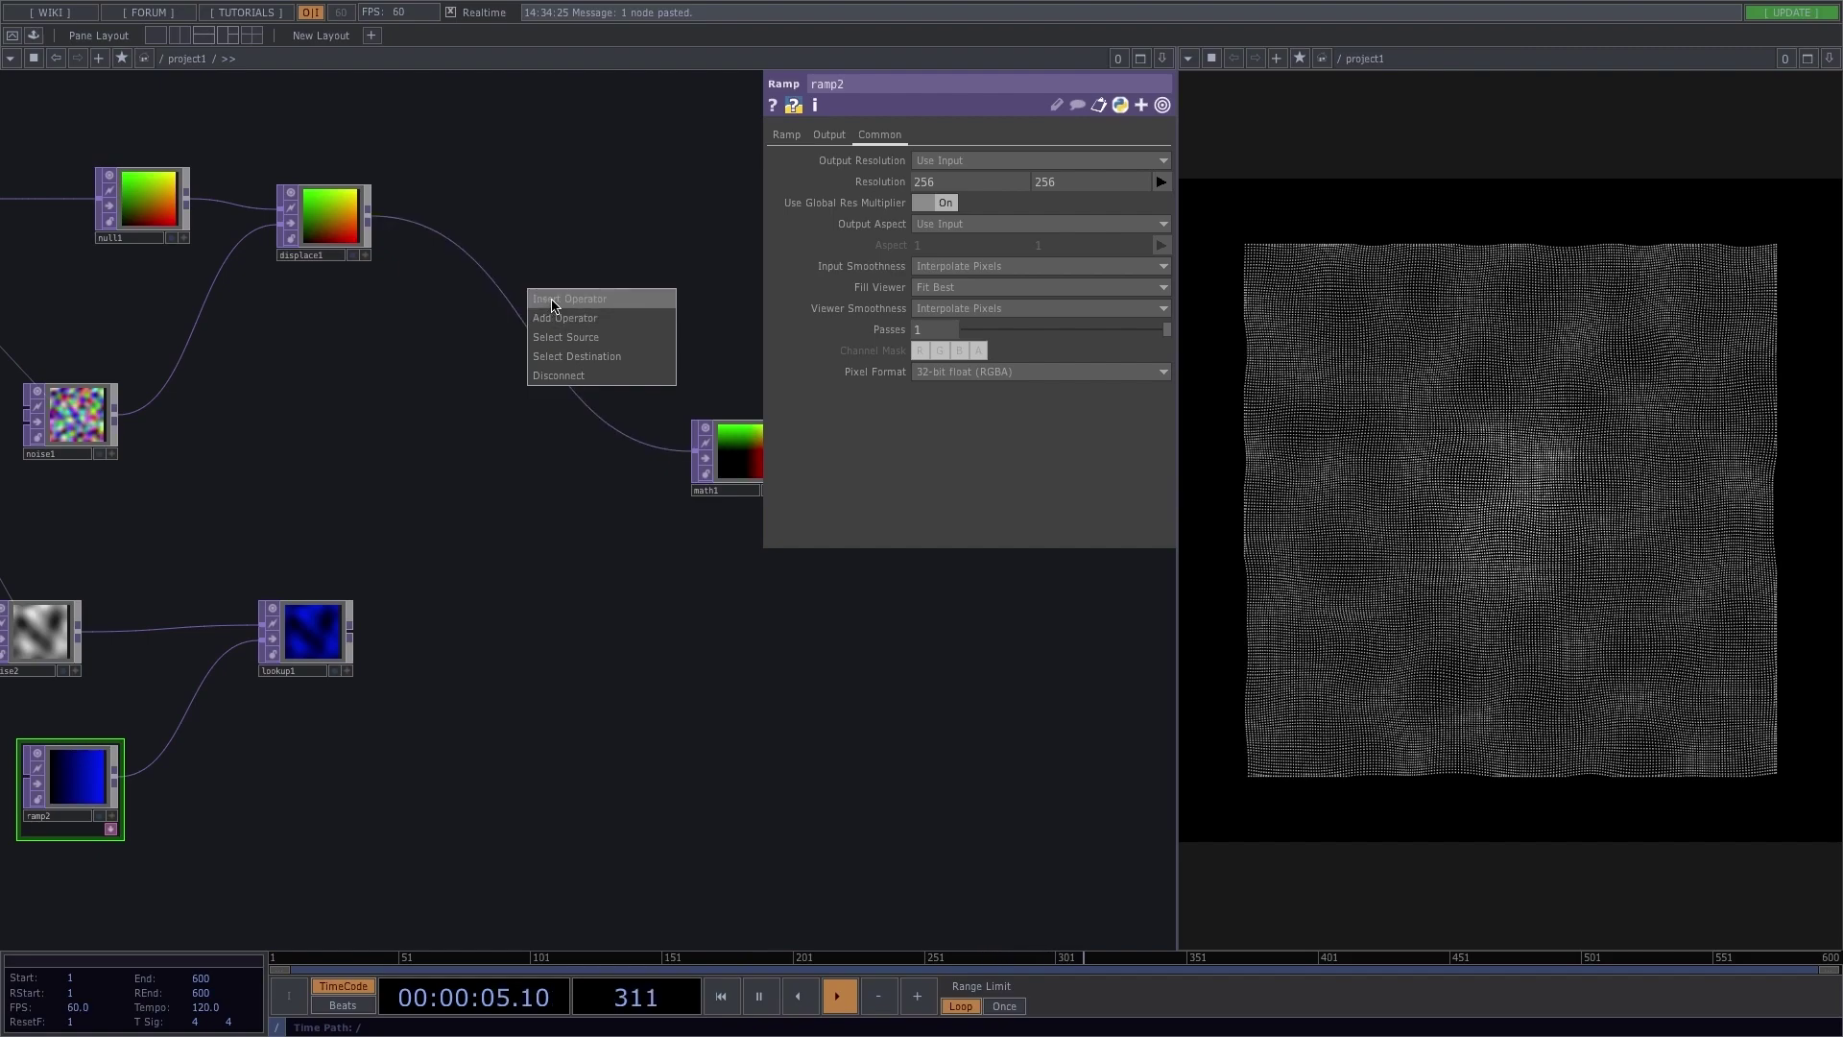
{"action": "left_click", "coordinate": [552, 305]}
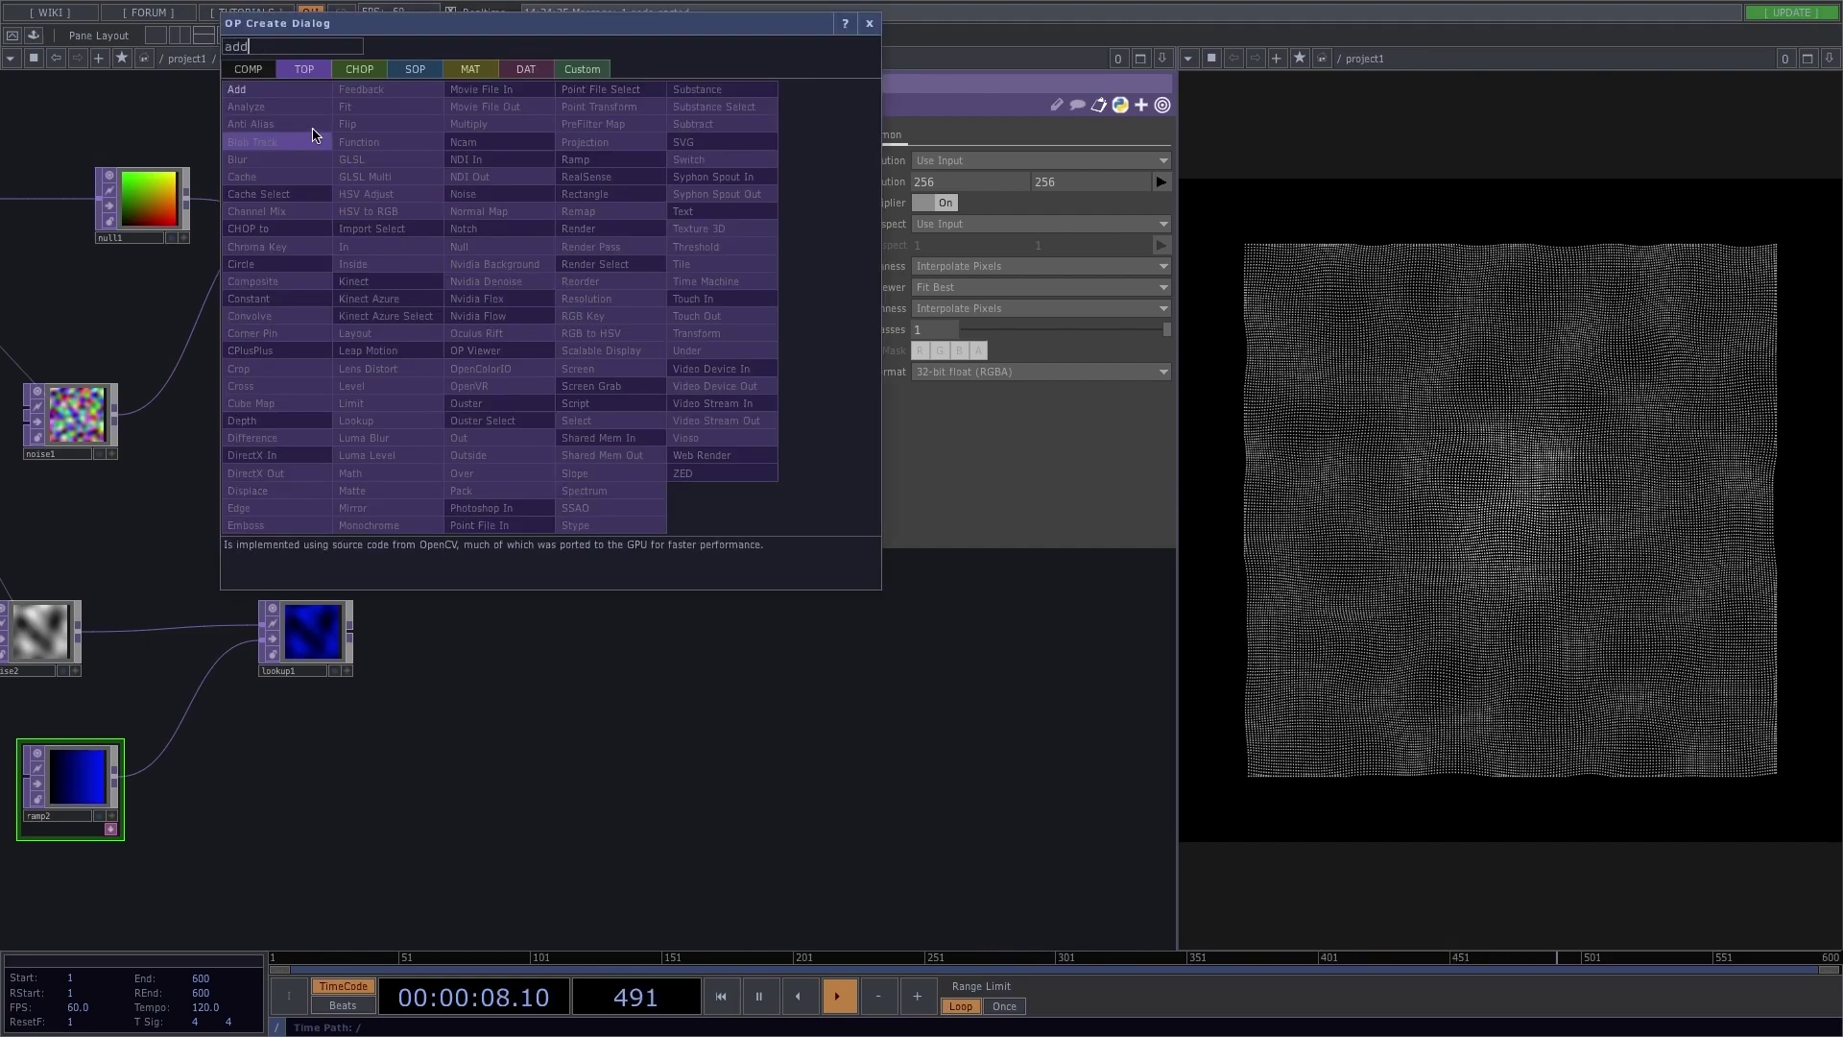
{"action": "left_click", "coordinate": [293, 108]}
{"action": "left_click", "coordinate": [513, 413]}
{"action": "left_click_drag", "start_coordinate": [349, 634], "coordinate": [444, 413]}
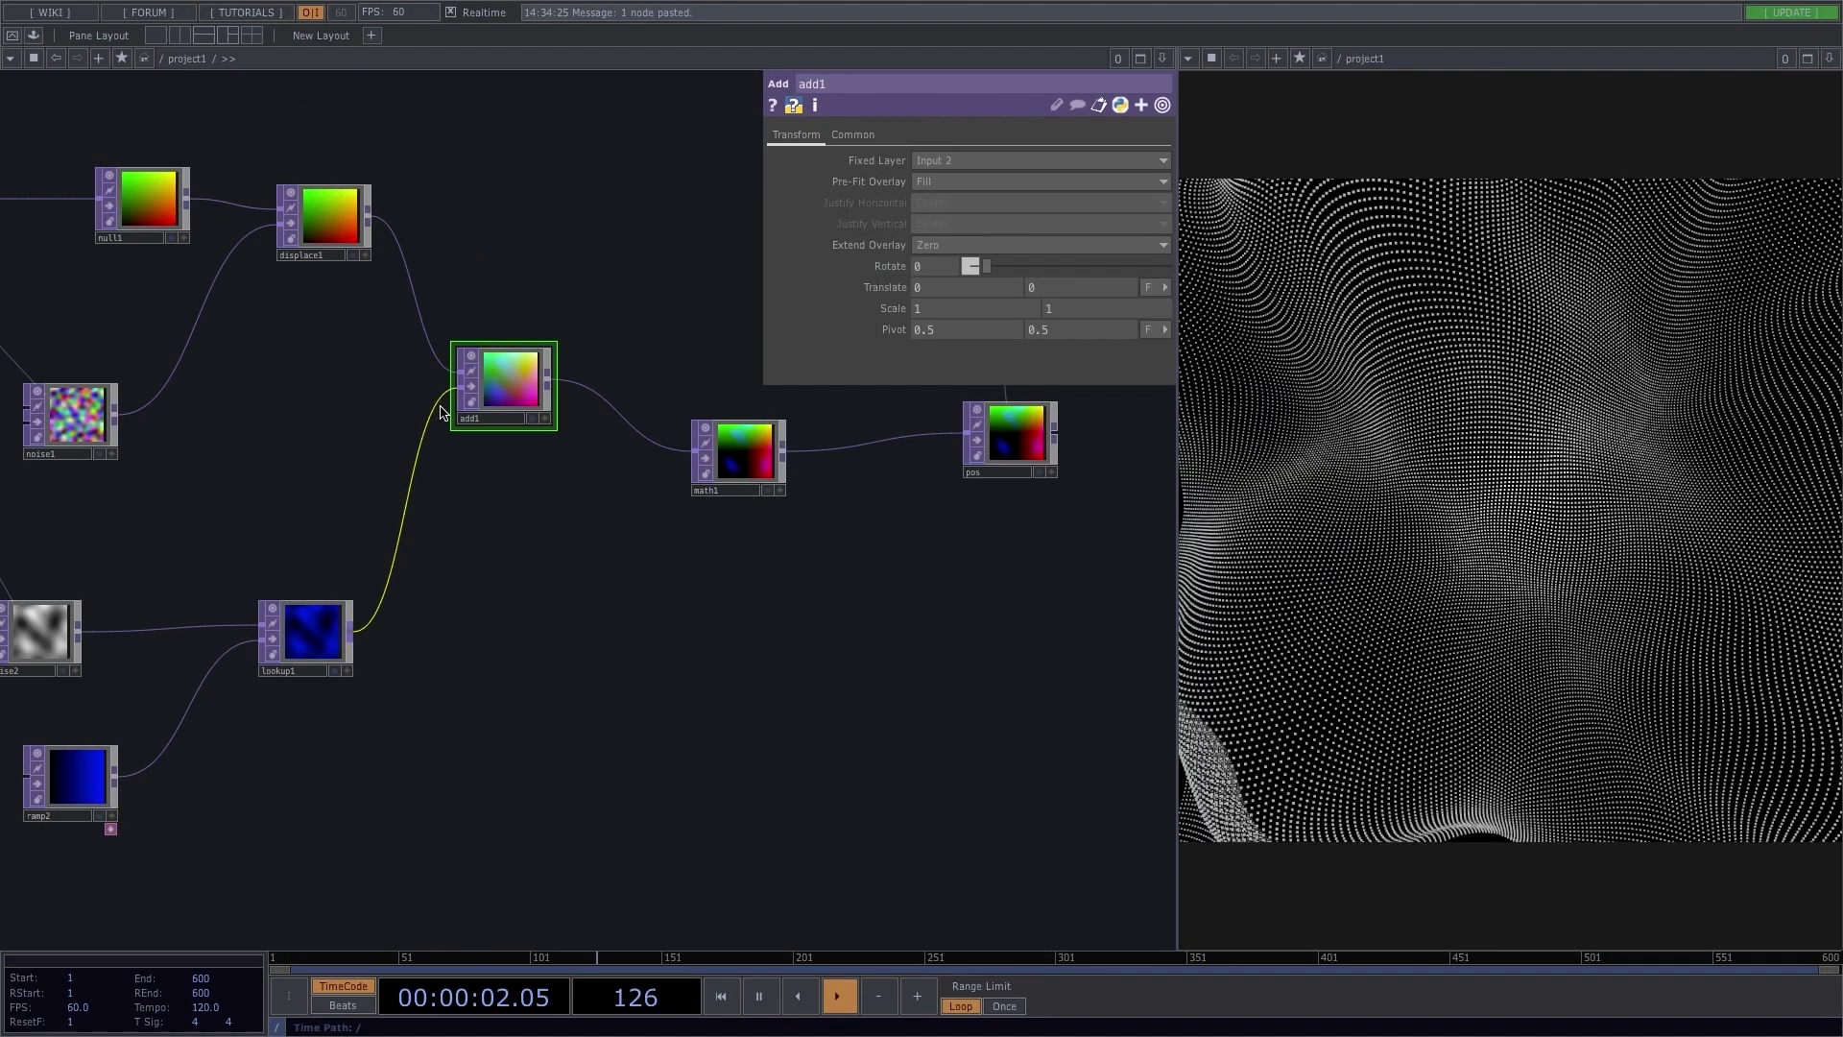
Step: Inspect the point cloud in the Geometry Viewer, then return to the TOP Viewer
{"action": "left_click", "coordinate": [1190, 59]}
{"action": "left_click", "coordinate": [1248, 125]}
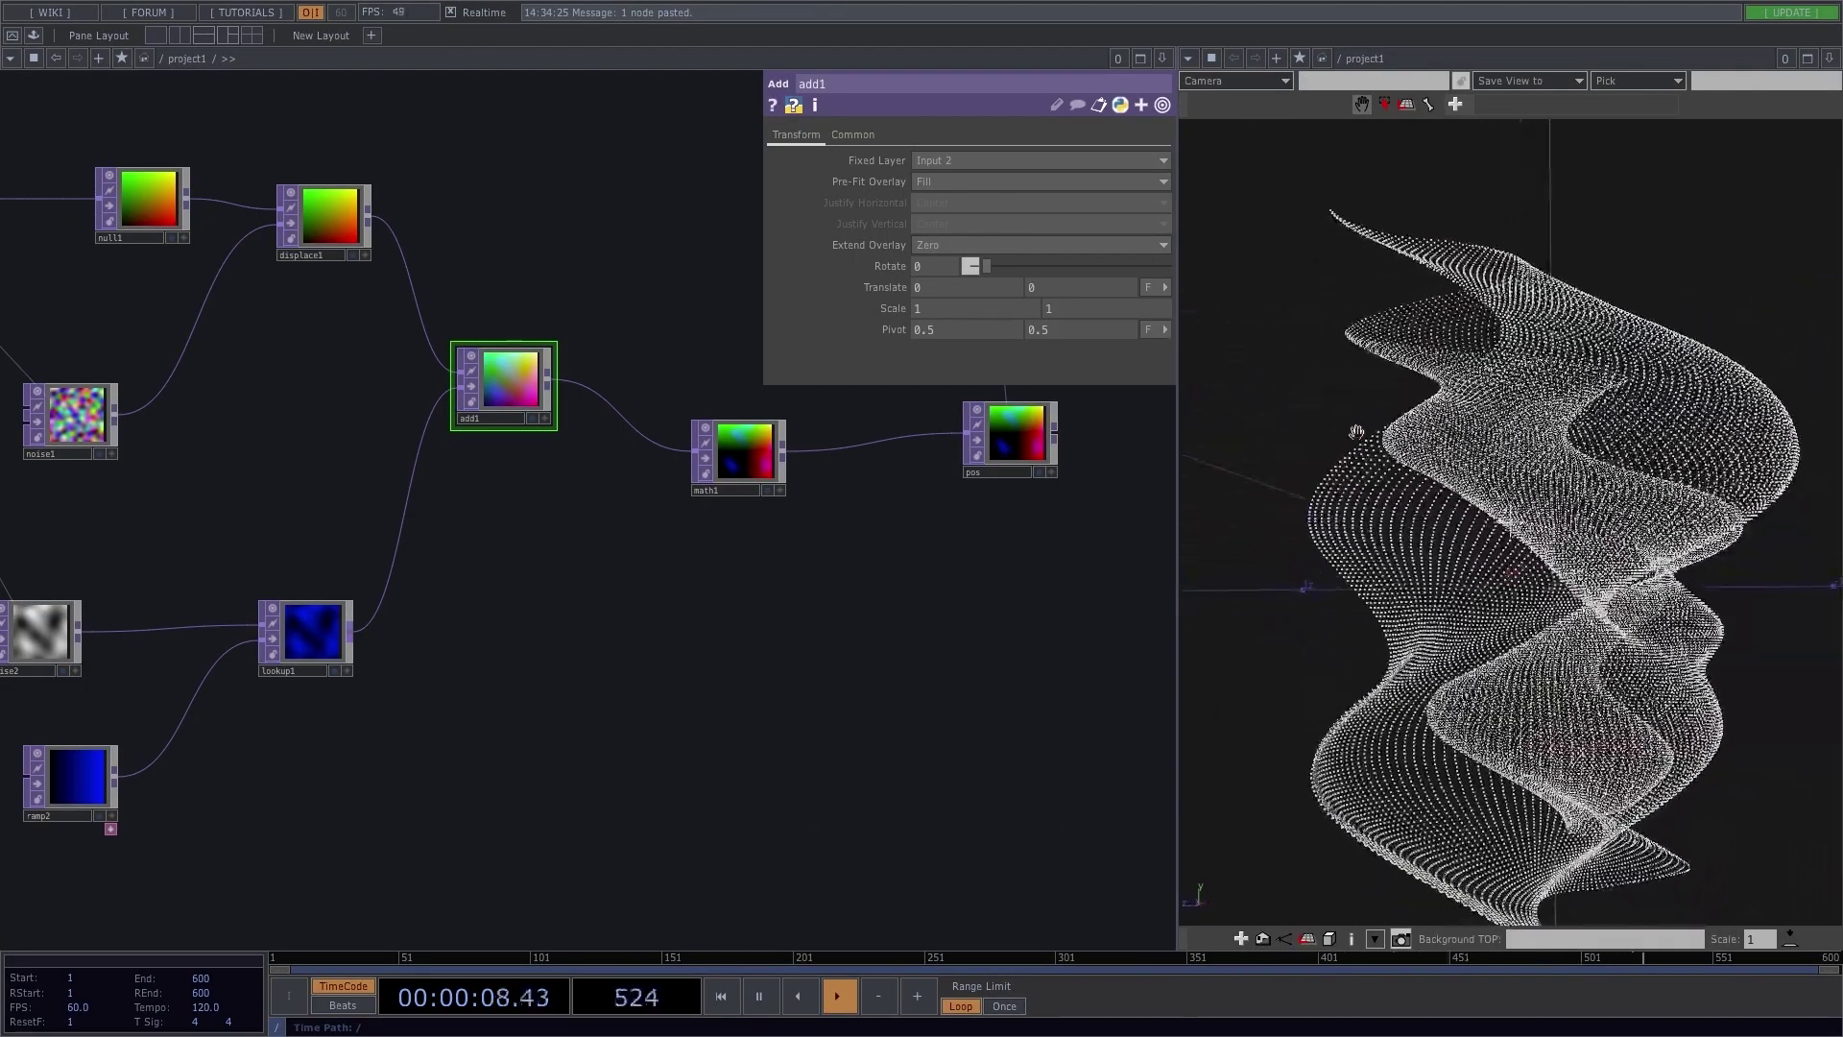
{"action": "left_click_drag", "start_coordinate": [1356, 432], "coordinate": [1416, 595]}
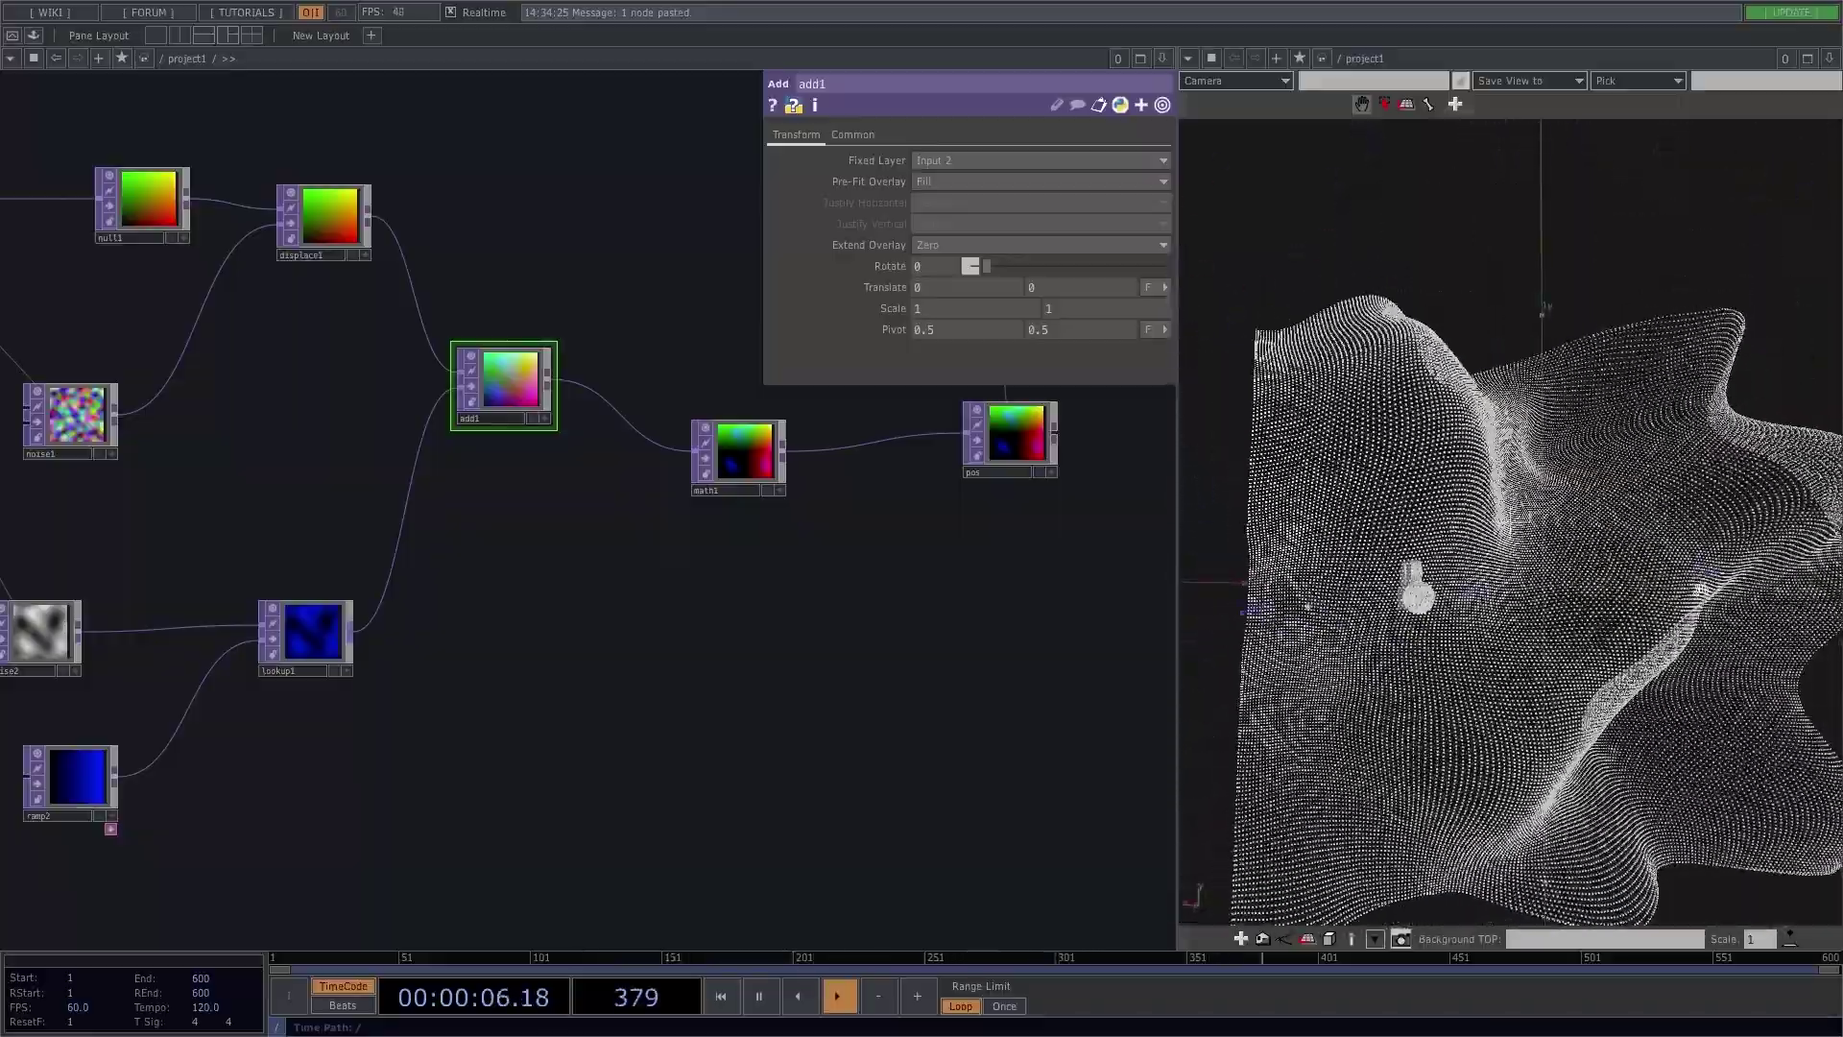
{"action": "left_click", "coordinate": [1191, 59]}
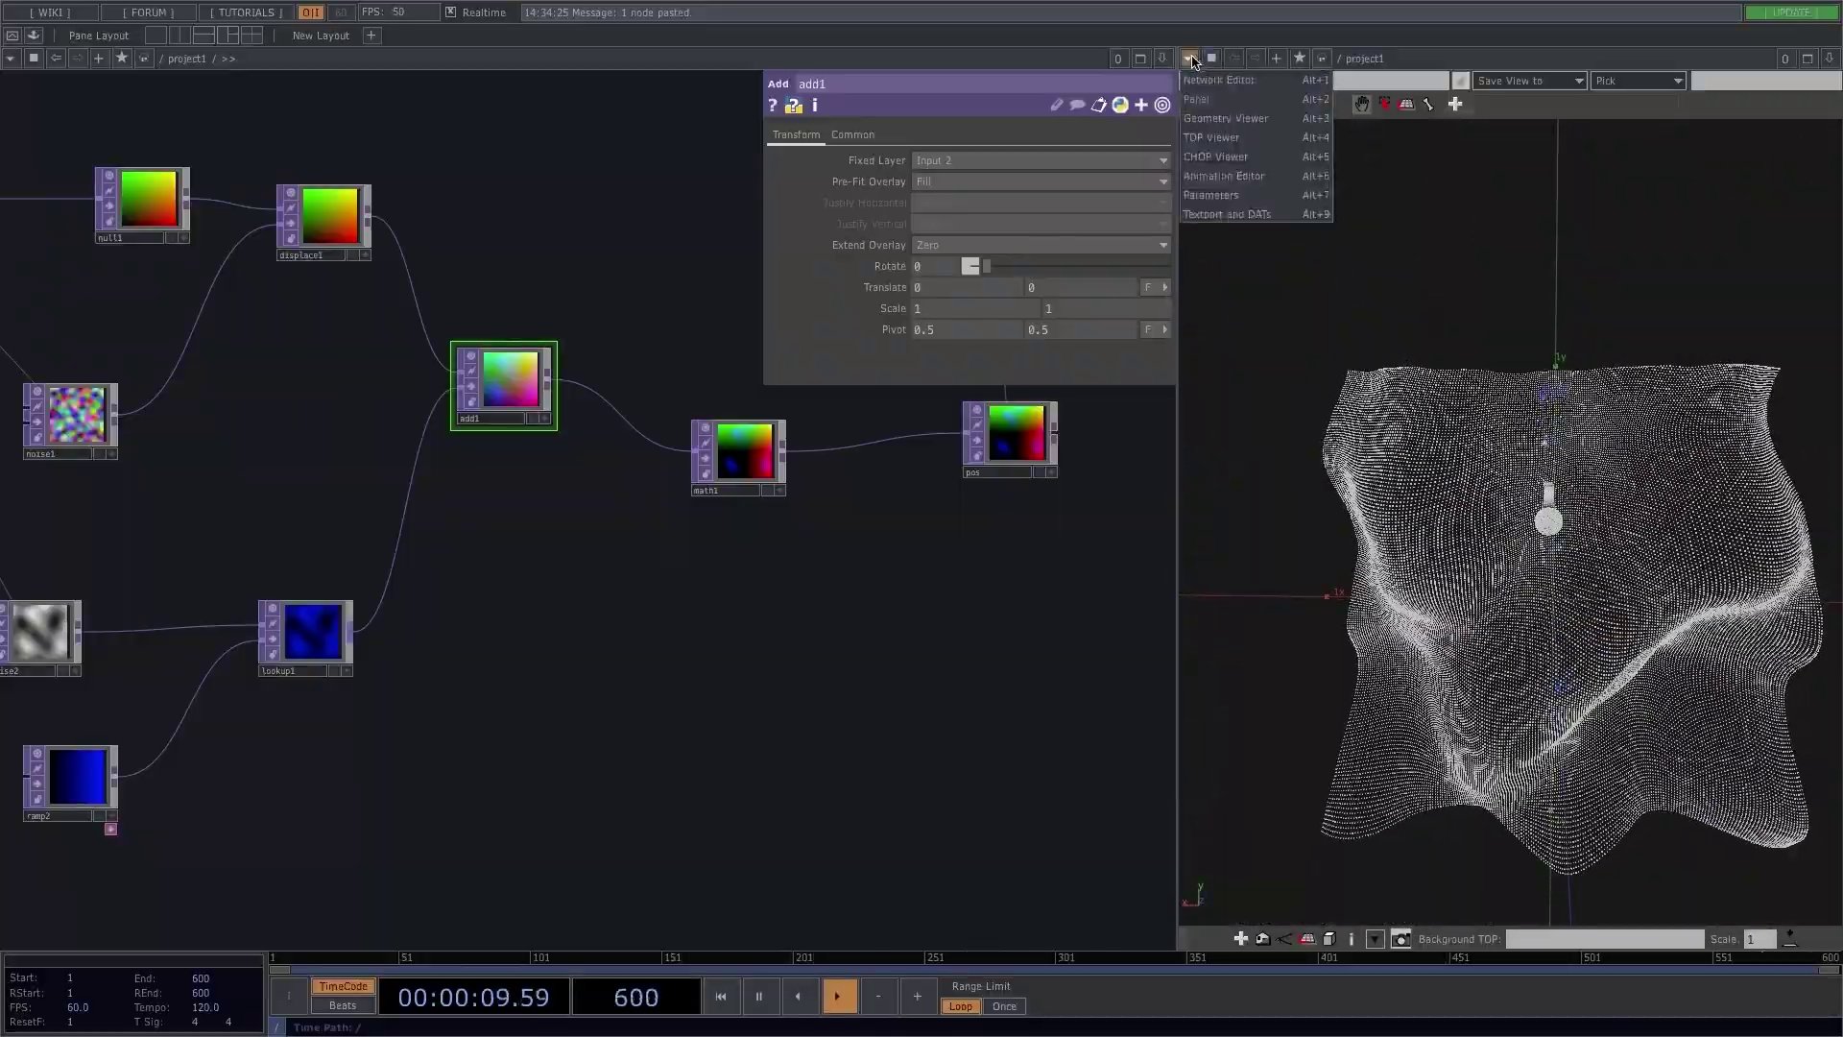
{"action": "left_click", "coordinate": [1211, 137]}
Step: Set noise2 to Period 0.429, Harmonics 3, lower Amplitude and Exponent 2.86
{"action": "scroll", "coordinate": [864, 493], "scroll_direction": "down", "scroll_amount": 2}
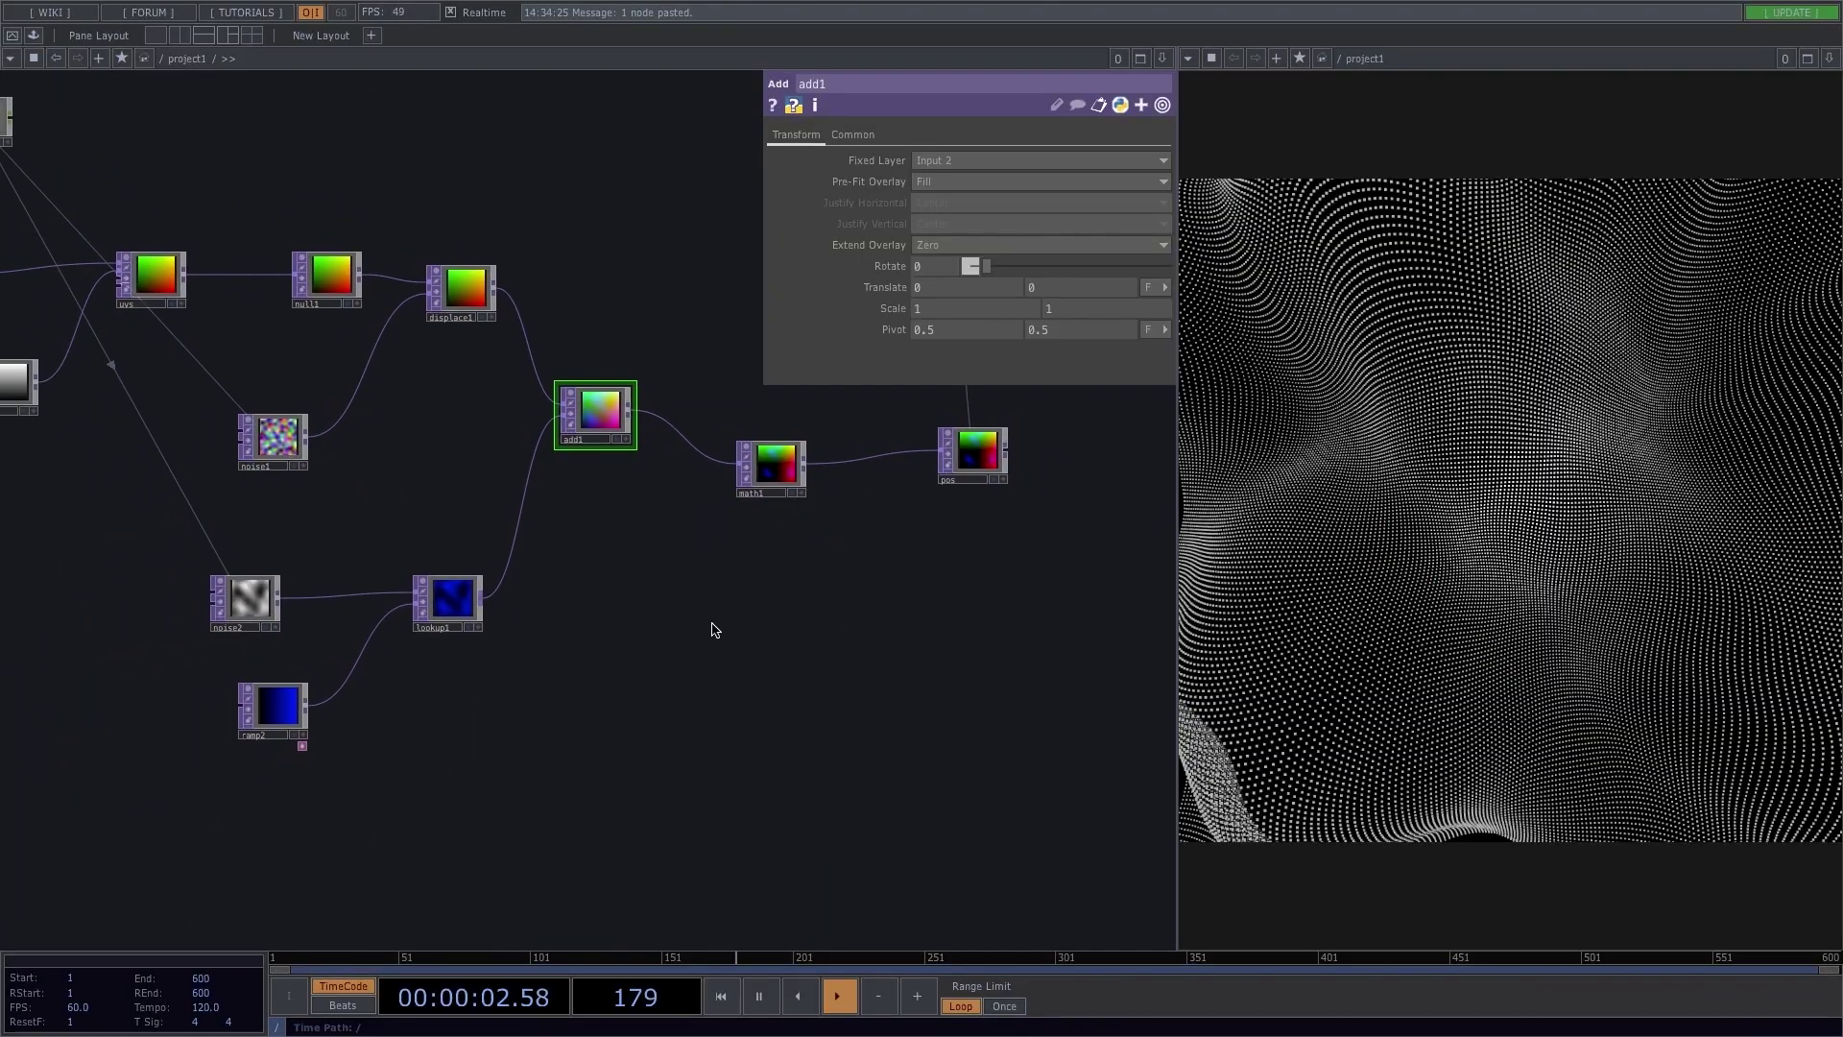
{"action": "left_click", "coordinate": [238, 599]}
{"action": "left_click_drag", "start_coordinate": [1068, 203], "coordinate": [1003, 226]}
{"action": "left_click_drag", "start_coordinate": [972, 246], "coordinate": [982, 258]}
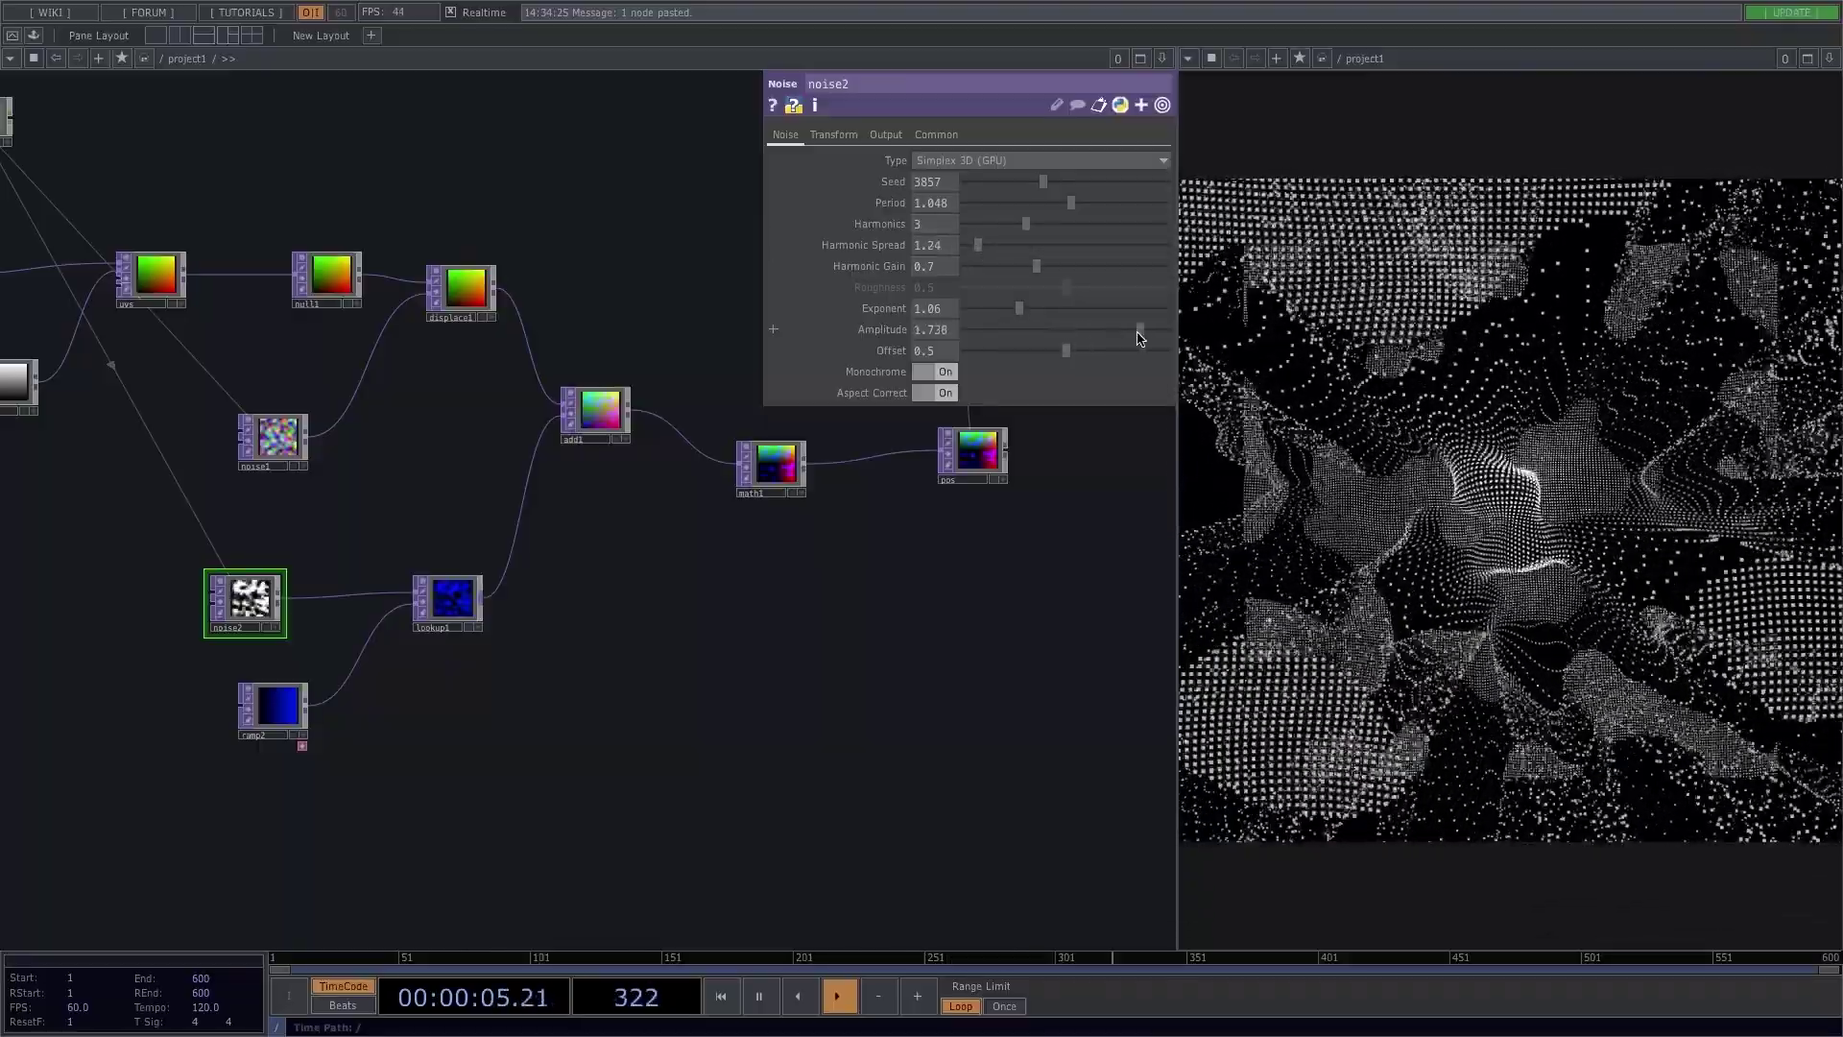
{"action": "mouse_move", "coordinate": [1008, 329]}
{"action": "left_mouse_down"}
{"action": "mouse_move", "coordinate": [930, 358]}
{"action": "mouse_move", "coordinate": [1037, 307]}
{"action": "mouse_move", "coordinate": [1114, 300]}
{"action": "left_mouse_up"}
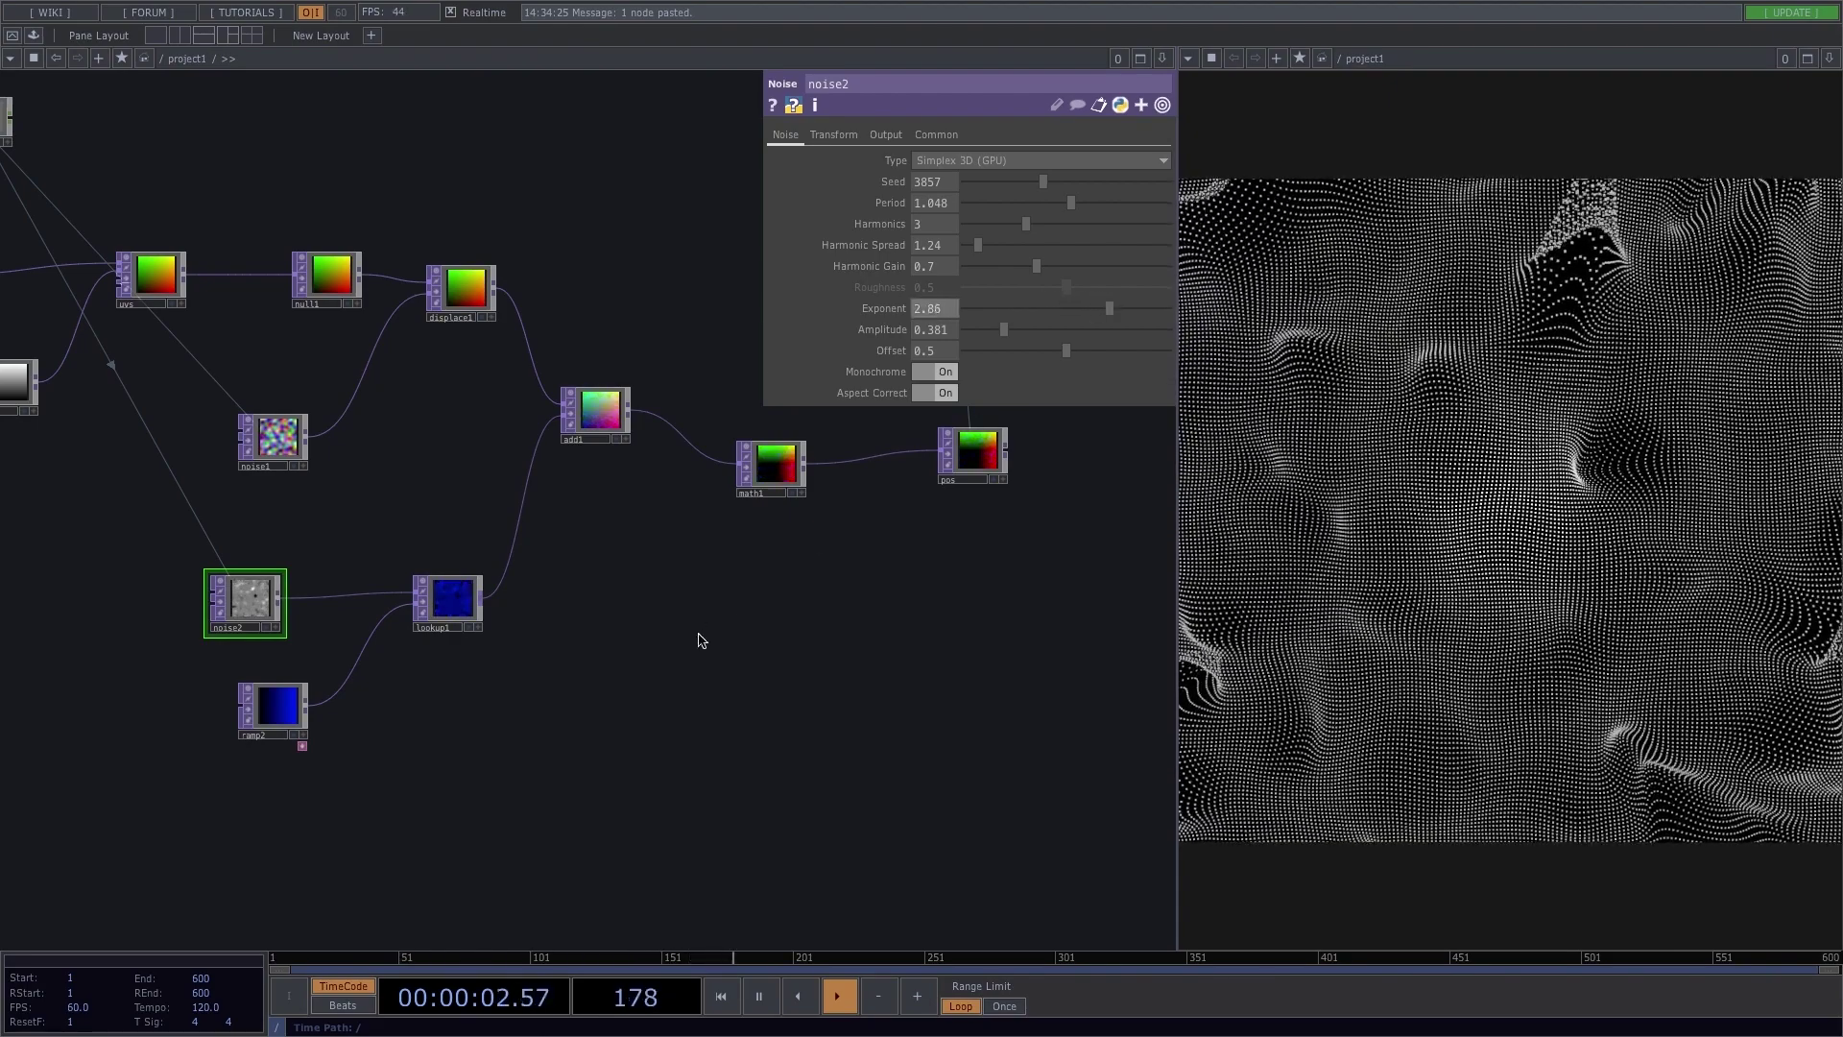
{"action": "scroll", "coordinate": [646, 638], "scroll_direction": "down", "scroll_amount": 4}
{"action": "left_click_drag", "start_coordinate": [638, 646], "coordinate": [426, 707]}
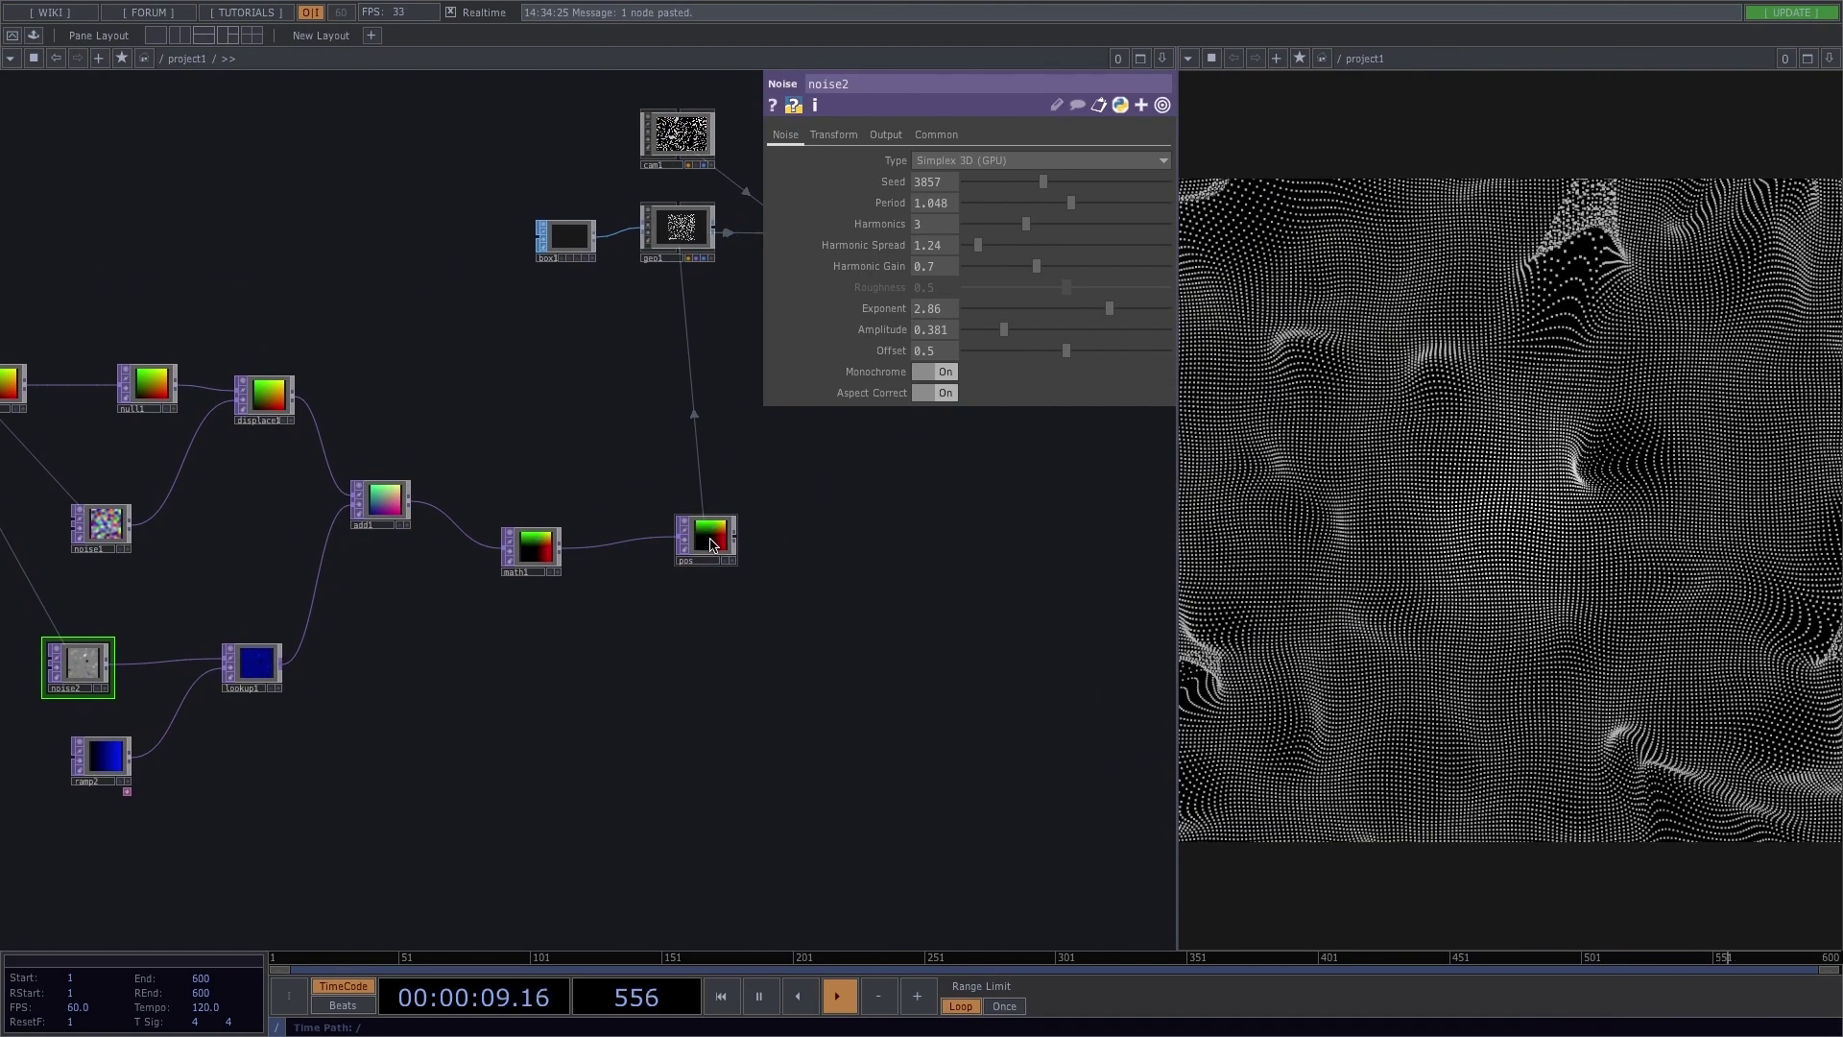
Step: Adjust cam1's z translation, then retune noise2 to Amplitude 0.543, Exponent 1.98, Period 0.686
{"action": "left_click", "coordinate": [678, 134]}
{"action": "mouse_move", "coordinate": [1118, 203]}
{"action": "middle_mouse_down"}
{"action": "mouse_move", "coordinate": [1171, 202]}
{"action": "mouse_move", "coordinate": [1118, 203]}
{"action": "middle_mouse_up"}
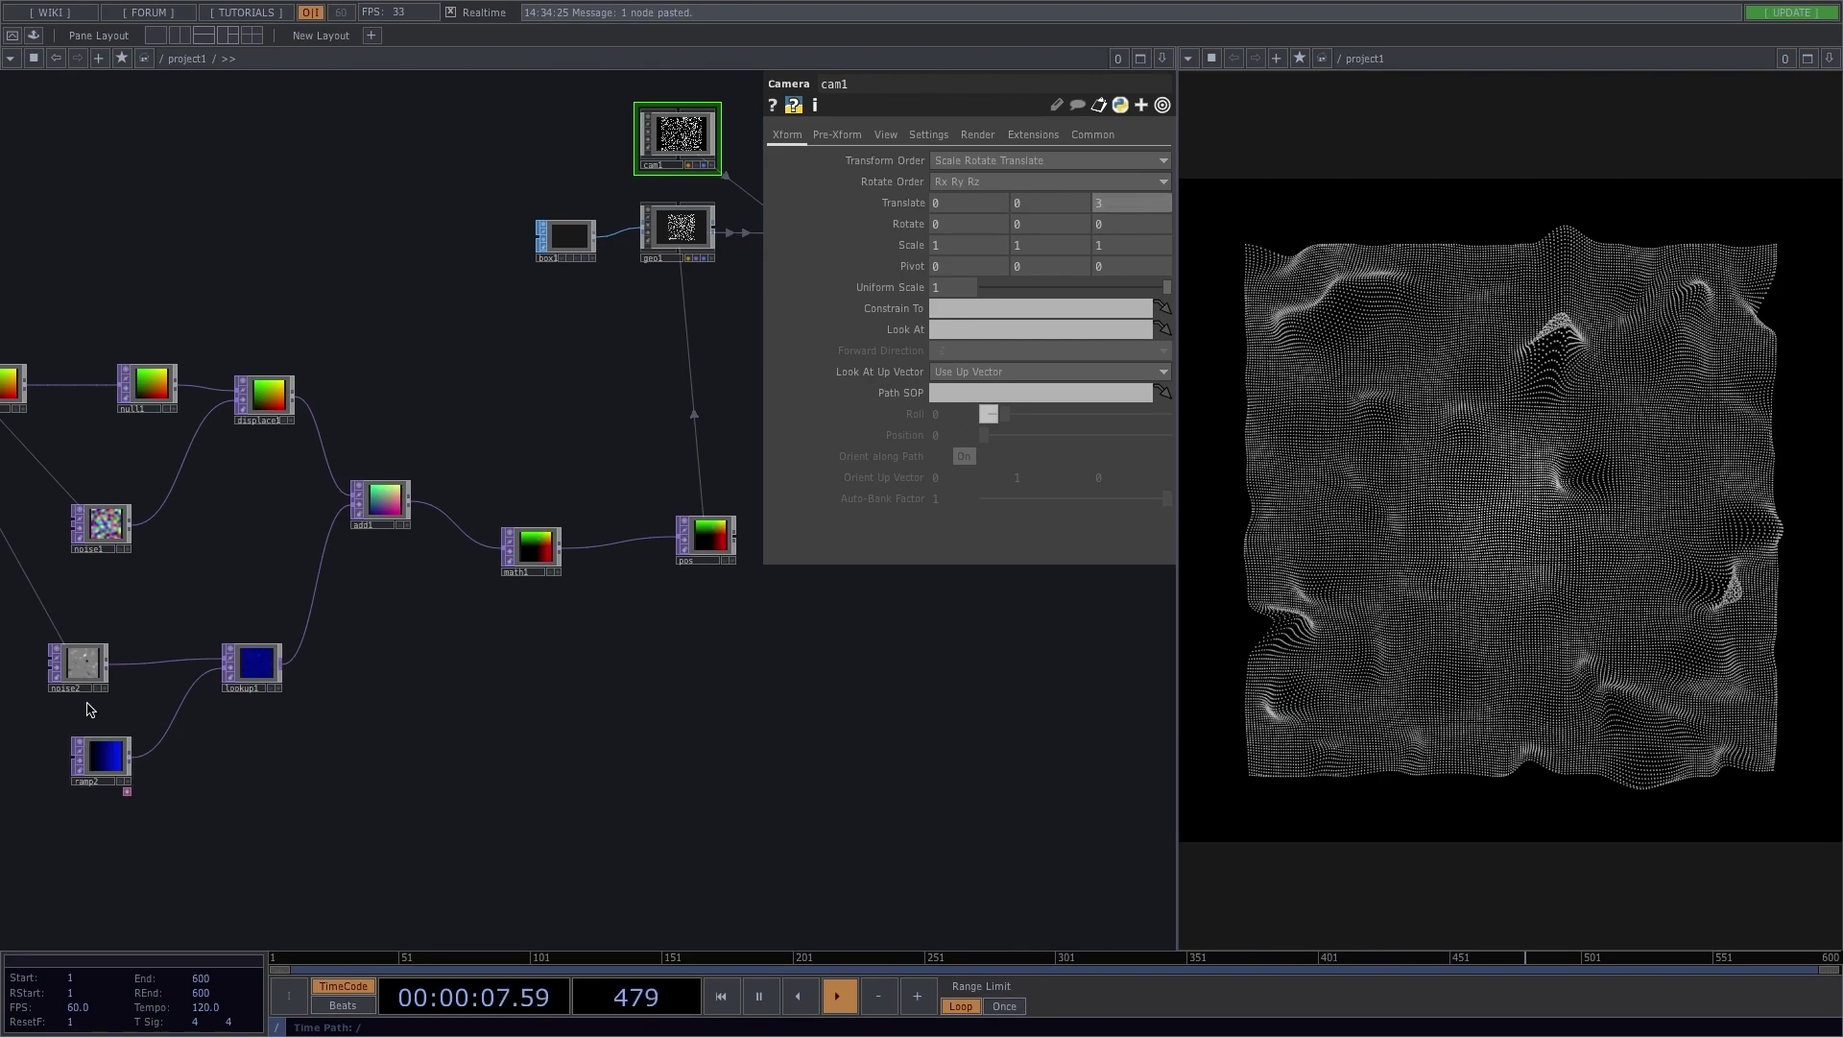
{"action": "left_click", "coordinate": [80, 663]}
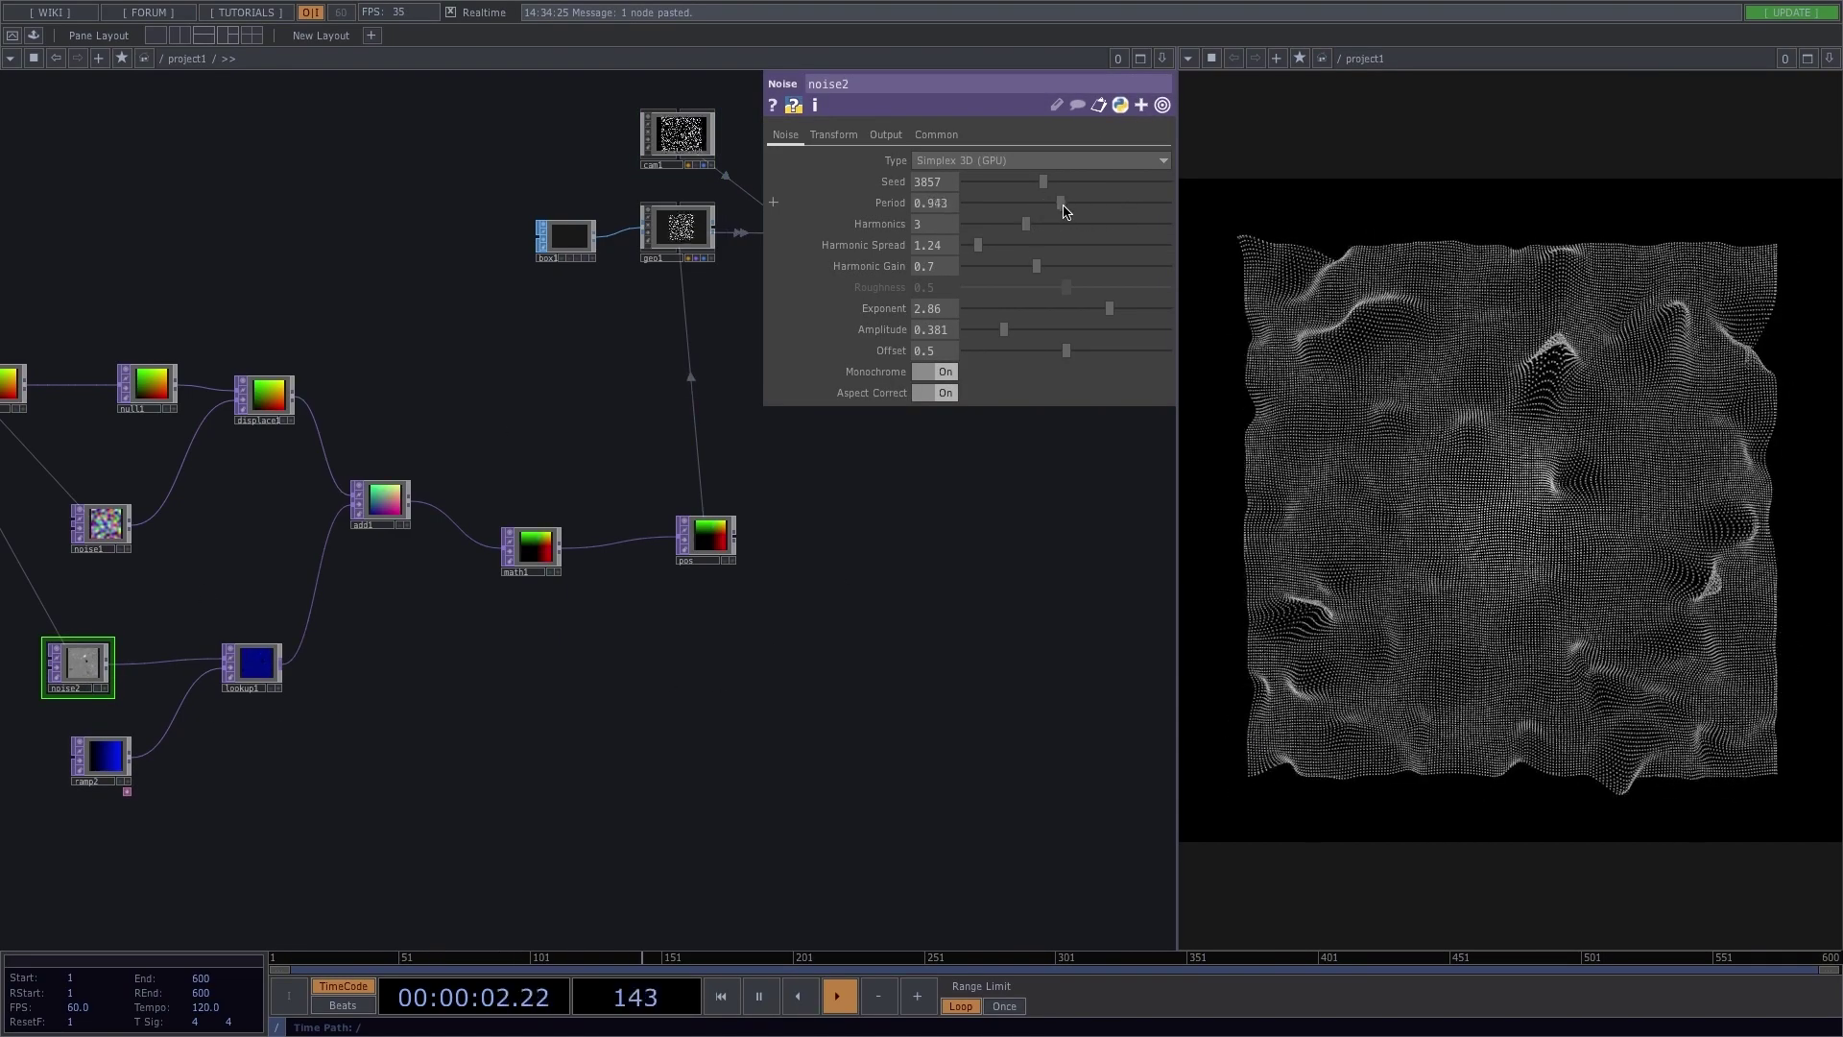
{"action": "left_click_drag", "start_coordinate": [1025, 224], "coordinate": [1134, 202]}
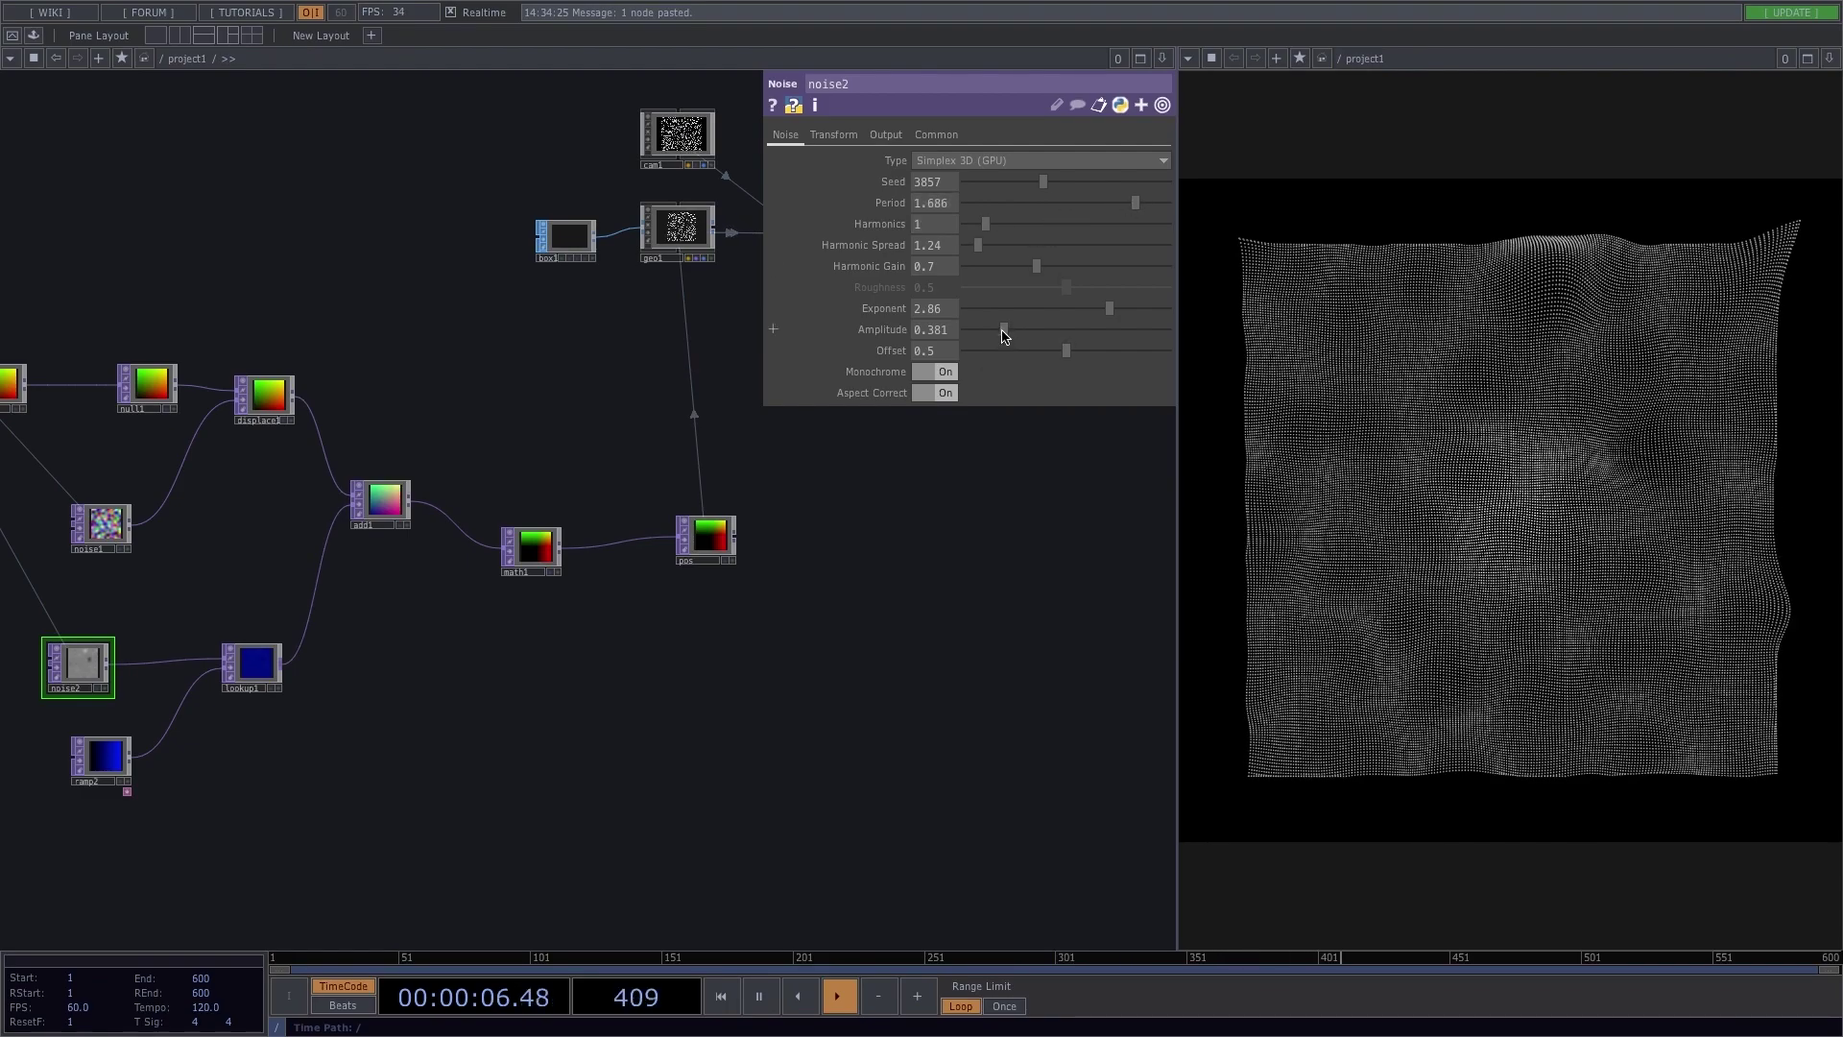
{"action": "mouse_move", "coordinate": [1004, 329]}
{"action": "left_mouse_down"}
{"action": "mouse_move", "coordinate": [1035, 330]}
{"action": "mouse_move", "coordinate": [1020, 329]}
{"action": "left_mouse_up"}
{"action": "left_click_drag", "start_coordinate": [1135, 203], "coordinate": [1002, 266]}
{"action": "mouse_move", "coordinate": [1110, 308]}
{"action": "left_mouse_down"}
{"action": "mouse_move", "coordinate": [1056, 304]}
{"action": "mouse_move", "coordinate": [1087, 306]}
{"action": "left_mouse_up"}
{"action": "left_click_drag", "start_coordinate": [1050, 202], "coordinate": [1039, 207]}
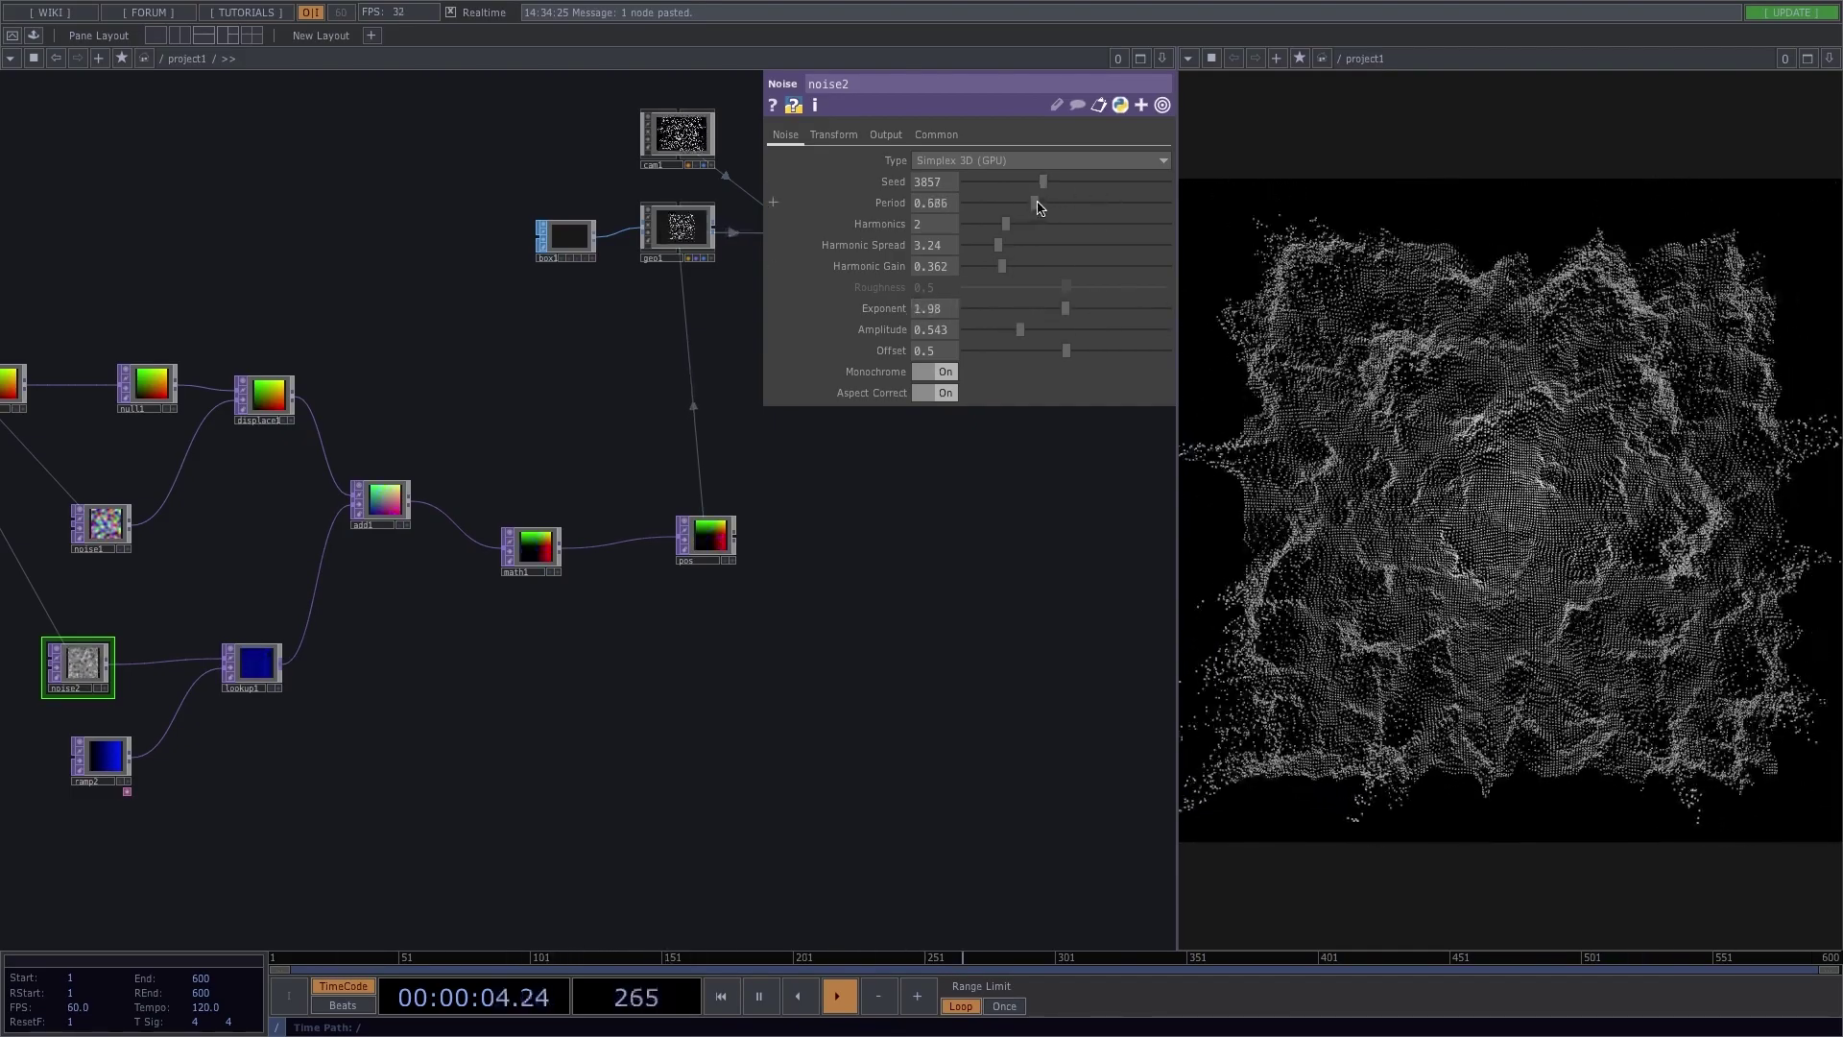
Step: Inspect noise2's Transform page tz translate expression
{"action": "left_click_drag", "start_coordinate": [547, 624], "coordinate": [688, 610]}
{"action": "left_click", "coordinate": [833, 135]}
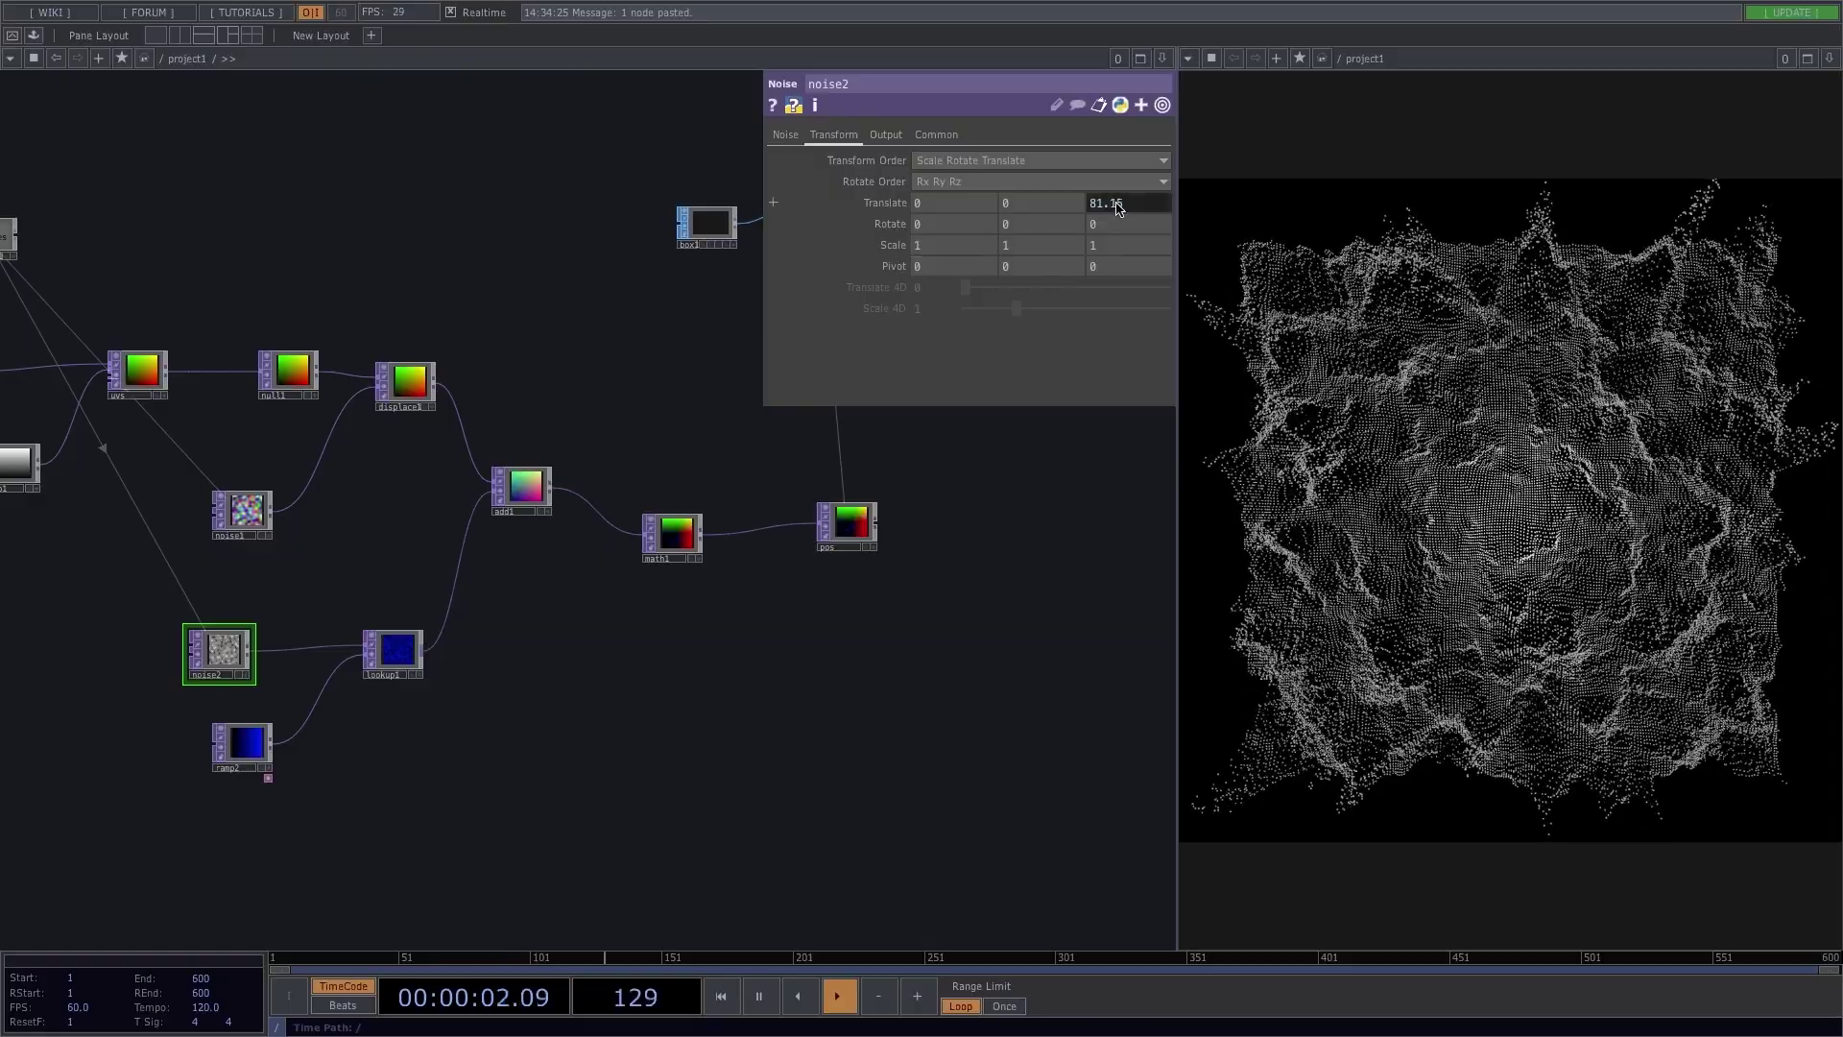
{"action": "left_click", "coordinate": [1123, 202]}
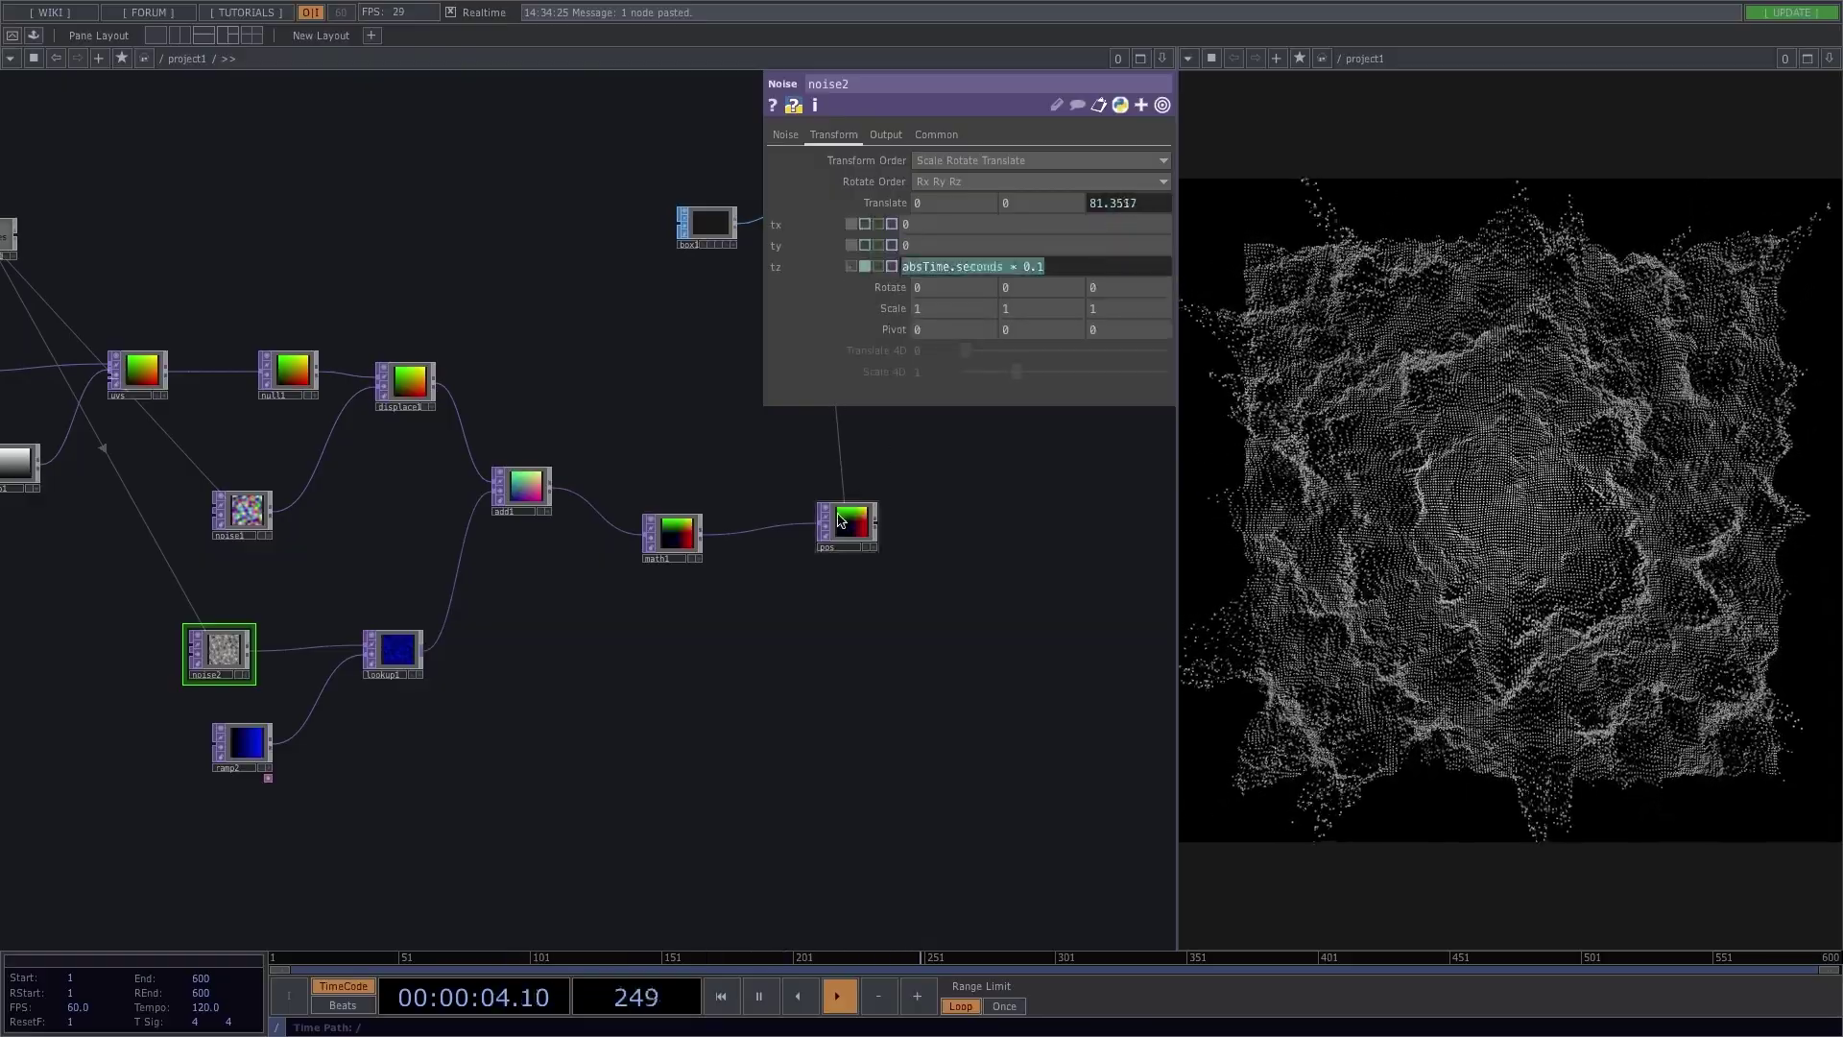
{"action": "left_click", "coordinate": [957, 568]}
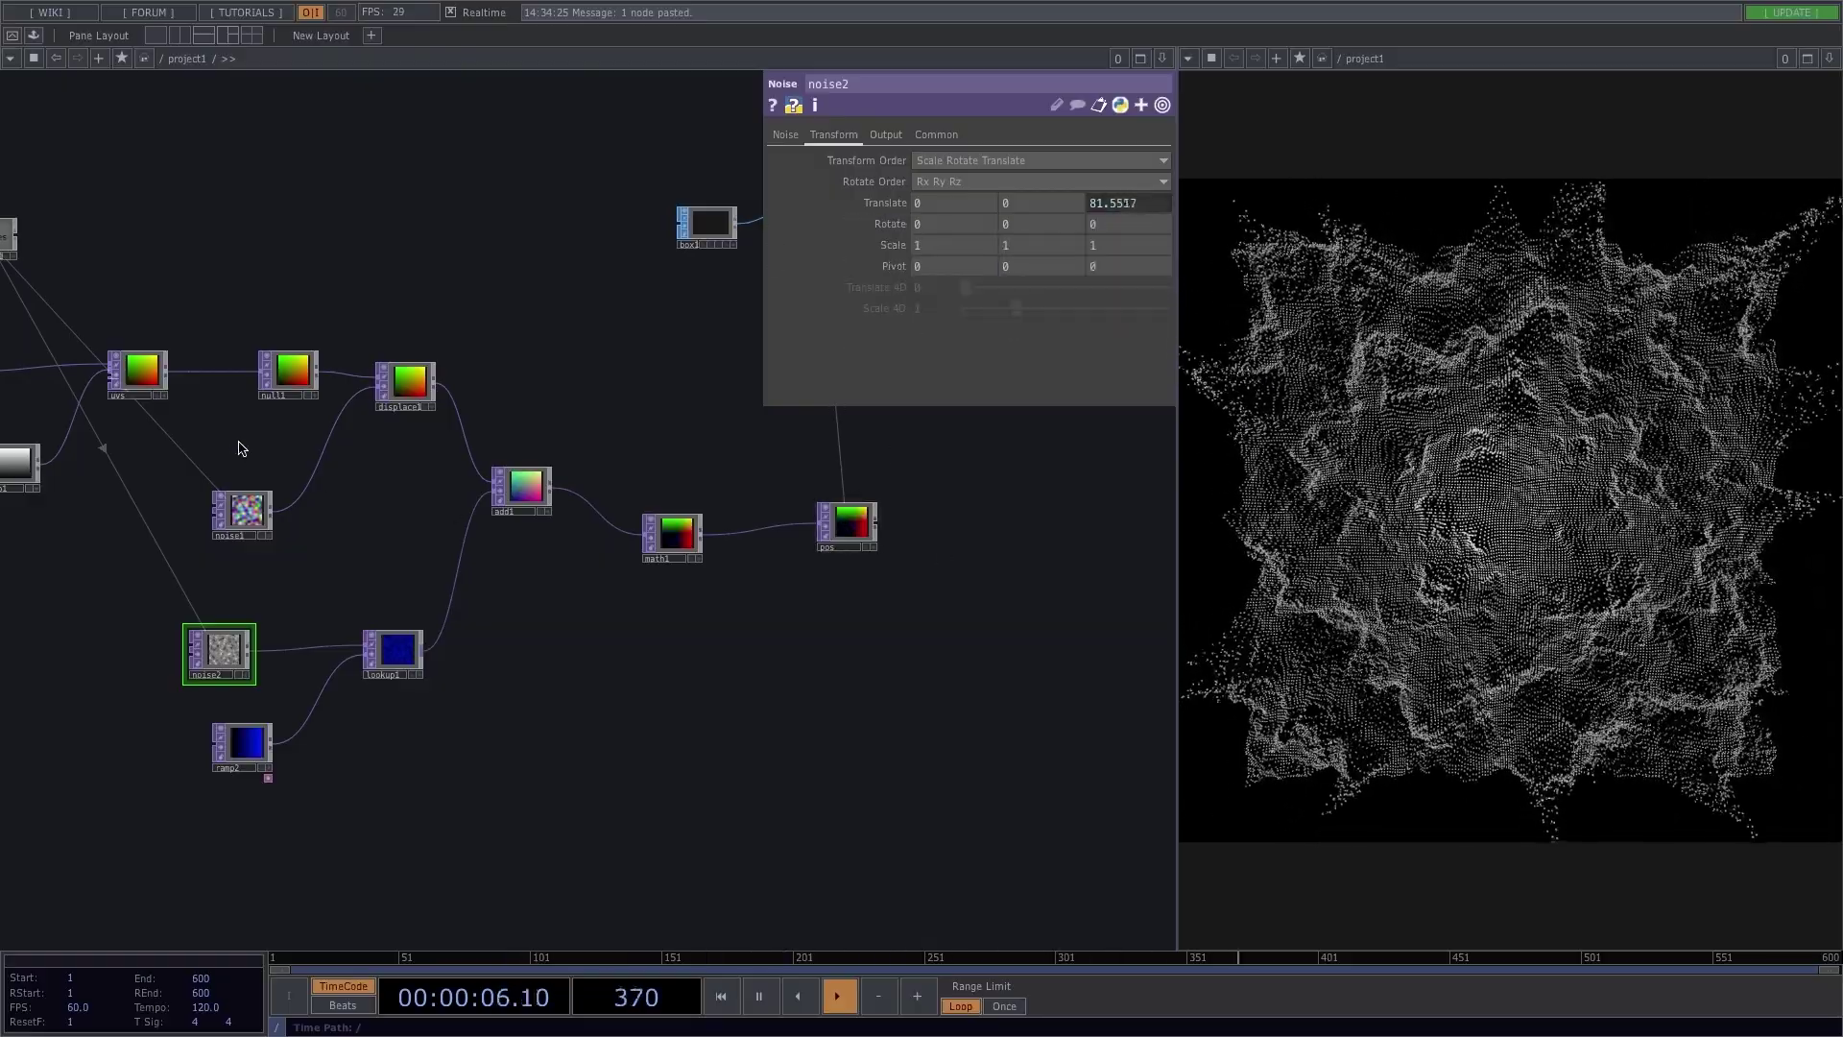
Step: Commit noise1's animated z translate, then set its Period to 1.172 and Amplitude to 2
{"action": "left_click_drag", "start_coordinate": [322, 568], "coordinate": [651, 615]}
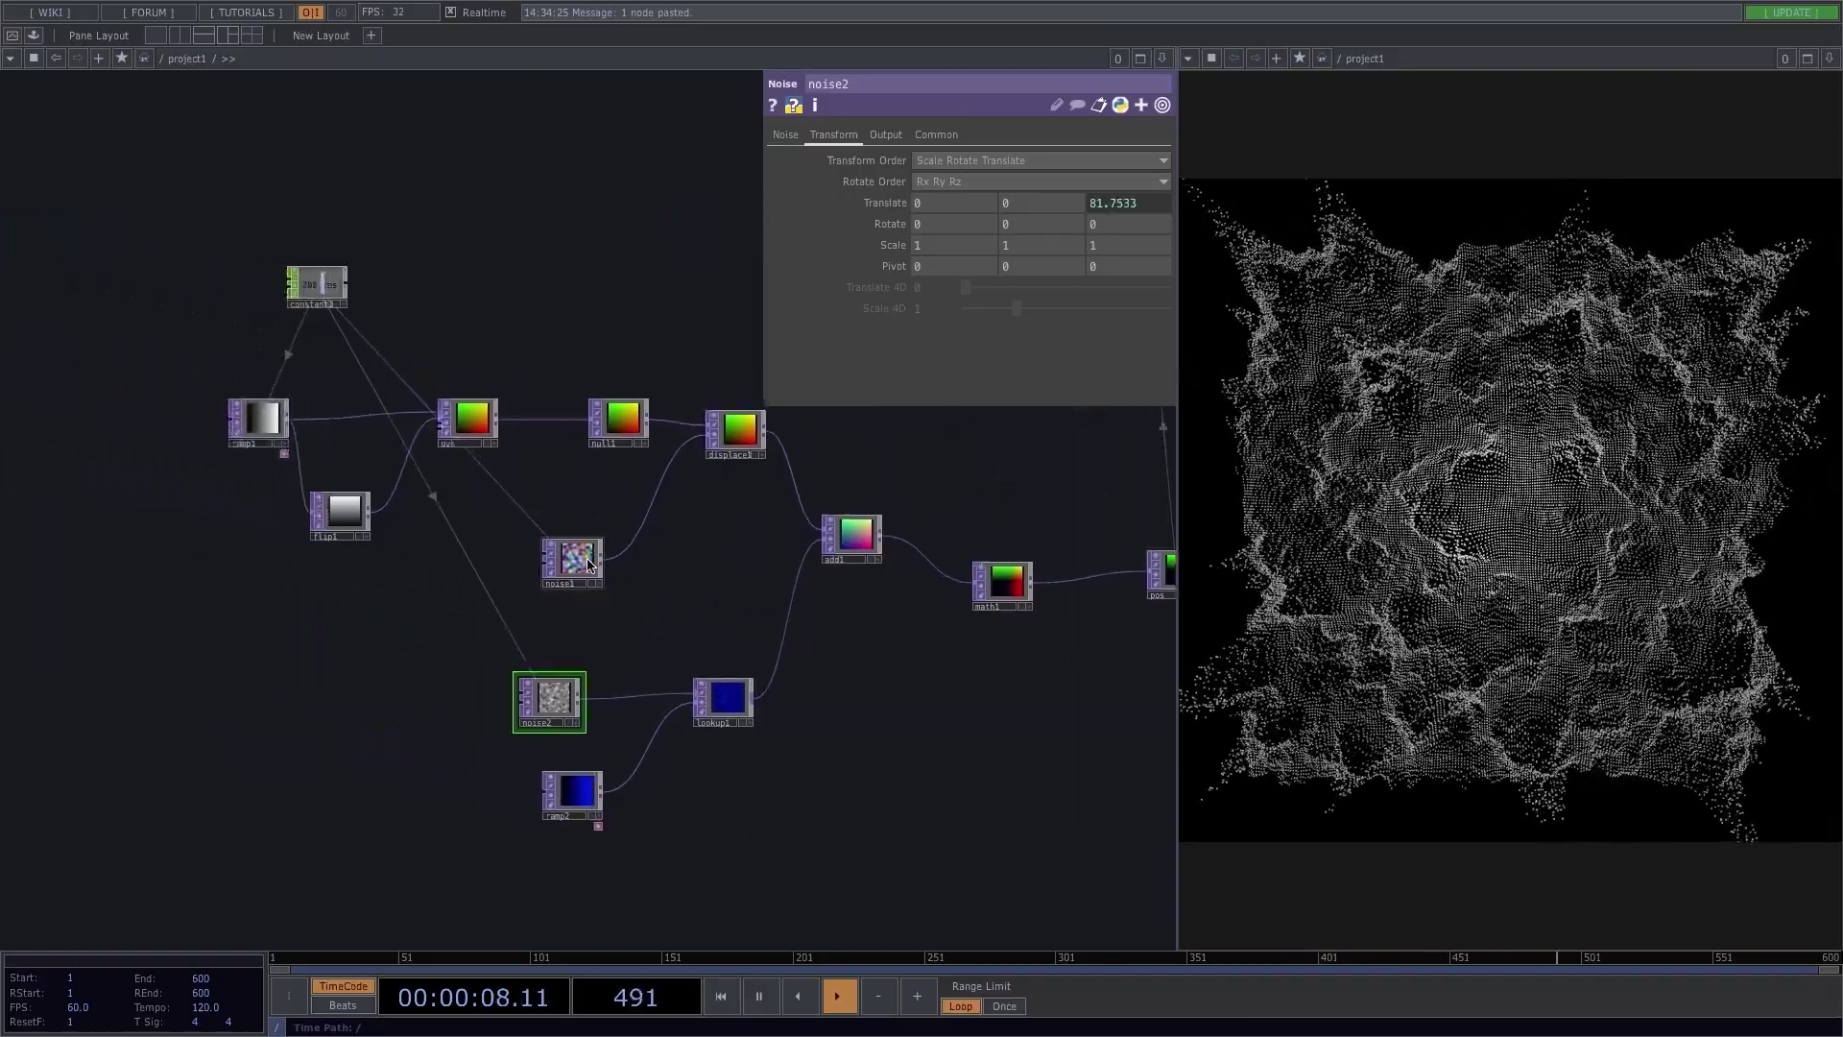
{"action": "left_click", "coordinate": [587, 562]}
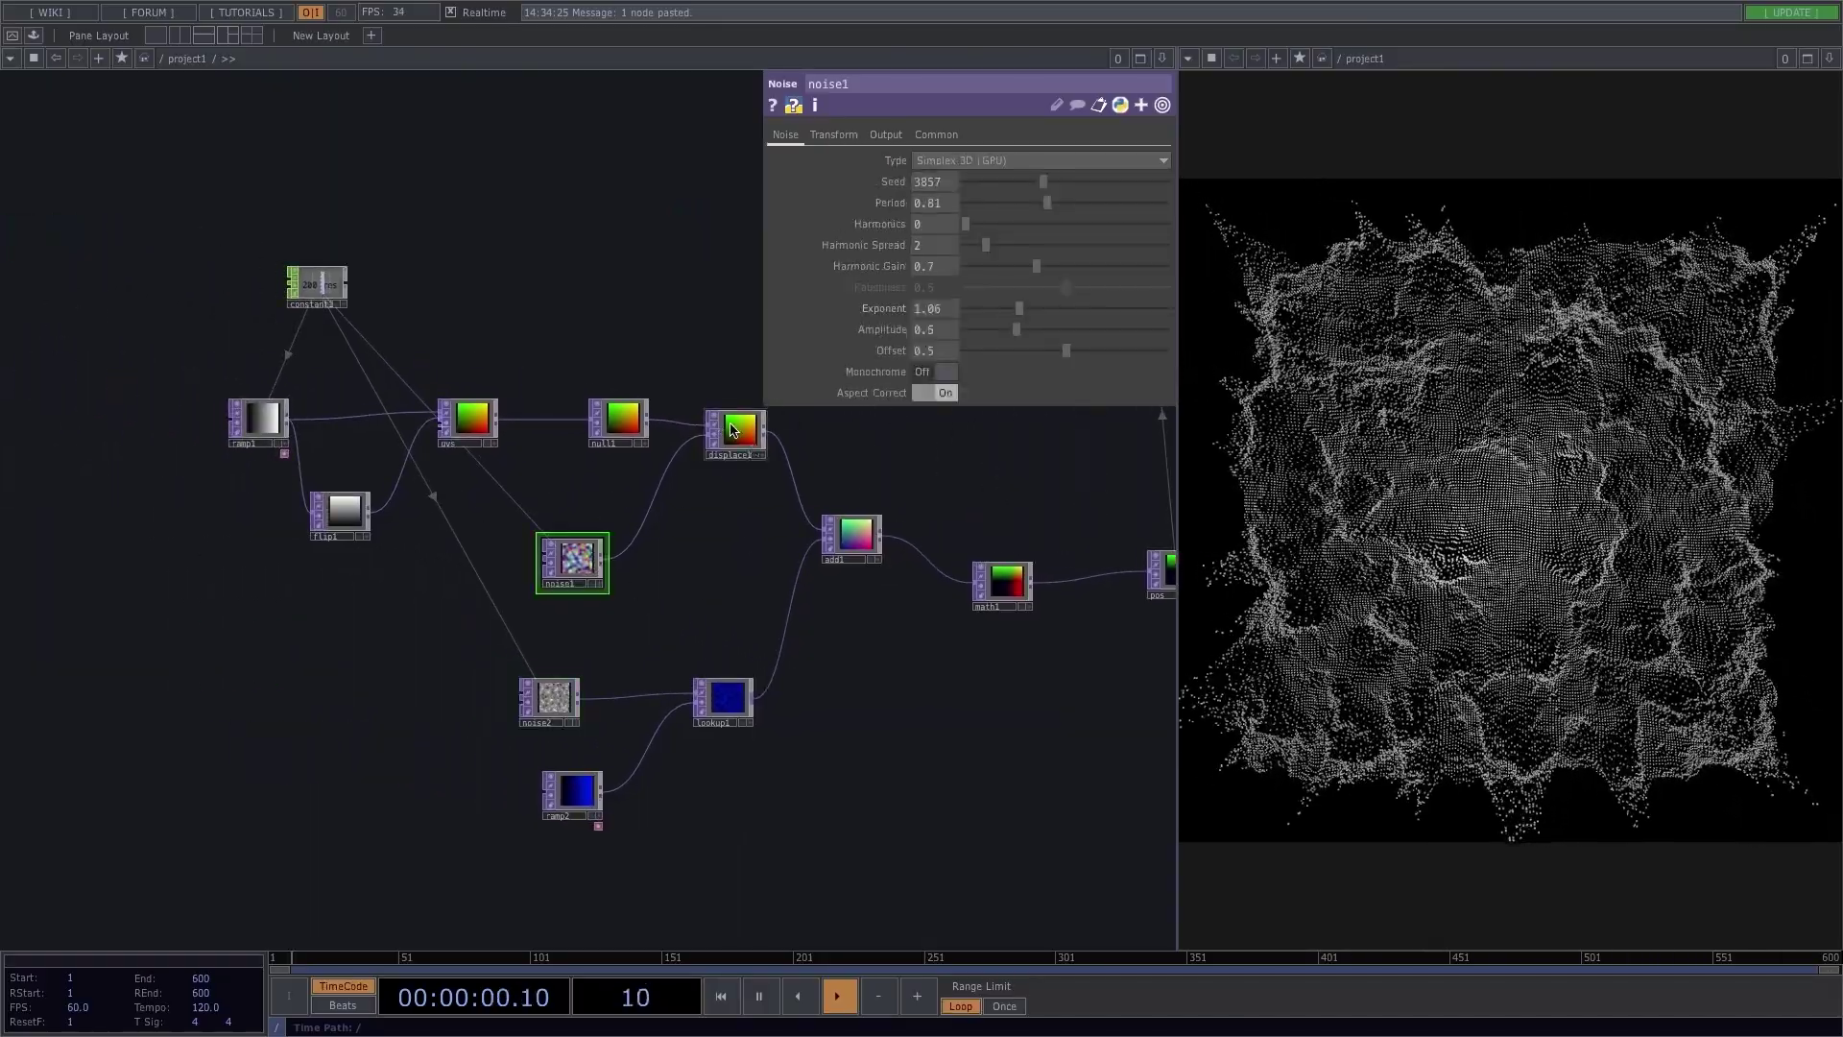
{"action": "scroll", "coordinate": [732, 429], "scroll_direction": "up", "scroll_amount": 5}
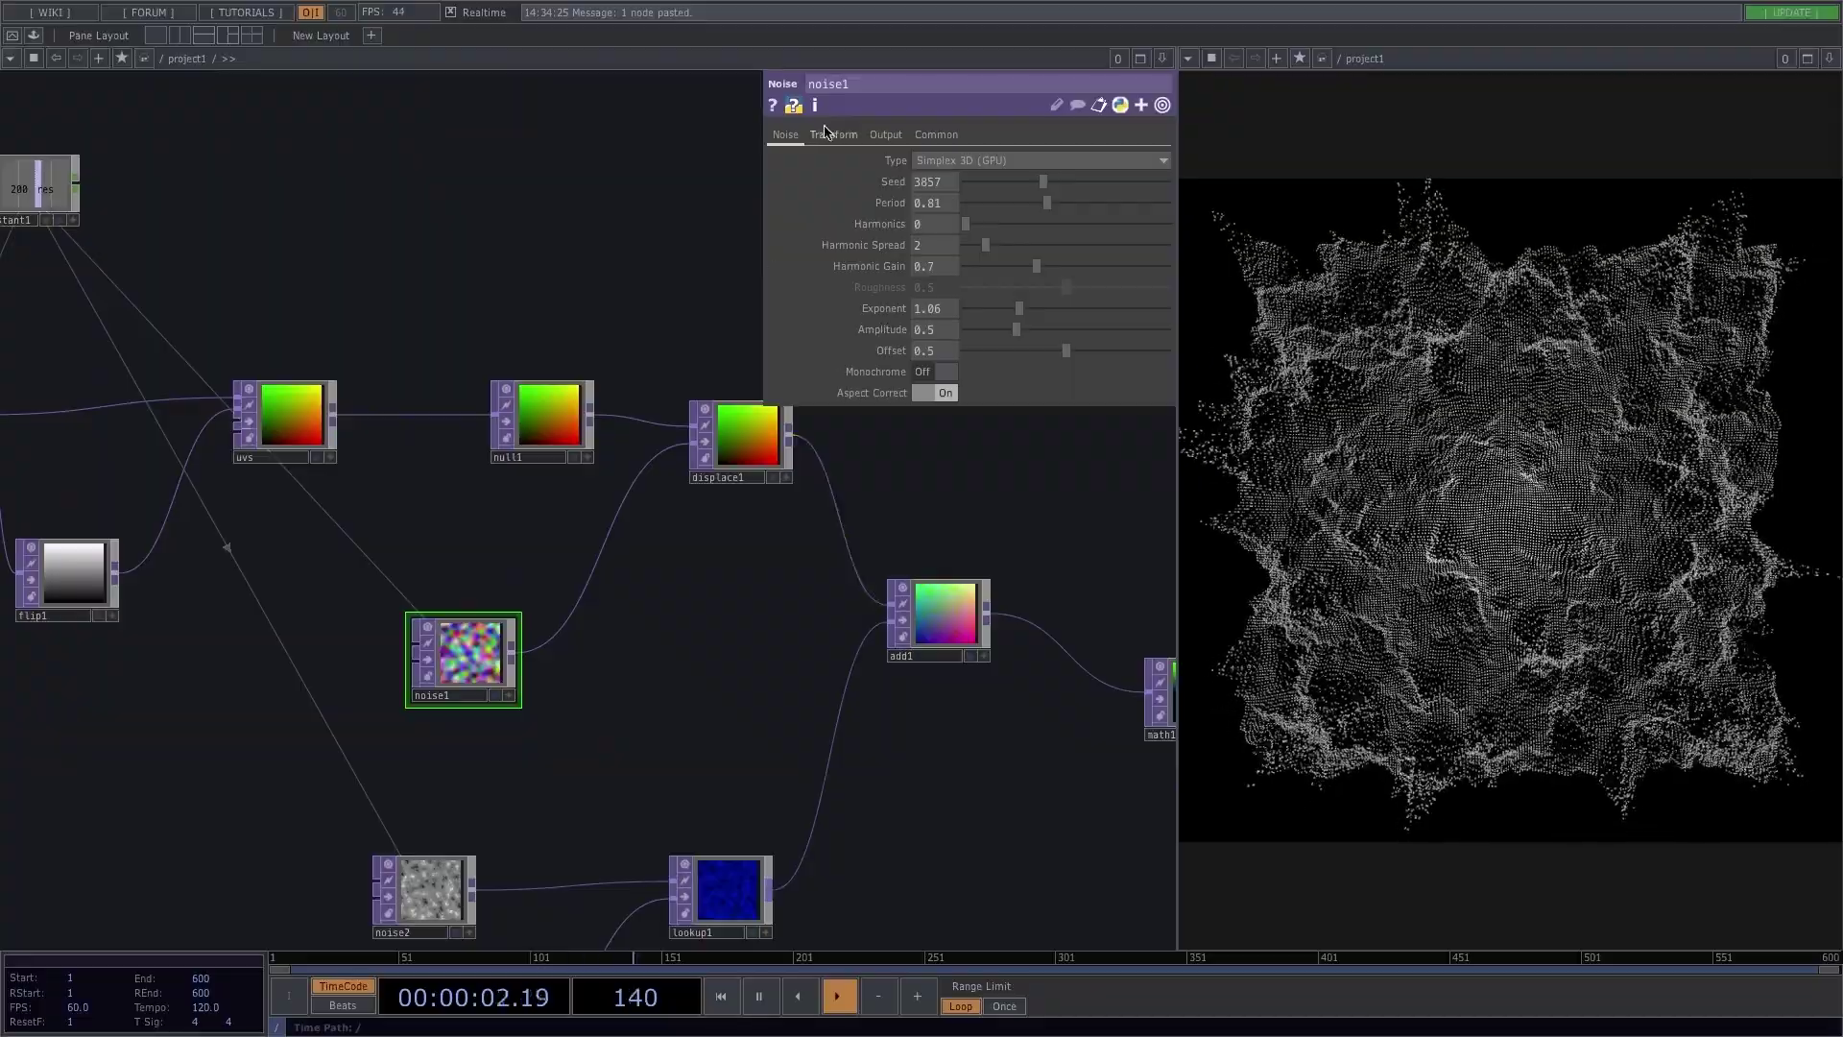
{"action": "left_click", "coordinate": [831, 135]}
{"action": "key", "text": "Return"}
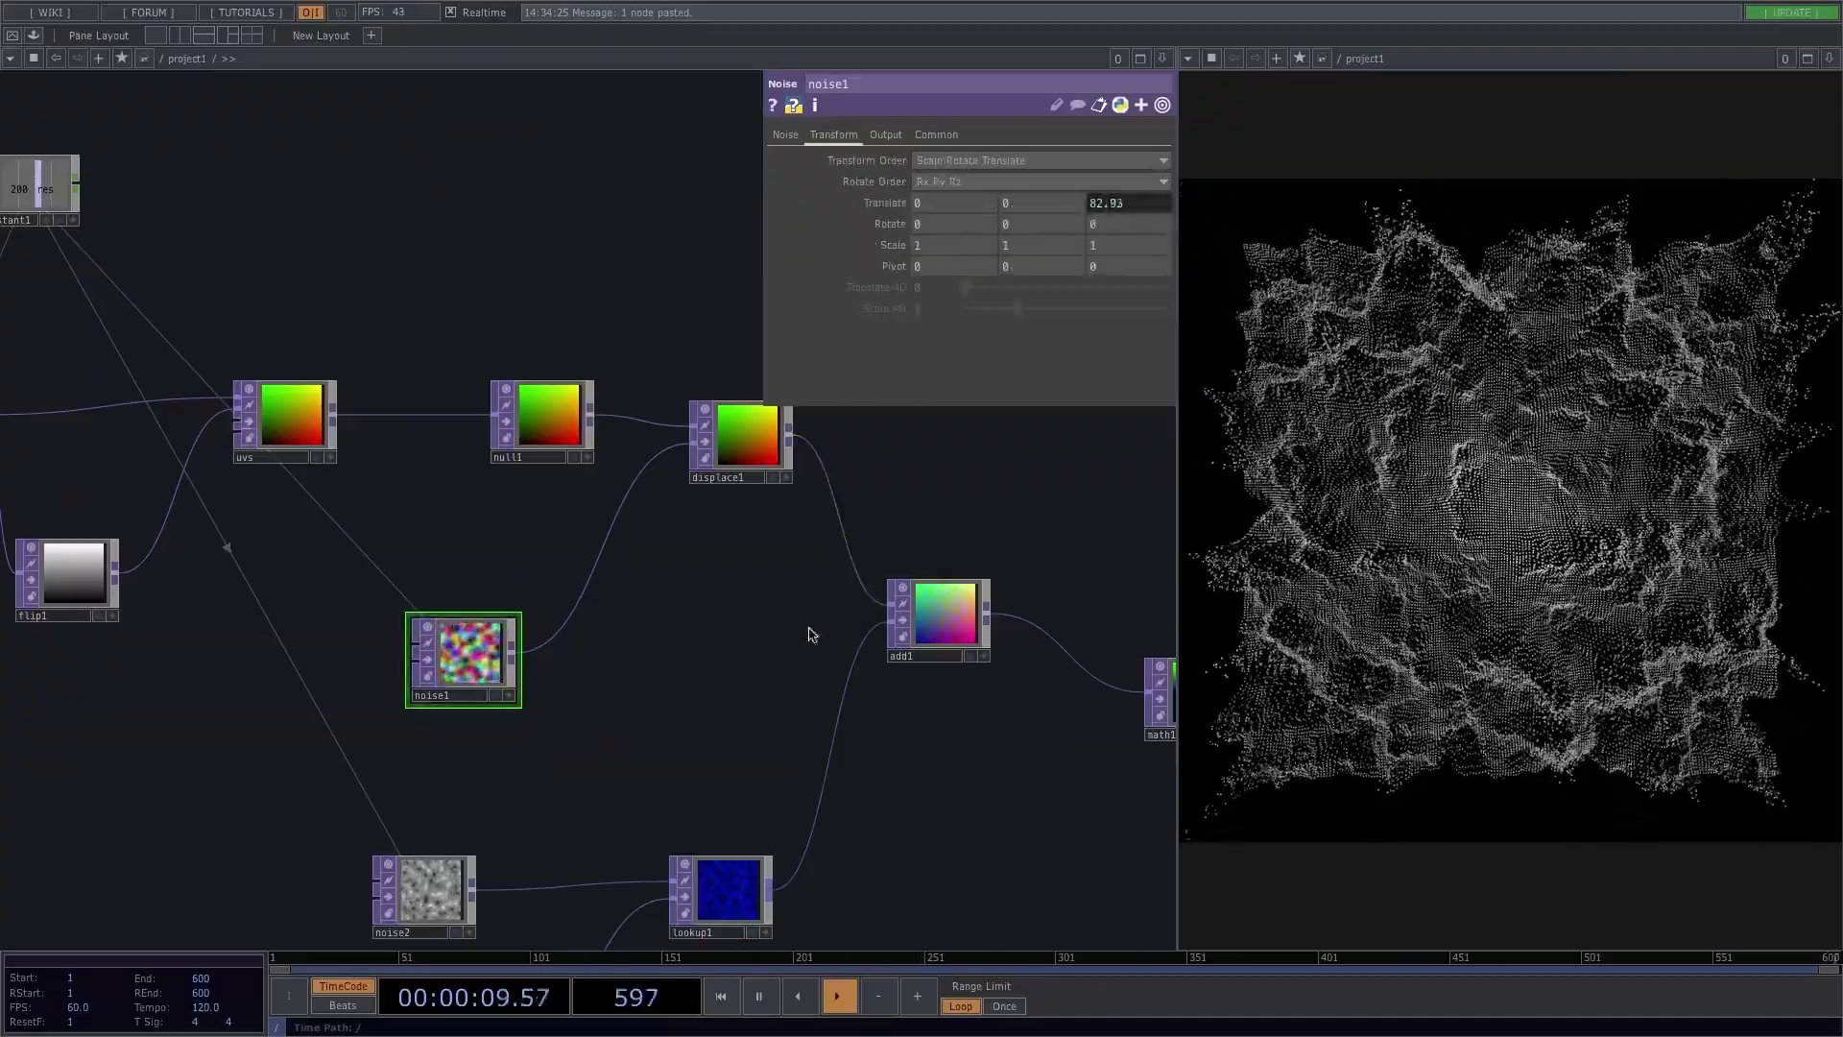
{"action": "left_click", "coordinate": [794, 134]}
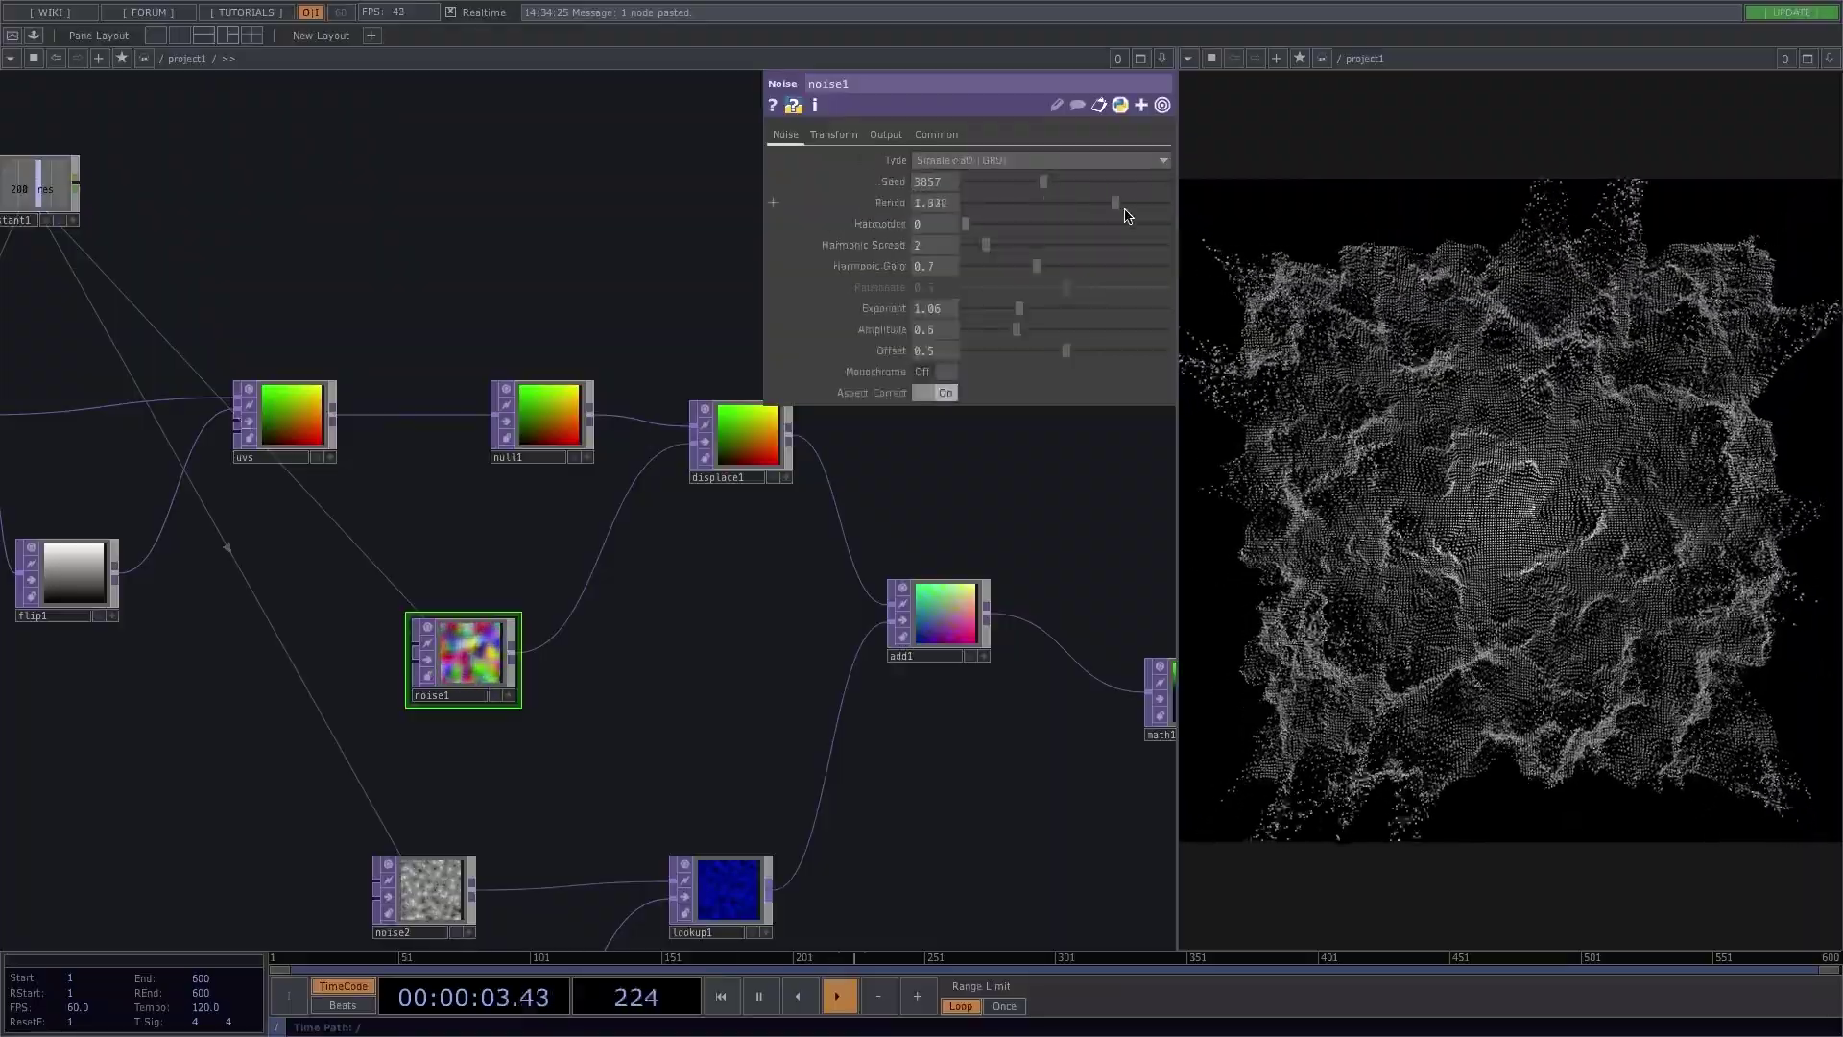
{"action": "left_click_drag", "start_coordinate": [1127, 215], "coordinate": [1096, 215]}
{"action": "left_click_drag", "start_coordinate": [1028, 334], "coordinate": [1170, 345]}
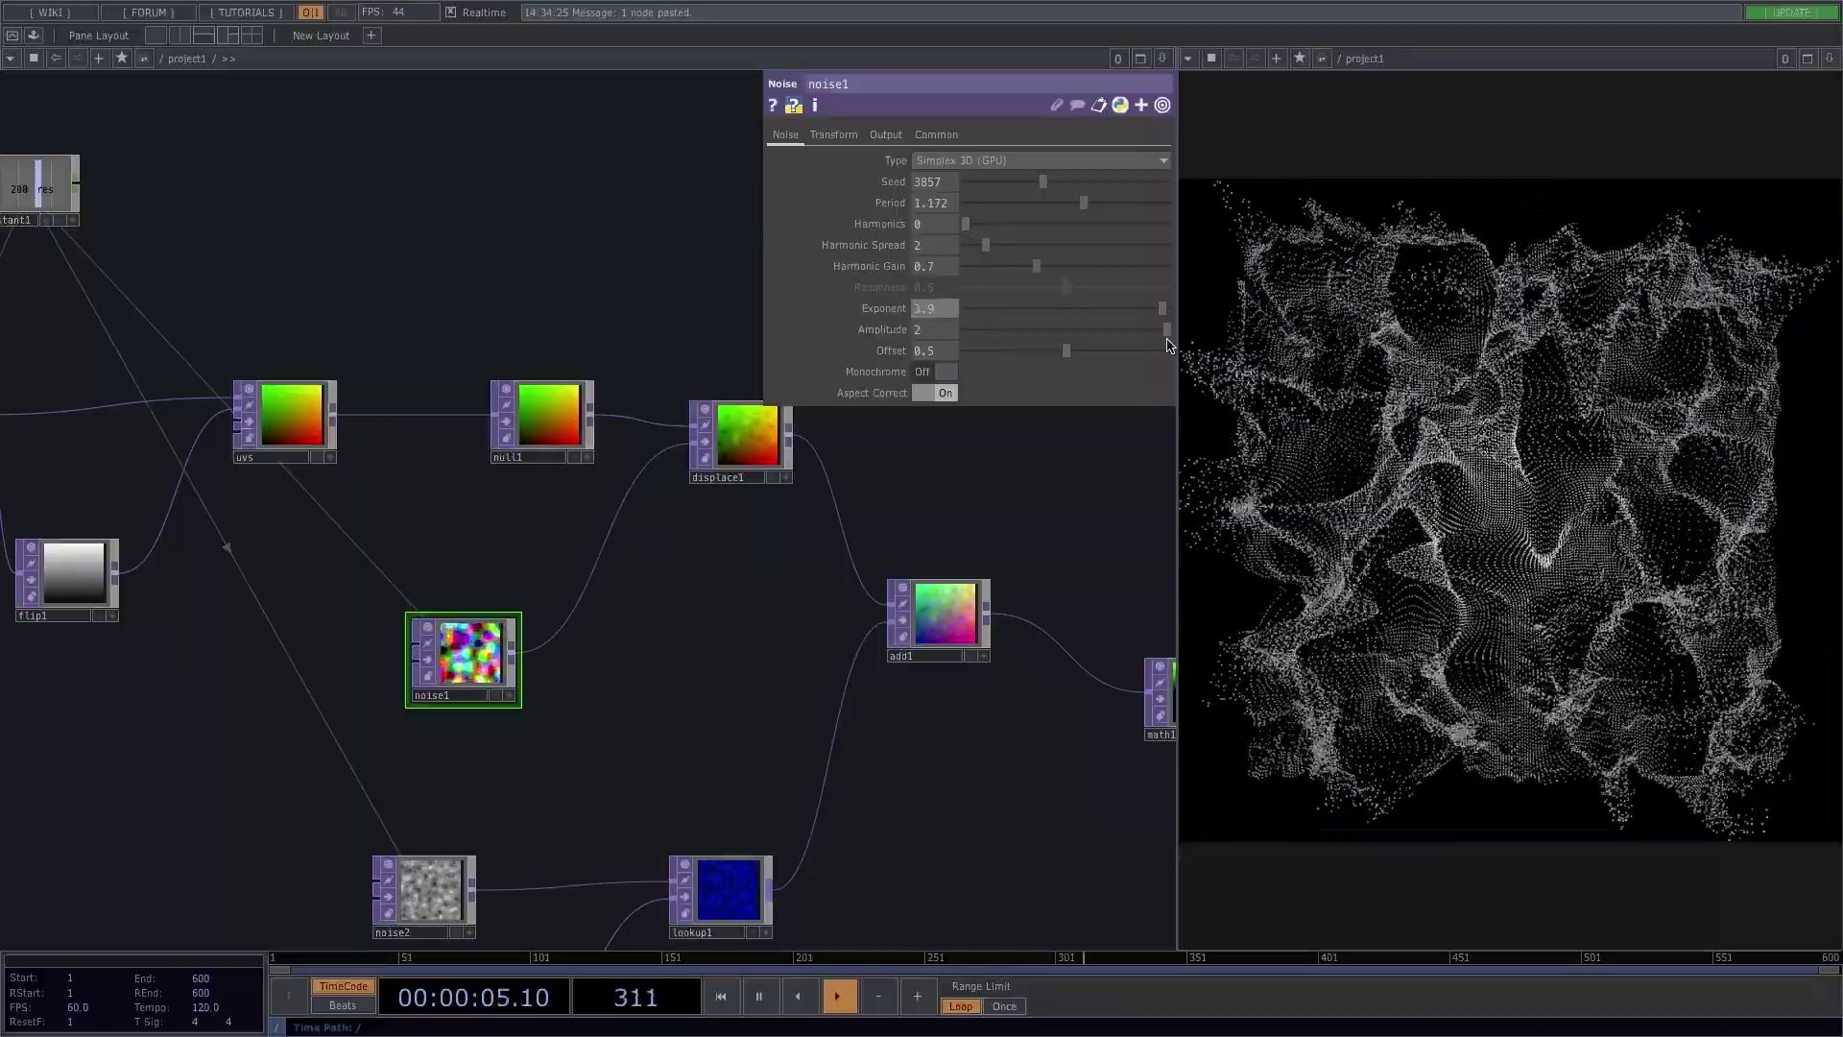
Step: Bring the top-left upstream nodes into view and shift ramp1 slightly left
{"action": "scroll", "coordinate": [960, 590], "scroll_direction": "down", "scroll_amount": 1}
{"action": "scroll", "coordinate": [1016, 526], "scroll_direction": "down", "scroll_amount": 1}
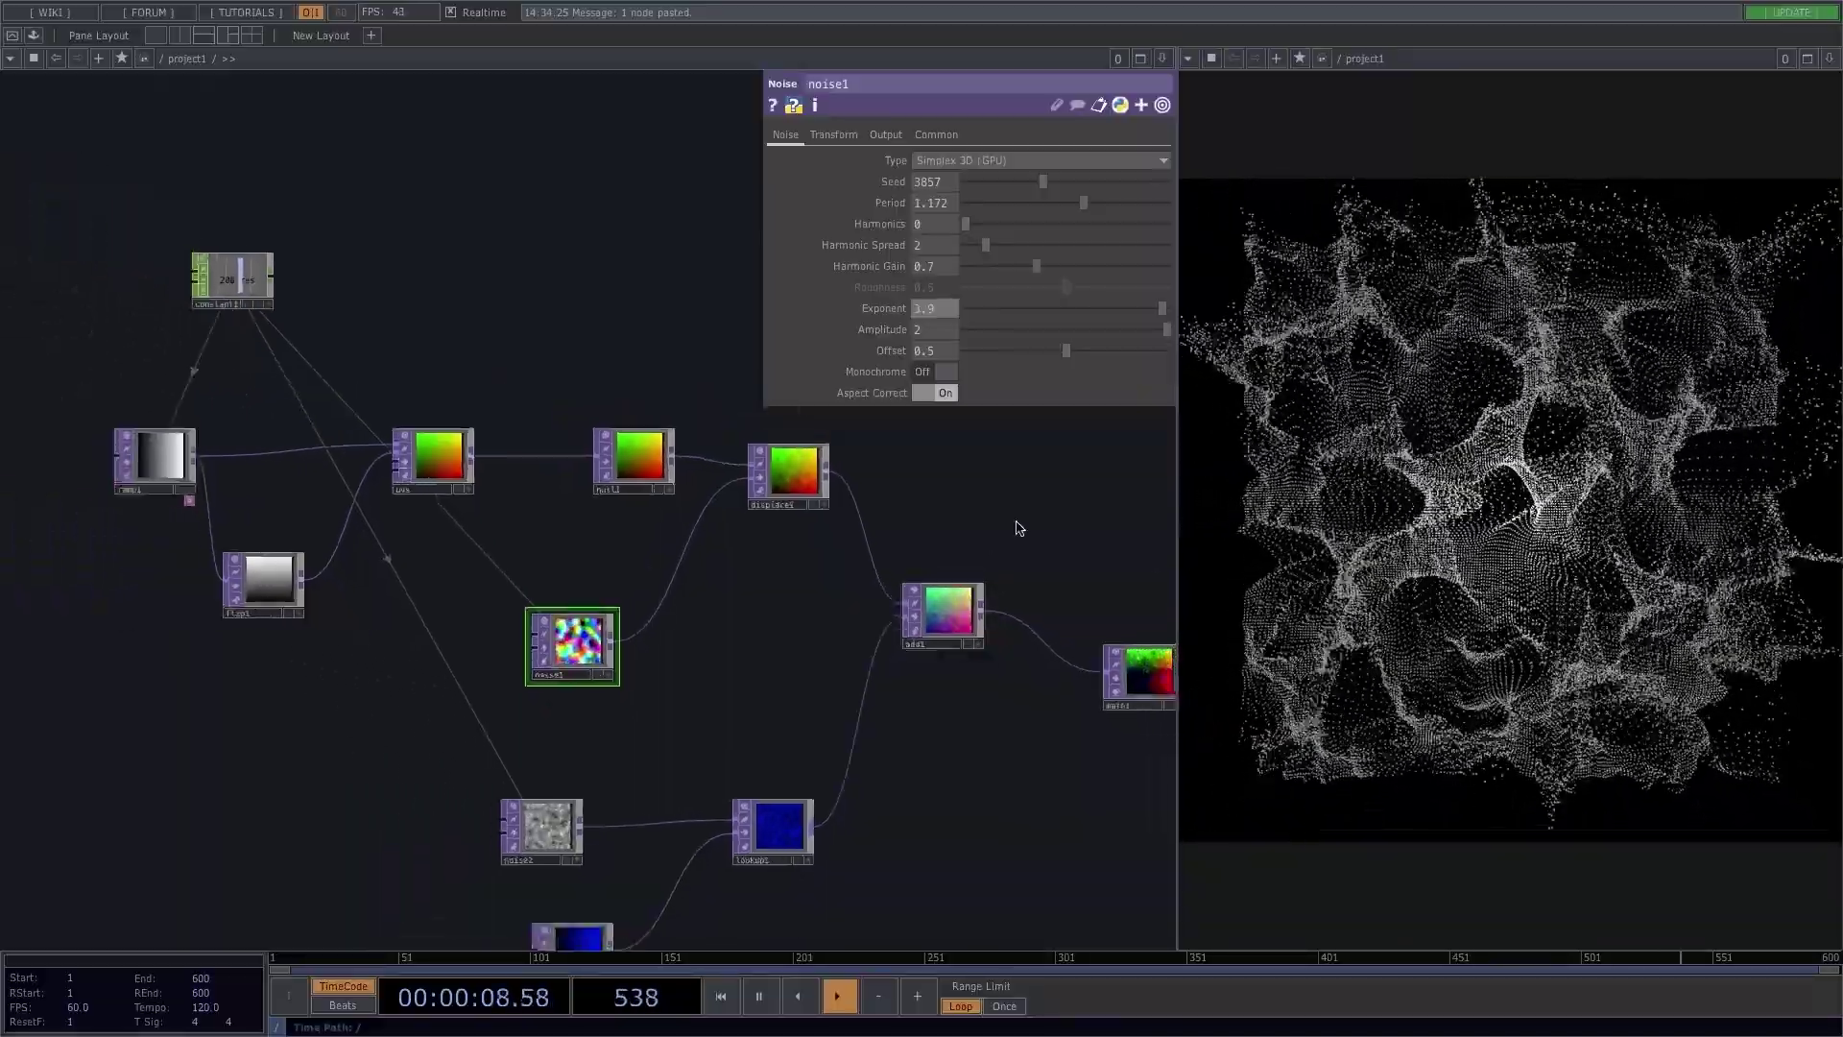
{"action": "middle_click_drag", "start_coordinate": [1042, 518], "coordinate": [595, 554]}
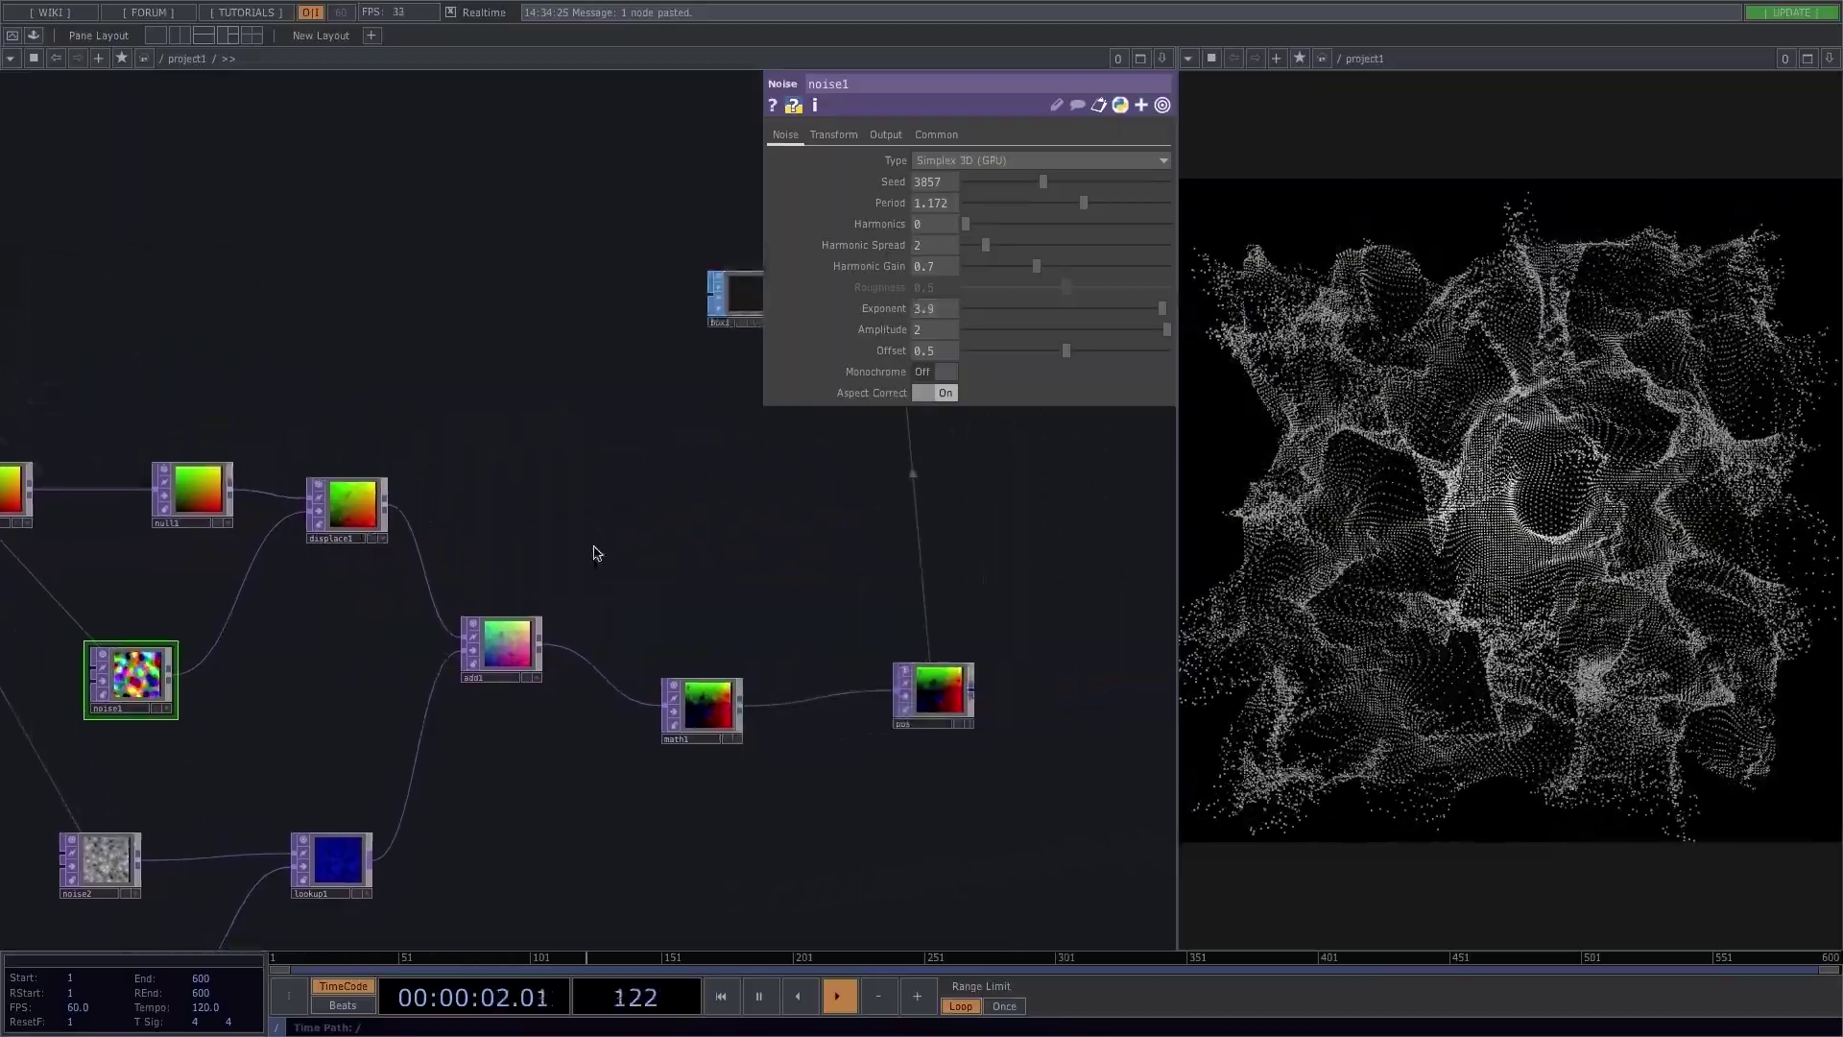
{"action": "scroll", "coordinate": [596, 547], "scroll_direction": "down", "scroll_amount": 1}
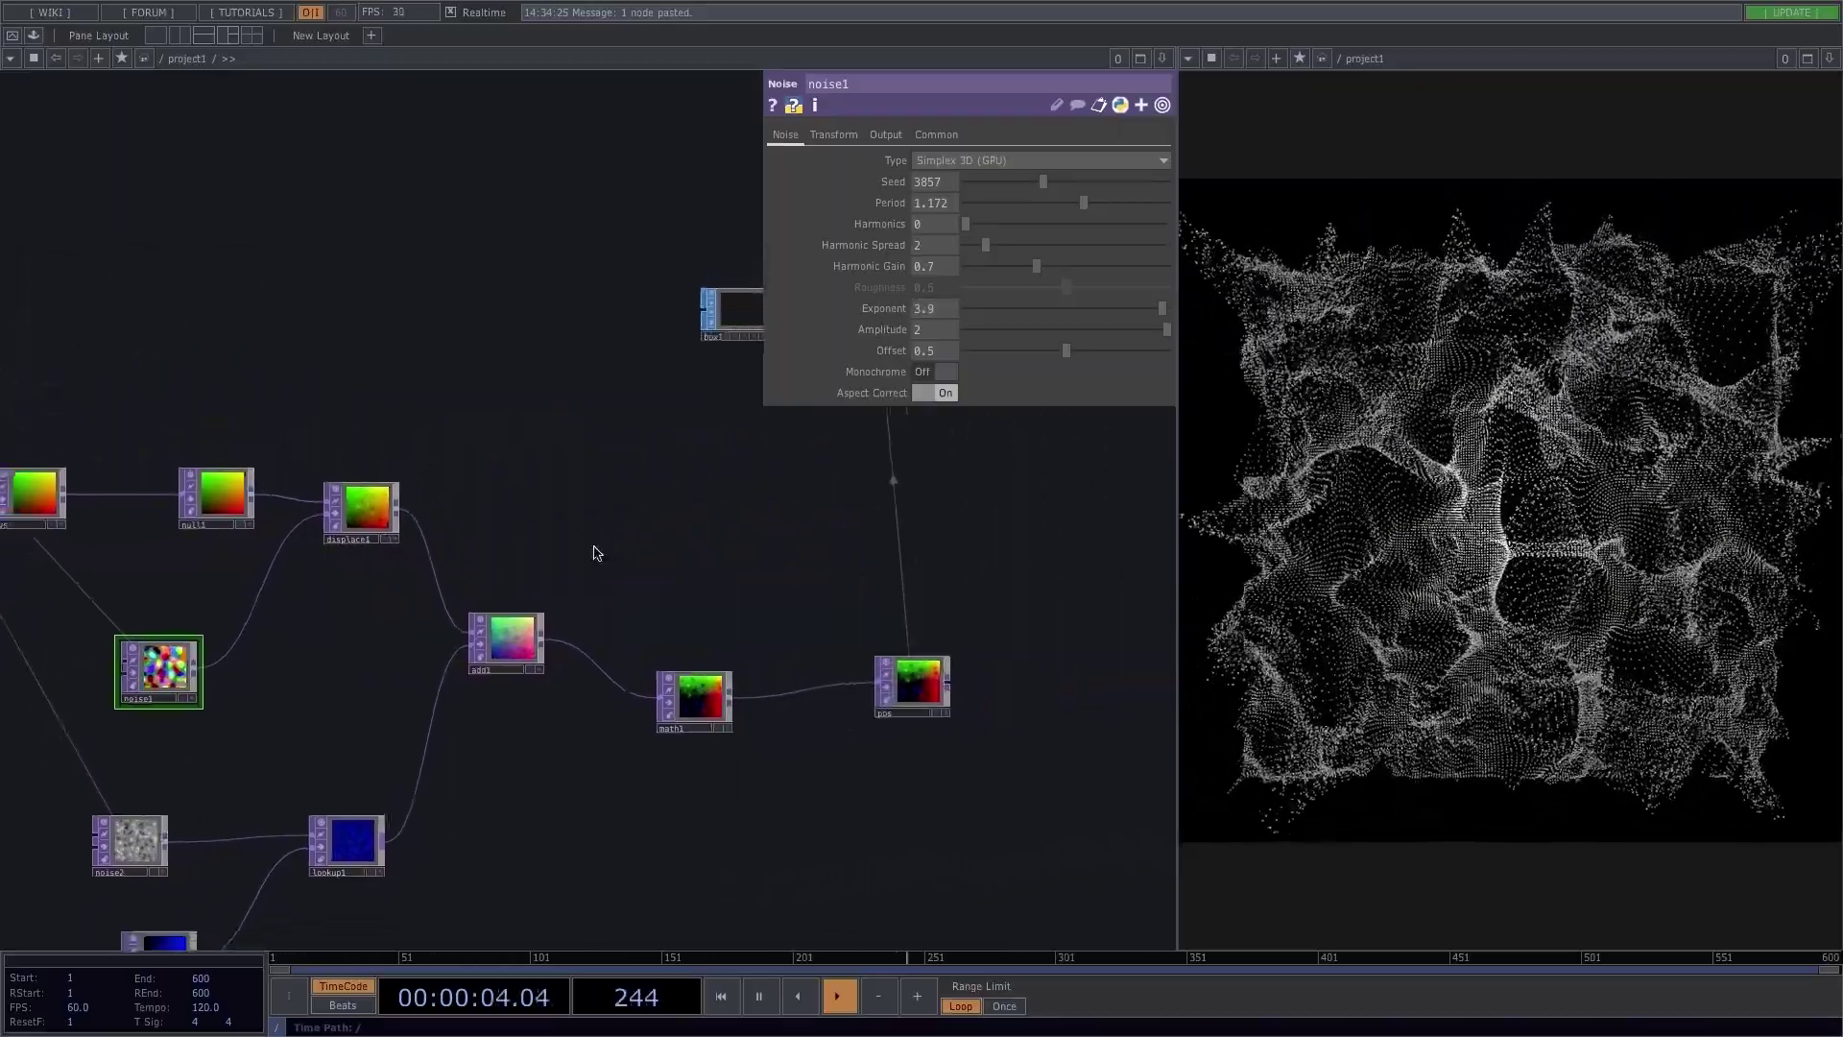
{"action": "middle_click_drag", "start_coordinate": [573, 506], "coordinate": [531, 431]}
{"action": "middle_click_drag", "start_coordinate": [595, 681], "coordinate": [761, 532]}
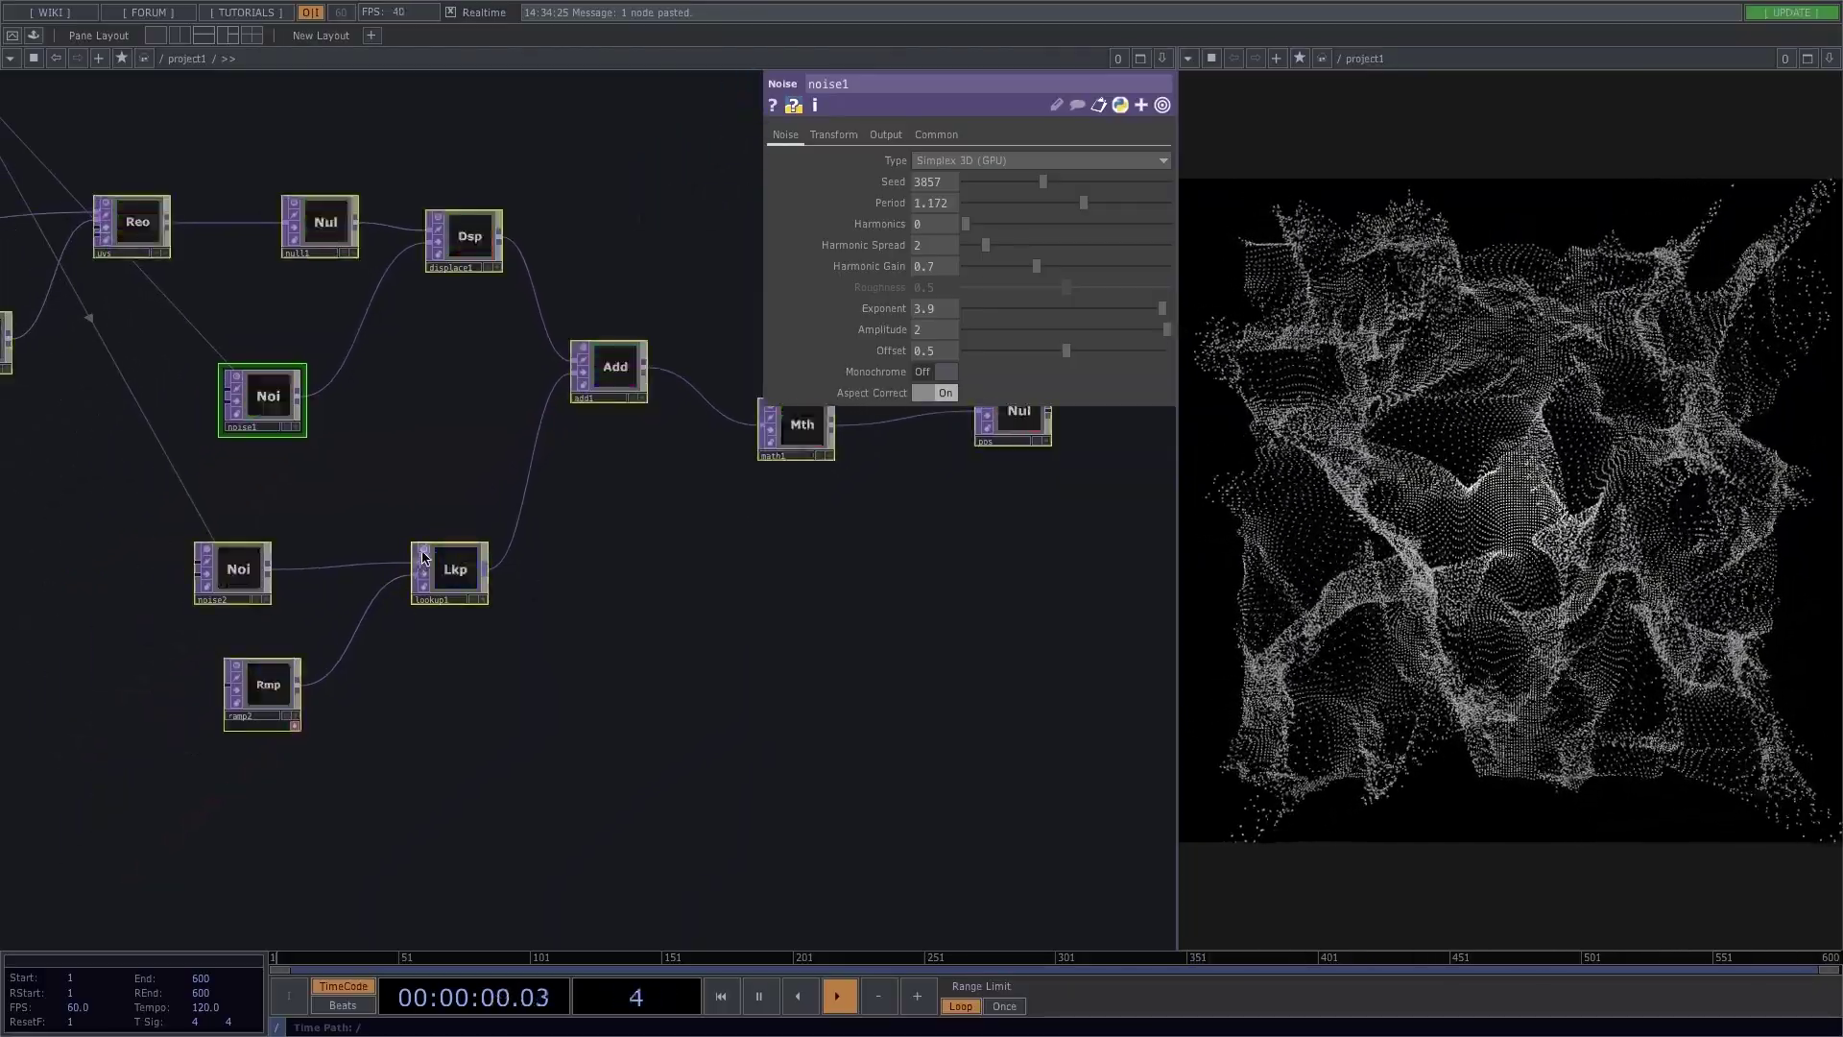
{"action": "scroll", "coordinate": [650, 656], "scroll_direction": "down", "scroll_amount": 3}
{"action": "scroll", "coordinate": [638, 510], "scroll_direction": "down", "scroll_amount": 2}
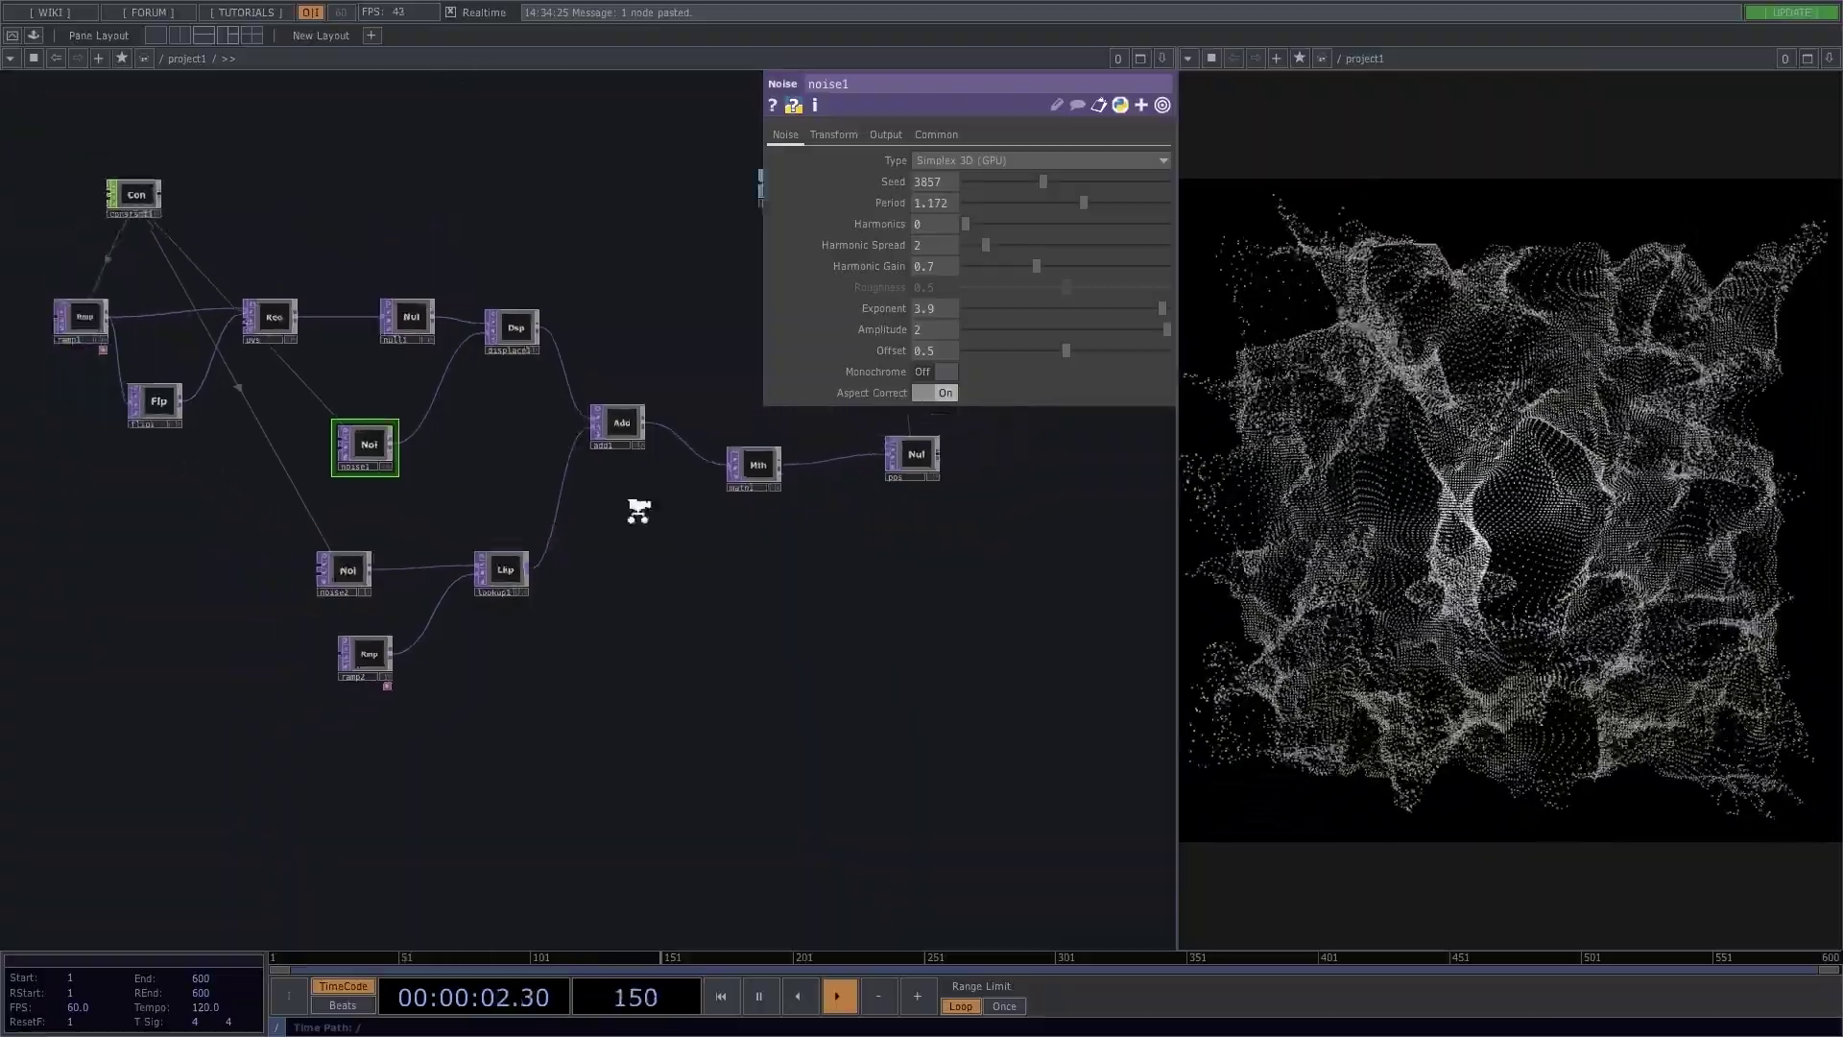
{"action": "middle_click_drag", "start_coordinate": [637, 509], "coordinate": [868, 589]}
{"action": "left_click_drag", "start_coordinate": [342, 240], "coordinate": [297, 253]}
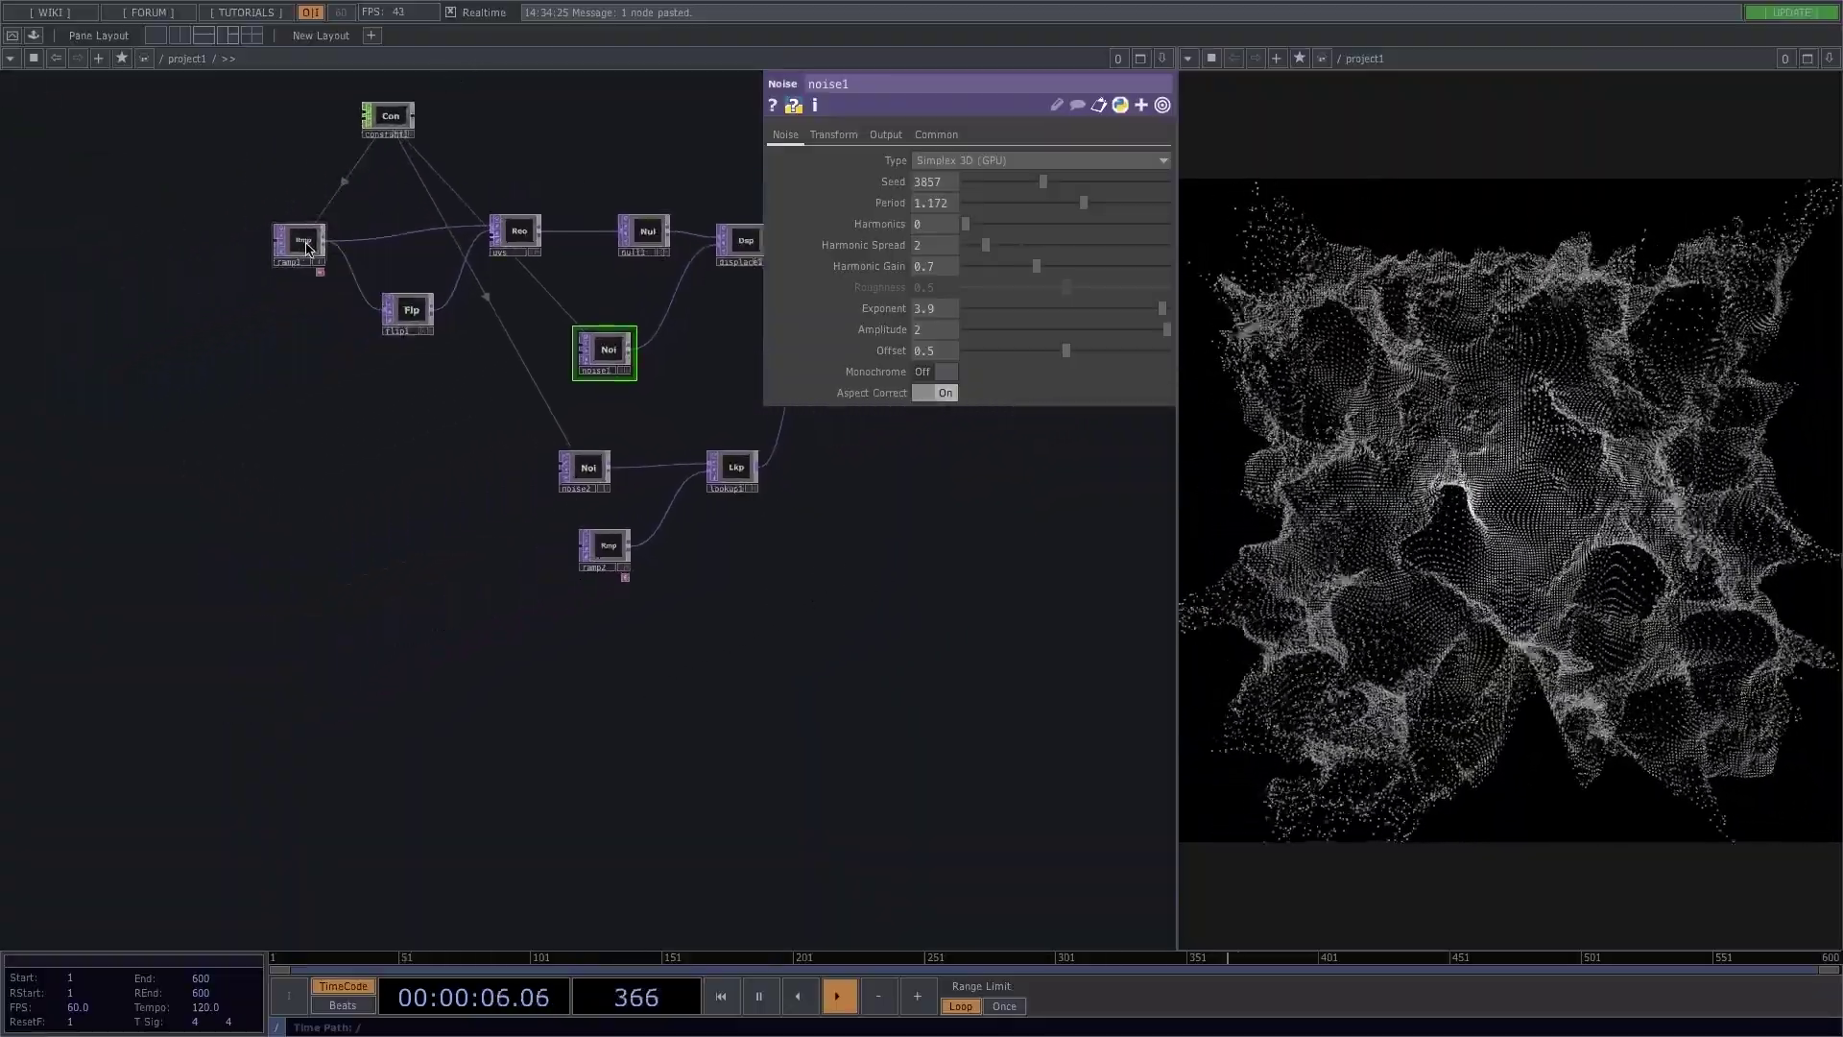
Step: Duplicate ramp1 as ramp3, placed far below the original
{"action": "left_click", "coordinate": [301, 251]}
{"action": "key", "text": "ctrl+c"}
{"action": "key", "text": "ctrl+v"}
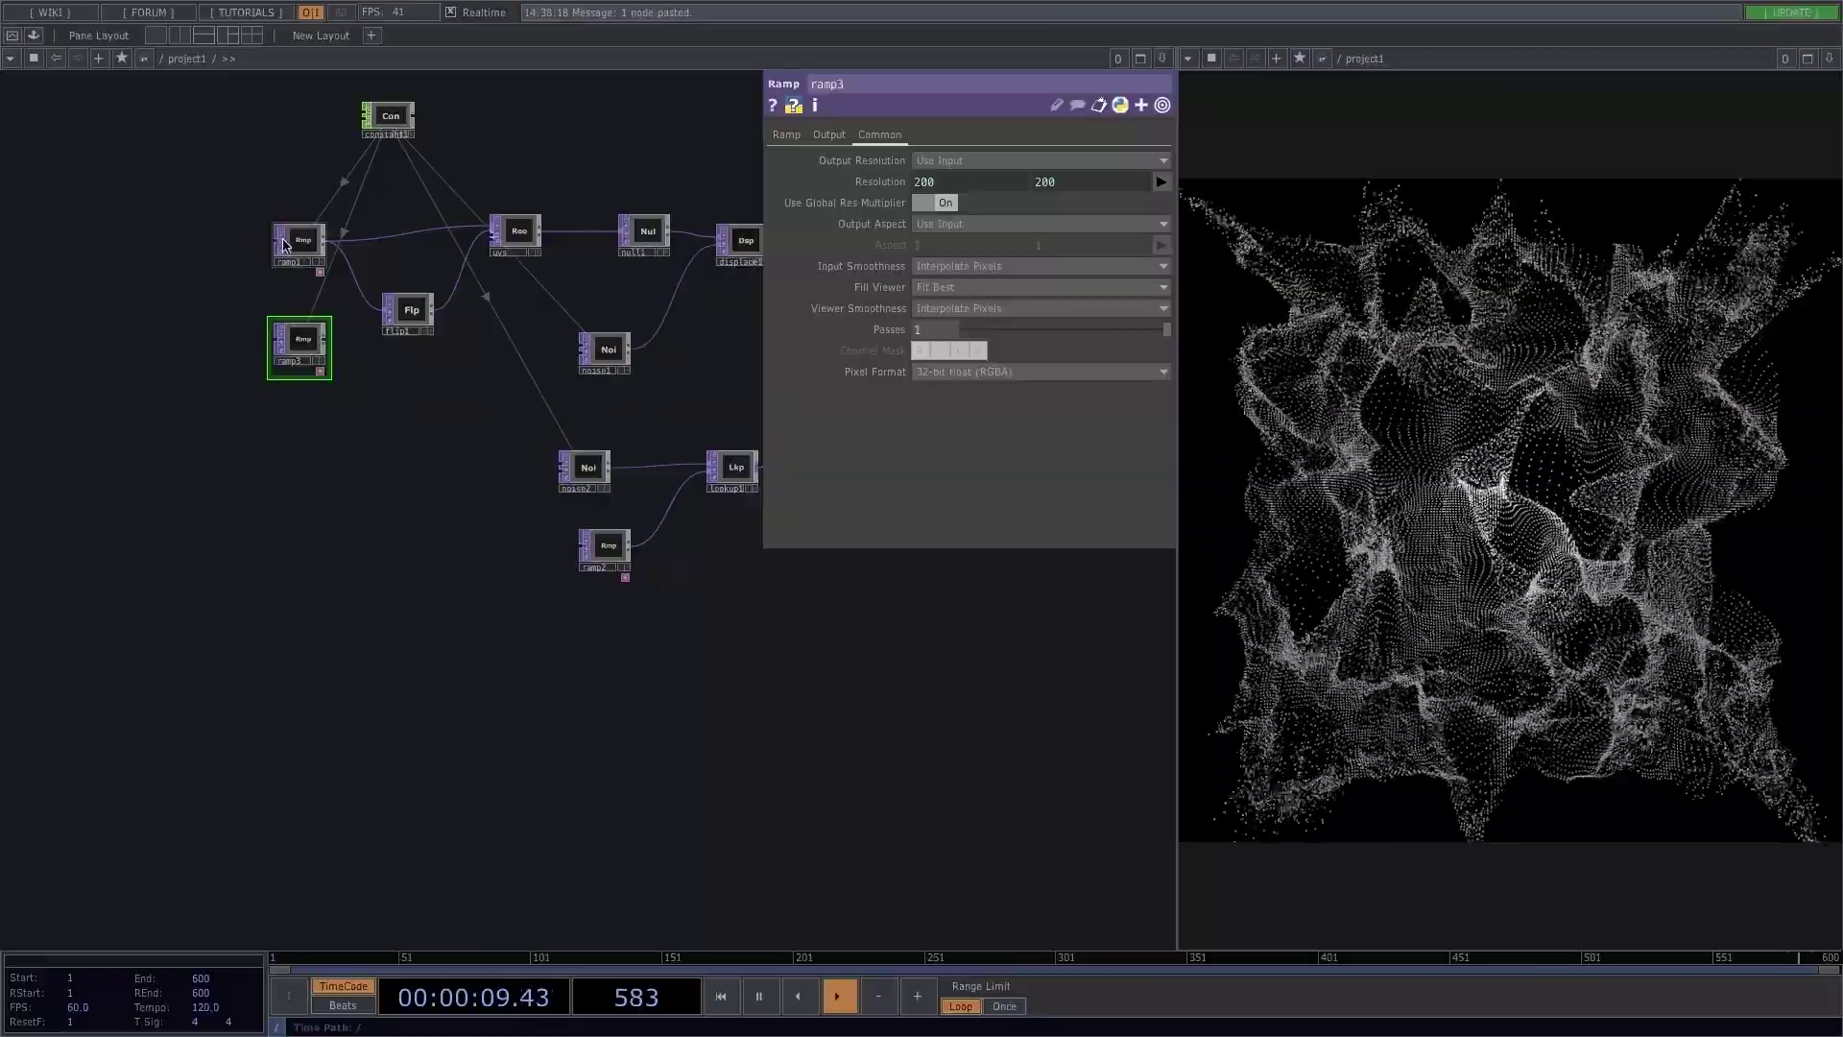
{"action": "left_click_drag", "start_coordinate": [303, 343], "coordinate": [321, 687]}
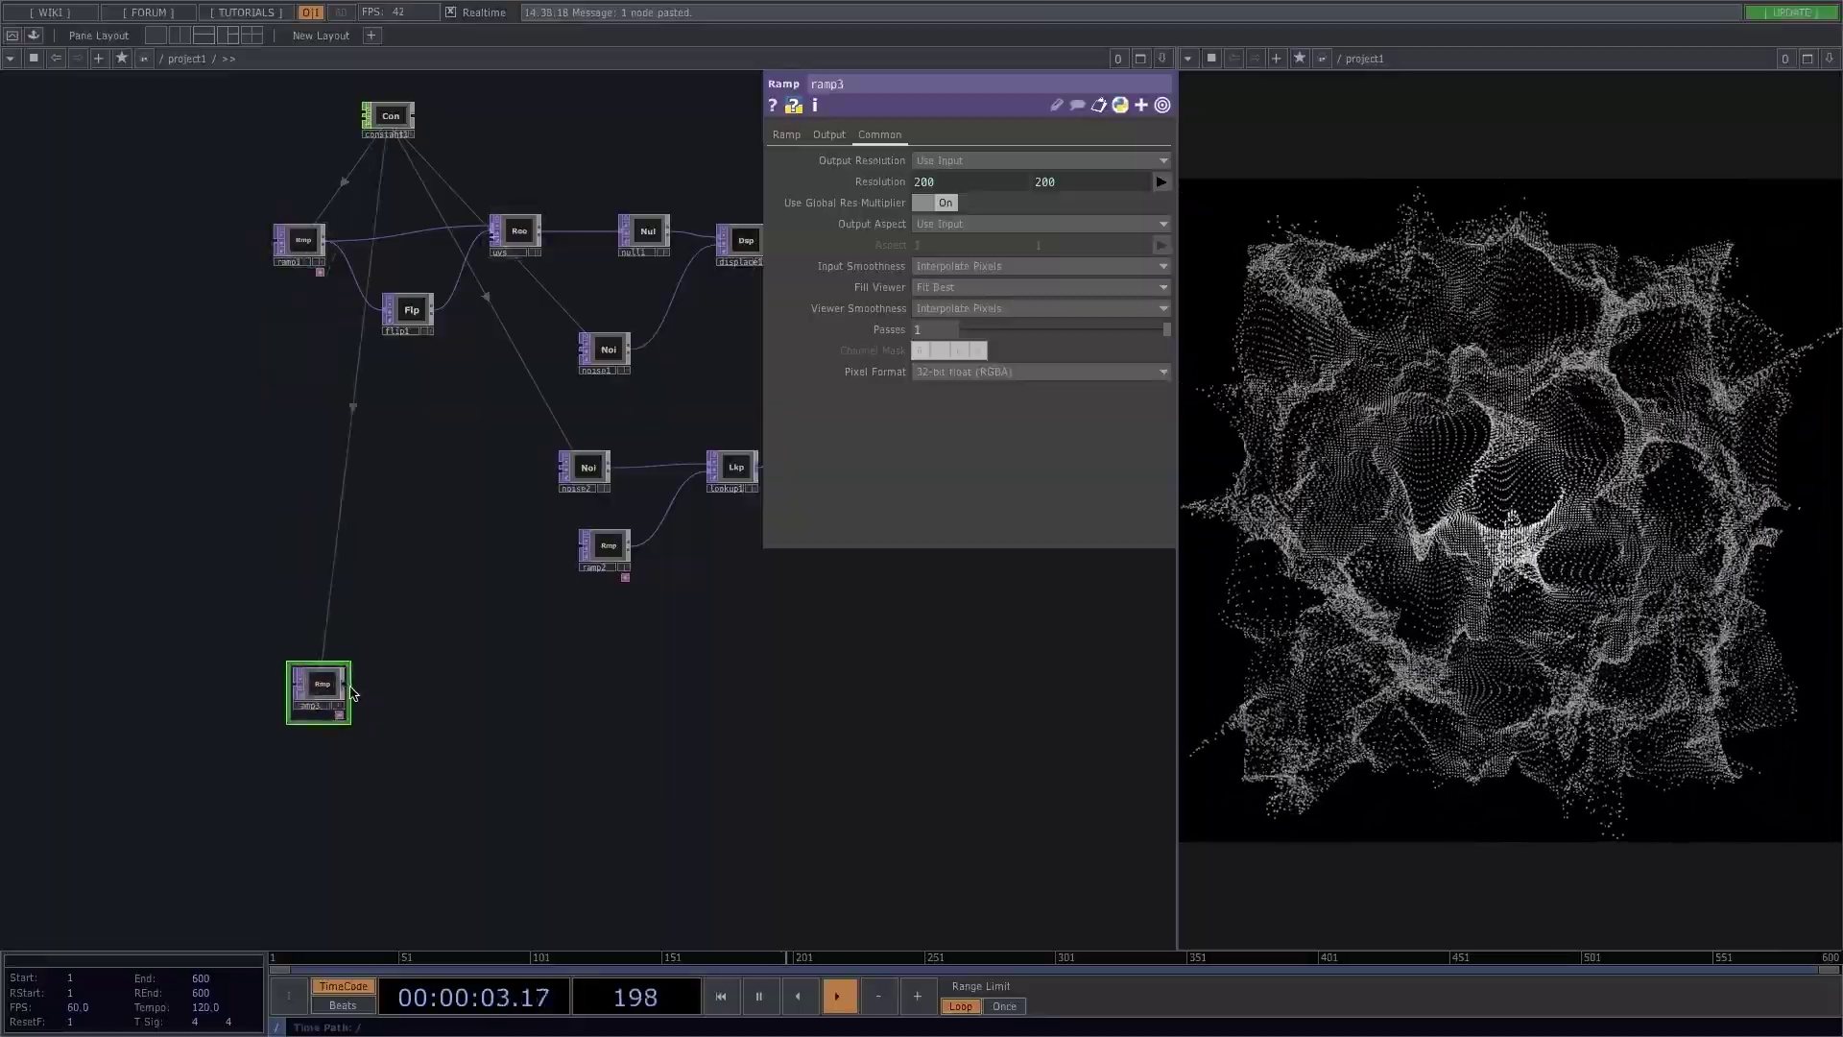
Step: Append a colors Null after ramp3 and mark the colors and pos nodes red
{"action": "right_click", "coordinate": [351, 686]}
{"action": "left_click", "coordinate": [298, 641]}
{"action": "left_click", "coordinate": [1104, 677]}
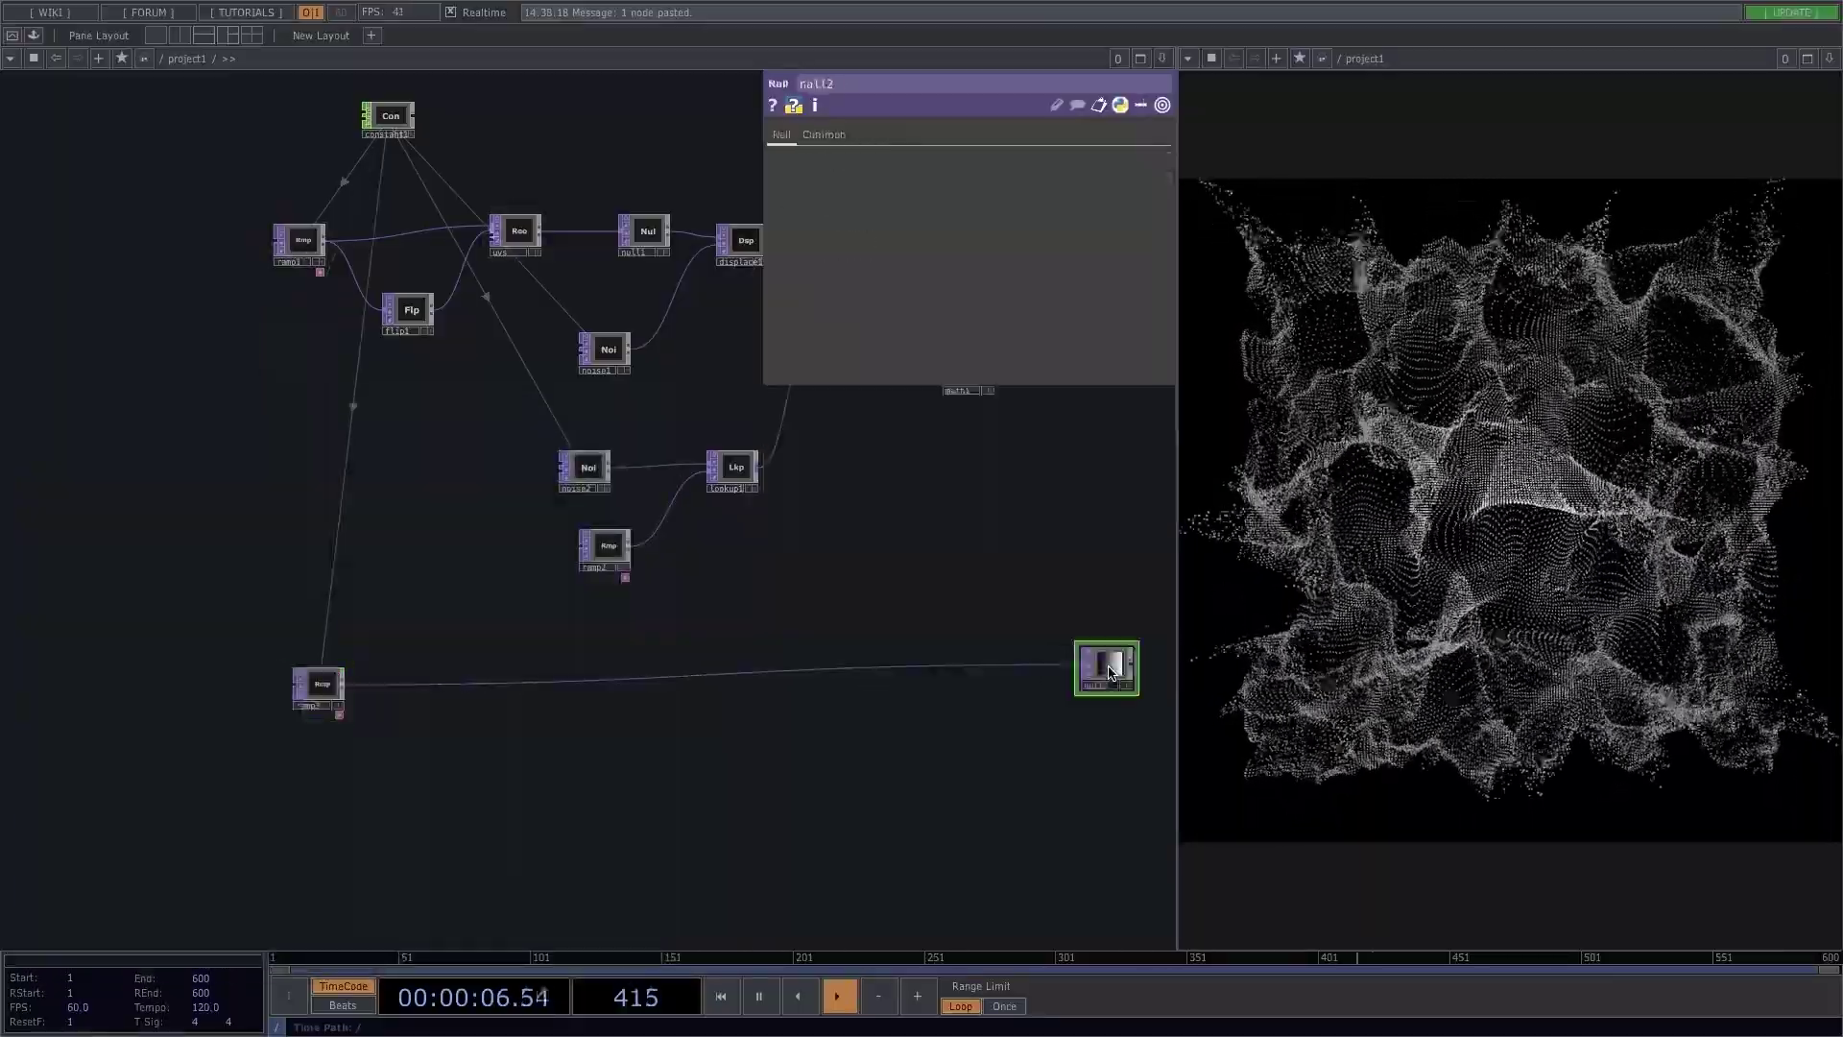
{"action": "left_click_drag", "start_coordinate": [965, 761], "coordinate": [461, 831]}
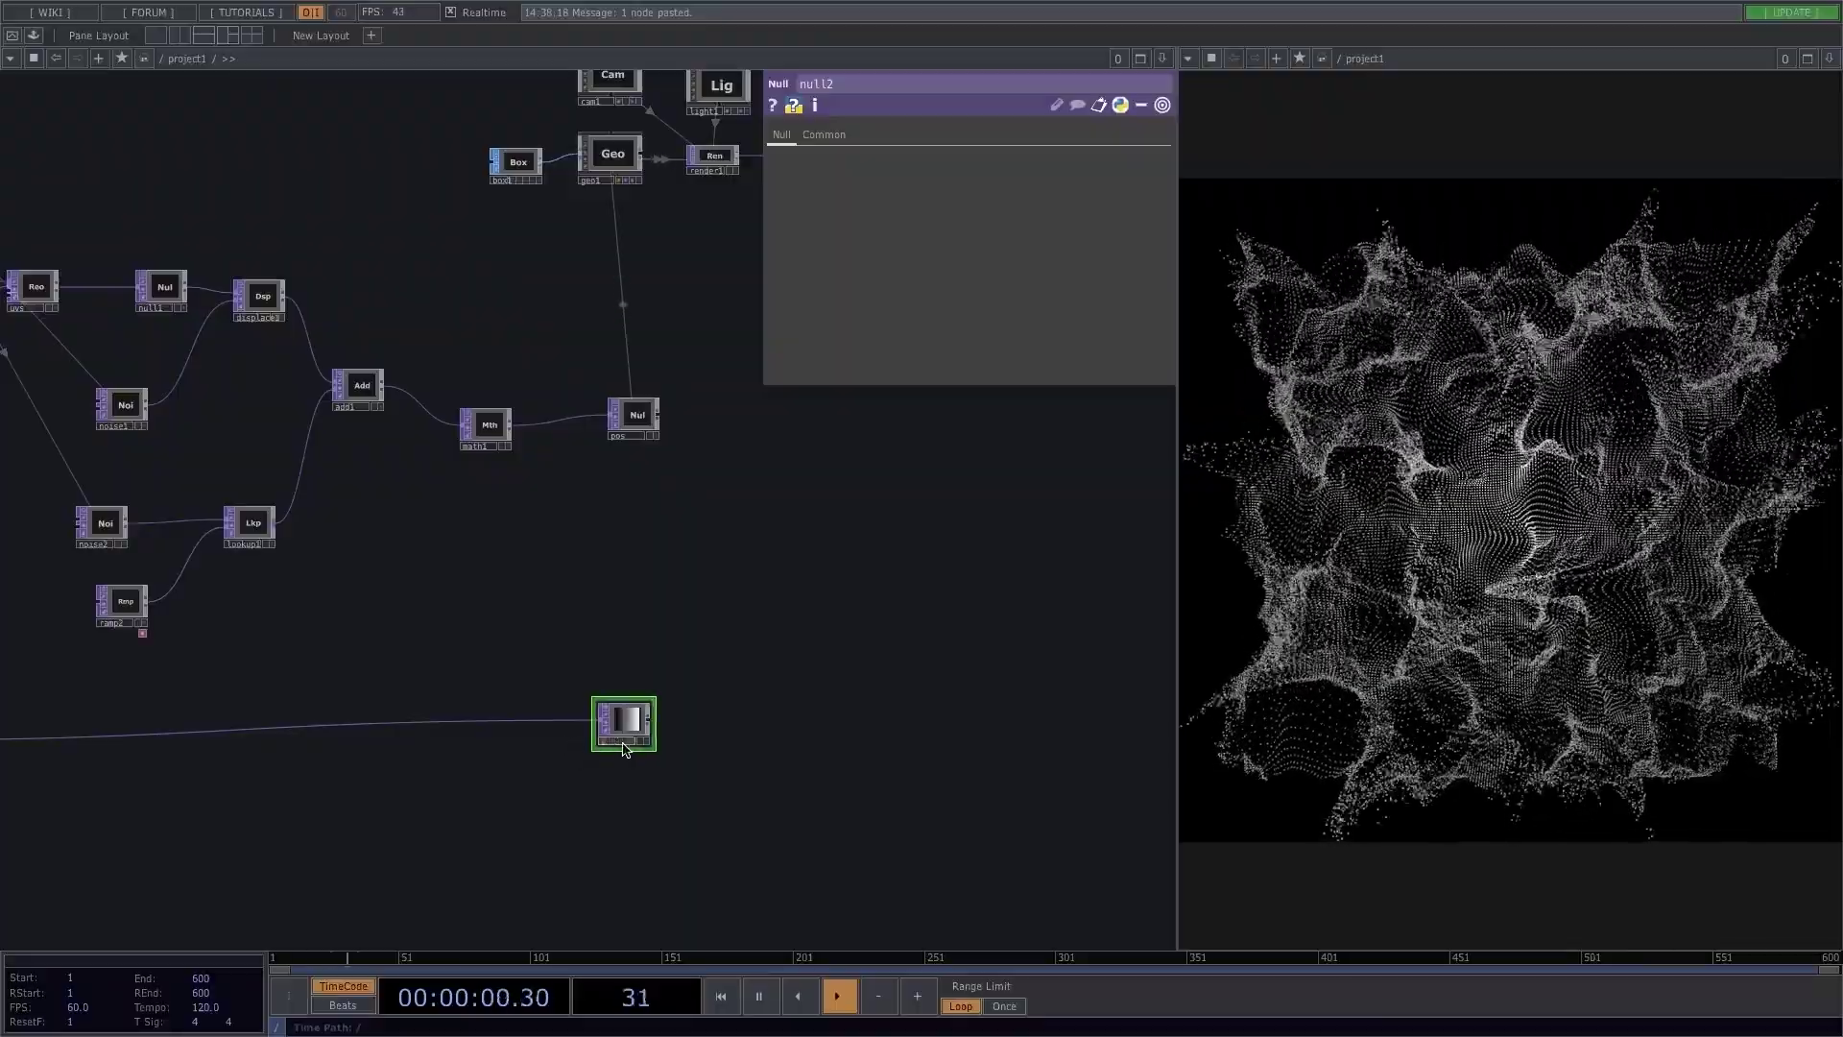
{"action": "left_click_drag", "start_coordinate": [623, 722], "coordinate": [642, 722]}
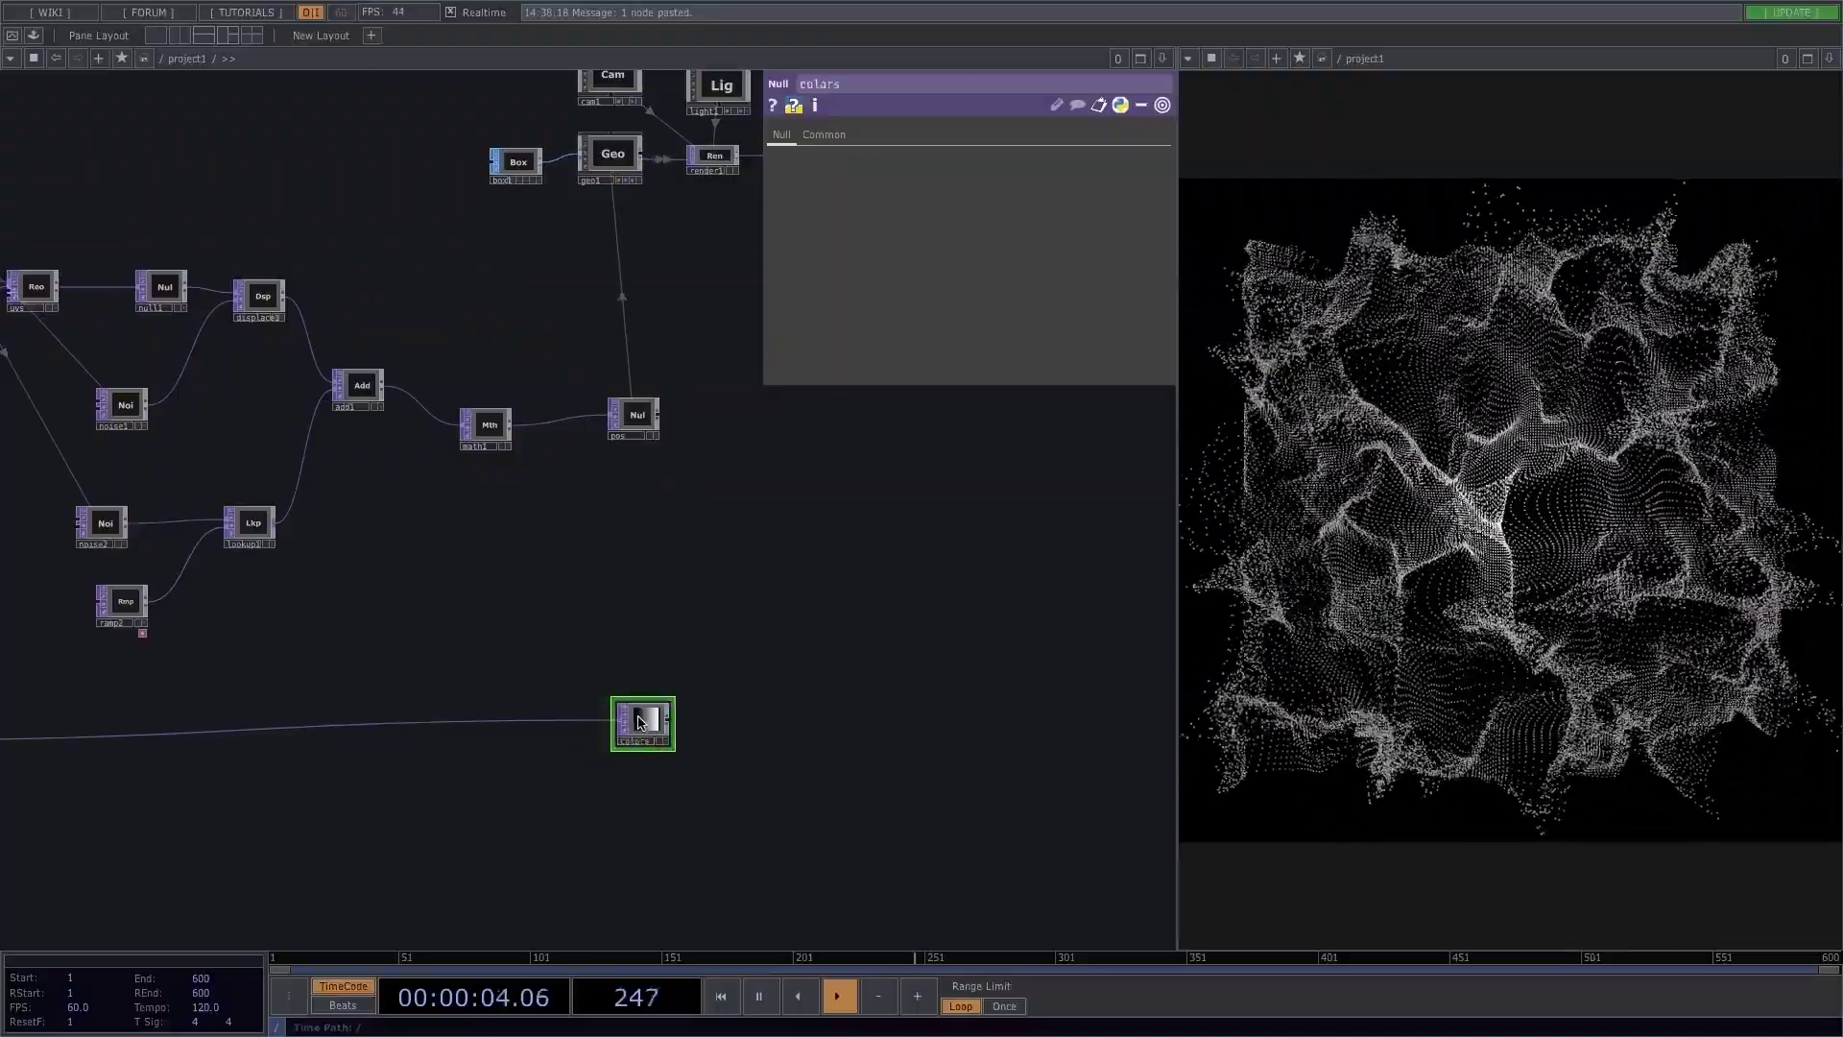
{"action": "left_click", "coordinate": [11, 868]}
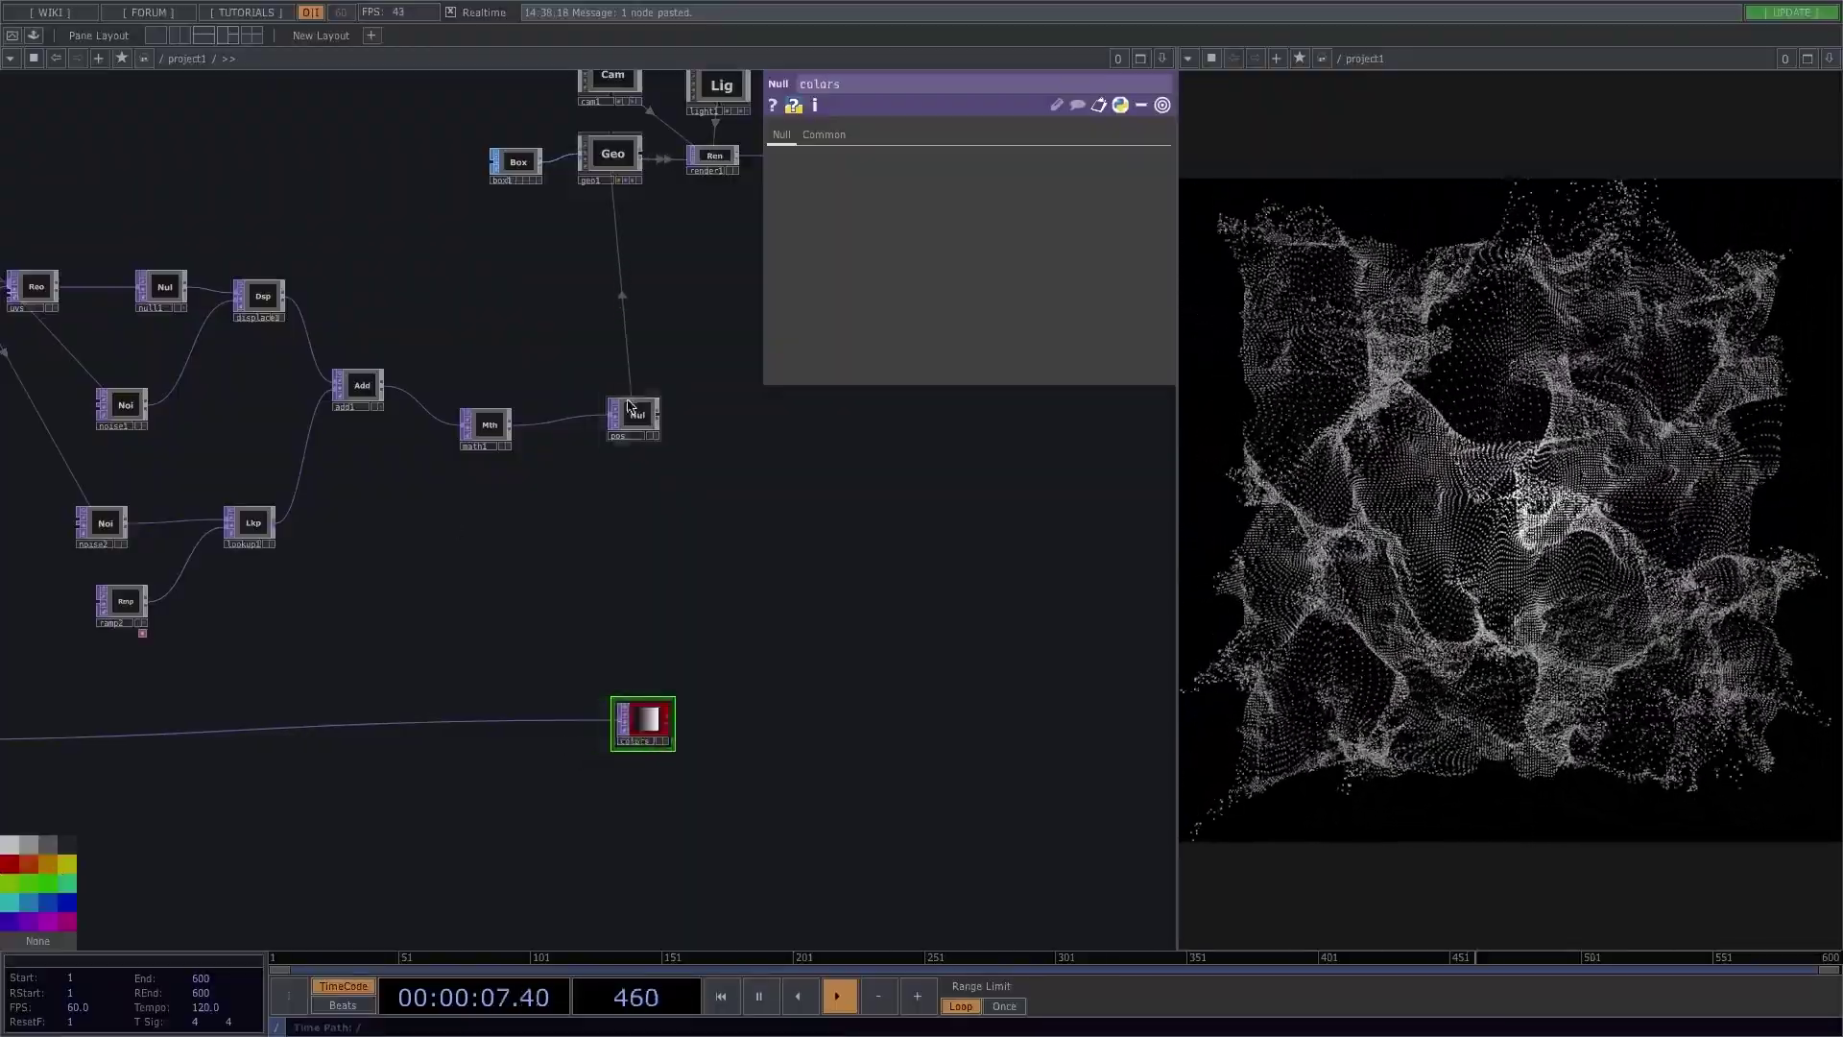
{"action": "left_click", "coordinate": [634, 414]}
{"action": "left_click", "coordinate": [15, 867]}
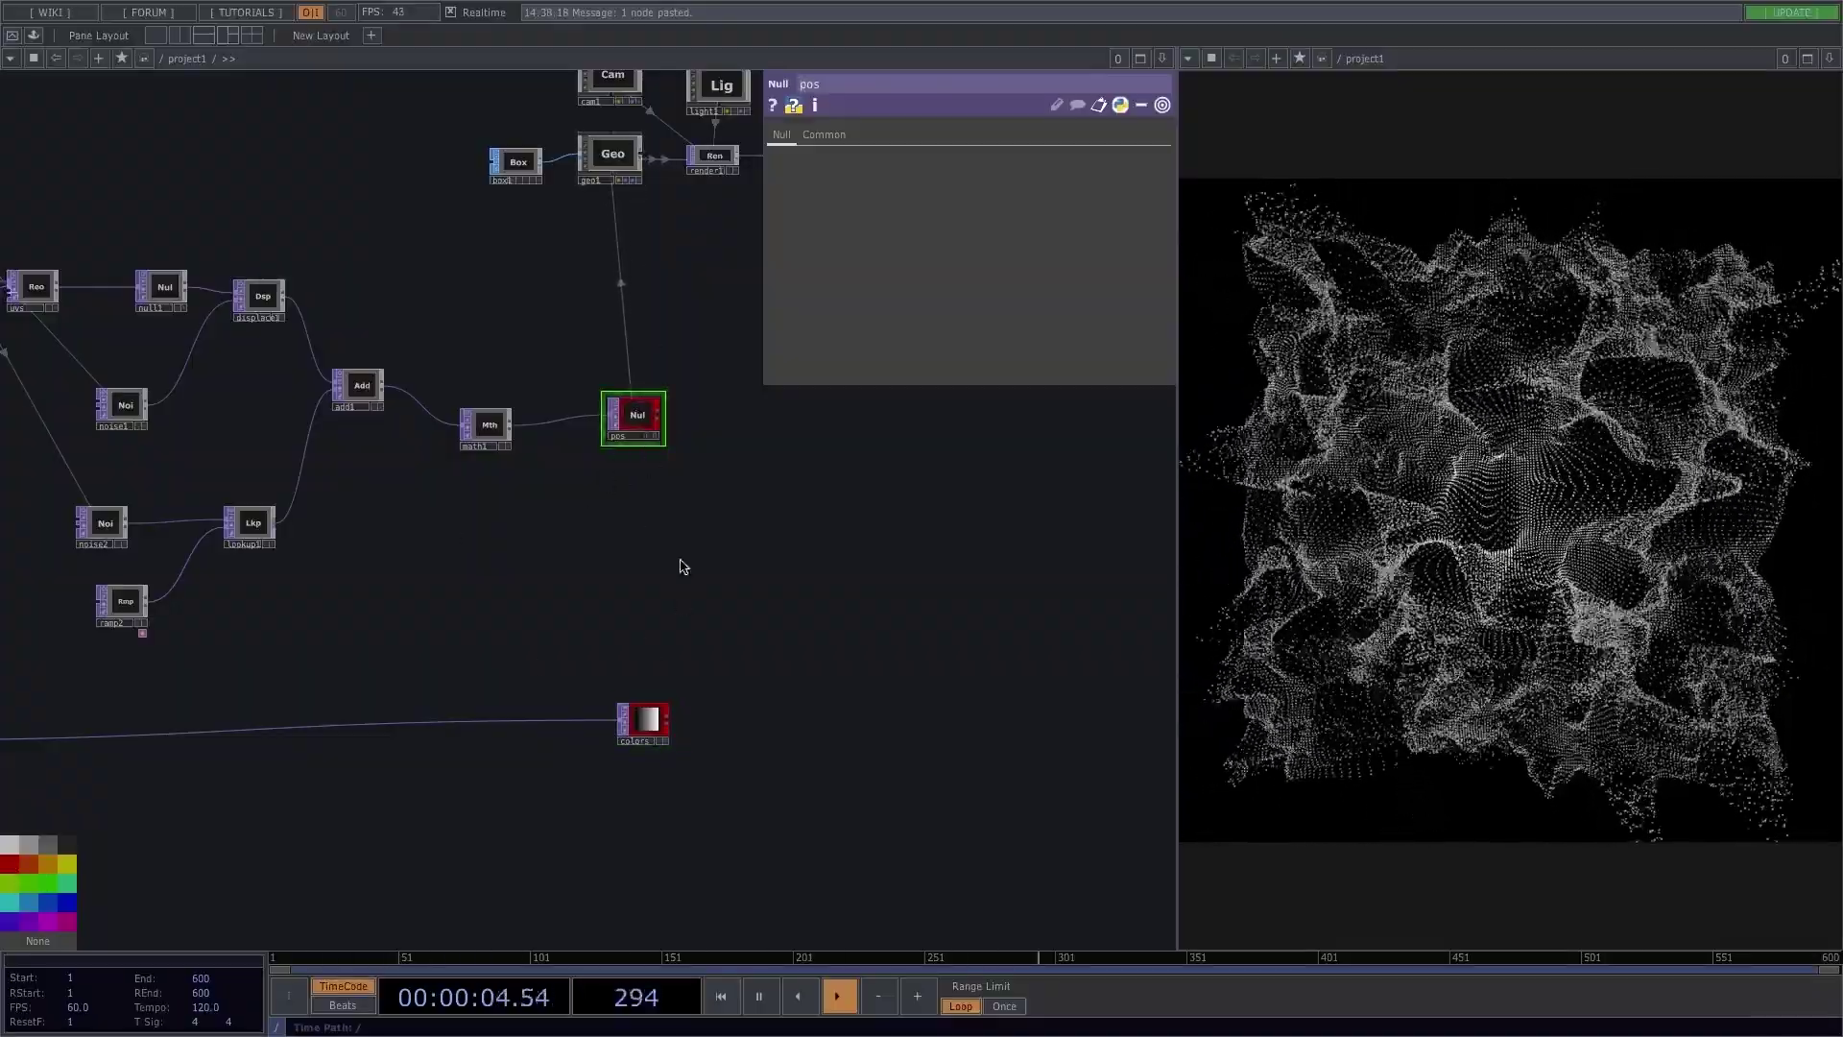
Step: Give ramp3 HSV keys: a green key, a hue-42 key, and leftmost key value 0.621
{"action": "left_click_drag", "start_coordinate": [678, 567], "coordinate": [1022, 438]}
{"action": "scroll", "coordinate": [272, 645], "scroll_direction": "up", "scroll_amount": 4}
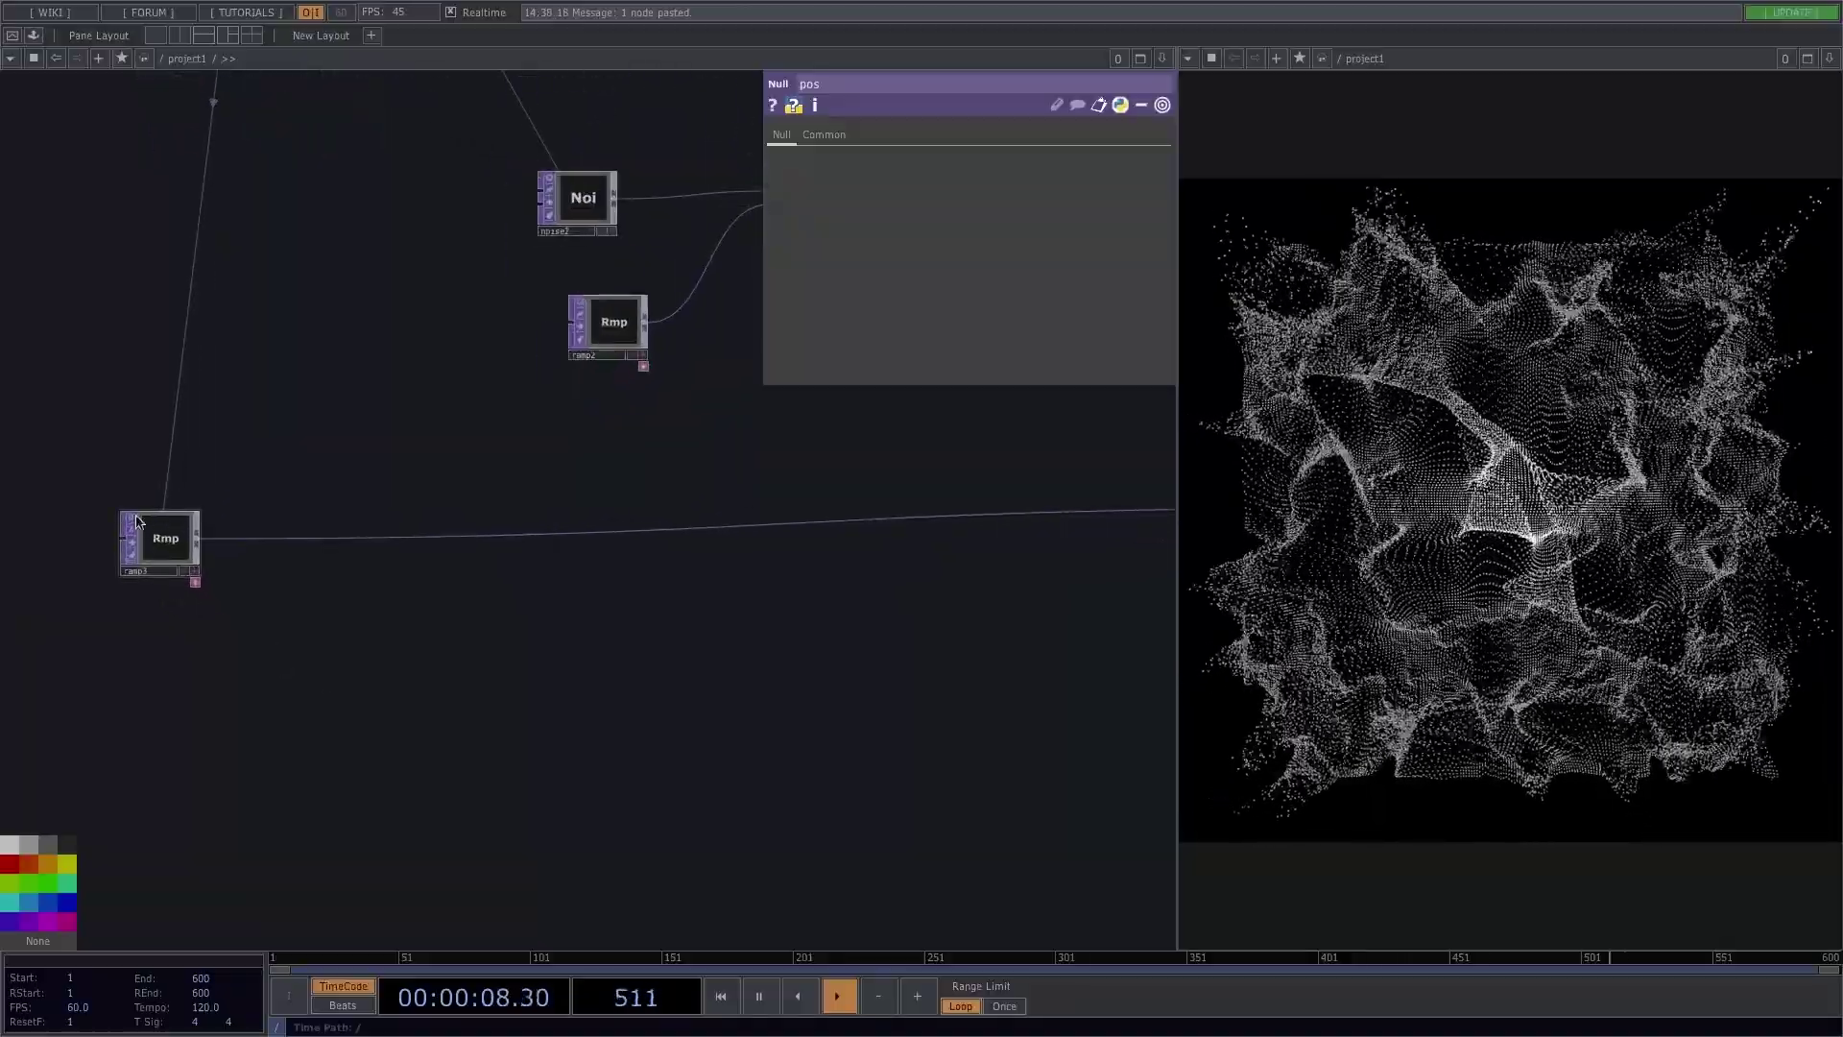
{"action": "left_click", "coordinate": [140, 524]}
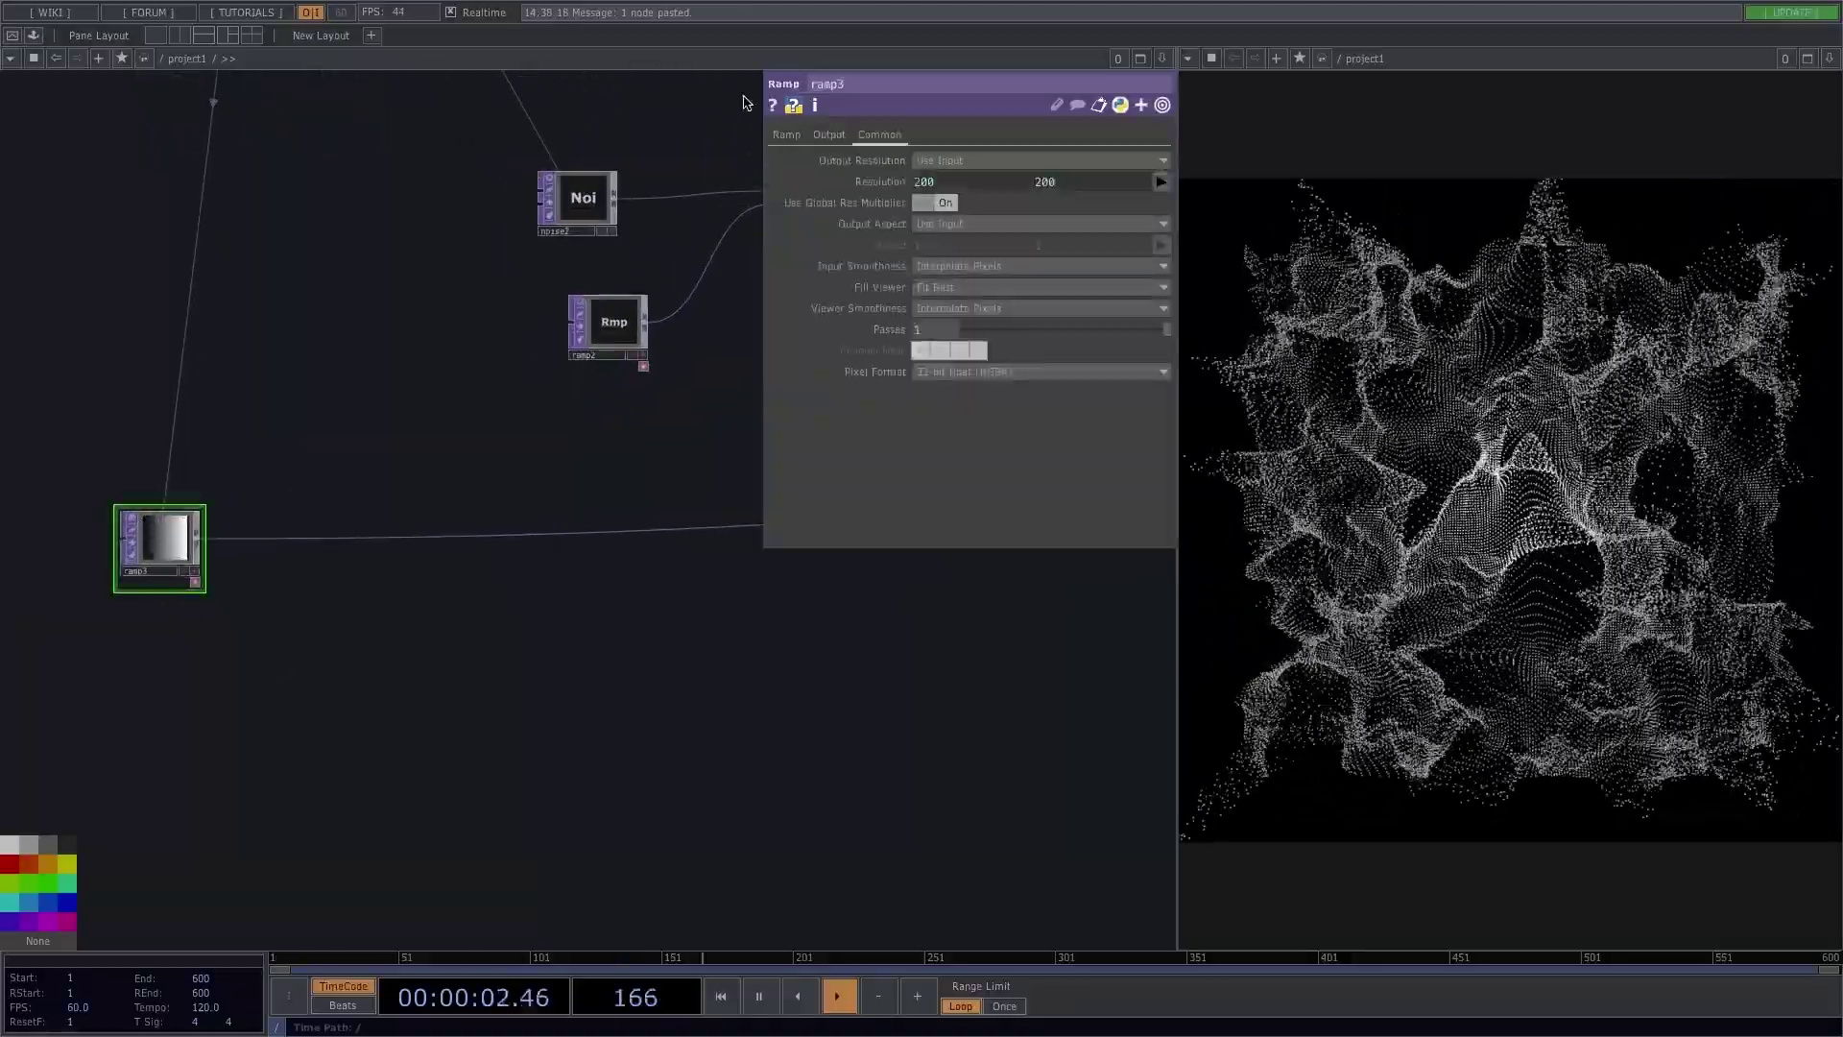
{"action": "left_click", "coordinate": [786, 135]}
{"action": "left_click", "coordinate": [777, 187]}
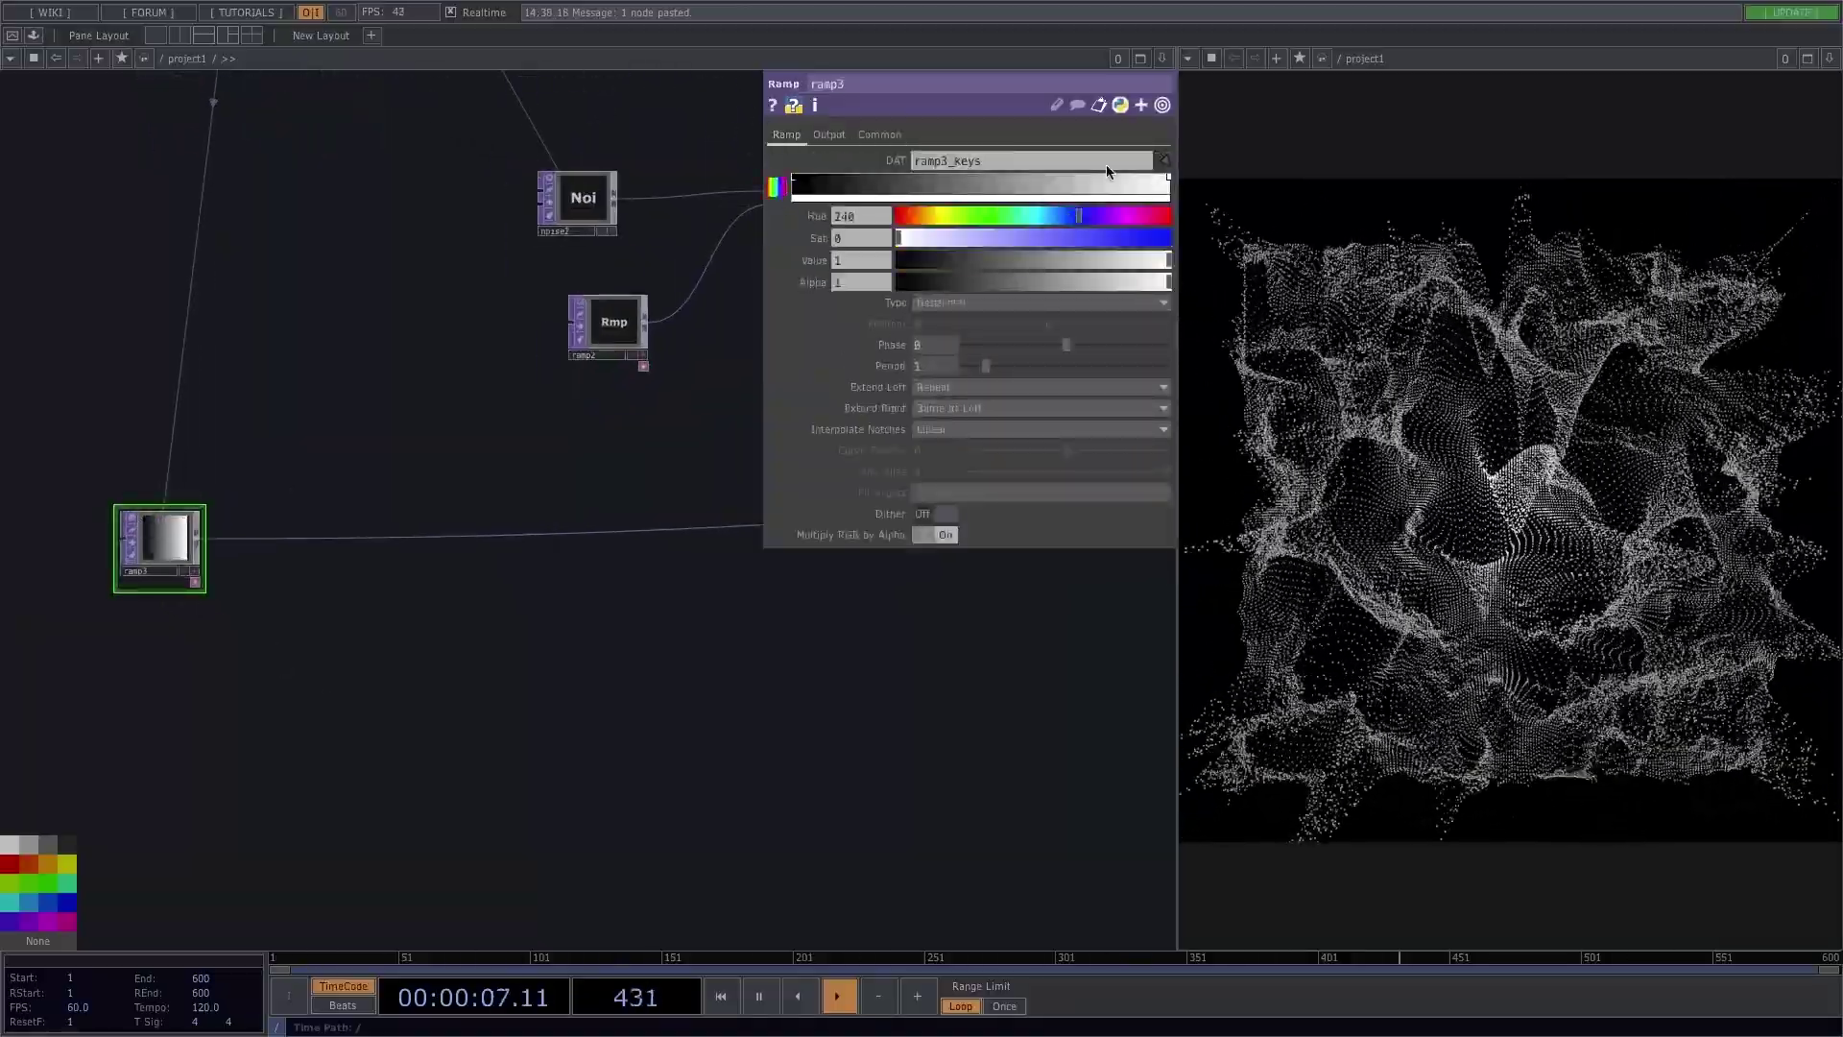
{"action": "left_click", "coordinate": [1015, 184]}
{"action": "left_click", "coordinate": [1056, 238]}
{"action": "left_click", "coordinate": [1011, 216]}
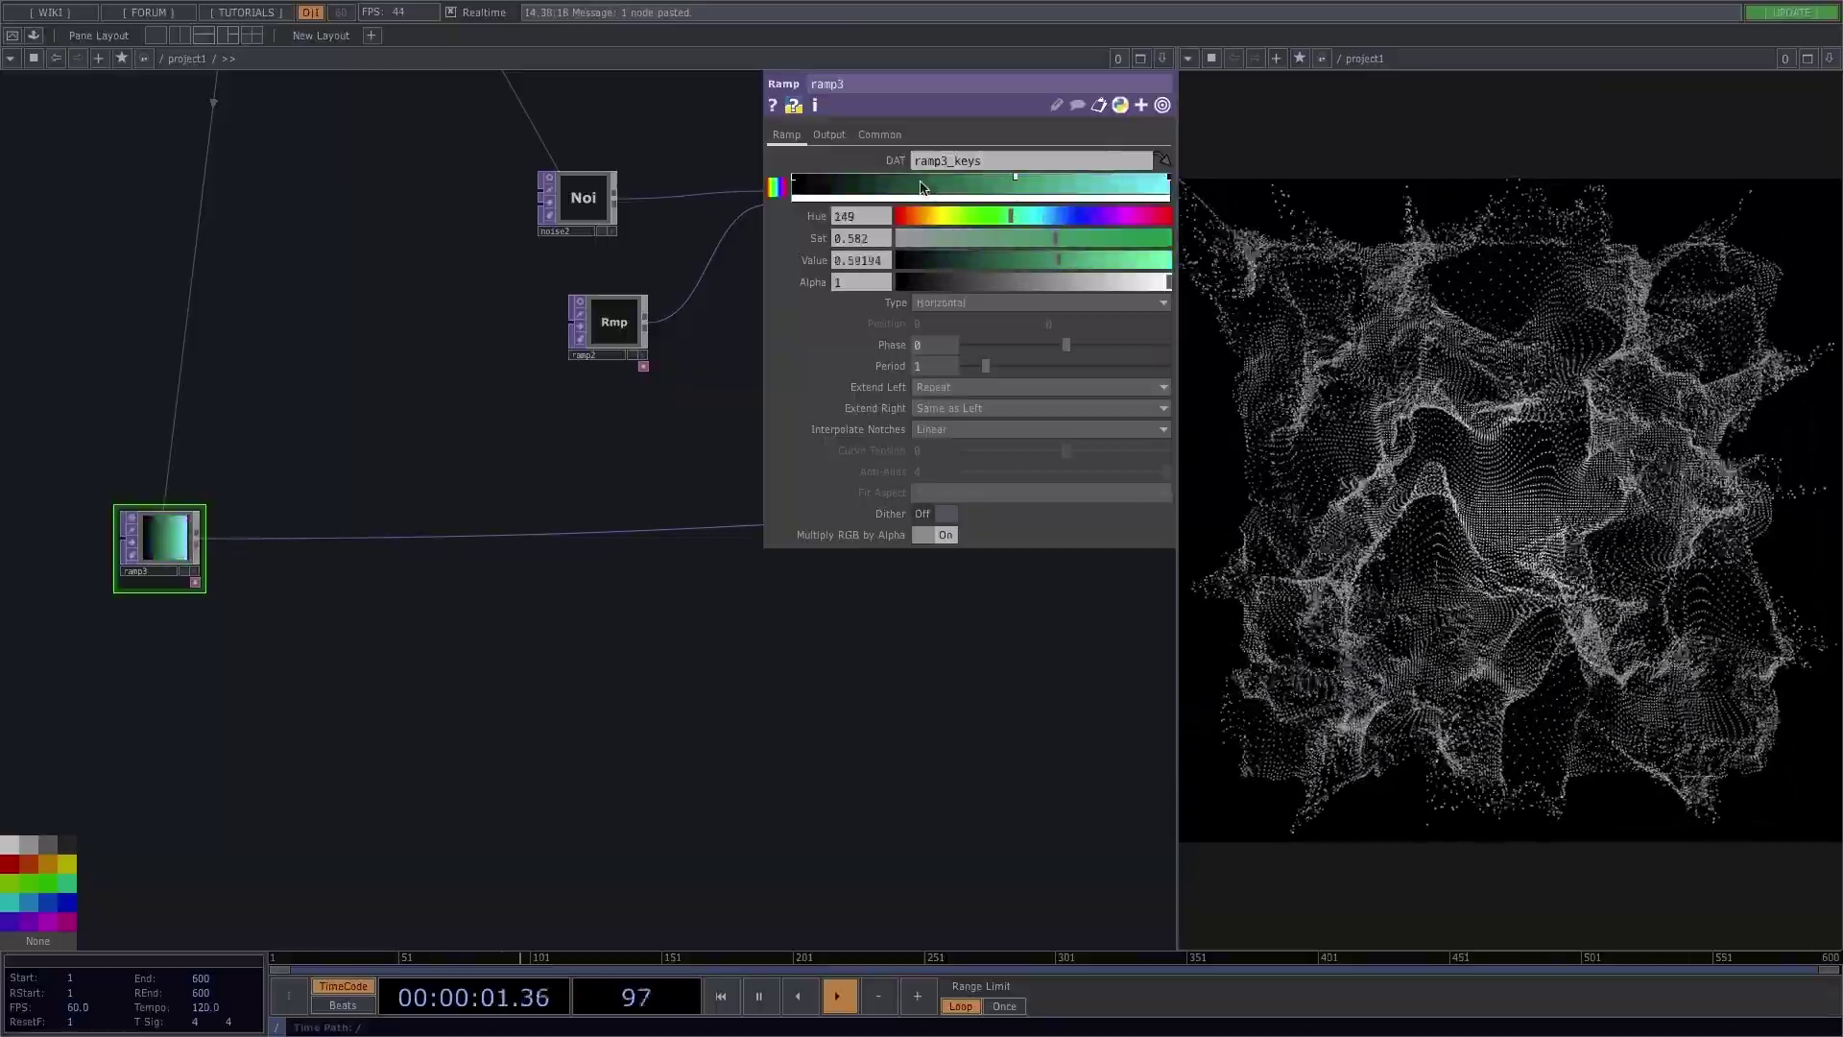
{"action": "left_click", "coordinate": [920, 186]}
{"action": "left_click", "coordinate": [932, 217]}
{"action": "left_click", "coordinate": [795, 180]}
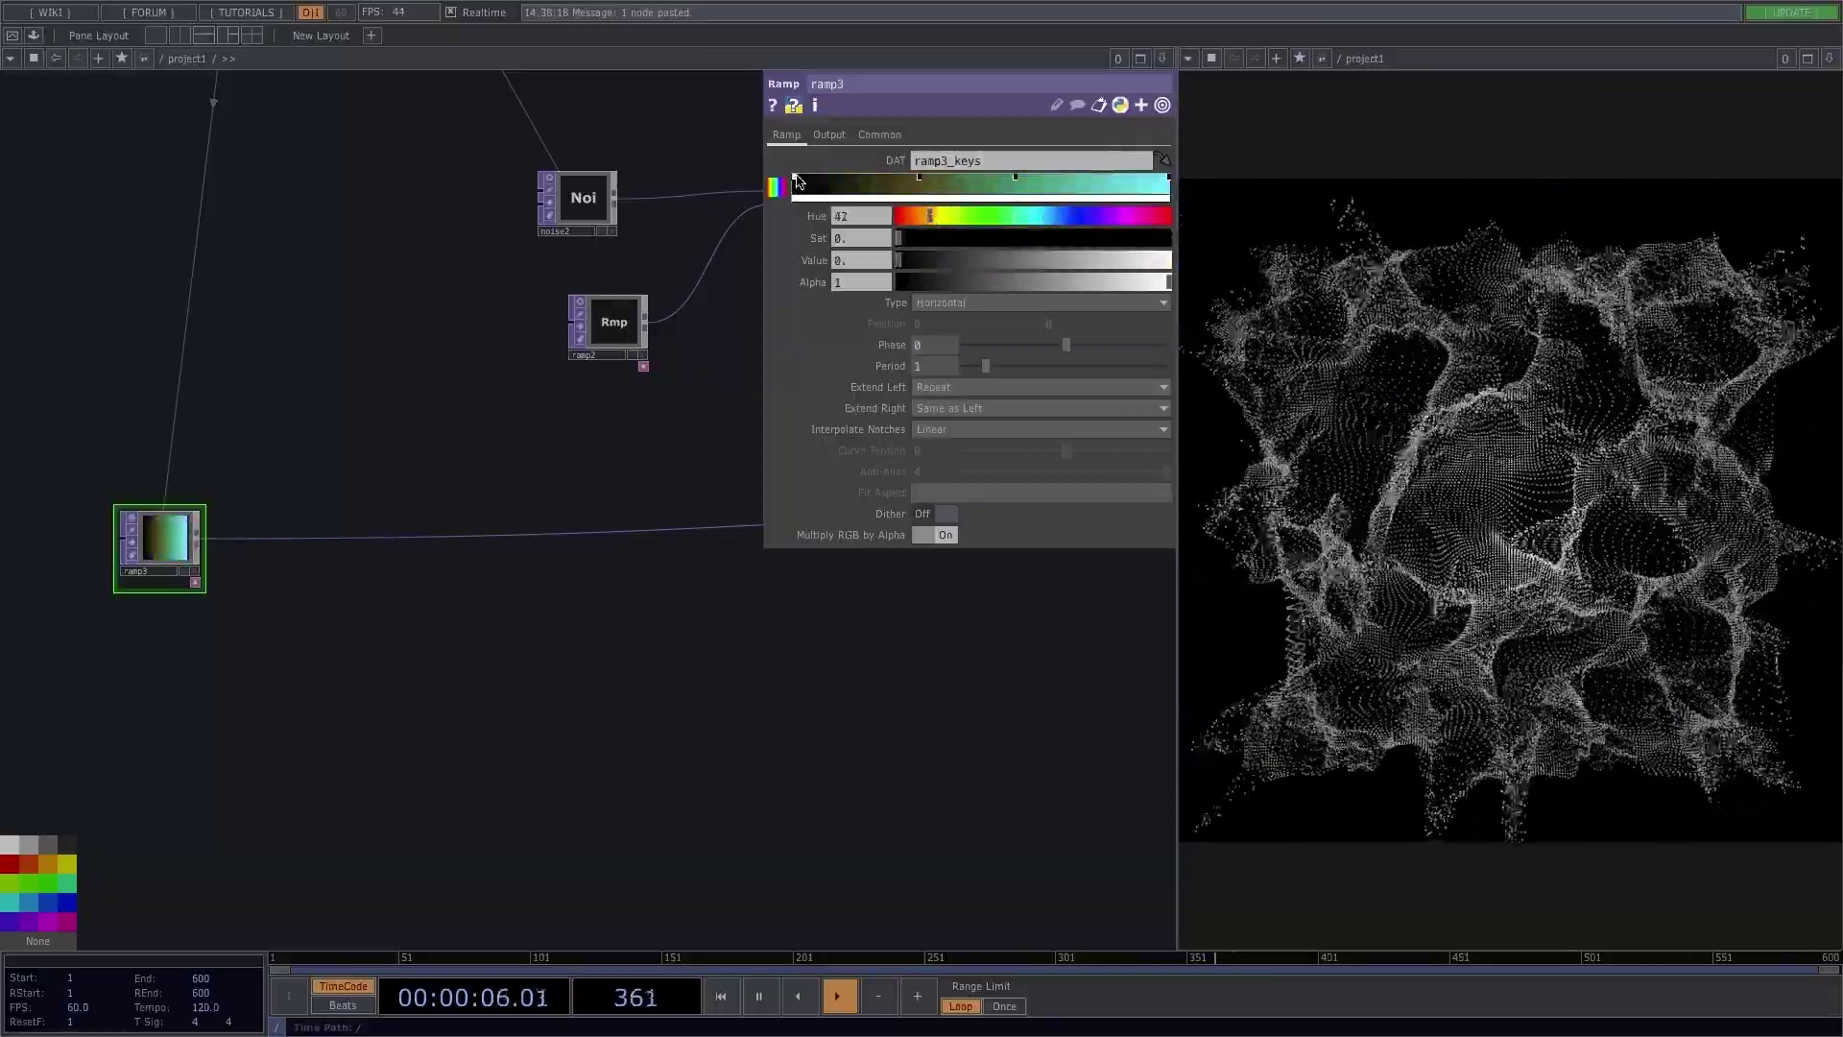
{"action": "left_click", "coordinate": [1061, 265]}
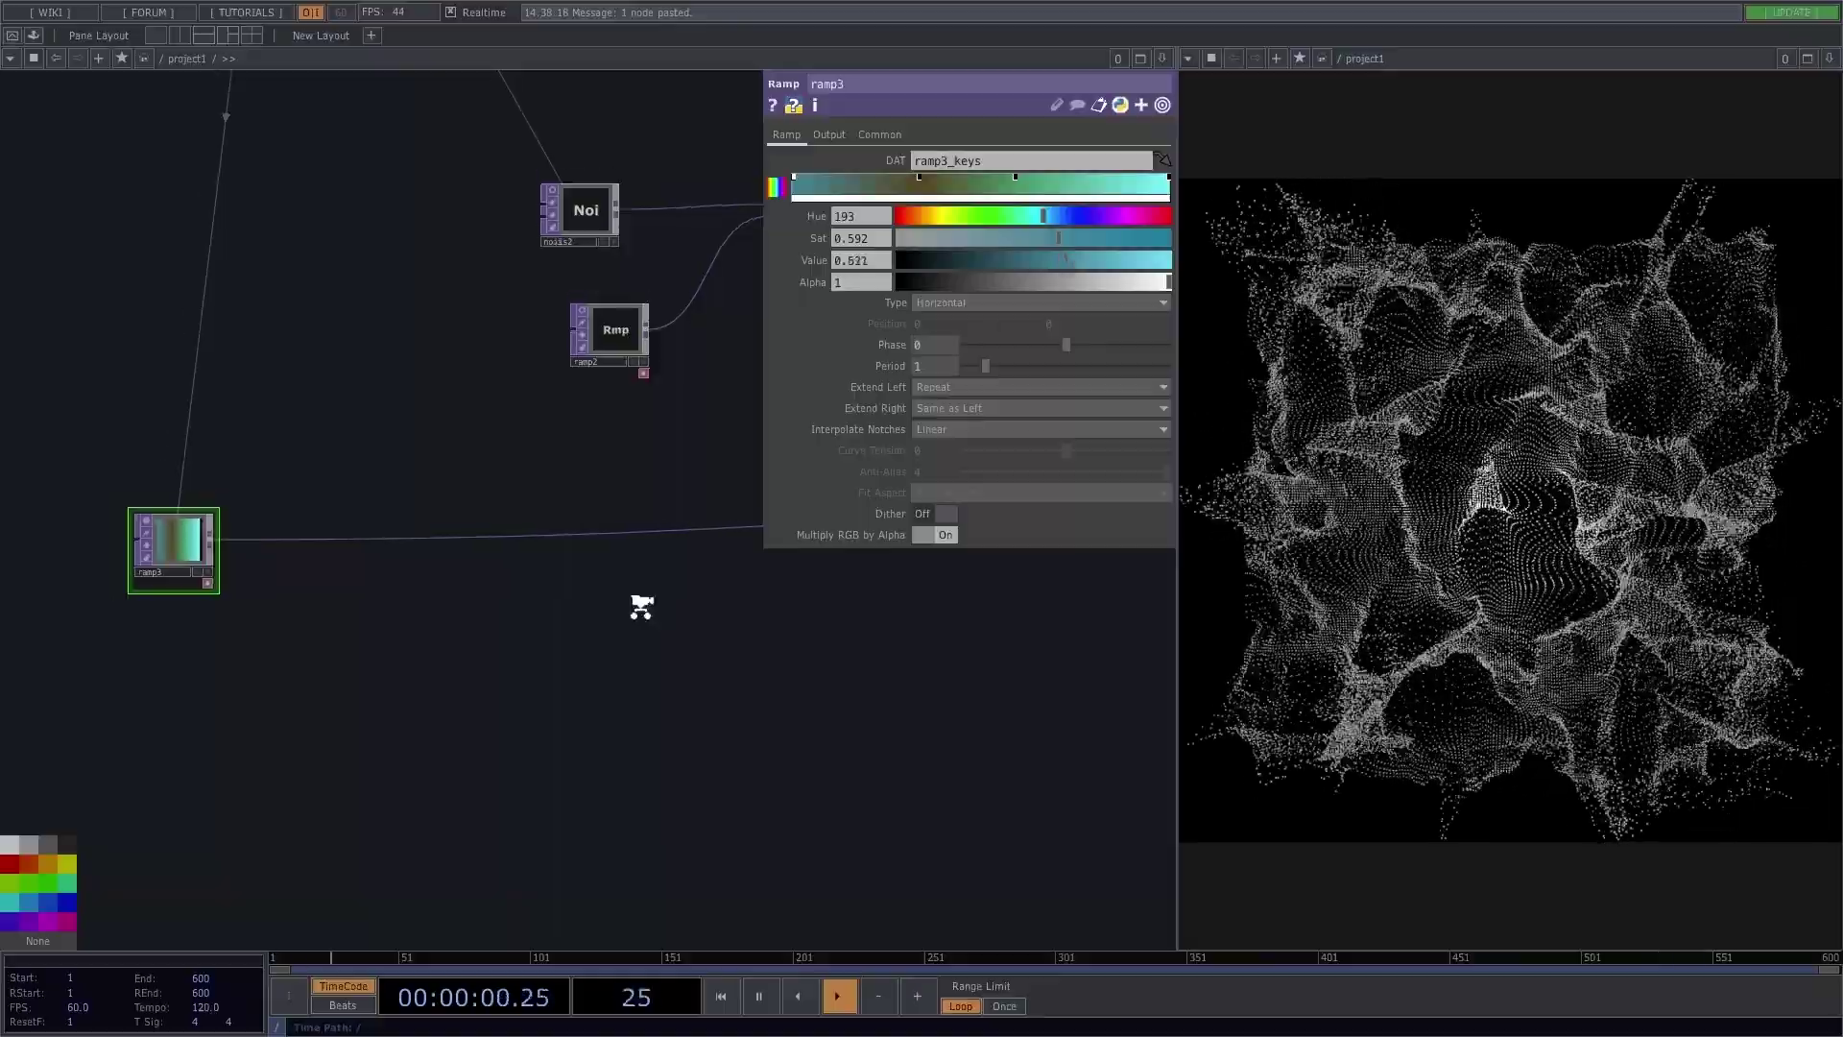
Step: Pan back to the main point-cloud chain and select geo1
{"action": "scroll", "coordinate": [637, 605], "scroll_direction": "down", "scroll_amount": 2}
{"action": "left_click_drag", "start_coordinate": [637, 605], "coordinate": [370, 646]}
{"action": "left_click_drag", "start_coordinate": [577, 655], "coordinate": [423, 697]}
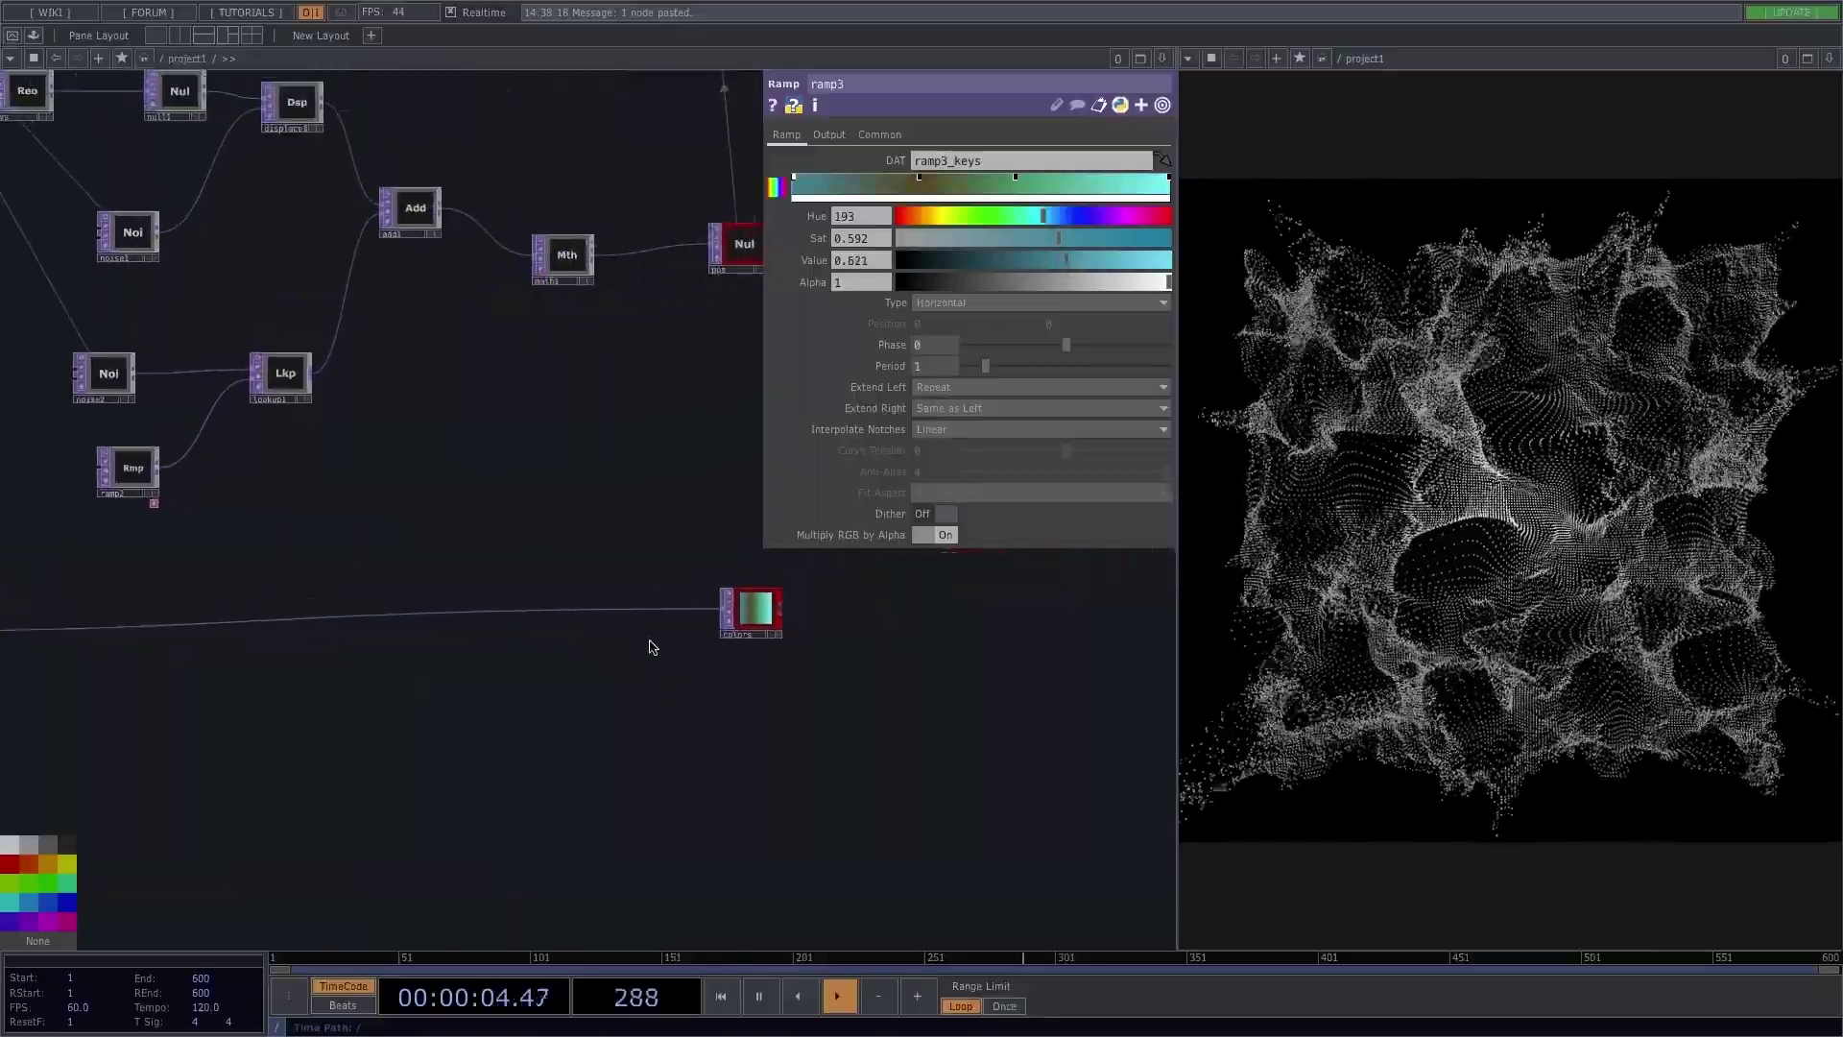
{"action": "scroll", "coordinate": [639, 530], "scroll_direction": "down", "scroll_amount": 4}
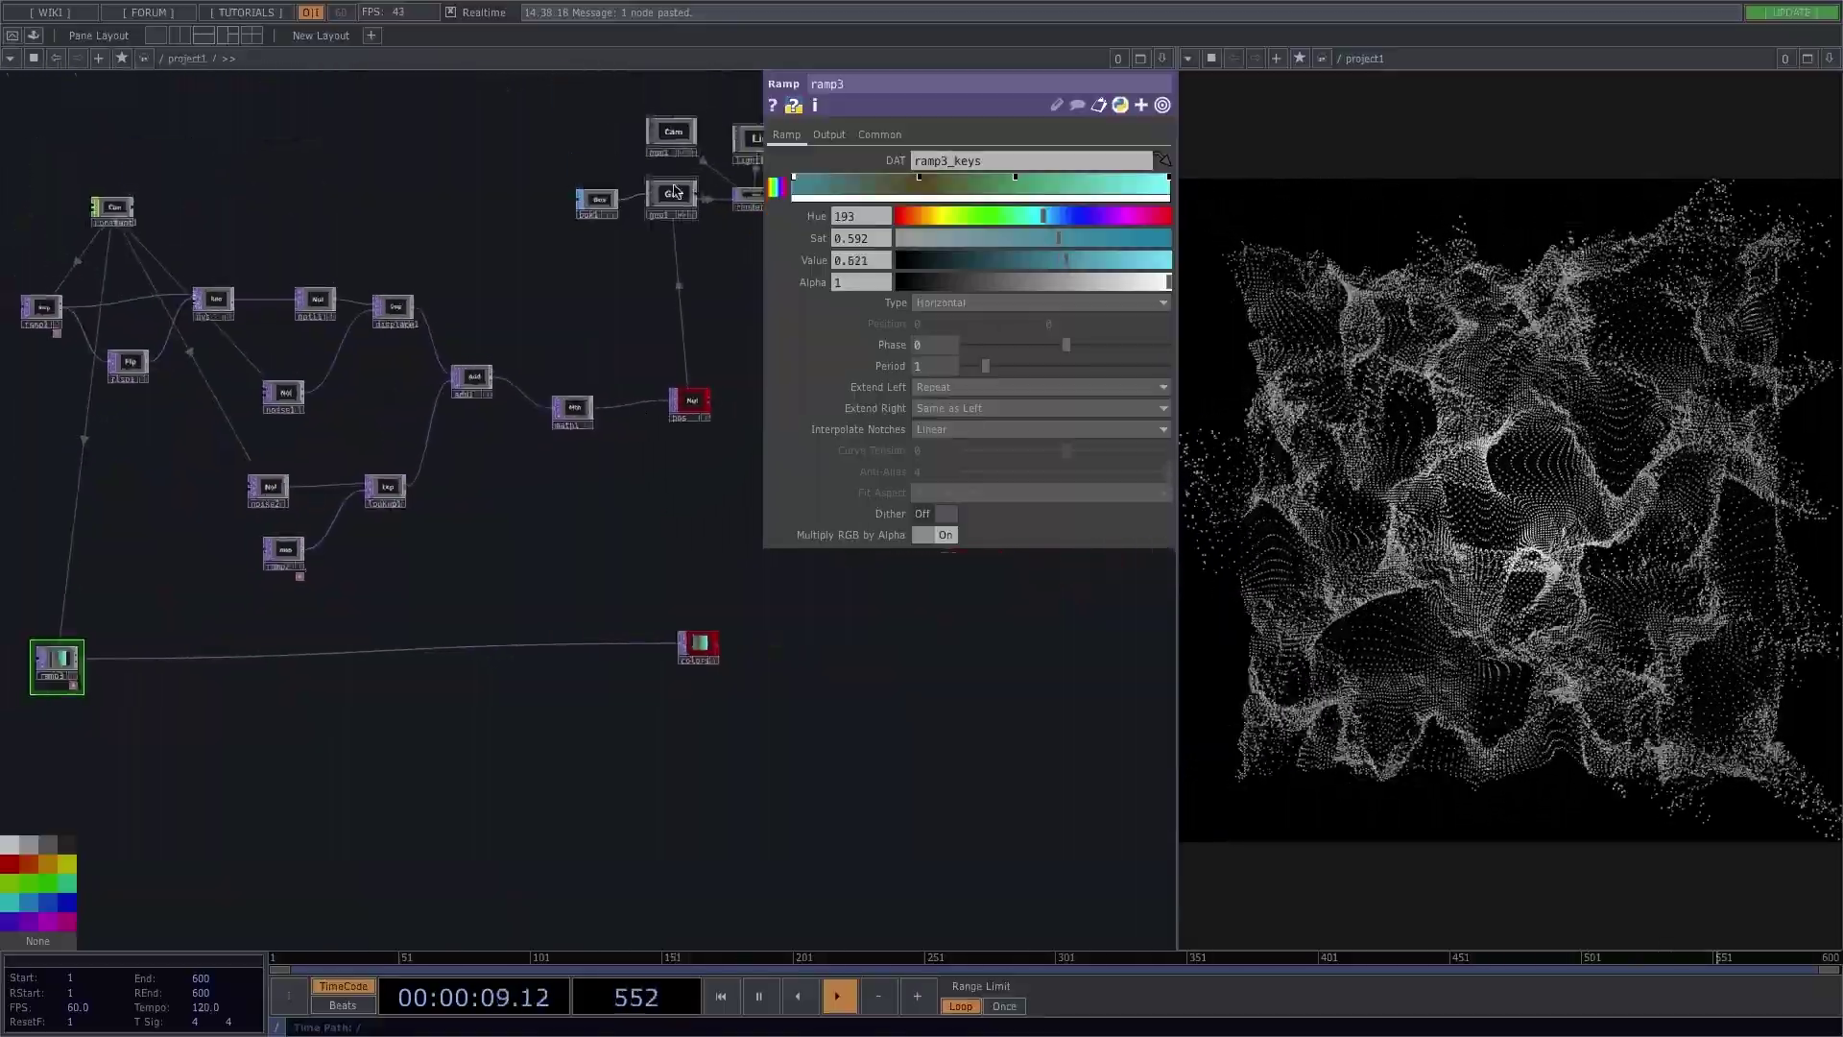
{"action": "left_click", "coordinate": [672, 197]}
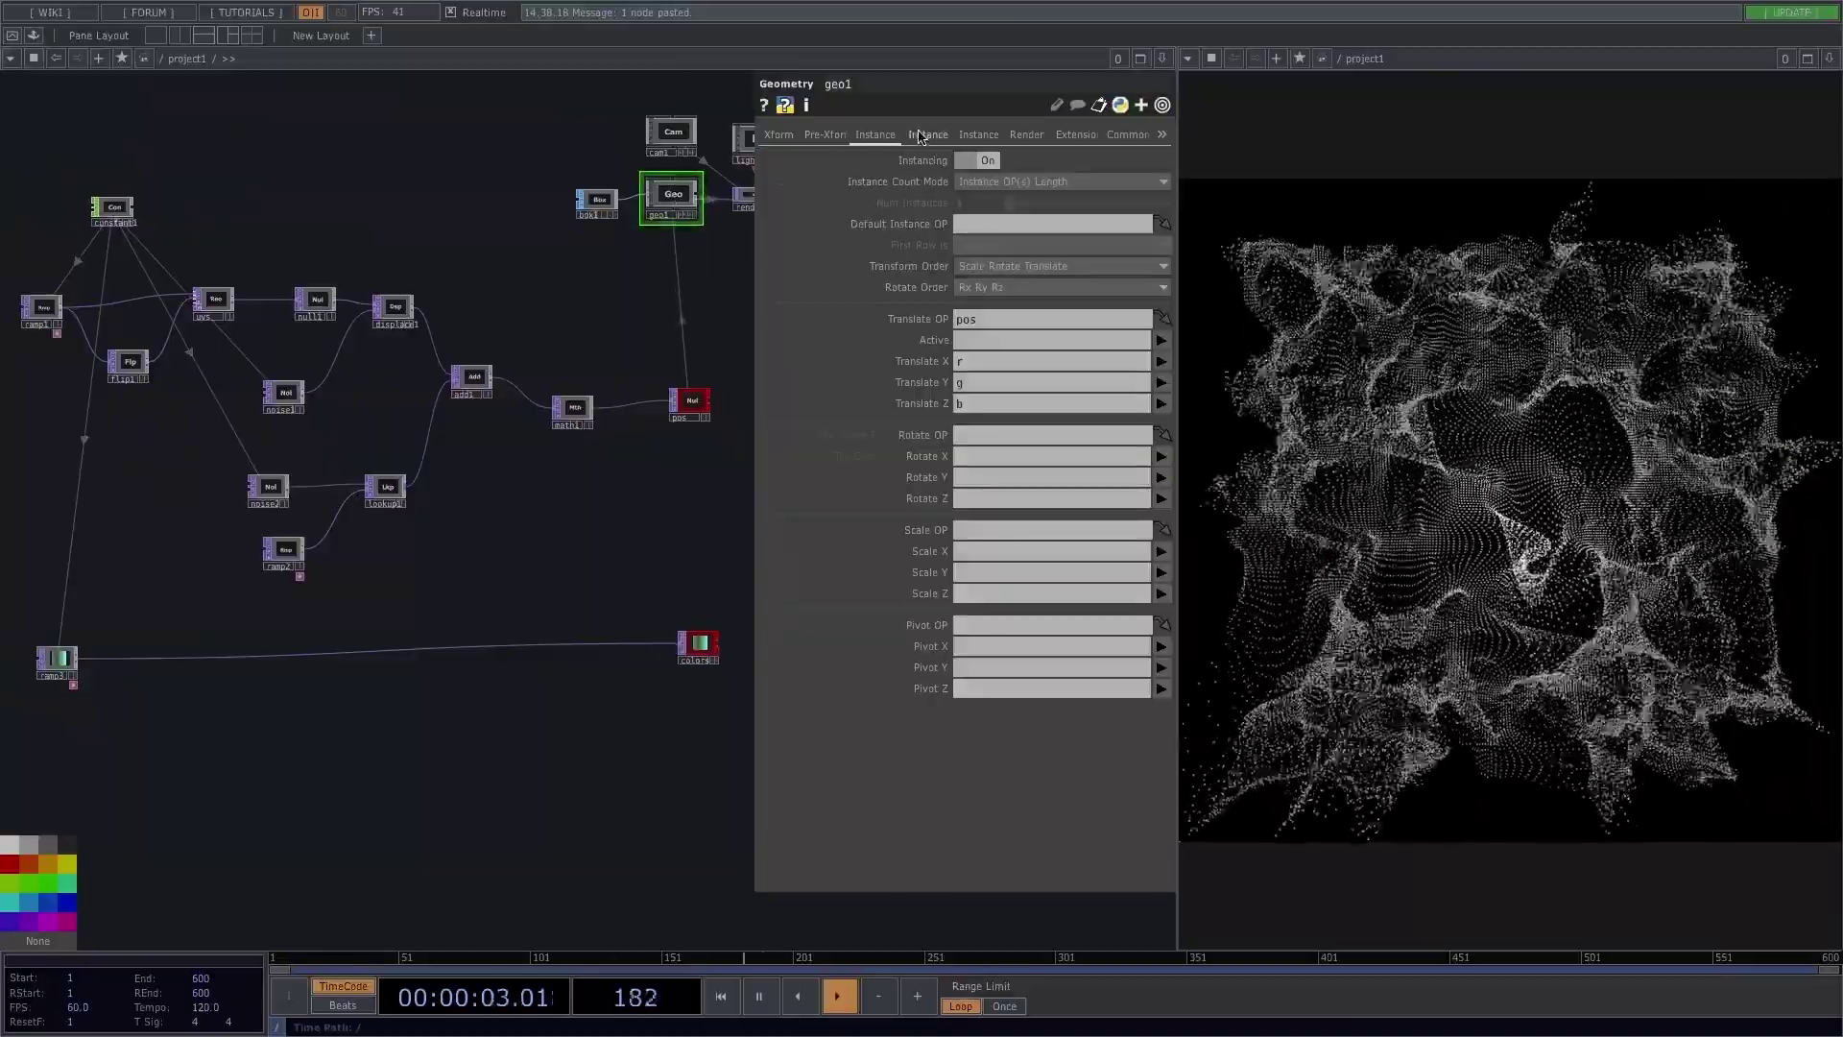
Step: Set geo1's Instance 2 Color OP to colors, mapping channels r, g, b and a
{"action": "left_click", "coordinate": [919, 135]}
{"action": "left_click_drag", "start_coordinate": [699, 644], "coordinate": [970, 722]}
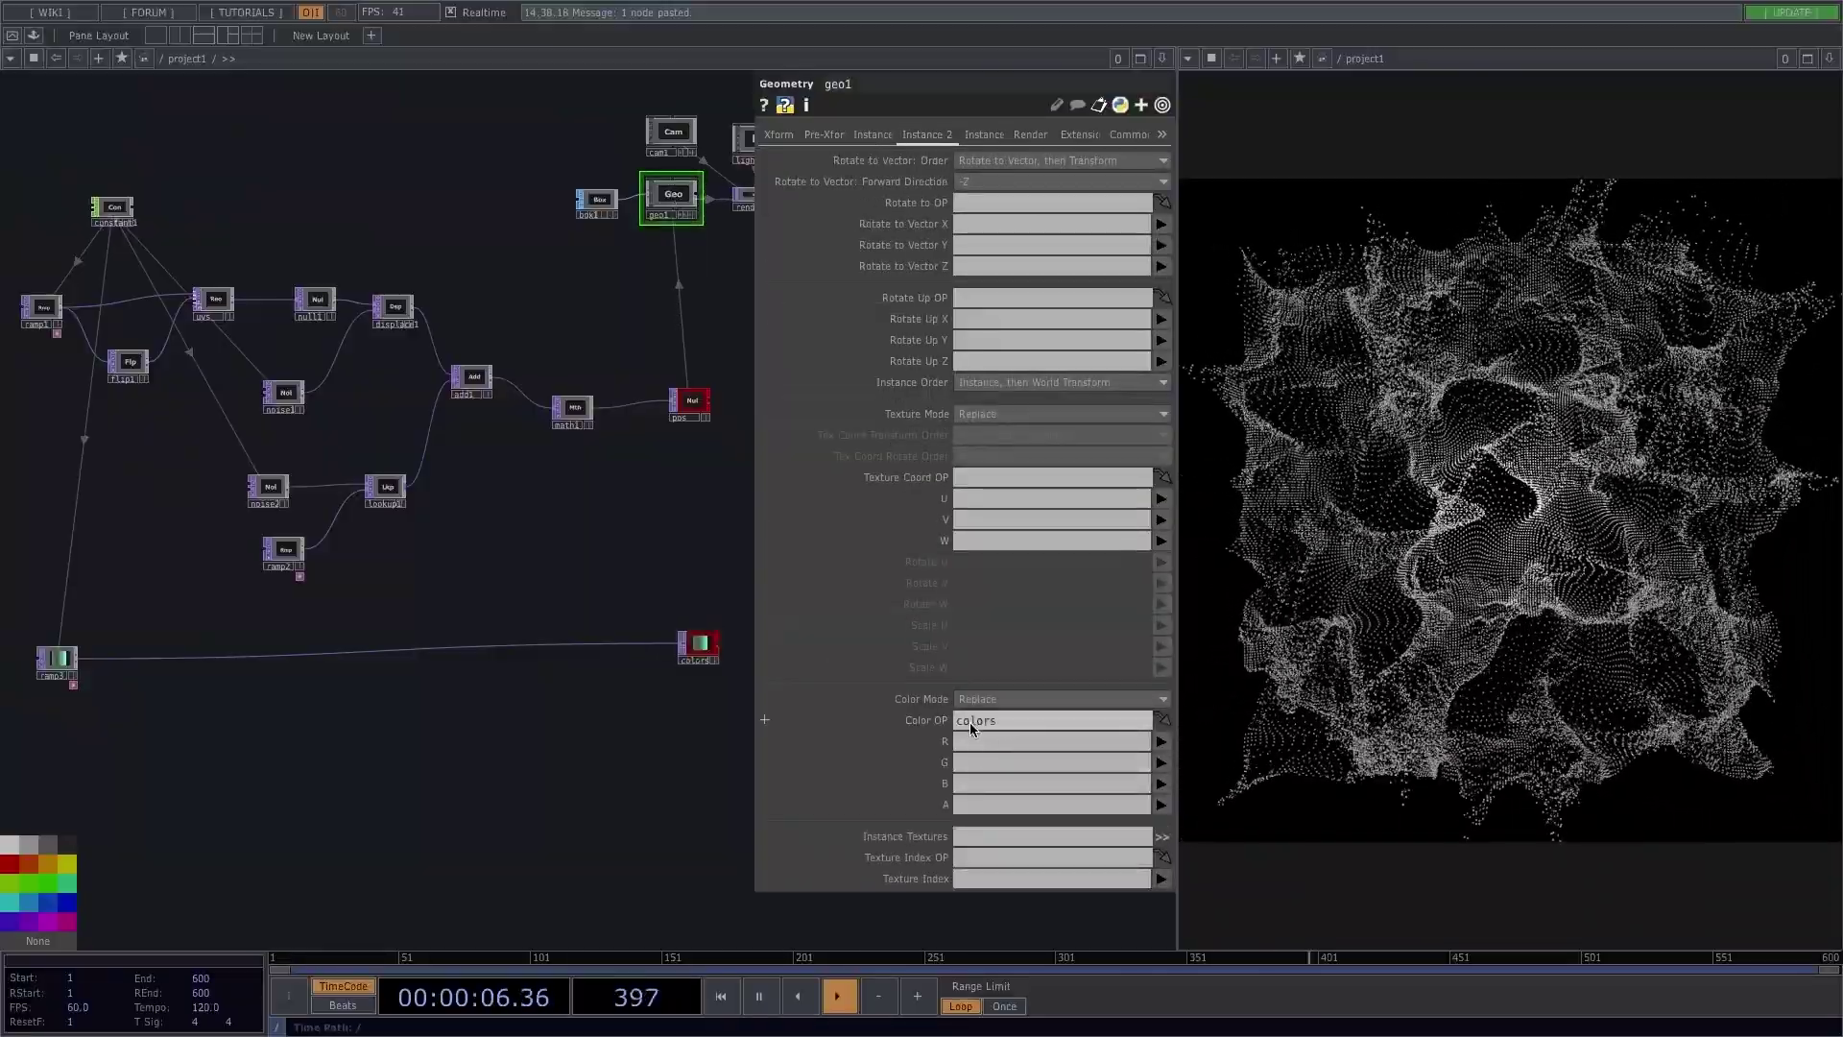
{"action": "left_click", "coordinate": [1161, 765]}
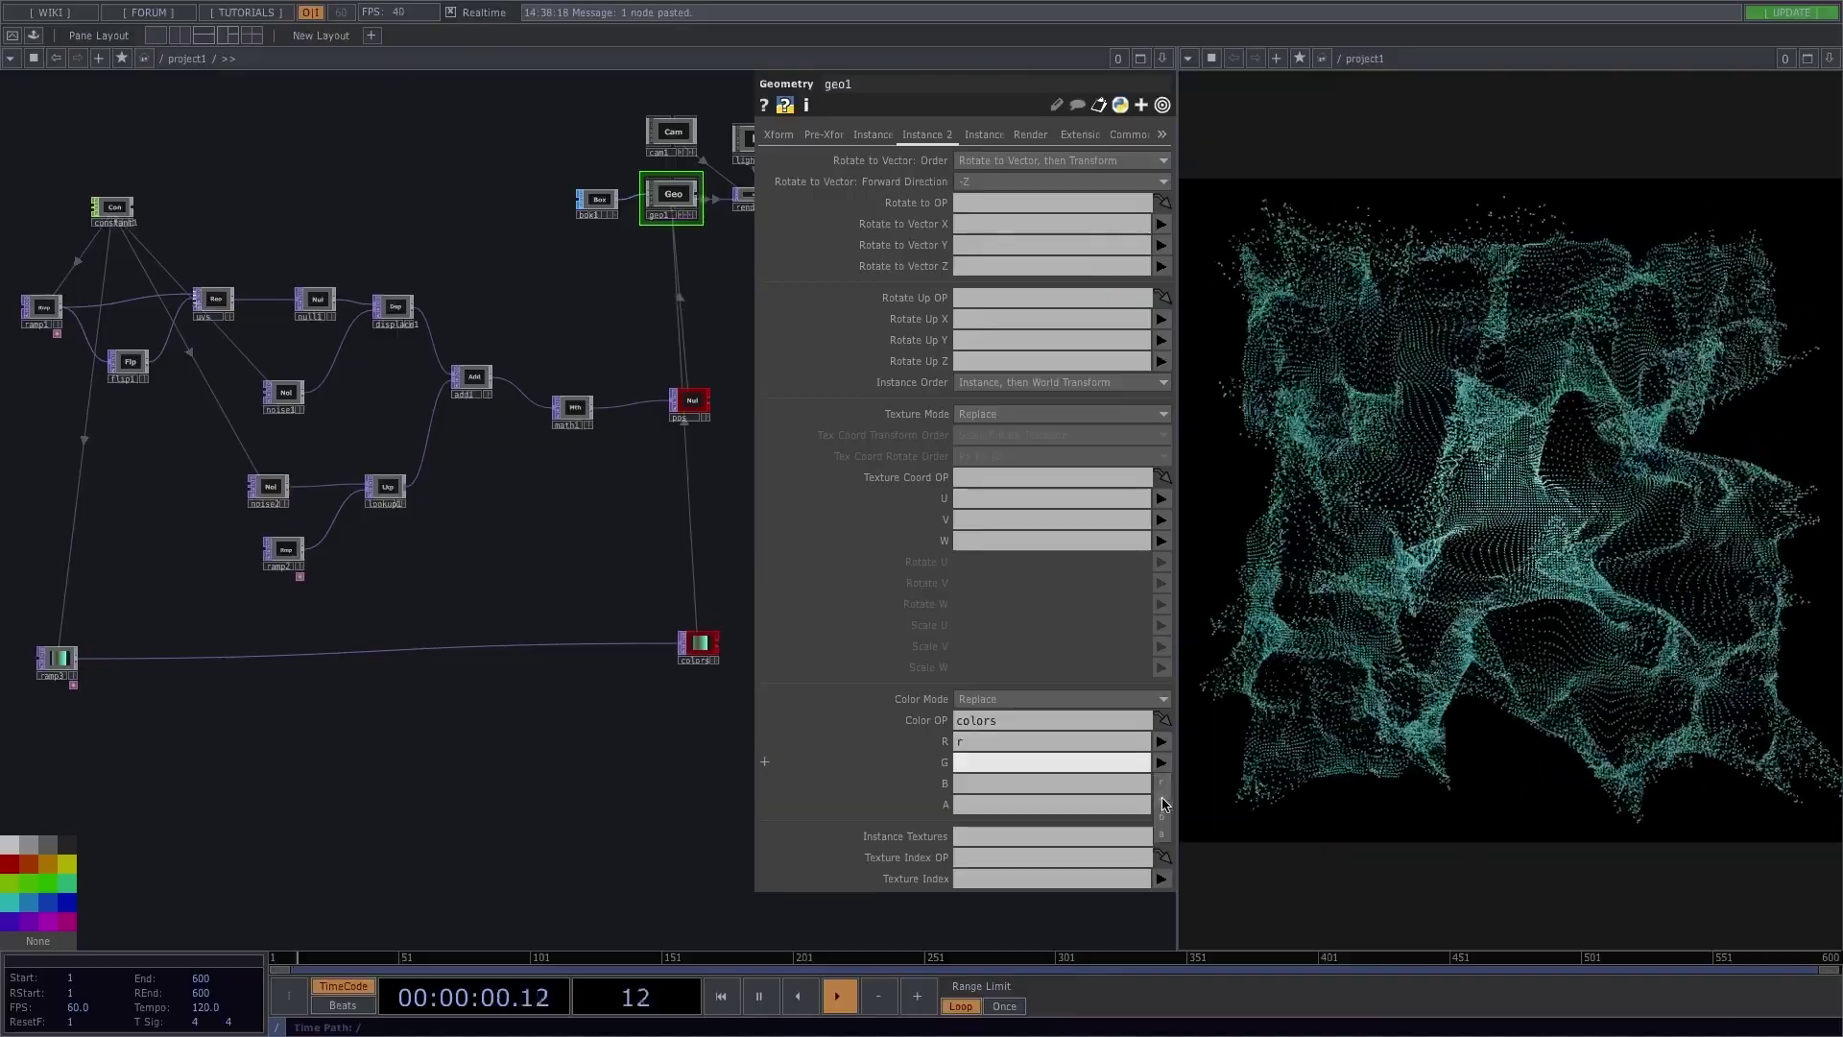
{"action": "left_click", "coordinate": [1161, 784]}
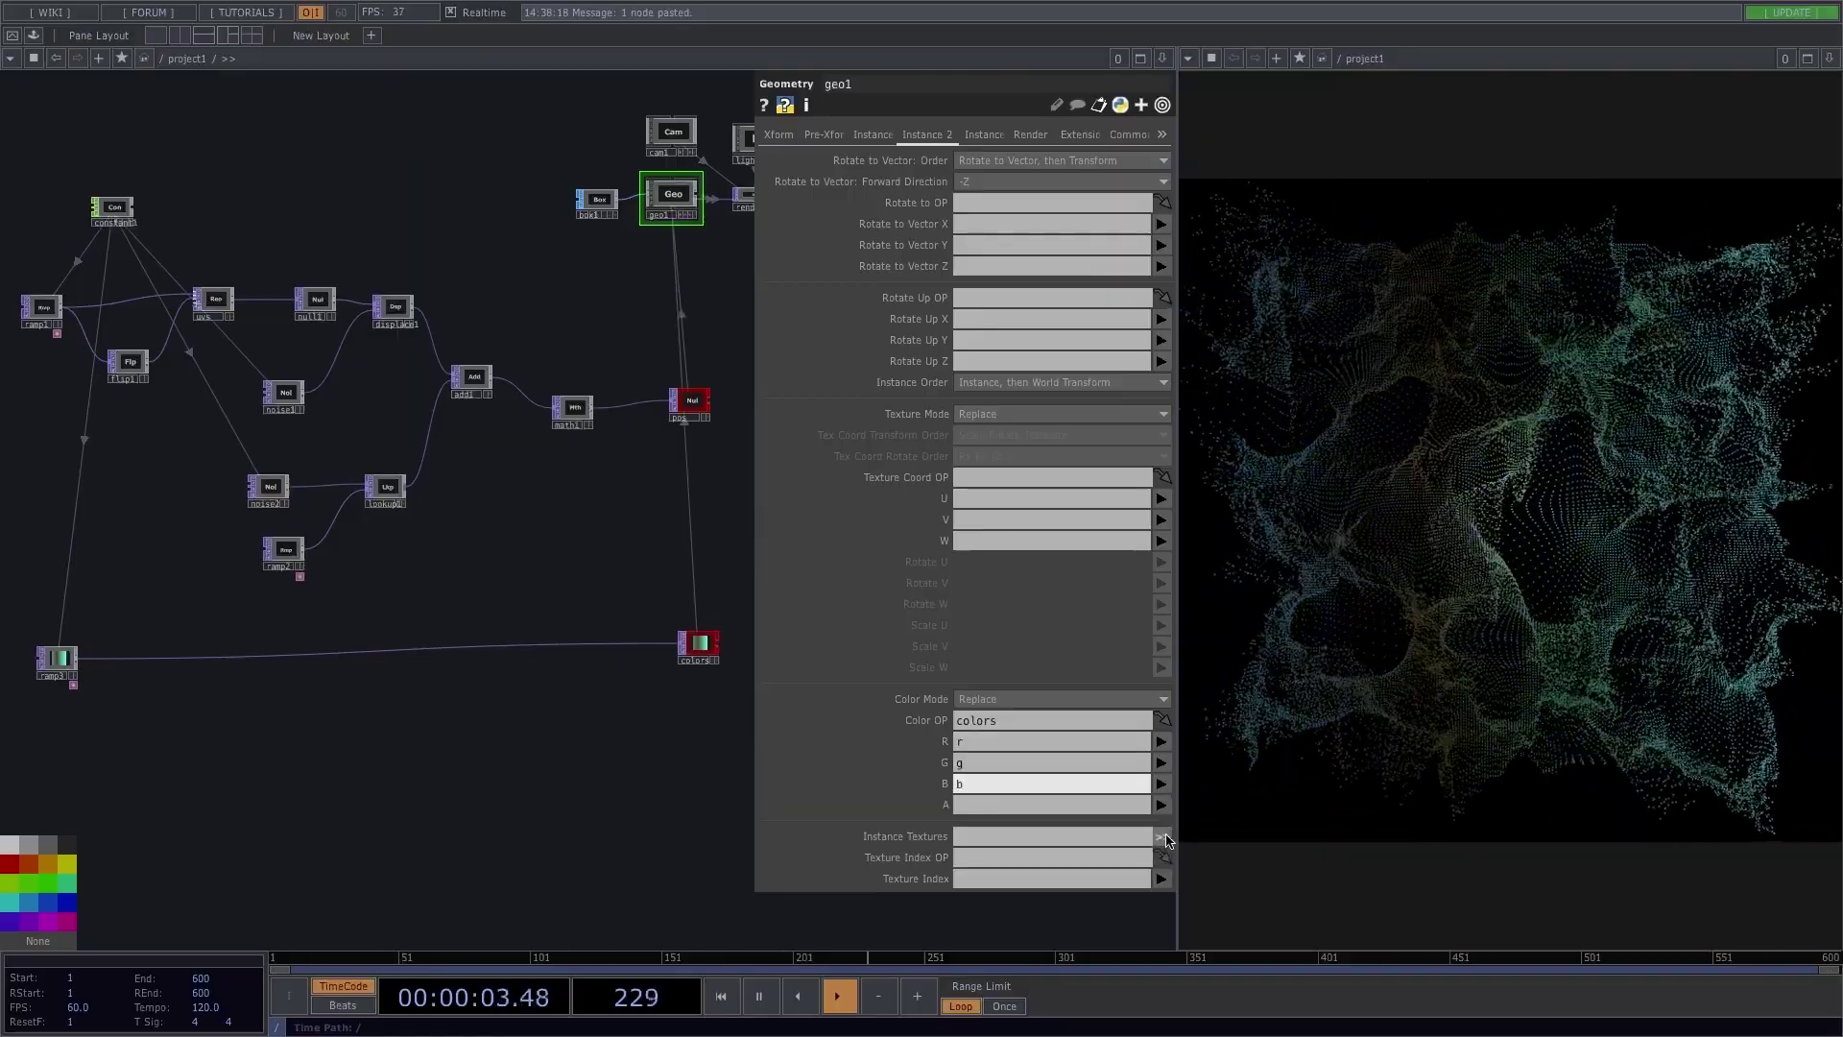
{"action": "left_click", "coordinate": [1163, 806]}
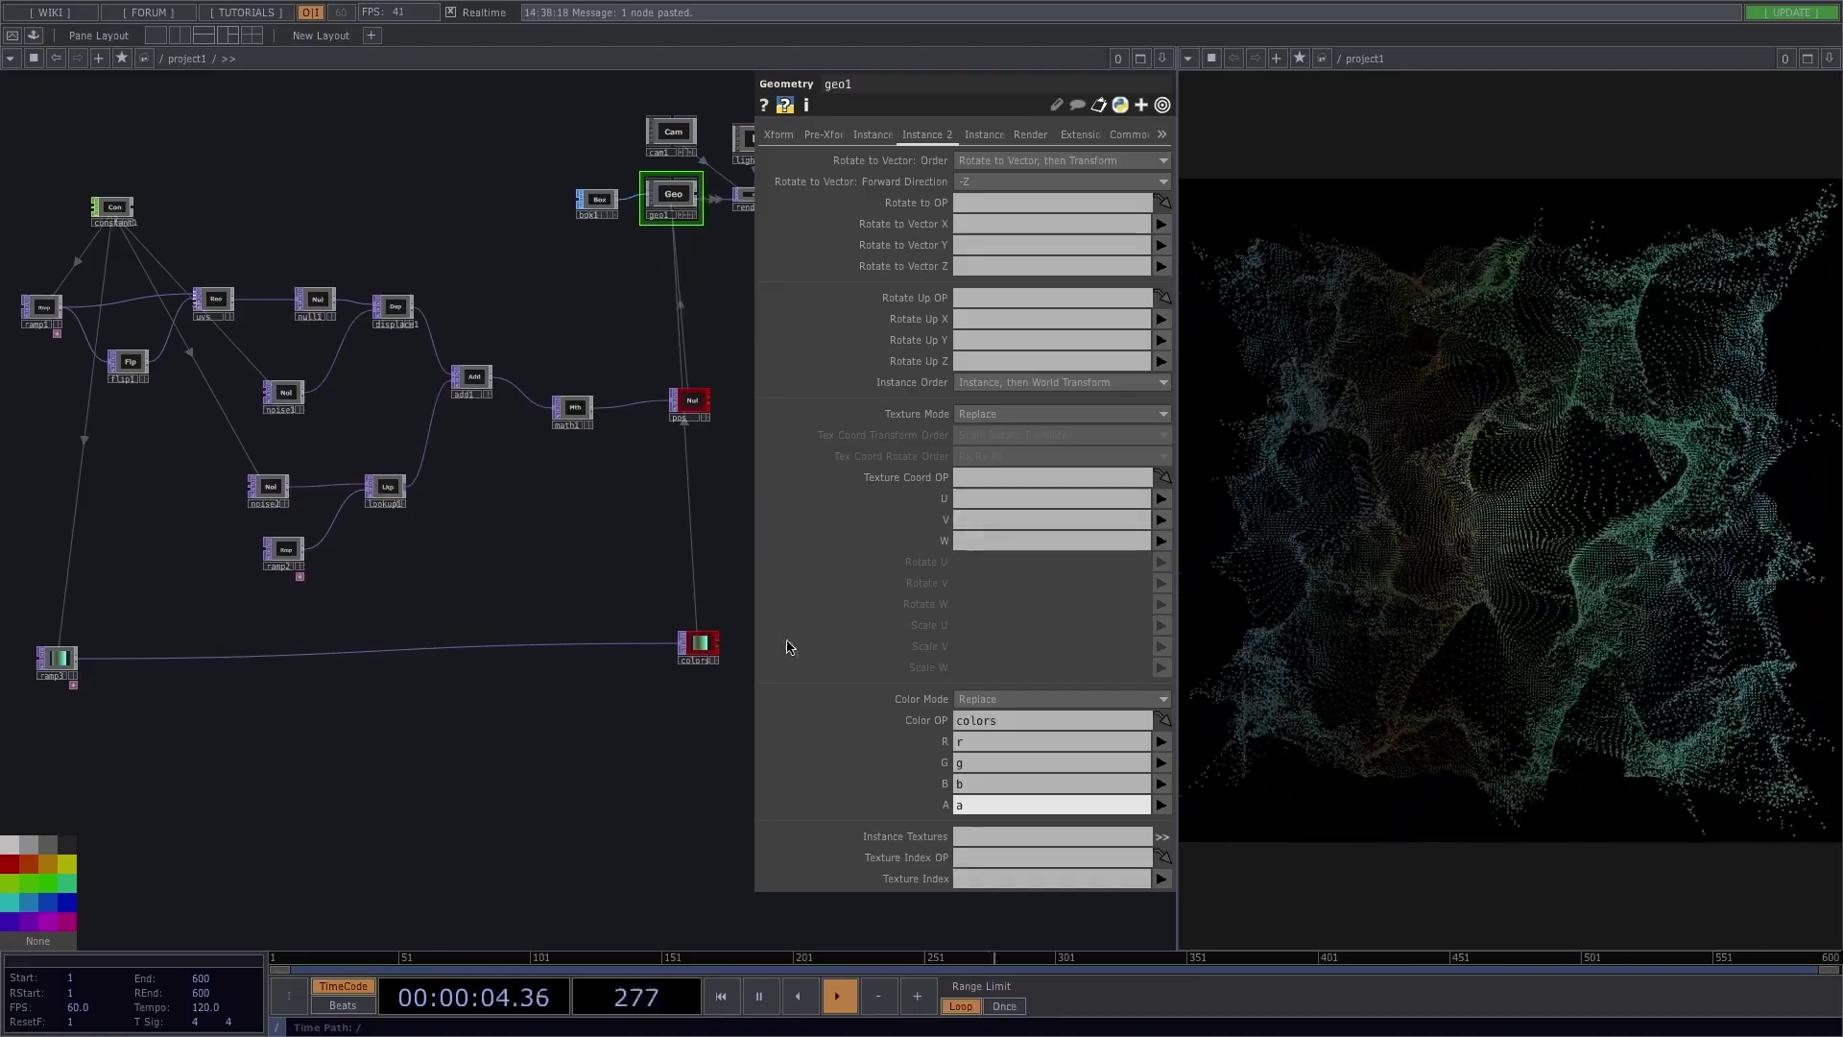
Step: Pan to ramp3 and select it
{"action": "left_click_drag", "start_coordinate": [276, 765], "coordinate": [407, 727]}
{"action": "scroll", "coordinate": [187, 624], "scroll_direction": "up", "scroll_amount": 6}
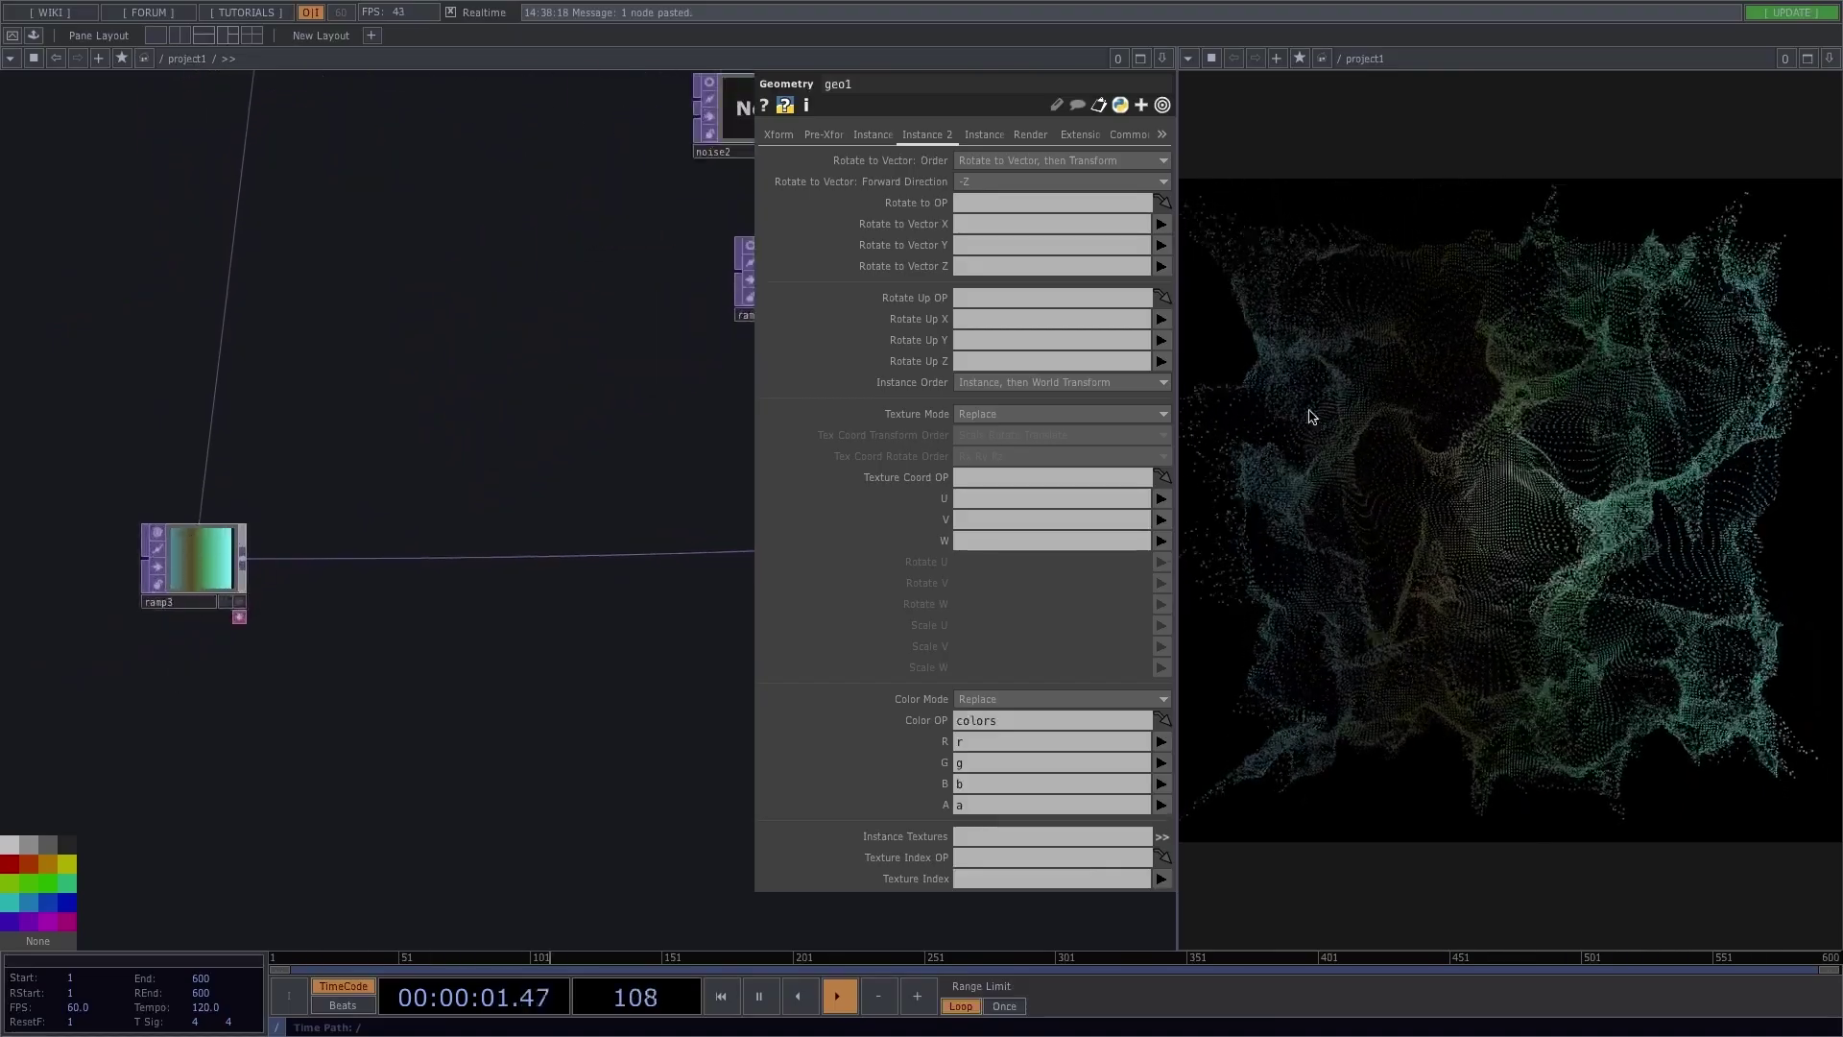
{"action": "left_click", "coordinate": [187, 573]}
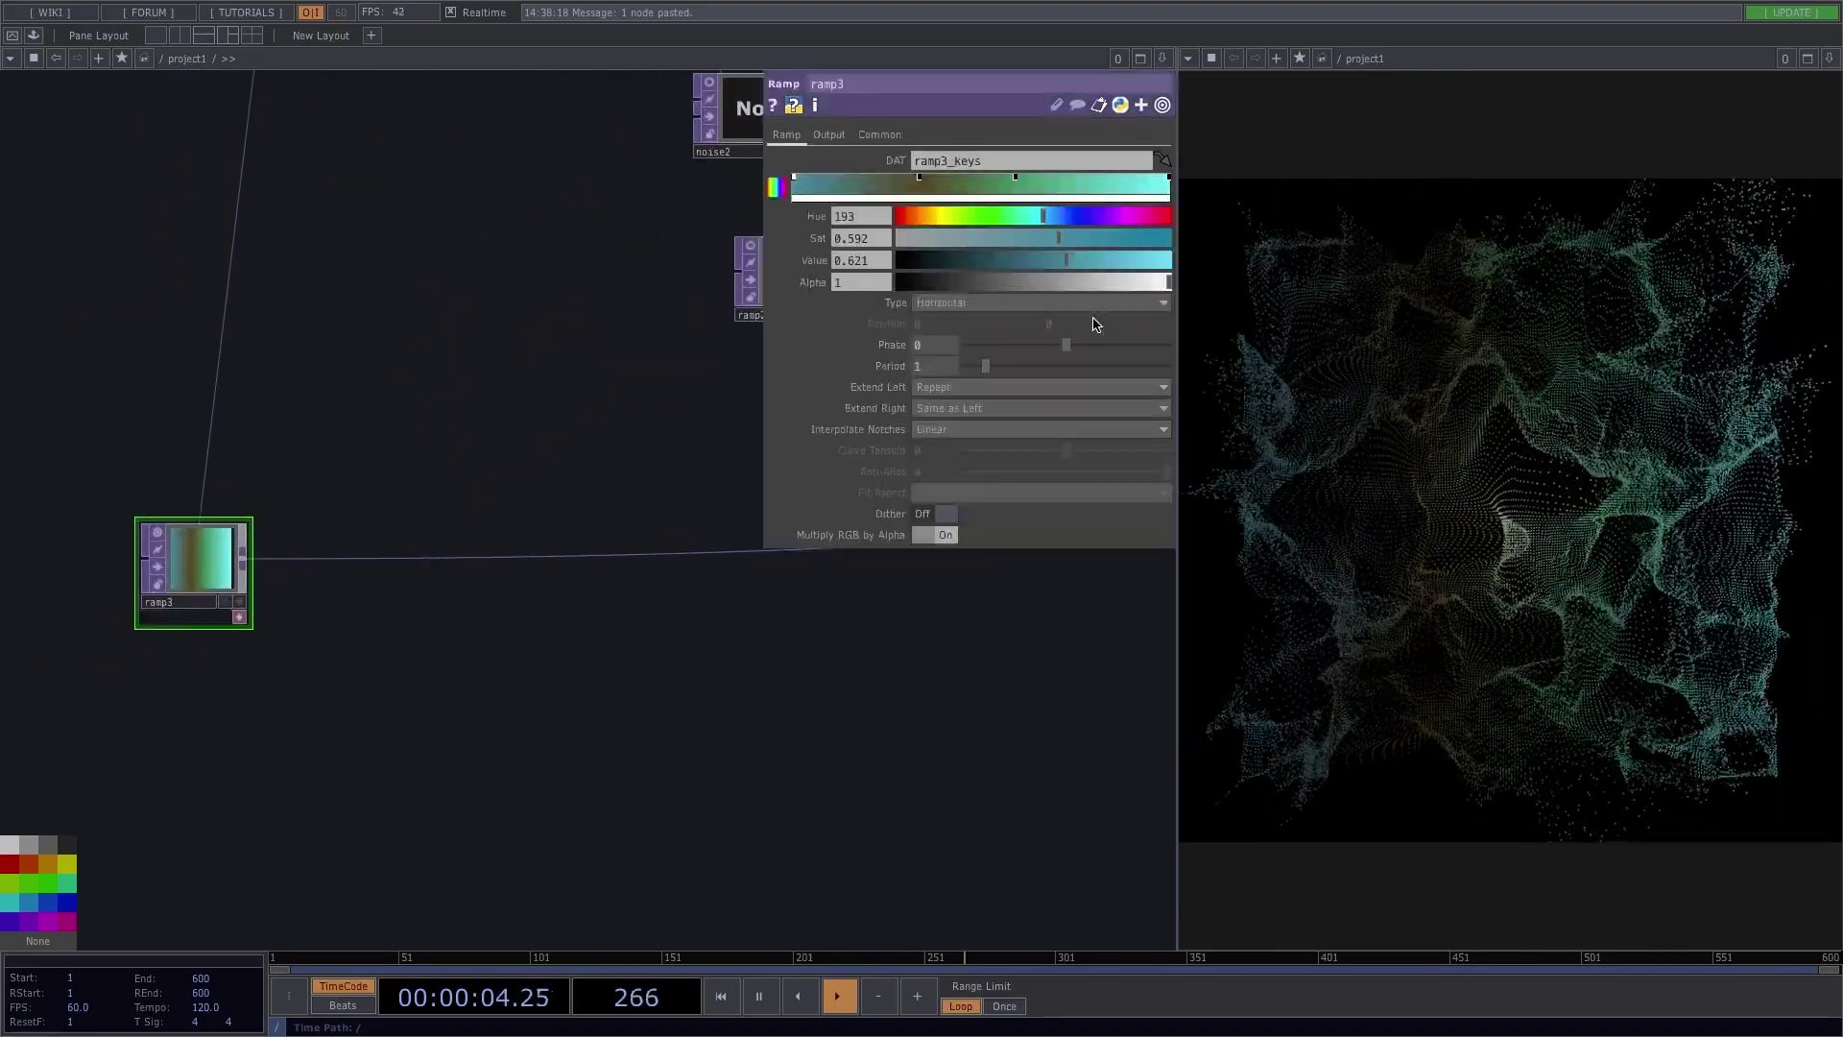
Step: Remove ramp3's dark key, make it Circular, and set Phase -0.362 and Period 0.76
{"action": "mouse_move", "coordinate": [1063, 347]}
{"action": "left_mouse_down"}
{"action": "mouse_move", "coordinate": [1103, 354]}
{"action": "mouse_move", "coordinate": [1049, 358]}
{"action": "mouse_move", "coordinate": [1070, 353]}
{"action": "left_mouse_up"}
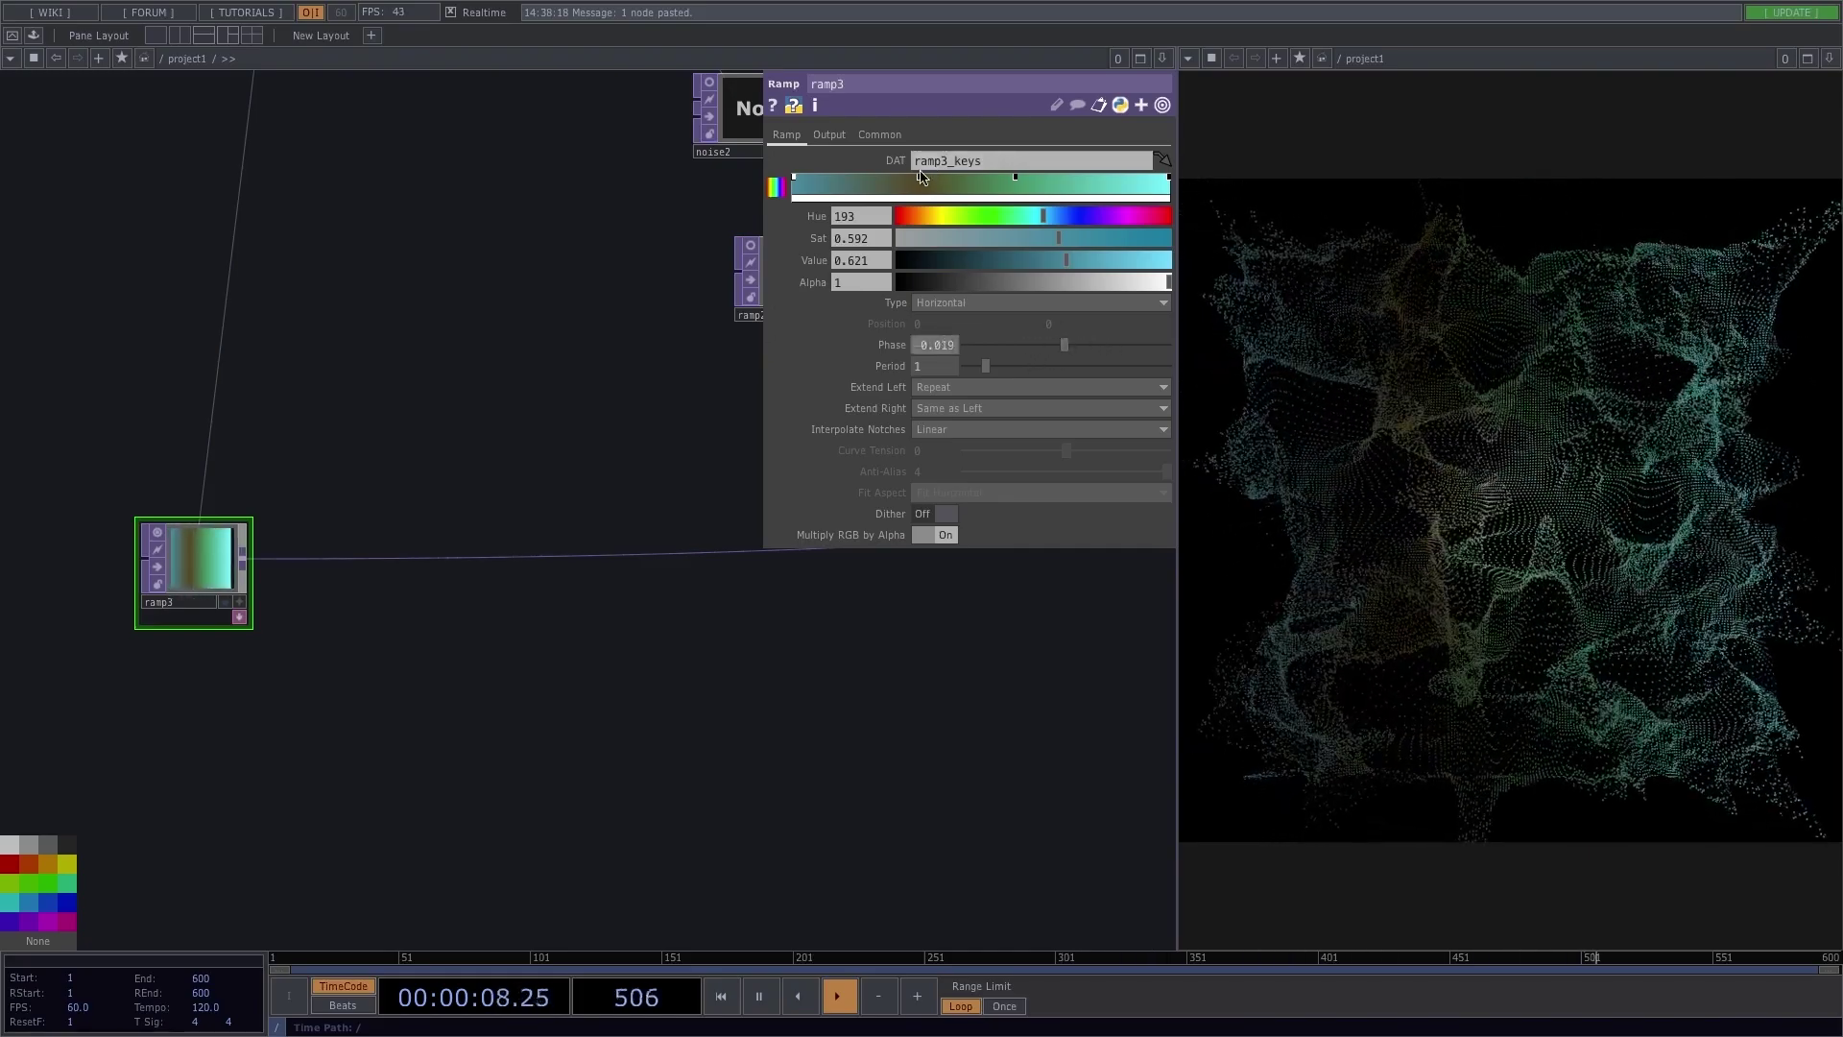
{"action": "left_click_drag", "start_coordinate": [918, 176], "coordinate": [922, 125]}
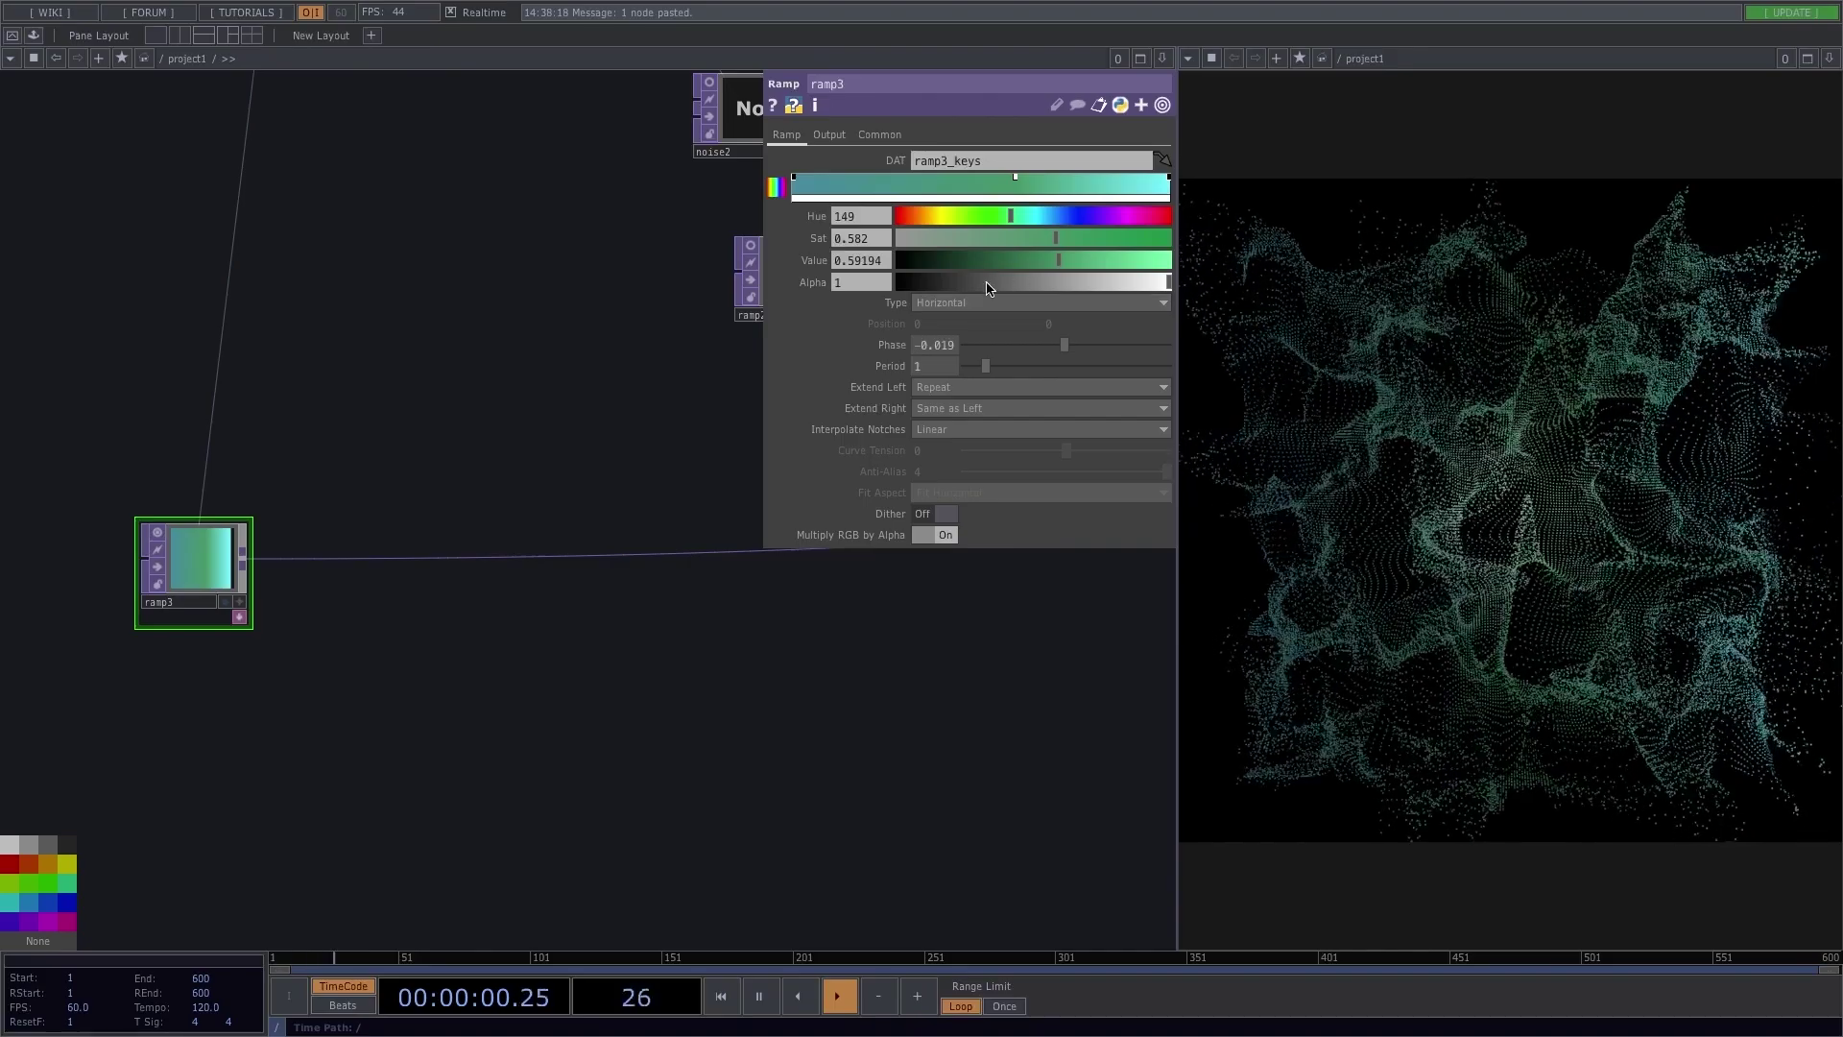
{"action": "left_click", "coordinate": [938, 303]}
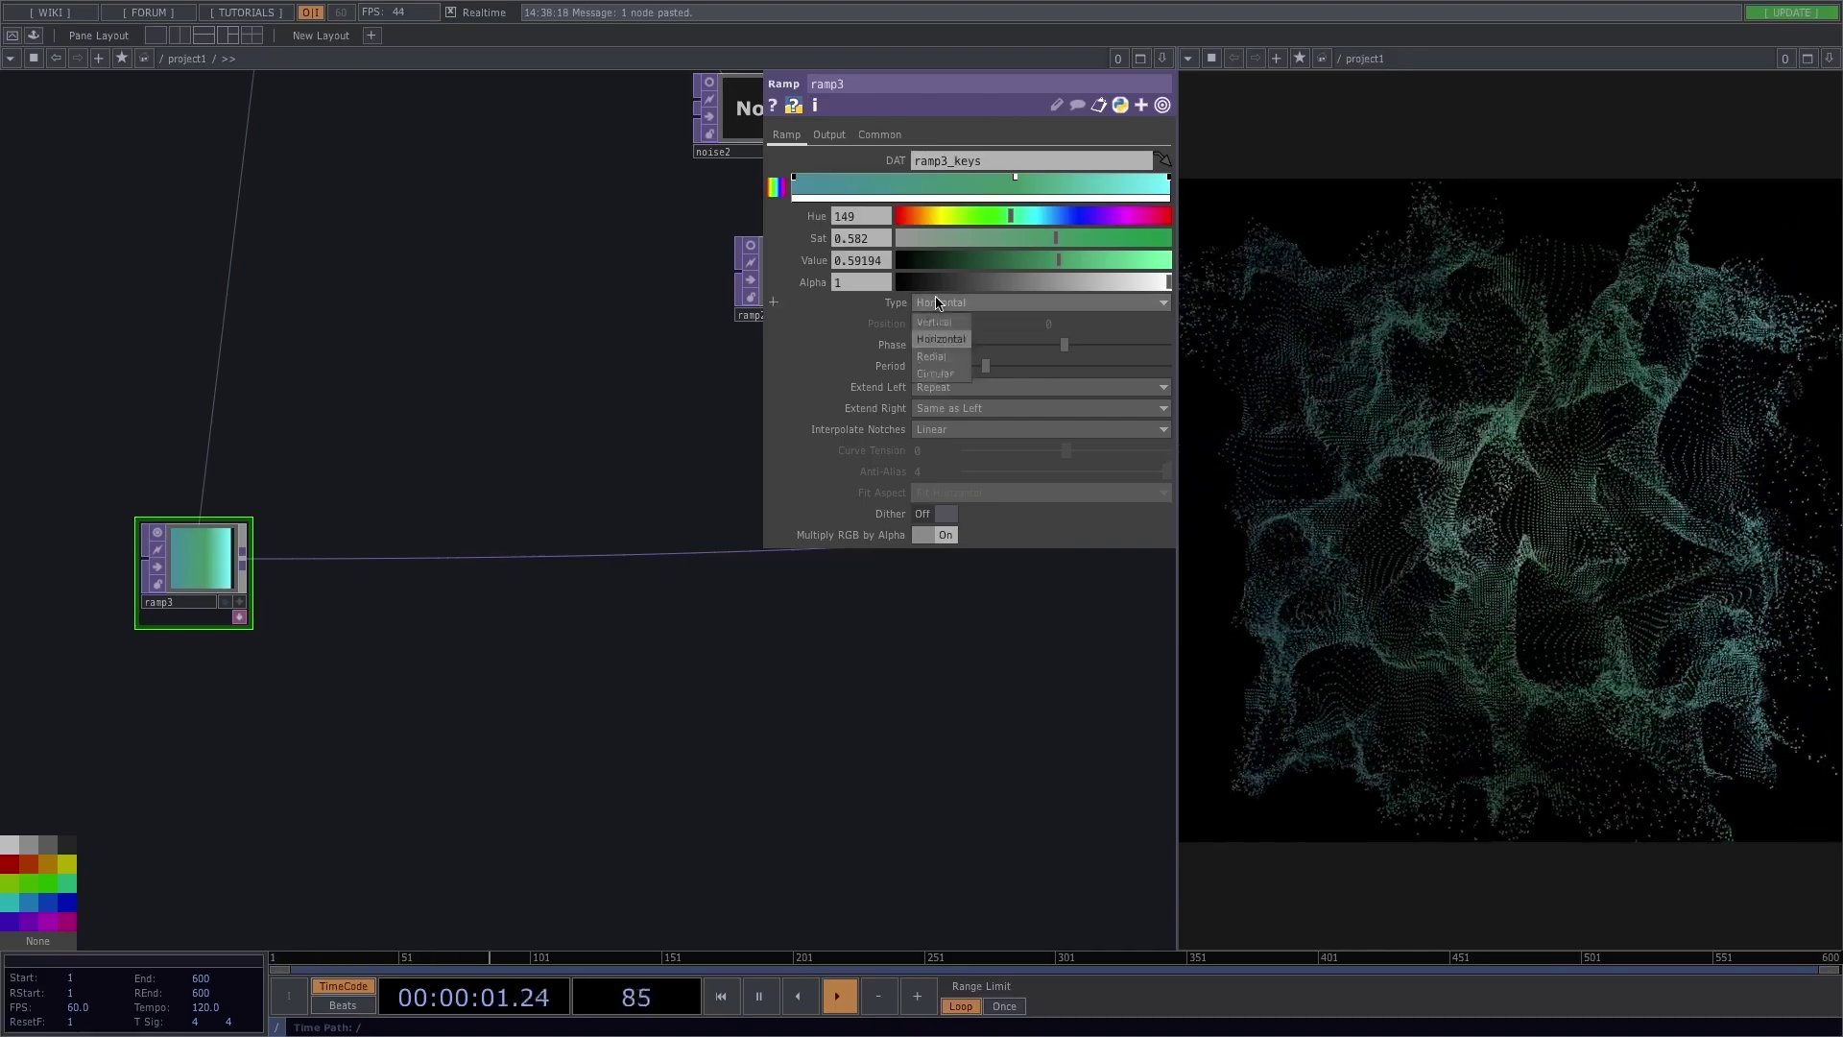
{"action": "left_click", "coordinate": [949, 374]}
{"action": "left_click_drag", "start_coordinate": [1069, 353], "coordinate": [984, 374]}
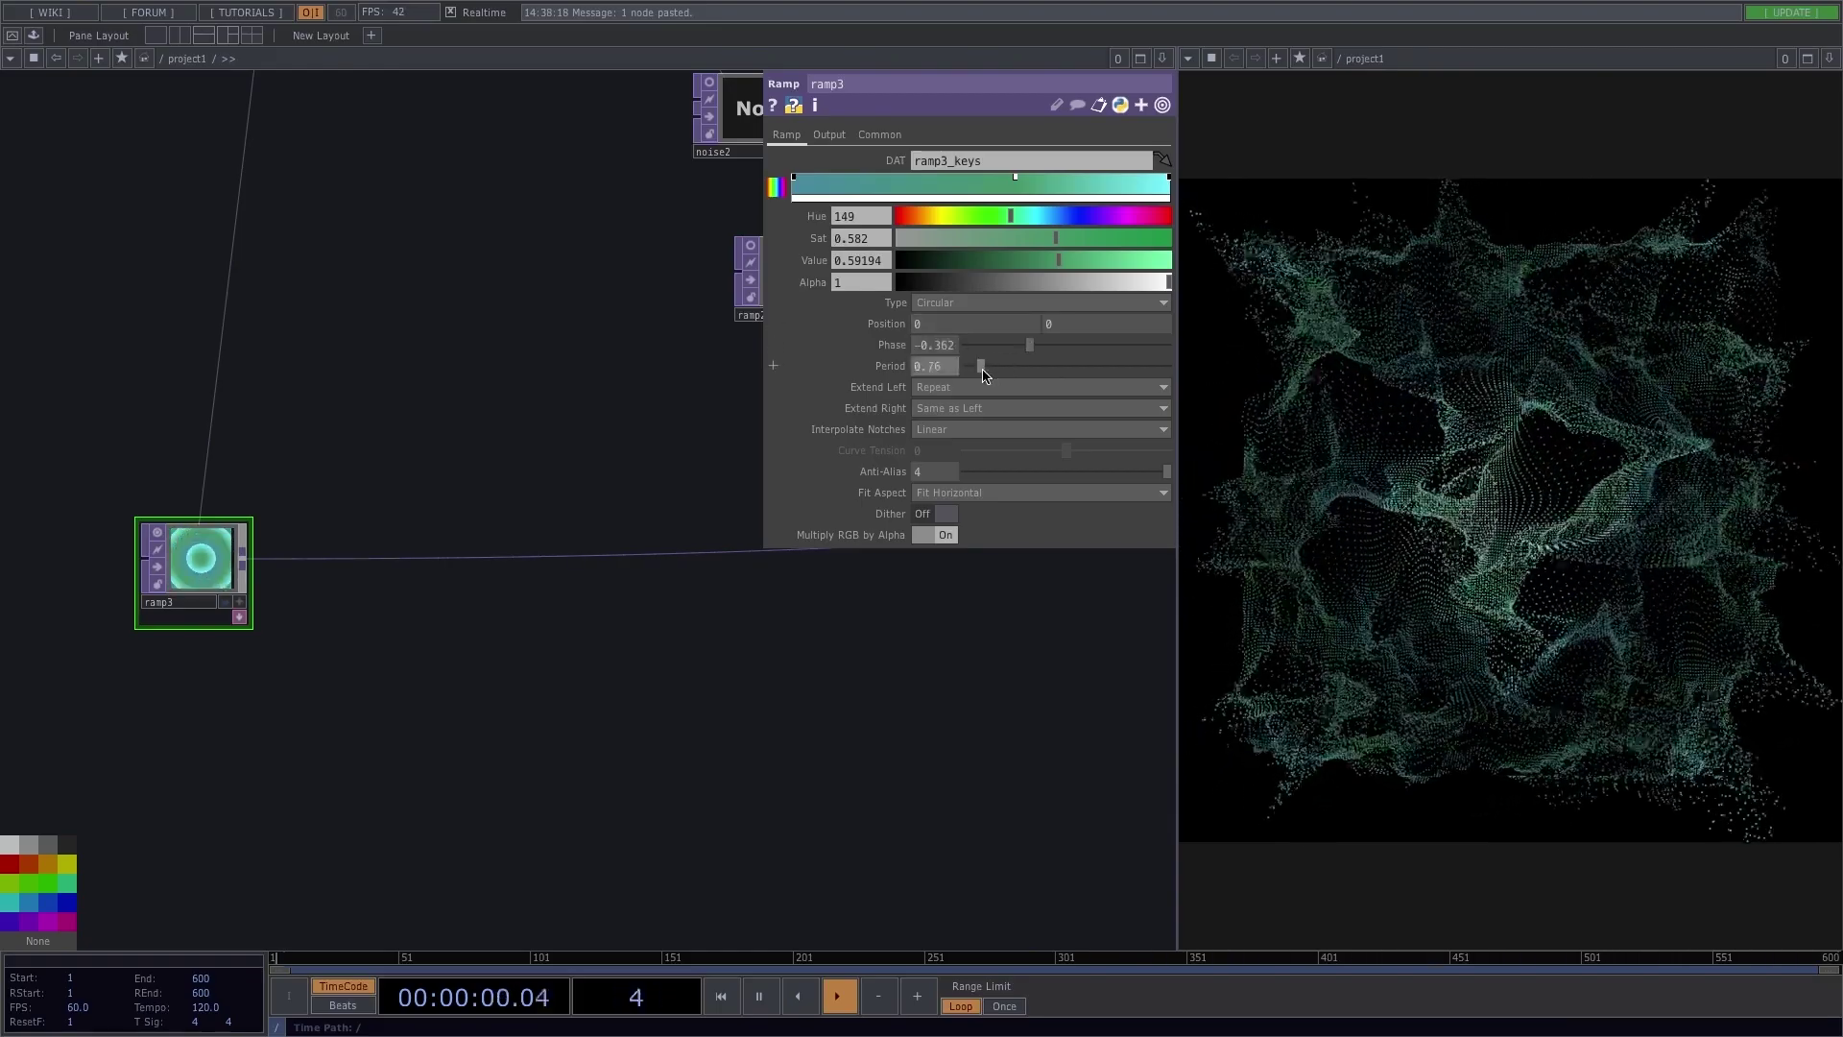
{"action": "right_click", "coordinate": [331, 556]}
Step: Insert a Blur TOP after ramp3 with Sample Step 5 and Filter Size 17
{"action": "left_click", "coordinate": [355, 538]}
{"action": "type", "text": "blu"}
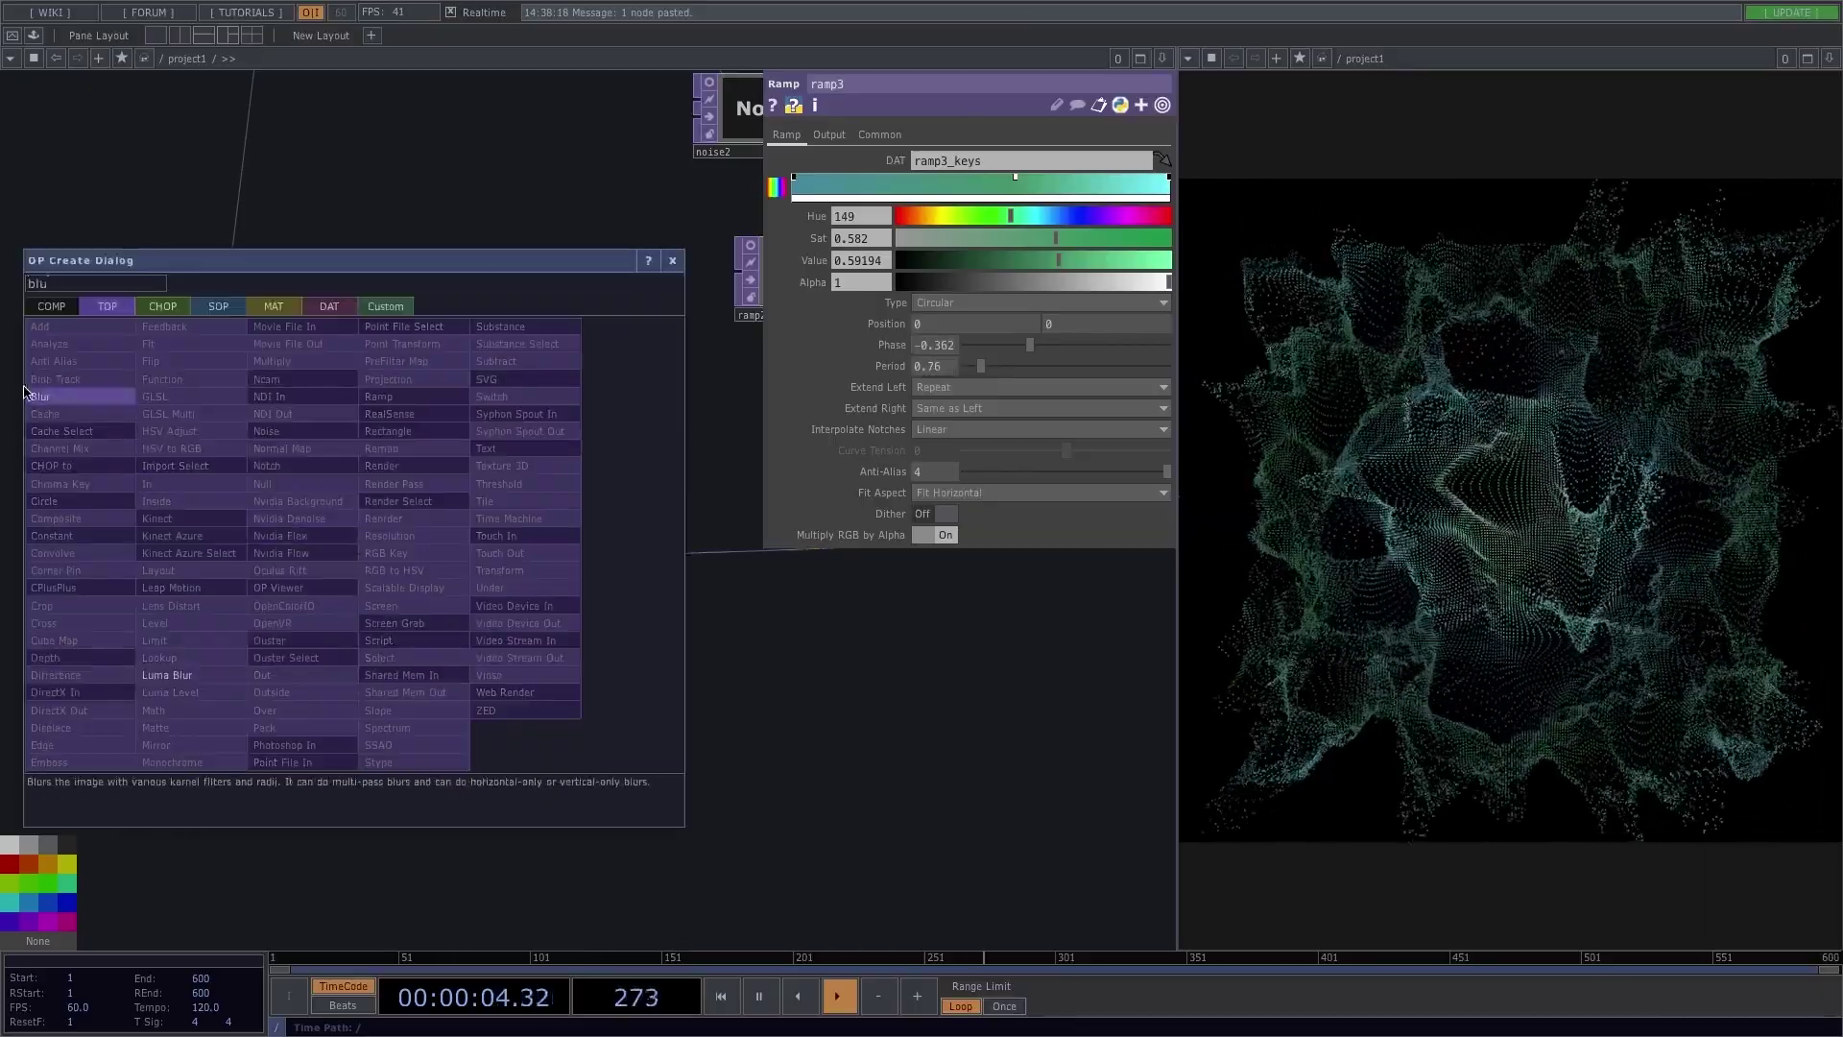
{"action": "left_click", "coordinate": [57, 396]}
{"action": "left_click", "coordinate": [480, 561]}
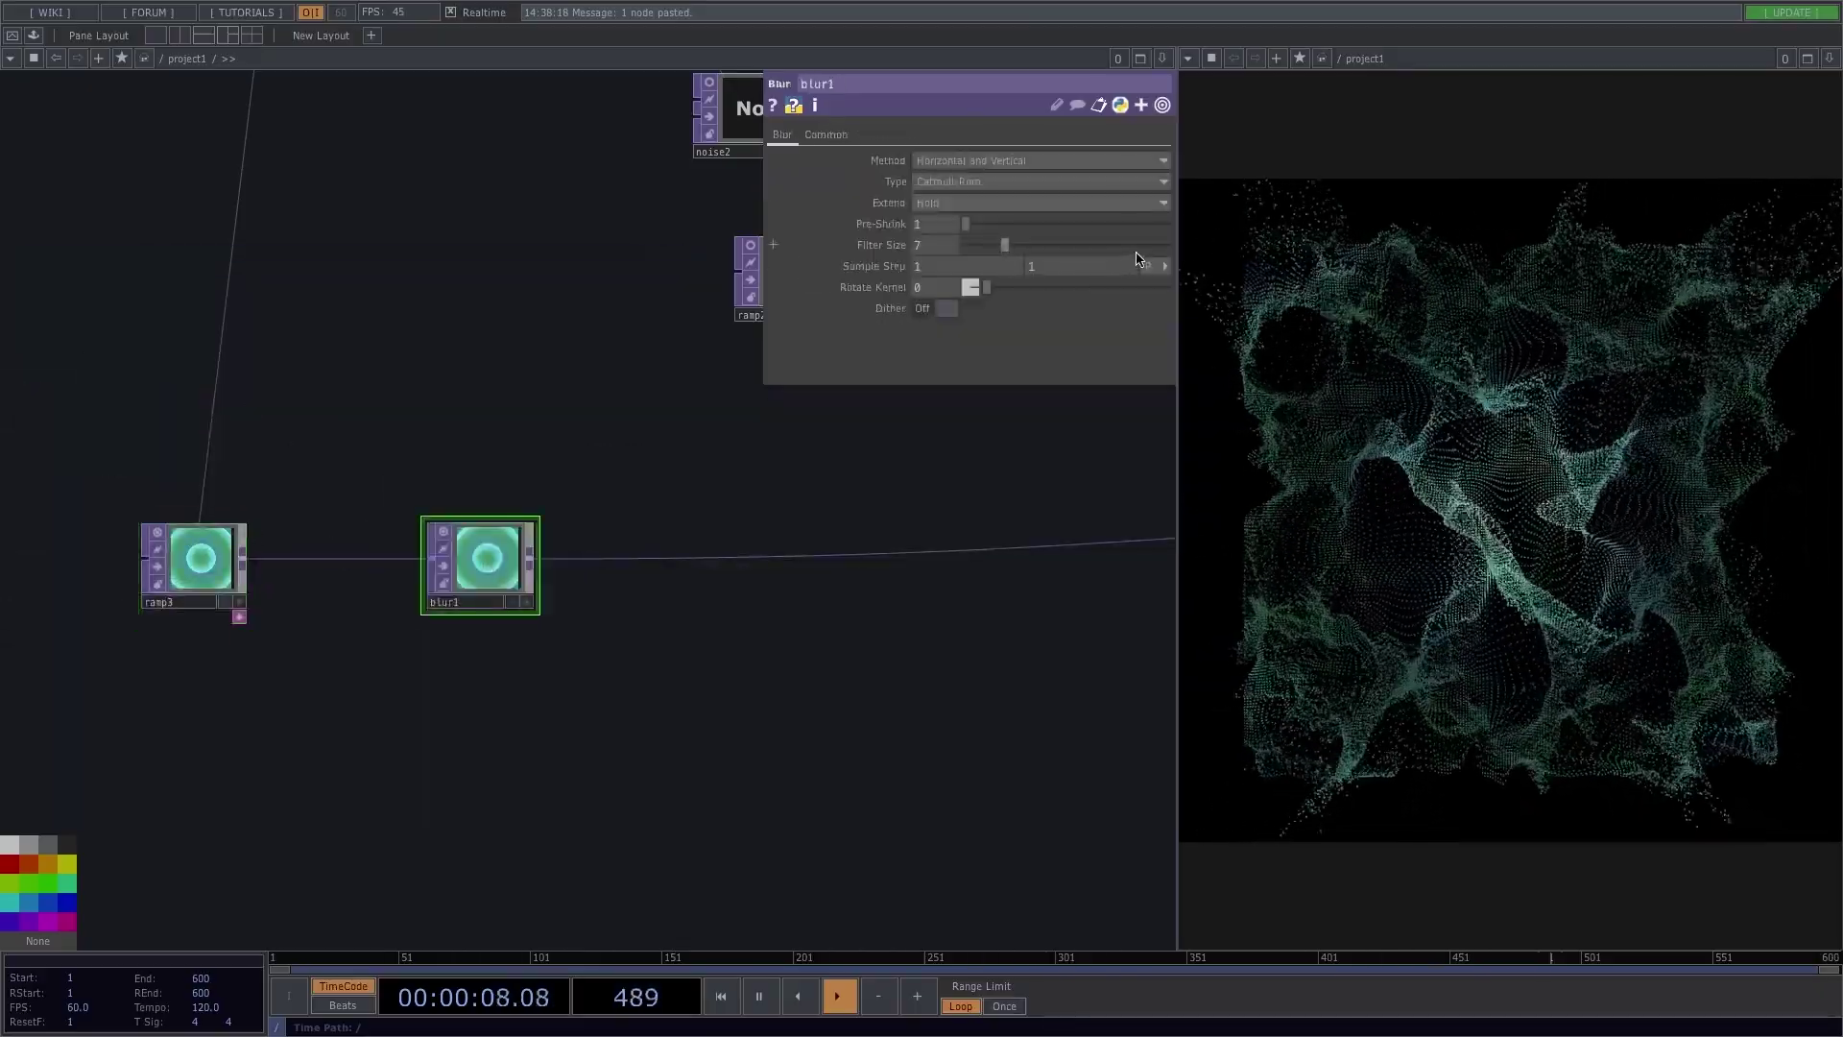
{"action": "middle_click_drag", "start_coordinate": [883, 274], "coordinate": [886, 272]}
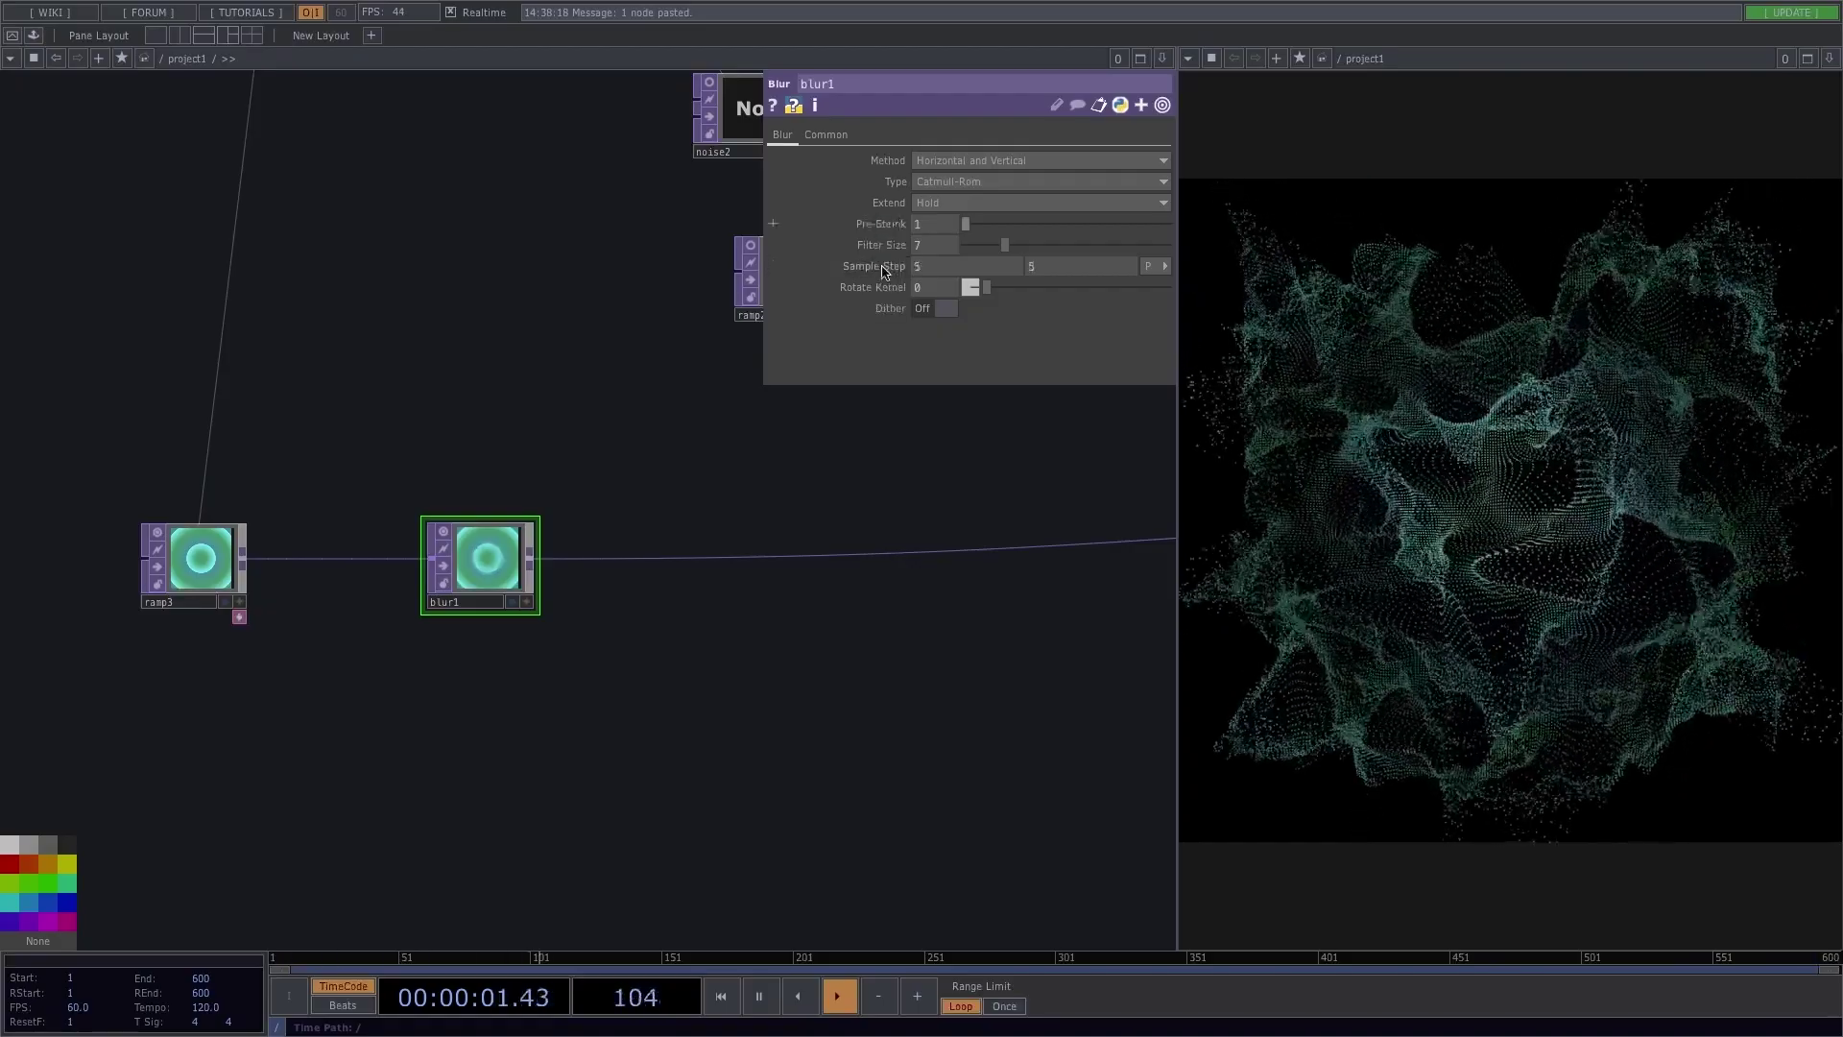
{"action": "left_click_drag", "start_coordinate": [1005, 249], "coordinate": [1069, 247]}
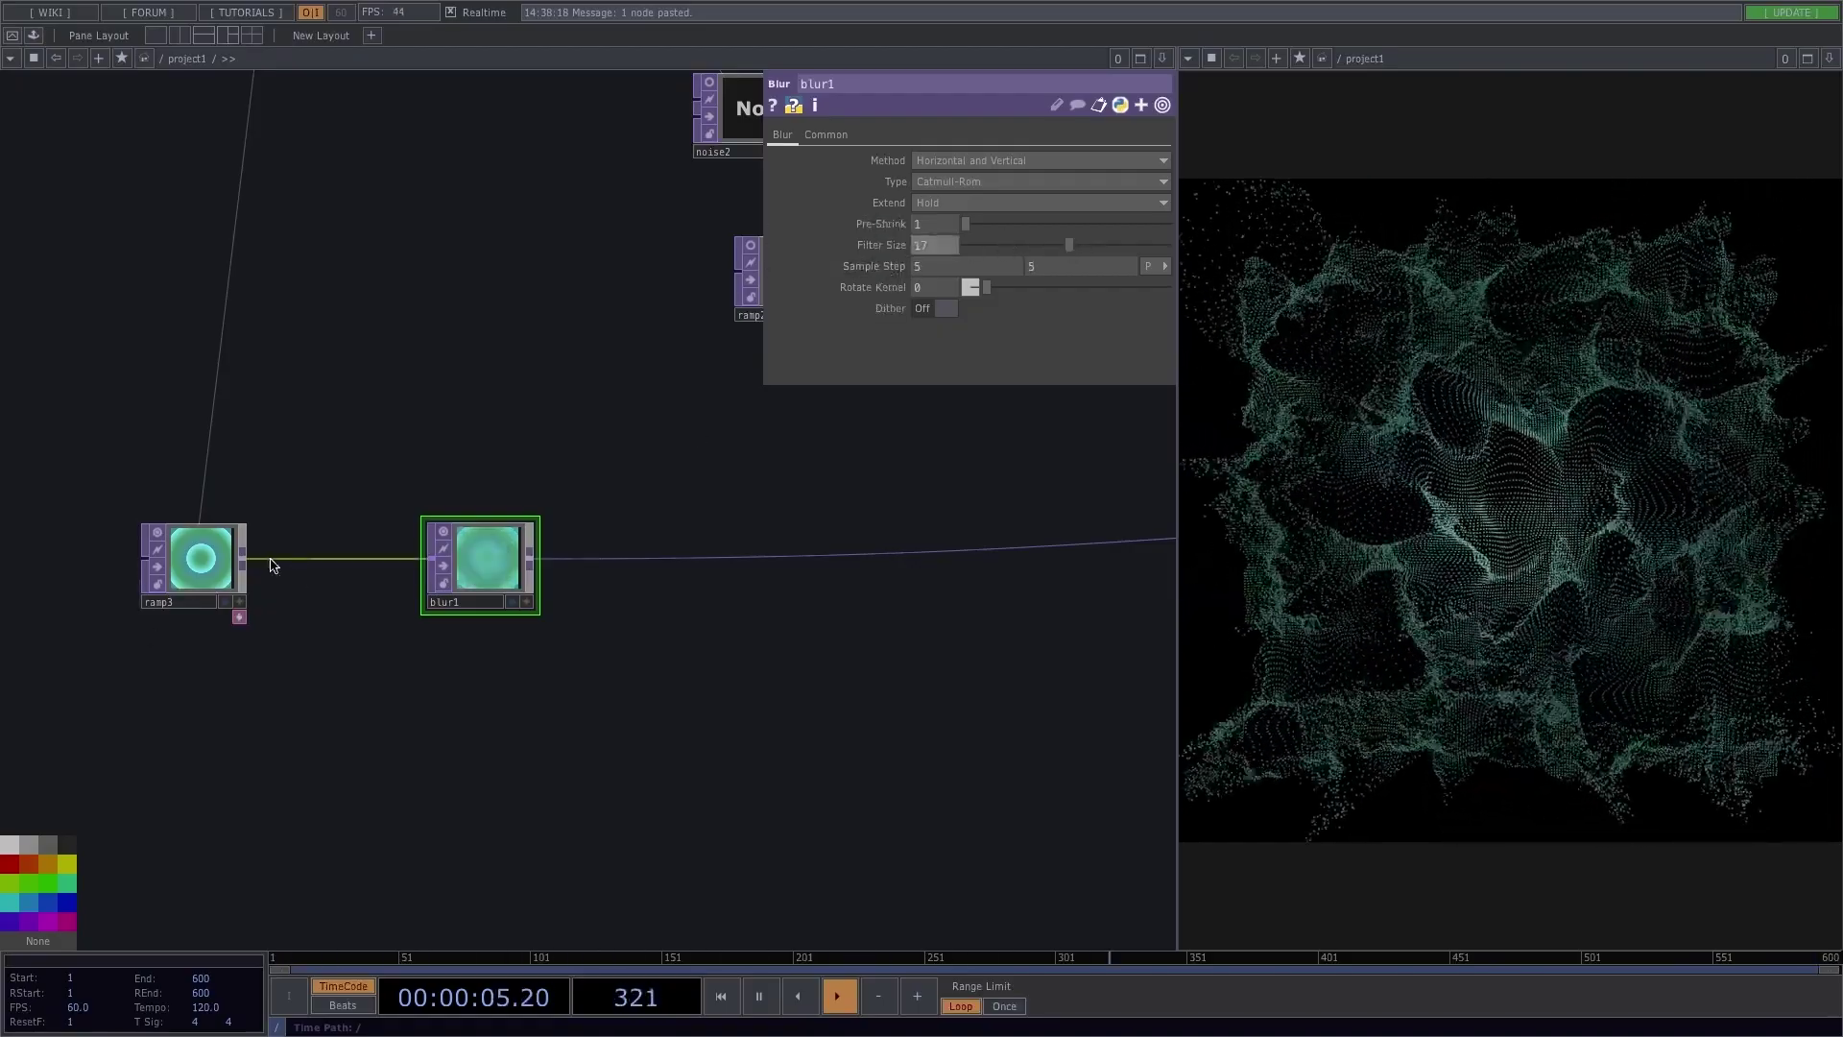
Step: Shift ramp3's phase and add a saturated purple colour key
{"action": "left_click", "coordinate": [195, 557]}
{"action": "mouse_move", "coordinate": [1030, 351]}
{"action": "left_mouse_down"}
{"action": "mouse_move", "coordinate": [1123, 346]}
{"action": "mouse_move", "coordinate": [1003, 349]}
{"action": "left_mouse_up"}
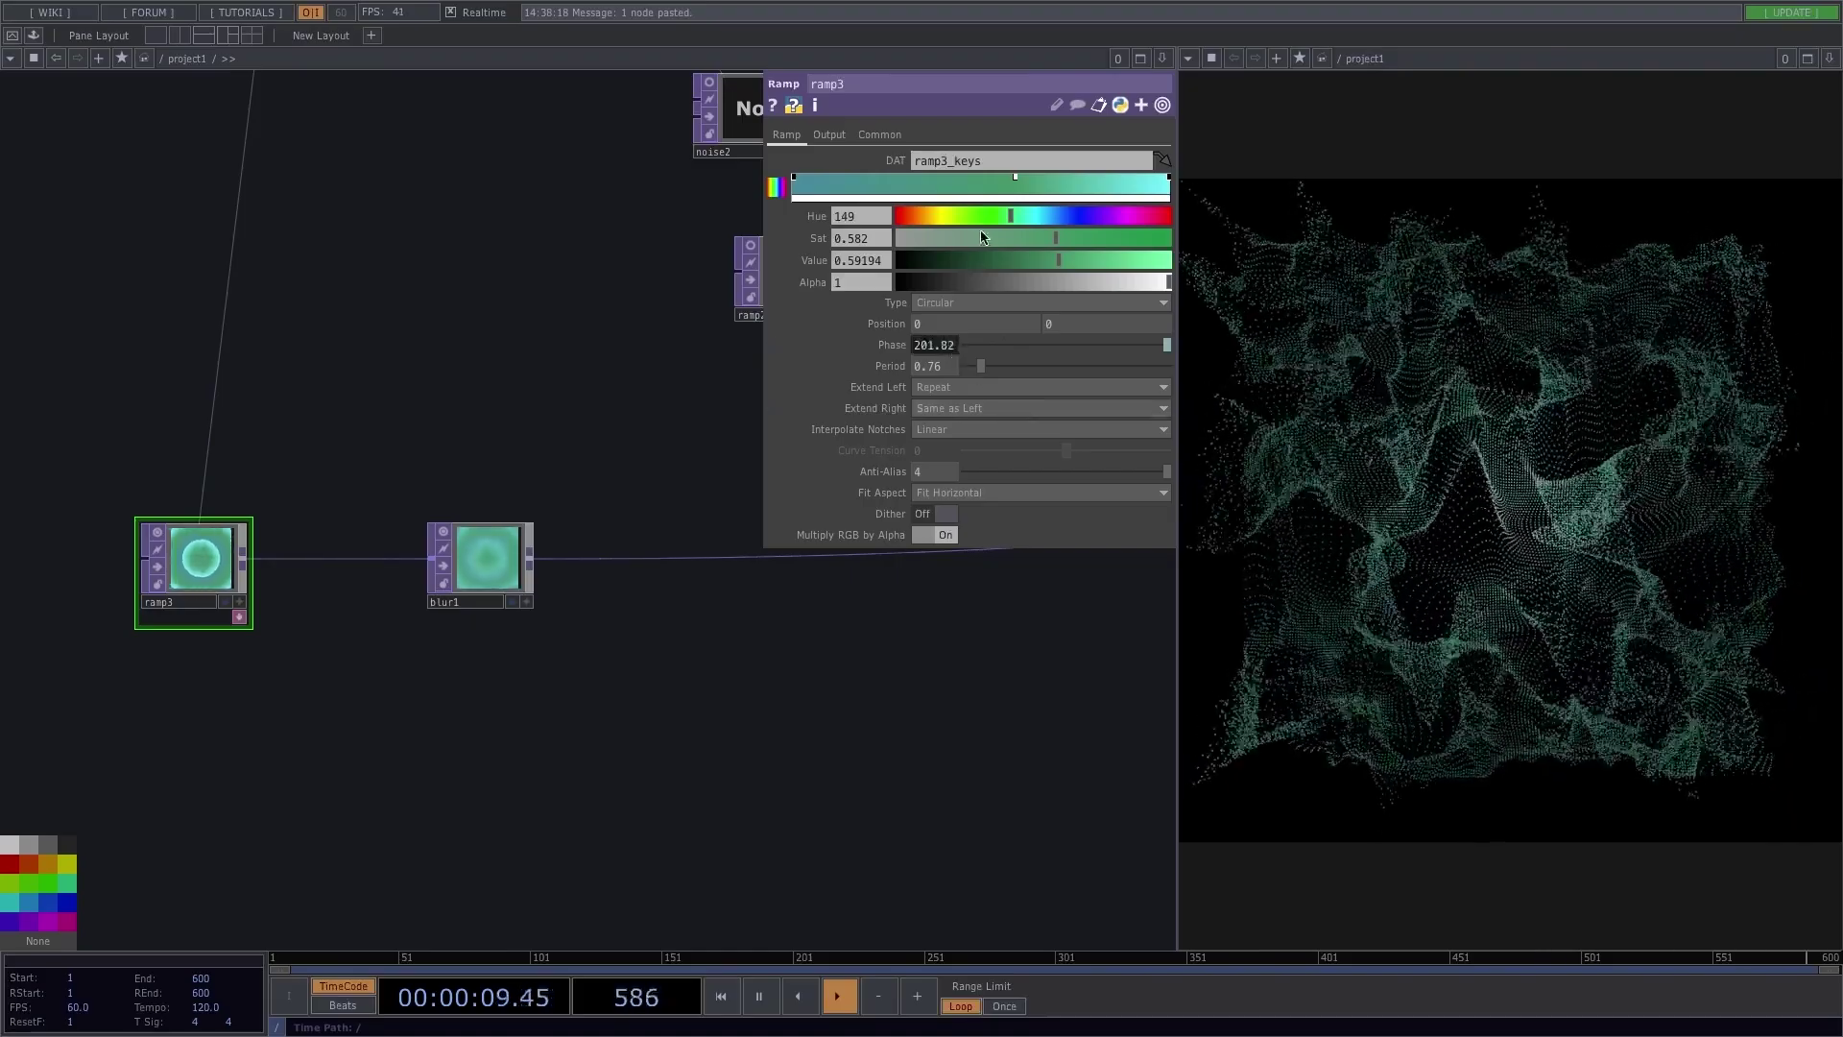
{"action": "left_click", "coordinate": [922, 185]}
{"action": "left_click", "coordinate": [1126, 216]}
{"action": "left_click", "coordinate": [1117, 238]}
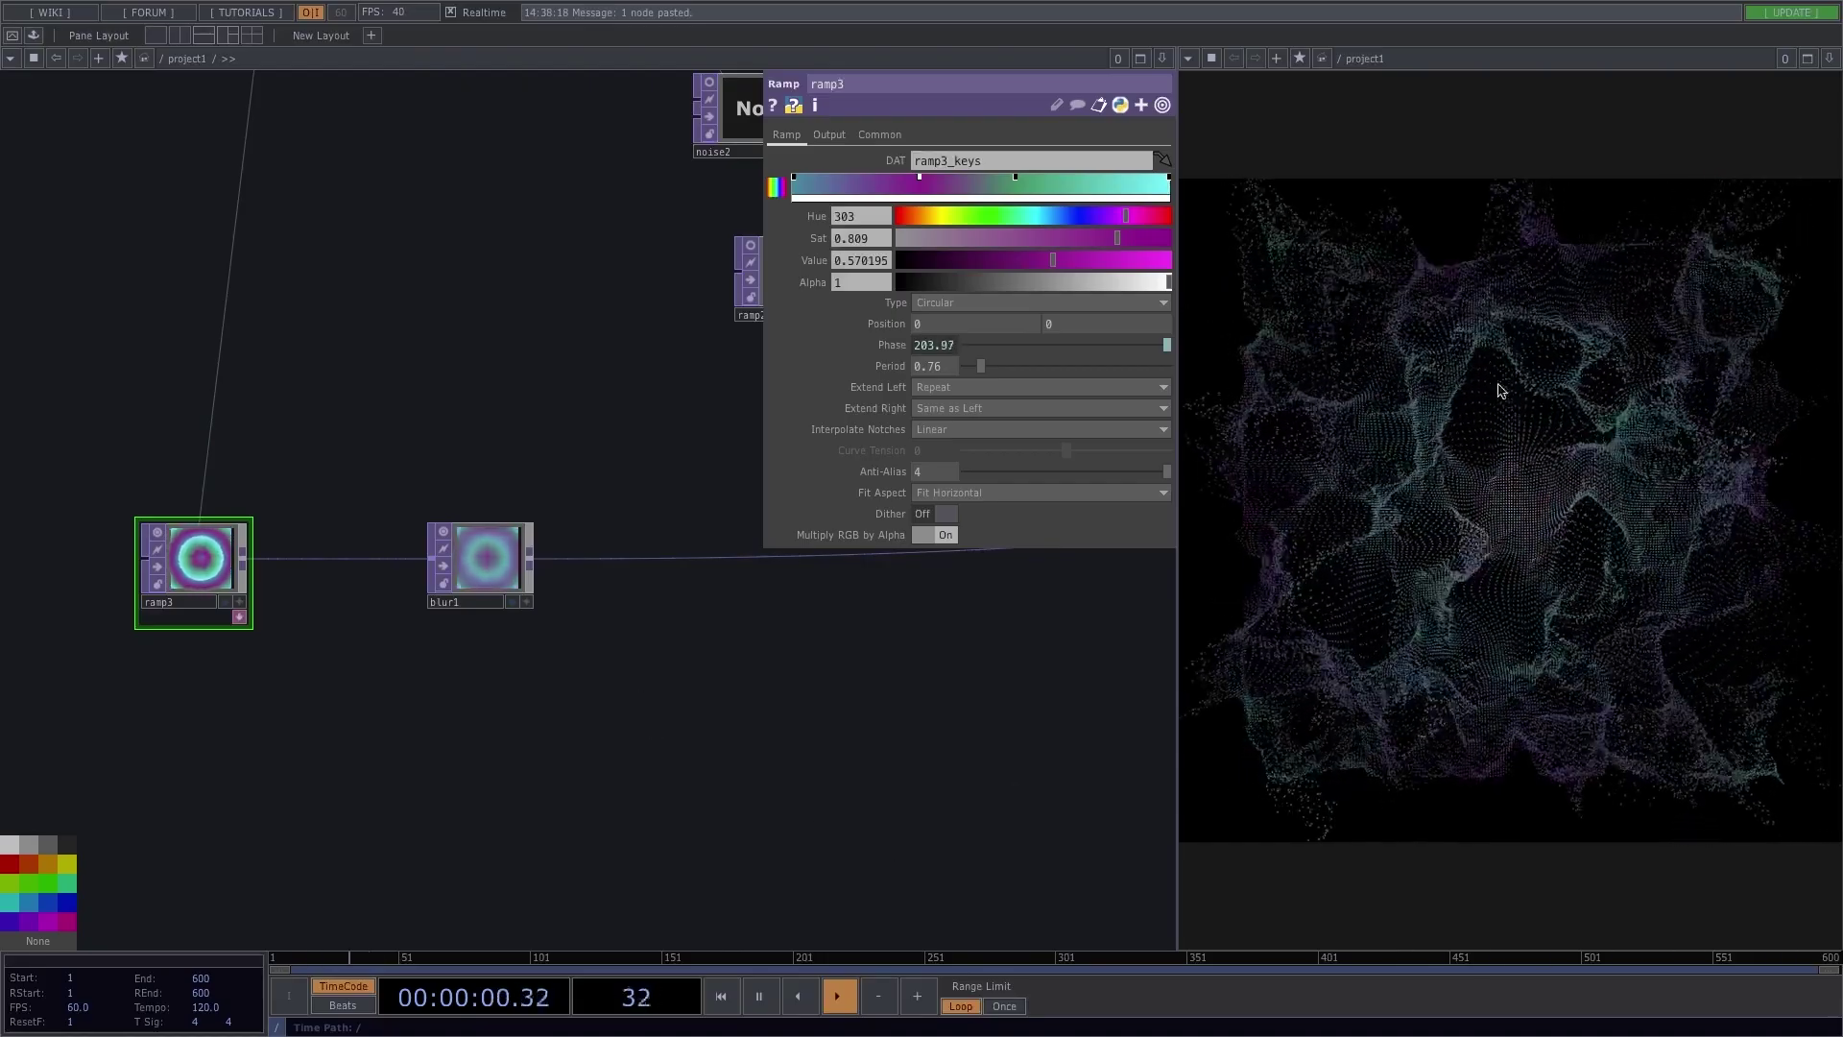
Step: Move ramp3 beside the blur and insert a Displace TOP on their connecting wire
{"action": "left_click_drag", "start_coordinate": [614, 680], "coordinate": [893, 663]}
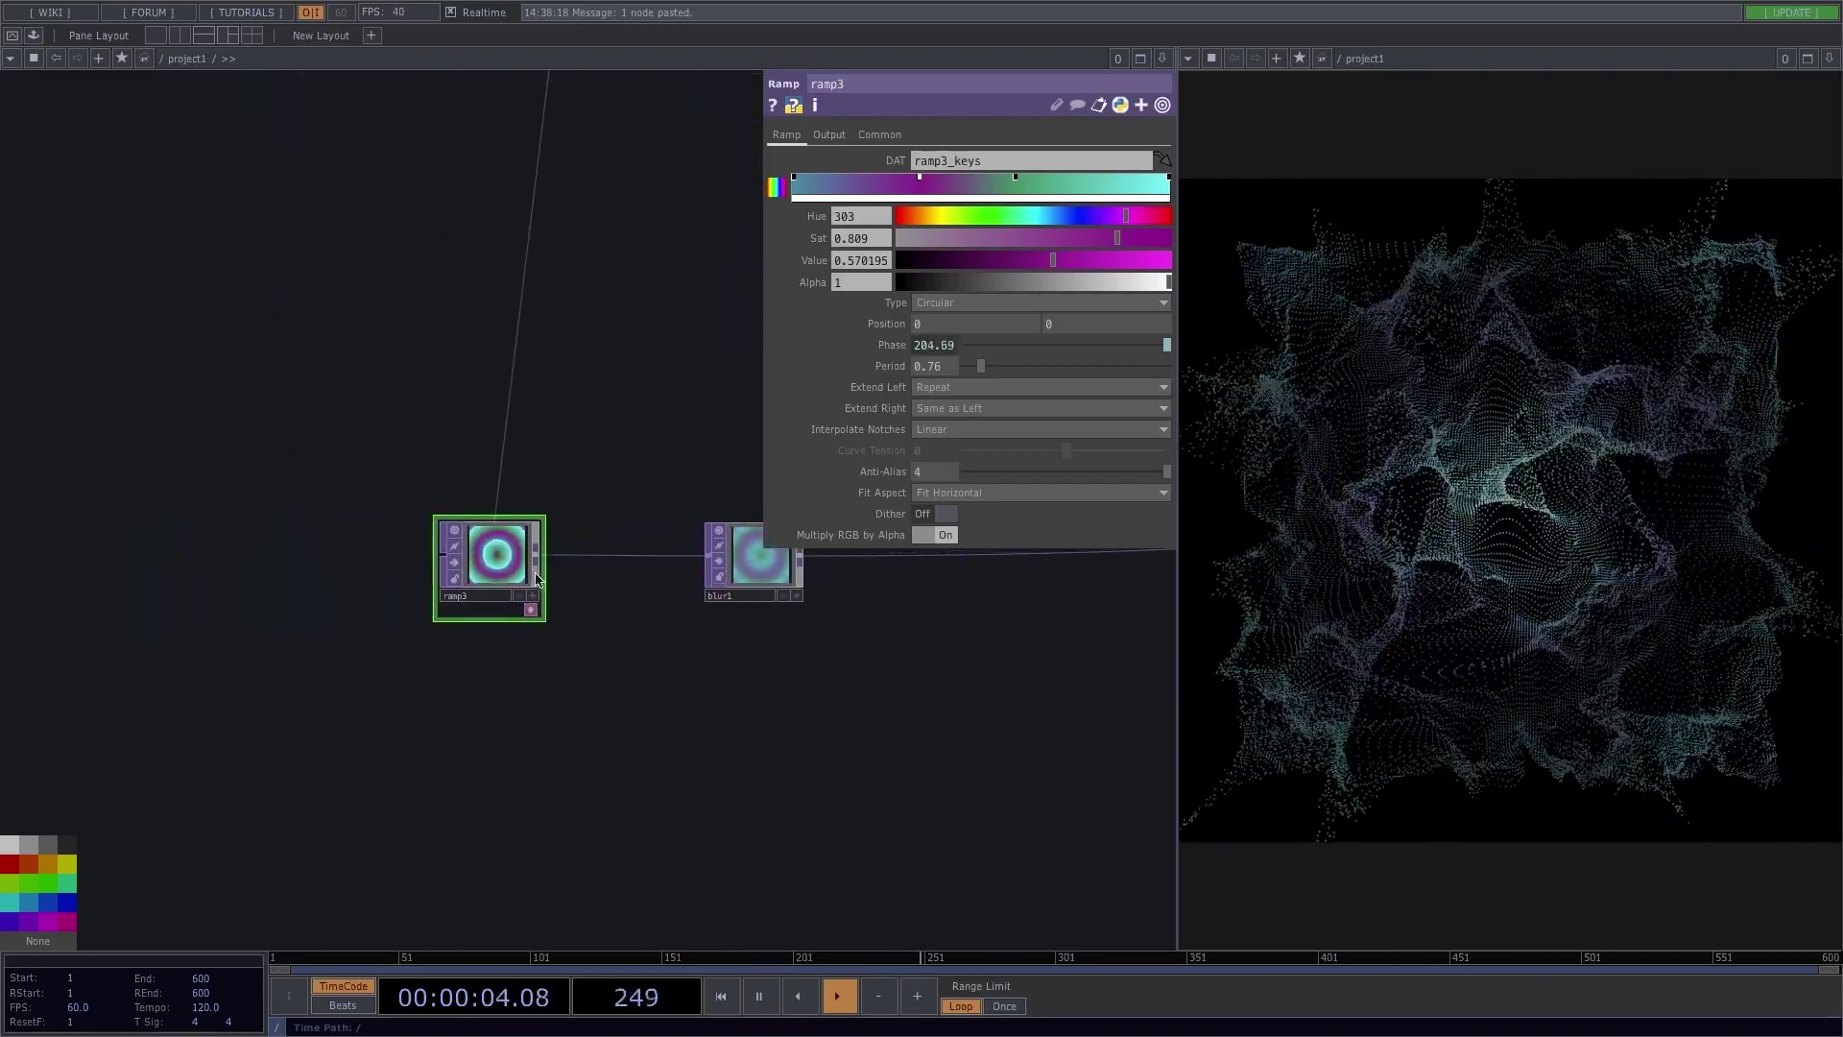
{"action": "left_click_drag", "start_coordinate": [487, 567], "coordinate": [243, 549]}
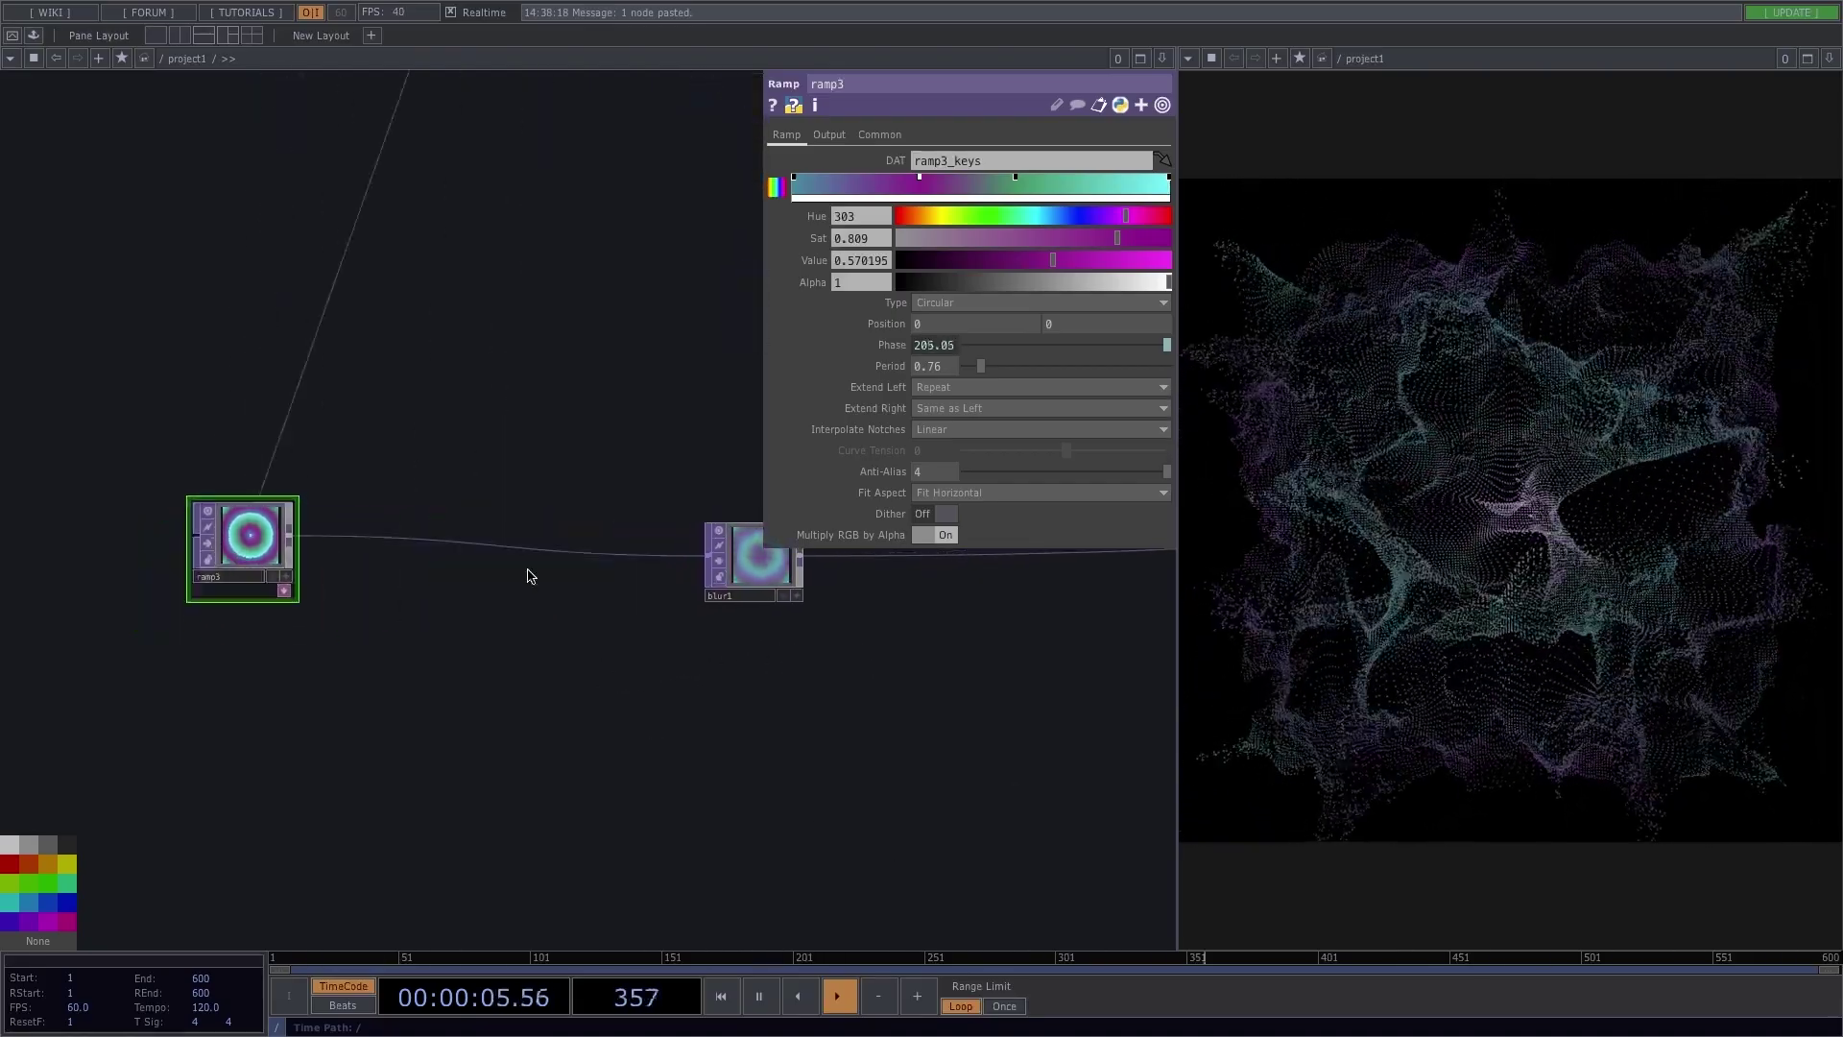
{"action": "right_click", "coordinate": [424, 538]}
{"action": "left_click", "coordinate": [454, 519]}
{"action": "type", "text": "dis"}
{"action": "left_click", "coordinate": [149, 703]}
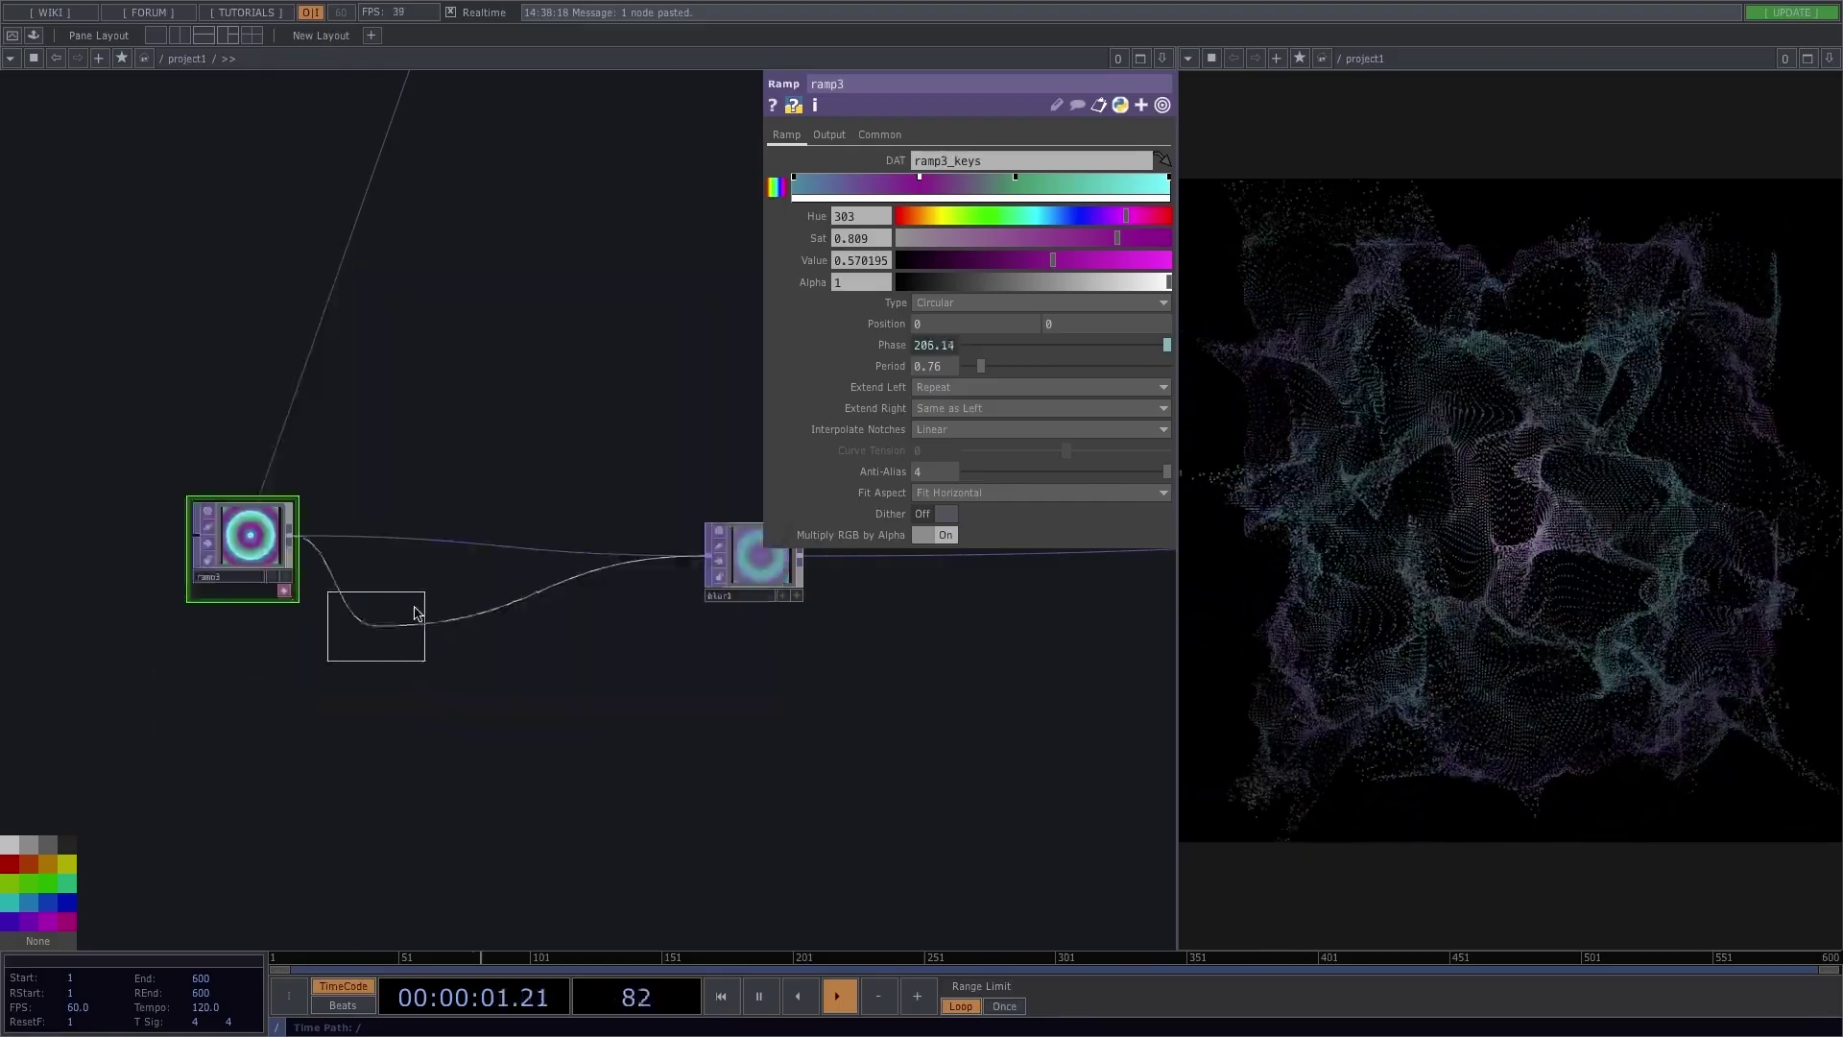
{"action": "left_click", "coordinate": [437, 550]}
Step: Feed a Noise TOP into displace2's second input and set Displace Weight to 0.11
{"action": "right_click", "coordinate": [438, 546]}
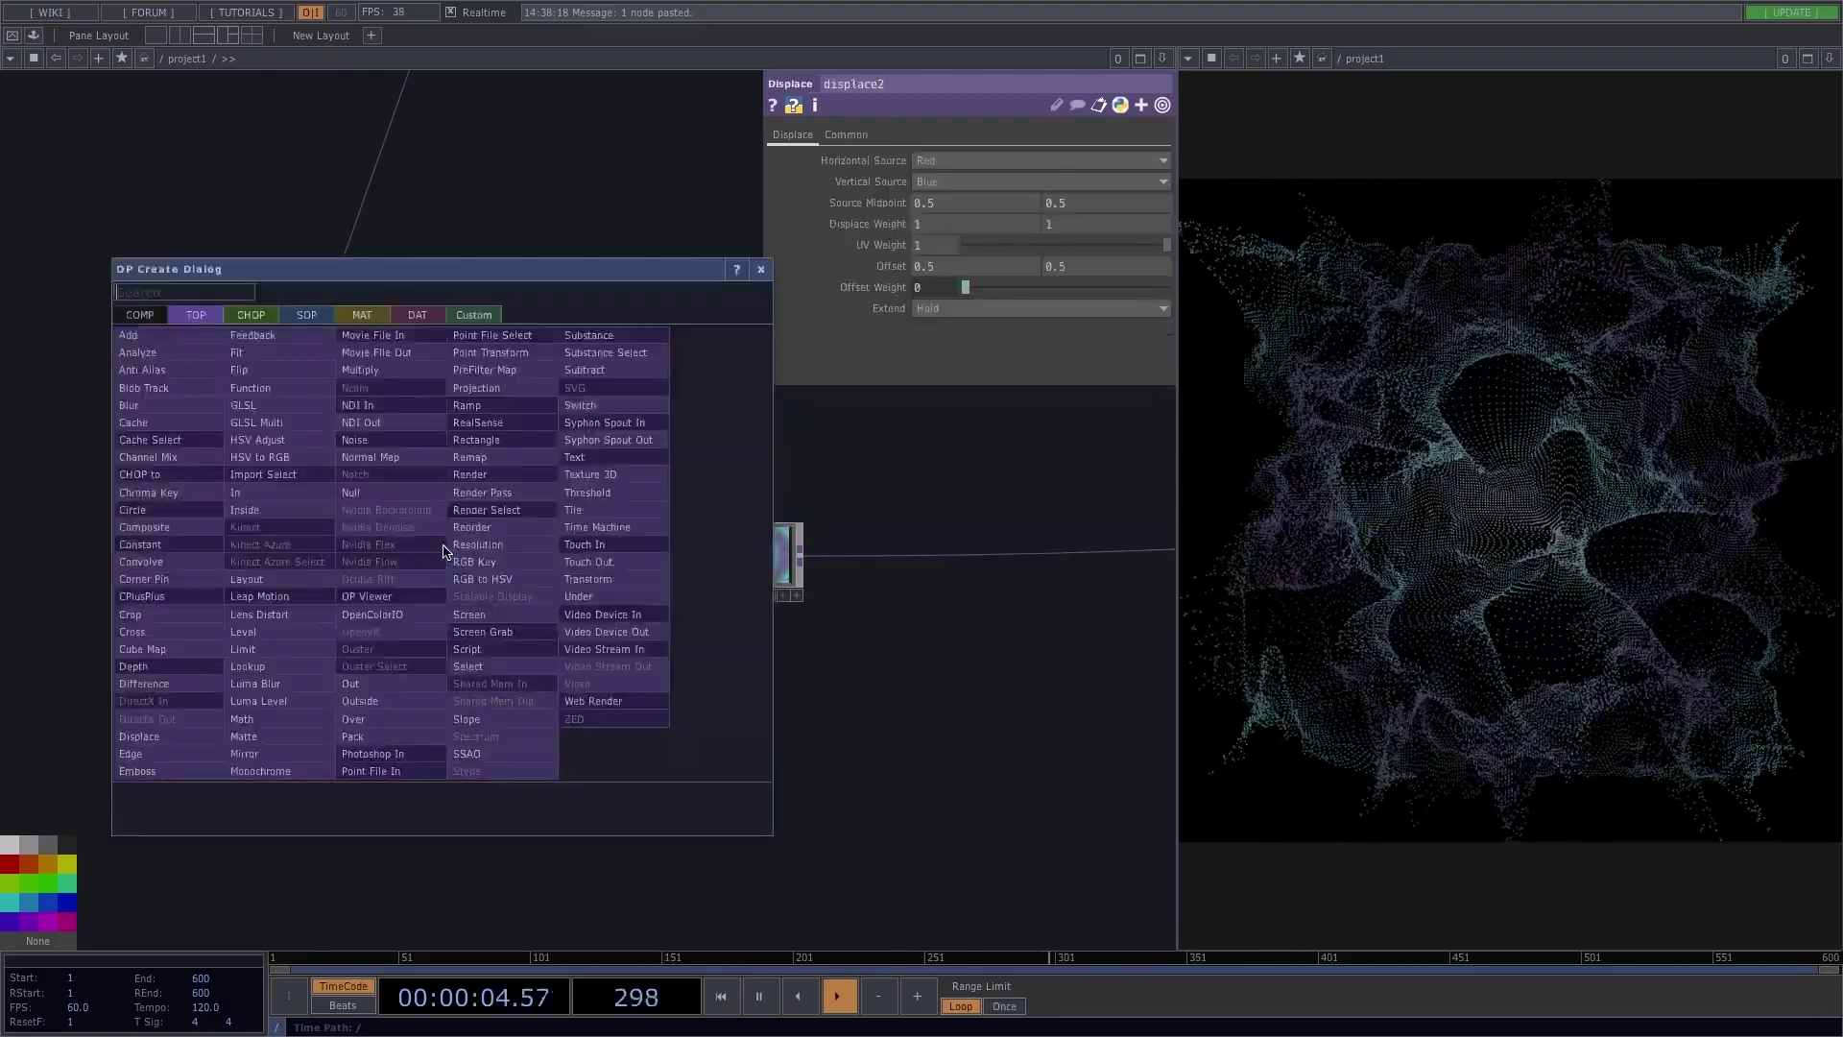
{"action": "left_click", "coordinate": [351, 442]}
{"action": "left_click", "coordinate": [257, 708]}
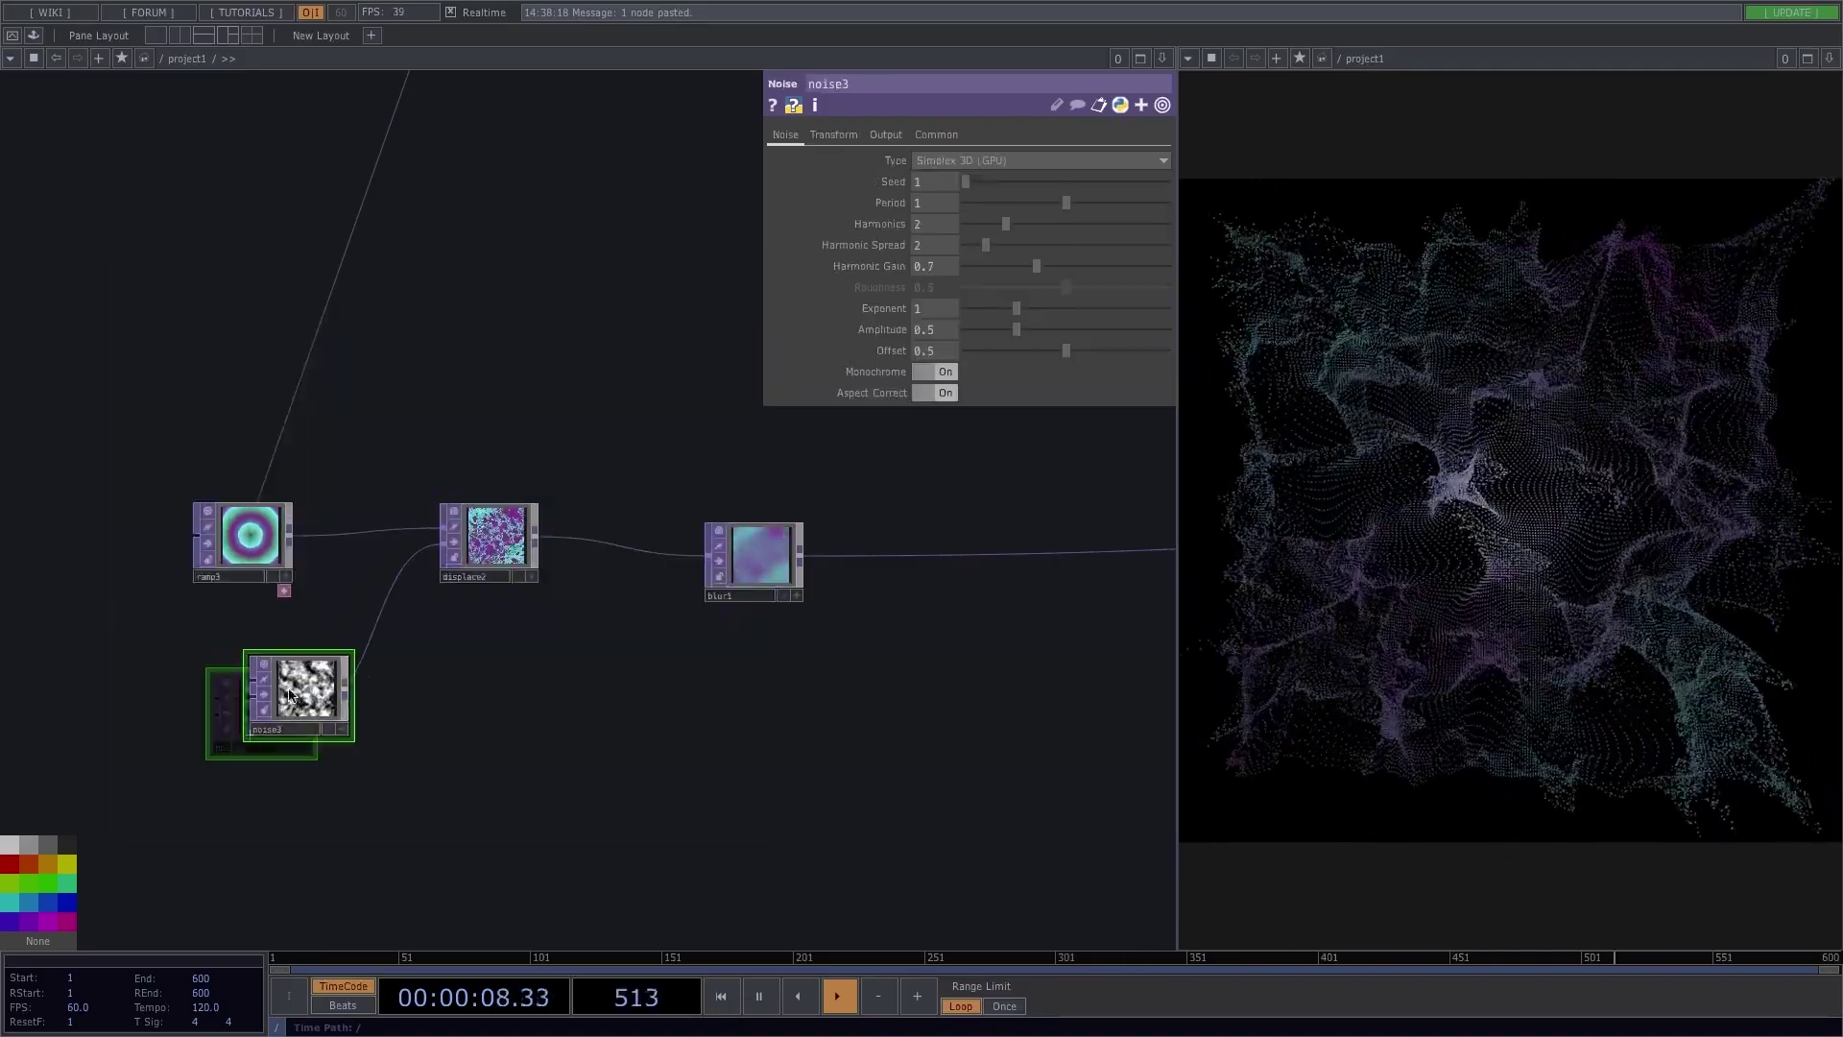
{"action": "scroll", "coordinate": [495, 536], "scroll_direction": "up", "scroll_amount": 5}
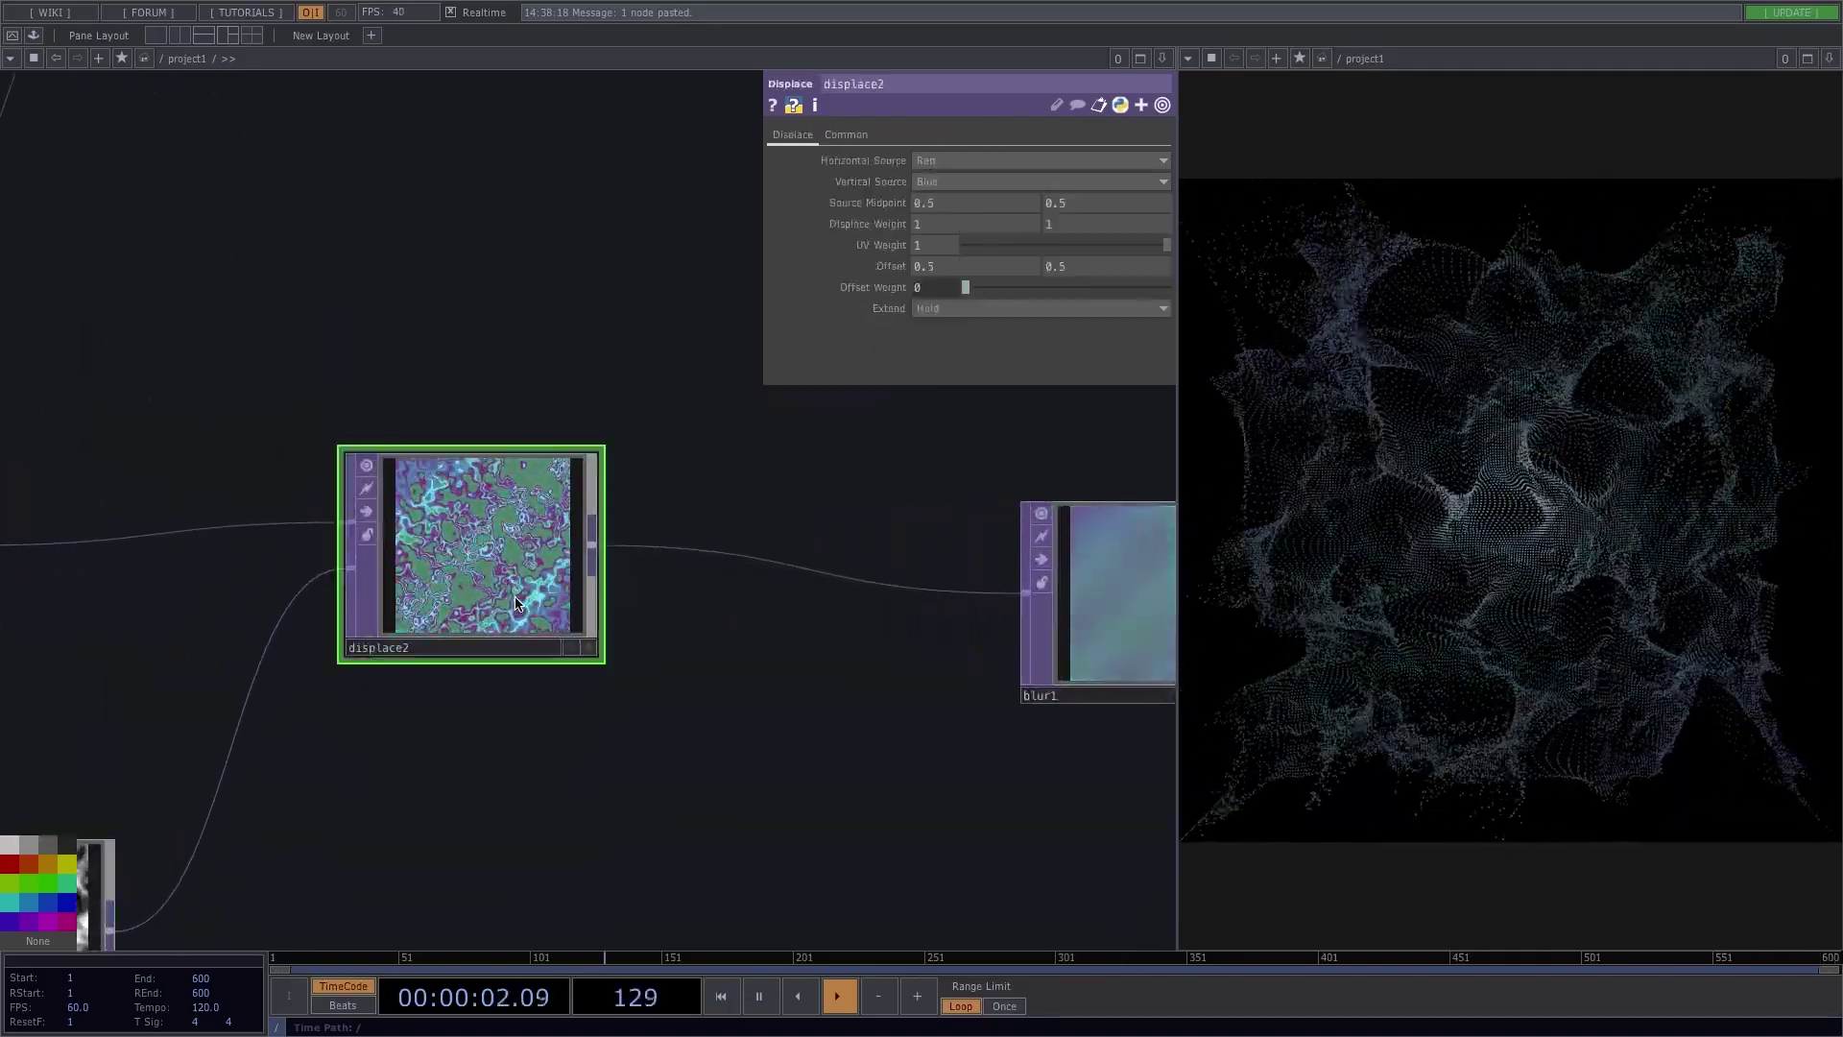
{"action": "left_click_drag", "start_coordinate": [649, 773], "coordinate": [830, 747]}
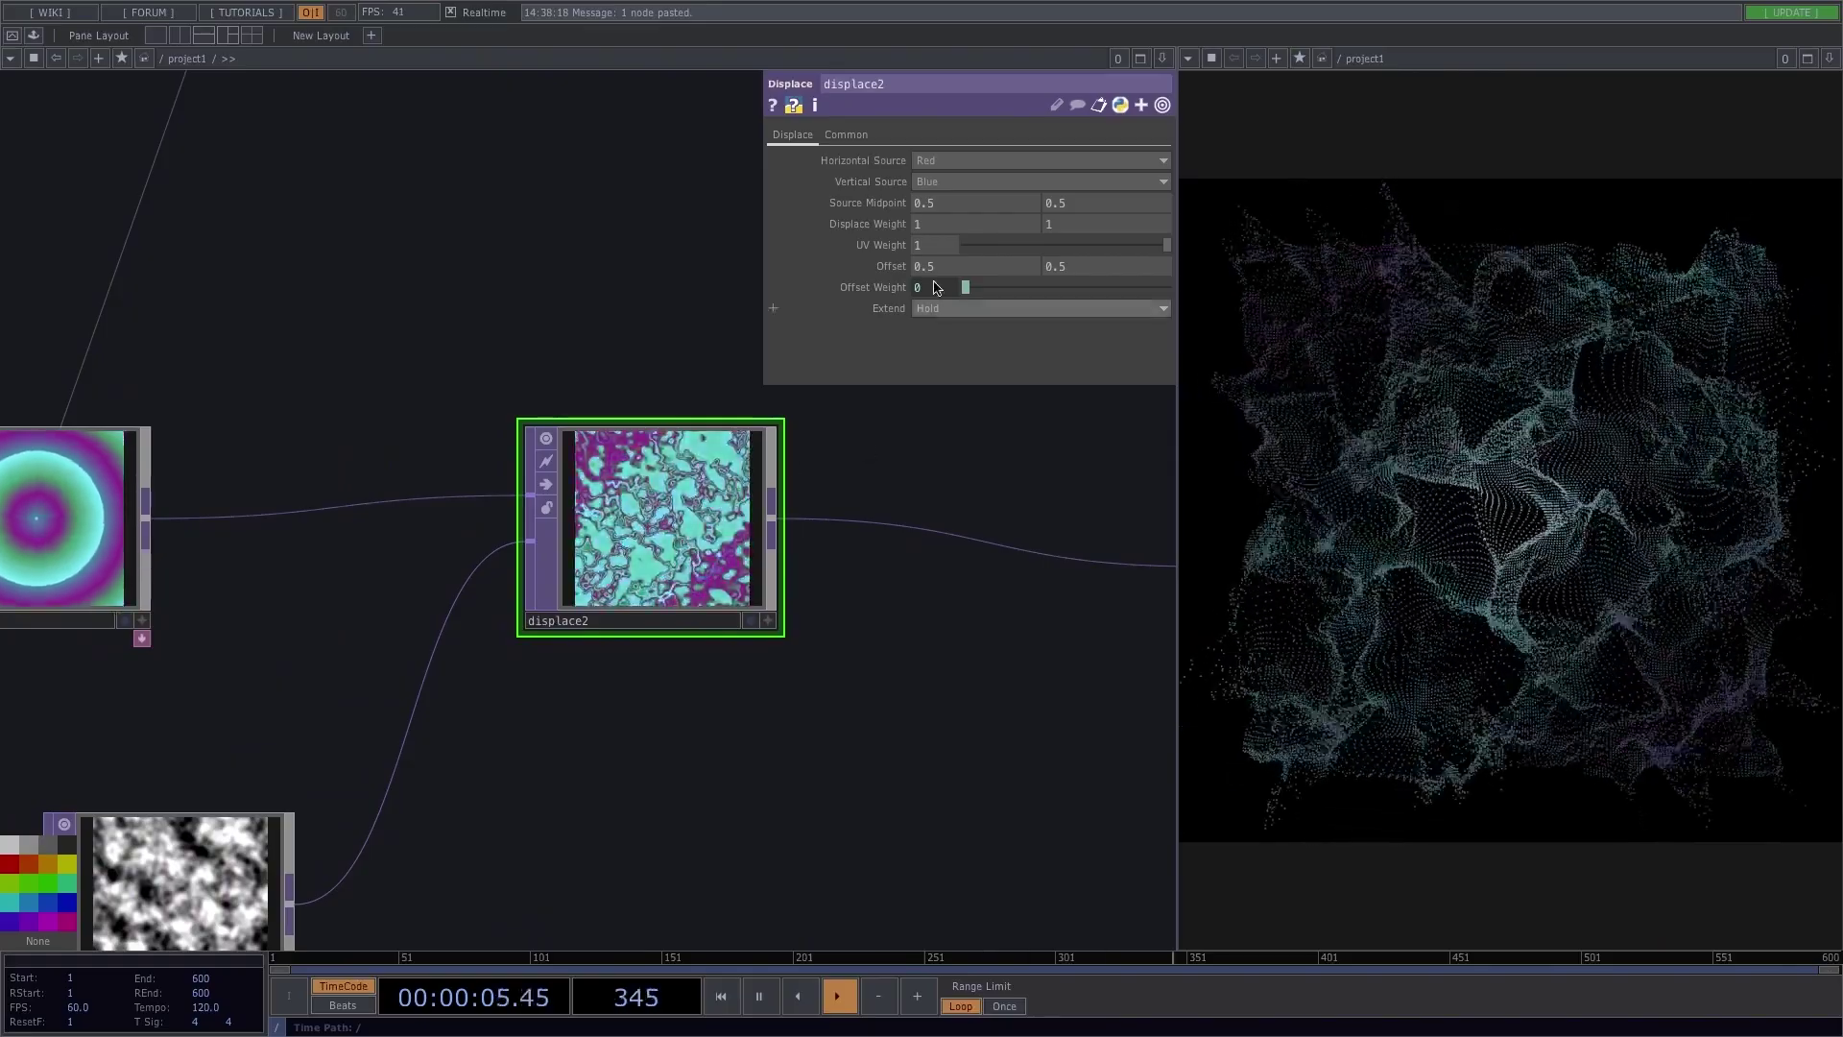
{"action": "middle_click_drag", "start_coordinate": [884, 222], "coordinate": [902, 190]}
{"action": "scroll", "coordinate": [653, 523], "scroll_direction": "up", "scroll_amount": 1}
{"action": "scroll", "coordinate": [652, 523], "scroll_direction": "up", "scroll_amount": 1}
{"action": "scroll", "coordinate": [693, 666], "scroll_direction": "down", "scroll_amount": 2}
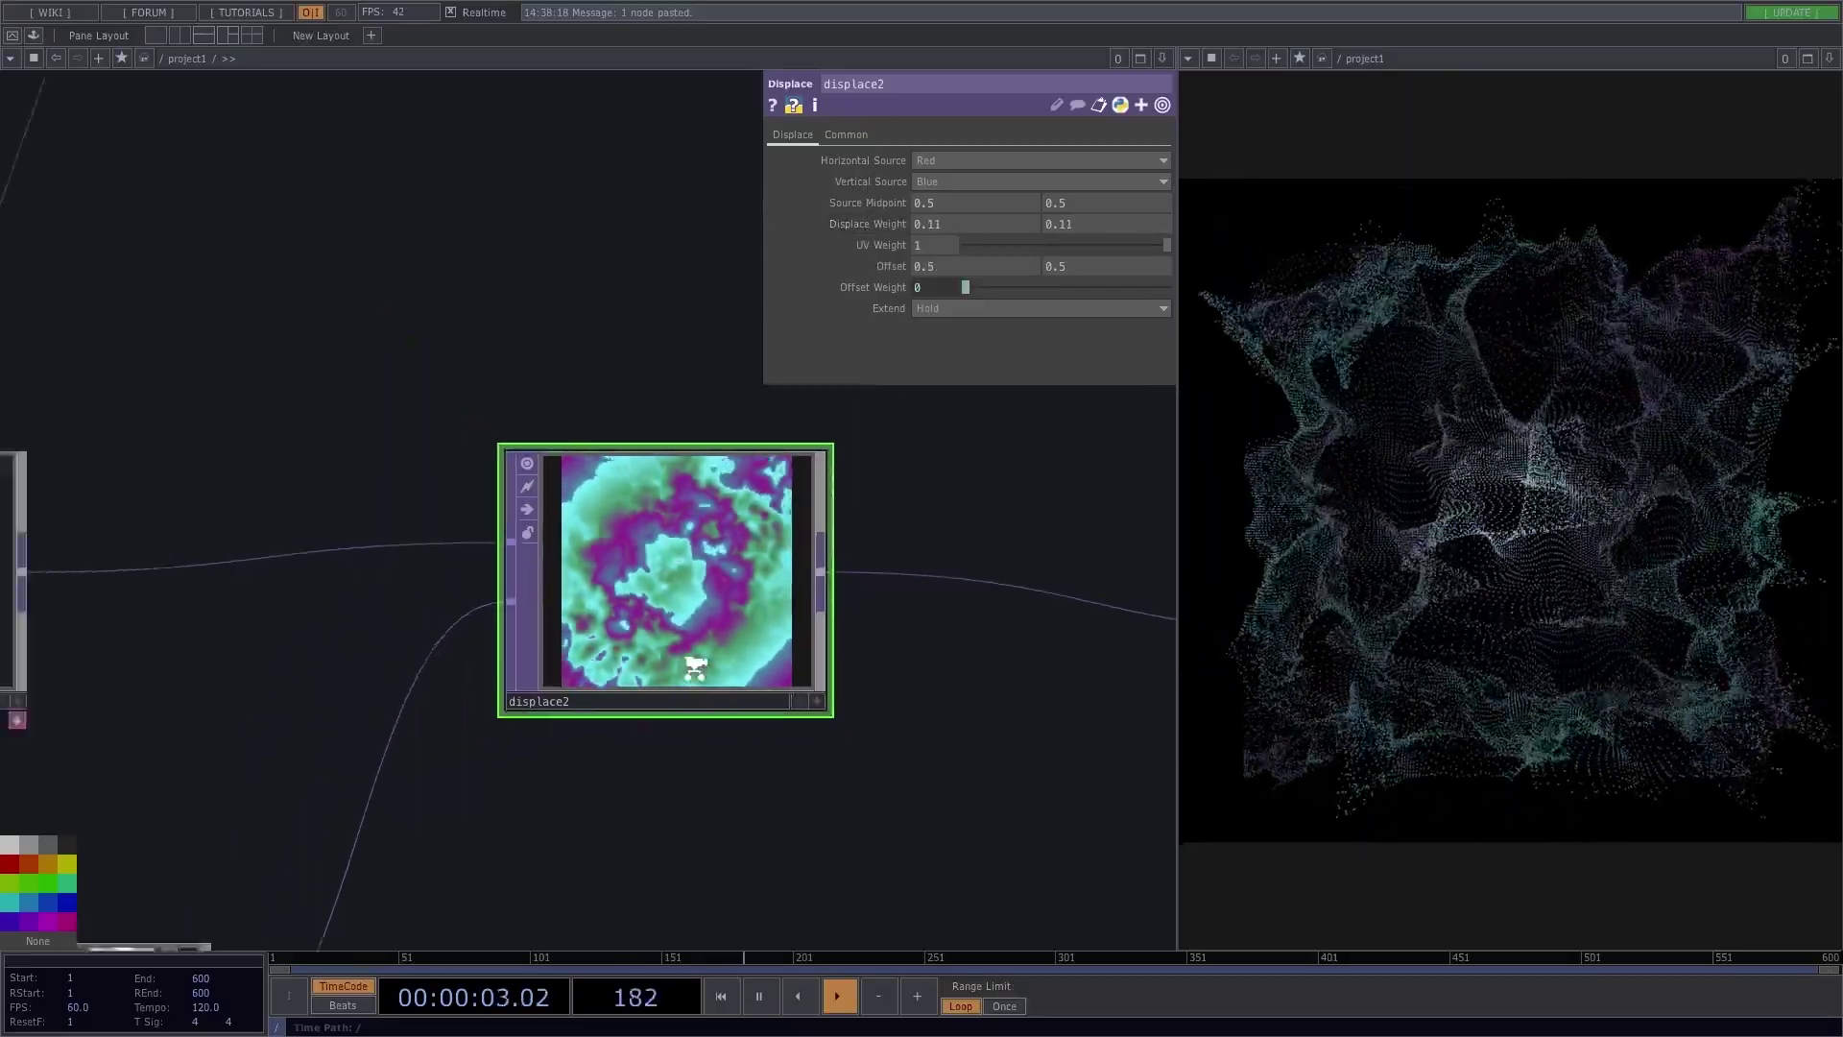
{"action": "scroll", "coordinate": [695, 667], "scroll_direction": "down", "scroll_amount": 2}
Step: Review ramp3's settings, then pan the network over to the box and geometry nodes
{"action": "left_click", "coordinate": [188, 604]}
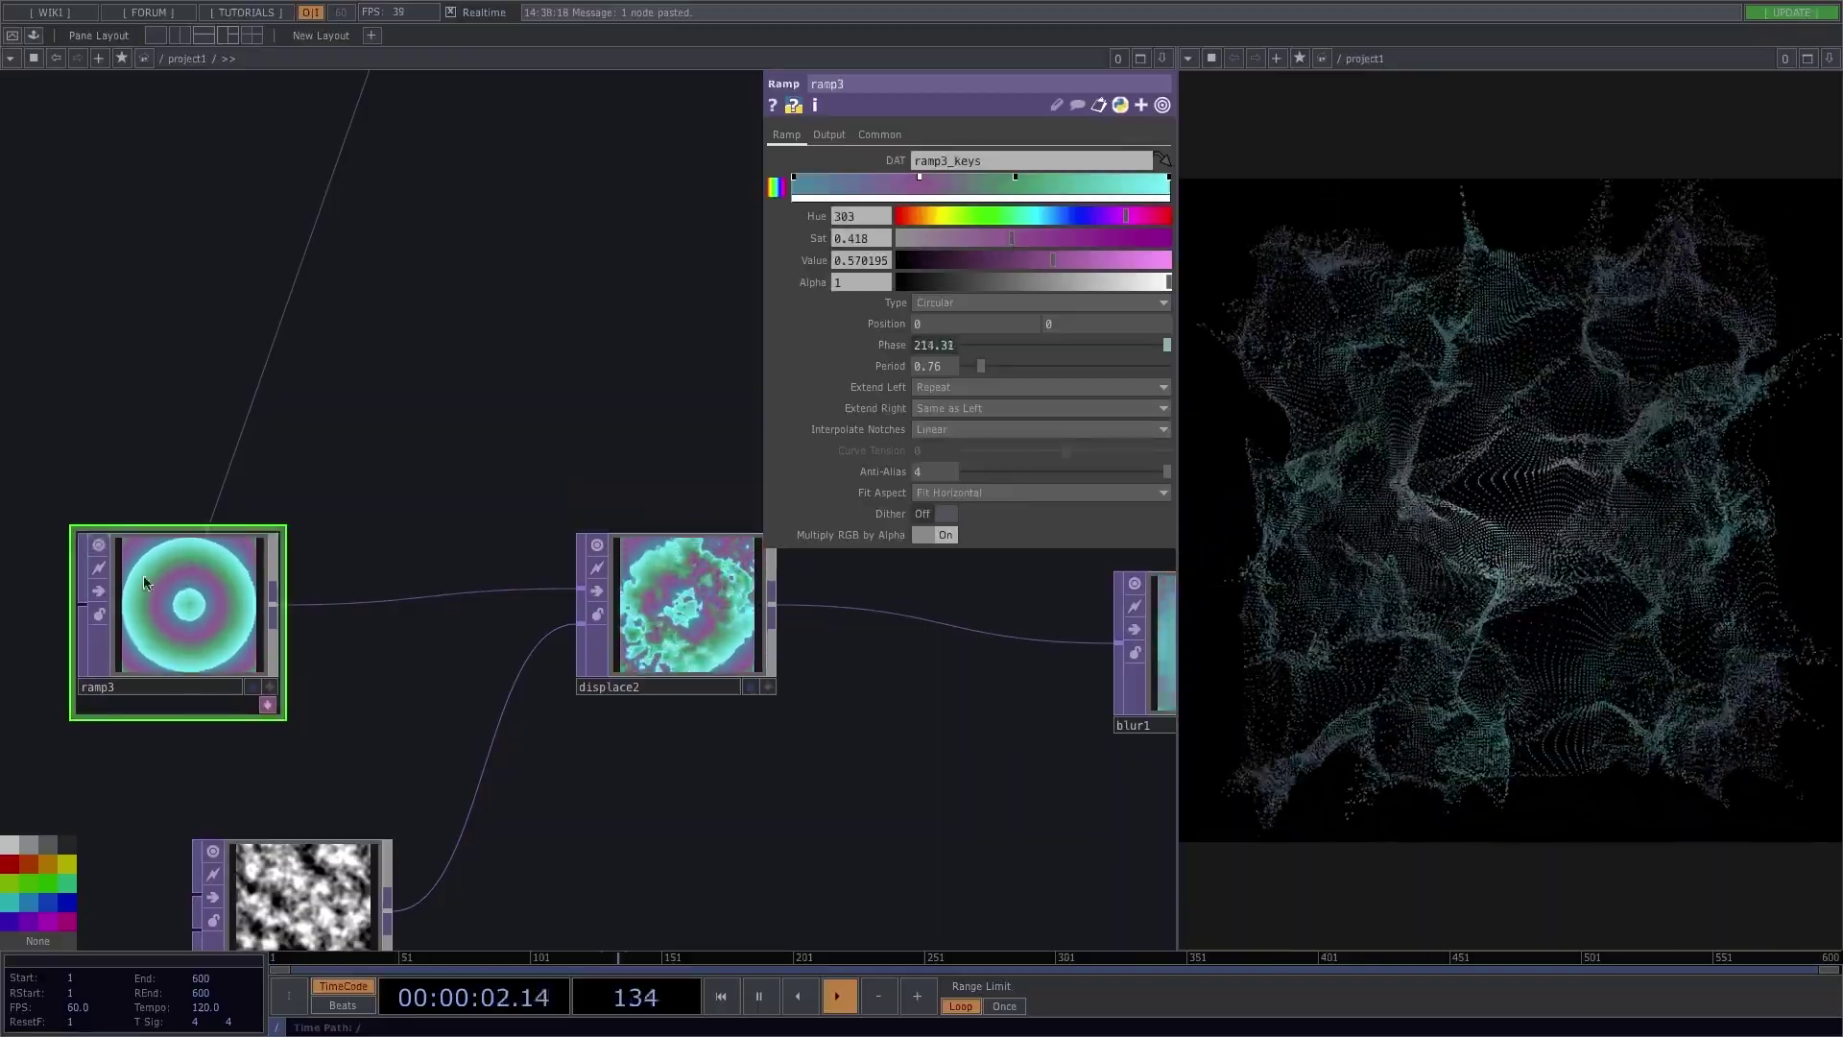
{"action": "key", "text": "ctrl+a"}
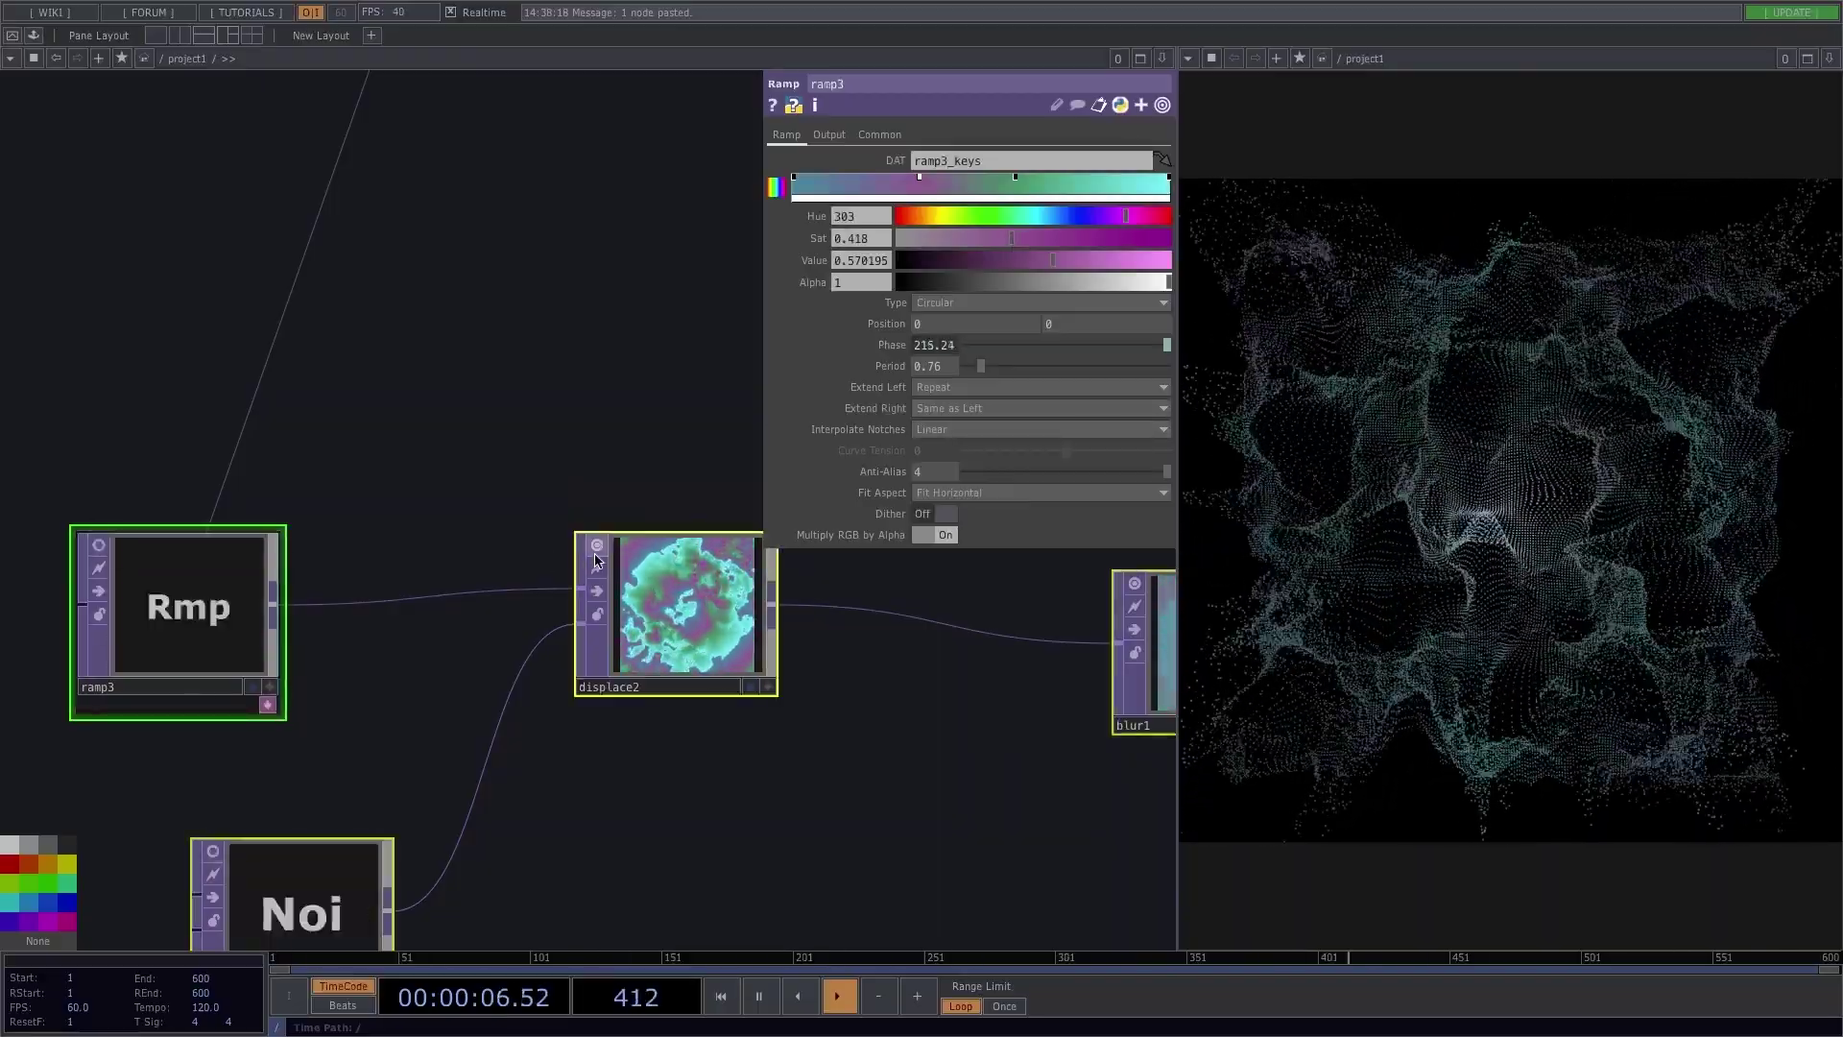
{"action": "scroll", "coordinate": [614, 519], "scroll_direction": "down", "scroll_amount": 3}
{"action": "left_click_drag", "start_coordinate": [403, 564], "coordinate": [464, 633]}
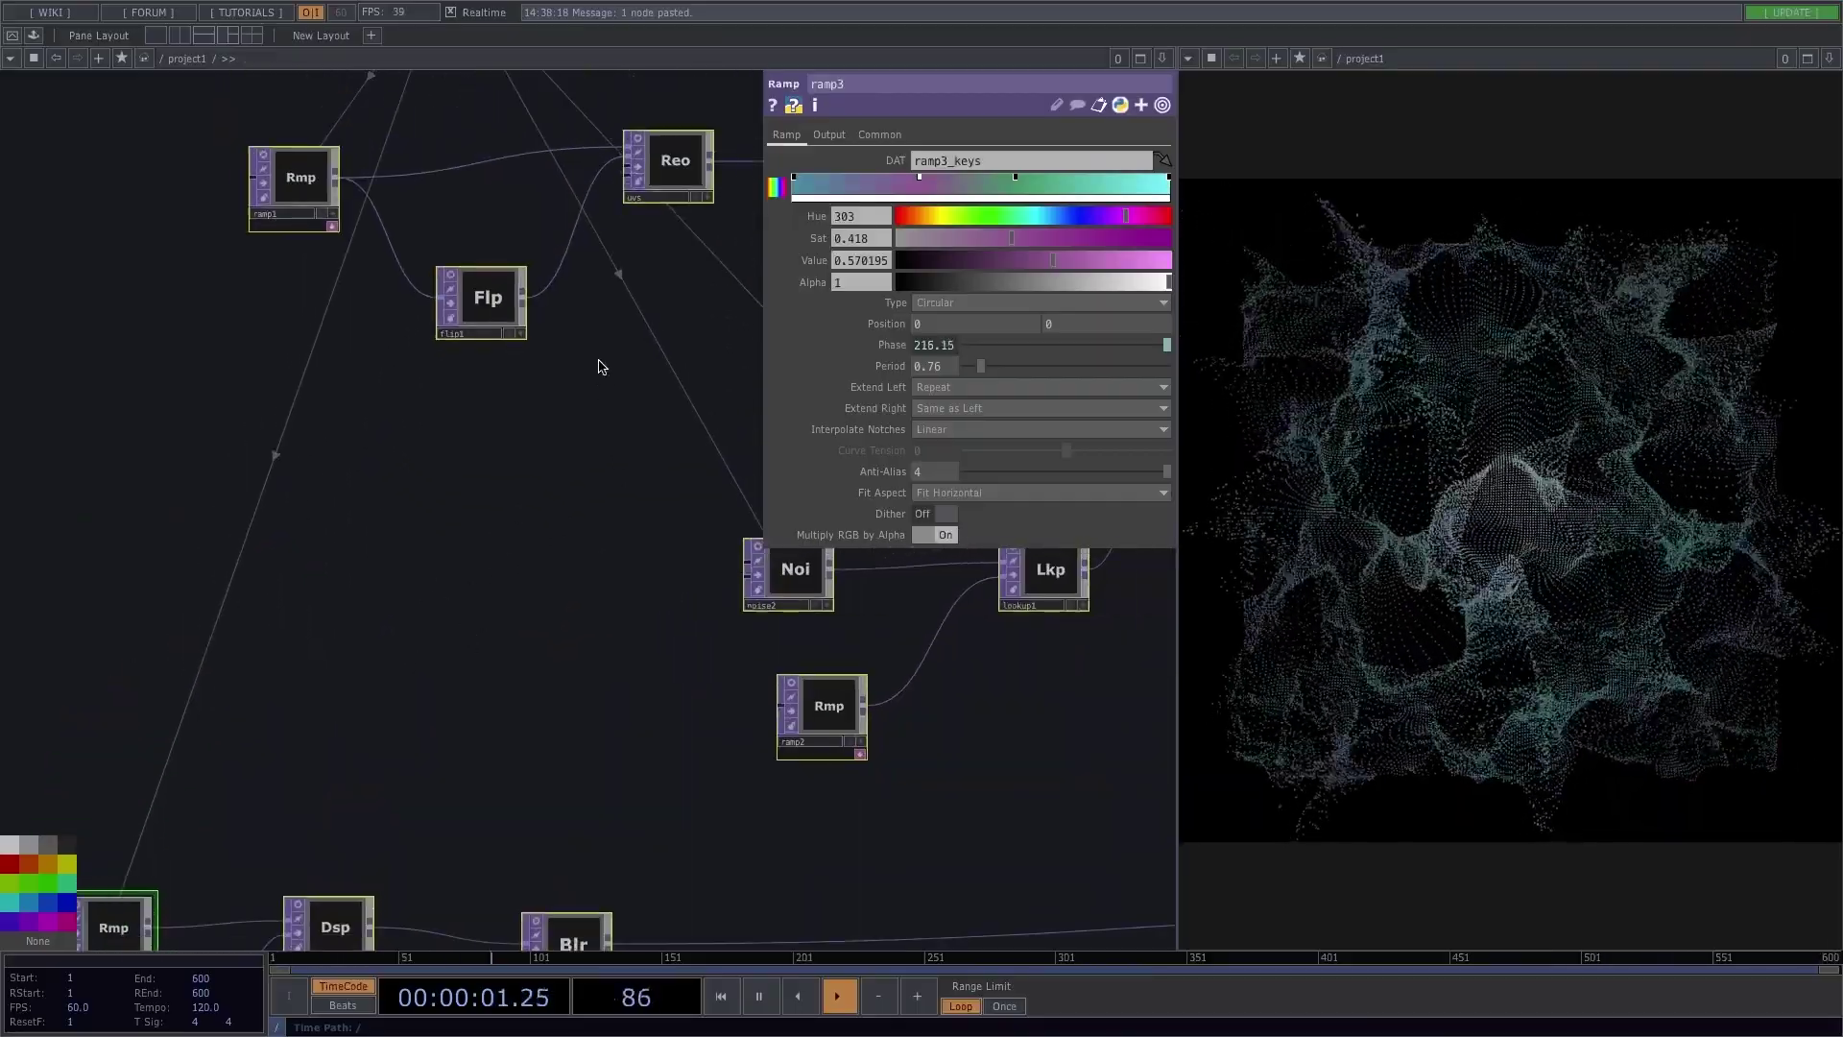
{"action": "scroll", "coordinate": [615, 384], "scroll_direction": "down", "scroll_amount": 2}
{"action": "left_click_drag", "start_coordinate": [630, 412], "coordinate": [333, 507]}
{"action": "scroll", "coordinate": [408, 437], "scroll_direction": "down", "scroll_amount": 2}
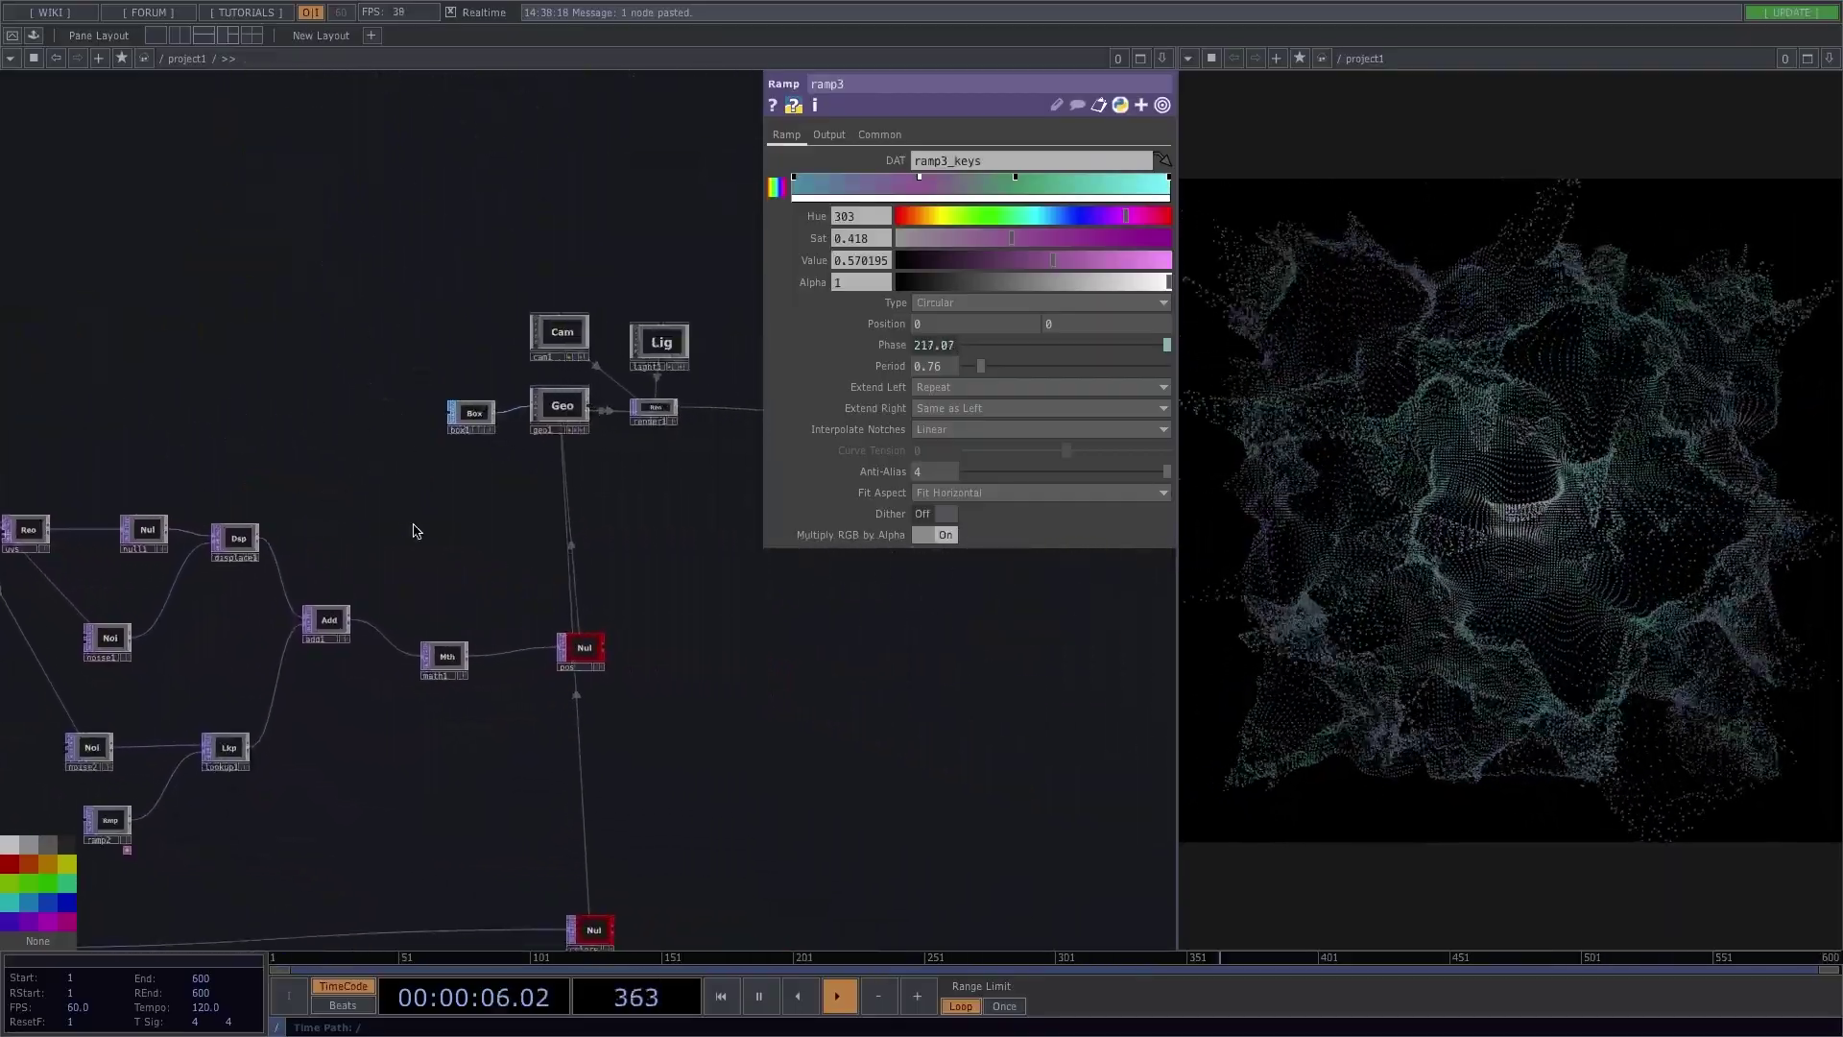
{"action": "left_click", "coordinate": [470, 413]}
Step: Set box1's Size X to 0.015, checking it in the Geometry Viewer before returning to TOP Viewer
{"action": "scroll", "coordinate": [470, 413], "scroll_direction": "up", "scroll_amount": 5}
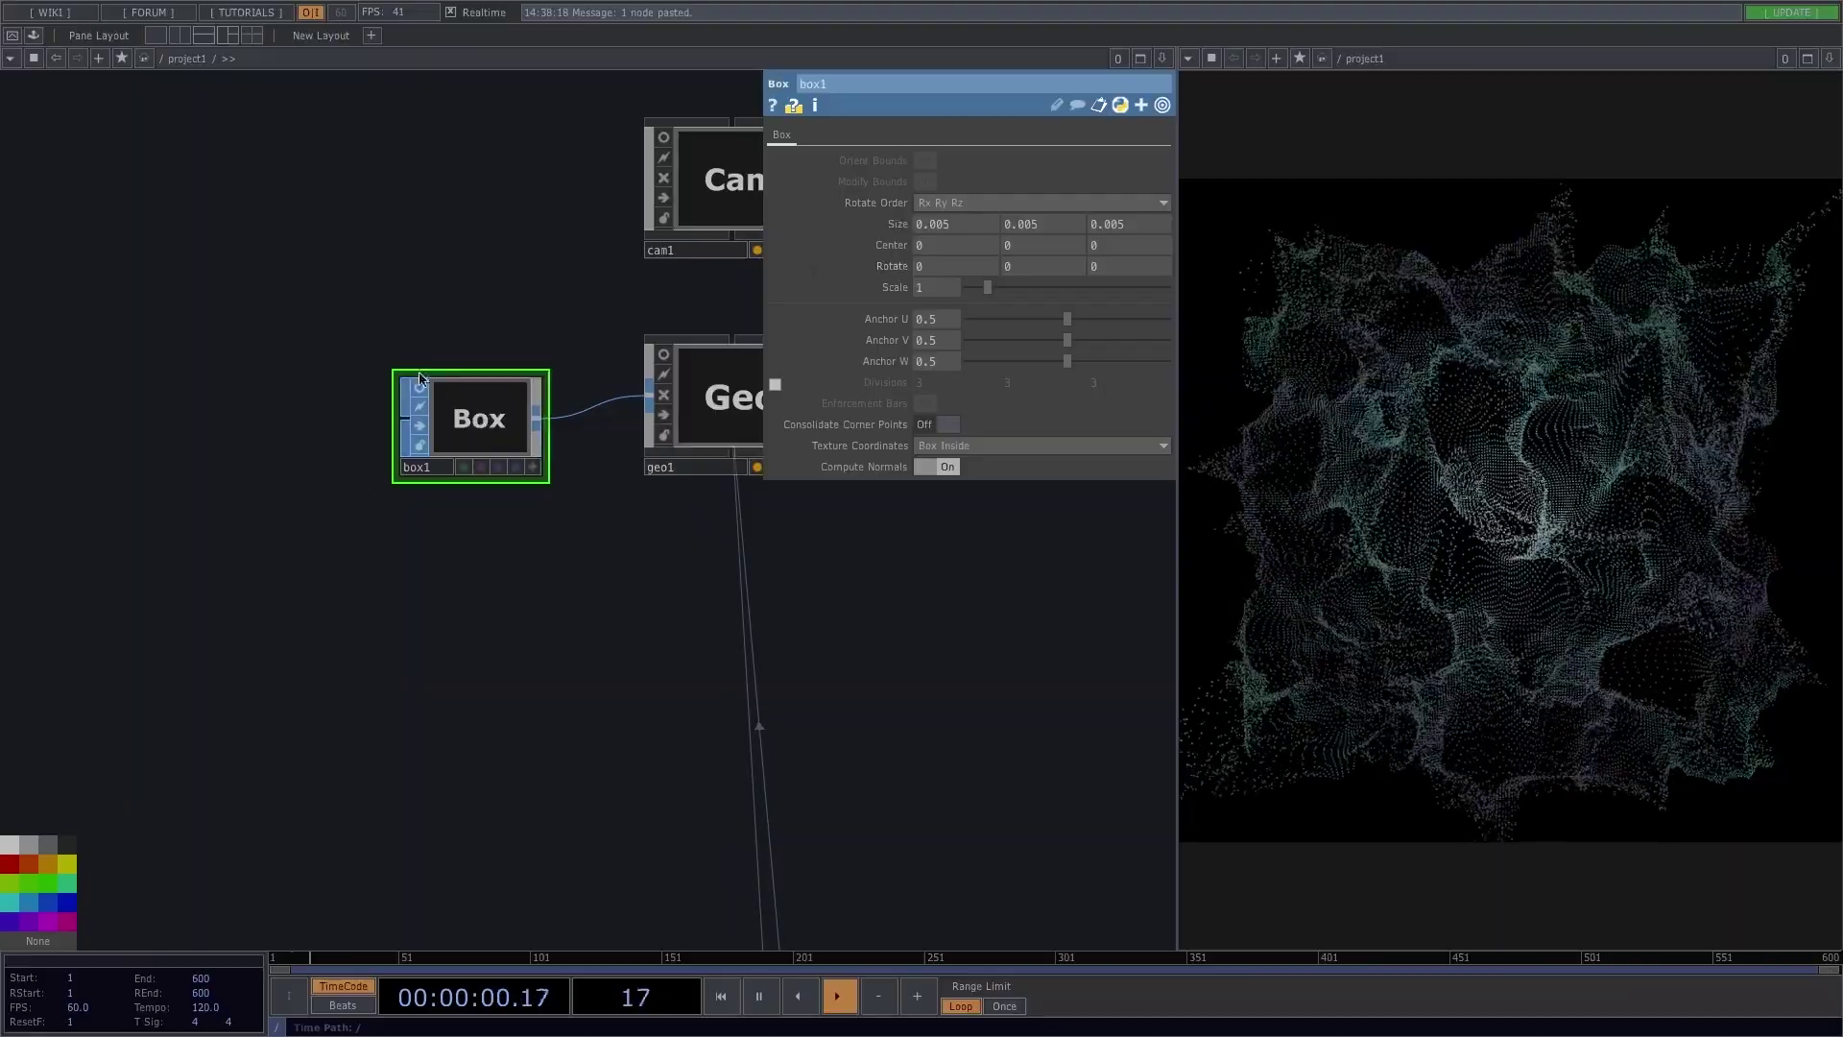
{"action": "mouse_move", "coordinate": [977, 236]}
{"action": "middle_mouse_down"}
{"action": "mouse_move", "coordinate": [978, 196]}
{"action": "mouse_move", "coordinate": [941, 232]}
{"action": "middle_mouse_up"}
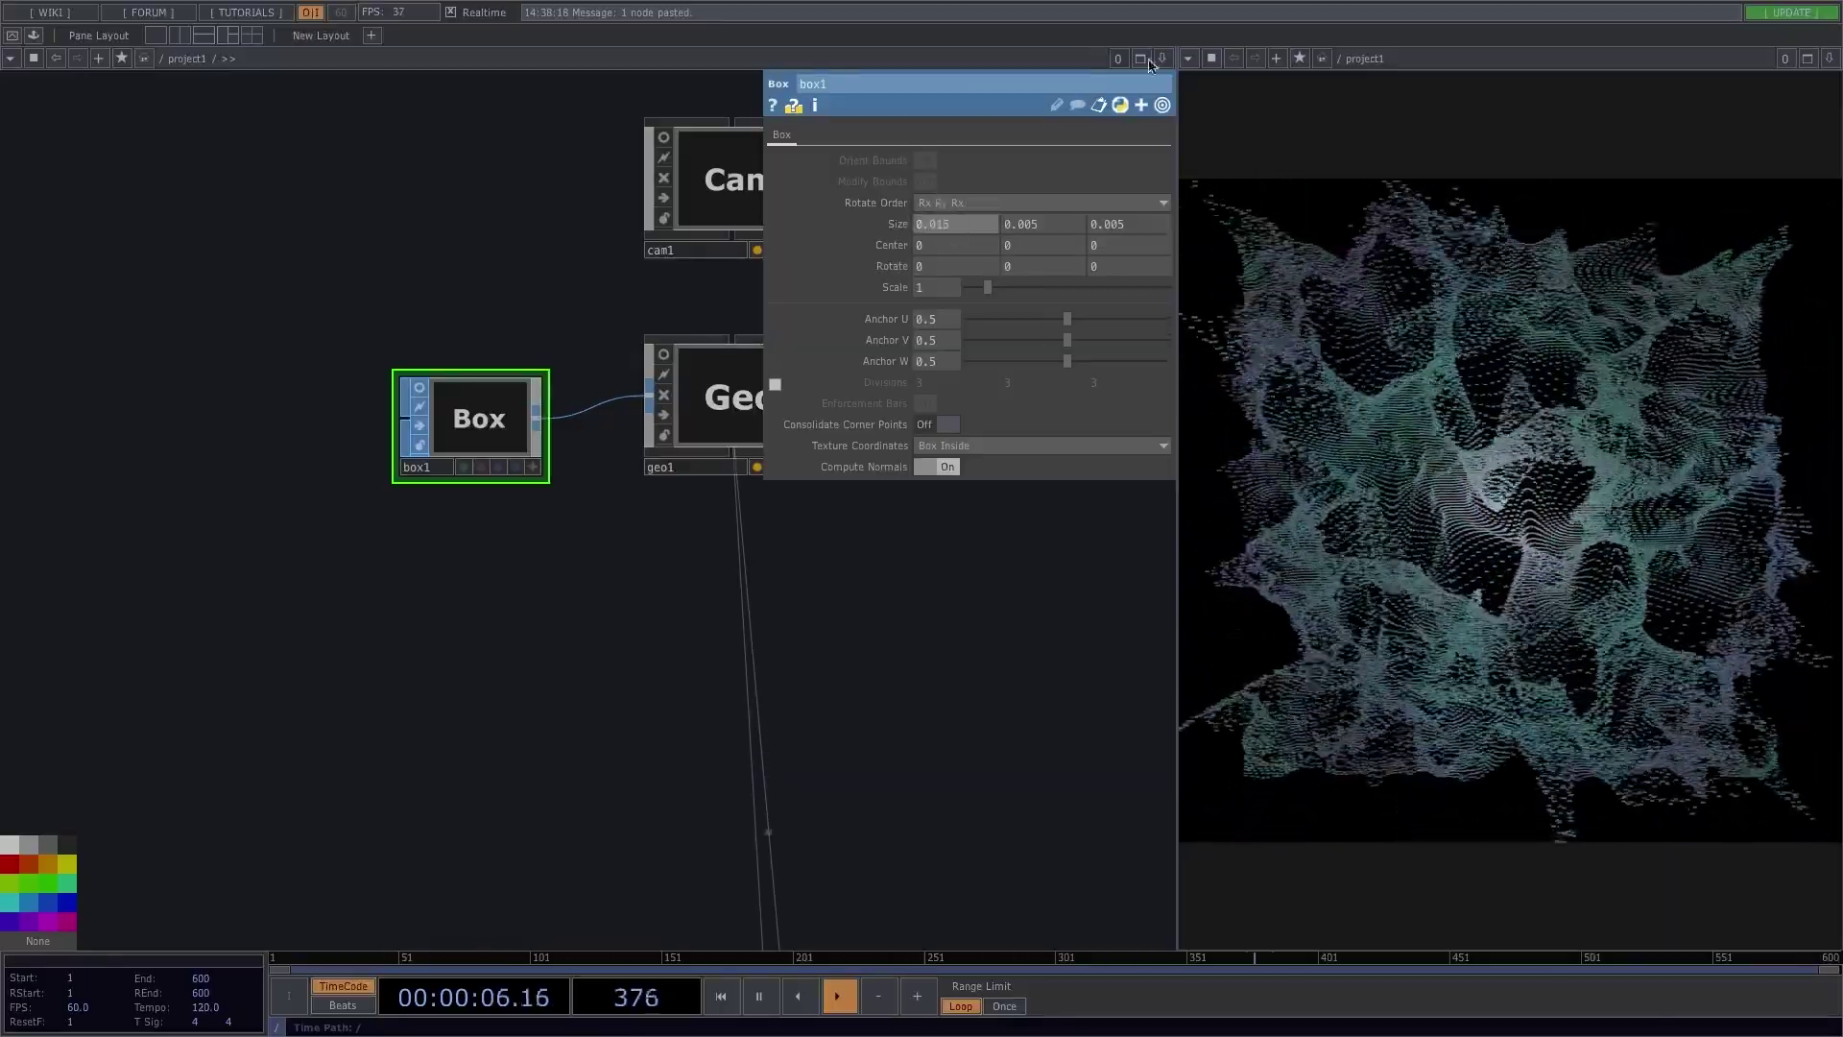
{"action": "left_click", "coordinate": [1188, 58]}
{"action": "left_click", "coordinate": [1225, 150]}
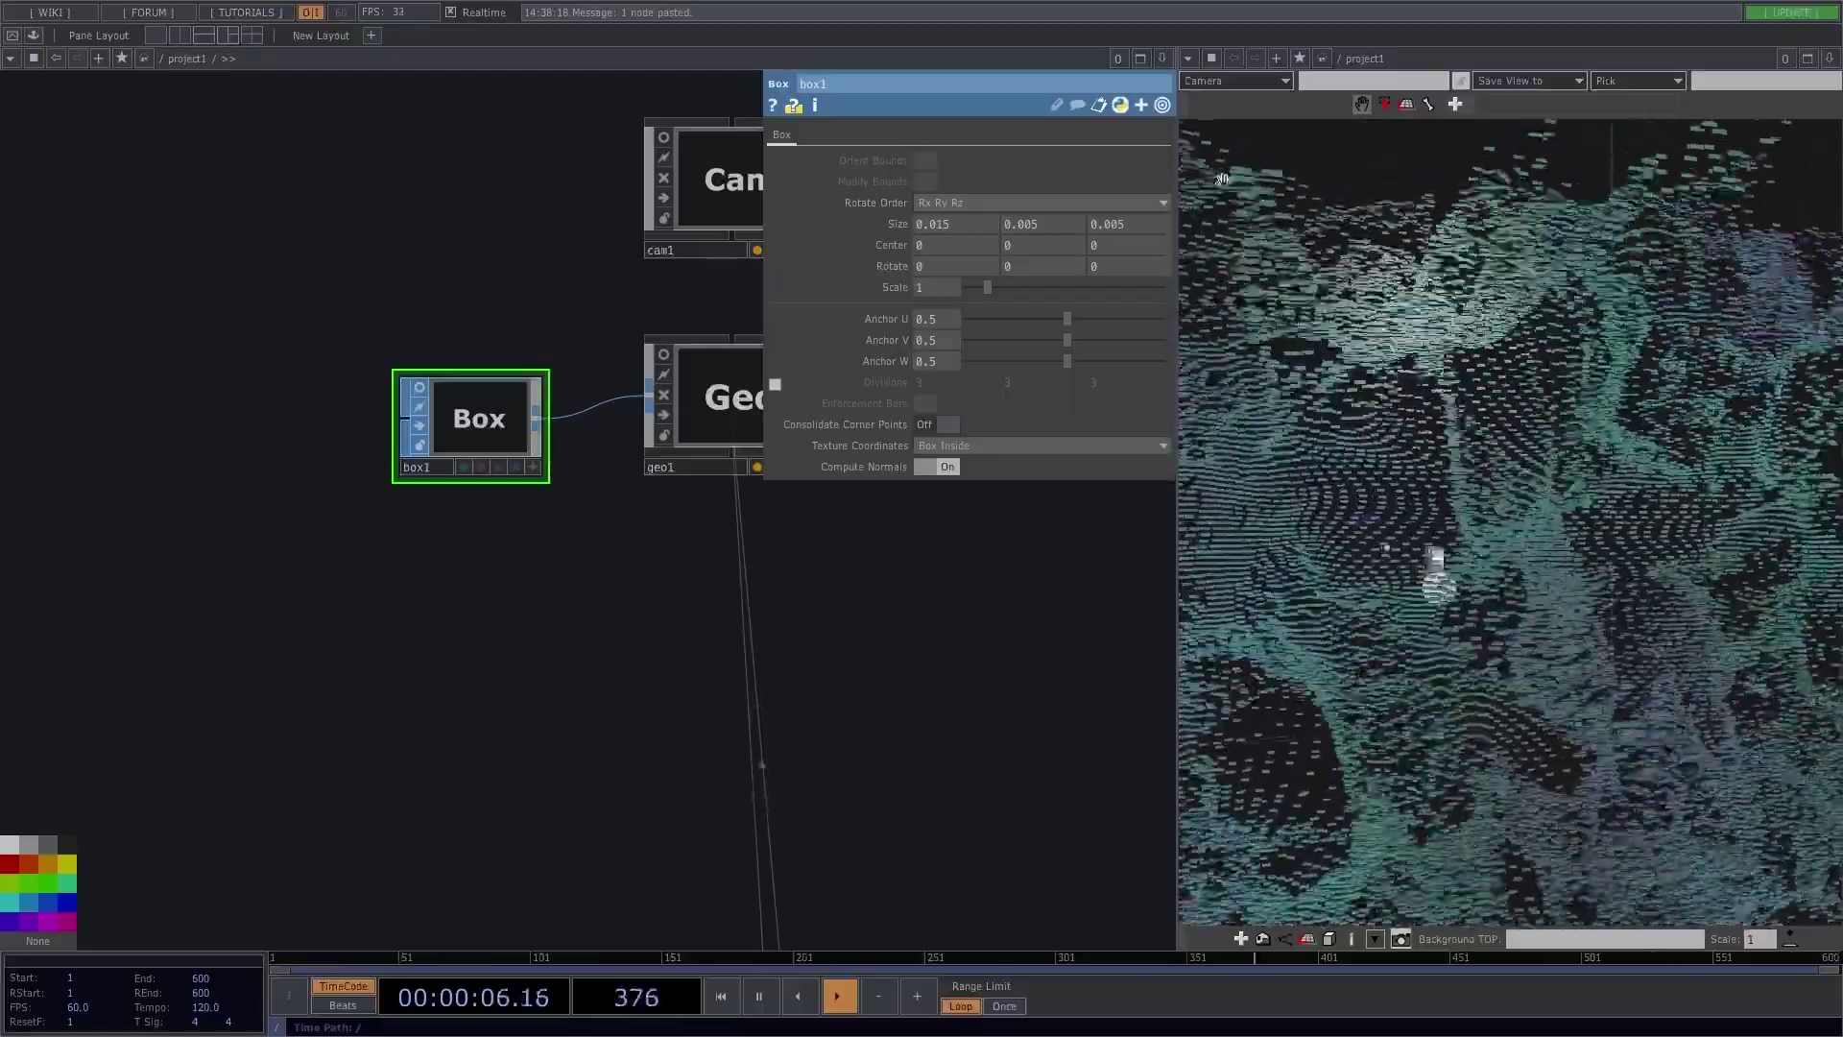
{"action": "left_click", "coordinate": [1190, 59]}
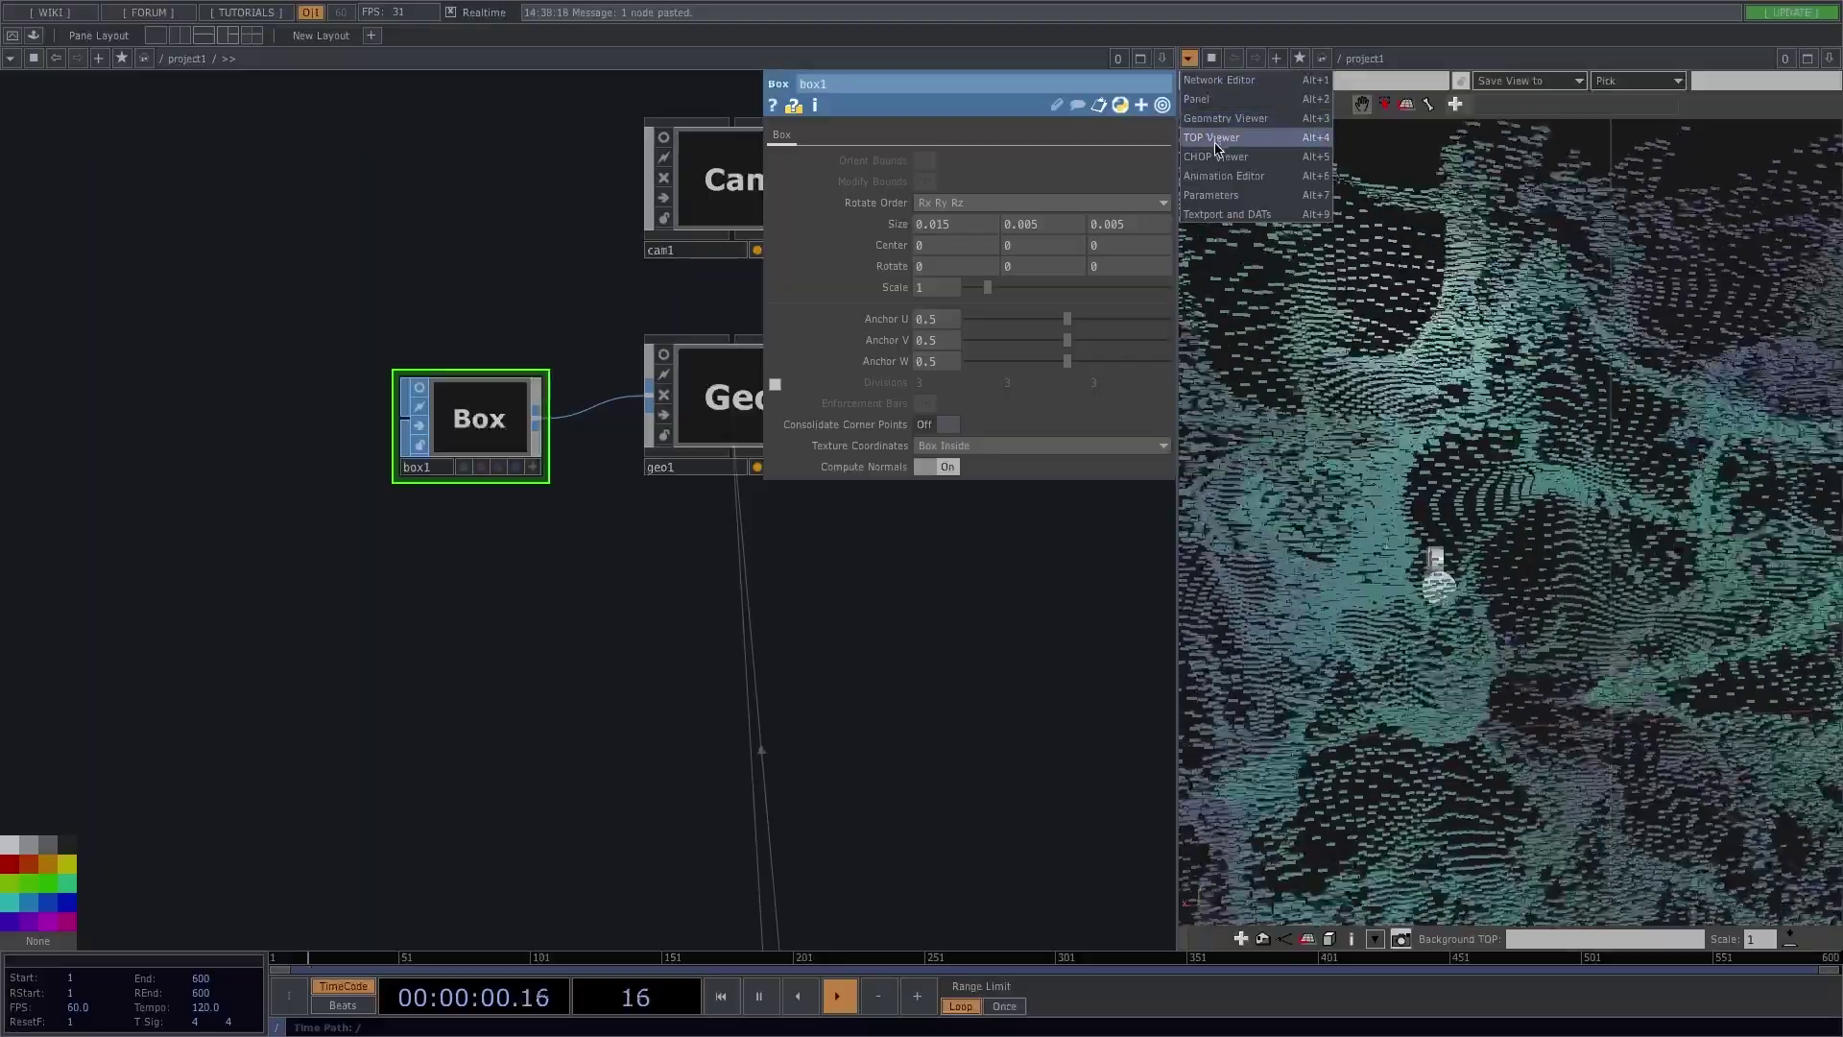
{"action": "left_click", "coordinate": [1212, 137]}
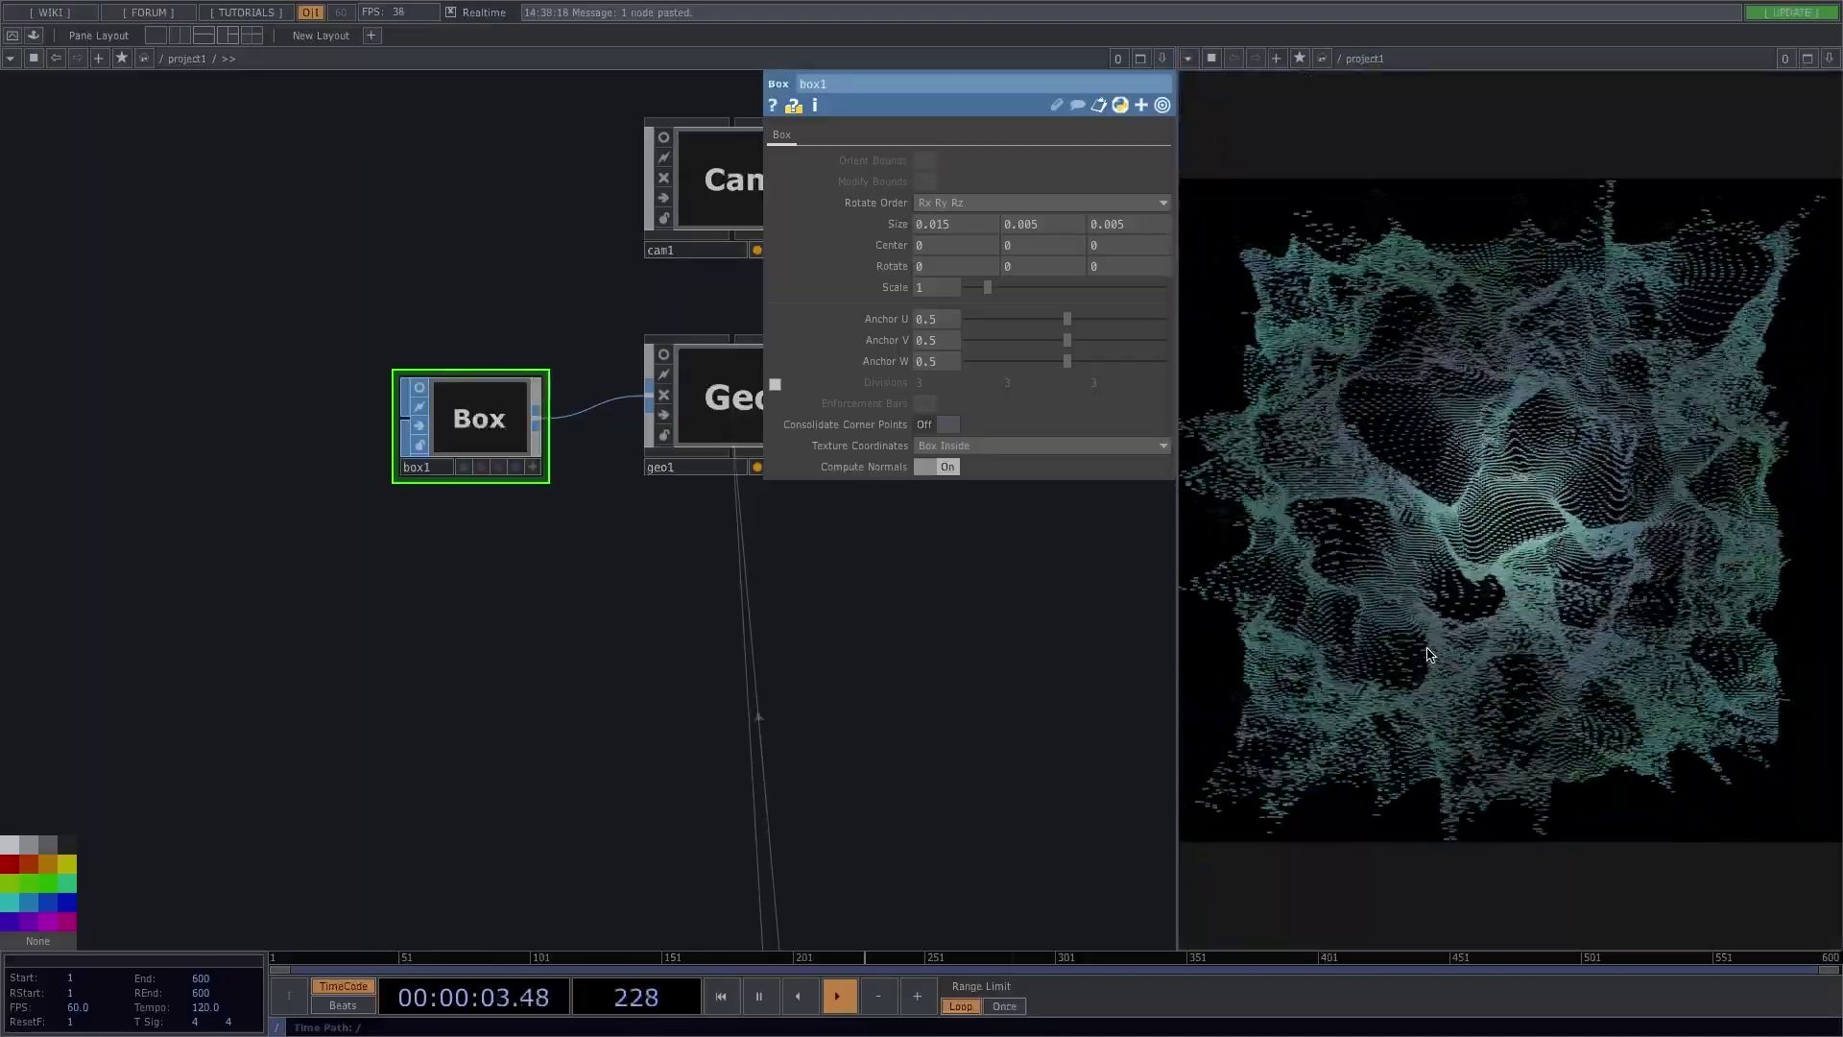
Step: Move the pos and math1 nodes left and frame them in the network
{"action": "scroll", "coordinate": [834, 742], "scroll_direction": "down", "scroll_amount": 5}
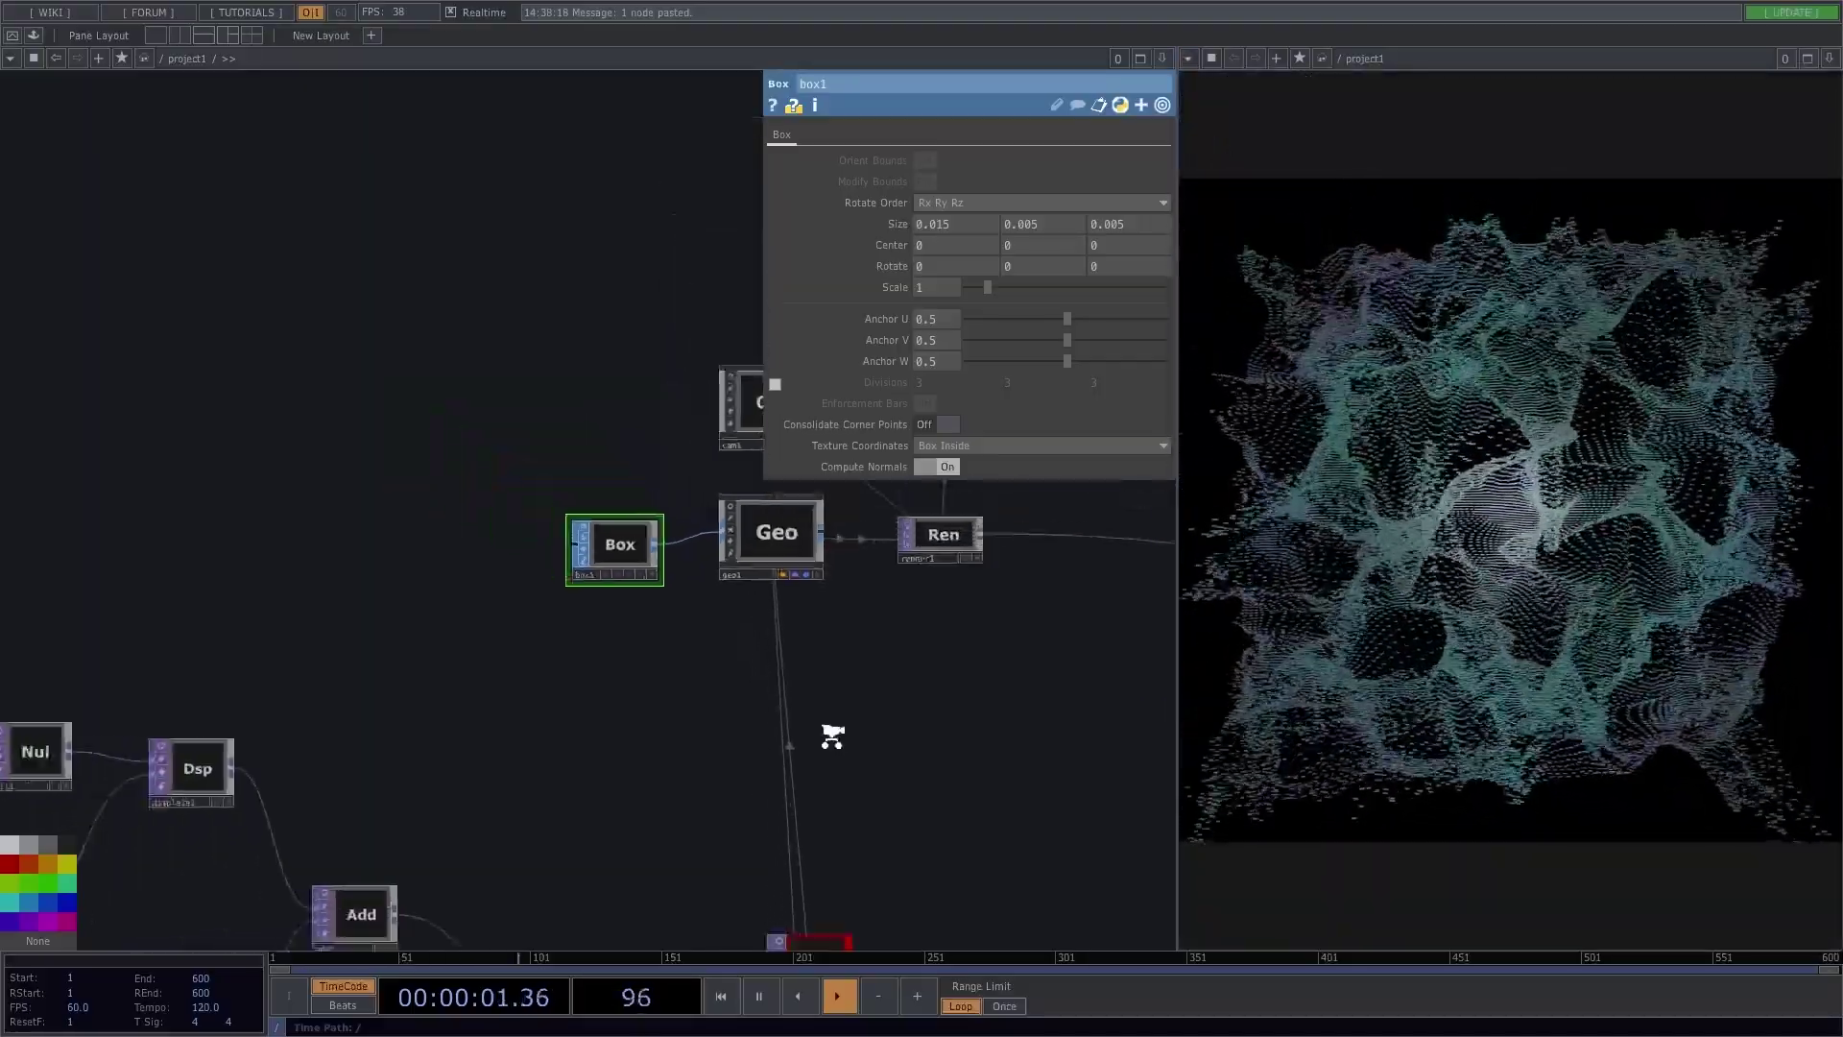
{"action": "left_click_drag", "start_coordinate": [707, 589], "coordinate": [597, 578]}
{"action": "scroll", "coordinate": [595, 576], "scroll_direction": "up", "scroll_amount": 3}
{"action": "scroll", "coordinate": [572, 566], "scroll_direction": "up", "scroll_amount": 3}
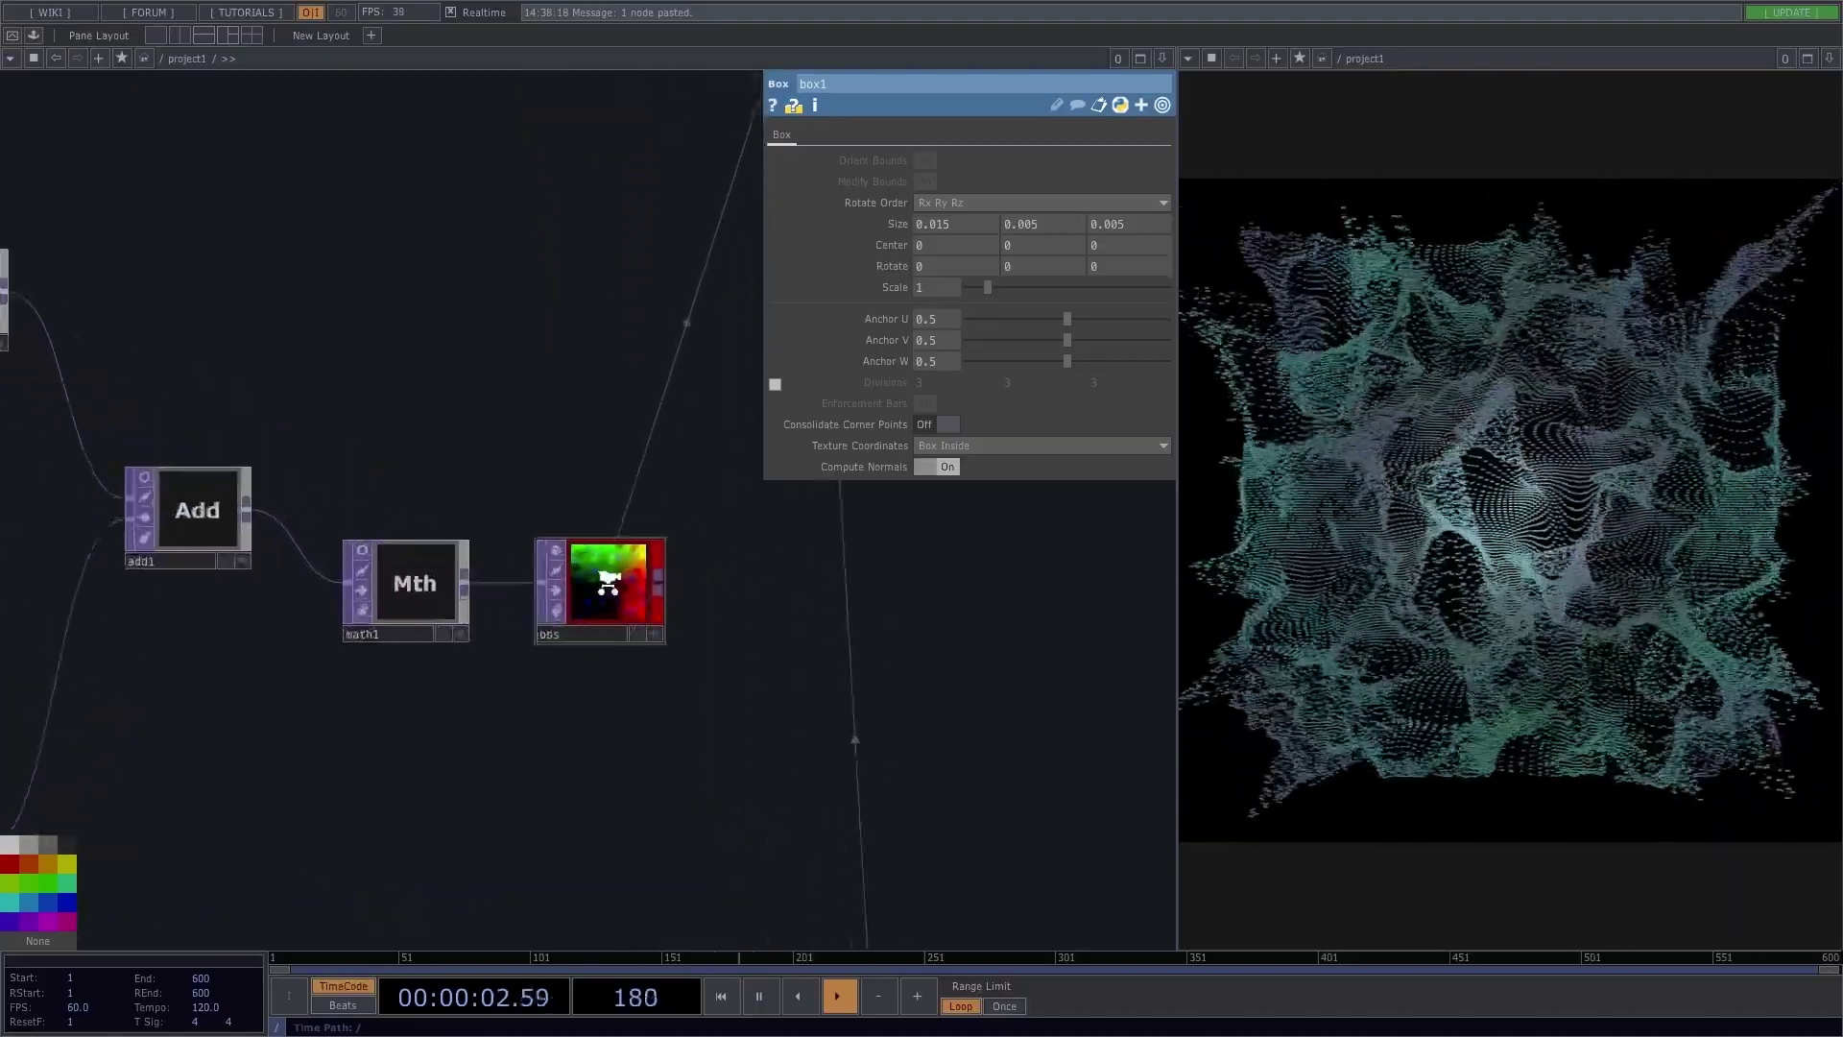
{"action": "scroll", "coordinate": [615, 597], "scroll_direction": "up", "scroll_amount": 4}
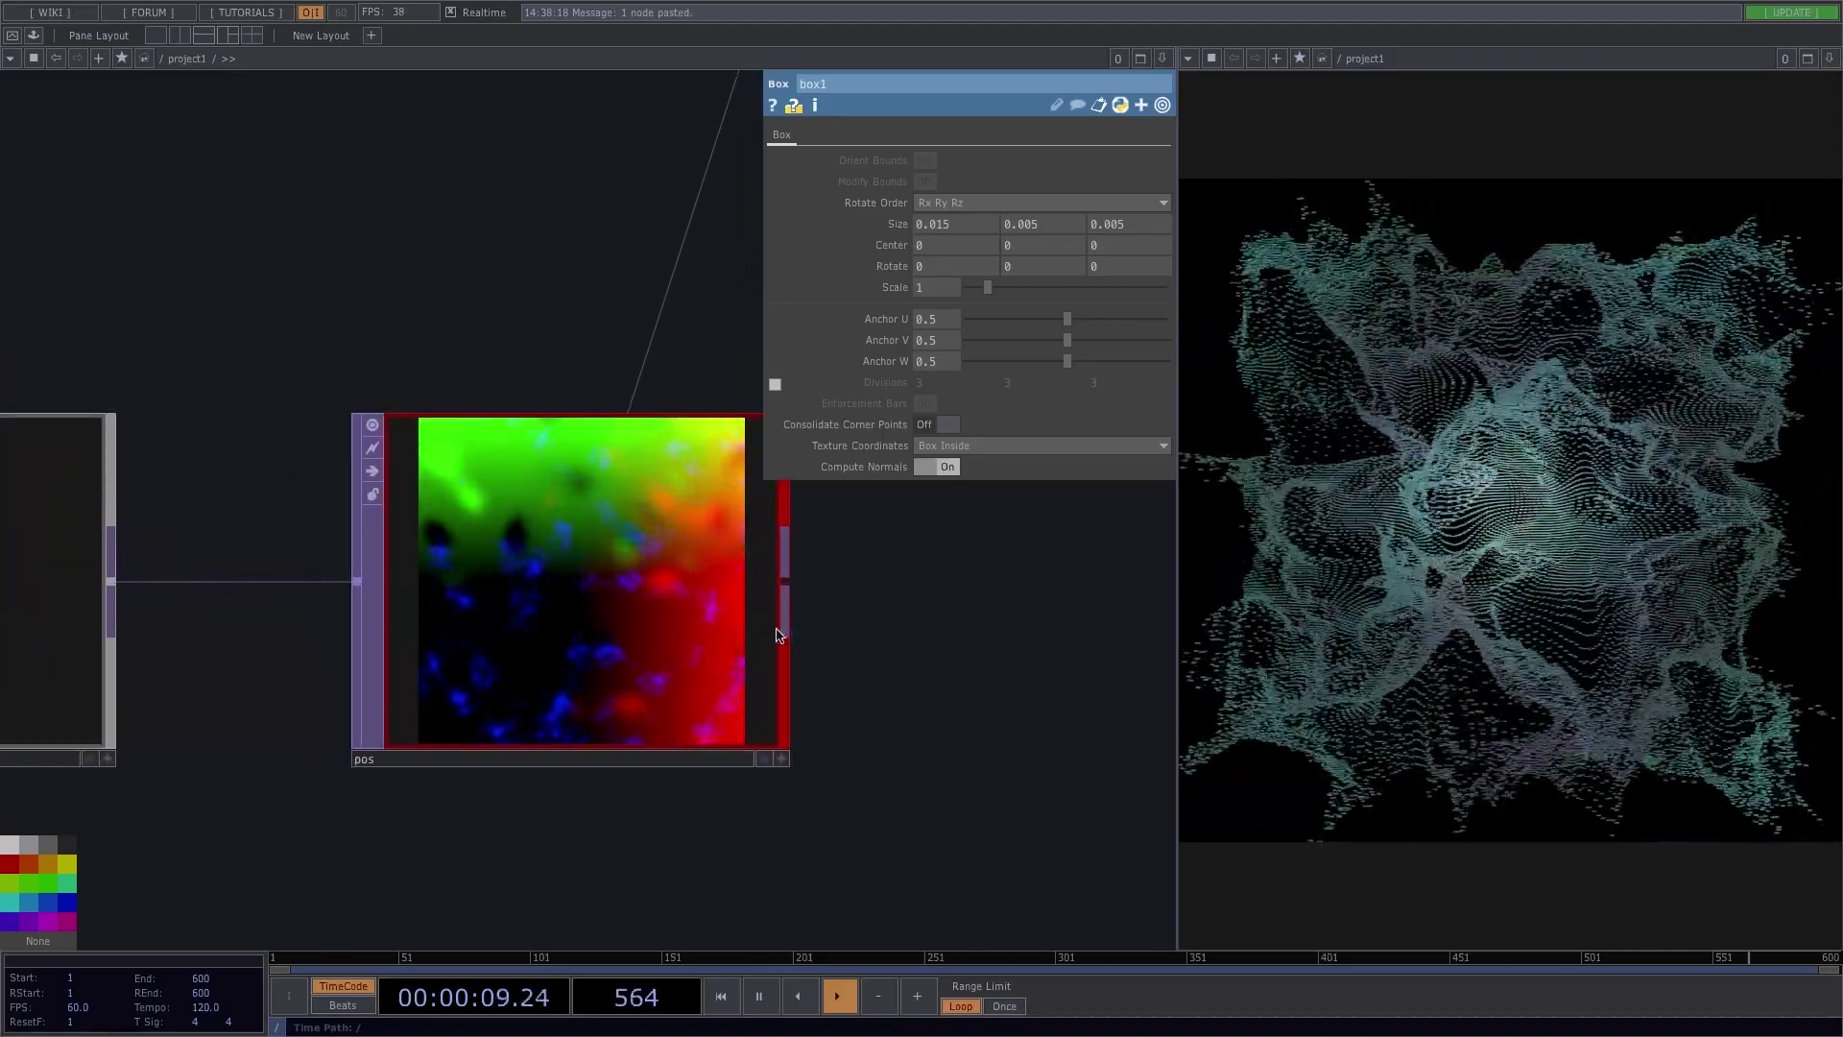
{"action": "scroll", "coordinate": [682, 657], "scroll_direction": "down", "scroll_amount": 5}
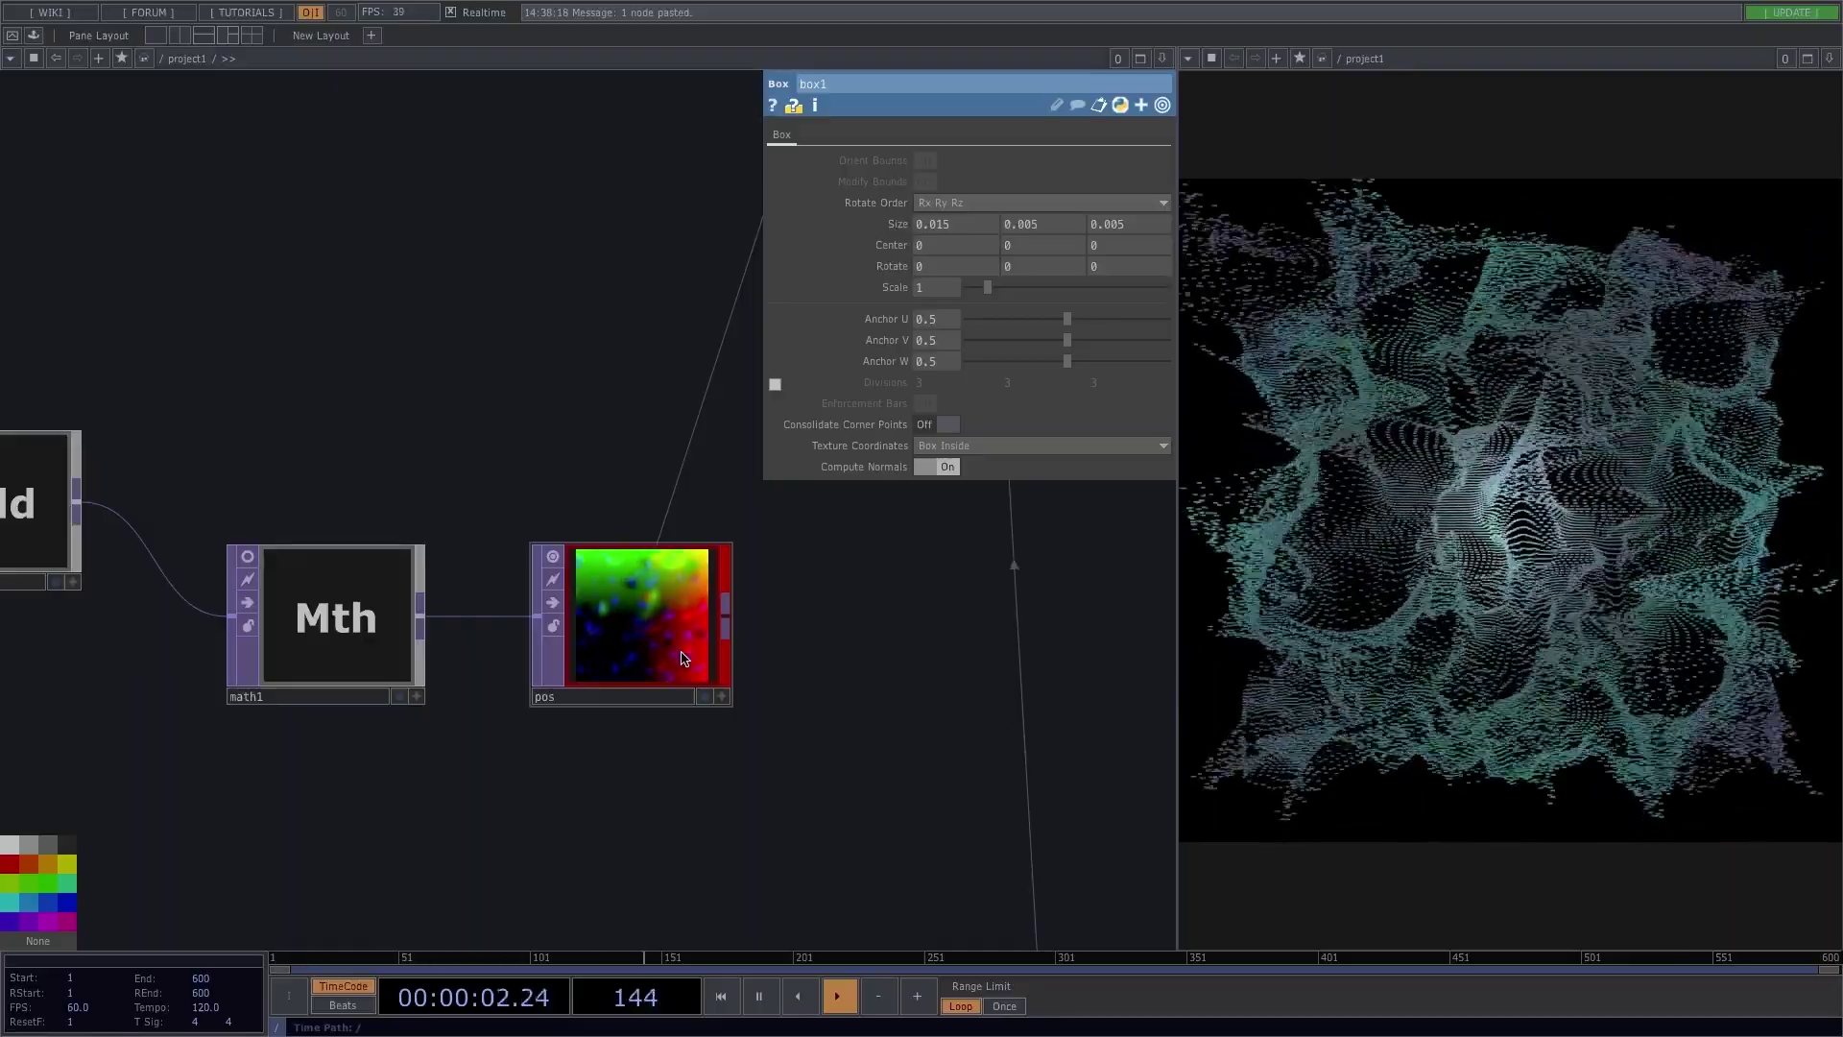
{"action": "scroll", "coordinate": [653, 662], "scroll_direction": "down", "scroll_amount": 3}
{"action": "left_click_drag", "start_coordinate": [596, 707], "coordinate": [480, 544]}
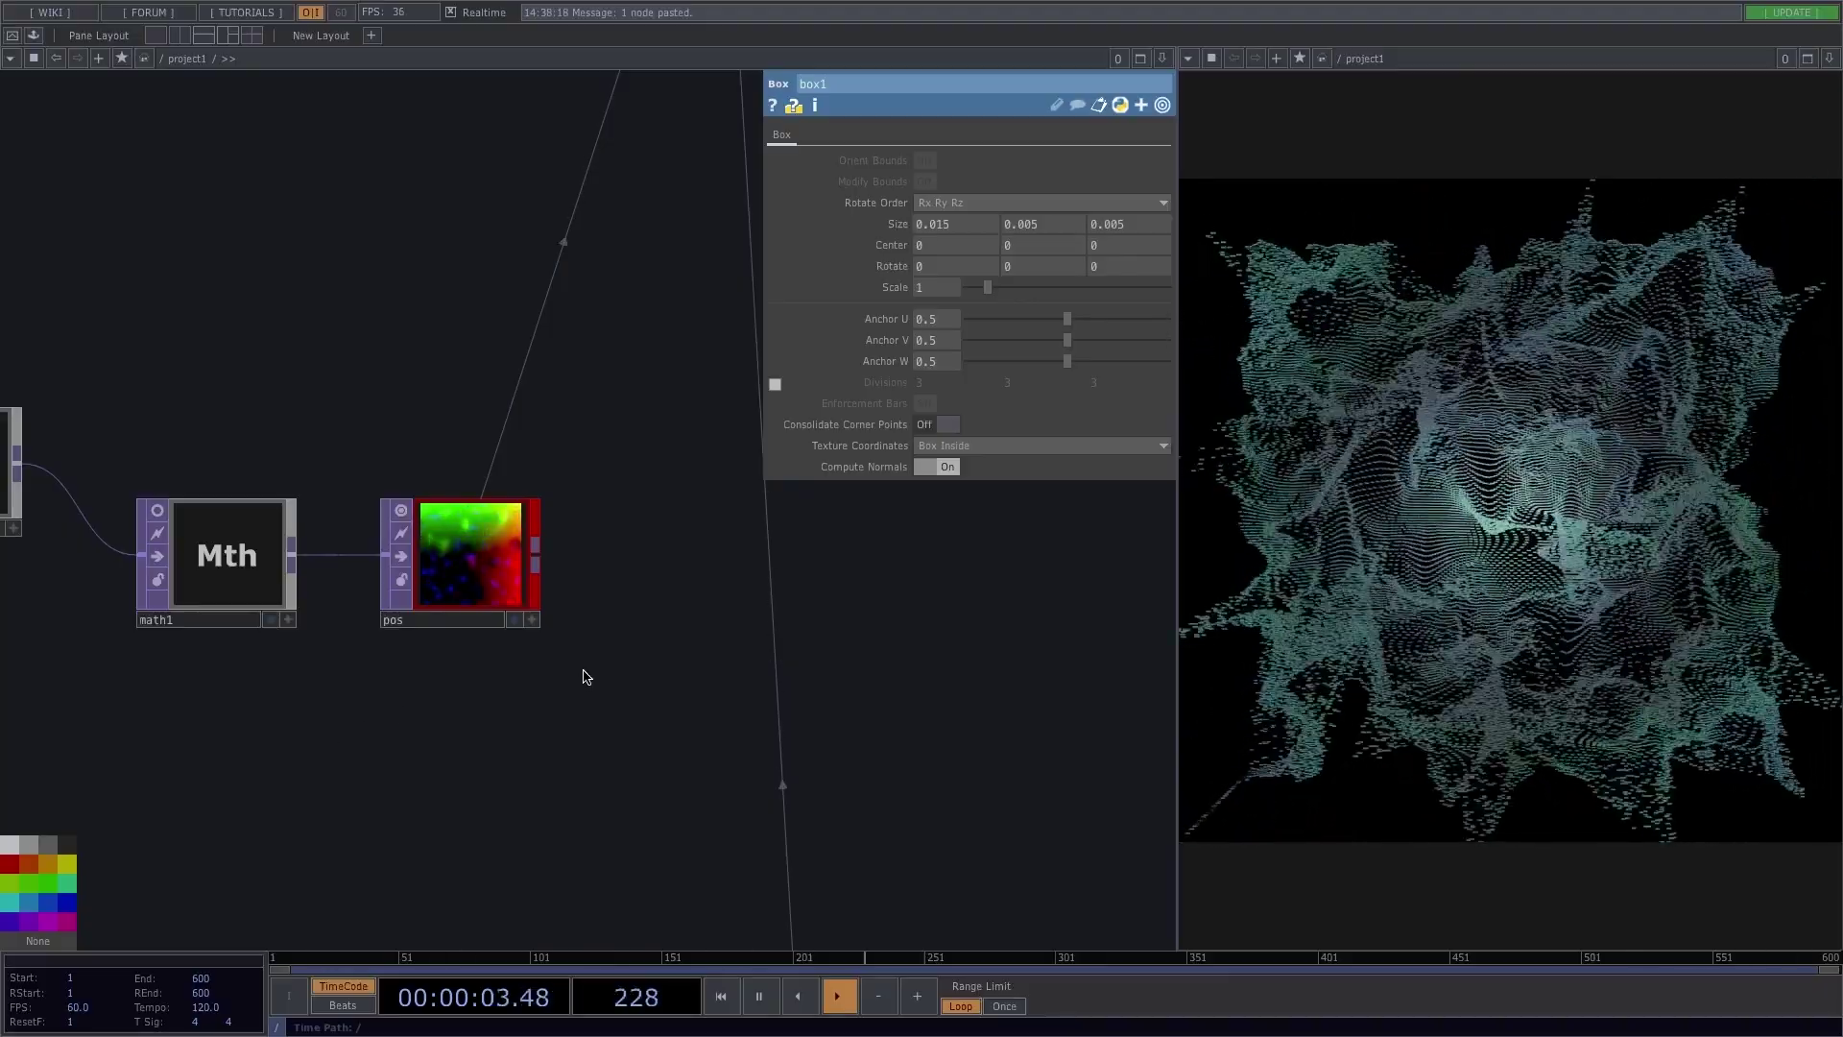
Step: Add a TOP to CHOP after pos with Crop set to Full Image
{"action": "right_click", "coordinate": [536, 570]}
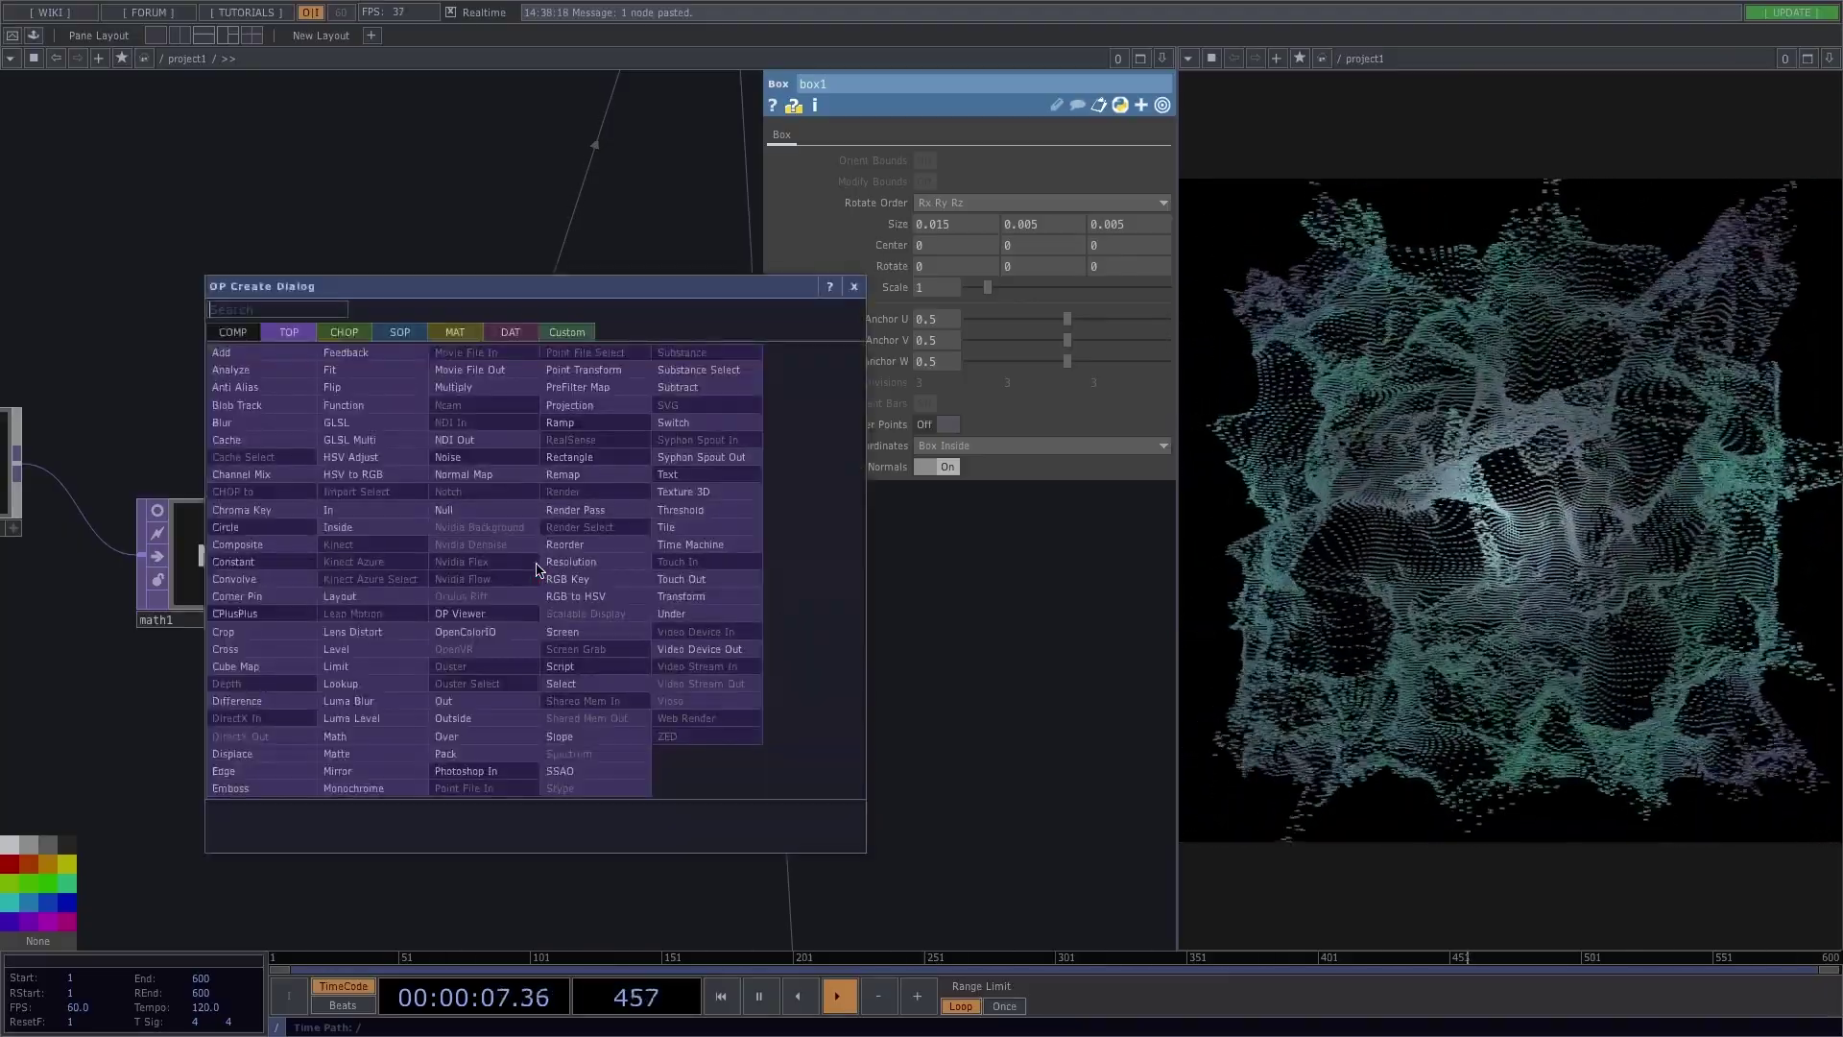
{"action": "type", "text": "topto"}
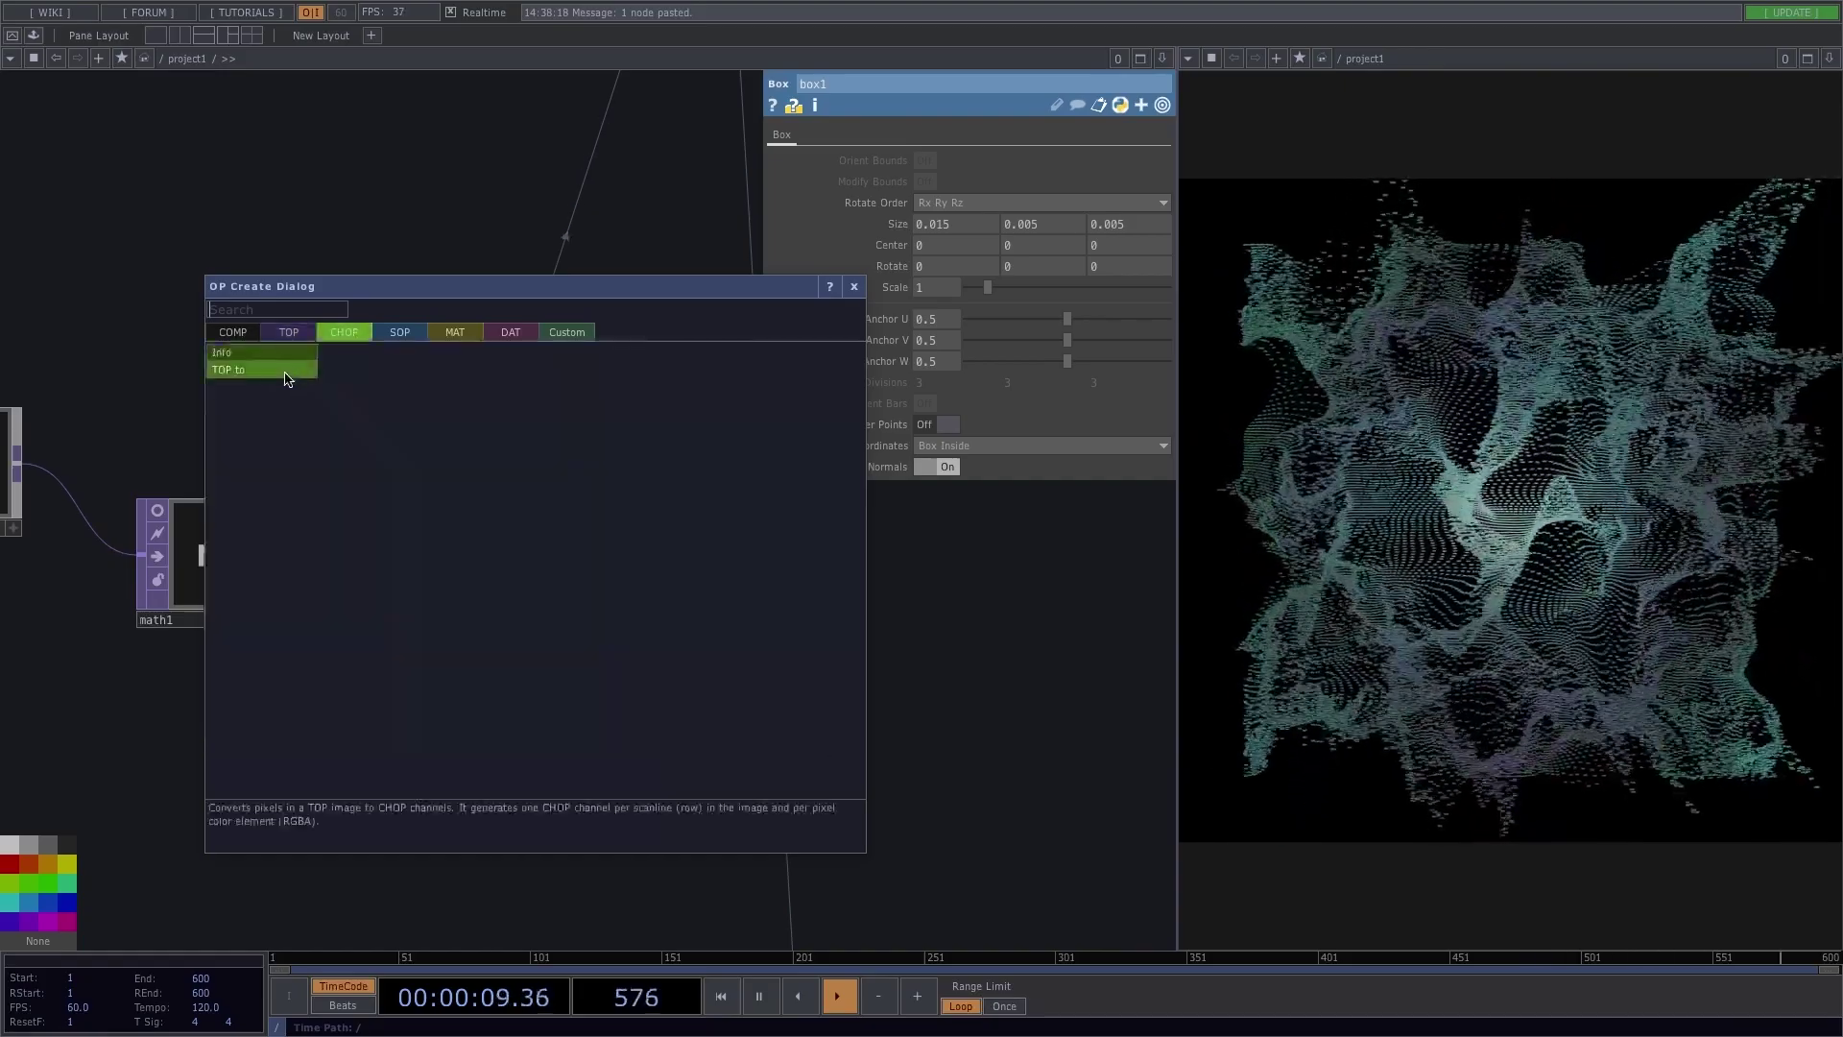
{"action": "left_click", "coordinate": [288, 365]}
{"action": "left_click", "coordinate": [732, 553]}
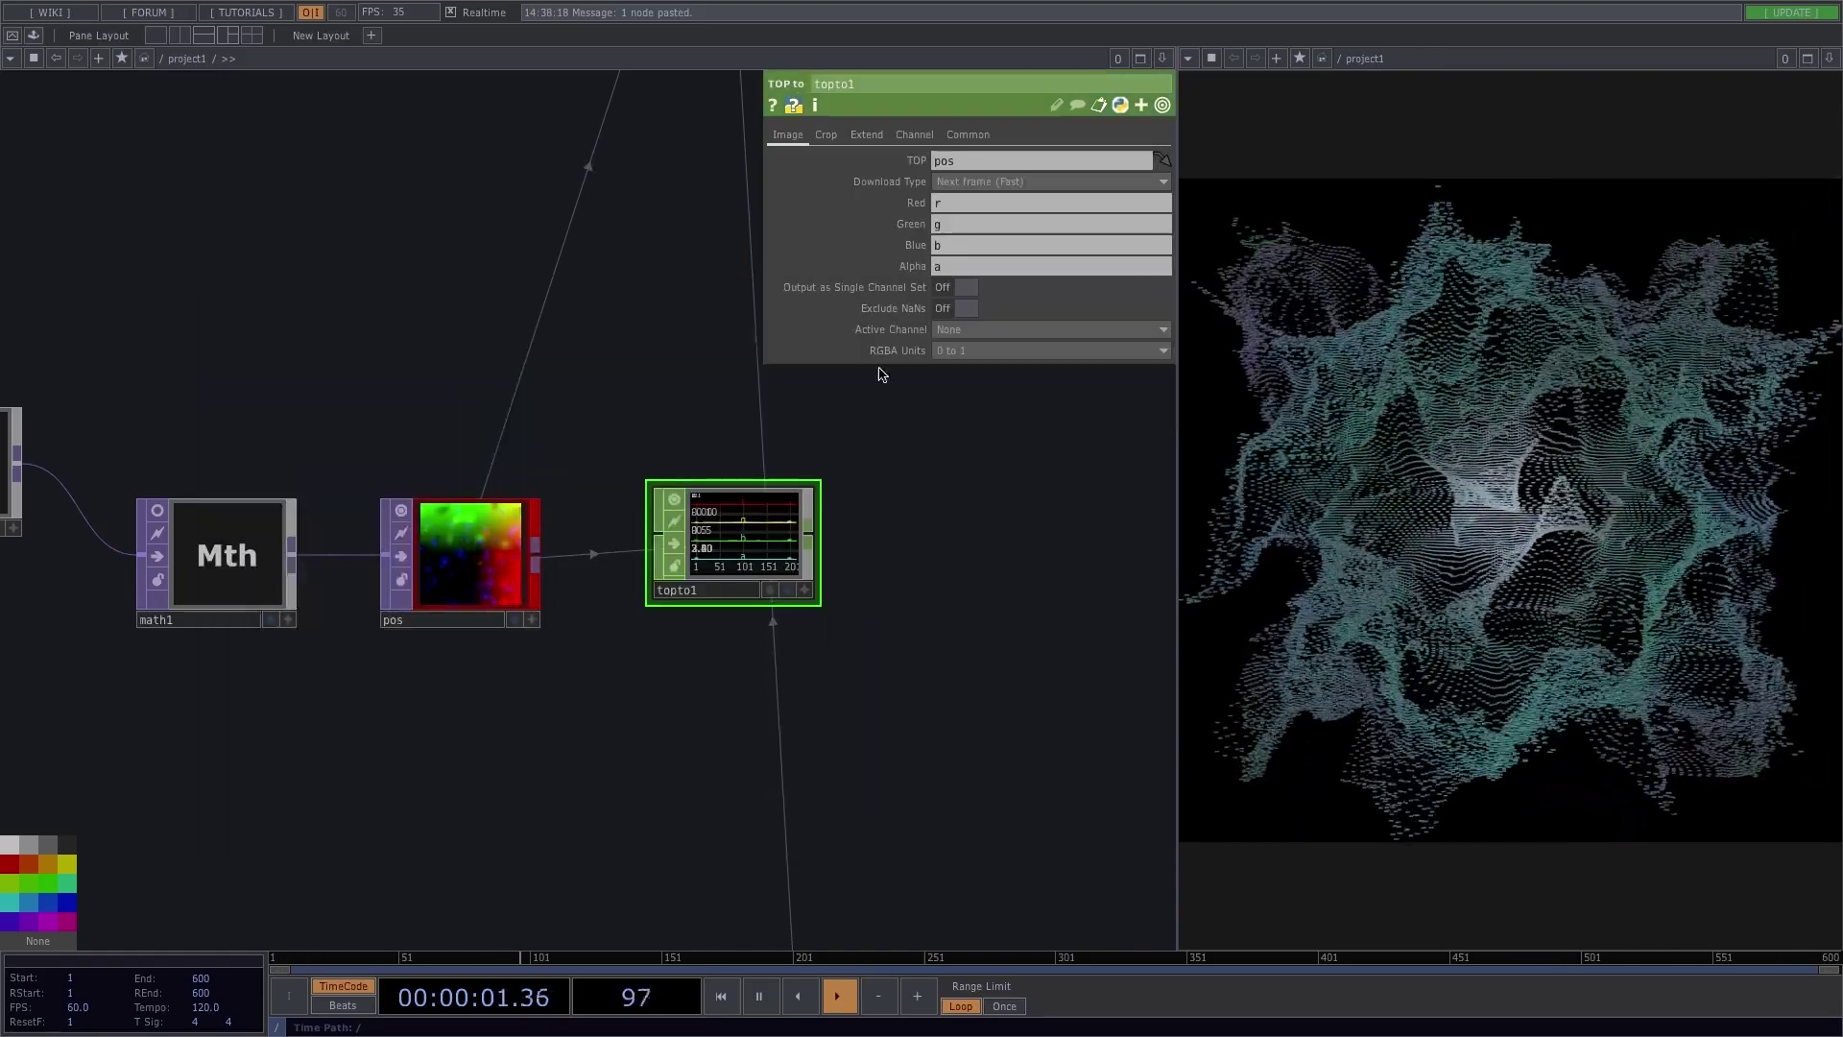
{"action": "left_click", "coordinate": [825, 135]}
{"action": "left_click", "coordinate": [963, 162]}
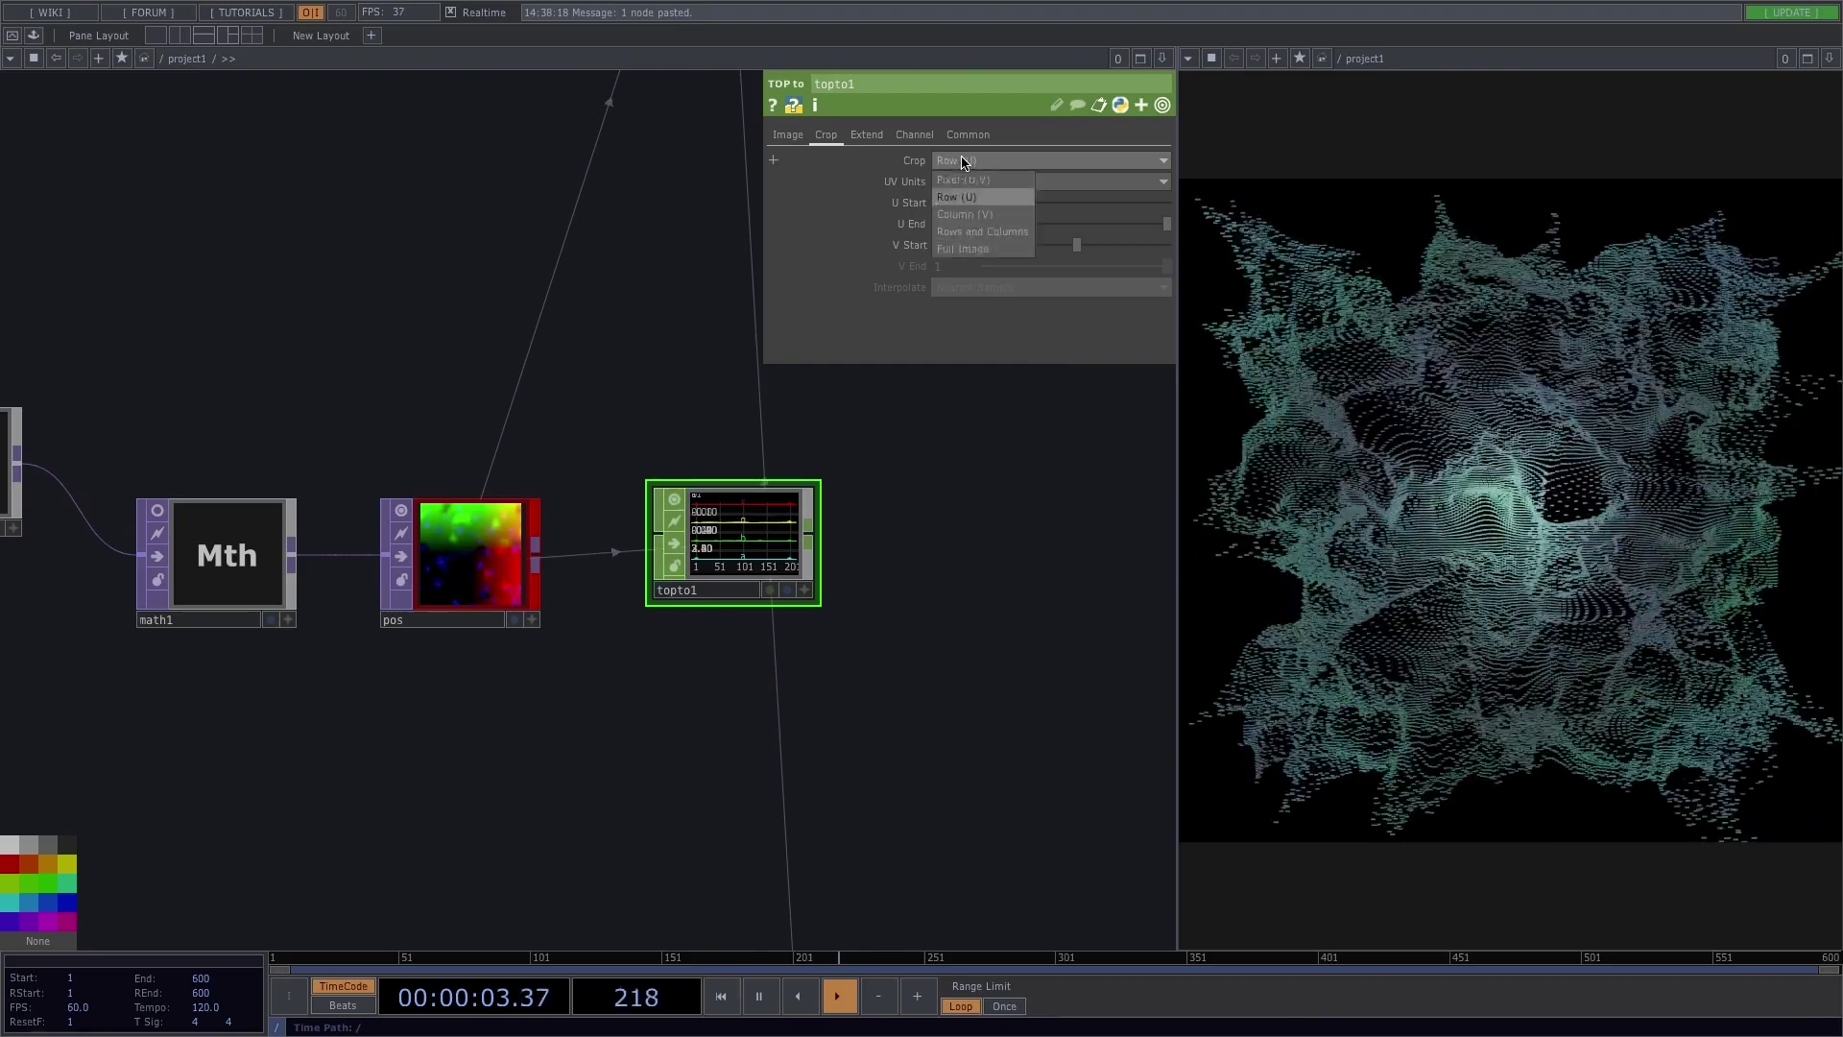
{"action": "left_click", "coordinate": [985, 248]}
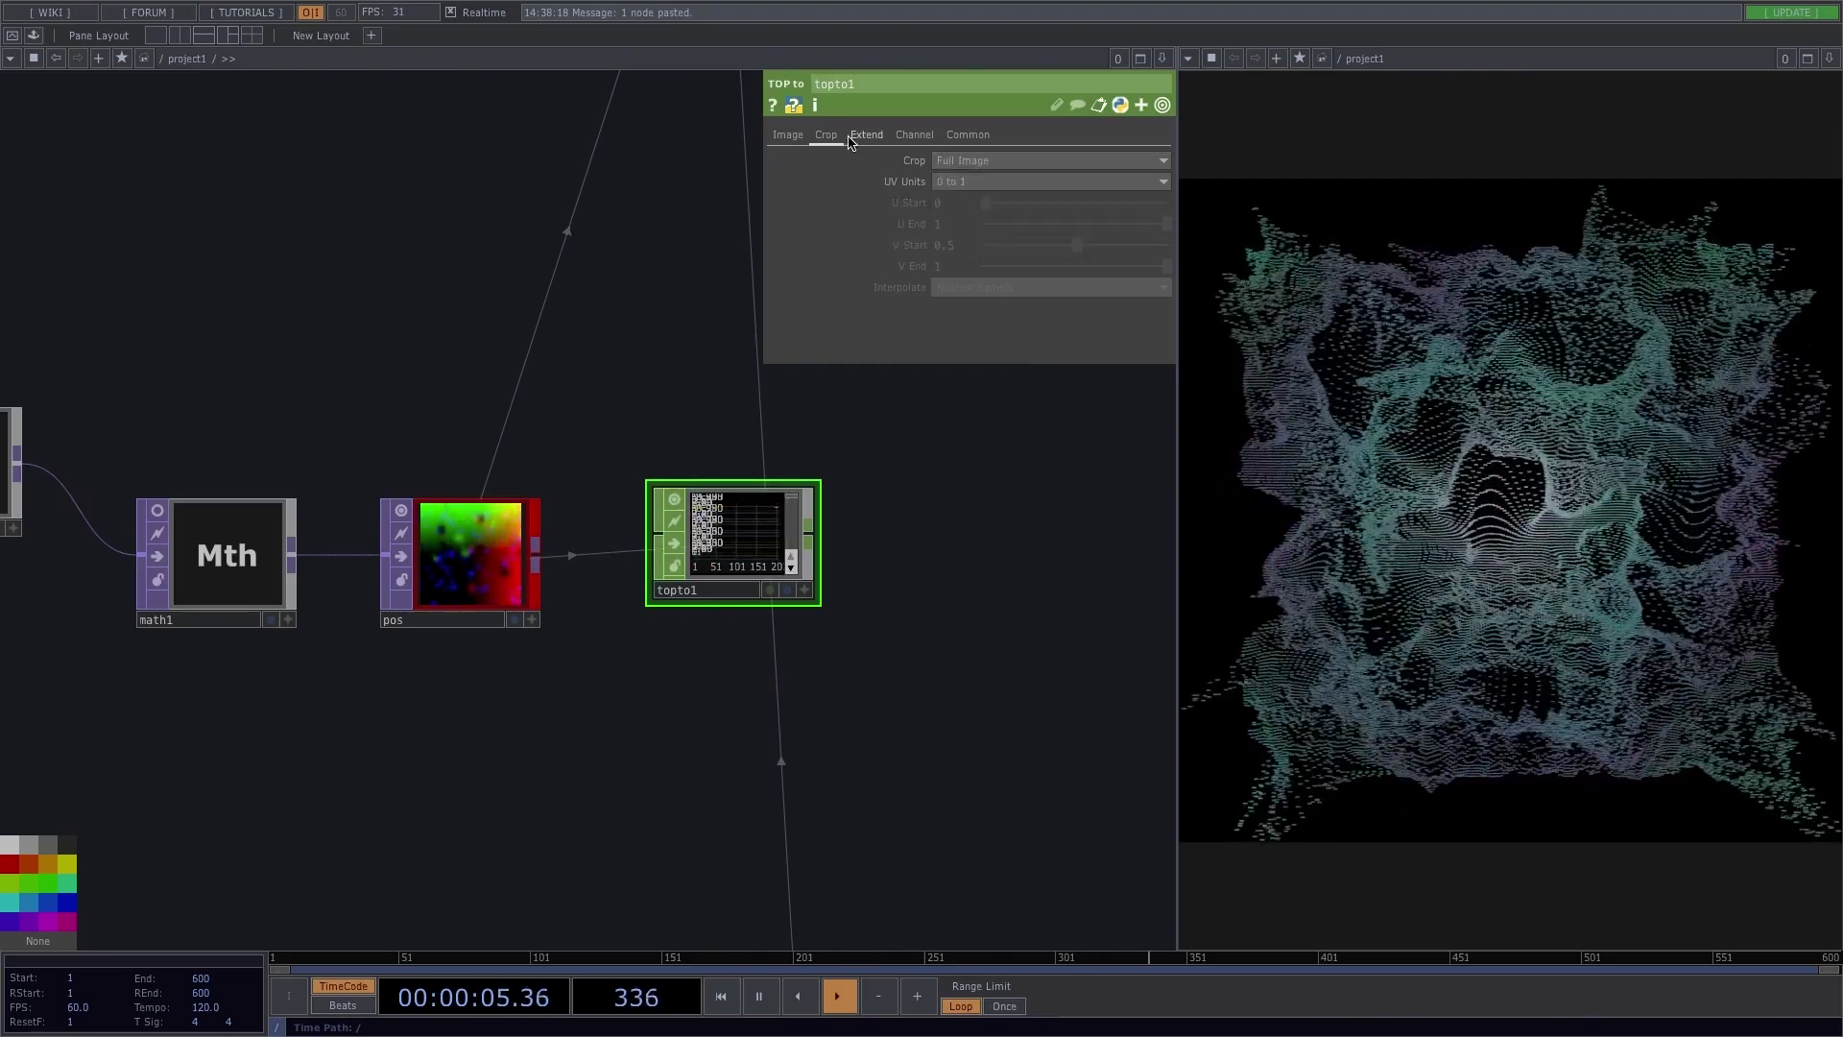
{"action": "left_click", "coordinate": [789, 136]}
{"action": "left_click_drag", "start_coordinate": [892, 598], "coordinate": [403, 630]}
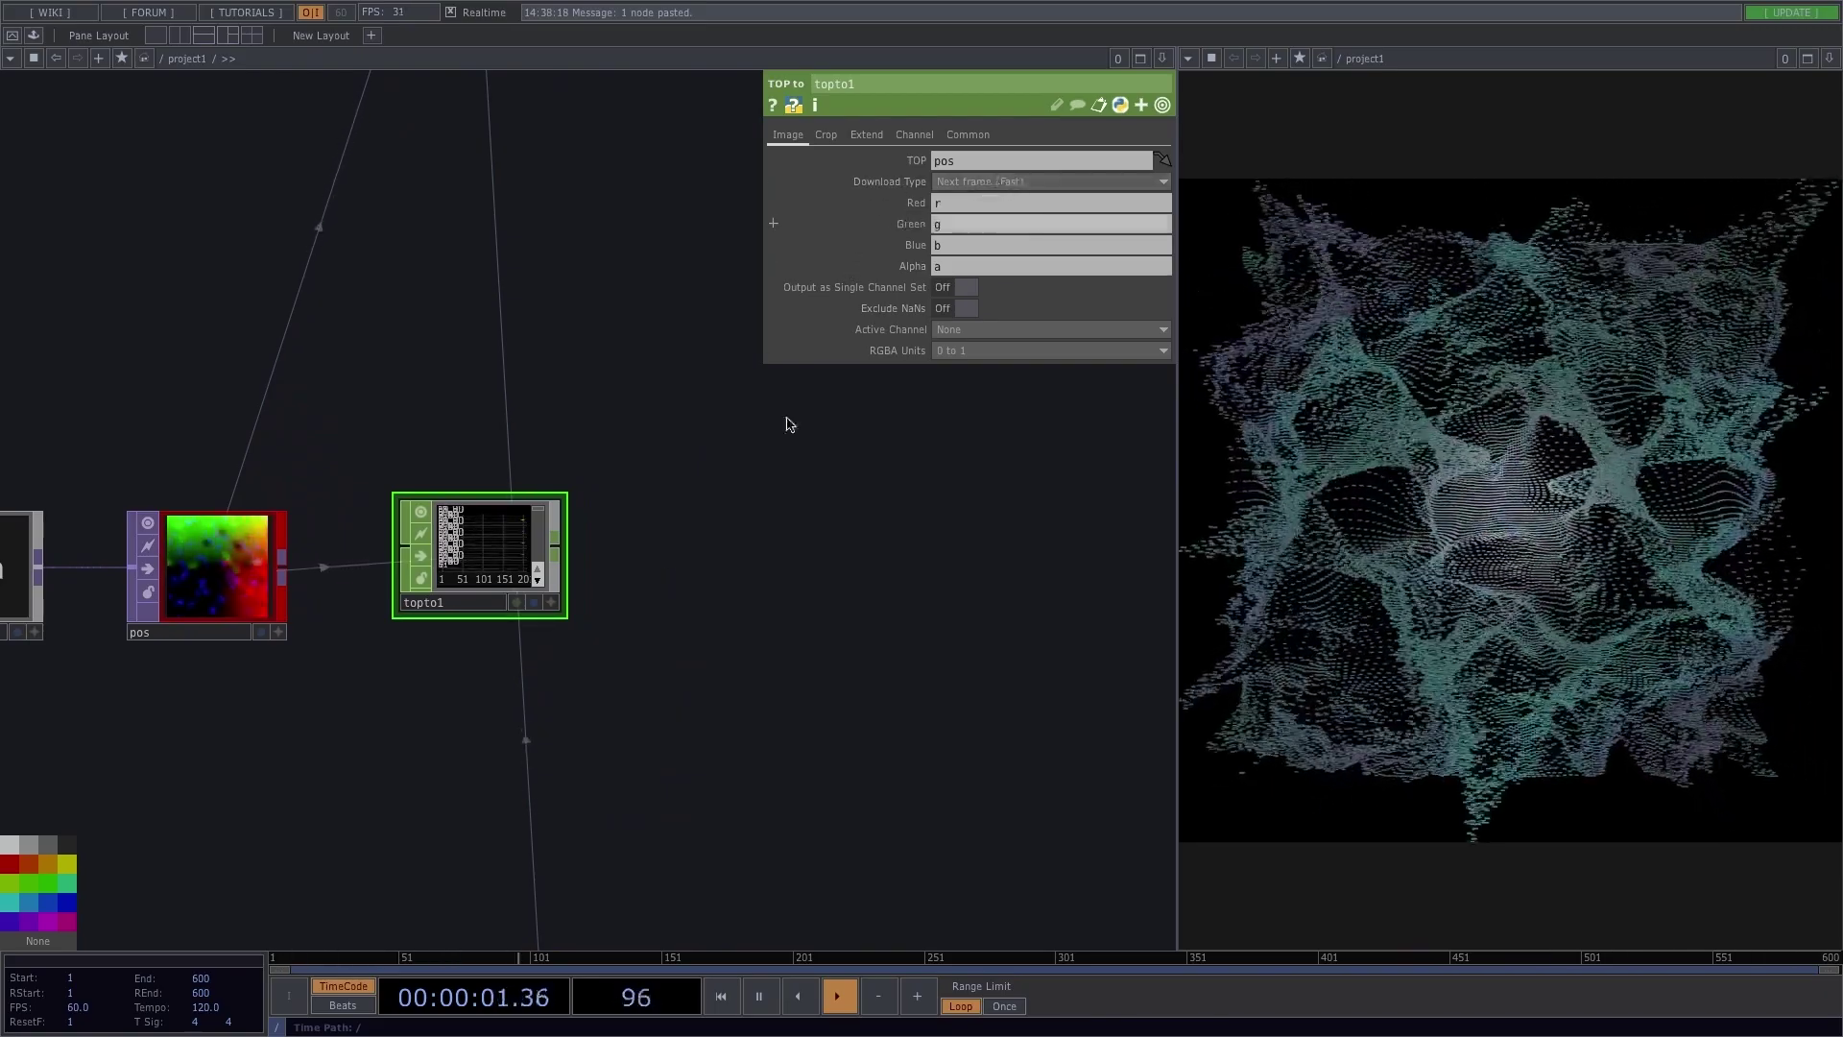
Step: Add a Shuffle CHOP after topto1 set to Sequence Channels by Name, disabling both previews
{"action": "right_click", "coordinate": [554, 554]}
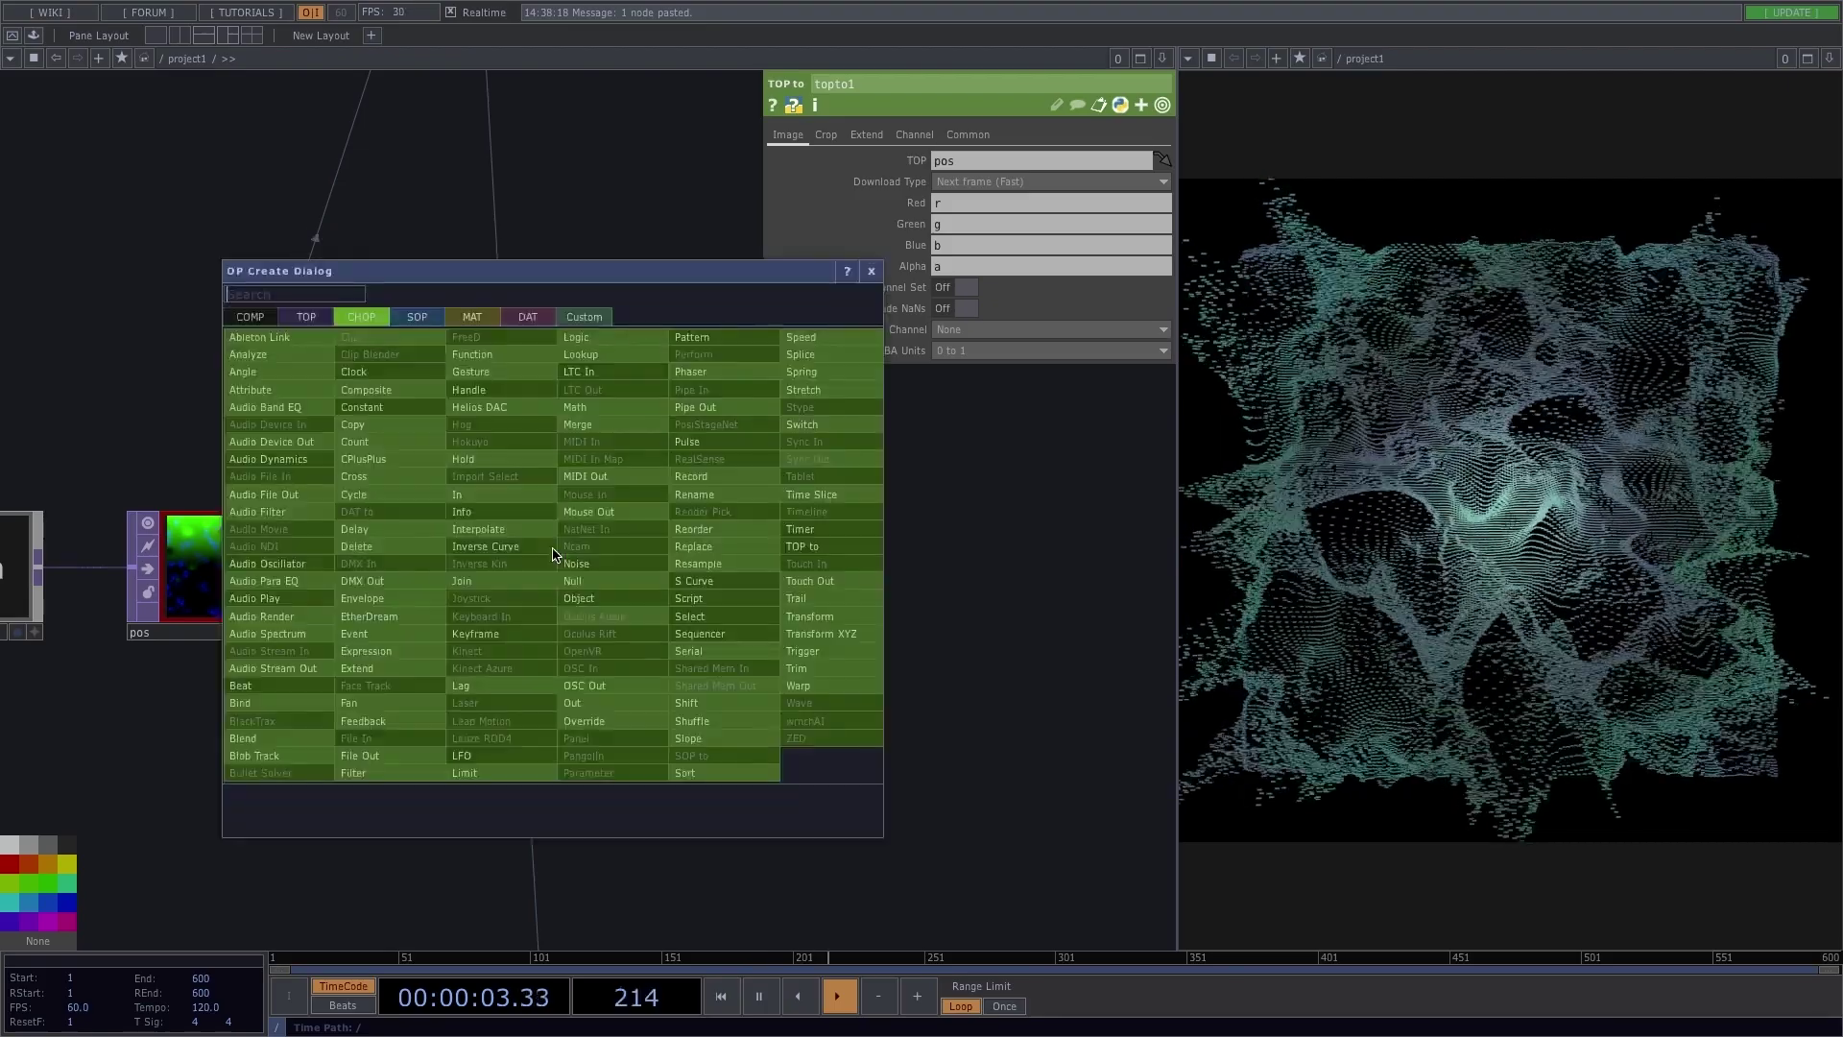
{"action": "type", "text": "shu"}
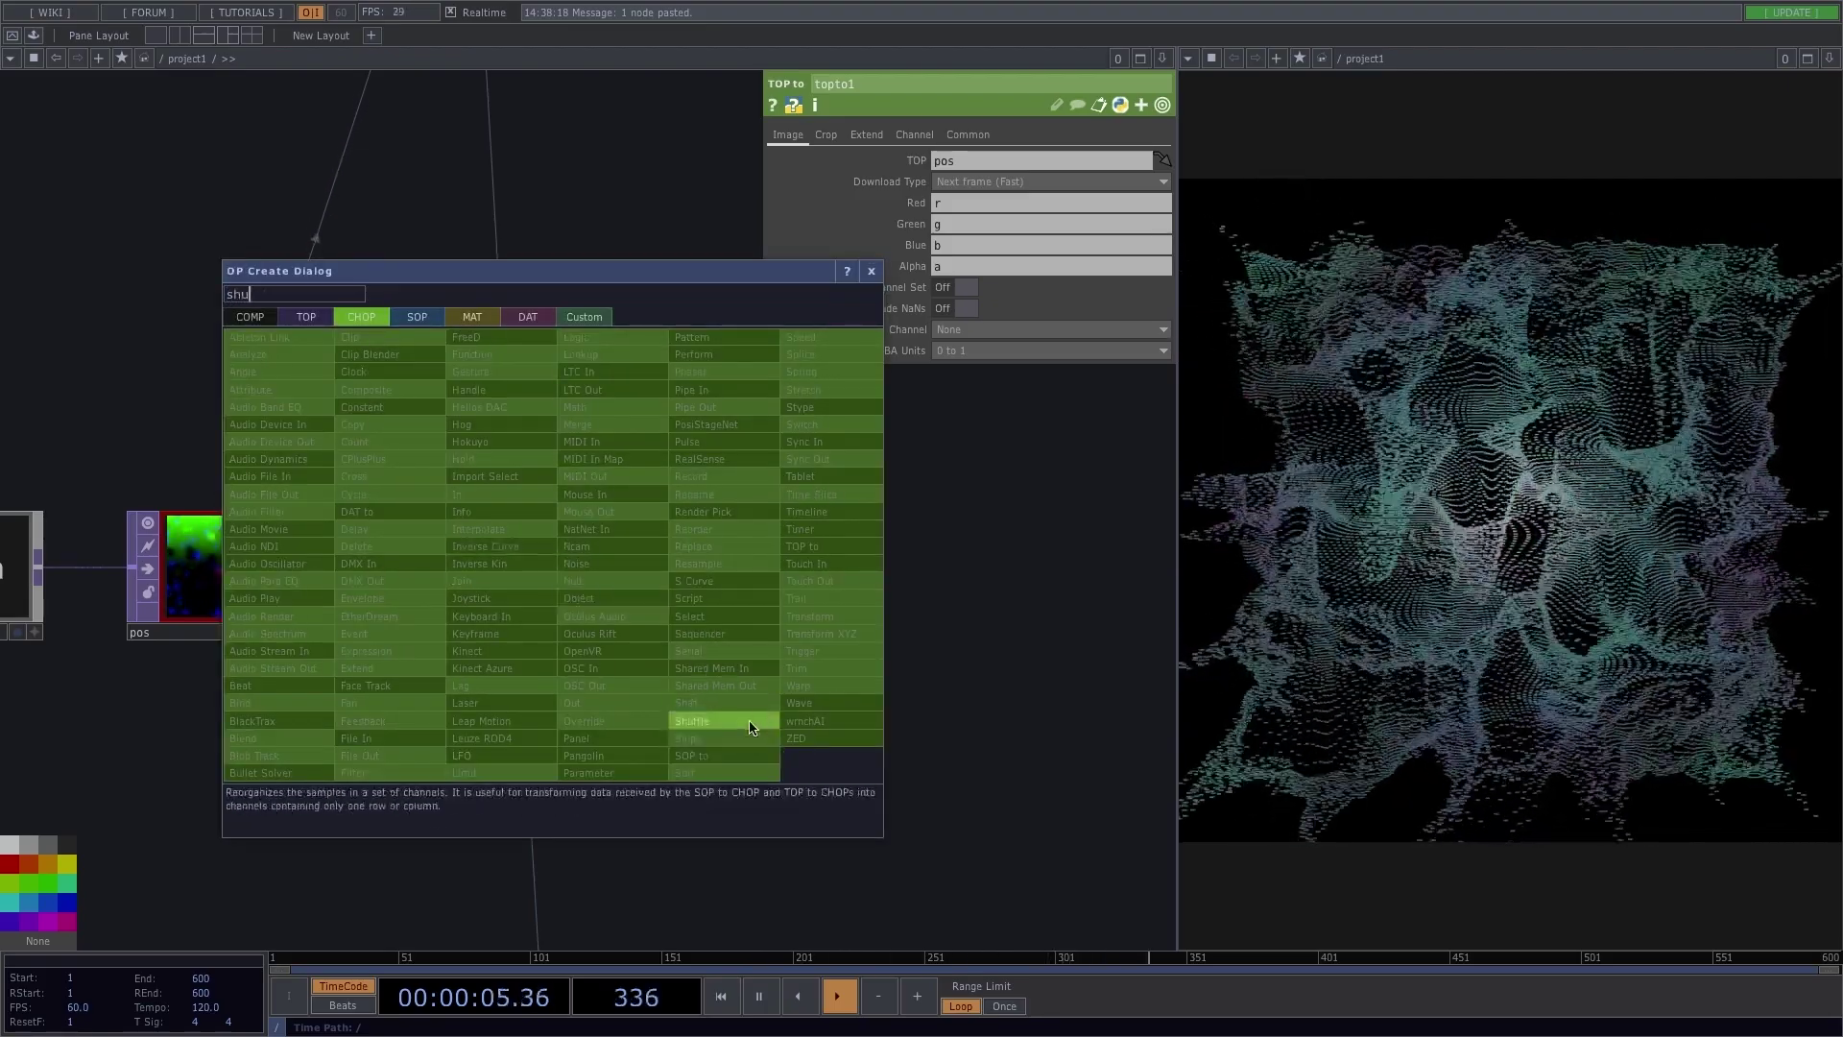
{"action": "left_click", "coordinate": [751, 724]}
{"action": "left_click", "coordinate": [697, 560]}
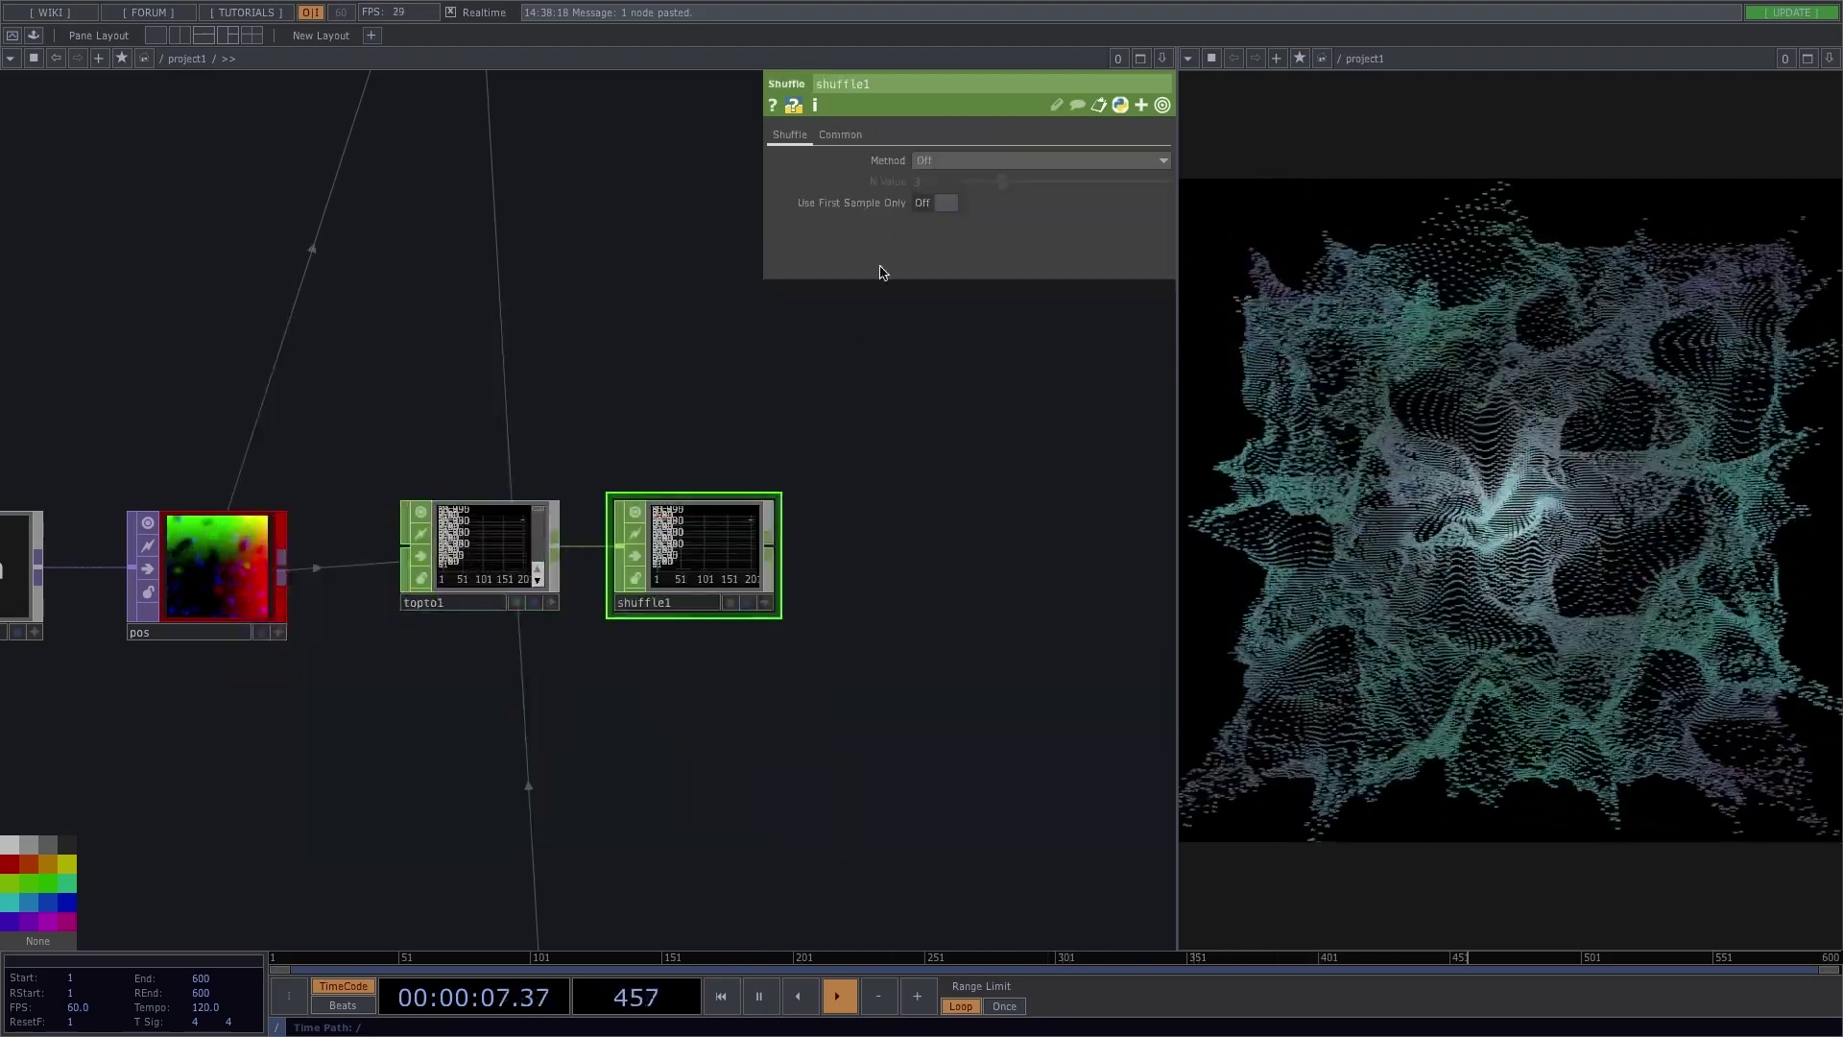
{"action": "left_click", "coordinate": [943, 161]}
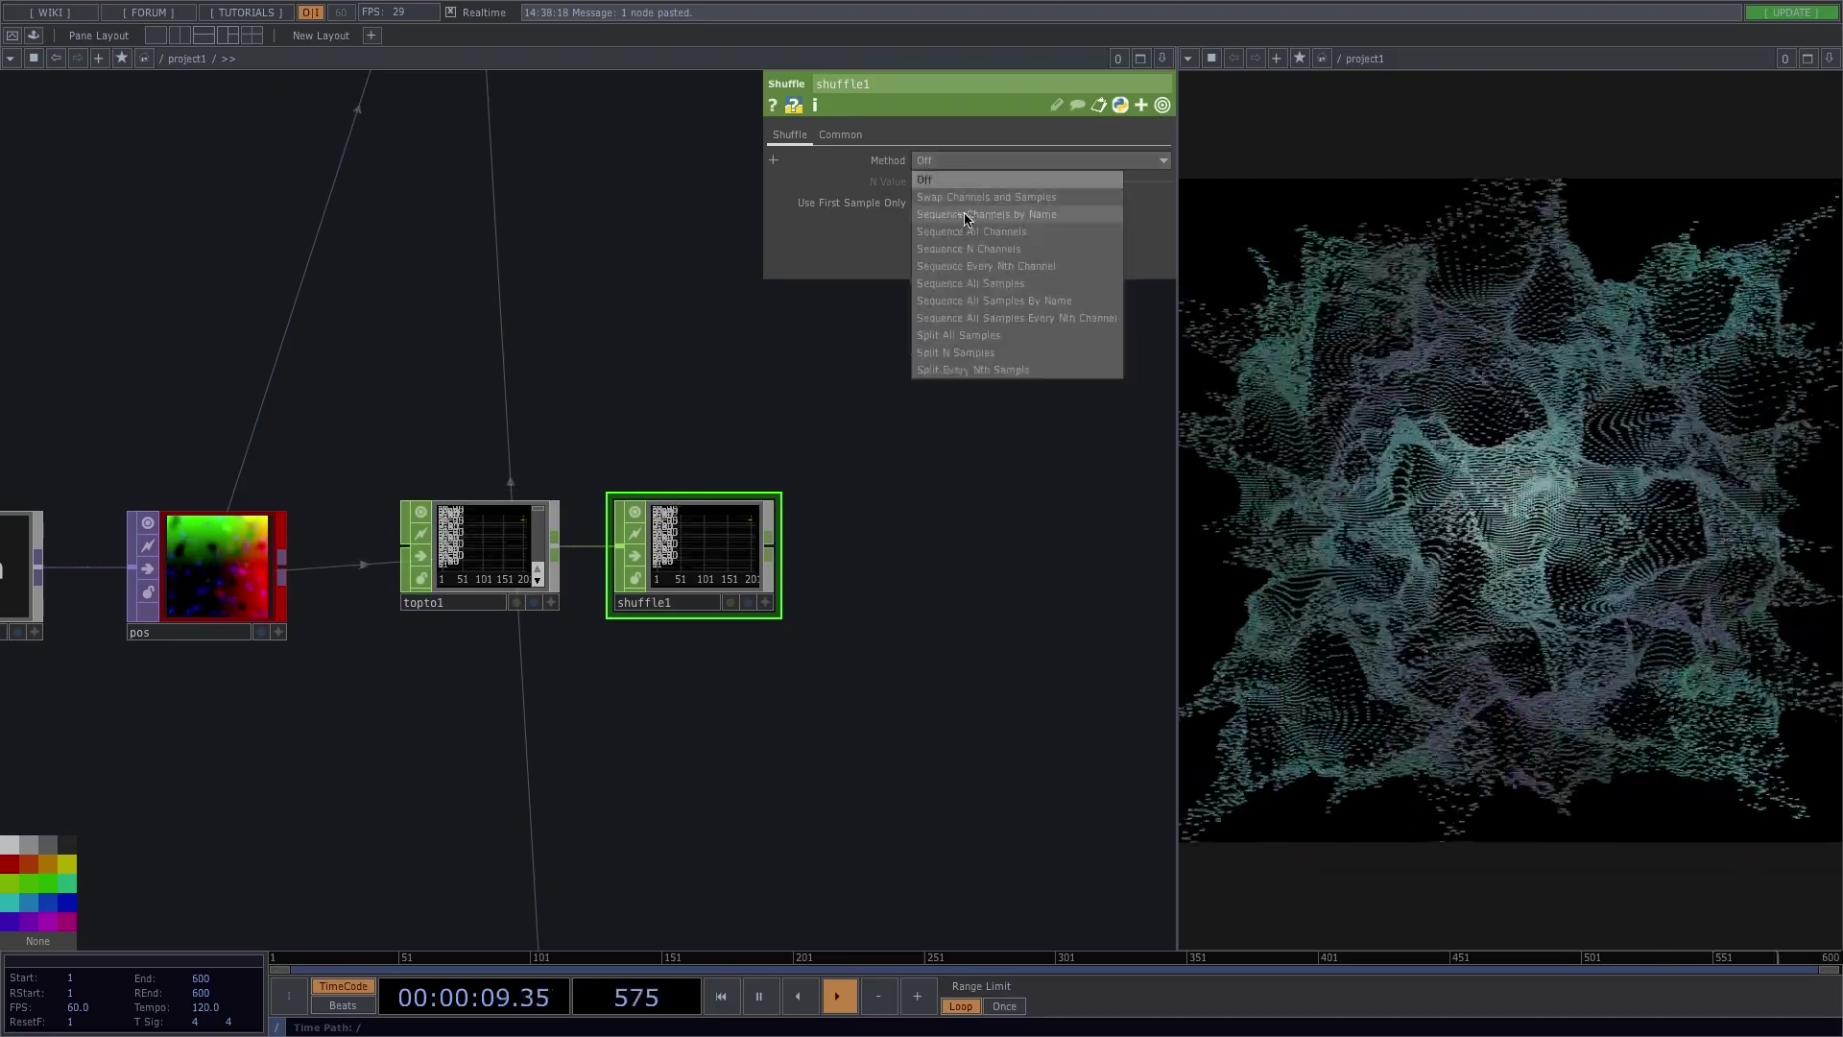
{"action": "left_click", "coordinate": [969, 215]}
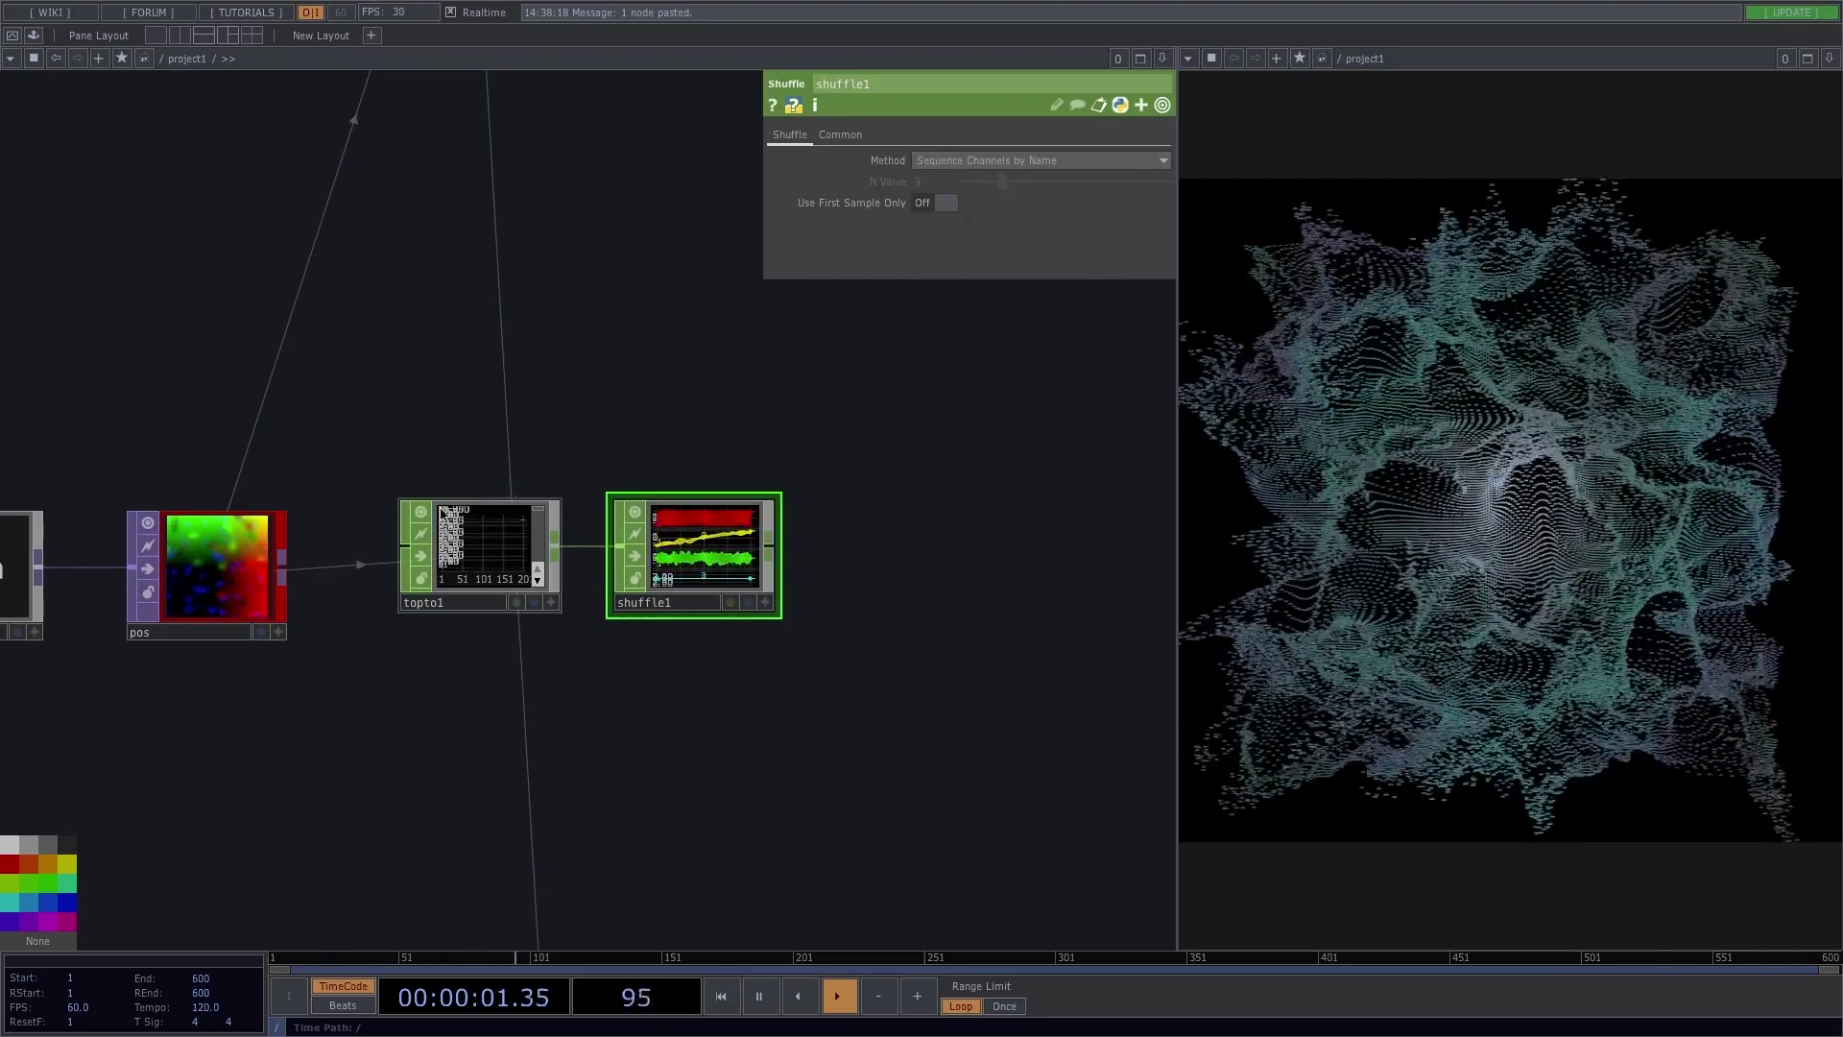
{"action": "left_click", "coordinate": [422, 510]}
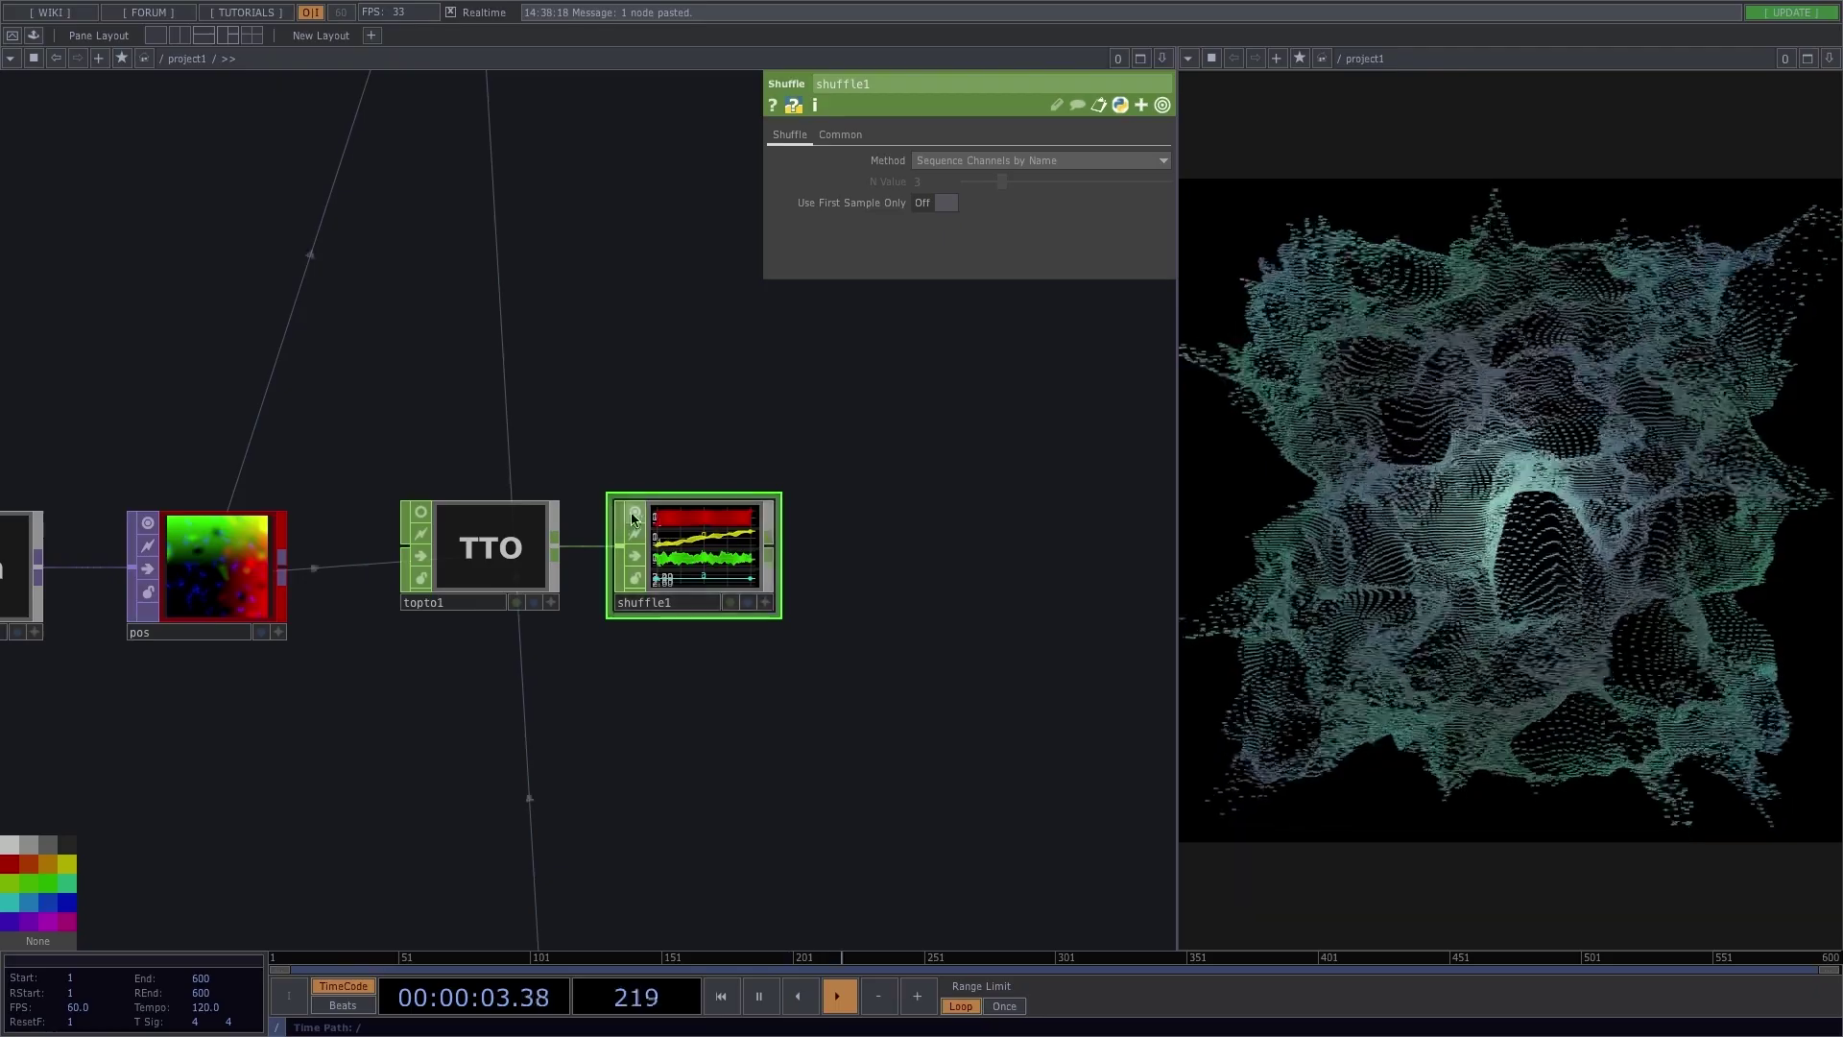
{"action": "left_click", "coordinate": [632, 511]}
Step: Add a CHOP to TOP after shuffle1 and line the nodes up
{"action": "right_click", "coordinate": [771, 546]}
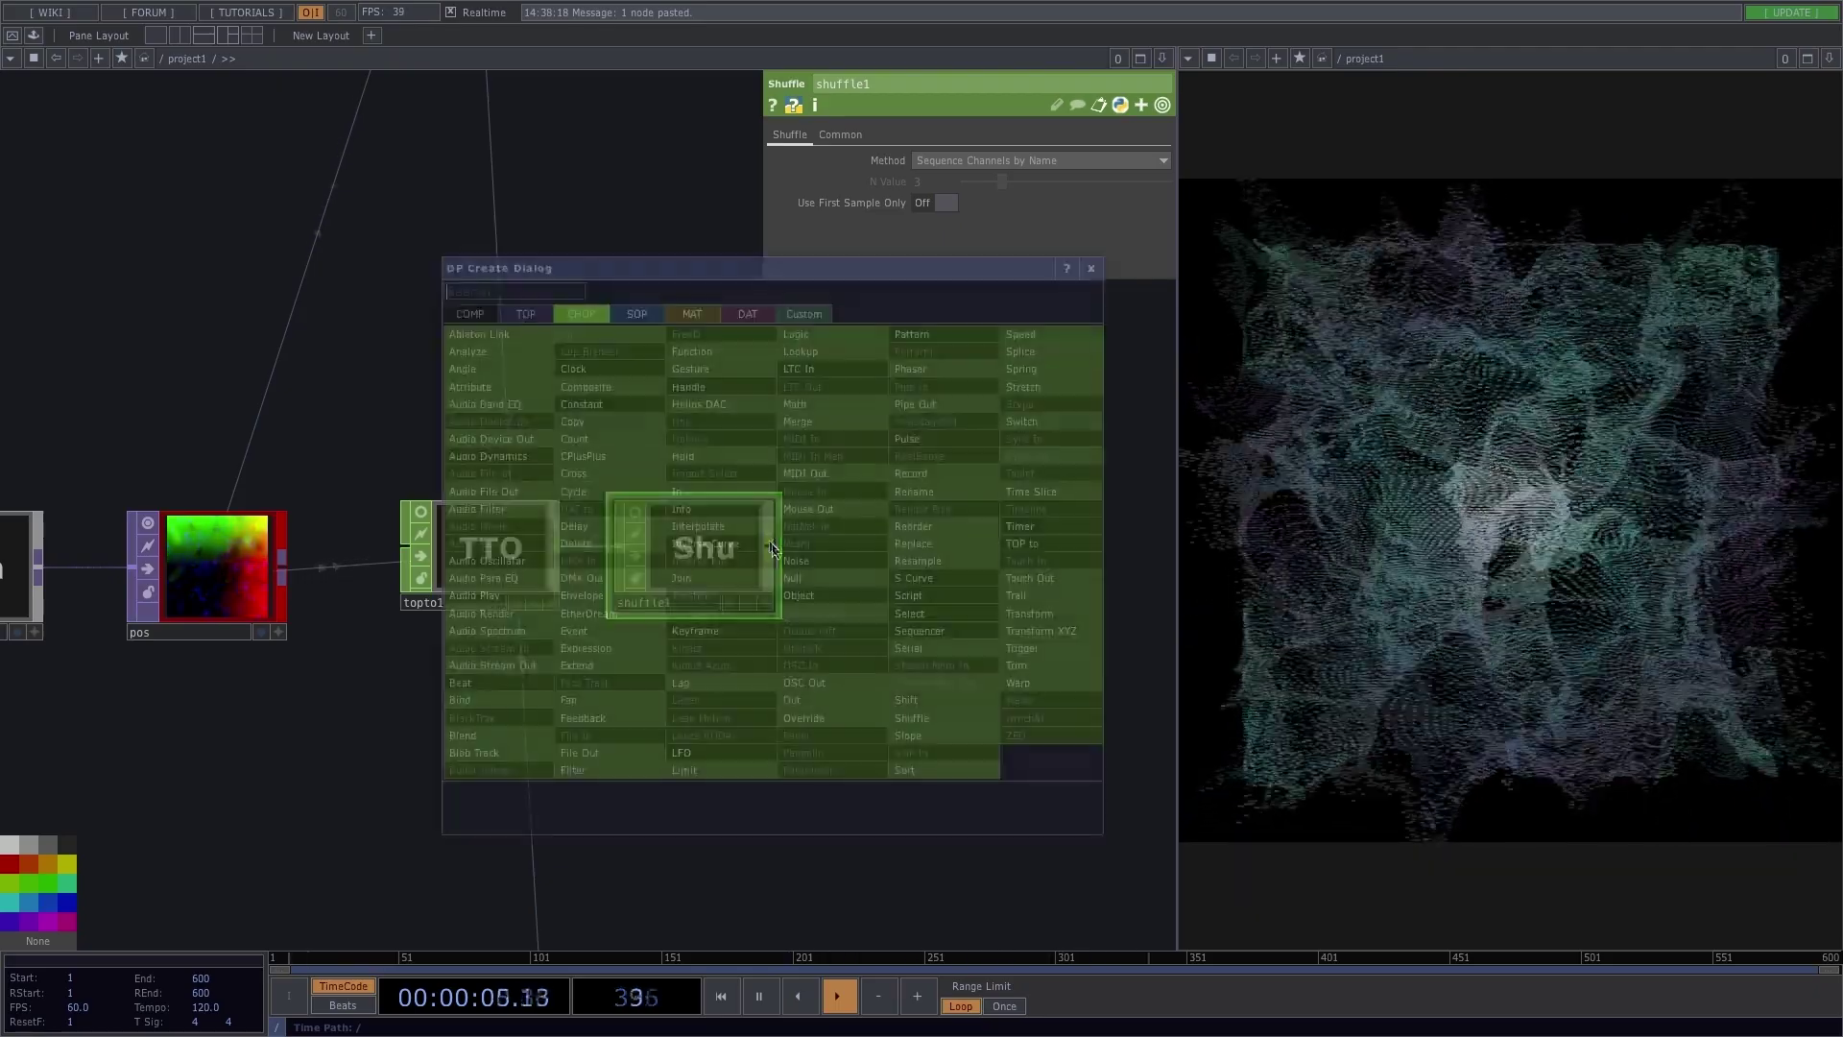
{"action": "left_click", "coordinate": [525, 314]}
{"action": "left_click", "coordinate": [499, 336]}
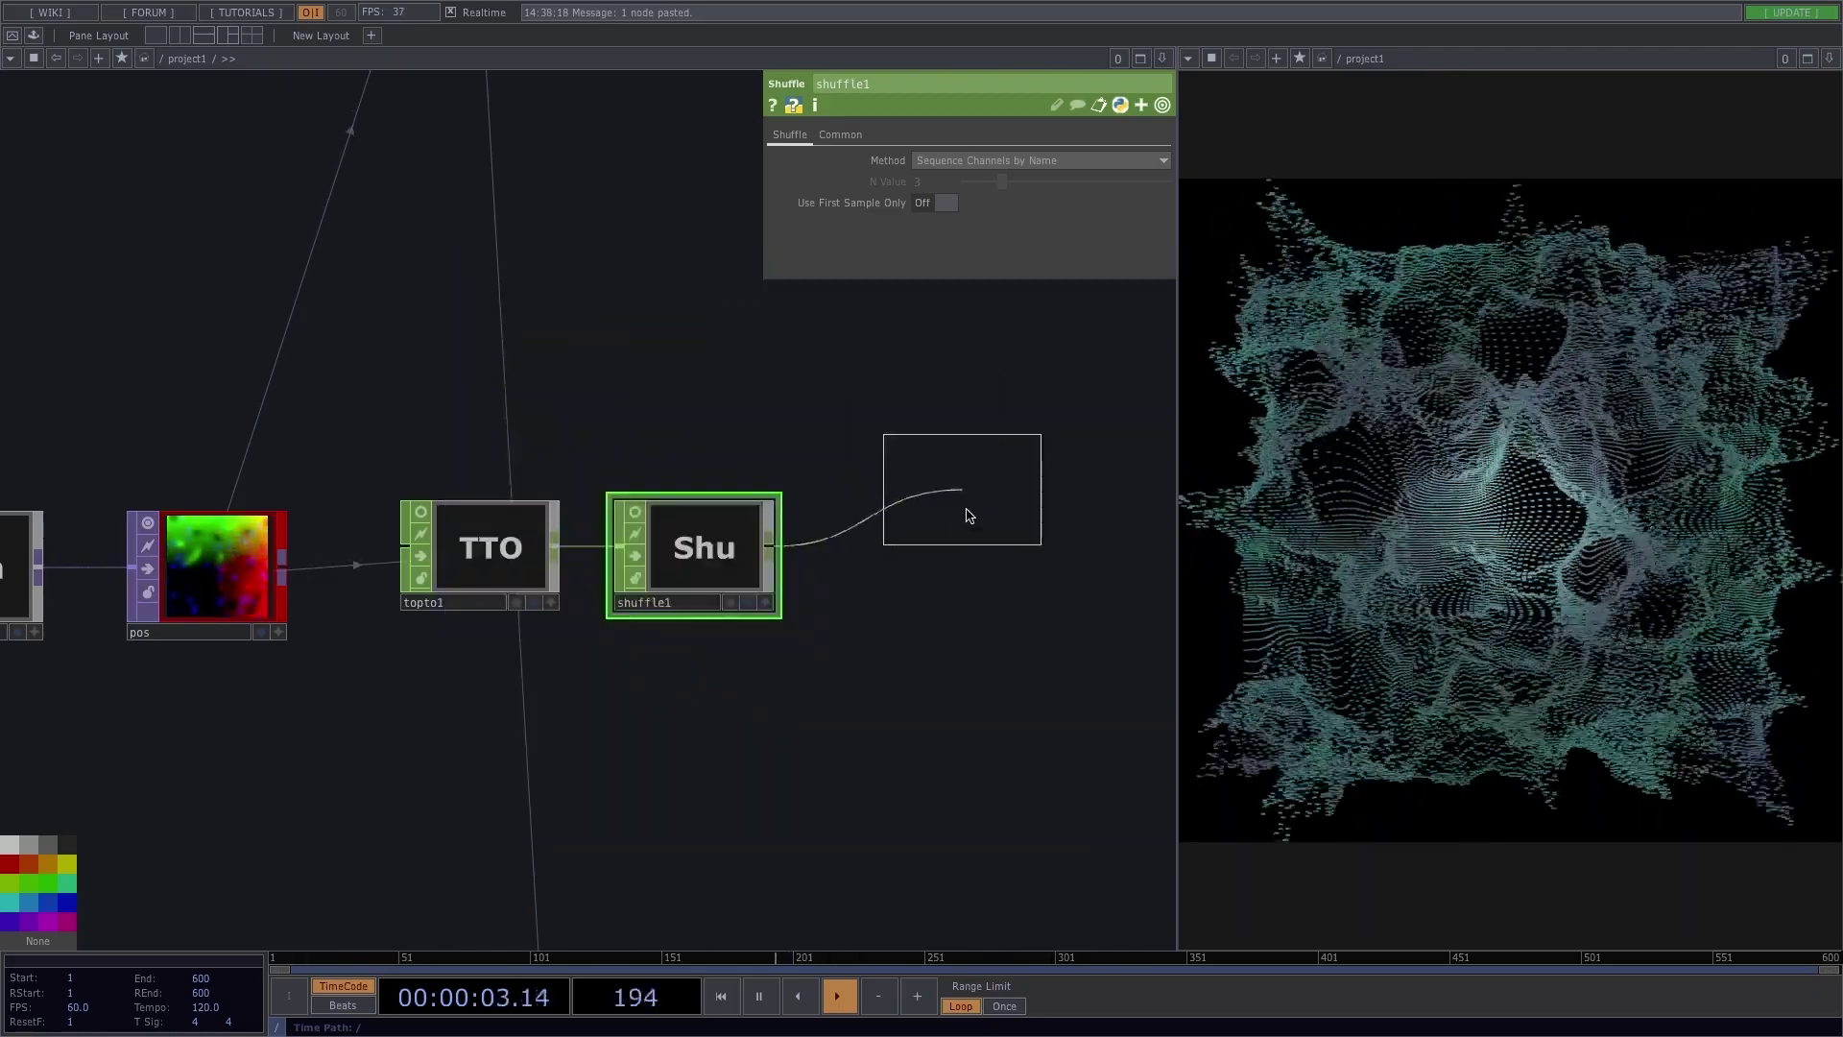
{"action": "left_click", "coordinate": [908, 611]}
{"action": "left_click_drag", "start_coordinate": [921, 626], "coordinate": [928, 568]}
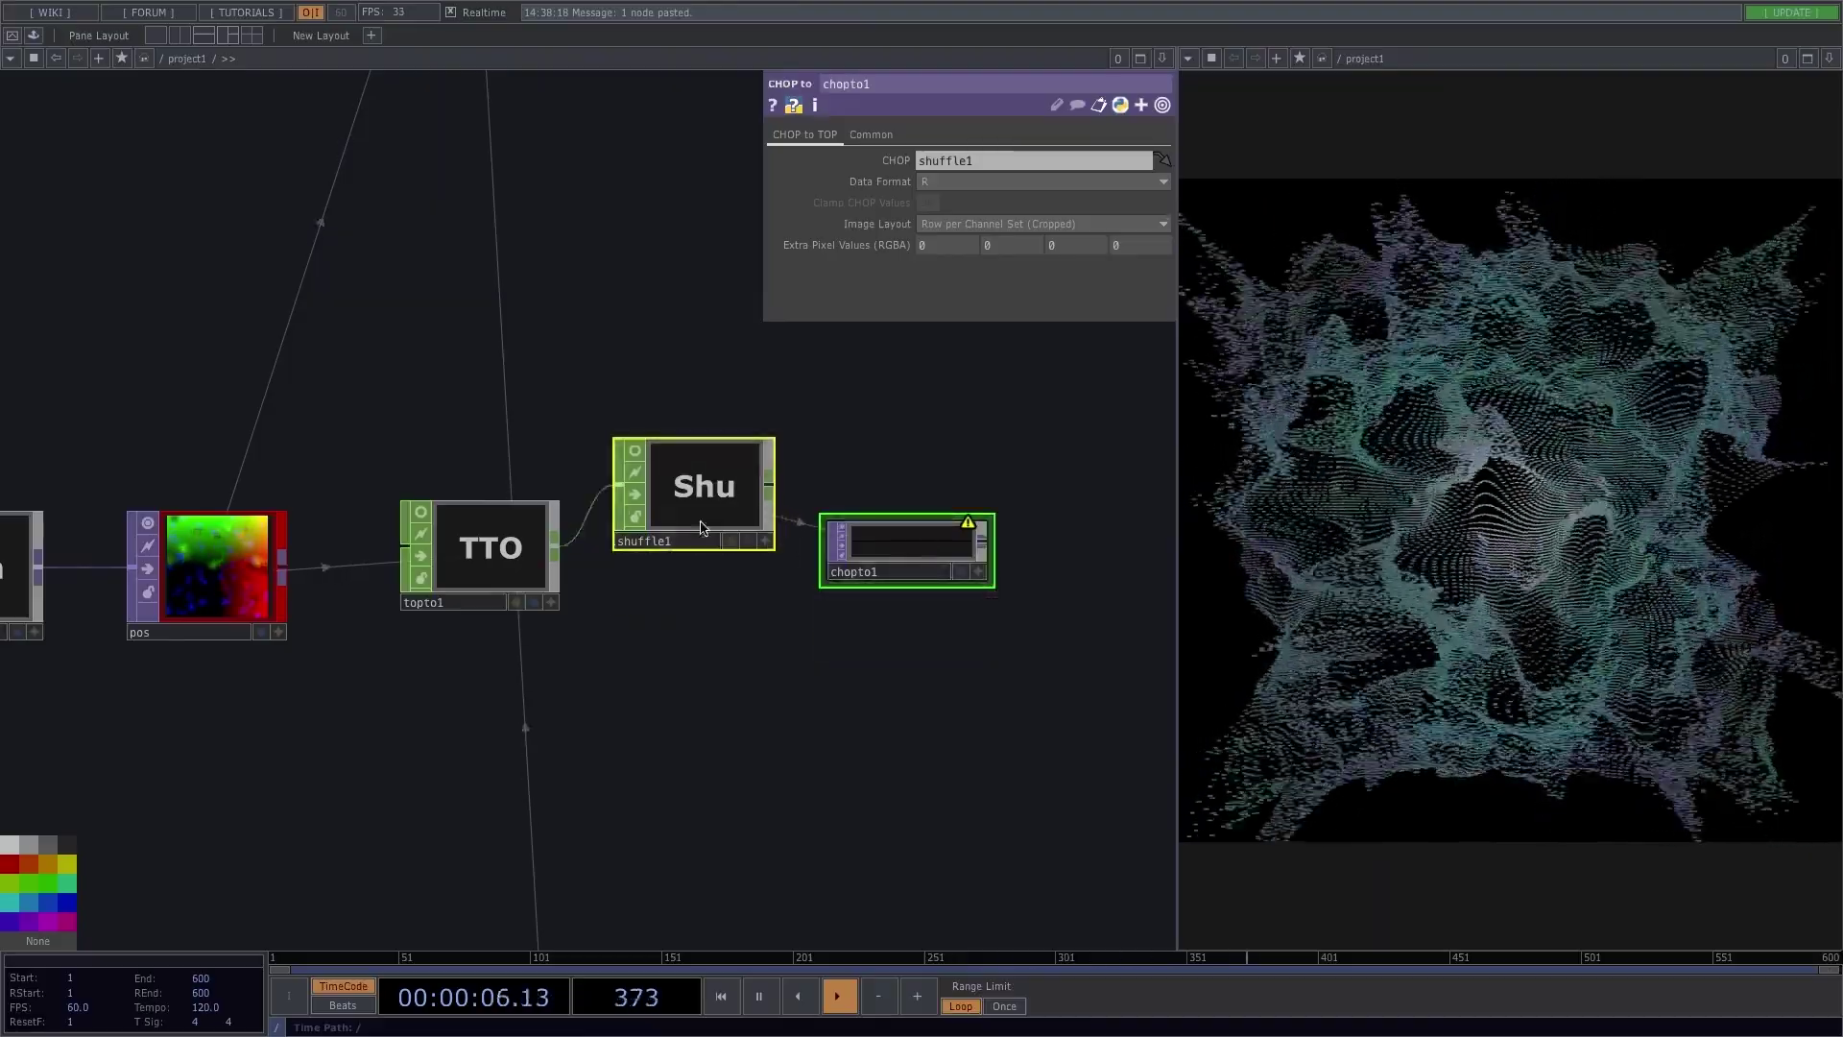
{"action": "left_click", "coordinate": [700, 527]}
{"action": "left_click_drag", "start_coordinate": [740, 486], "coordinate": [740, 547]}
Step: Set chopto1 to RGBA data format with a Fit to Square image layout
{"action": "left_click", "coordinate": [893, 543]}
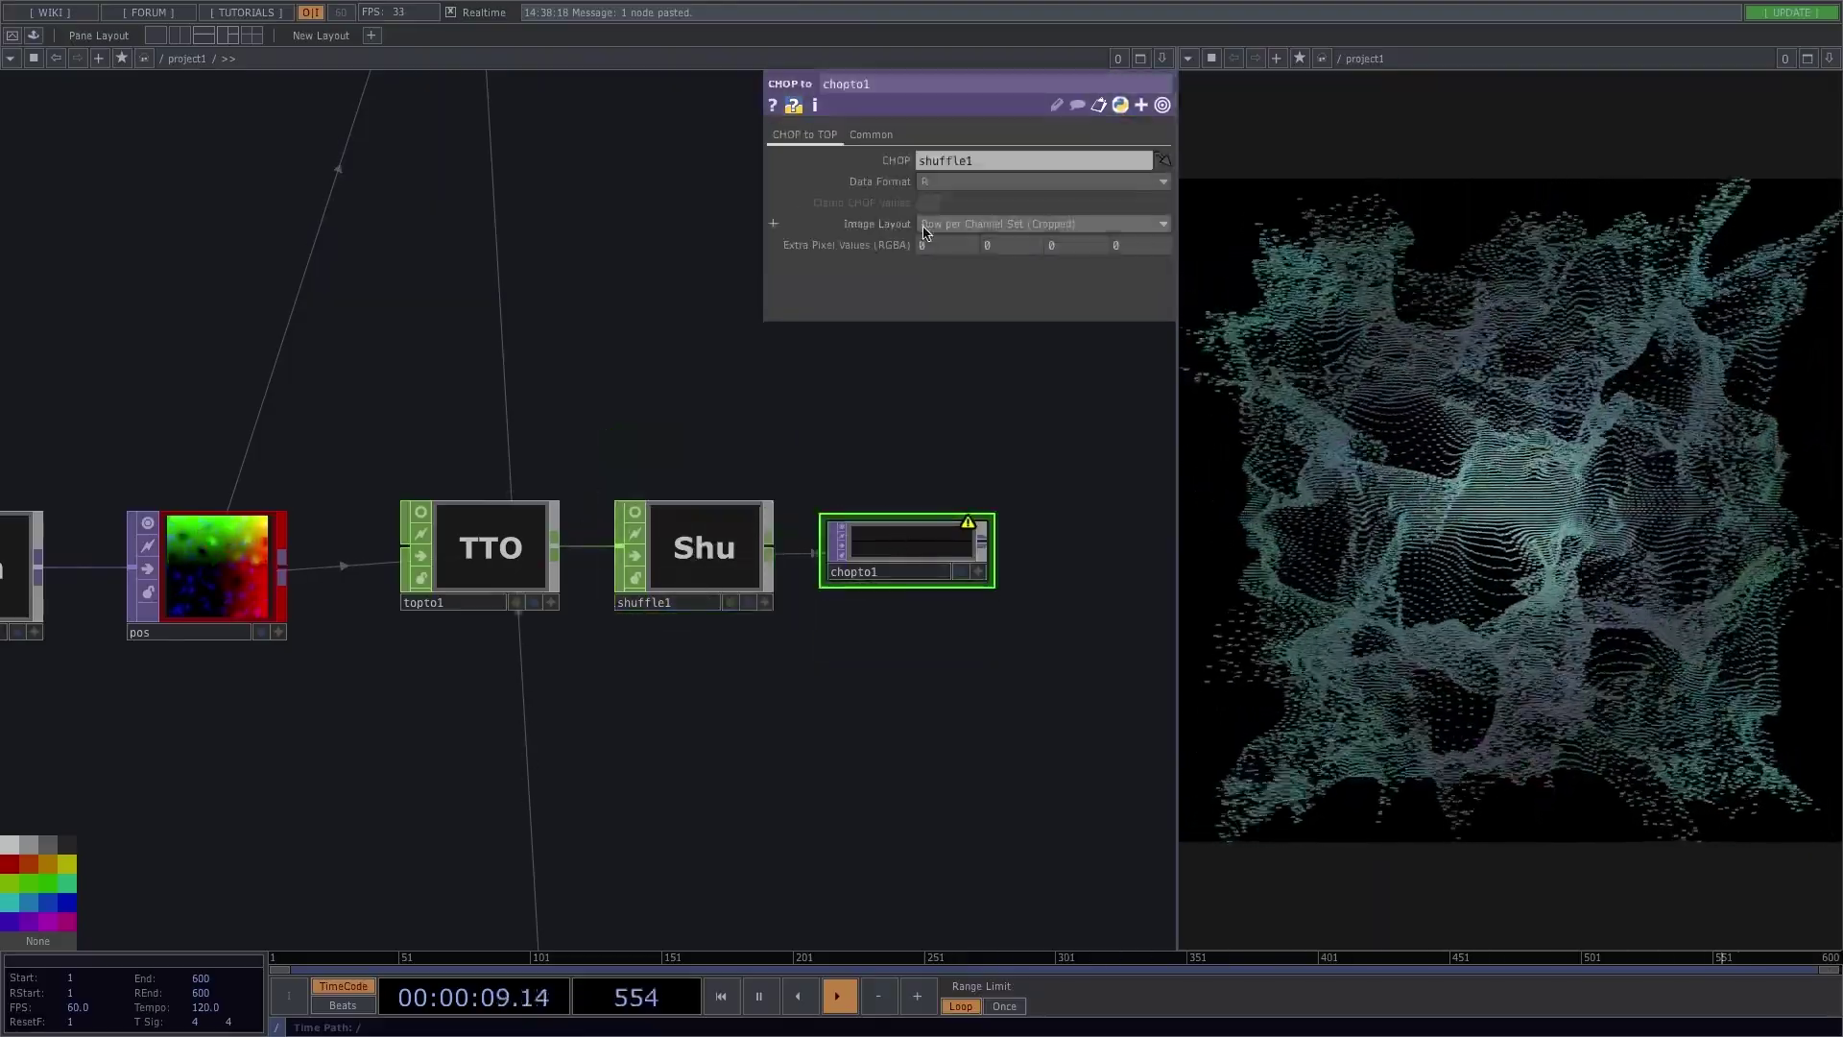
{"action": "left_click", "coordinate": [941, 182]}
{"action": "left_click", "coordinate": [933, 252]}
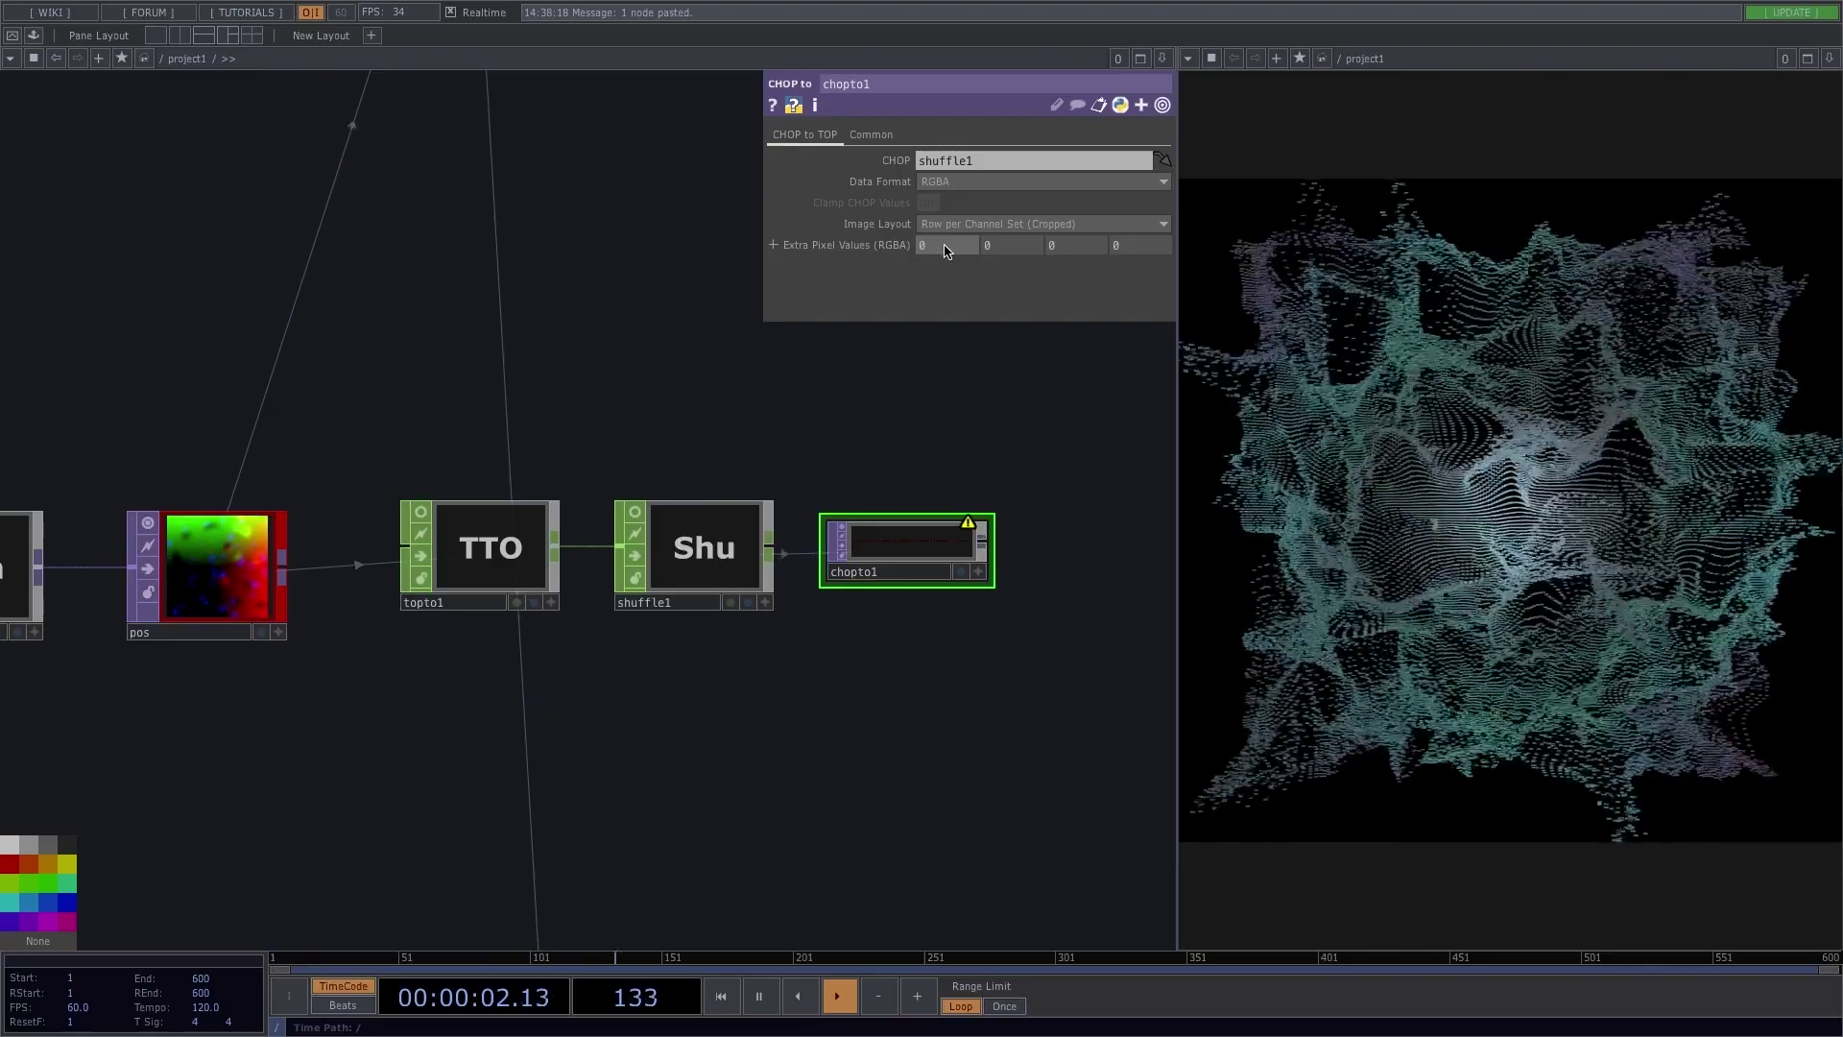
{"action": "left_click", "coordinate": [1036, 223]}
{"action": "left_click", "coordinate": [998, 278]}
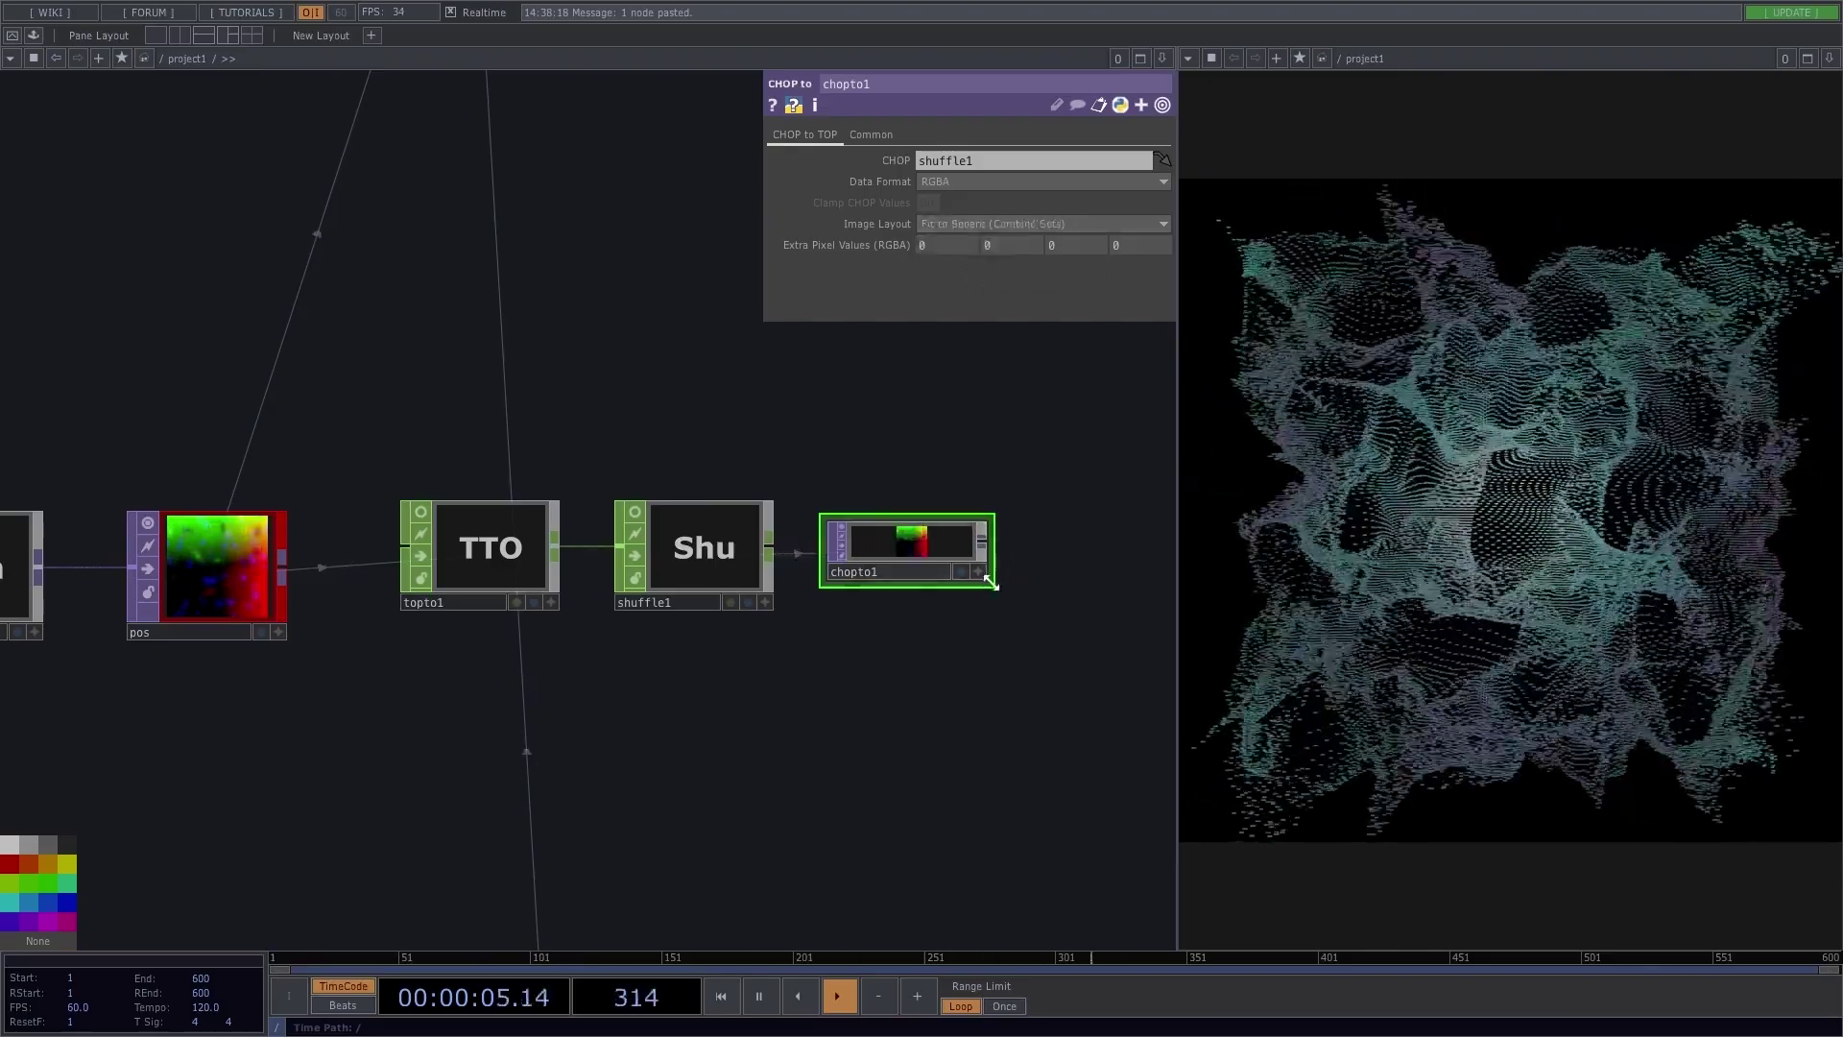
{"action": "left_click_drag", "start_coordinate": [922, 529], "coordinate": [922, 591]}
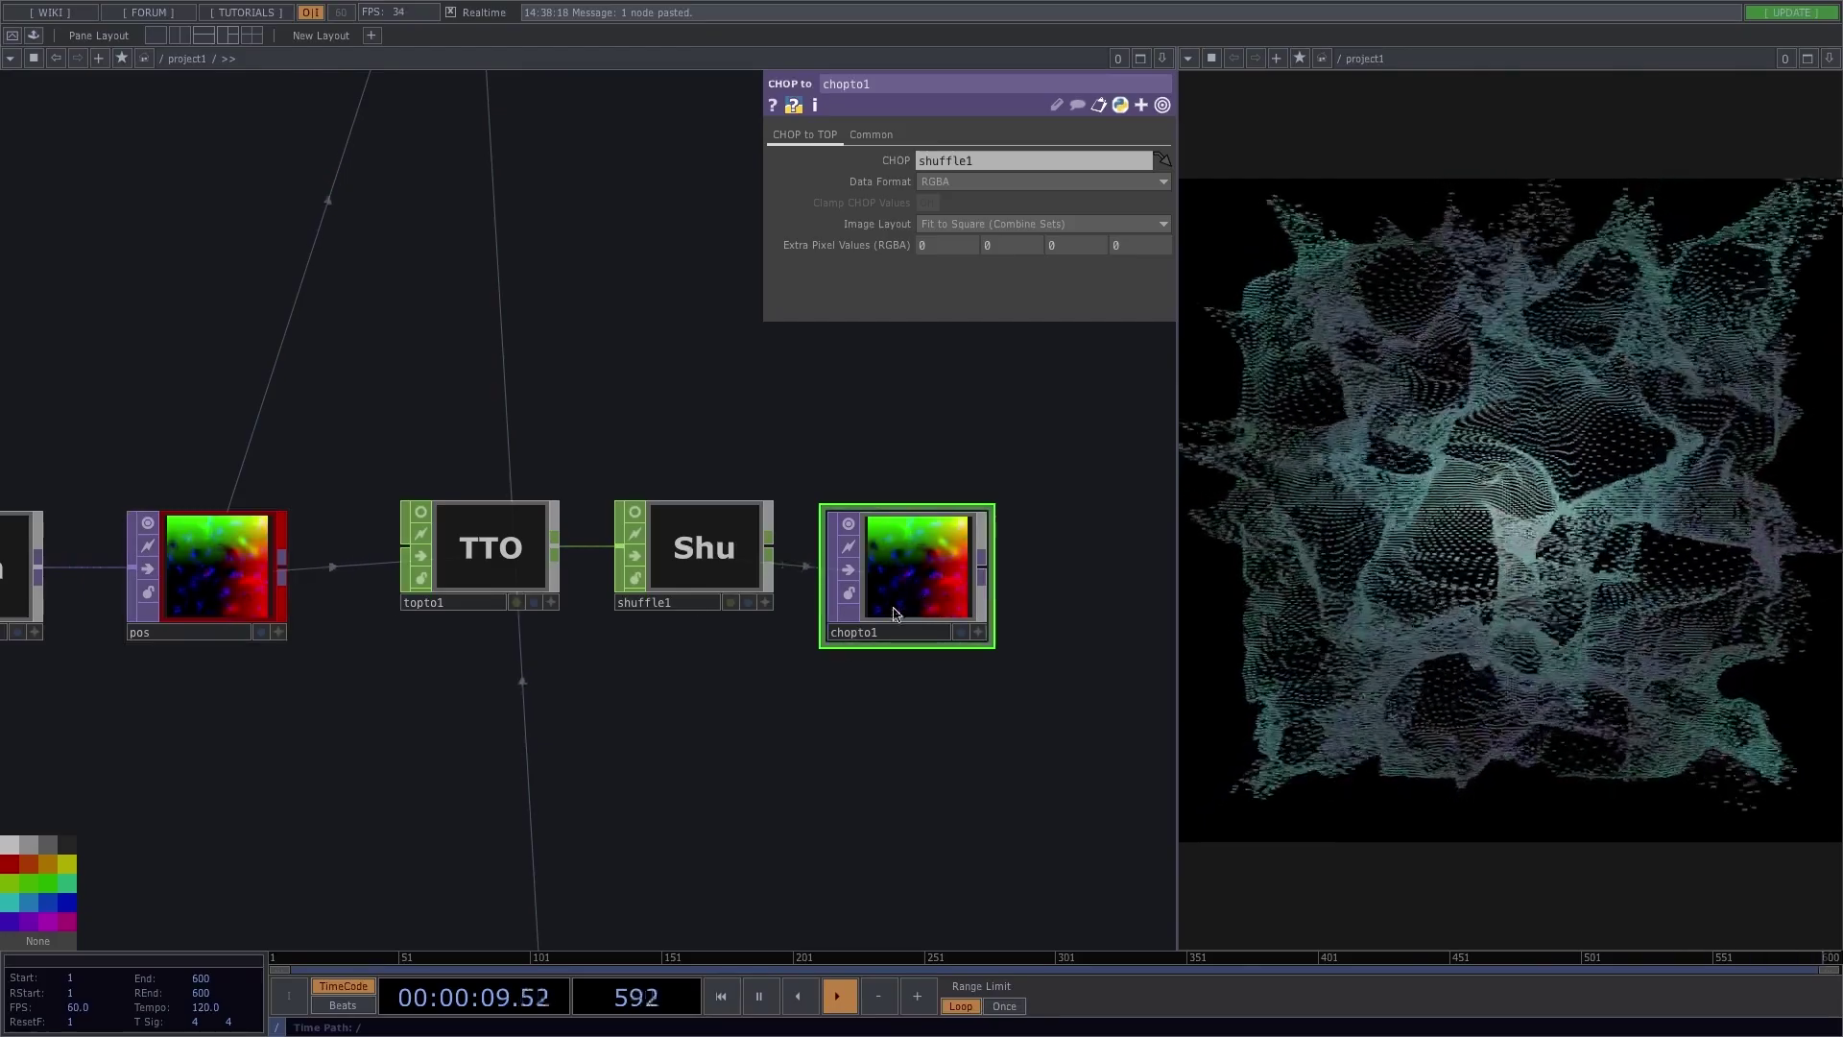
{"action": "left_click_drag", "start_coordinate": [695, 696], "coordinate": [609, 641]}
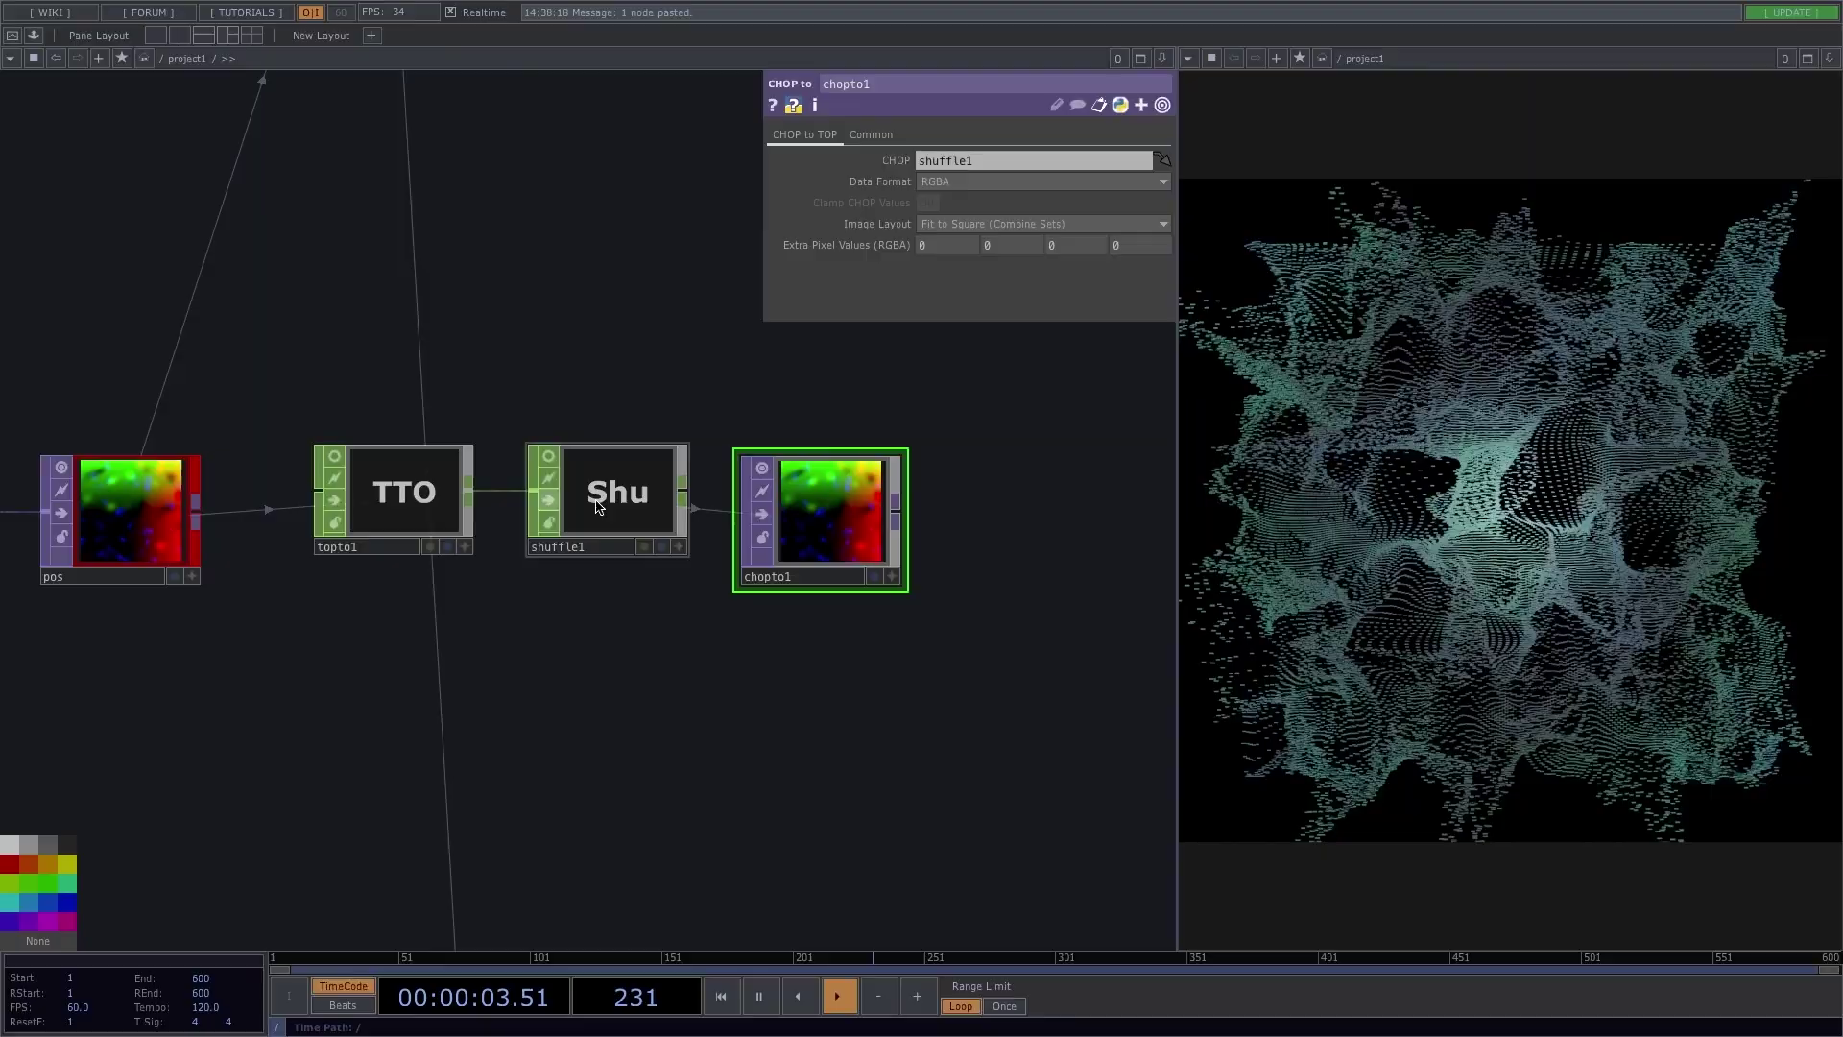
{"action": "scroll", "coordinate": [608, 745], "scroll_direction": "down", "scroll_amount": 1}
{"action": "left_click_drag", "start_coordinate": [609, 745], "coordinate": [393, 698]}
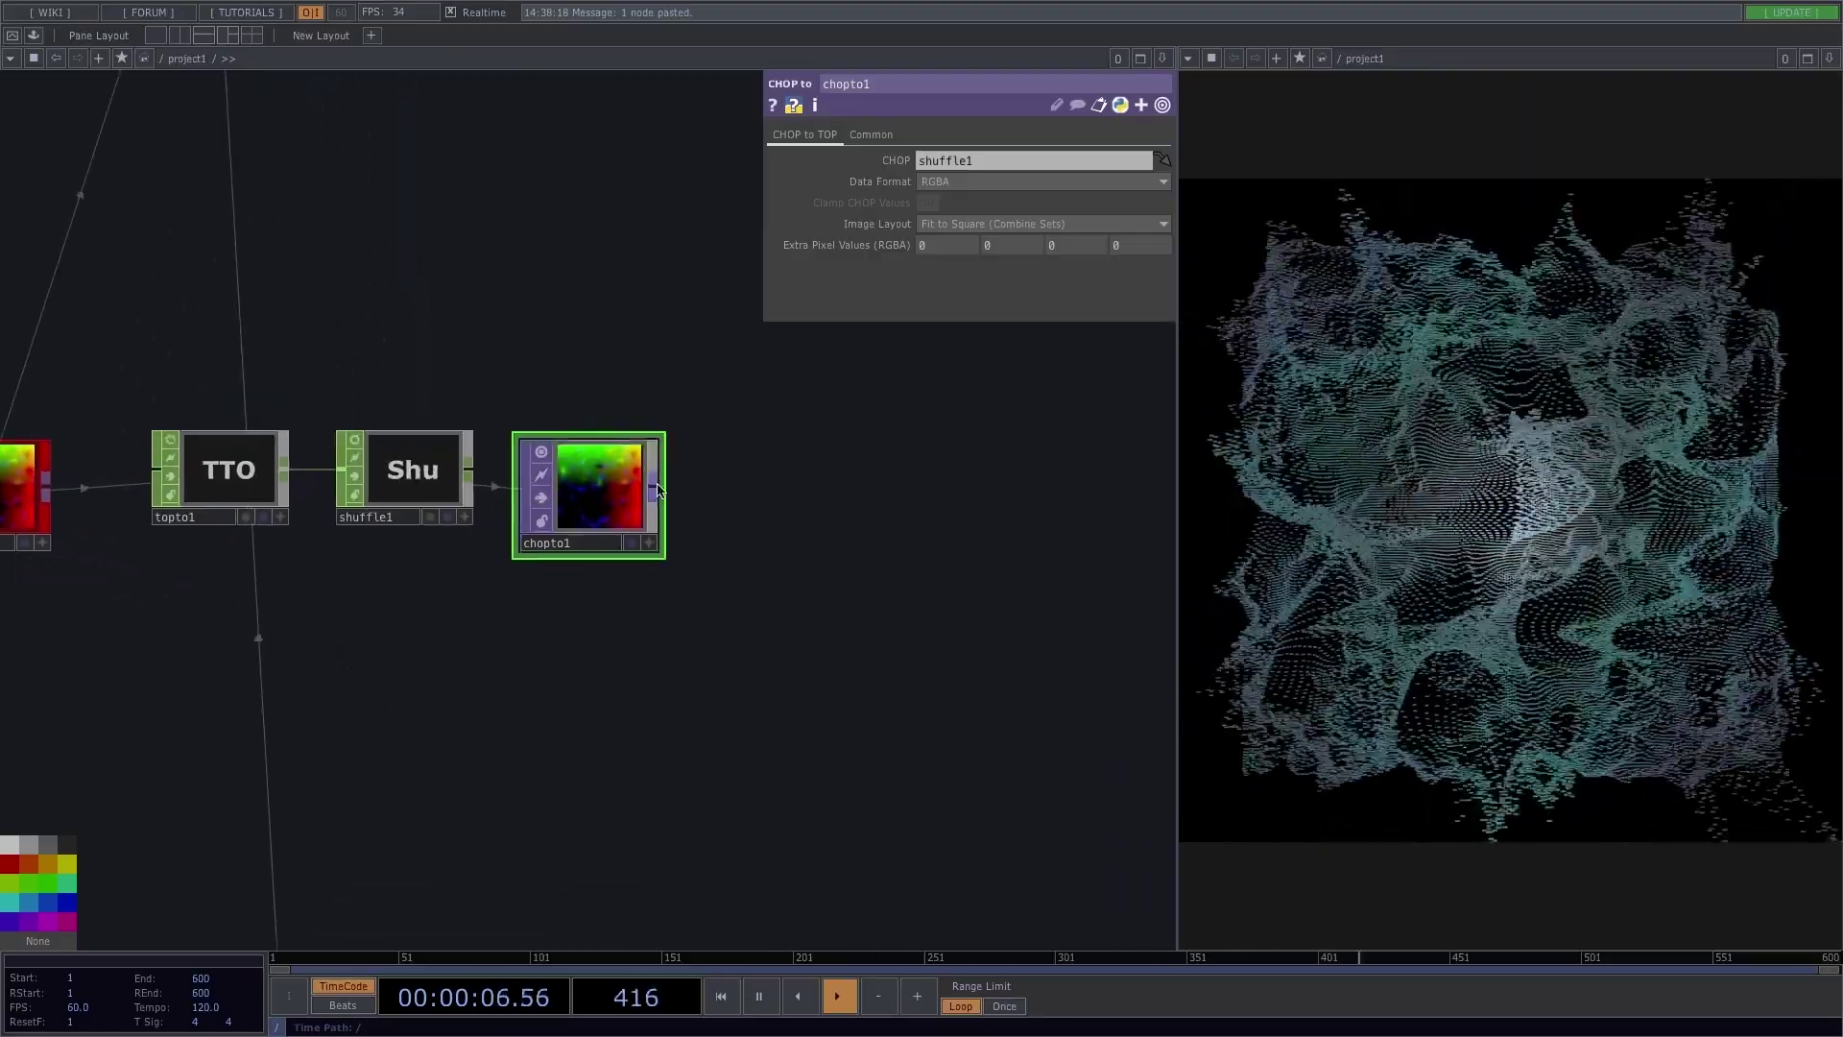
Step: Add a Subtract TOP with pos in input 1 and chopto1 in input 2
{"action": "left_click", "coordinate": [657, 490]}
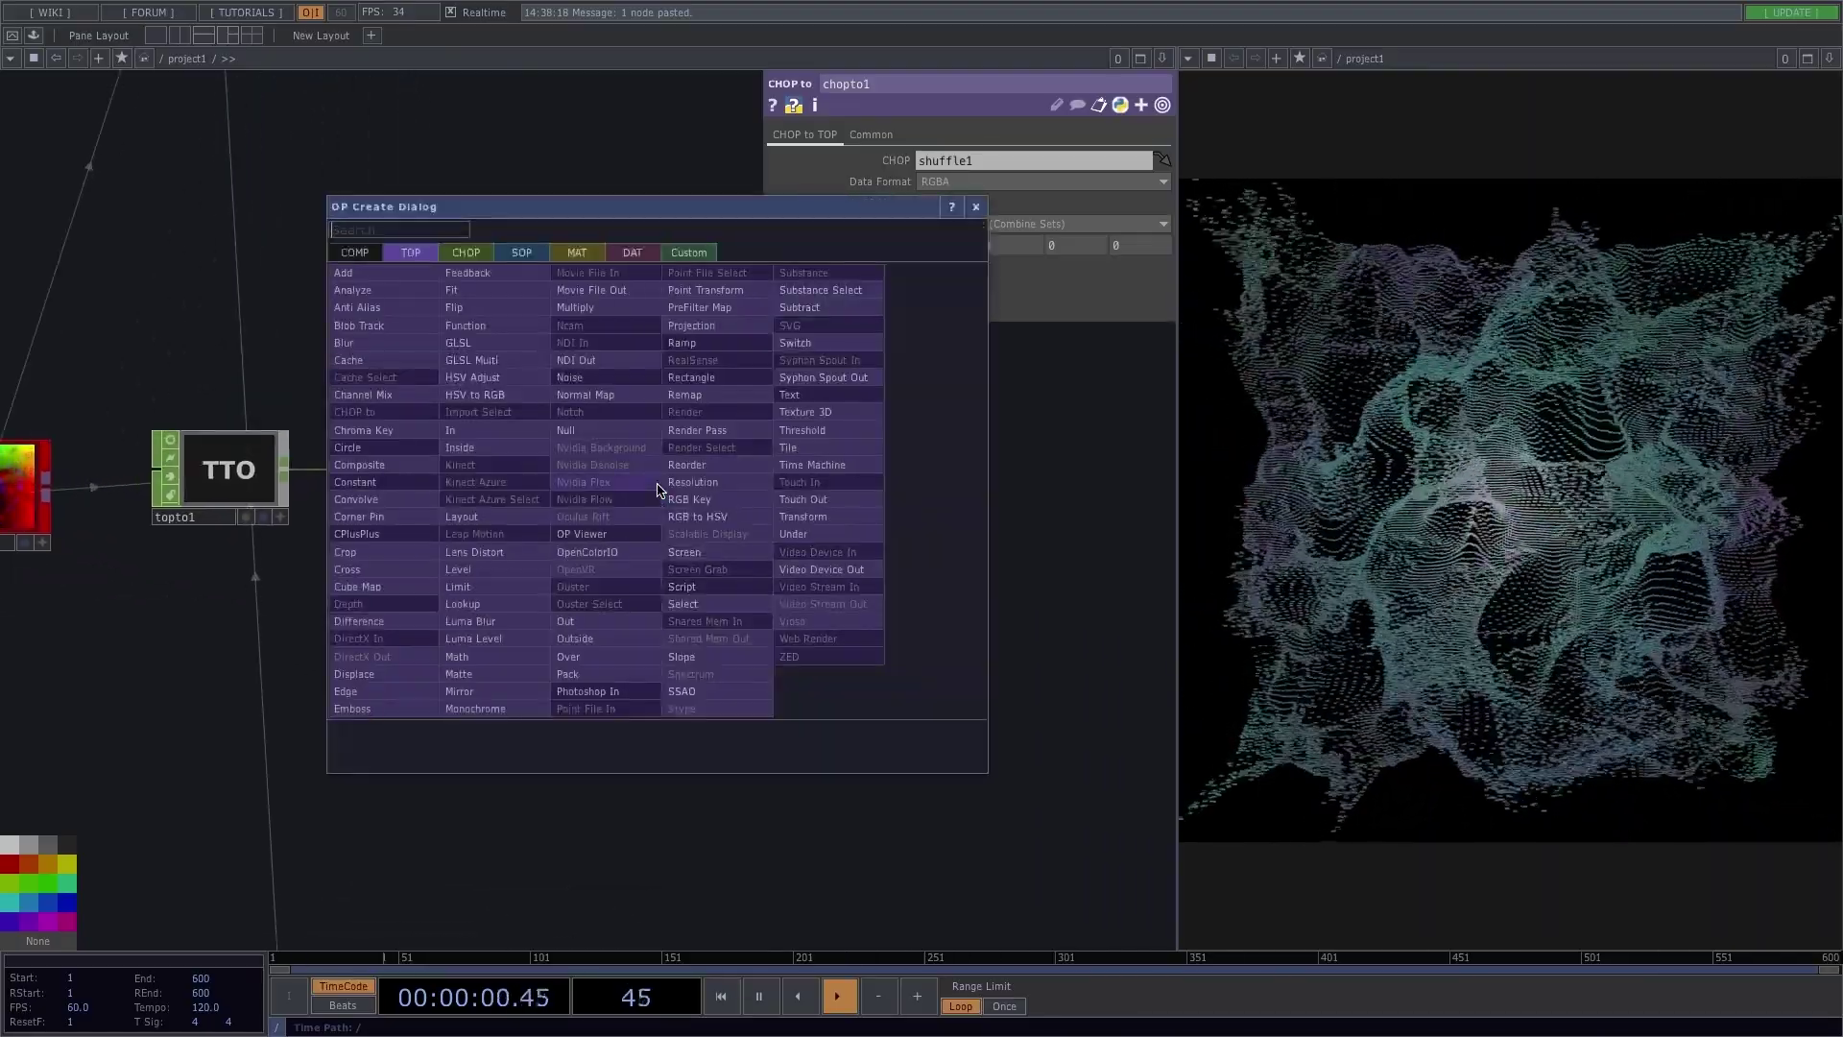
{"action": "left_click", "coordinate": [800, 307]}
{"action": "left_click", "coordinate": [834, 660]}
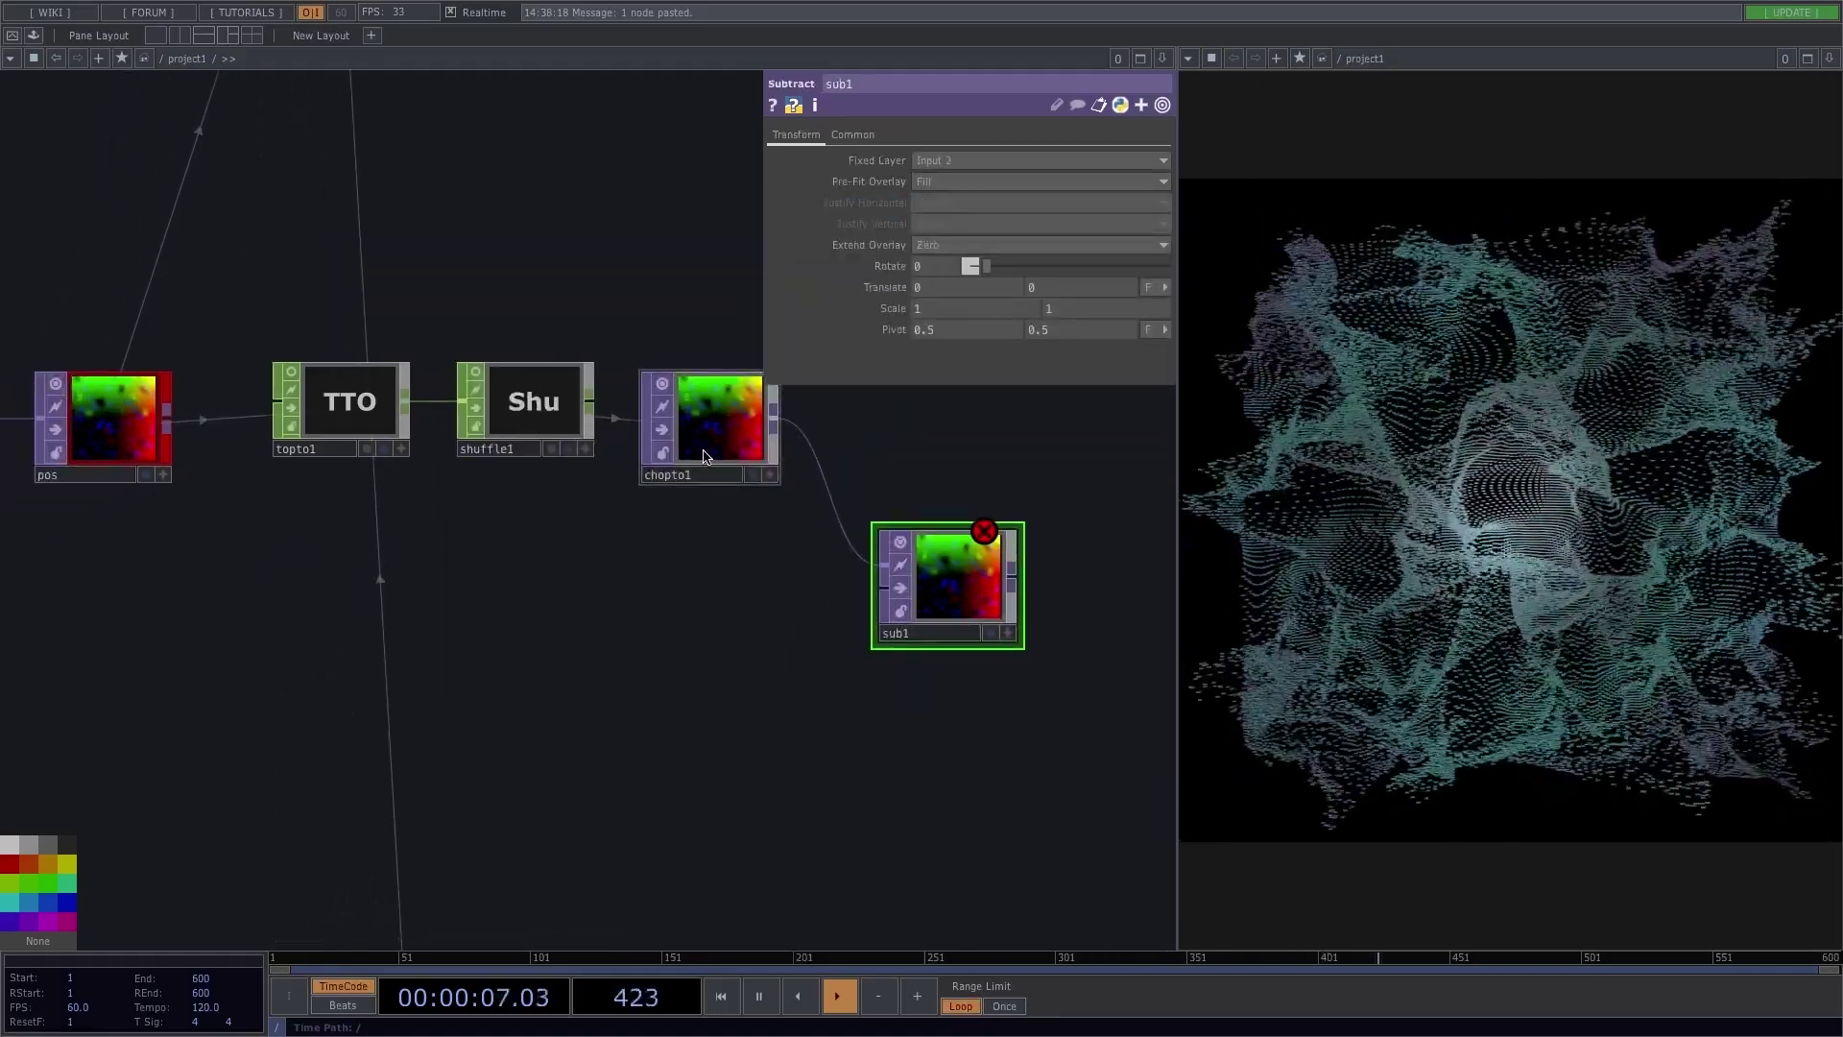
{"action": "left_click_drag", "start_coordinate": [163, 426], "coordinate": [879, 567]}
{"action": "left_click_drag", "start_coordinate": [774, 428], "coordinate": [881, 587]}
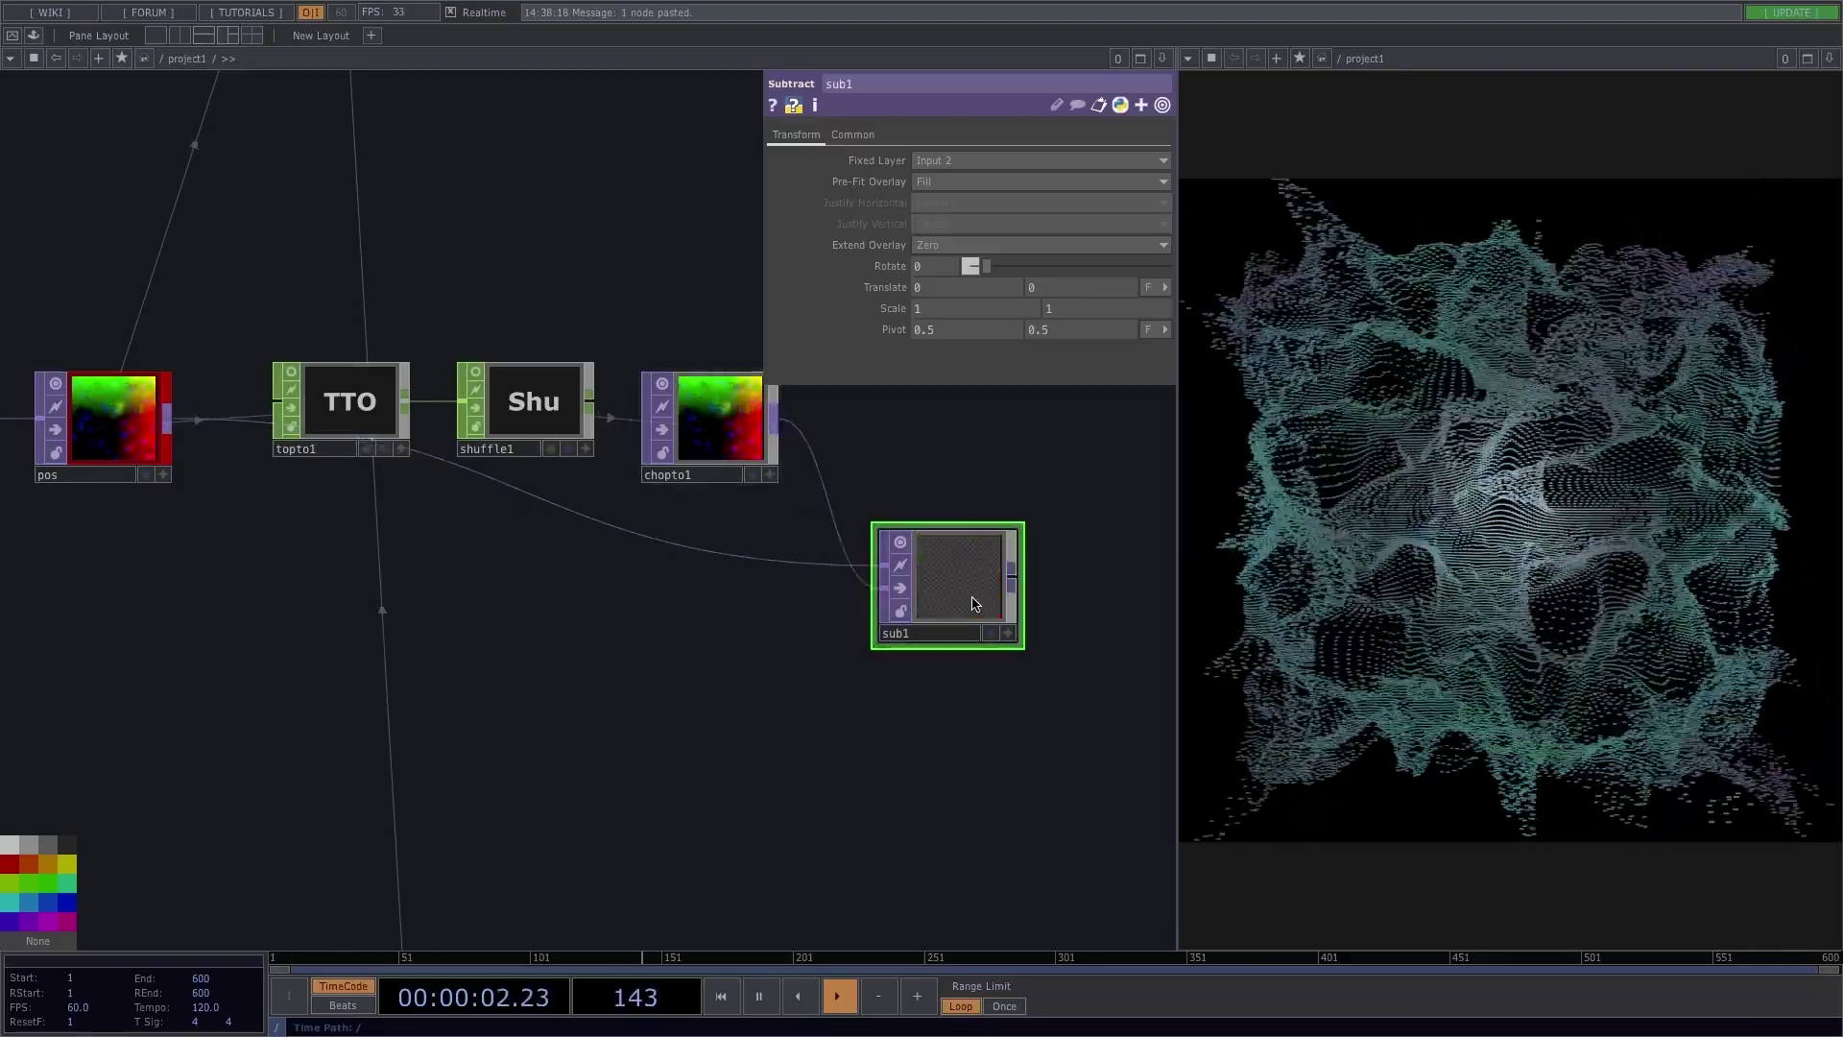
{"action": "scroll", "coordinate": [975, 601], "scroll_direction": "up", "scroll_amount": 5}
{"action": "scroll", "coordinate": [976, 601], "scroll_direction": "down", "scroll_amount": 5}
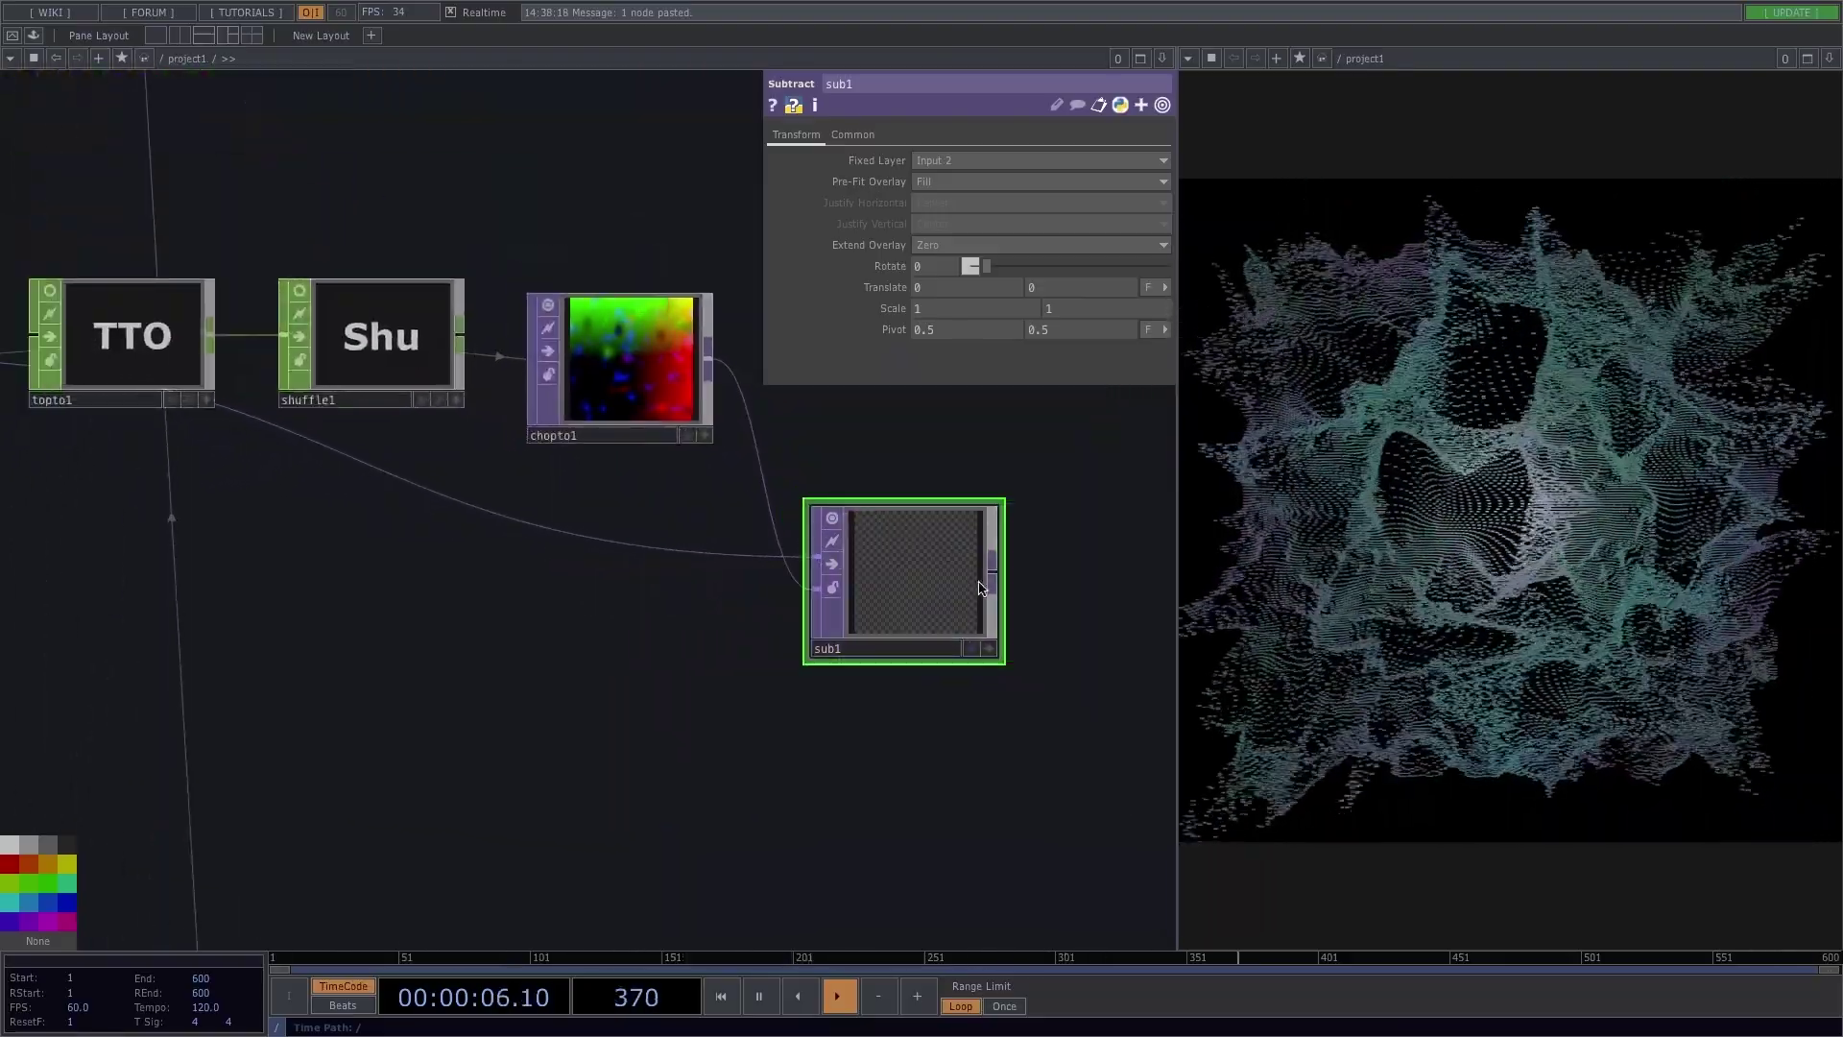
Step: Append a Null TOP after sub1
{"action": "right_click", "coordinate": [997, 580]}
{"action": "left_click", "coordinate": [964, 526]}
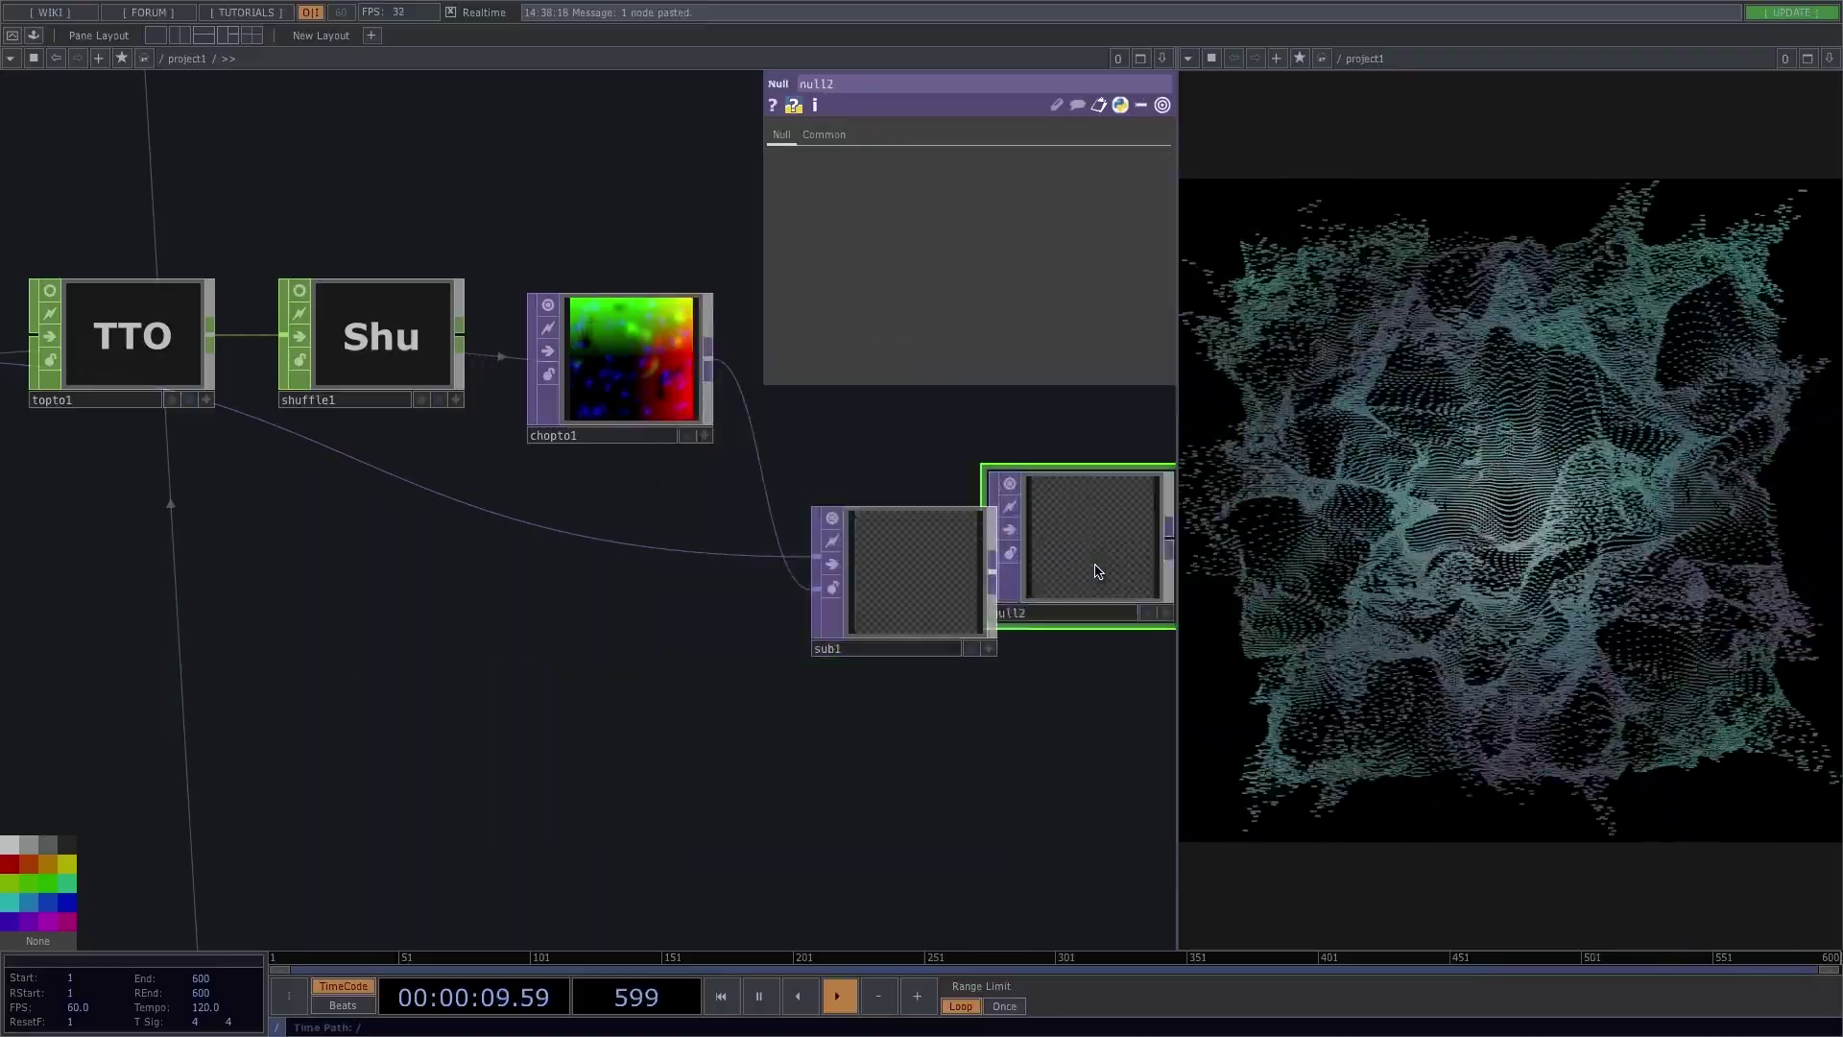
{"action": "left_click", "coordinate": [1094, 576]}
Step: Rename null2 to 'orientation'
{"action": "scroll", "coordinate": [768, 753], "scroll_direction": "down", "scroll_amount": 2}
{"action": "left_click_drag", "start_coordinate": [897, 588], "coordinate": [975, 621]}
{"action": "scroll", "coordinate": [988, 464], "scroll_direction": "down", "scroll_amount": 4}
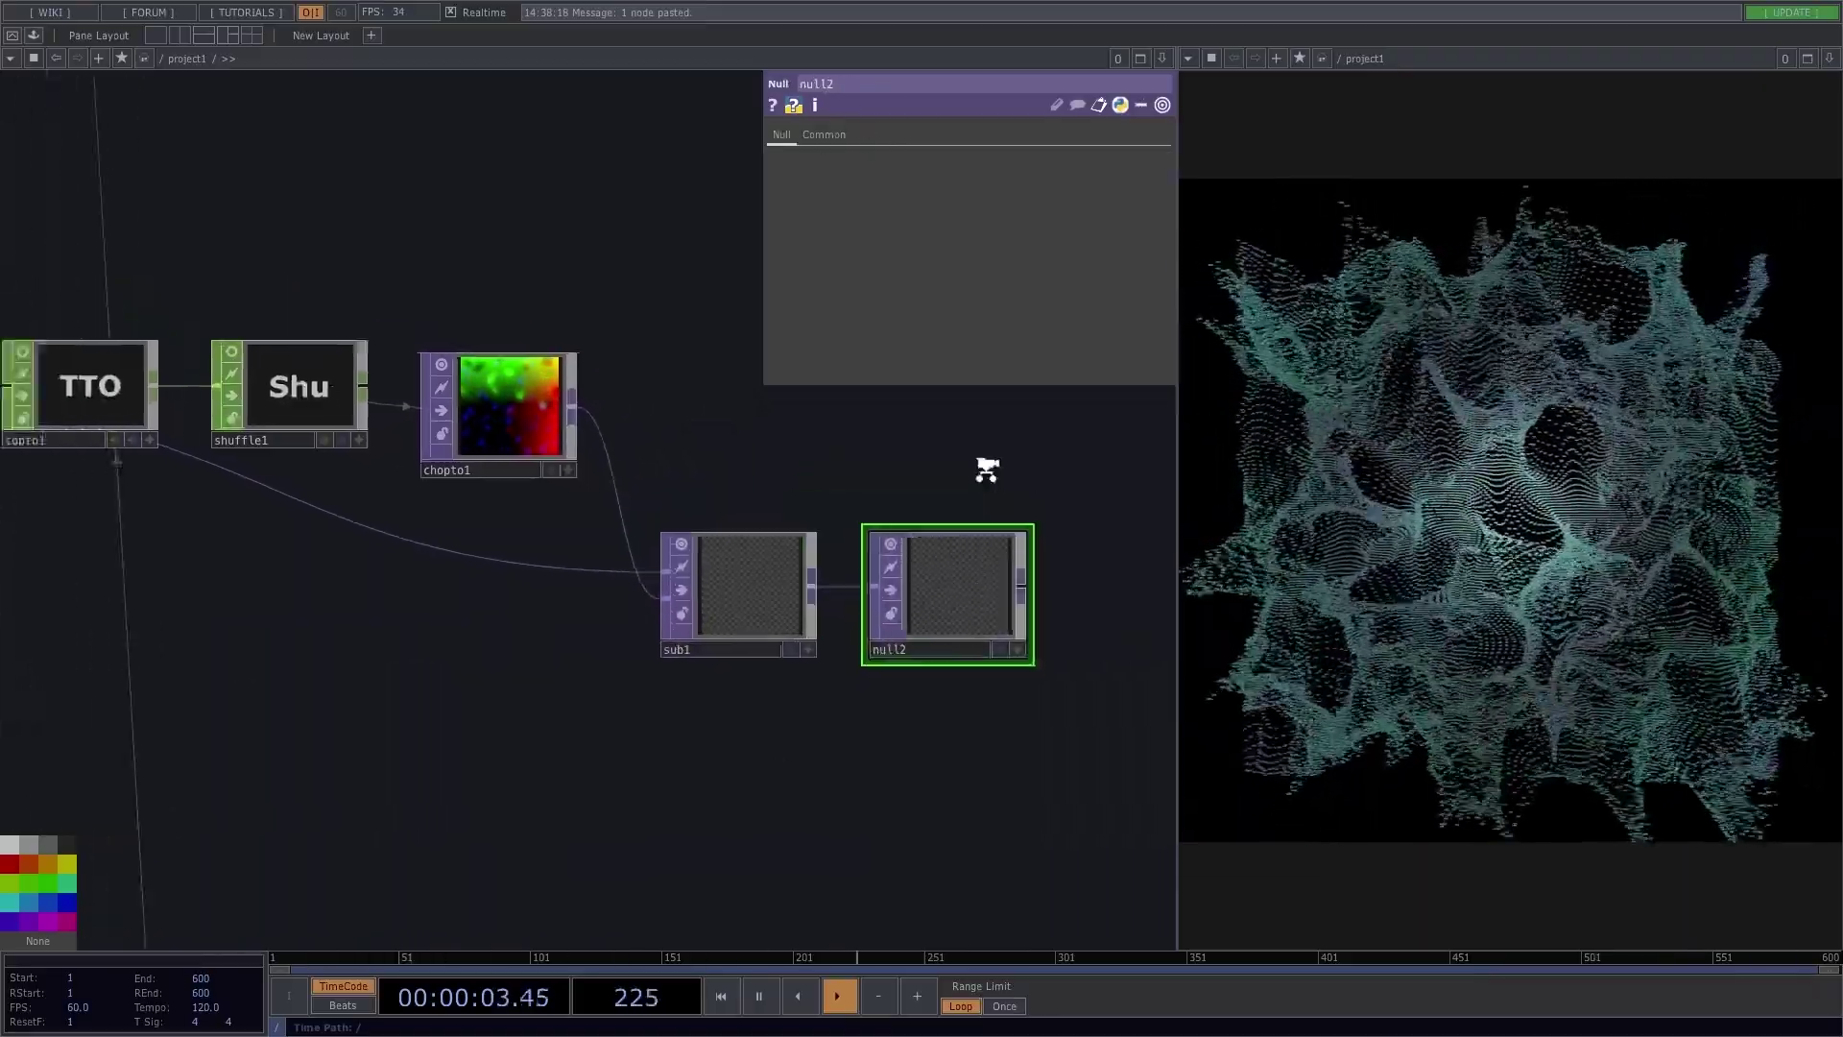
{"action": "left_click_drag", "start_coordinate": [688, 620], "coordinate": [640, 766]}
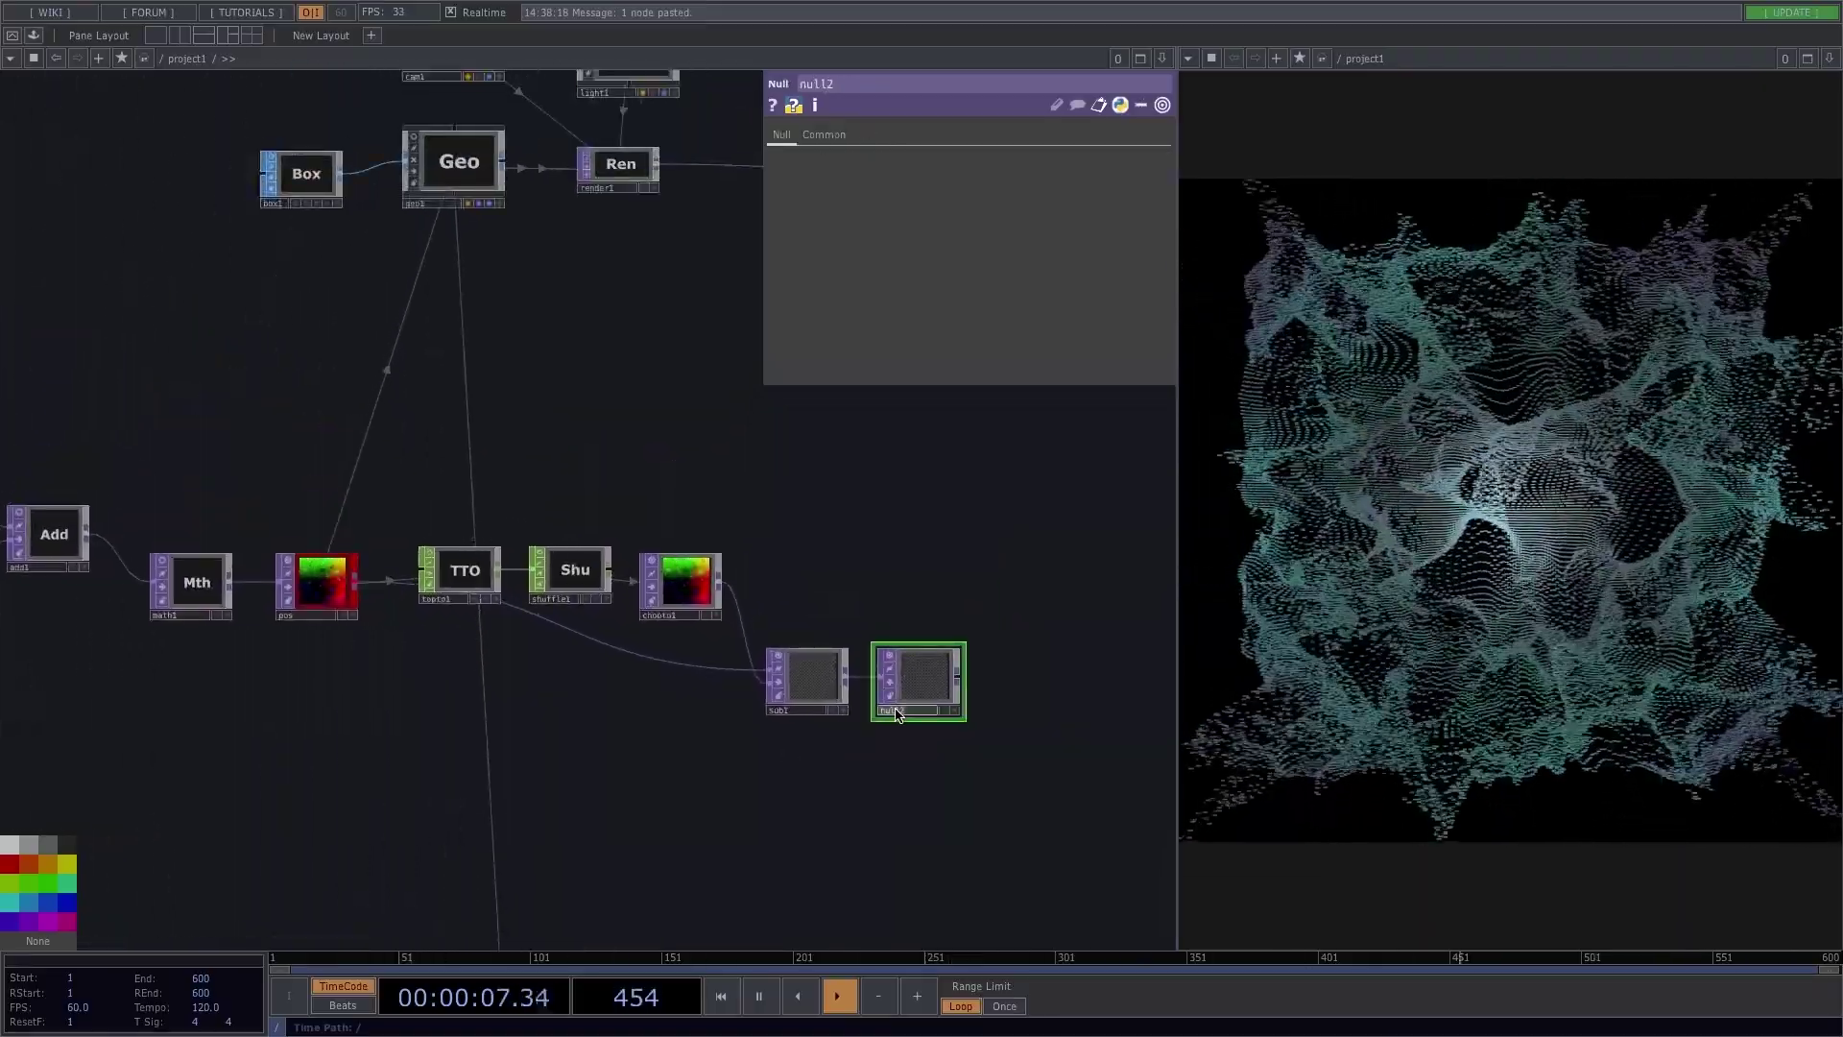
{"action": "type", "text": "ion"}
{"action": "key", "text": "Return"}
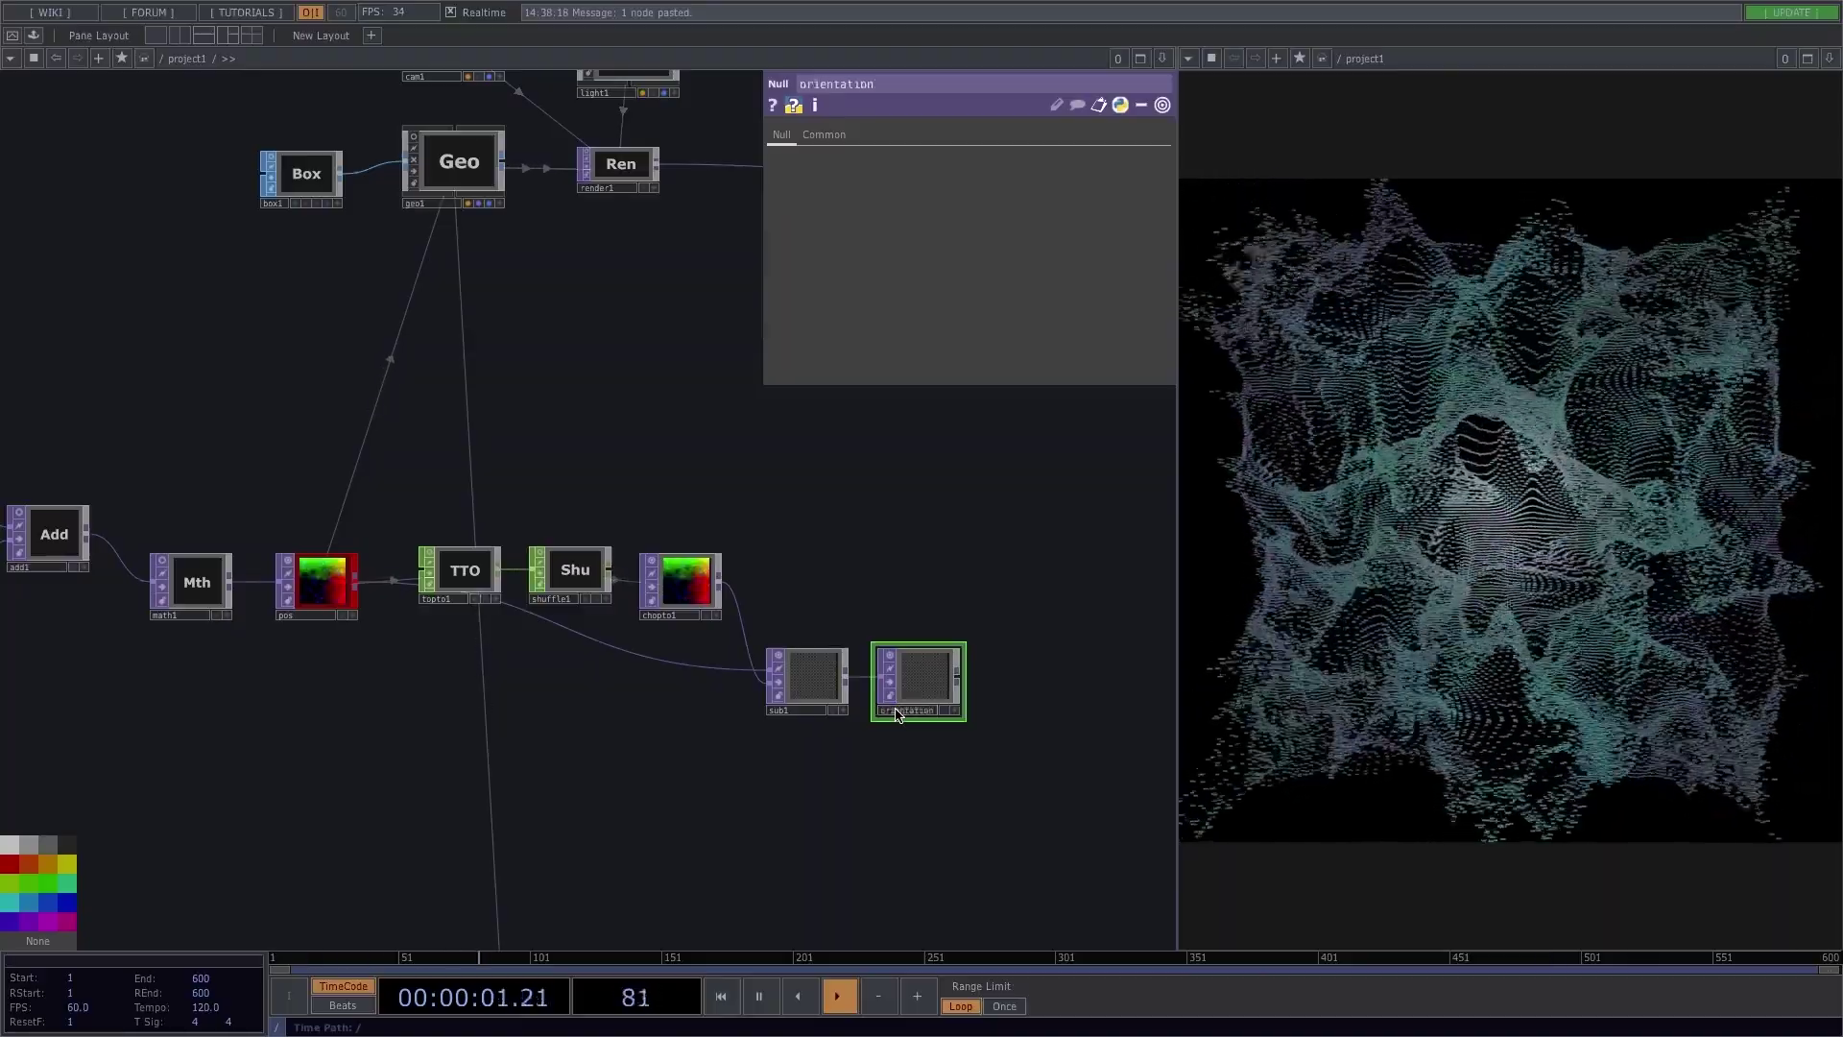
{"action": "left_click_drag", "start_coordinate": [649, 325], "coordinate": [643, 422]}
{"action": "left_click", "coordinate": [465, 255]}
Step: Drop orientation into geo1's Rotate to OP and map r, g, b to Rotate to Vector X, Y, Z
{"action": "left_click_drag", "start_coordinate": [509, 411], "coordinate": [225, 345]}
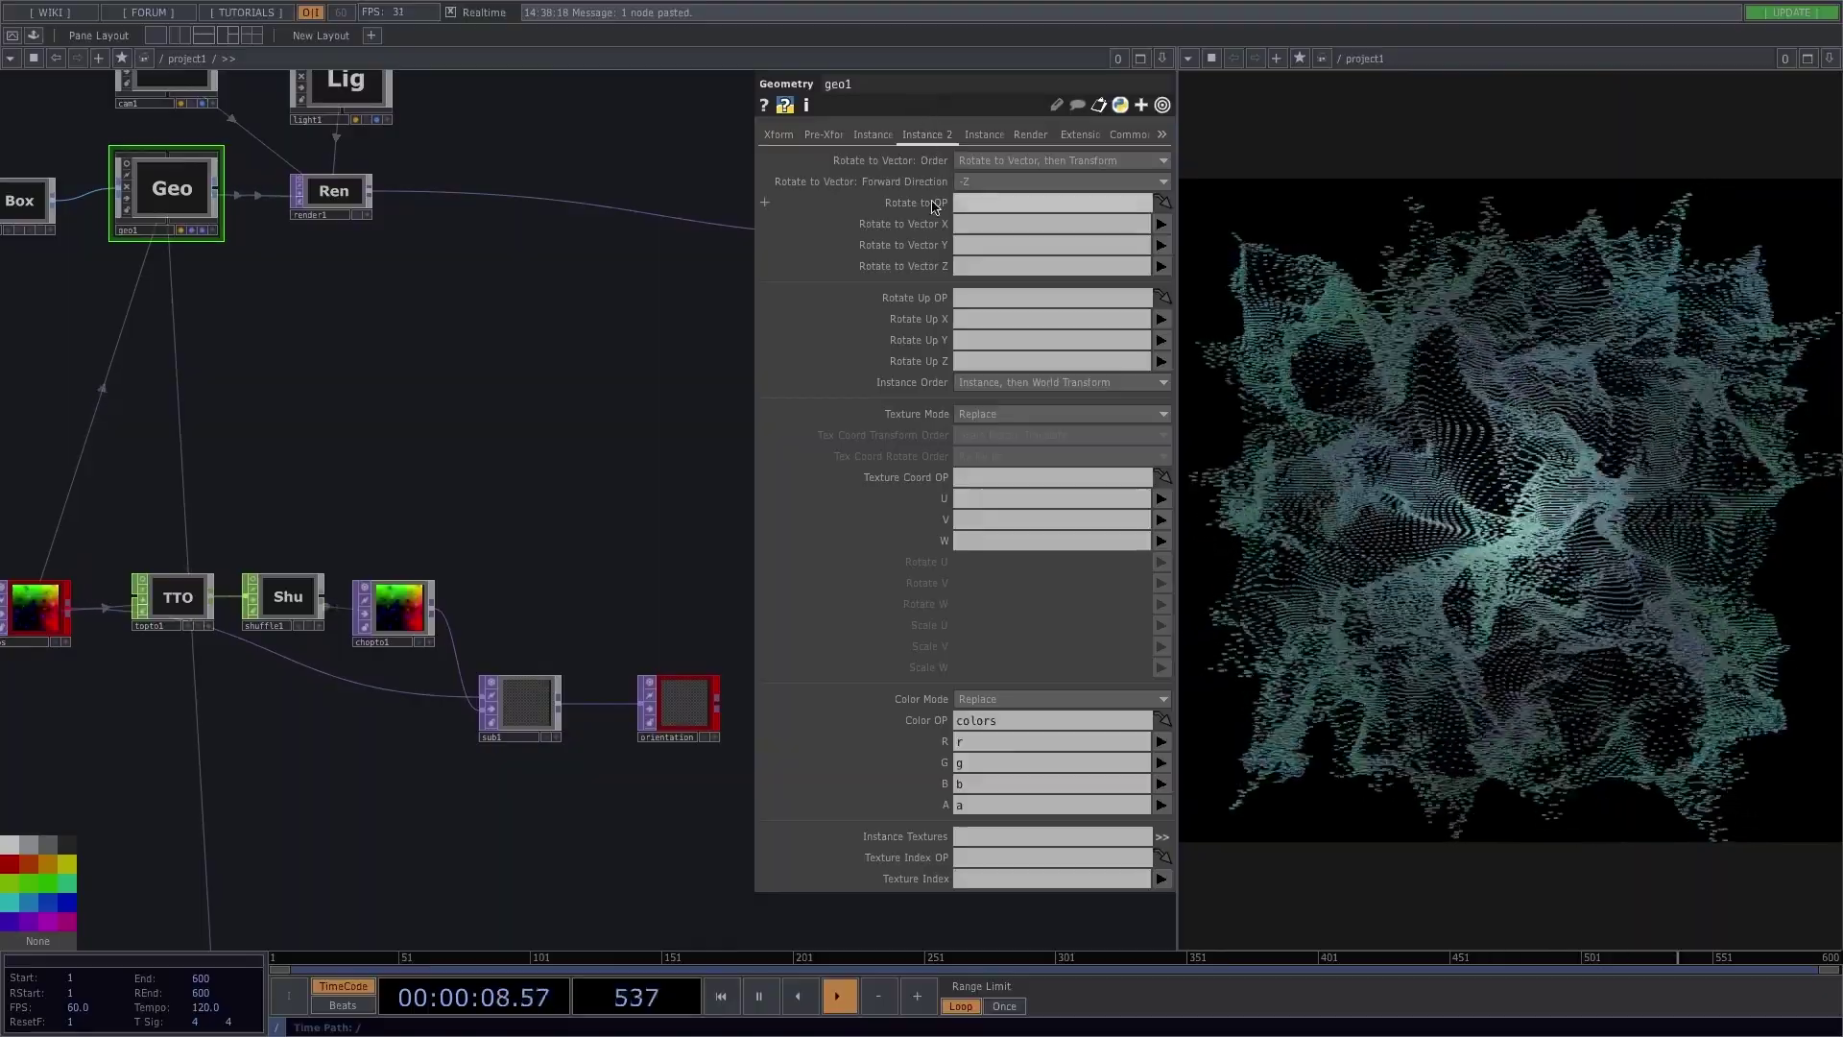
{"action": "left_click_drag", "start_coordinate": [536, 415], "coordinate": [352, 351]}
{"action": "left_click_drag", "start_coordinate": [498, 639], "coordinate": [1037, 204]}
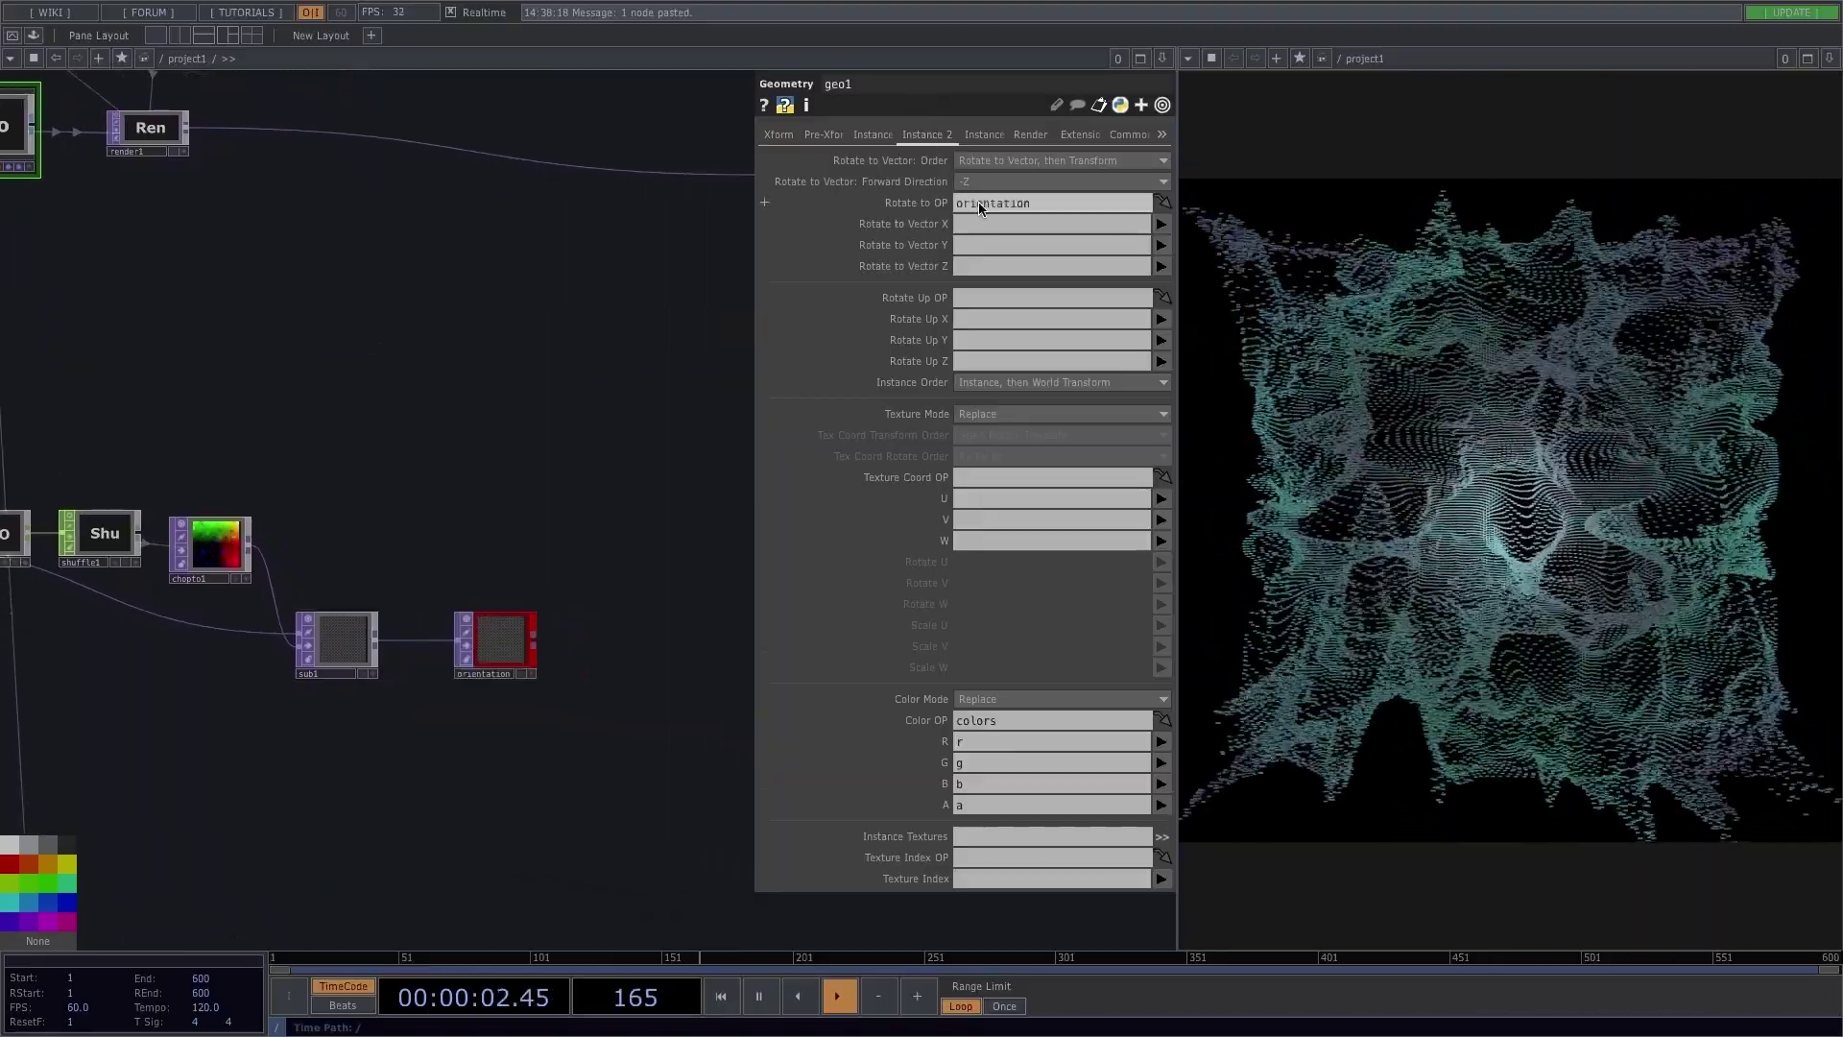
{"action": "left_click", "coordinate": [1162, 226]}
{"action": "left_click", "coordinate": [1163, 246]}
{"action": "left_click", "coordinate": [1163, 246]}
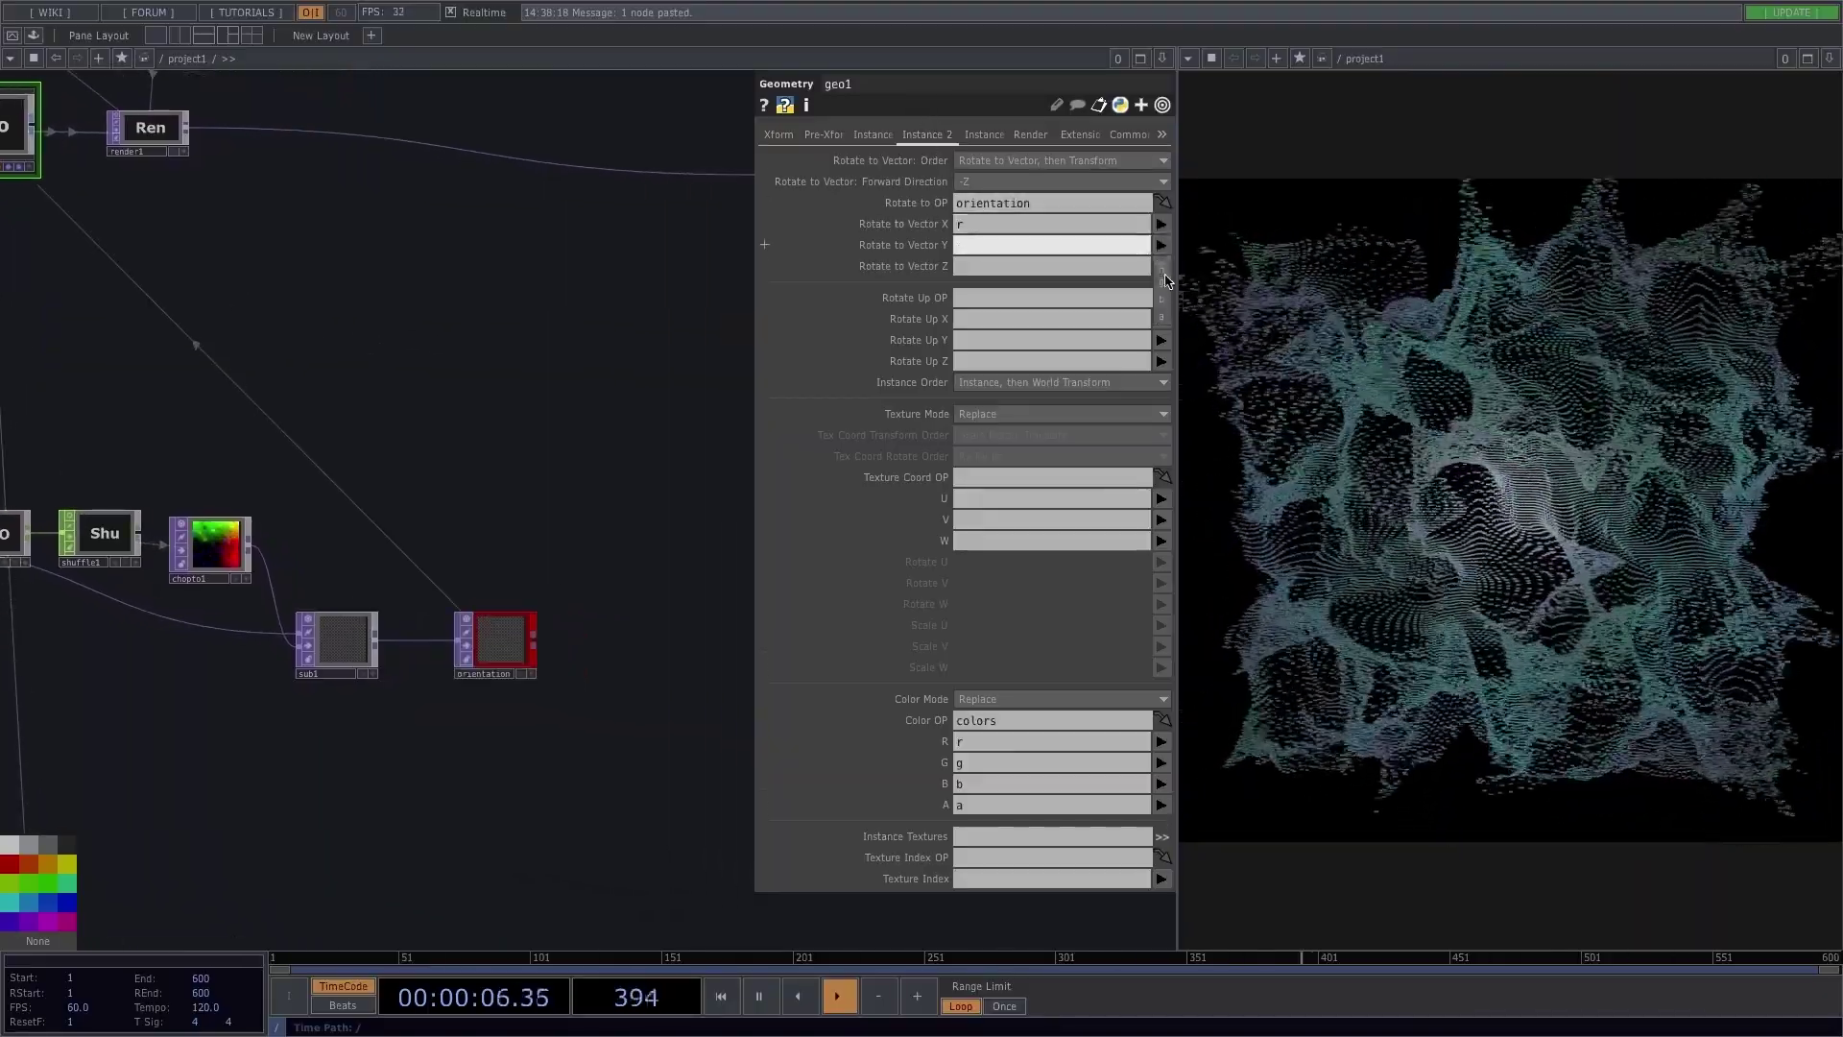
{"action": "left_click", "coordinate": [1163, 268]}
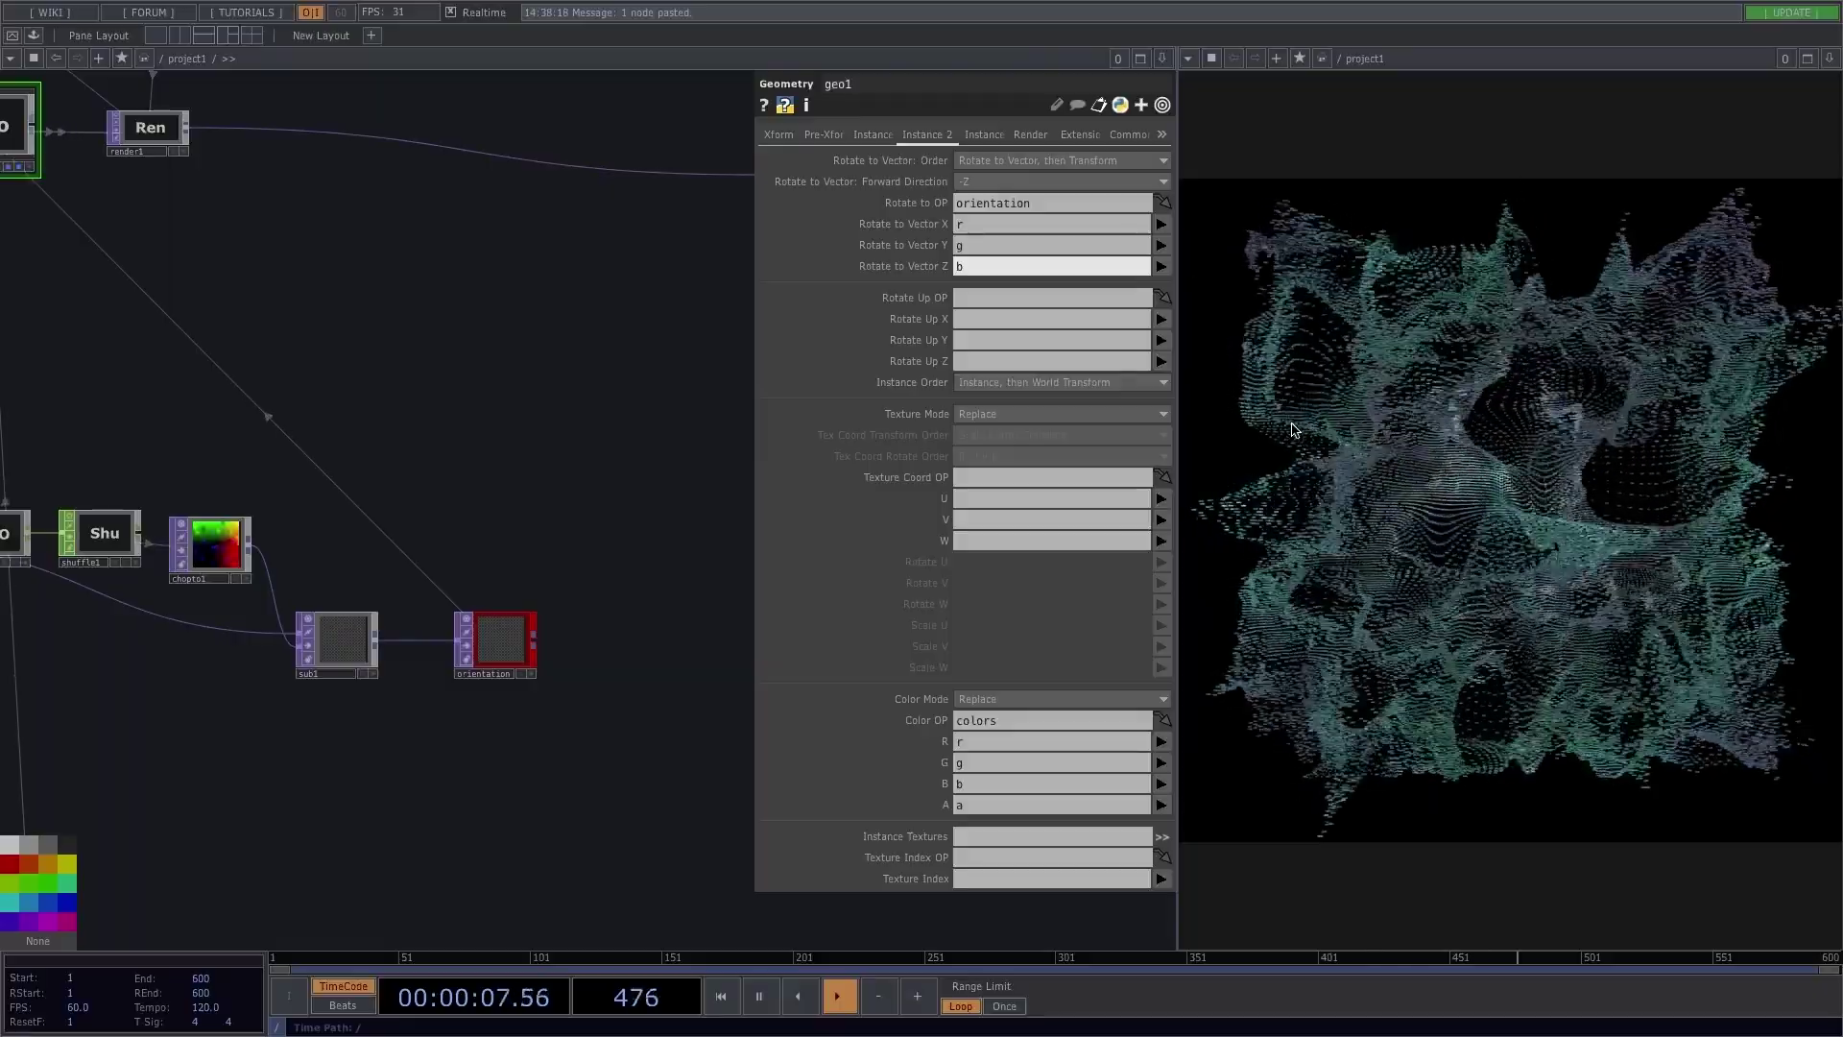
{"action": "left_click_drag", "start_coordinate": [358, 774], "coordinate": [583, 706]}
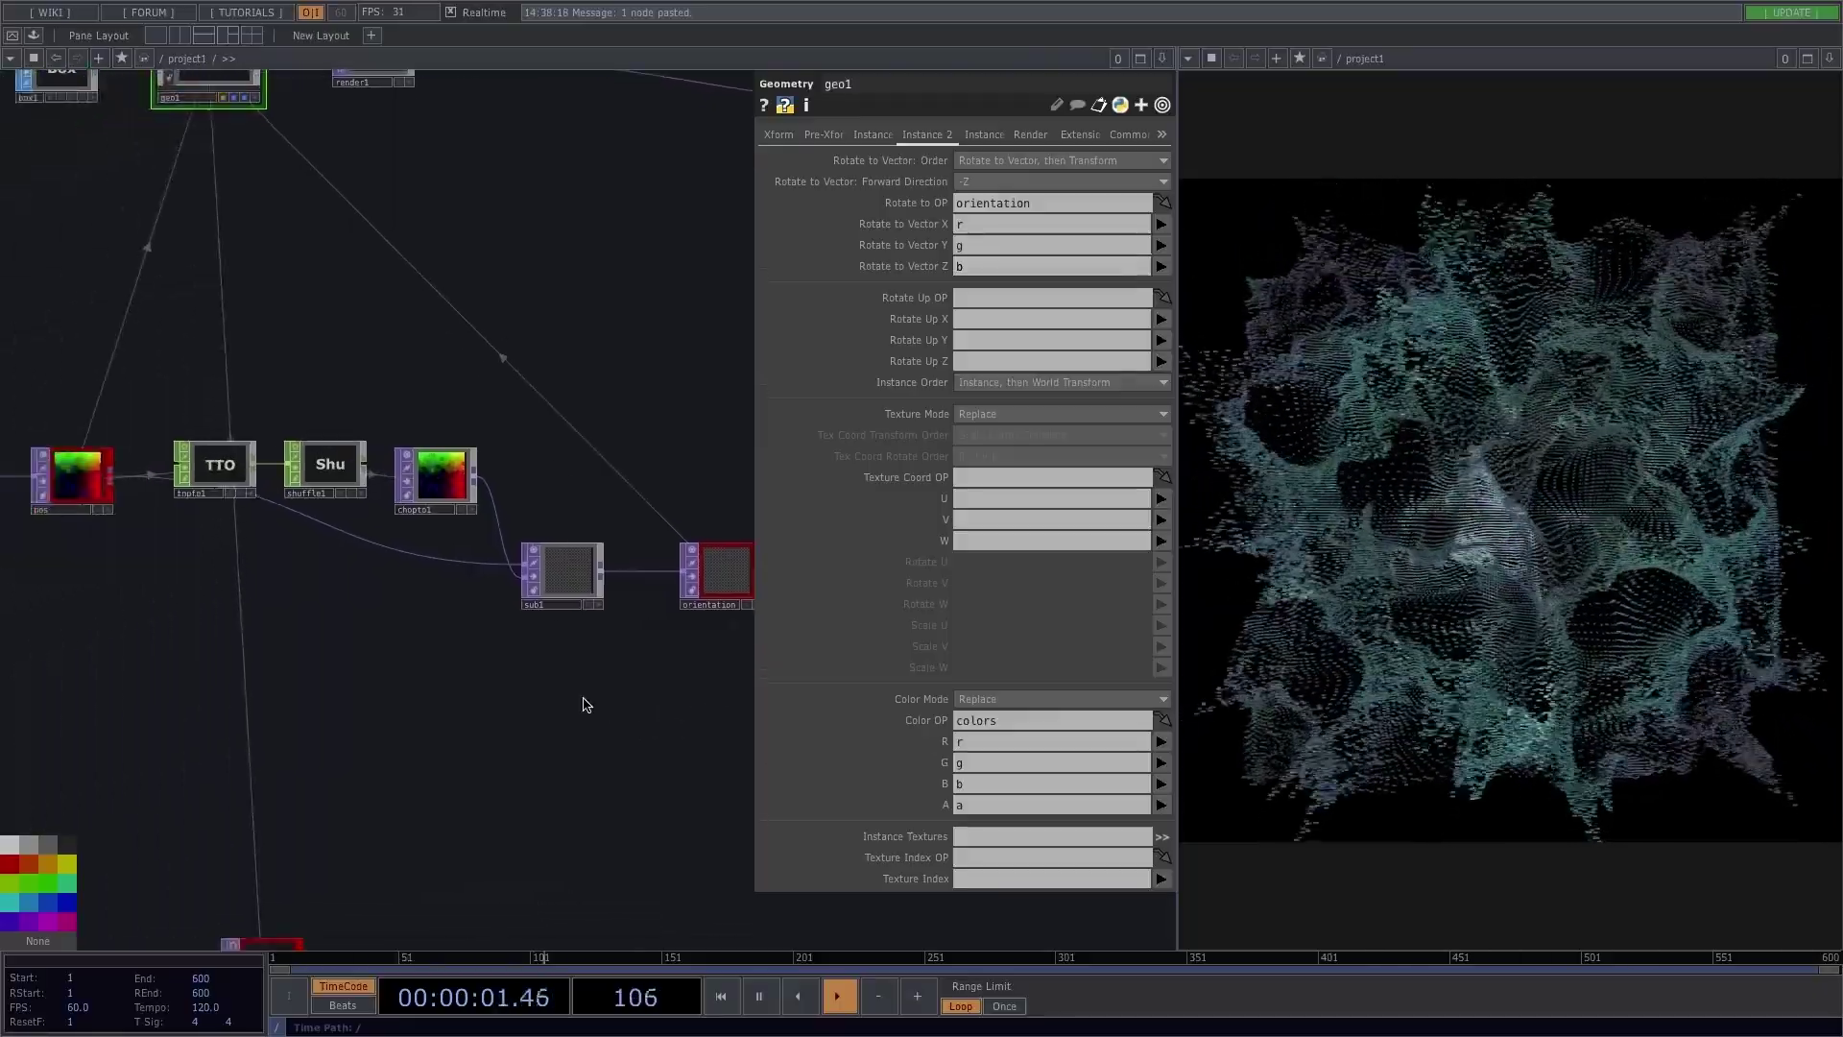
Step: Switch the right pane to Geometry Viewer and home the view on the whole point cloud
{"action": "left_click", "coordinate": [1188, 59]}
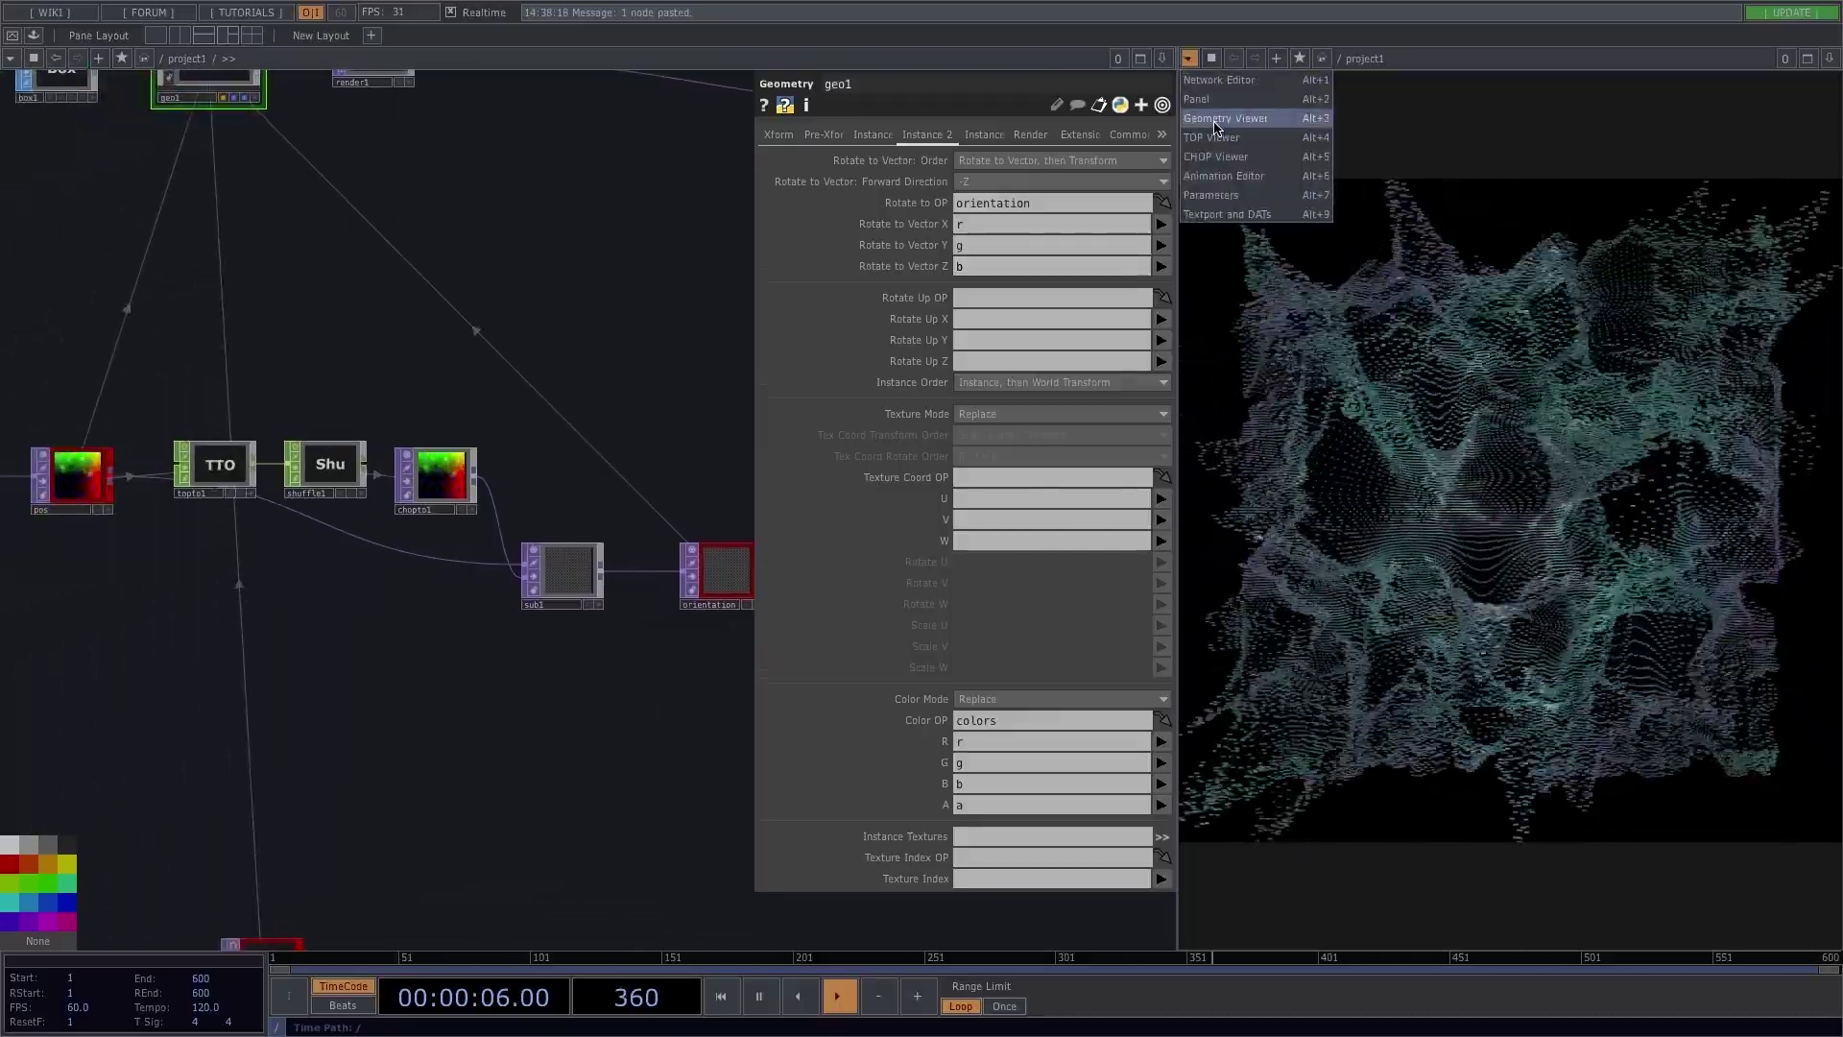
{"action": "left_click", "coordinate": [1215, 115]}
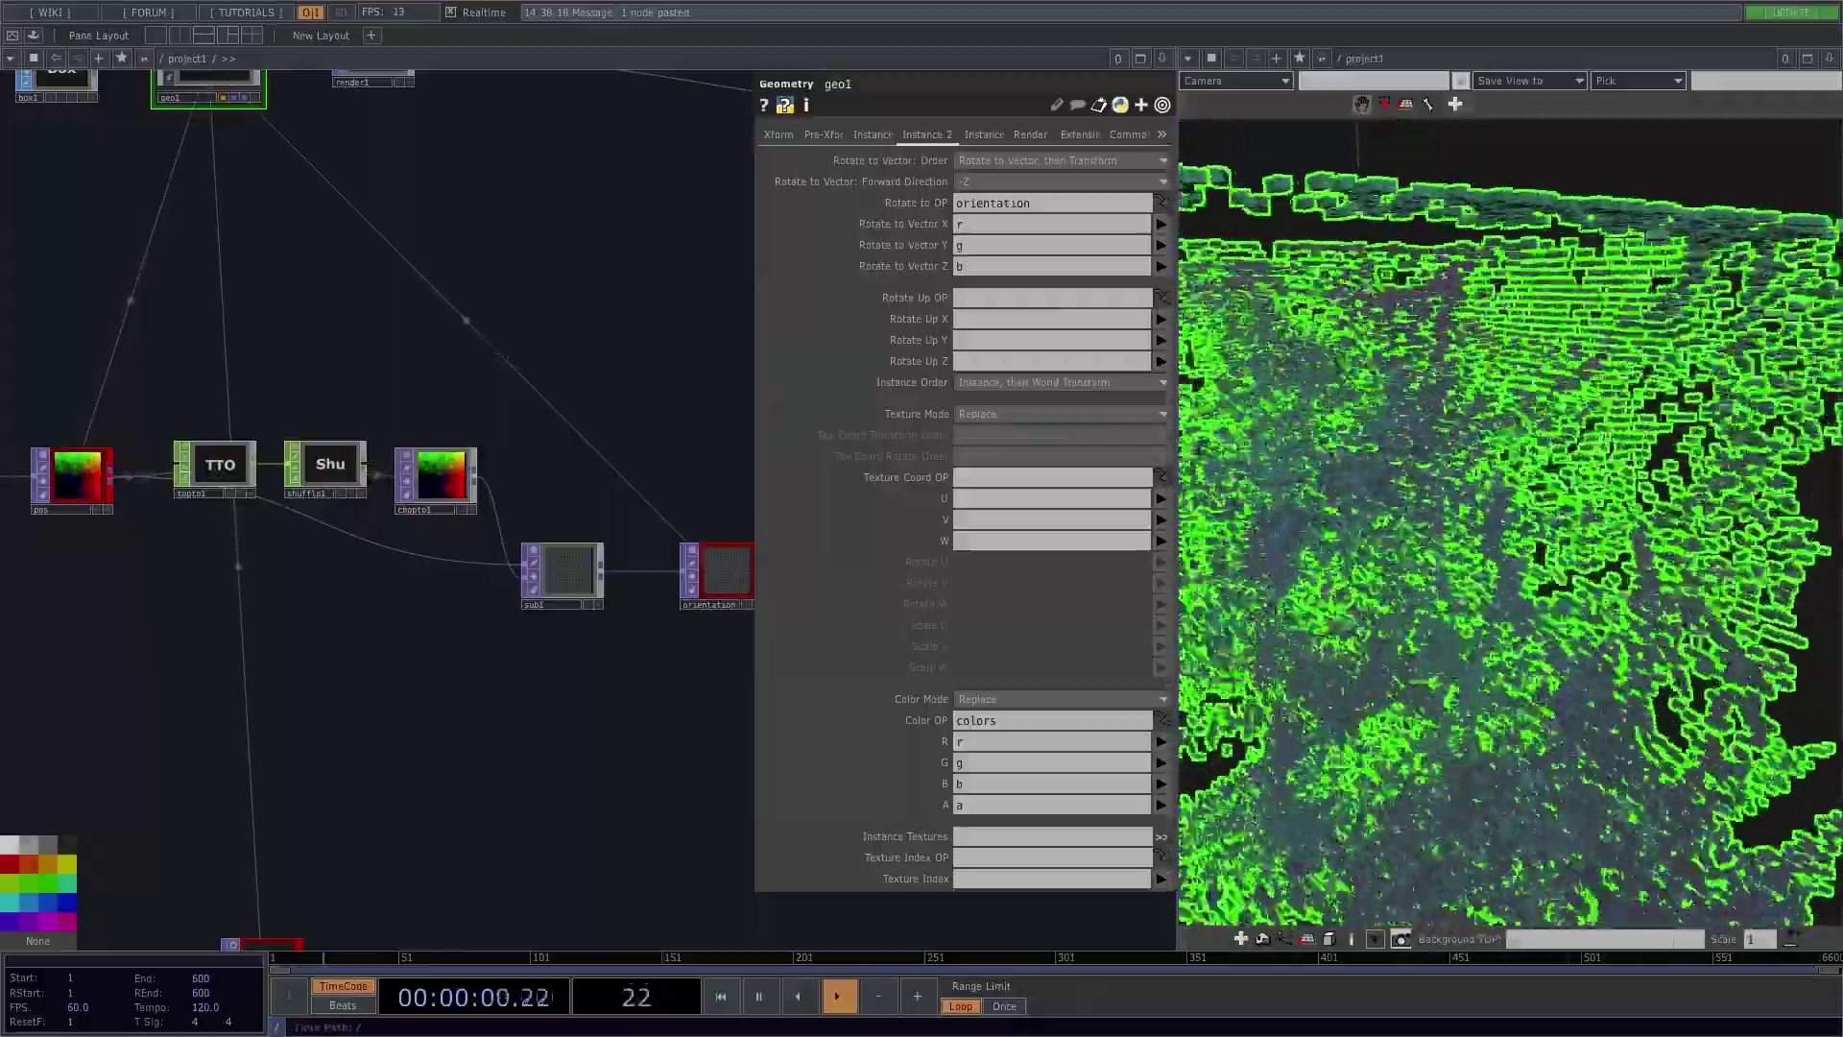
{"action": "key", "text": "h"}
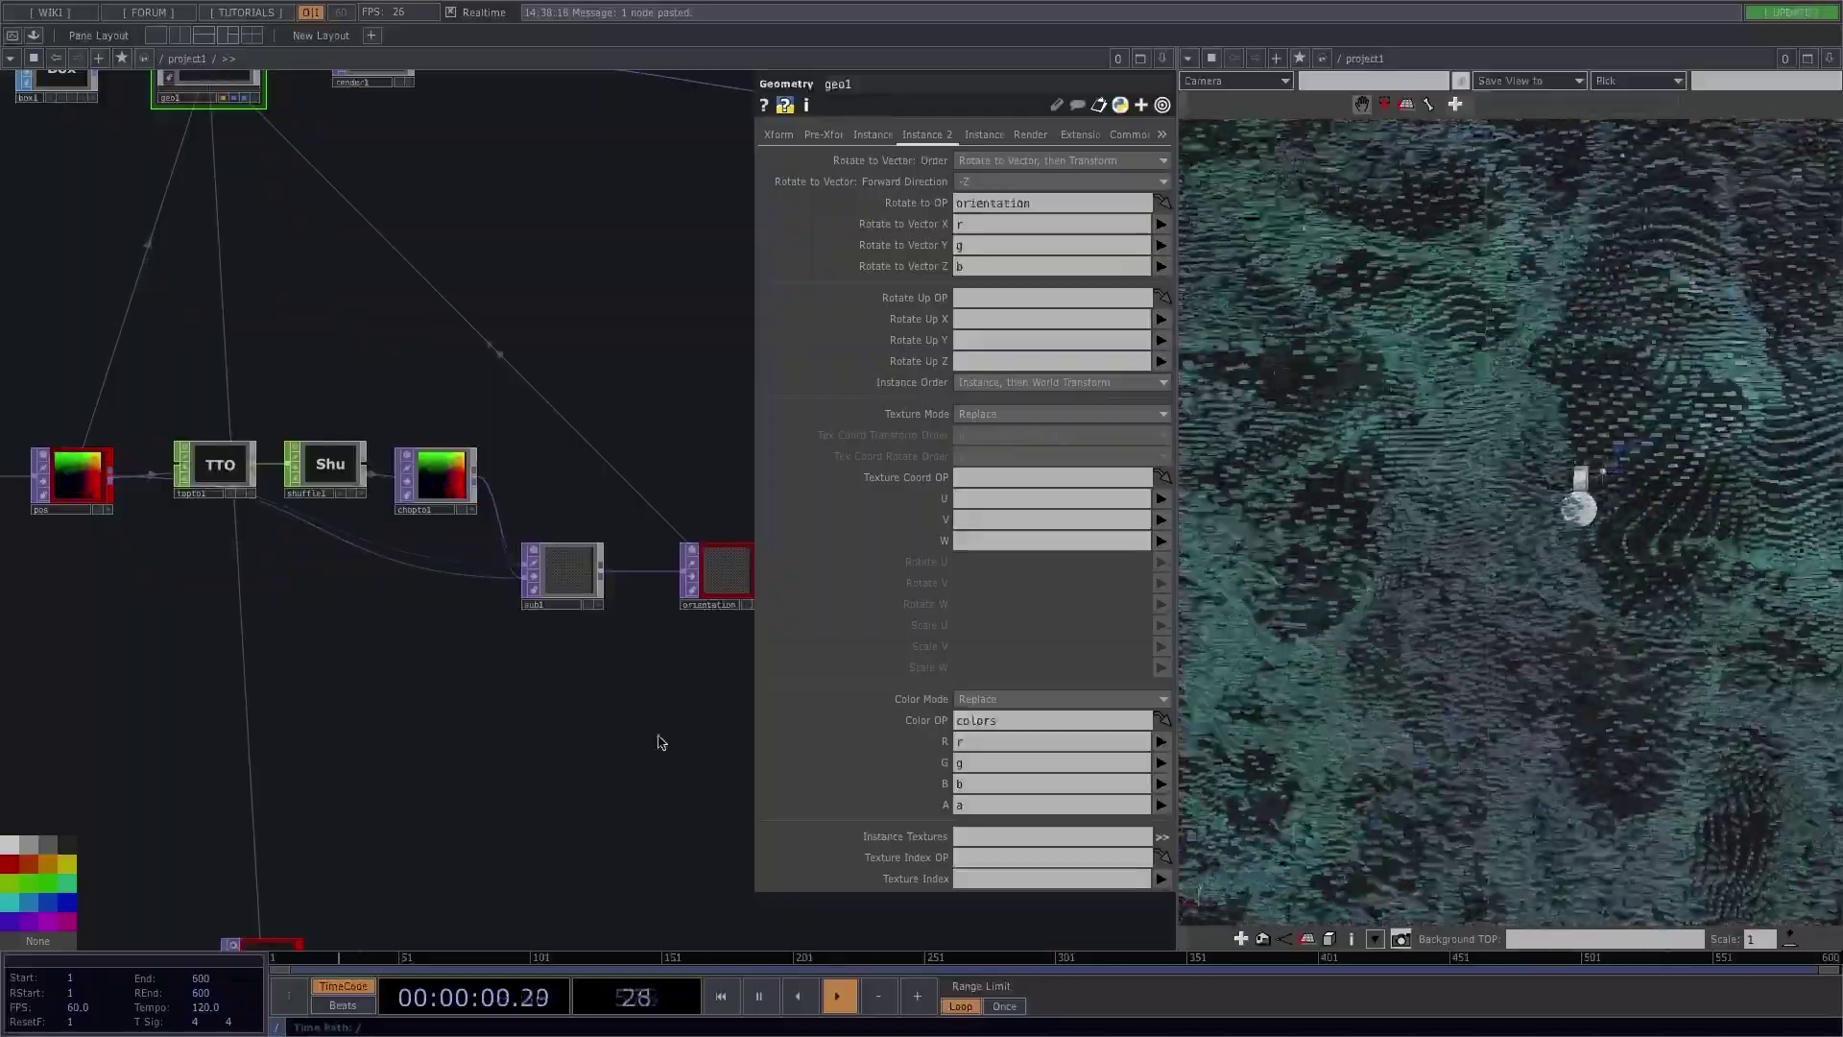
{"action": "key", "text": "Tab"}
Step: Add a Difference TOP fed by pos and chopto1, and hide the viewer pane's toolbar
{"action": "type", "text": "di"}
{"action": "left_click", "coordinate": [377, 850]}
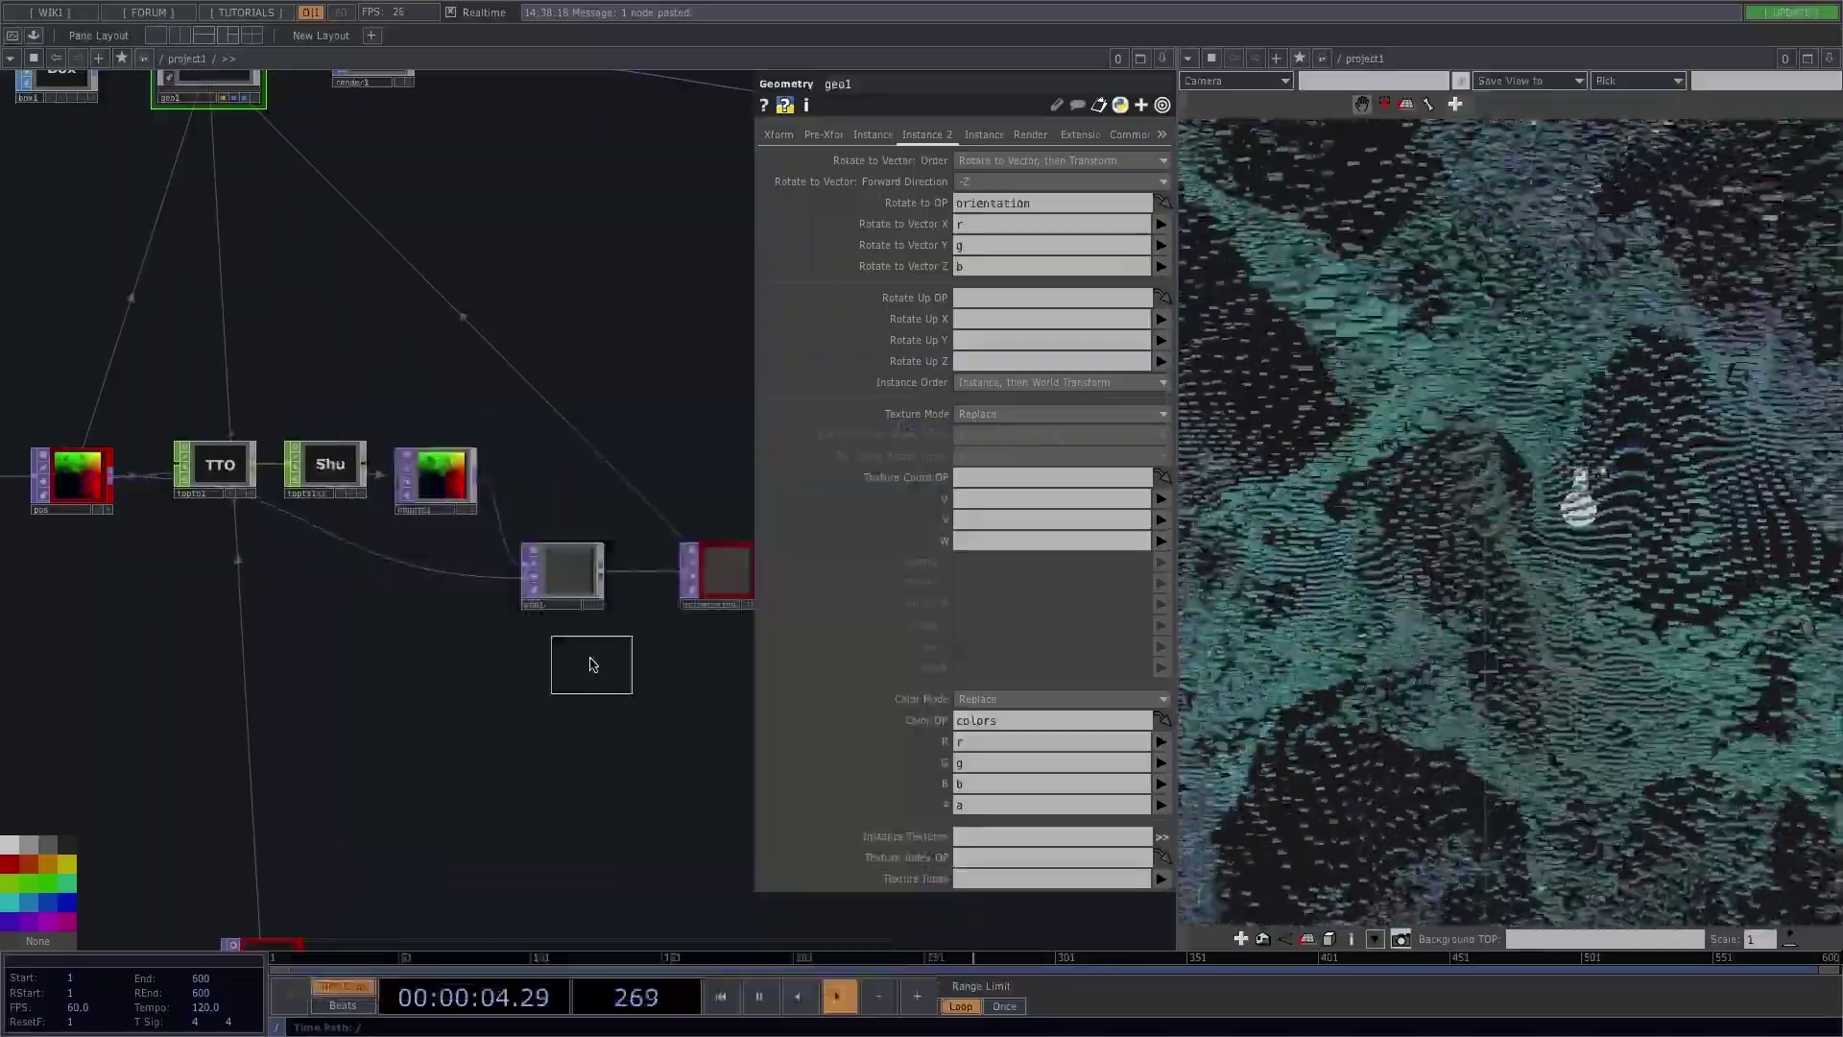
{"action": "left_click", "coordinate": [576, 656]}
{"action": "left_click_drag", "start_coordinate": [114, 480], "coordinate": [521, 655]}
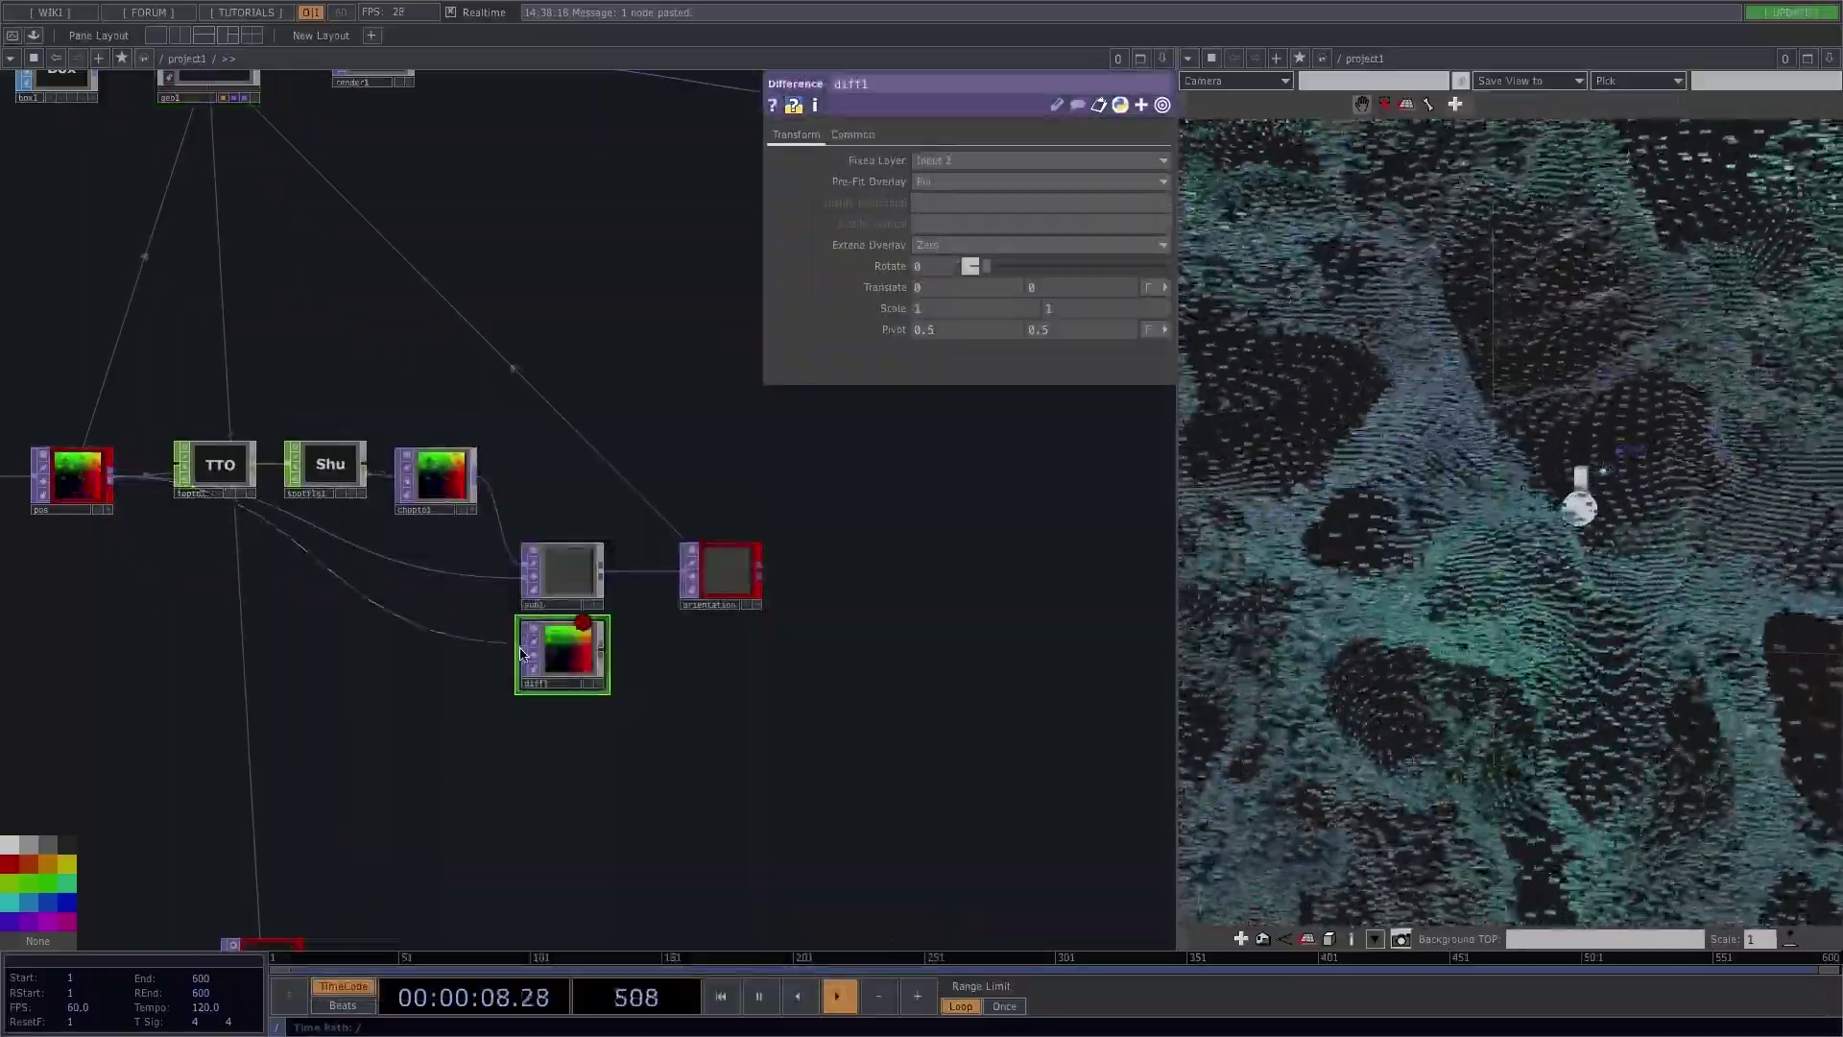
{"action": "left_click_drag", "start_coordinate": [478, 482], "coordinate": [663, 580]}
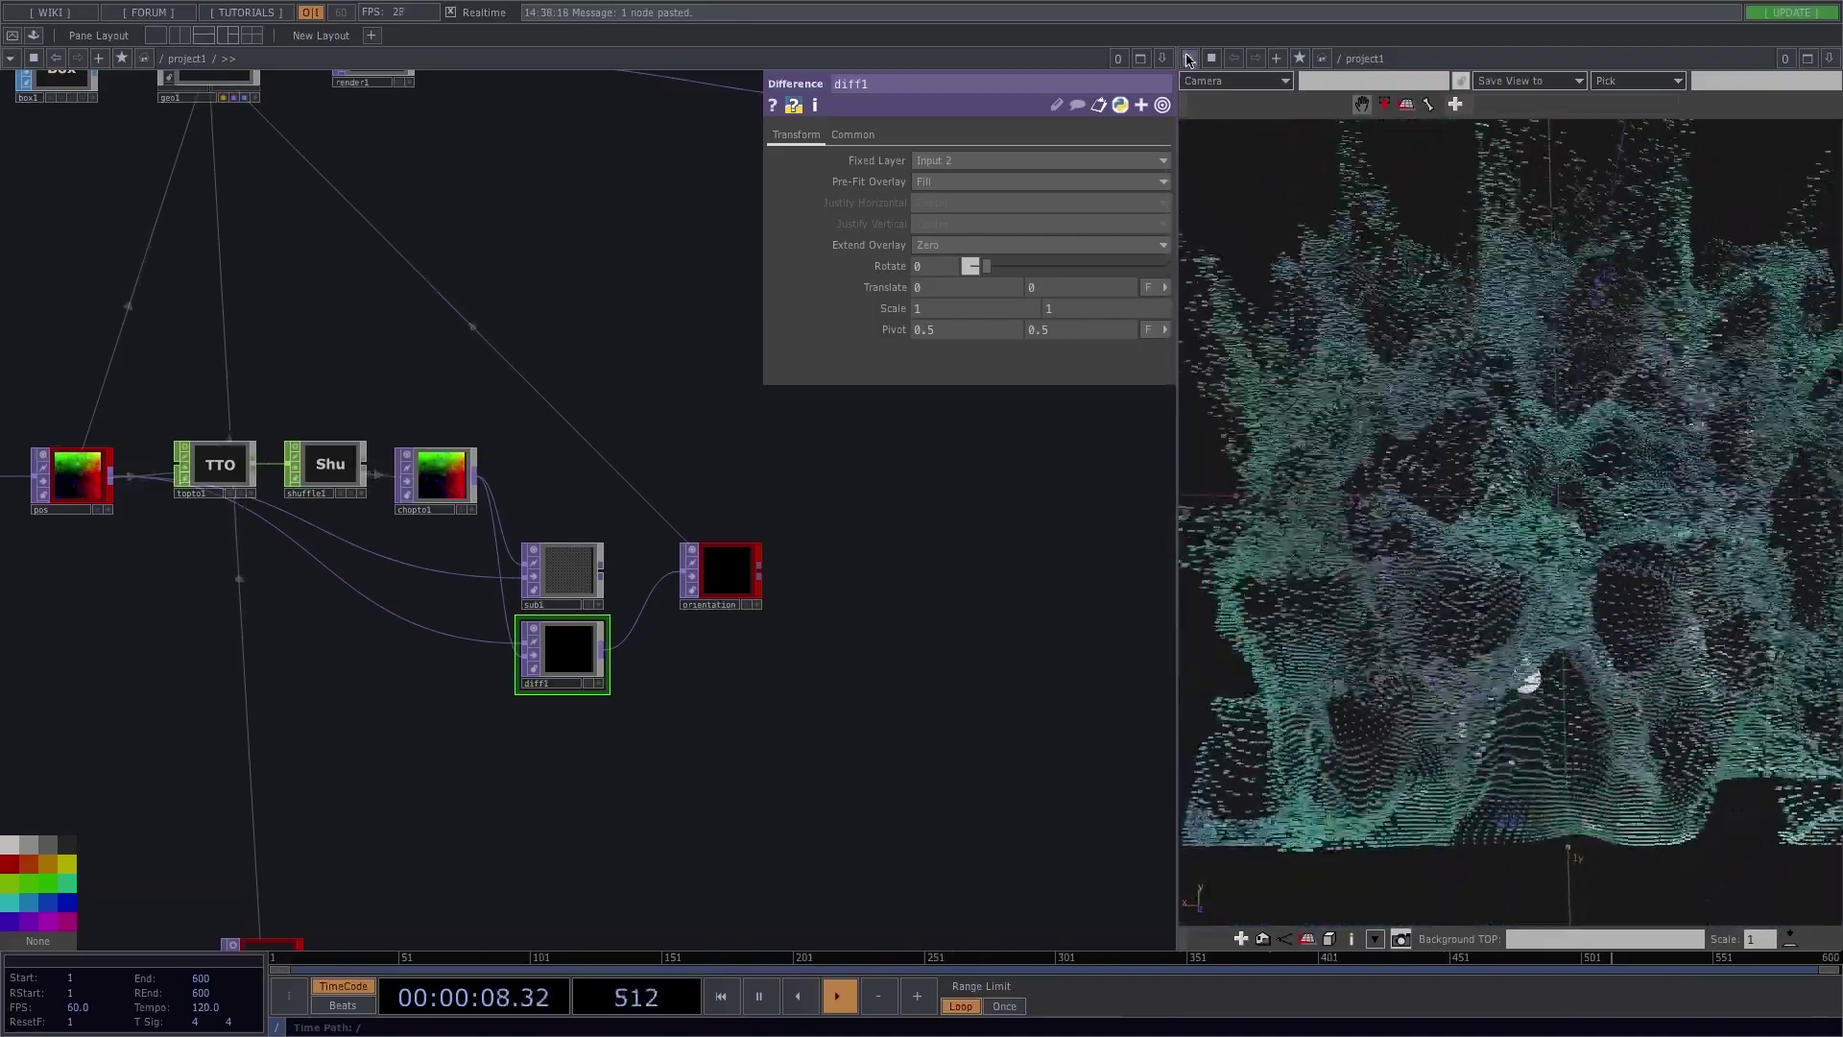
{"action": "left_click", "coordinate": [1188, 59]}
{"action": "left_click_drag", "start_coordinate": [689, 569], "coordinate": [829, 571]}
Step: Delete diff1 and sub1, then wire a new Composite TOP from chopto1 into orientation
{"action": "left_click", "coordinate": [567, 653]}
{"action": "key", "text": "Delete"}
{"action": "left_click", "coordinate": [567, 576]}
{"action": "key", "text": "Delete"}
{"action": "key", "text": "Tab"}
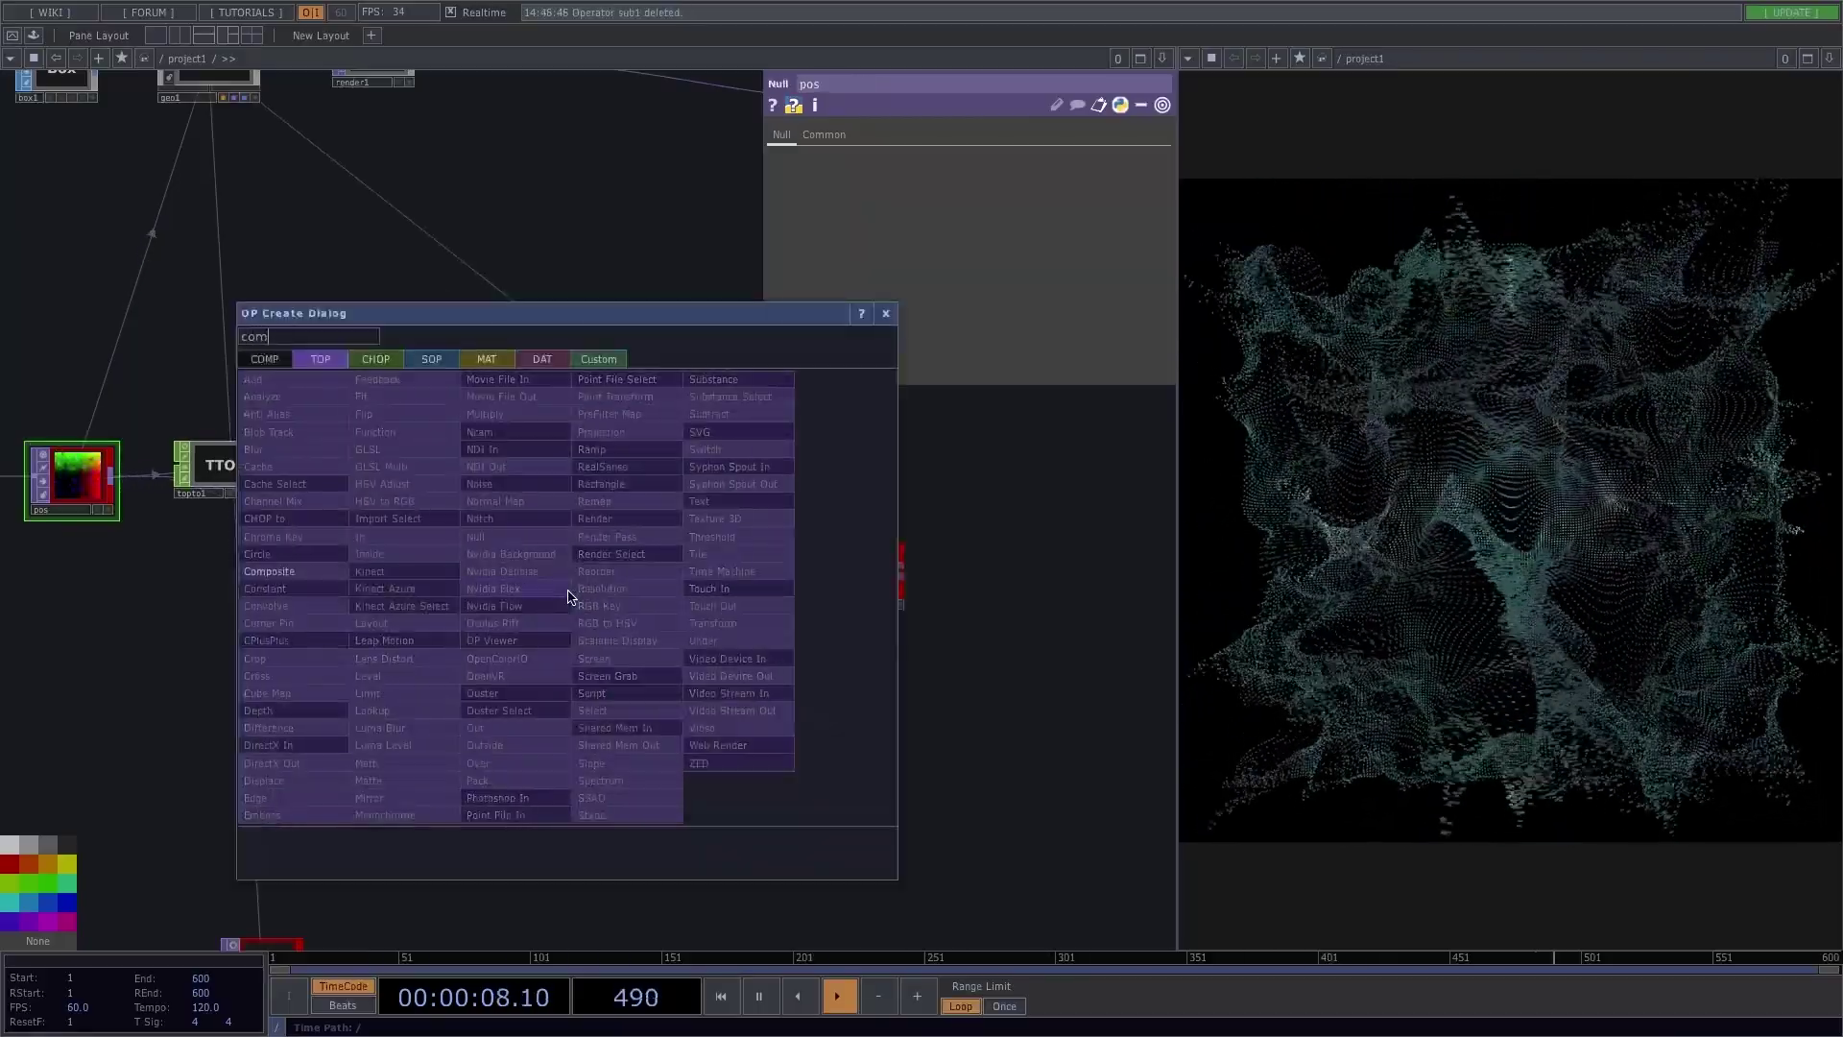
{"action": "left_click", "coordinate": [323, 573]}
{"action": "left_click", "coordinate": [562, 606]}
{"action": "left_click_drag", "start_coordinate": [500, 586], "coordinate": [600, 583]}
{"action": "left_click", "coordinate": [829, 576]}
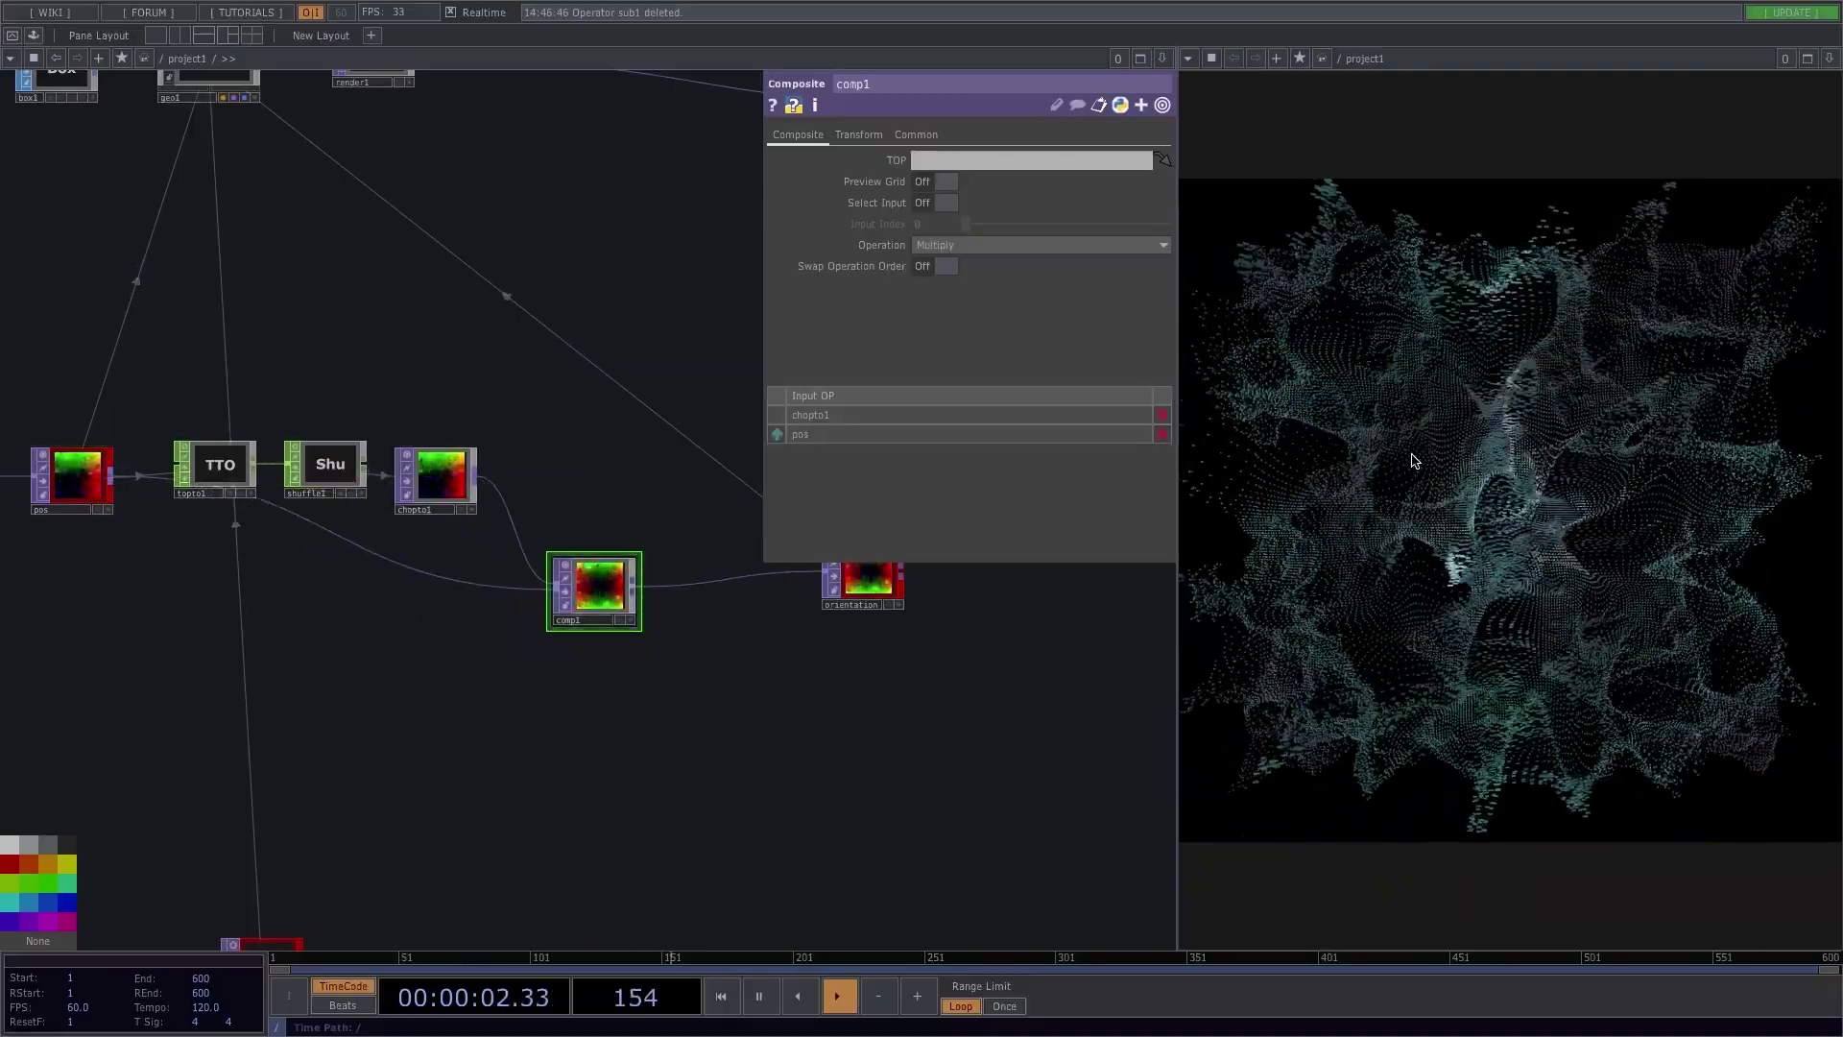
Step: Try the Composite's Over, Subtract, Average and Multiply operations, settling on Add
{"action": "left_click", "coordinate": [979, 245]}
{"action": "left_click", "coordinate": [1046, 403]}
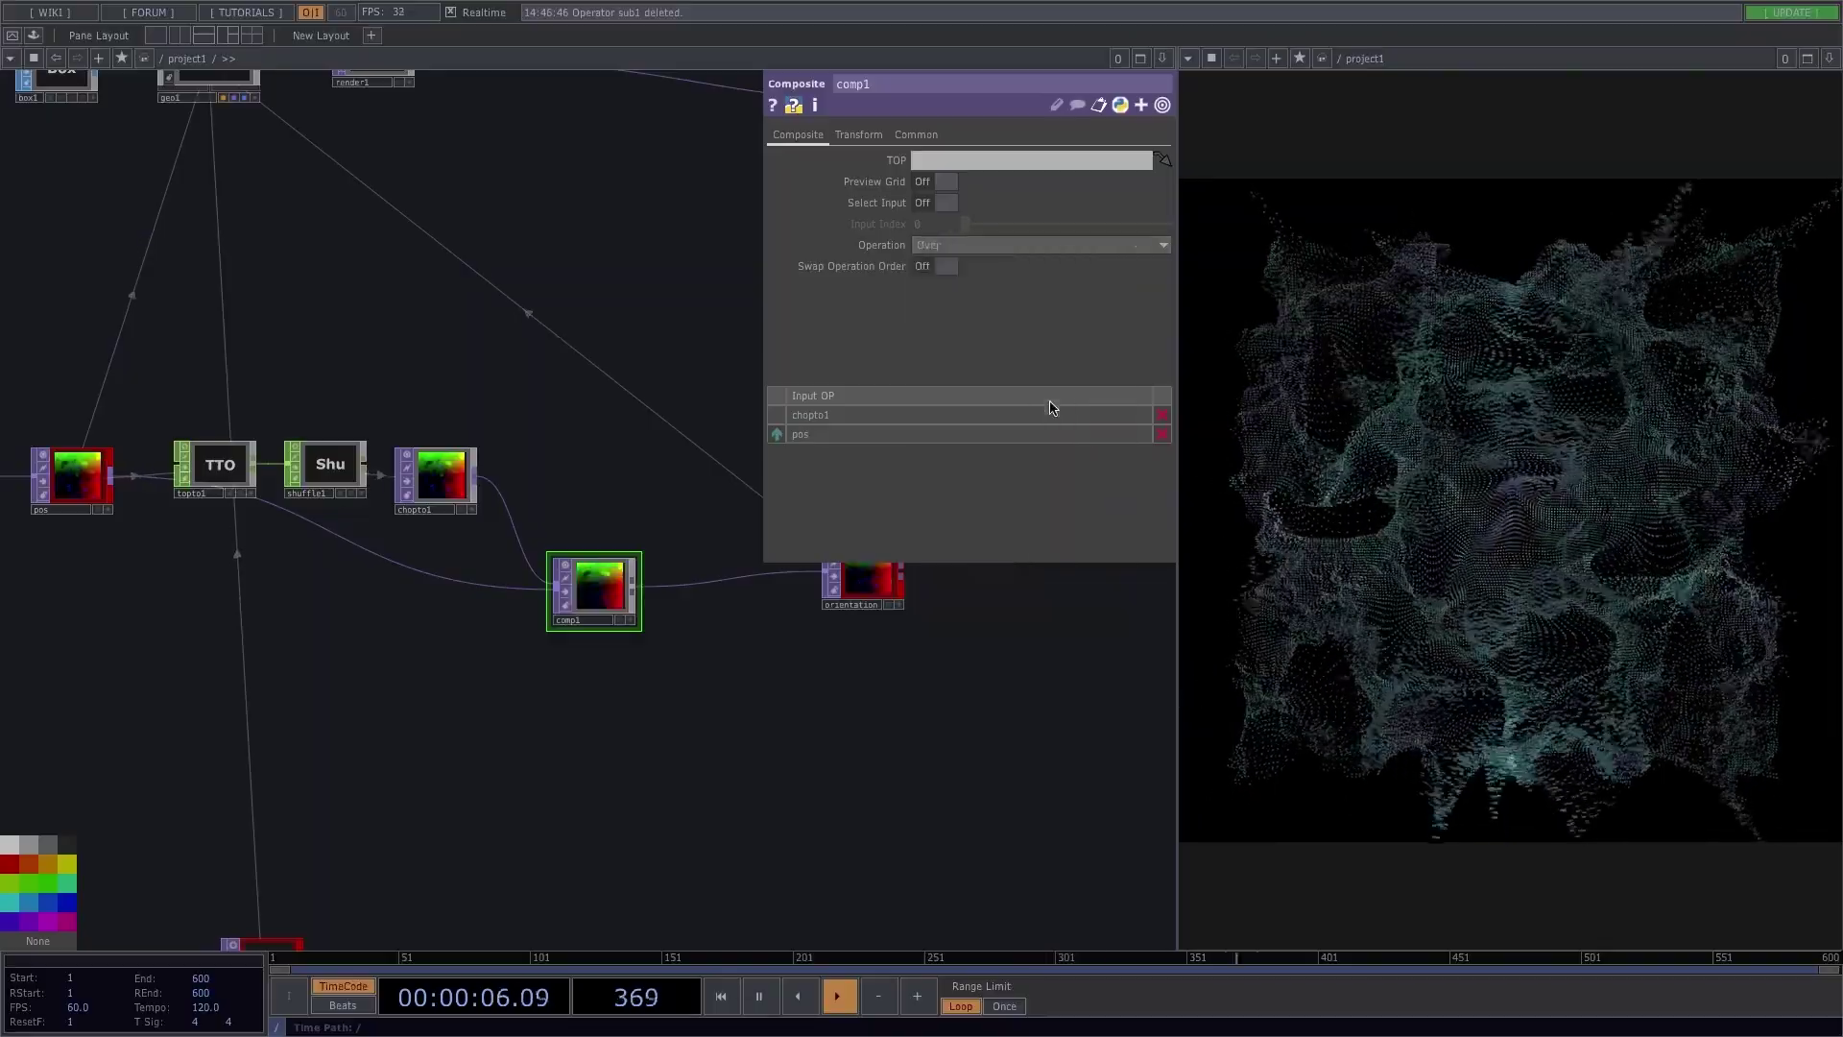
{"action": "left_click", "coordinate": [1008, 245]}
{"action": "left_click", "coordinate": [1069, 542]}
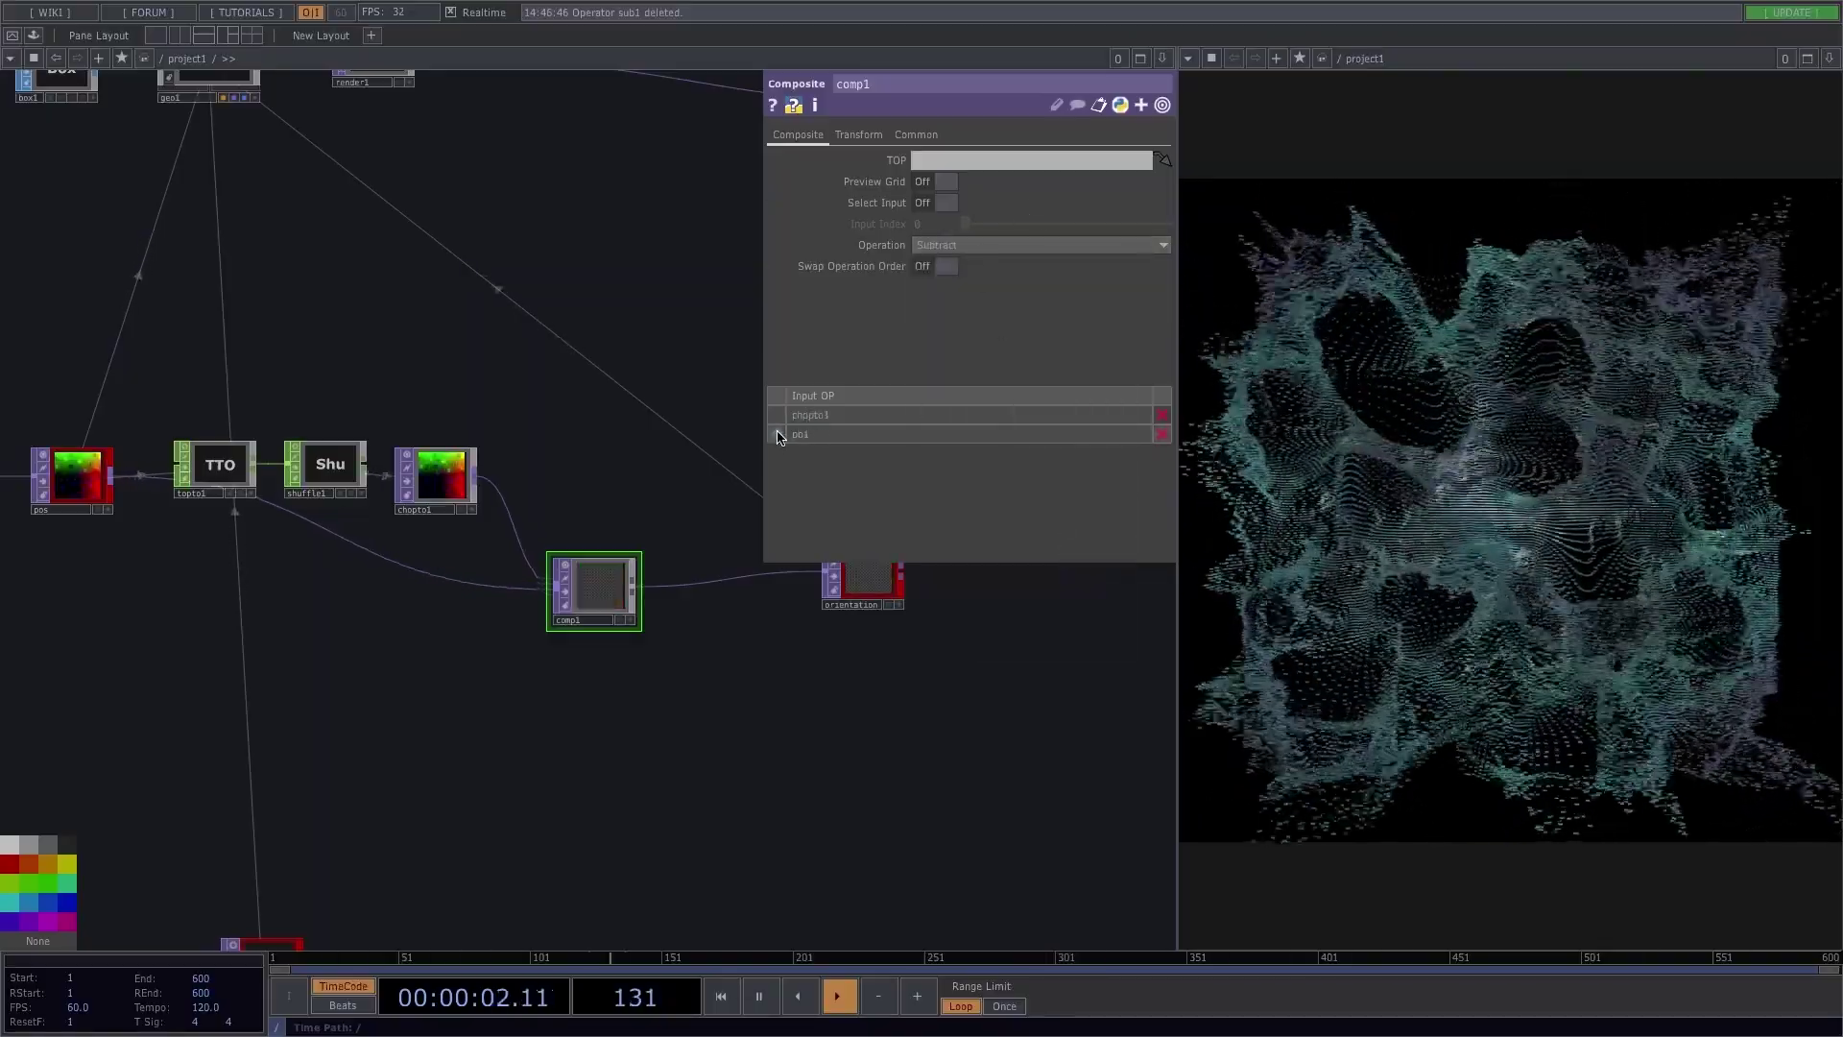
{"action": "left_click", "coordinate": [1066, 245]}
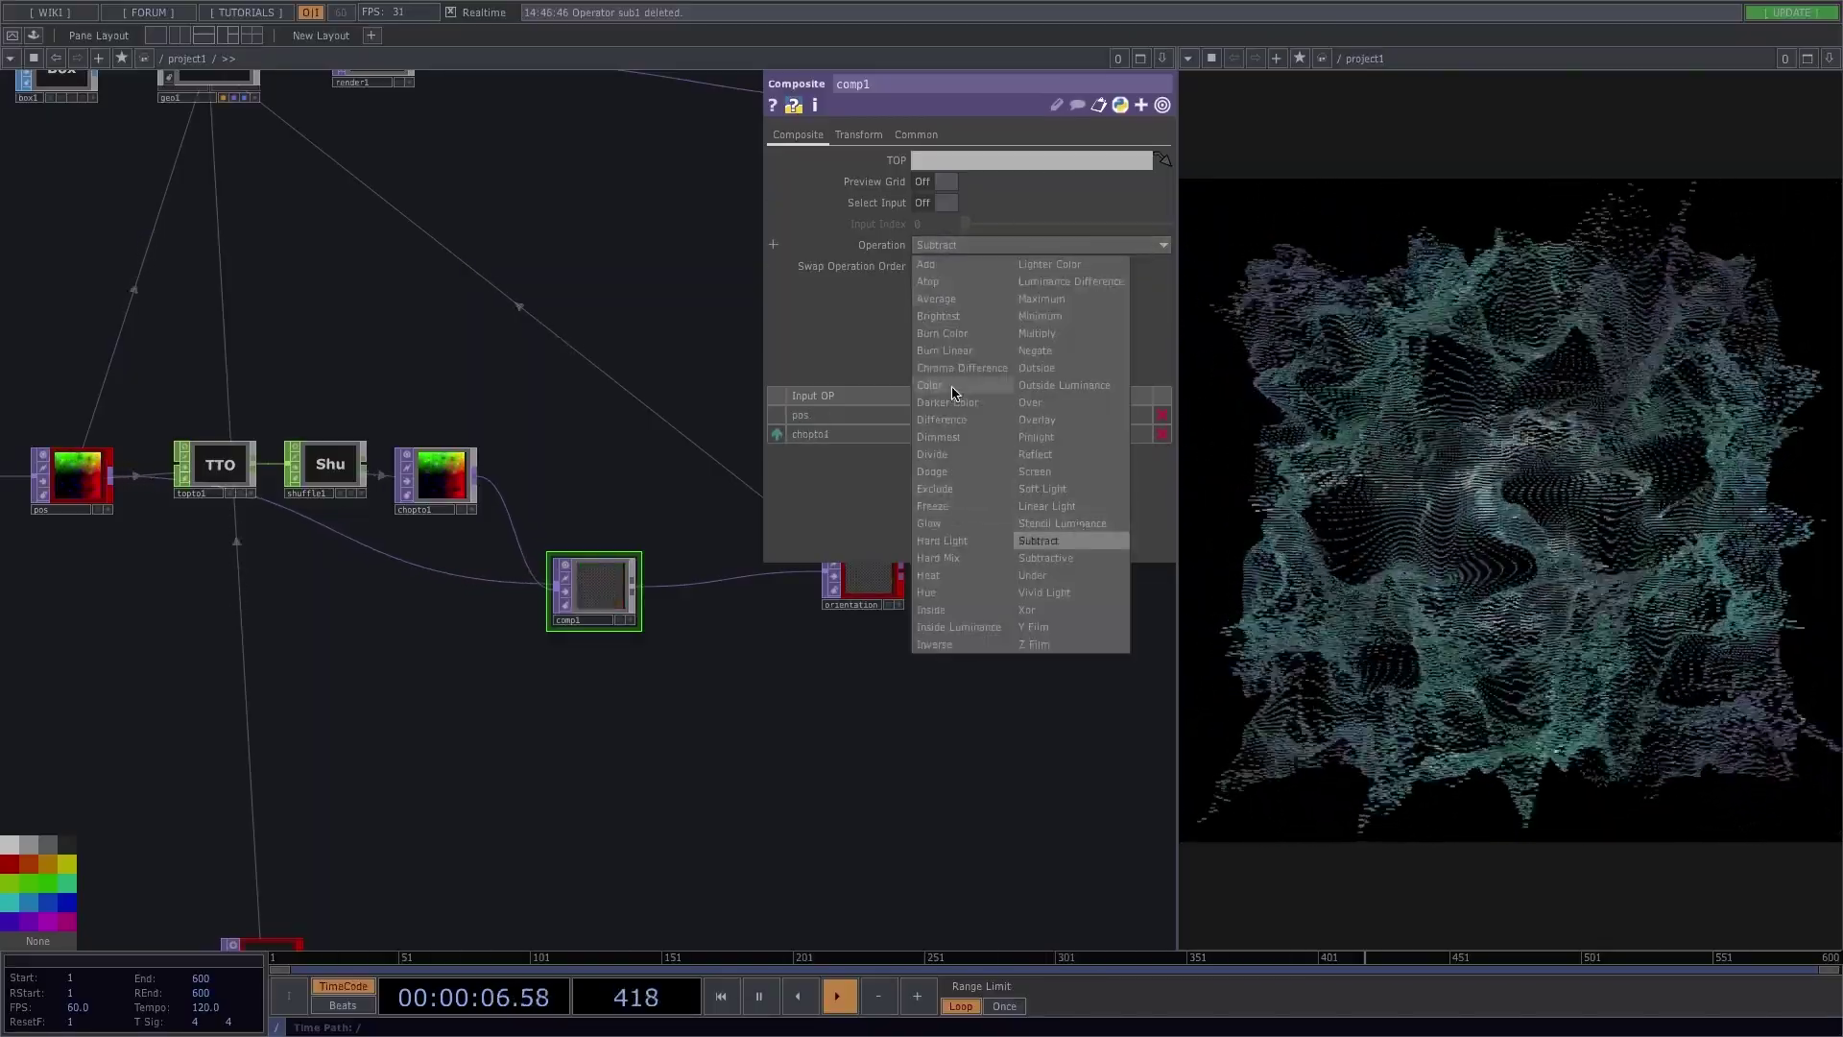
{"action": "left_click", "coordinate": [970, 302]}
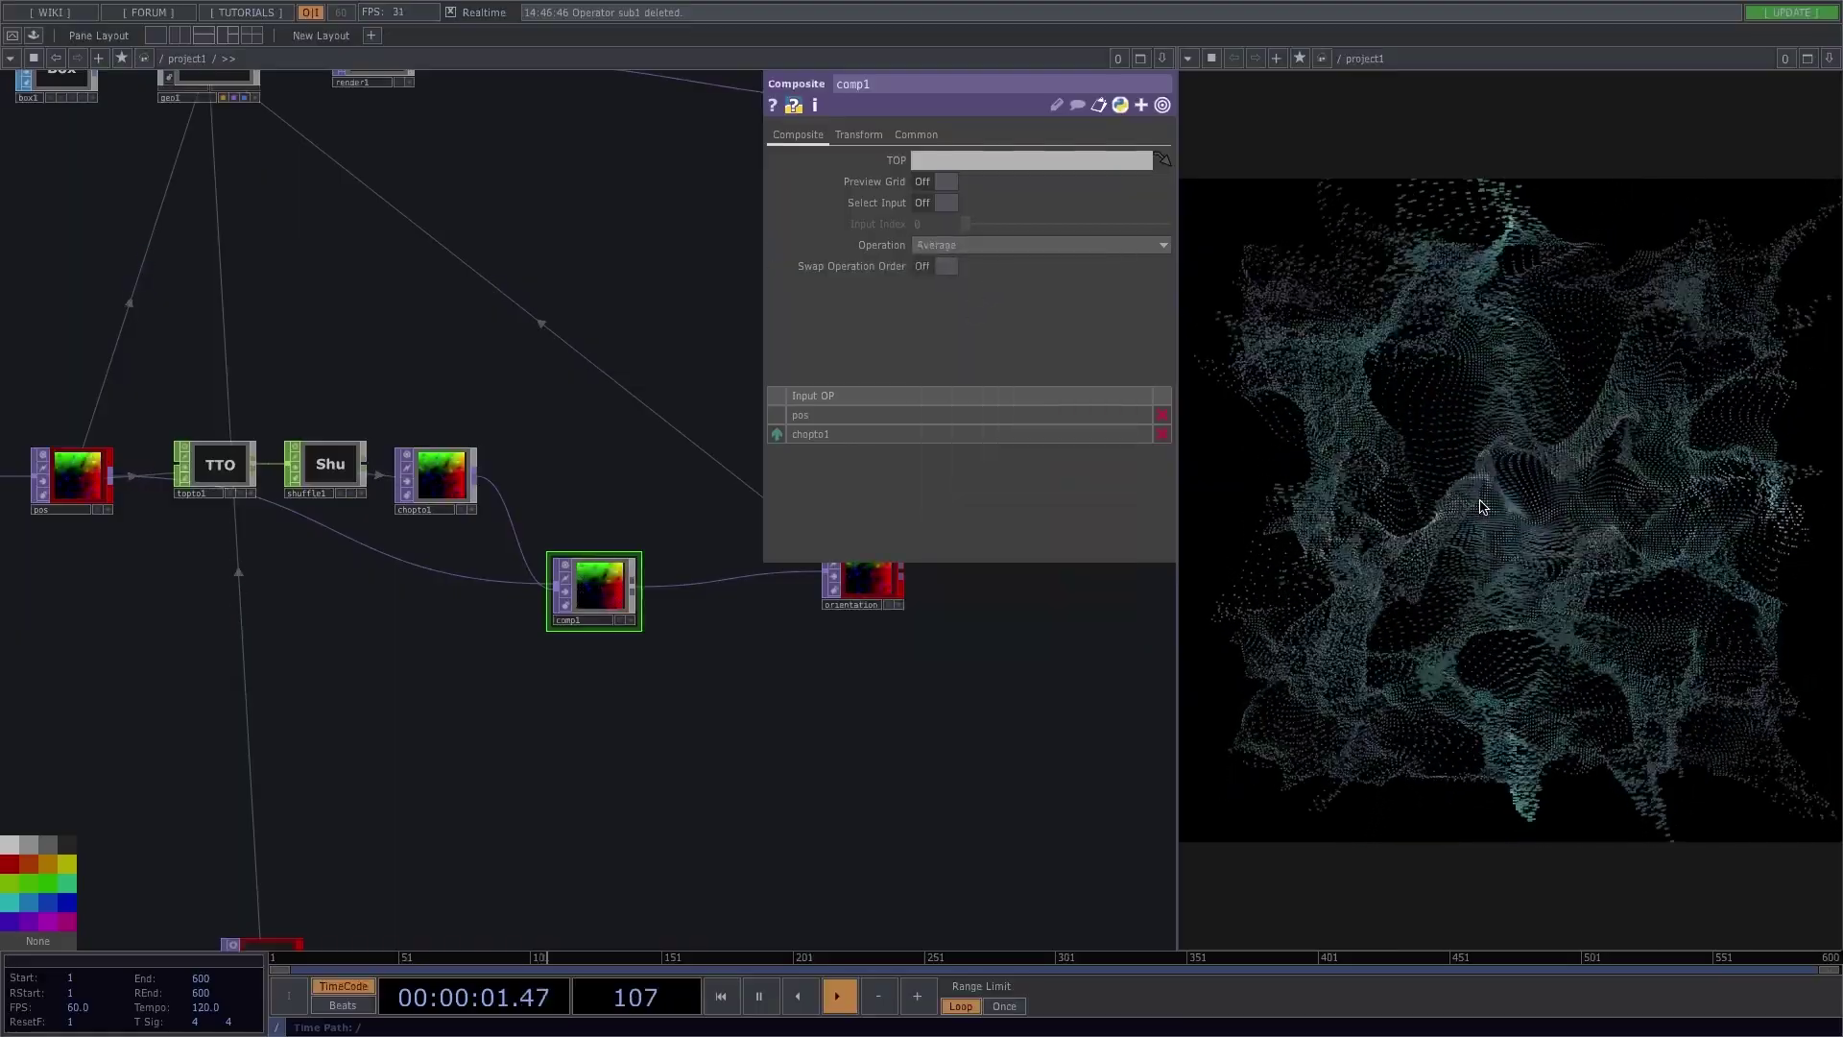
{"action": "left_click", "coordinate": [1056, 245]}
{"action": "left_click", "coordinate": [1060, 331]}
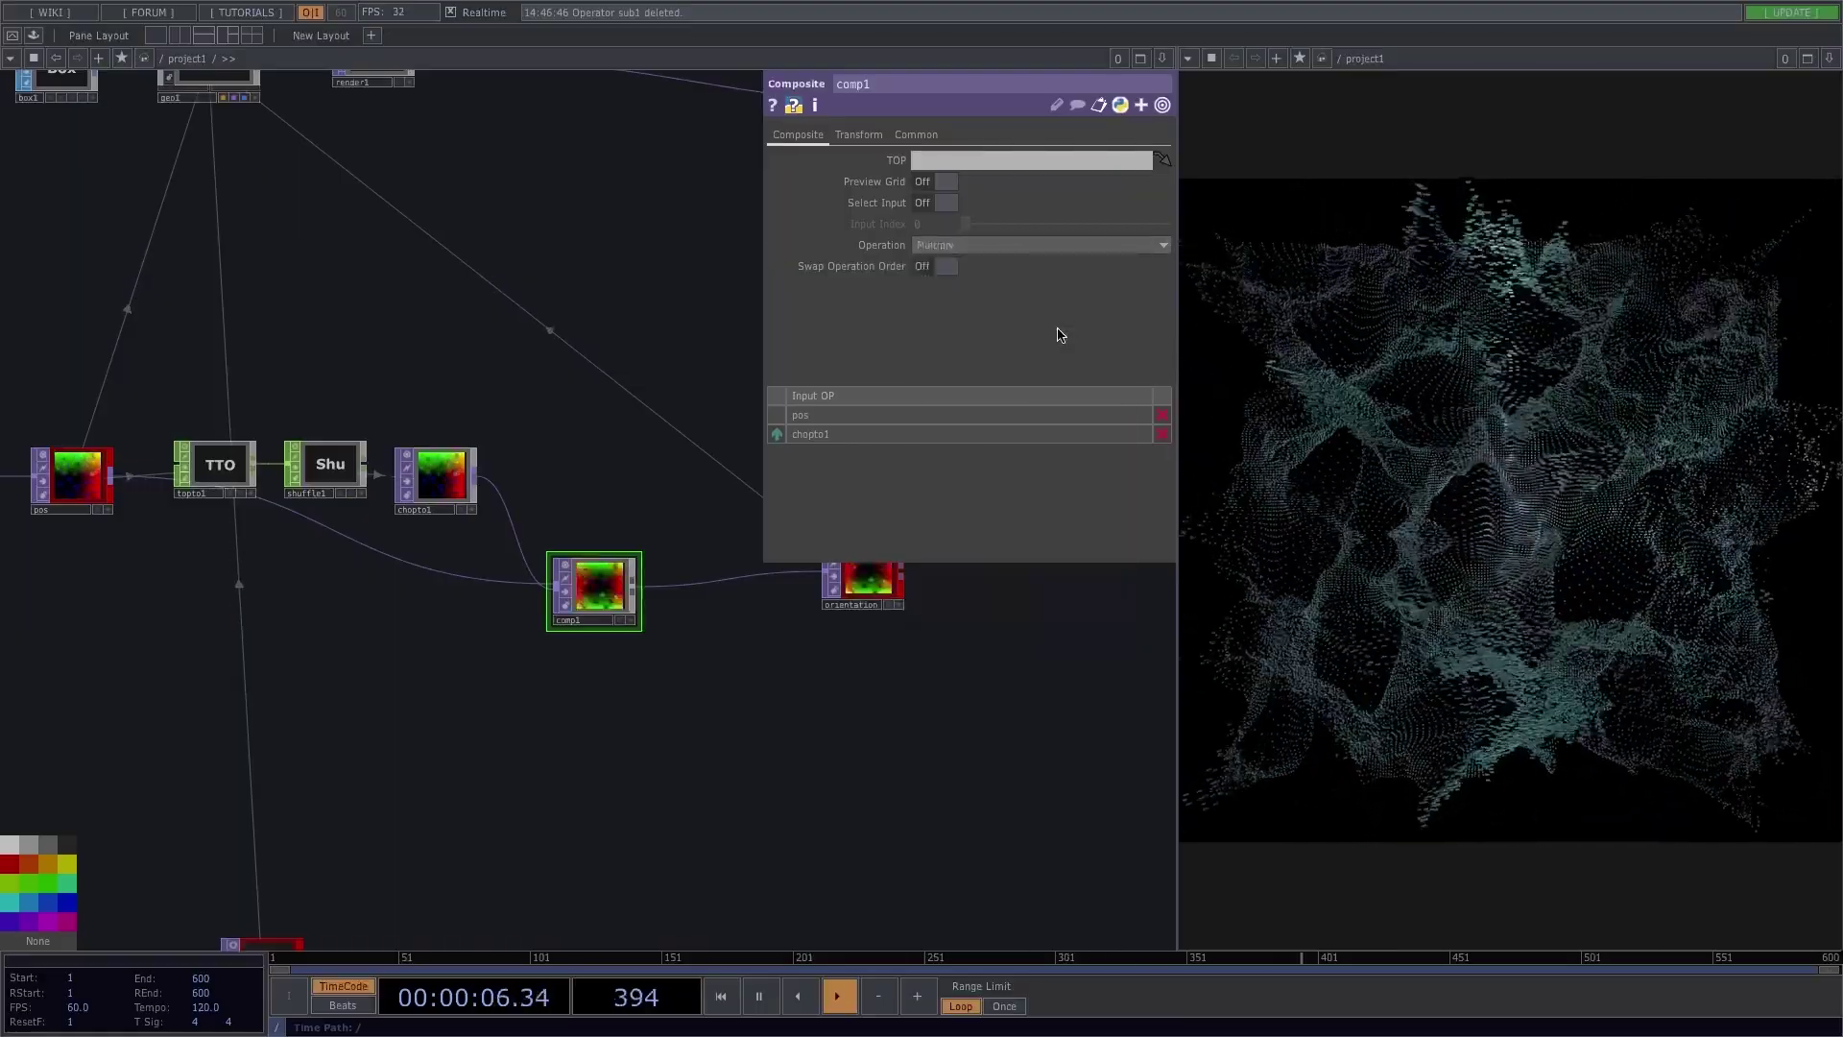
{"action": "left_click", "coordinate": [1008, 247]}
{"action": "left_click", "coordinate": [984, 257]}
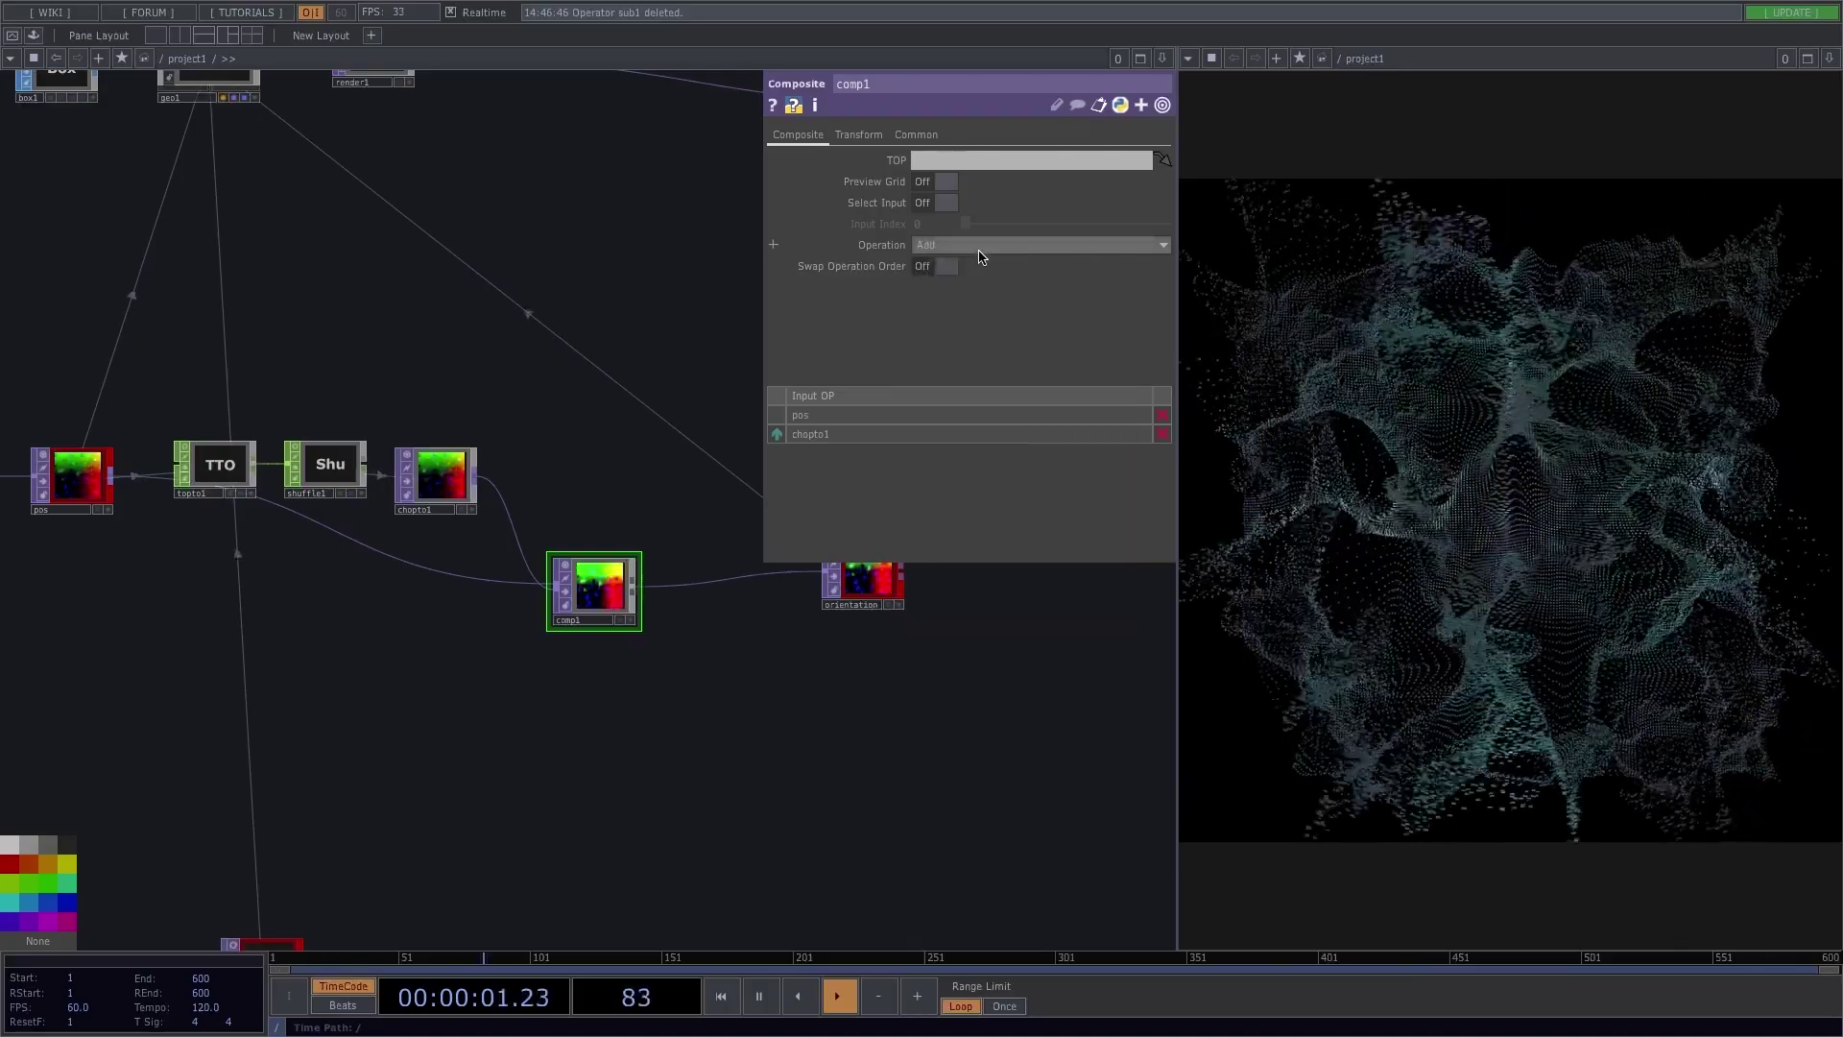
Step: Set constant1's res value to 300
{"action": "scroll", "coordinate": [464, 609], "scroll_direction": "down", "scroll_amount": 3}
{"action": "scroll", "coordinate": [908, 742], "scroll_direction": "up", "scroll_amount": 2}
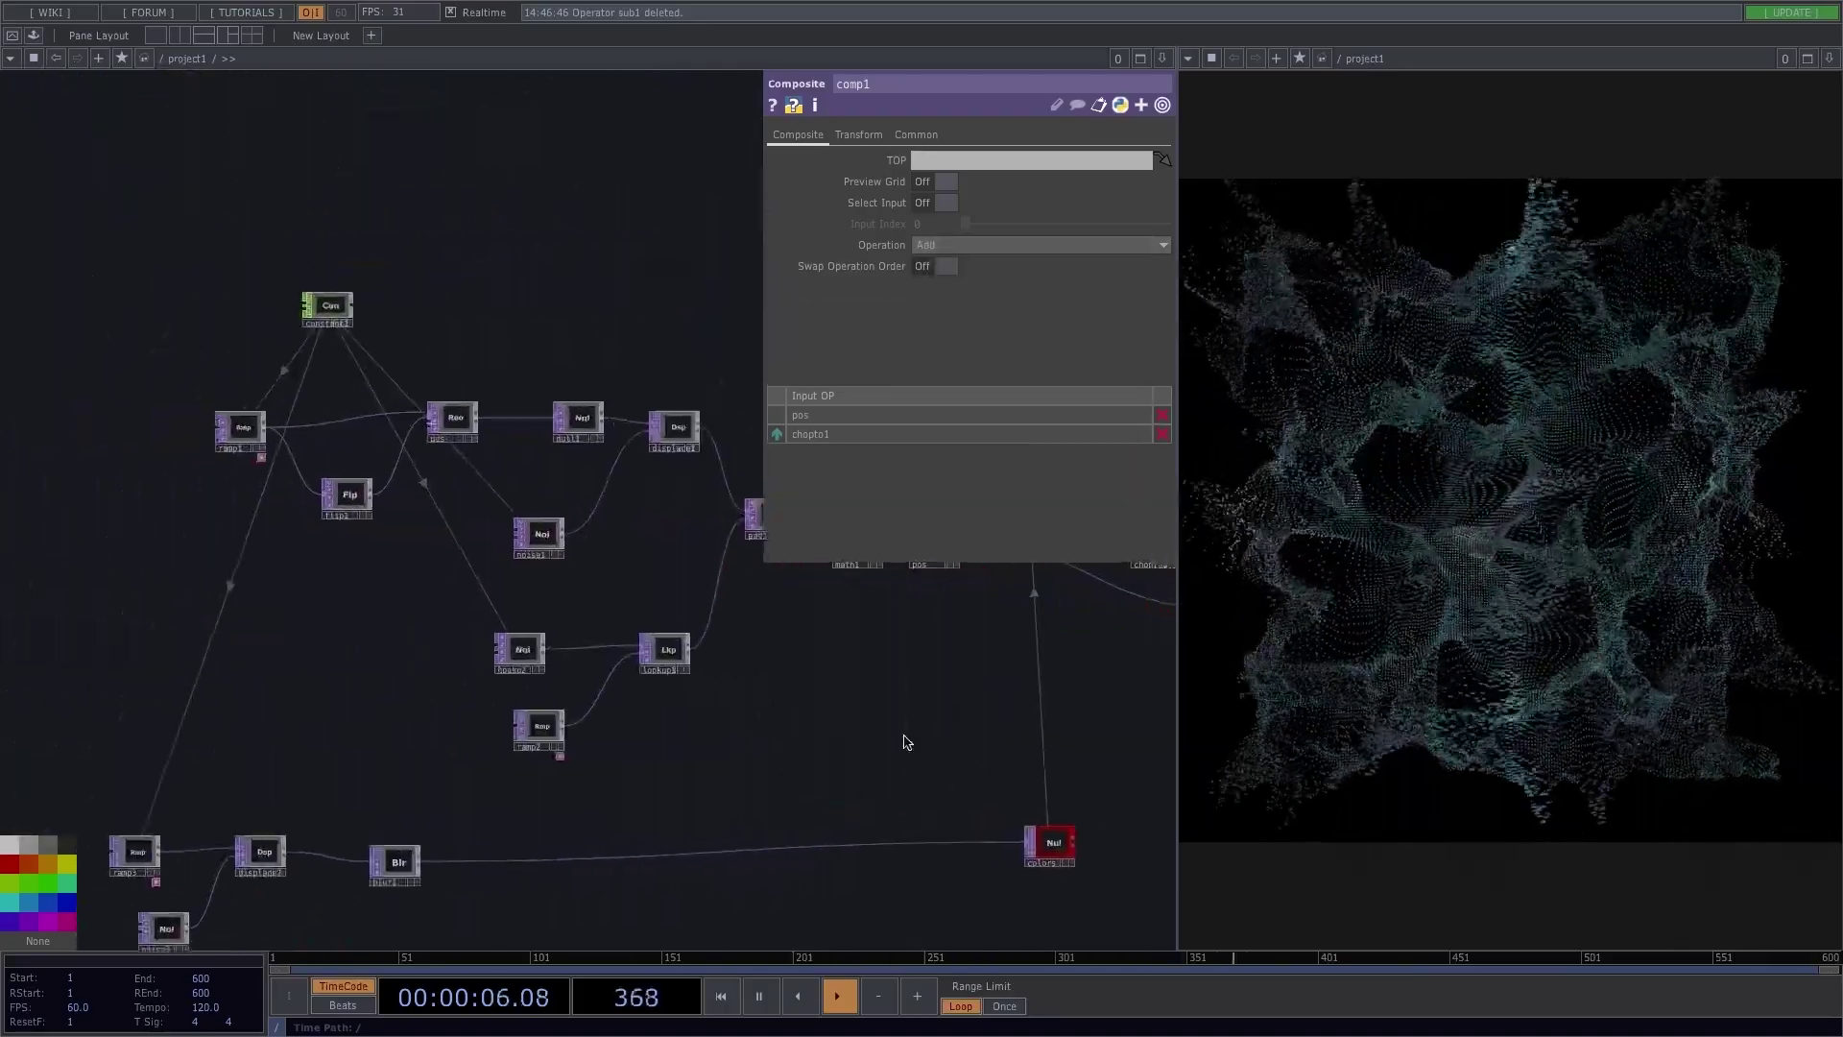
{"action": "left_click", "coordinate": [352, 309]}
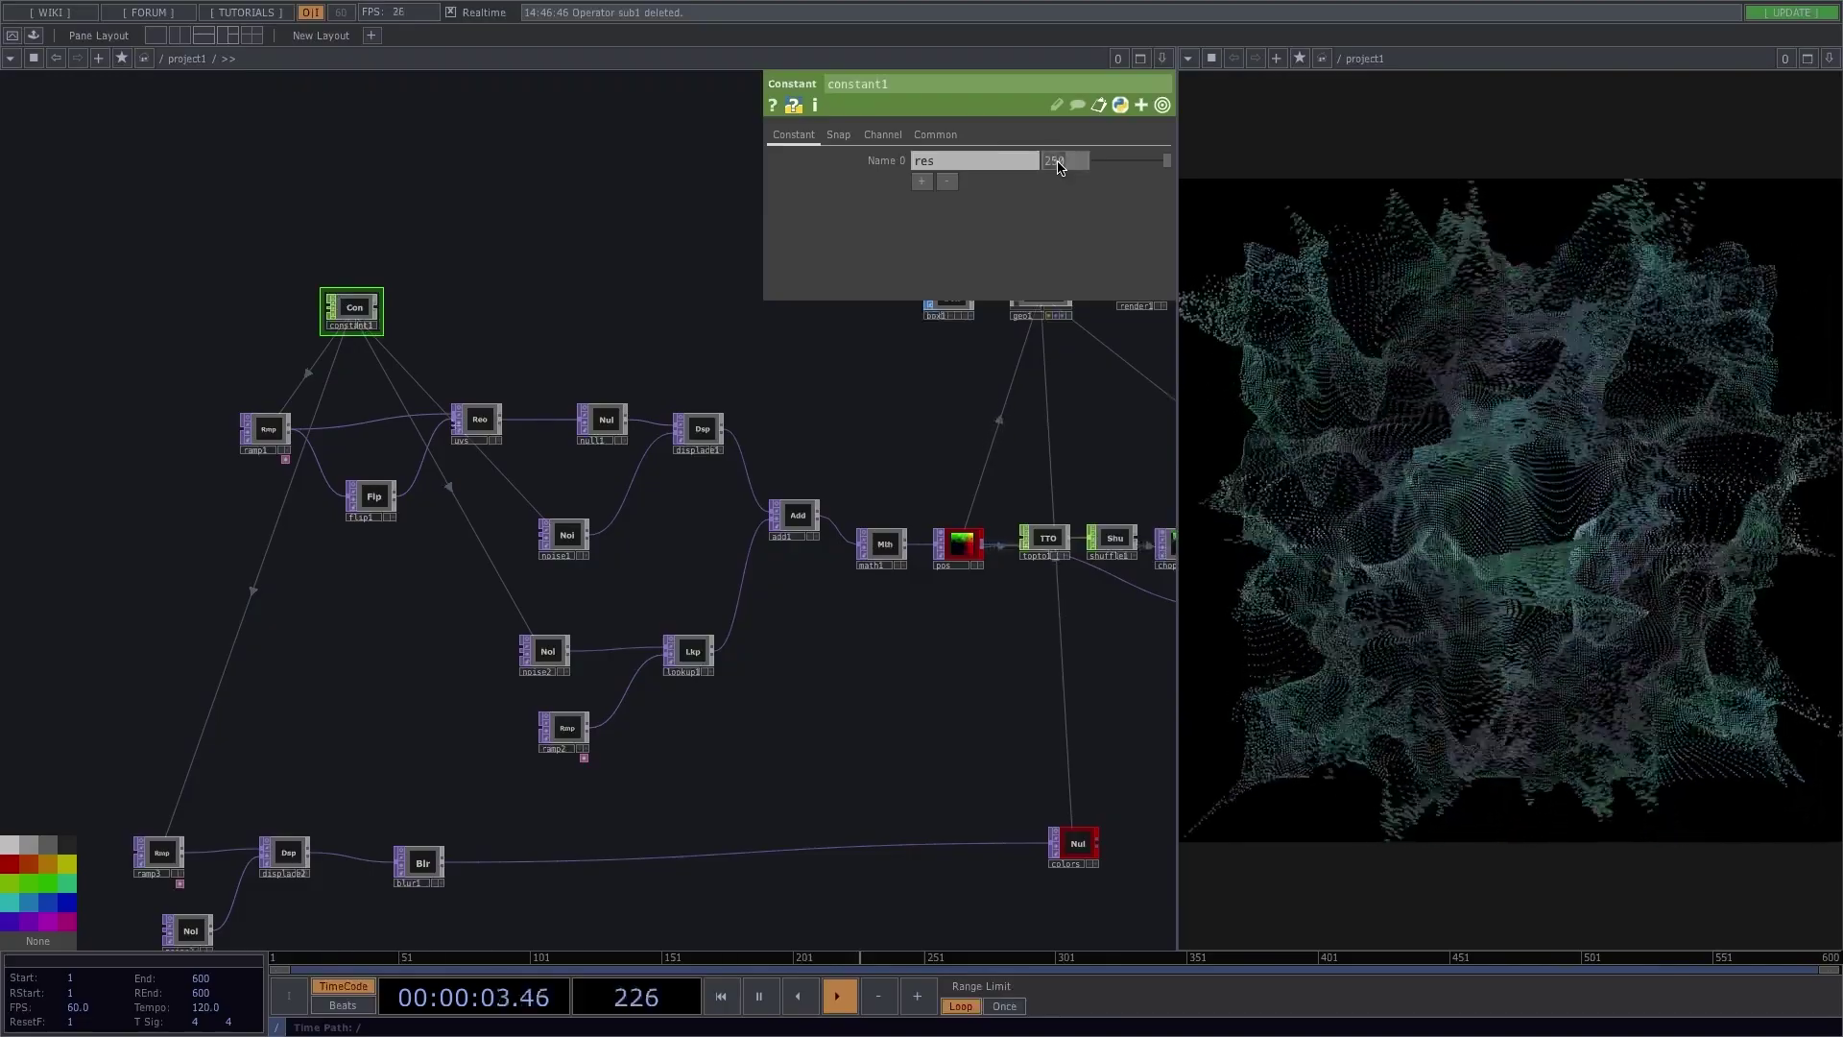
{"action": "left_click", "coordinate": [1060, 160]}
{"action": "type", "text": "300"}
{"action": "key", "text": "Return"}
Step: Show box1's parameters, with Size at 0.018, 0.008, 0.008
{"action": "left_click_drag", "start_coordinate": [799, 440], "coordinate": [638, 522]}
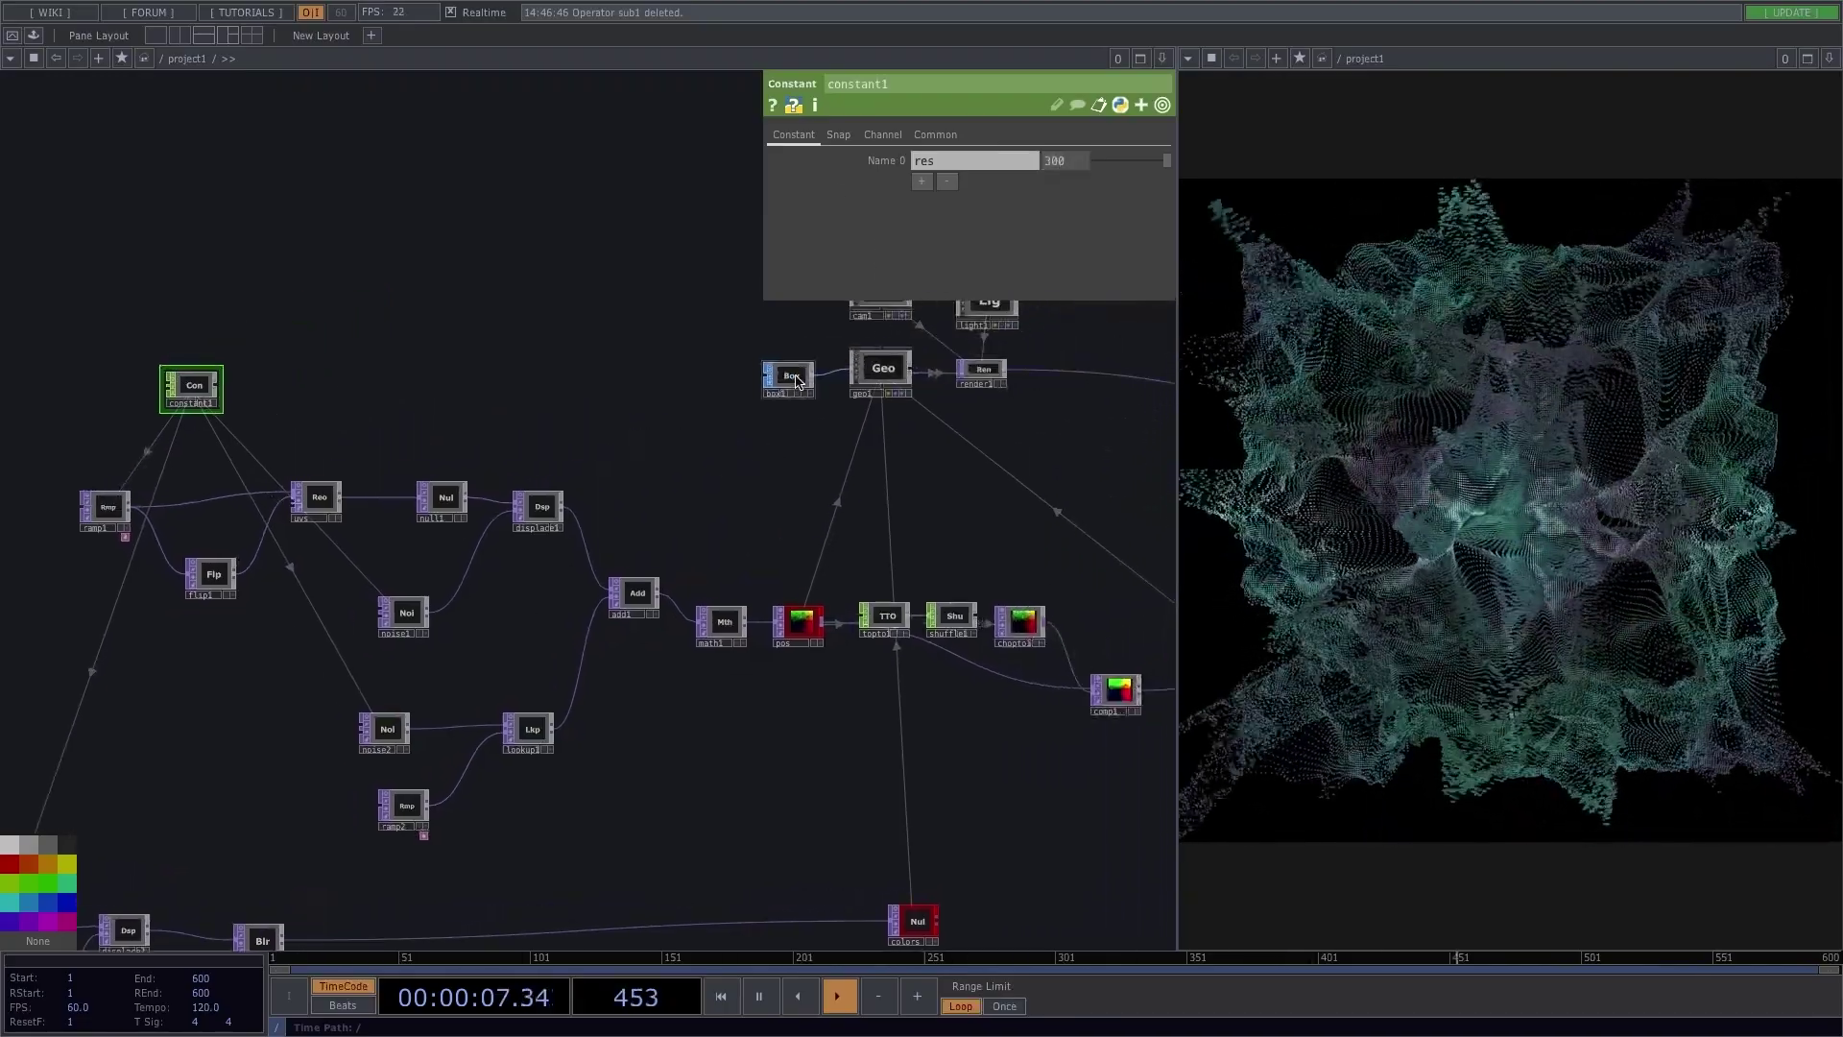
{"action": "left_click", "coordinate": [796, 382]}
{"action": "mouse_move", "coordinate": [888, 223]}
{"action": "middle_mouse_down"}
{"action": "mouse_move", "coordinate": [888, 266]}
{"action": "mouse_move", "coordinate": [893, 188]}
{"action": "mouse_move", "coordinate": [893, 227]}
{"action": "middle_mouse_up"}
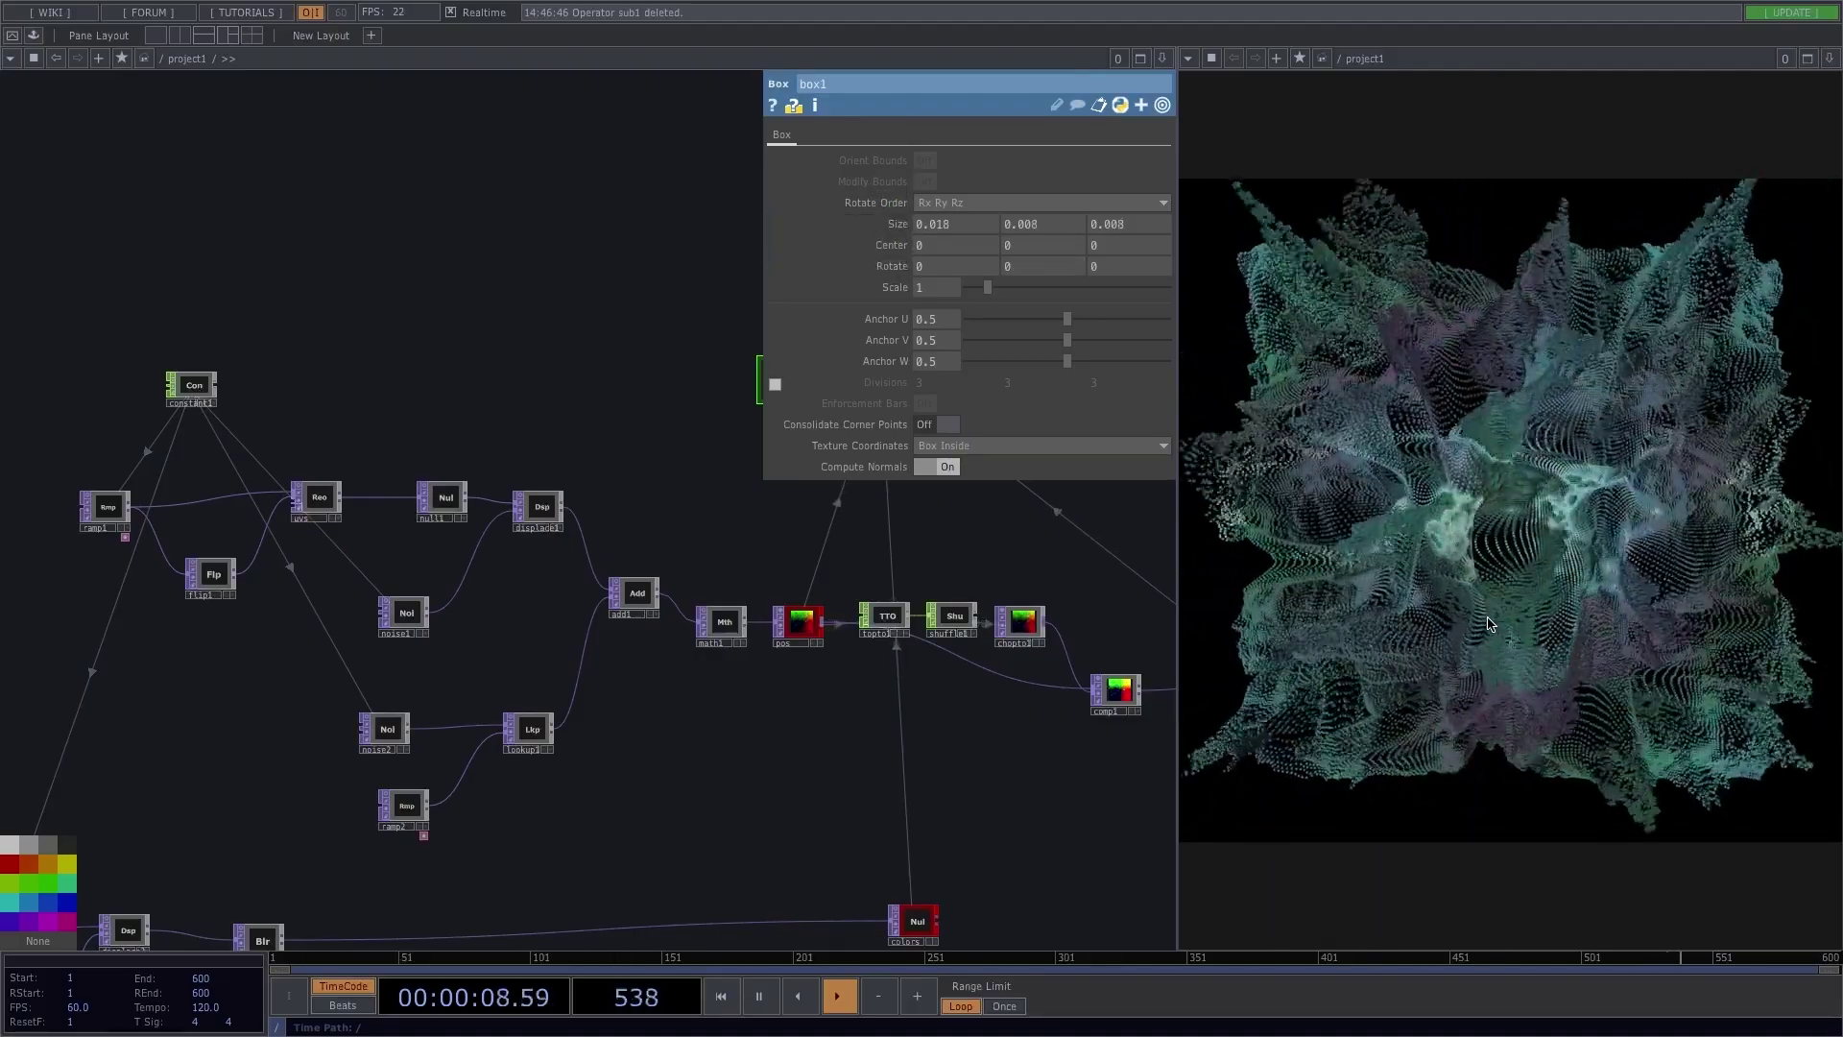
{"action": "left_click_drag", "start_coordinate": [320, 630], "coordinate": [387, 408]}
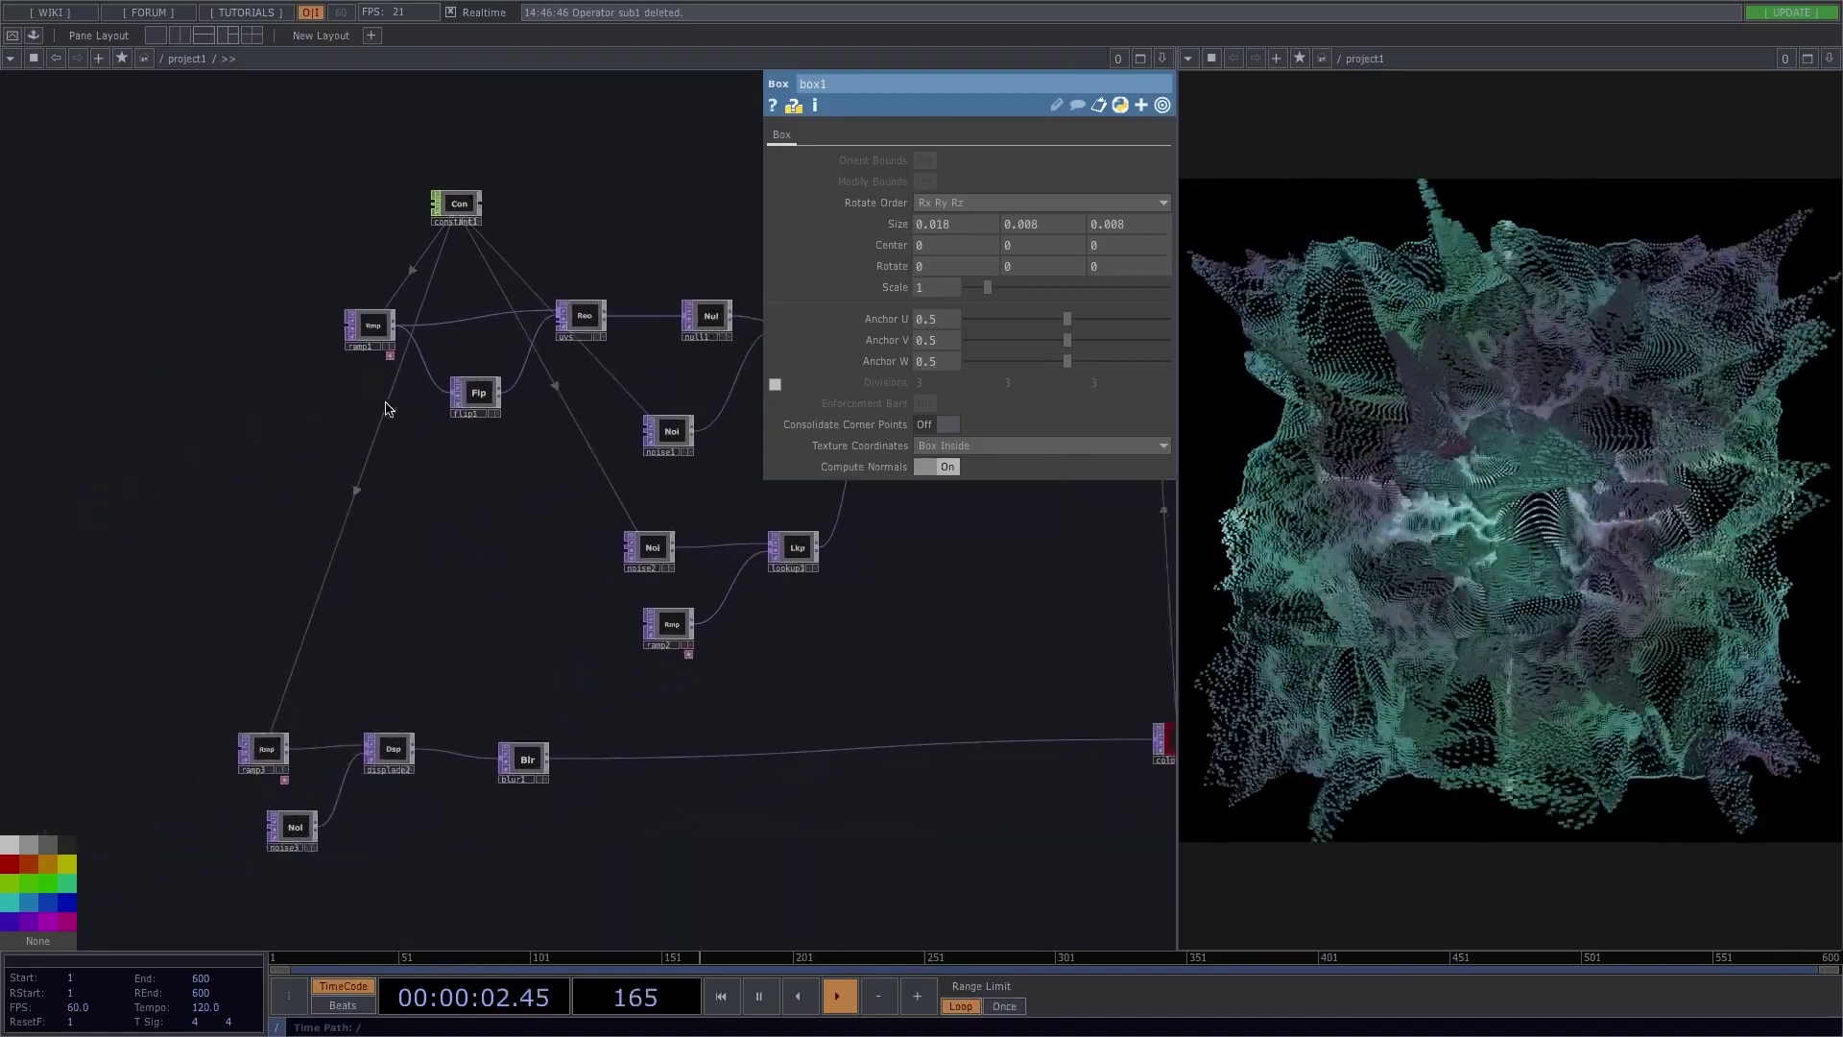
Step: Inspect the parameters of noise1, noise2, ramp2 and ramp3's colour gradient
{"action": "left_click_drag", "start_coordinate": [441, 507], "coordinate": [264, 547]}
{"action": "left_click_drag", "start_coordinate": [515, 487], "coordinate": [384, 499]}
{"action": "left_click", "coordinate": [372, 492]}
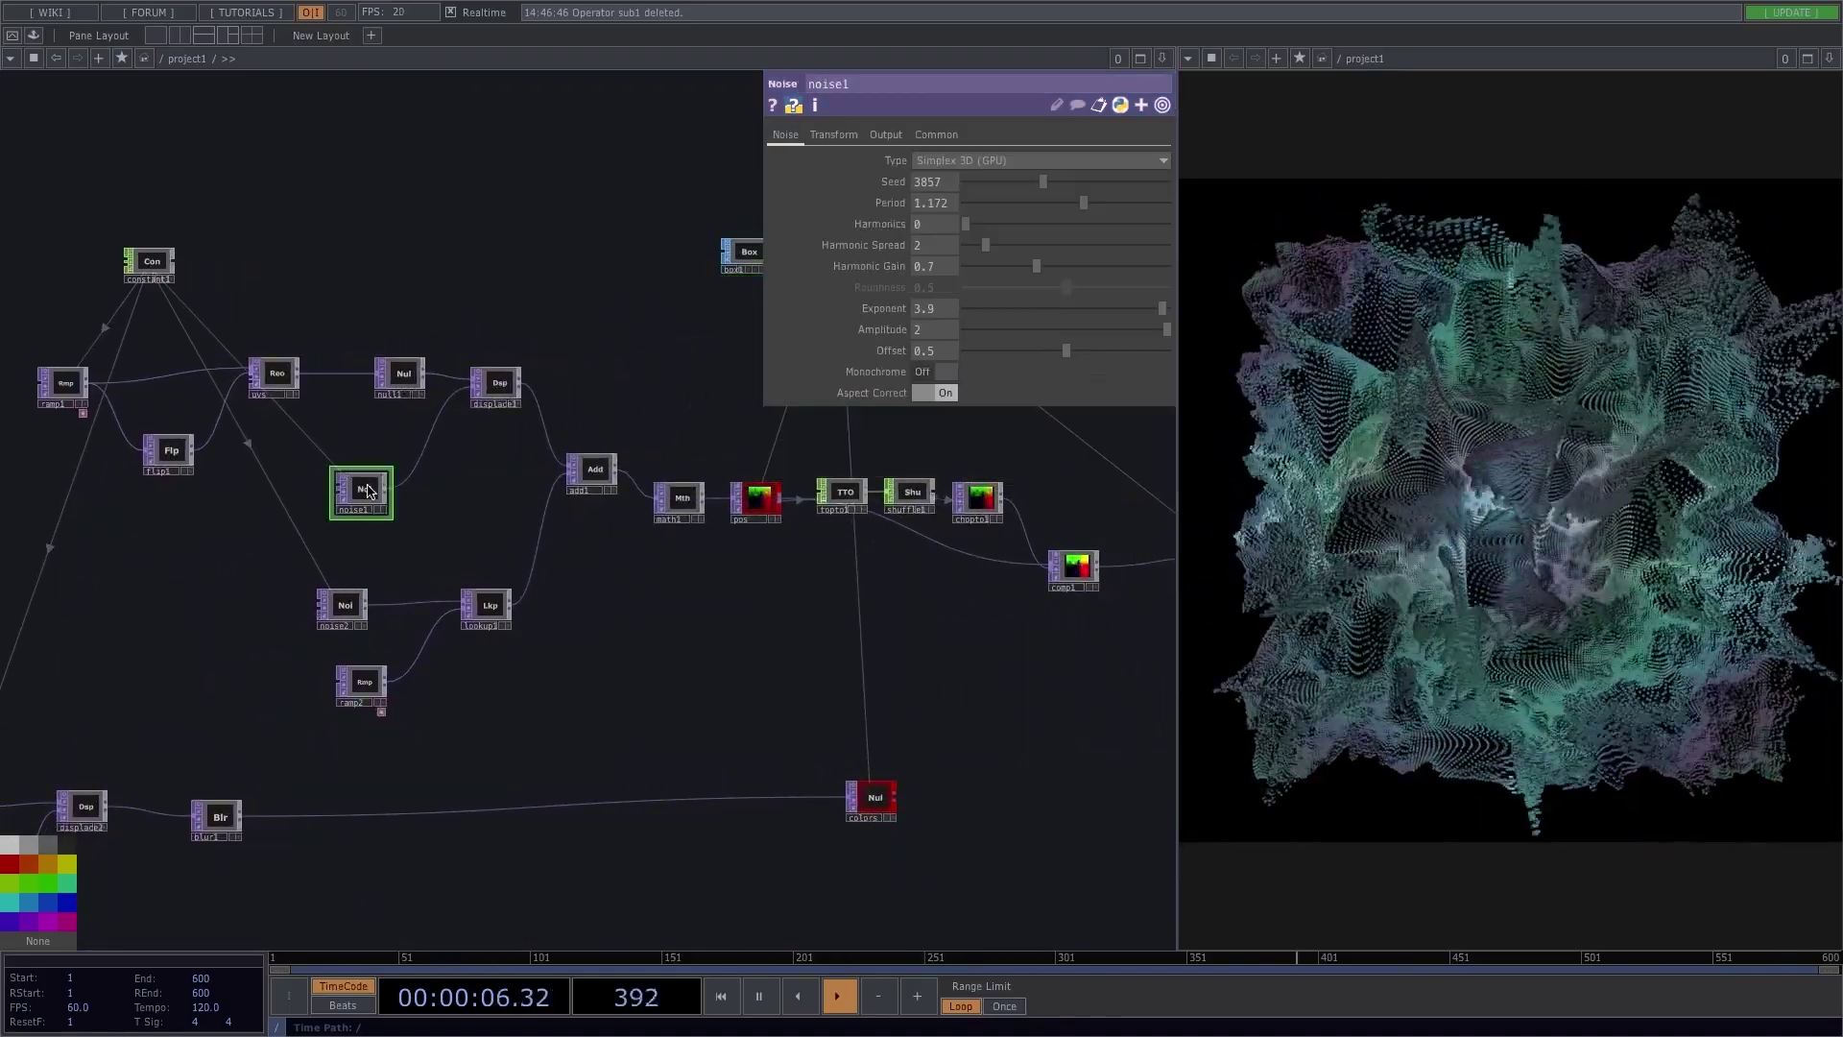
{"action": "left_click", "coordinate": [343, 605]}
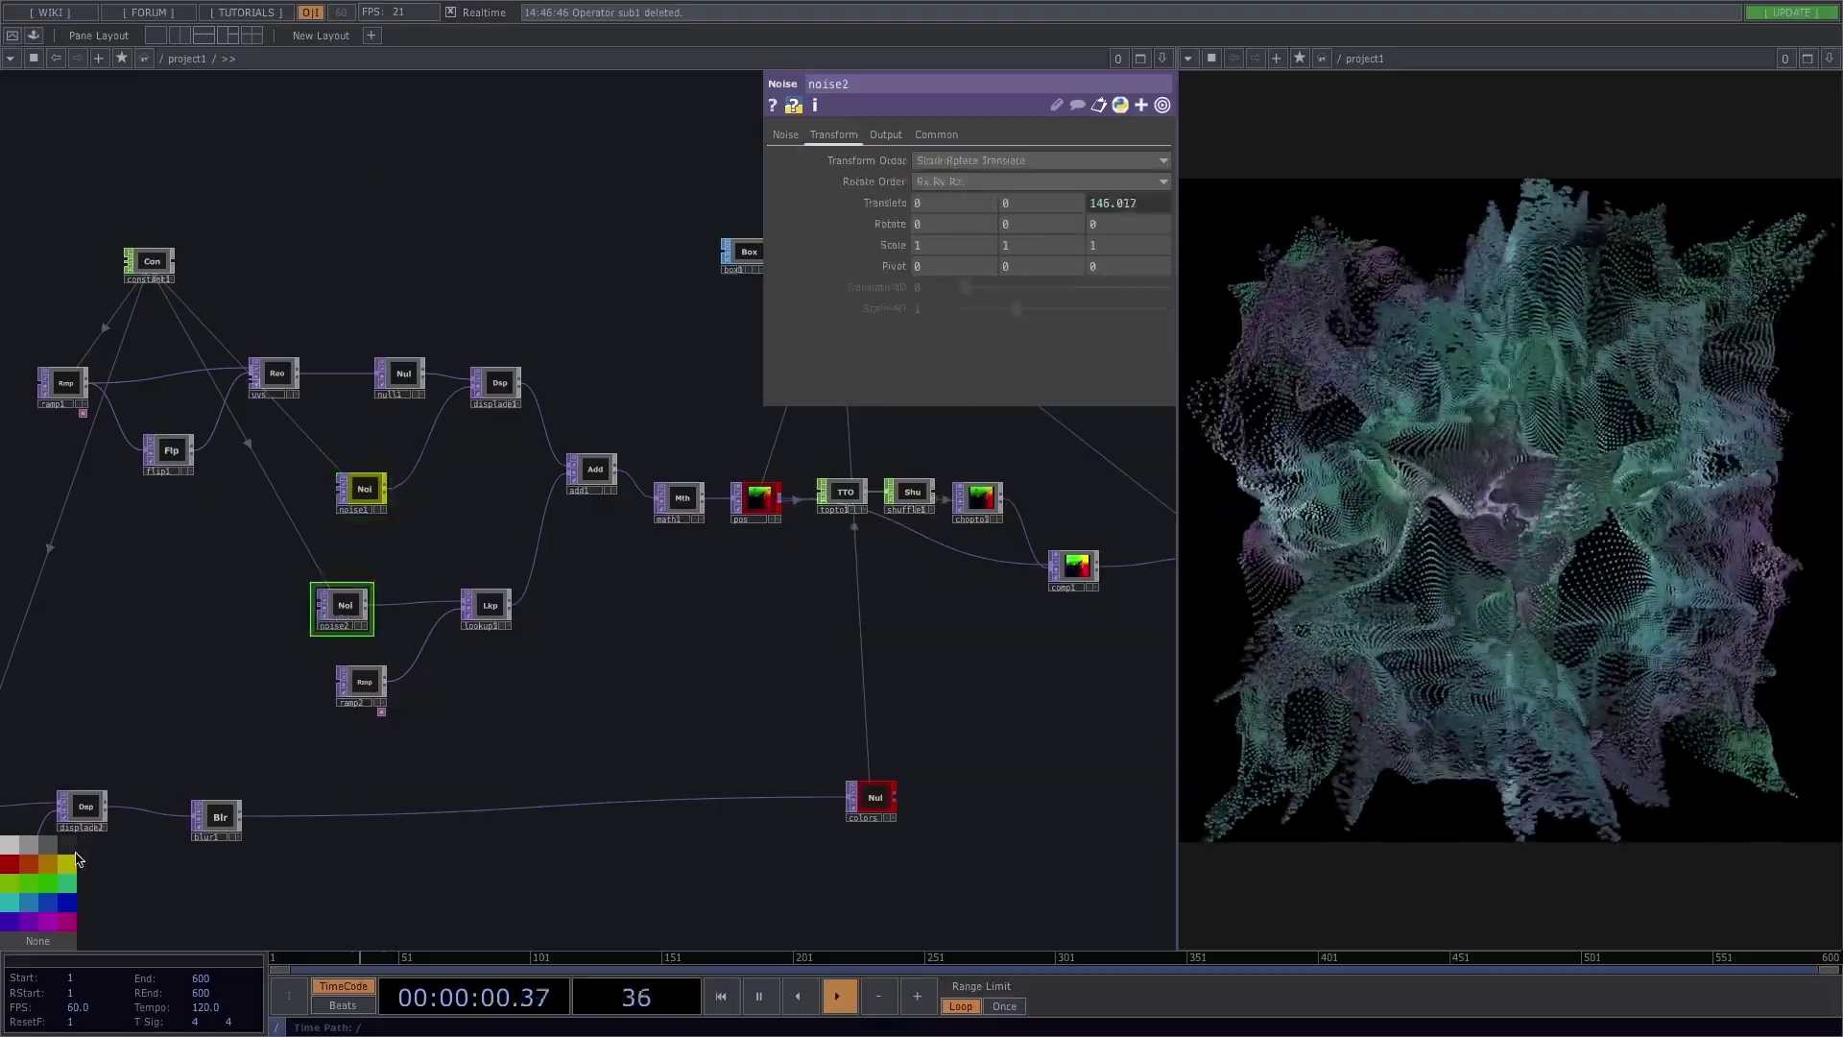
{"action": "right_click_drag", "start_coordinate": [230, 711], "coordinate": [539, 638]}
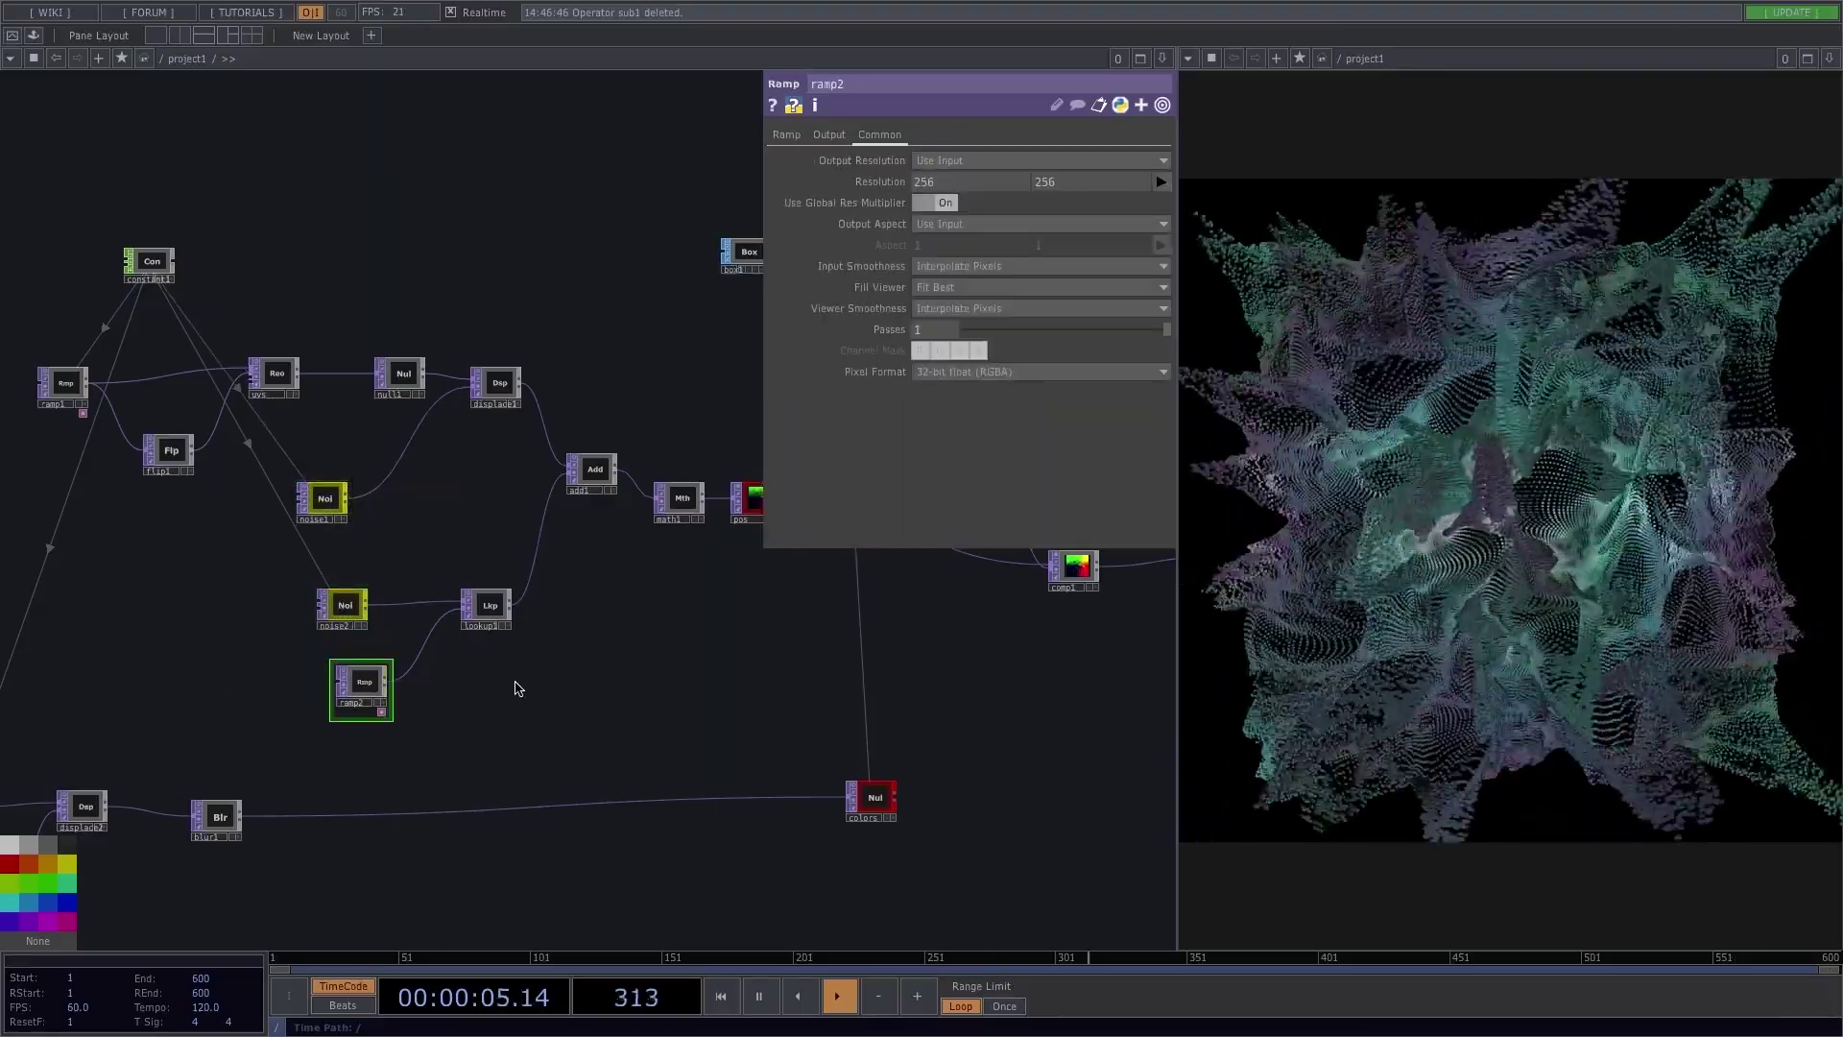
{"action": "left_click_drag", "start_coordinate": [515, 686], "coordinate": [736, 559]}
{"action": "left_click", "coordinate": [180, 681]}
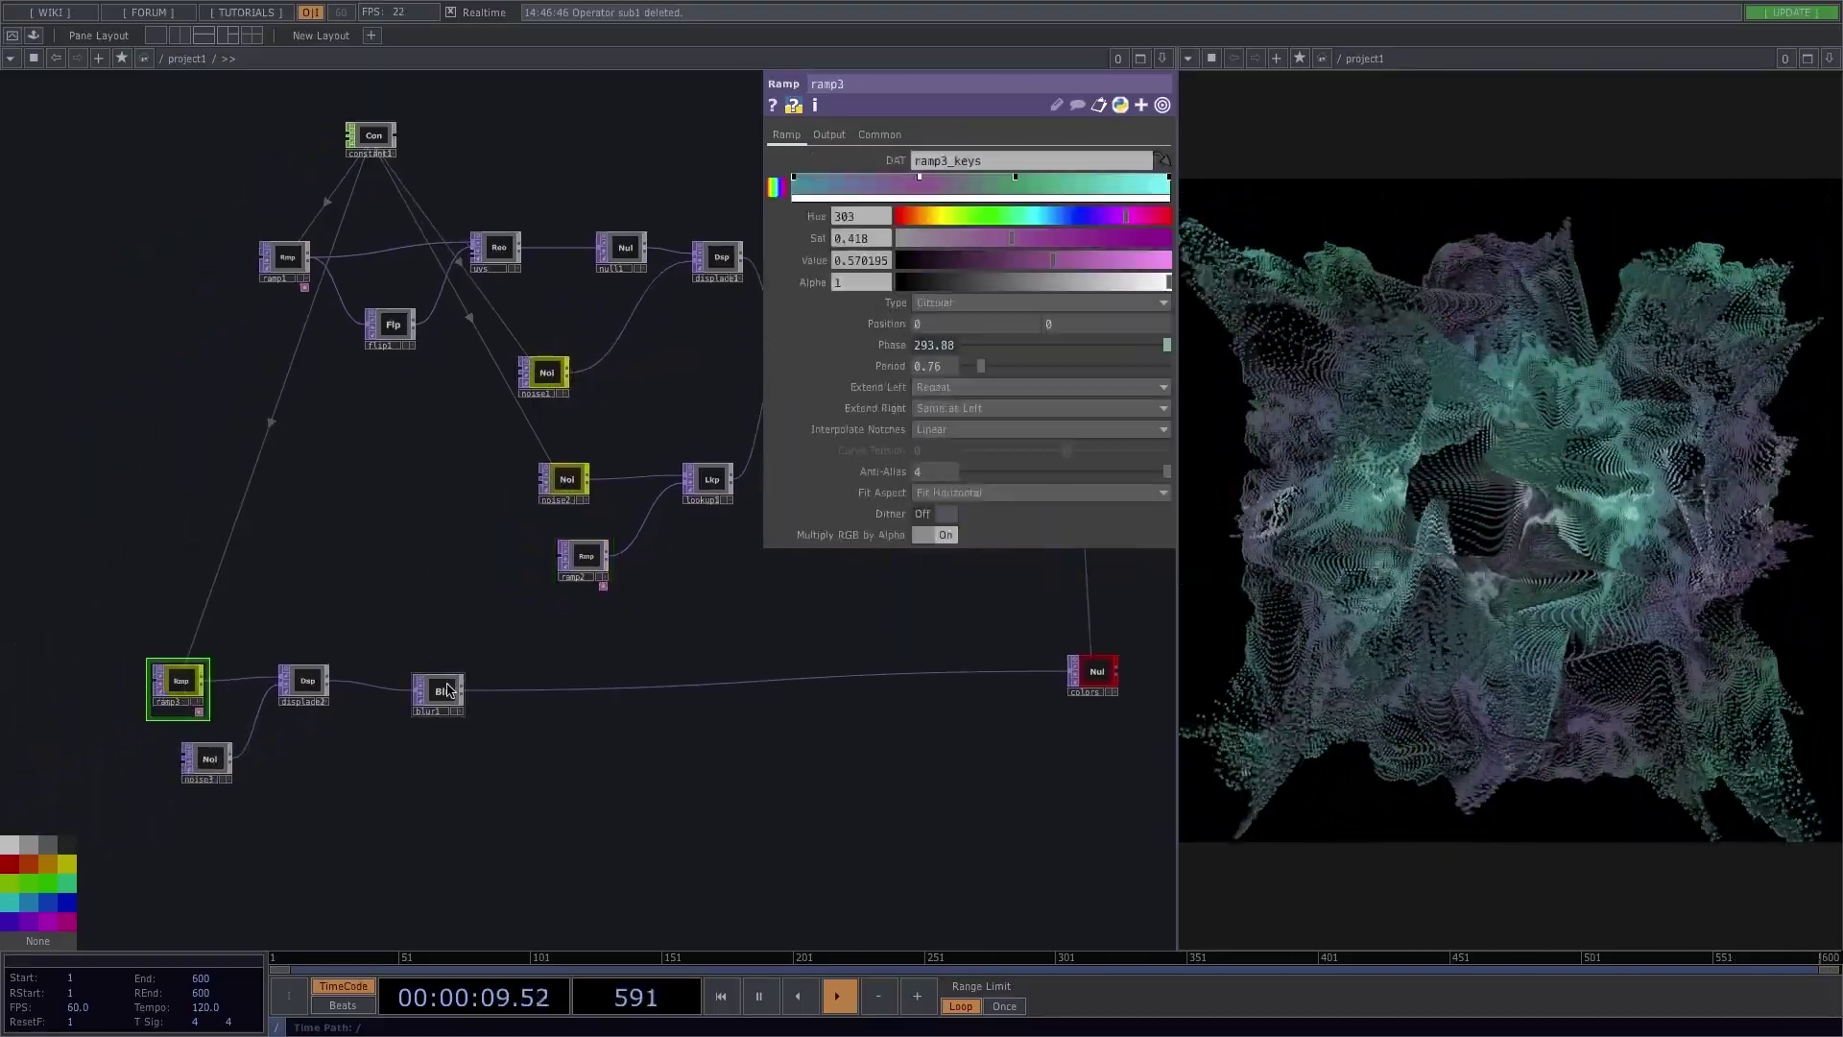
{"action": "left_click_drag", "start_coordinate": [1078, 700], "coordinate": [420, 803]}
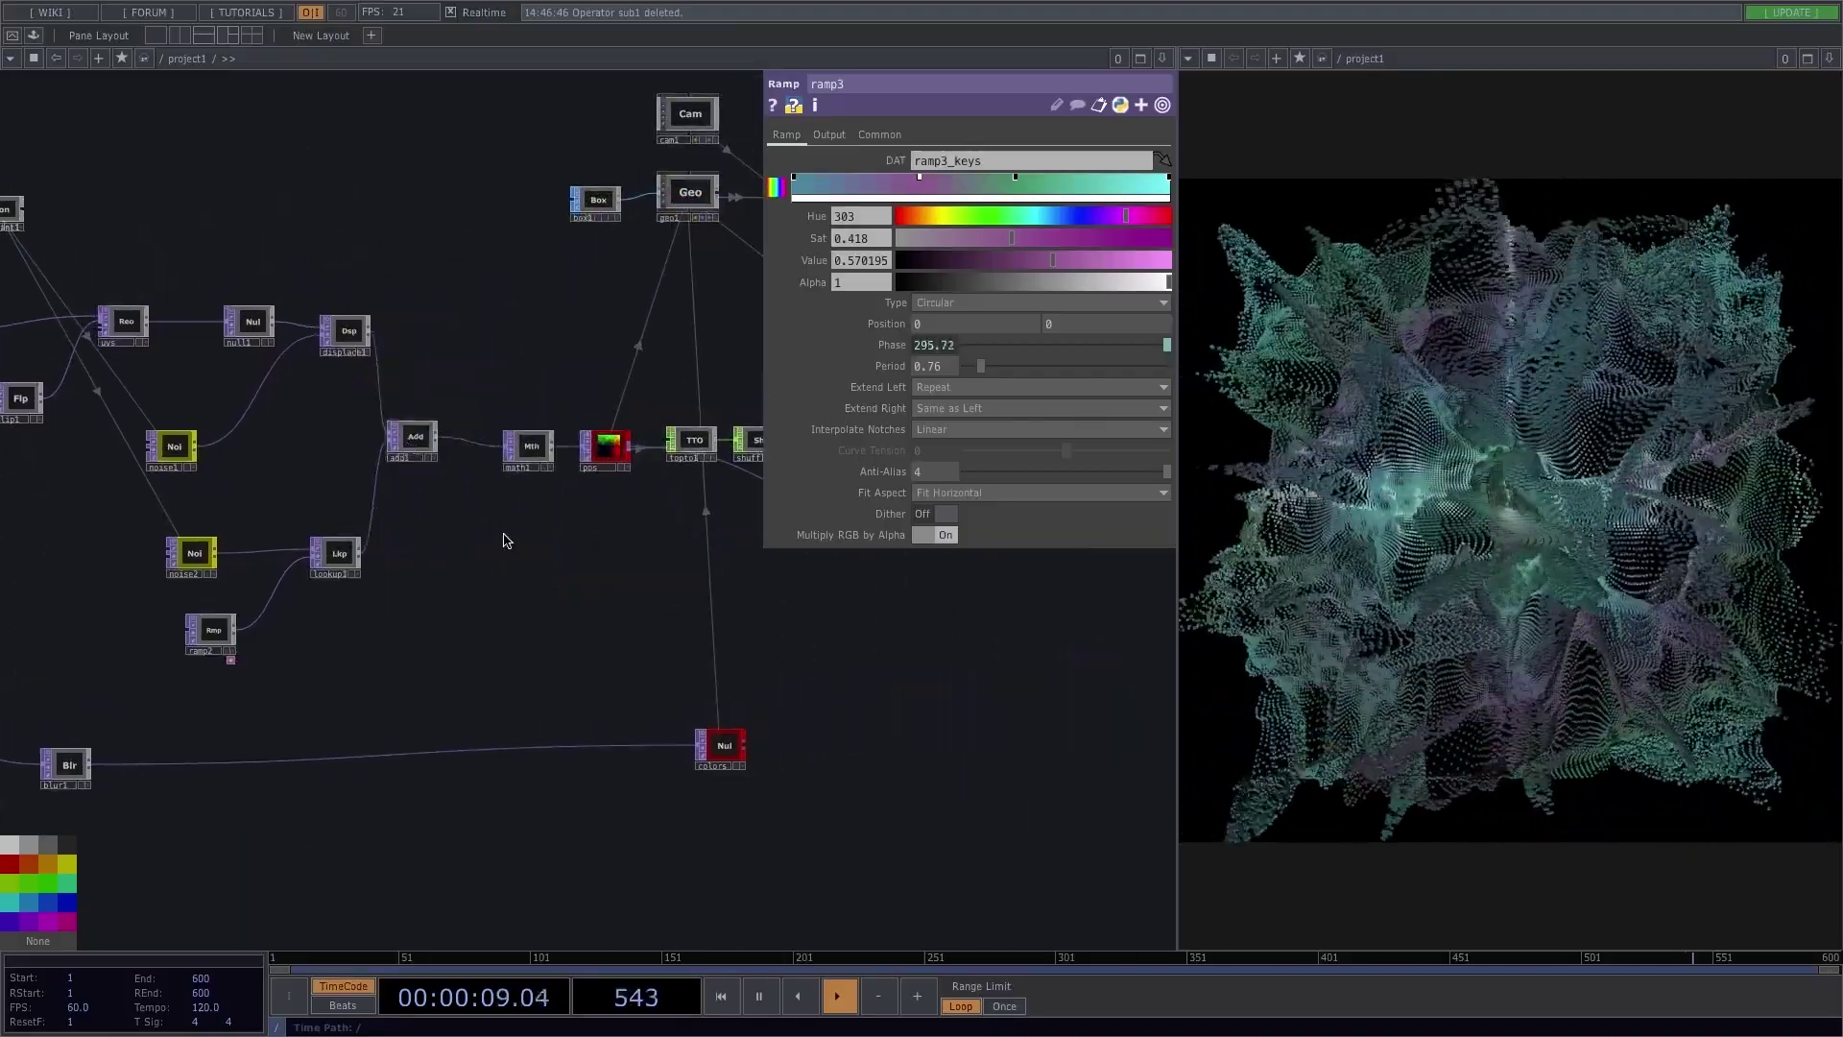
{"action": "left_click_drag", "start_coordinate": [517, 522], "coordinate": [498, 608]}
Step: Move topto1, the instancing chain, pos and math1 rightward to make room
{"action": "left_click", "coordinate": [362, 498]}
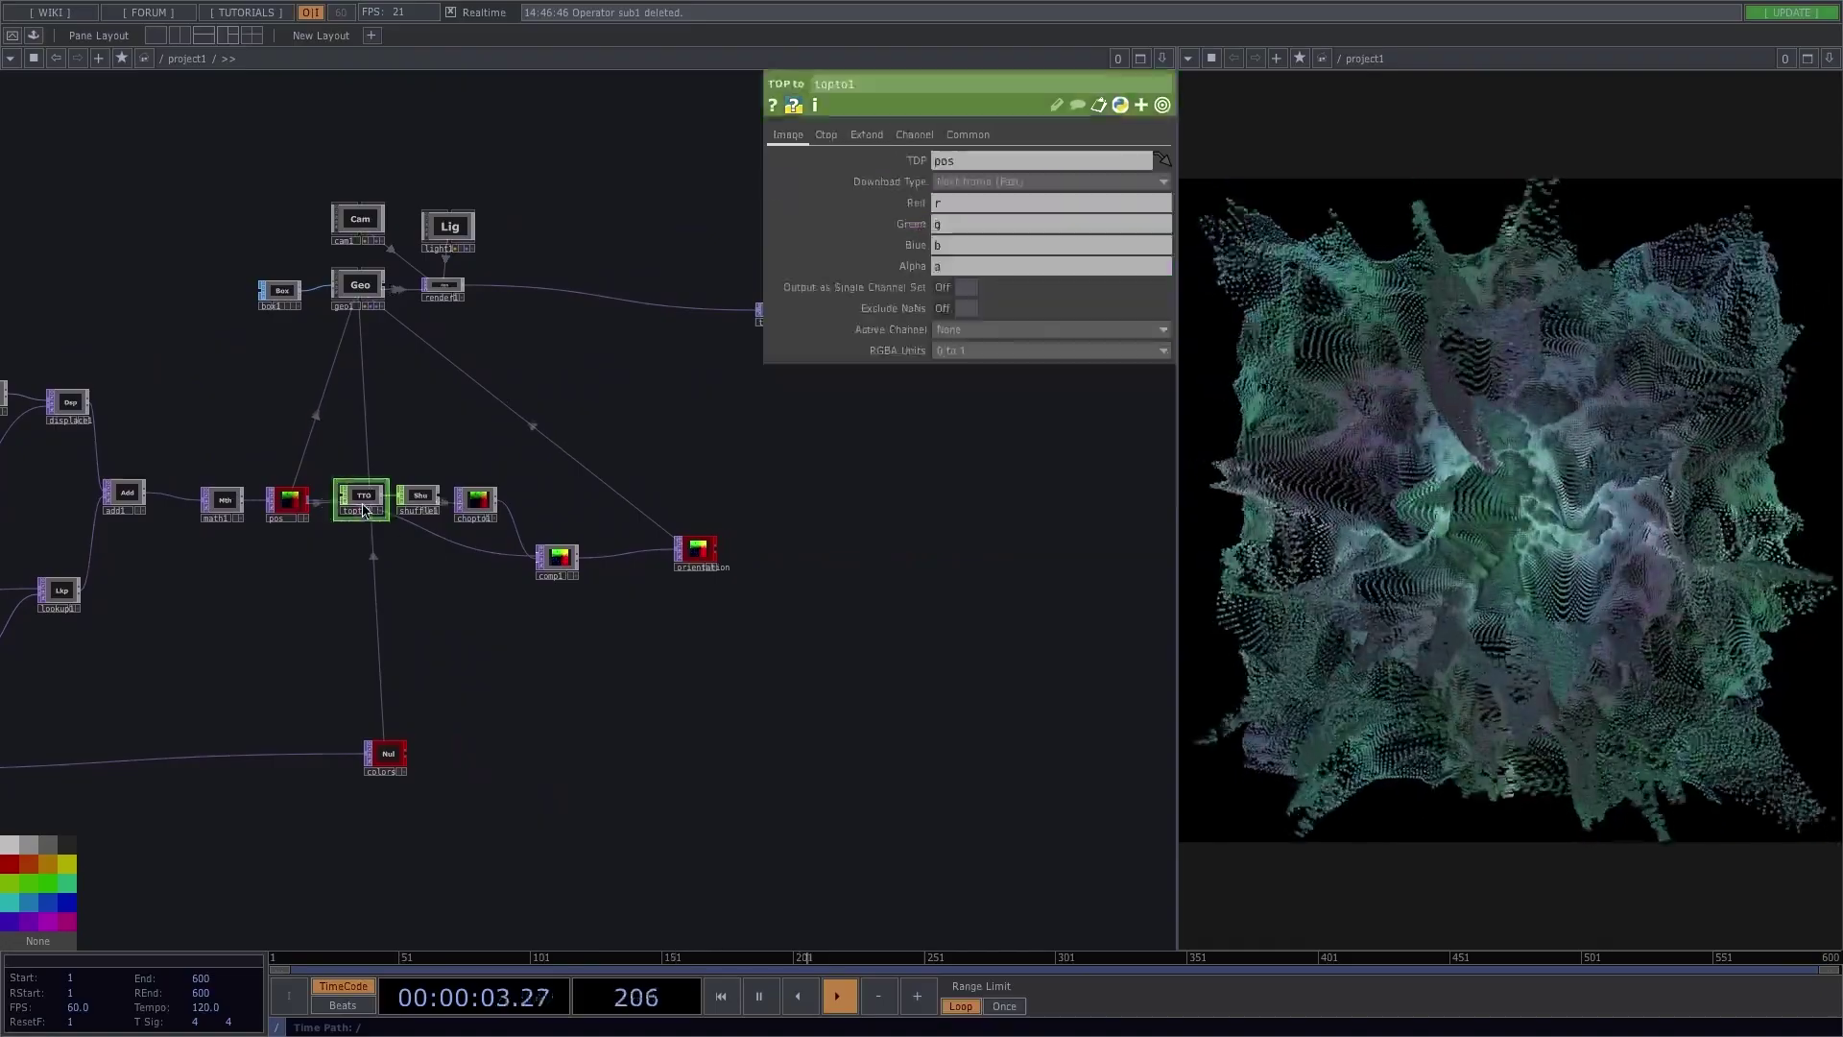
{"action": "right_click_drag", "start_coordinate": [624, 576], "coordinate": [754, 610]}
{"action": "left_click_drag", "start_coordinate": [363, 498], "coordinate": [492, 547]}
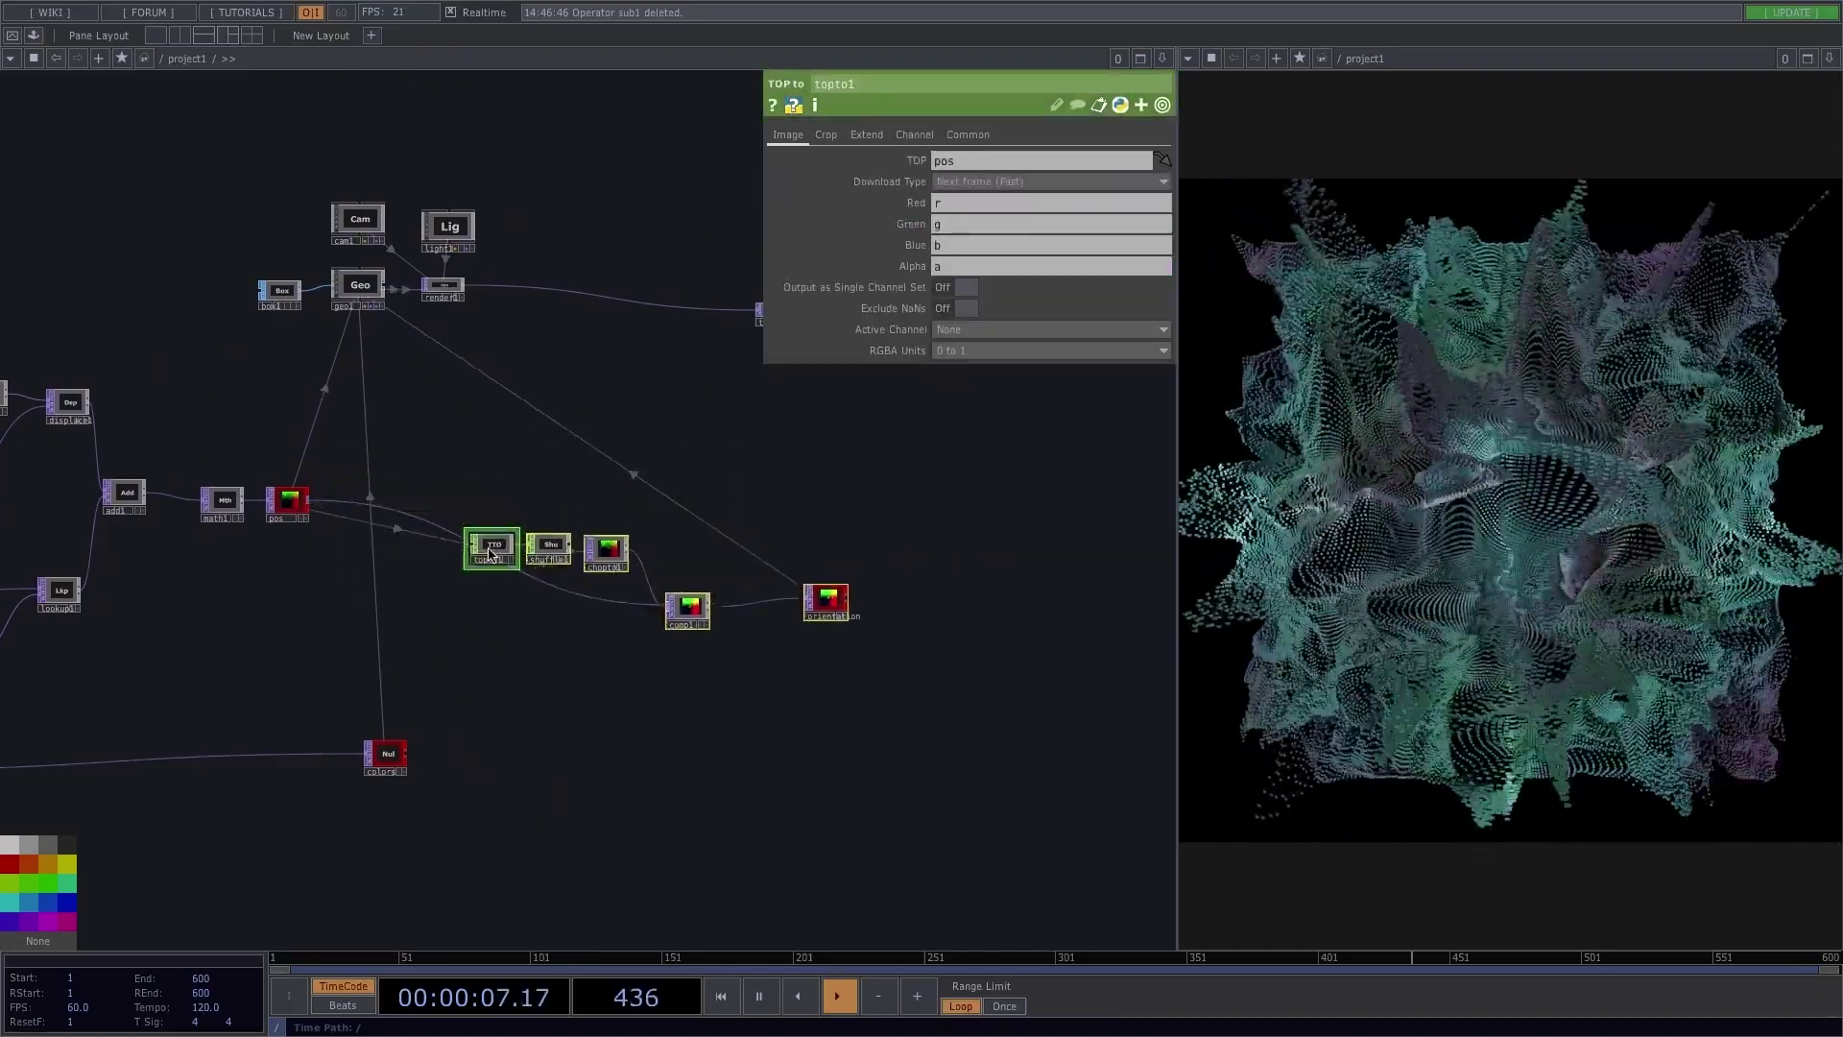
{"action": "left_click_drag", "start_coordinate": [290, 511], "coordinate": [418, 512]}
{"action": "left_click_drag", "start_coordinate": [223, 500], "coordinate": [347, 500]}
{"action": "scroll", "coordinate": [486, 609], "scroll_direction": "up", "scroll_amount": 3}
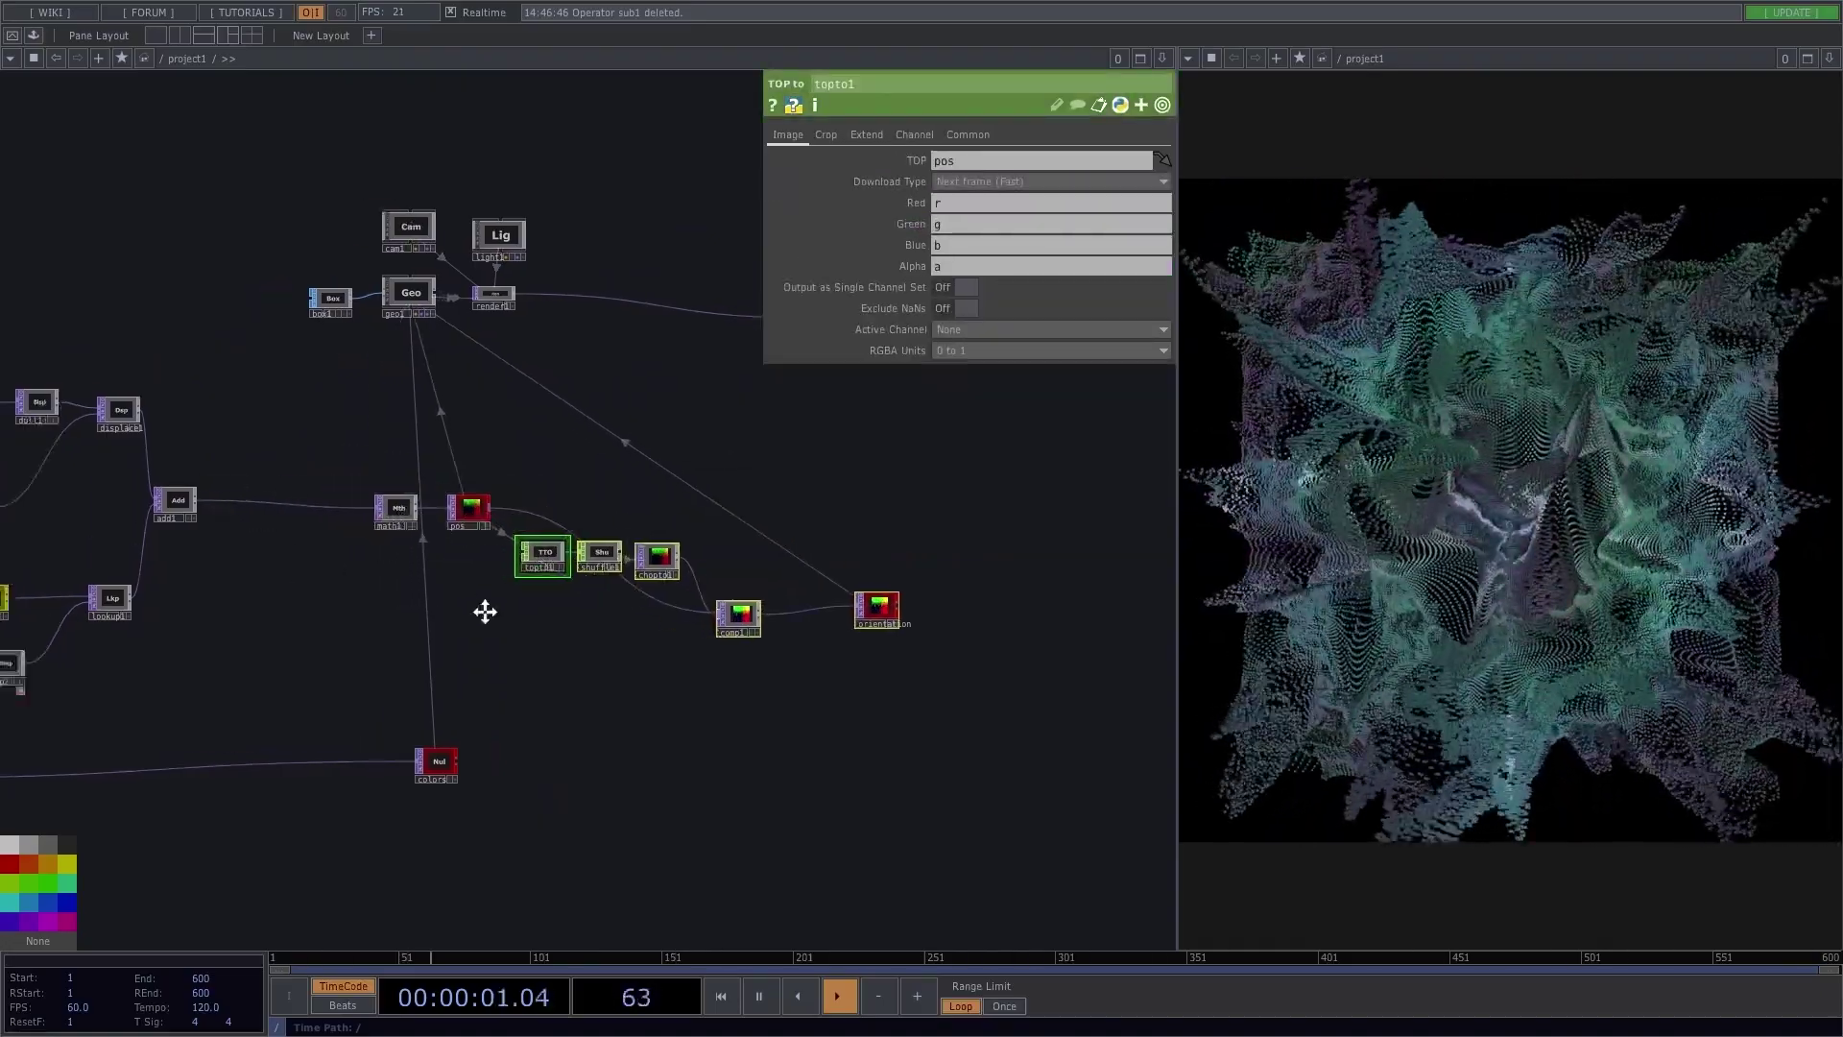
Step: Insert a Blur operator onto the add1-to-math1 connection
{"action": "right_click", "coordinate": [388, 516]}
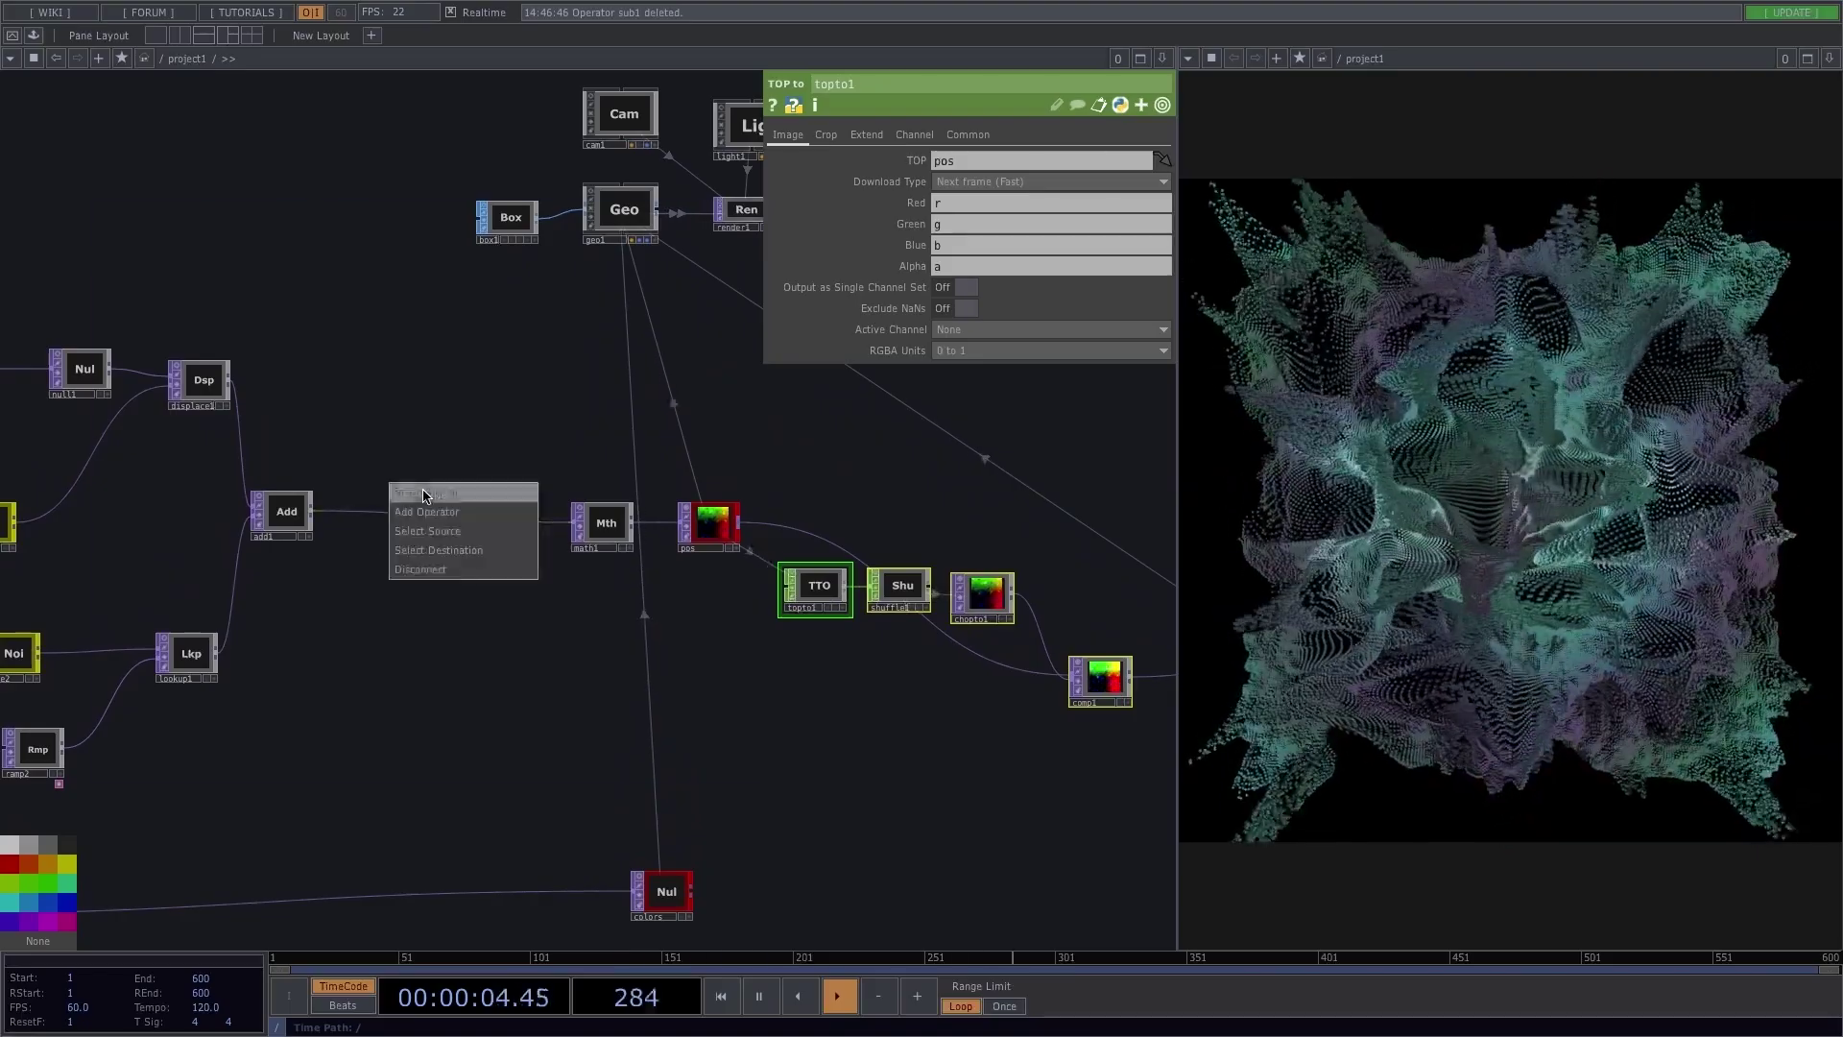
{"action": "left_click", "coordinate": [423, 494]}
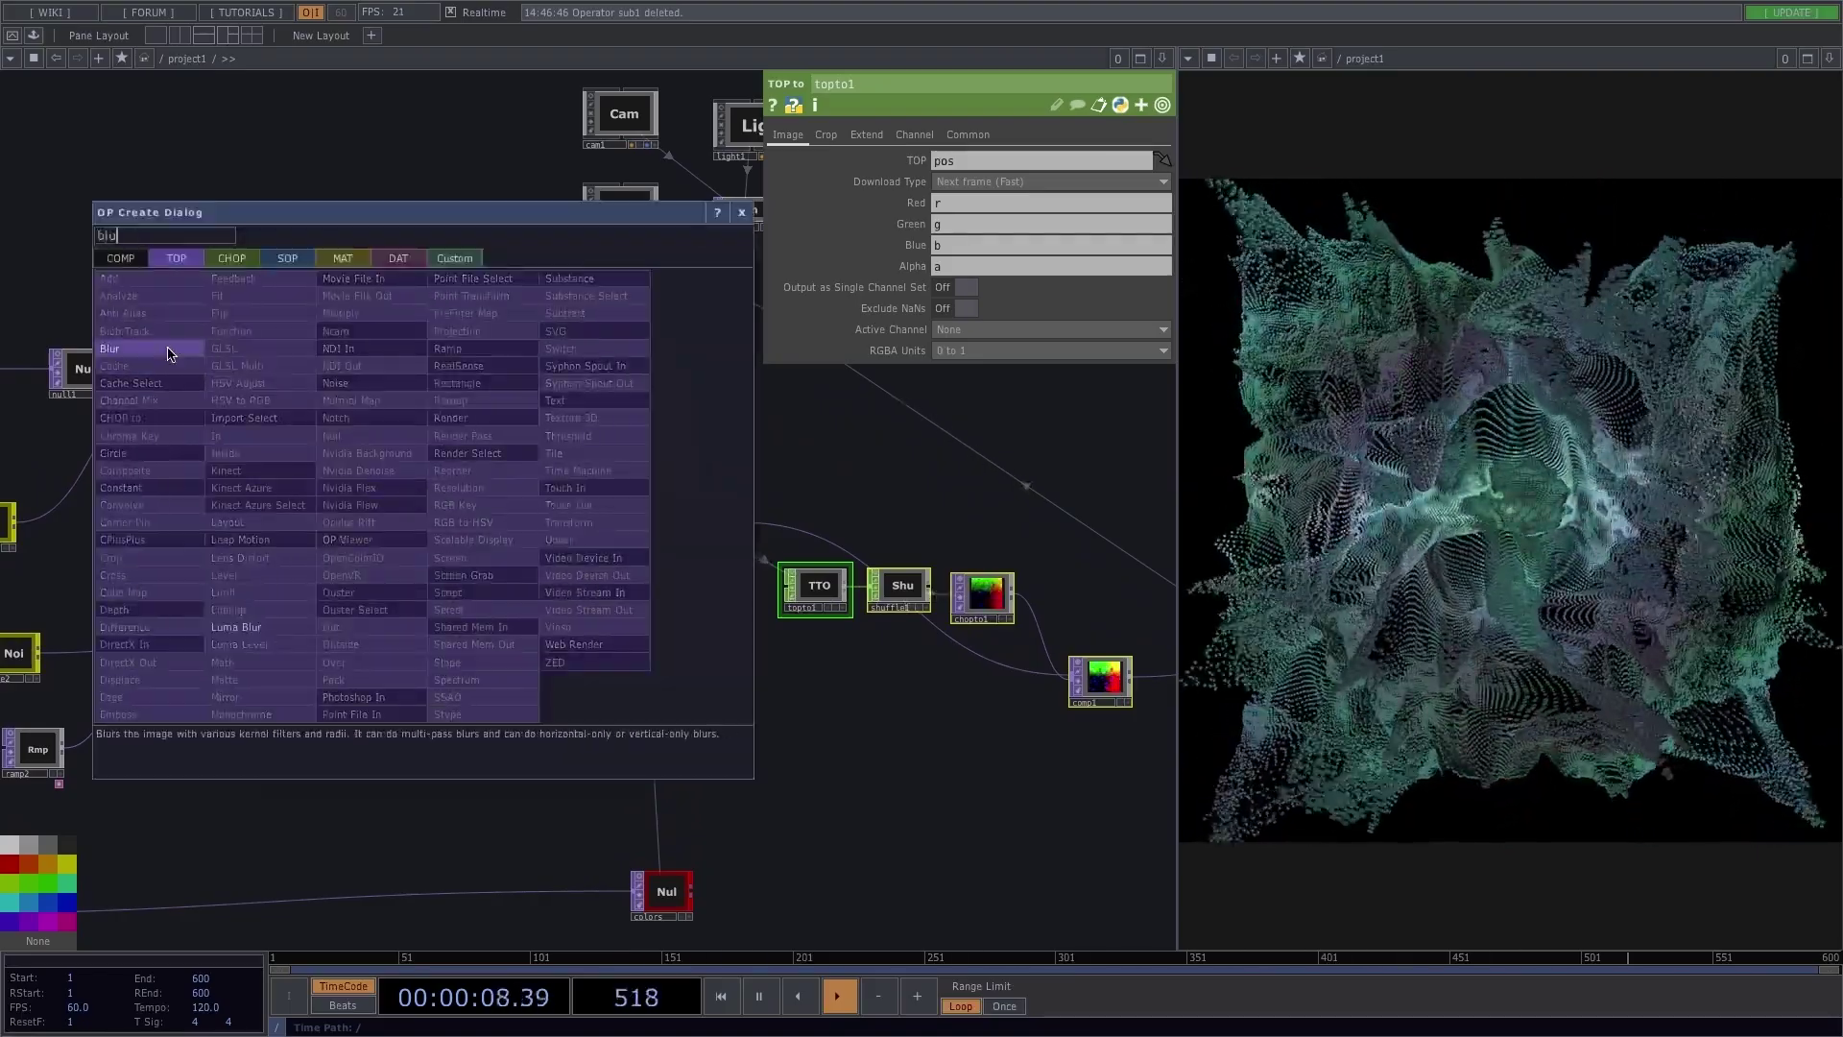
{"action": "left_click", "coordinate": [110, 348]}
Step: Place blur2 between add1 and math1 and raise its Filter Size to 30
{"action": "left_click", "coordinate": [389, 516]}
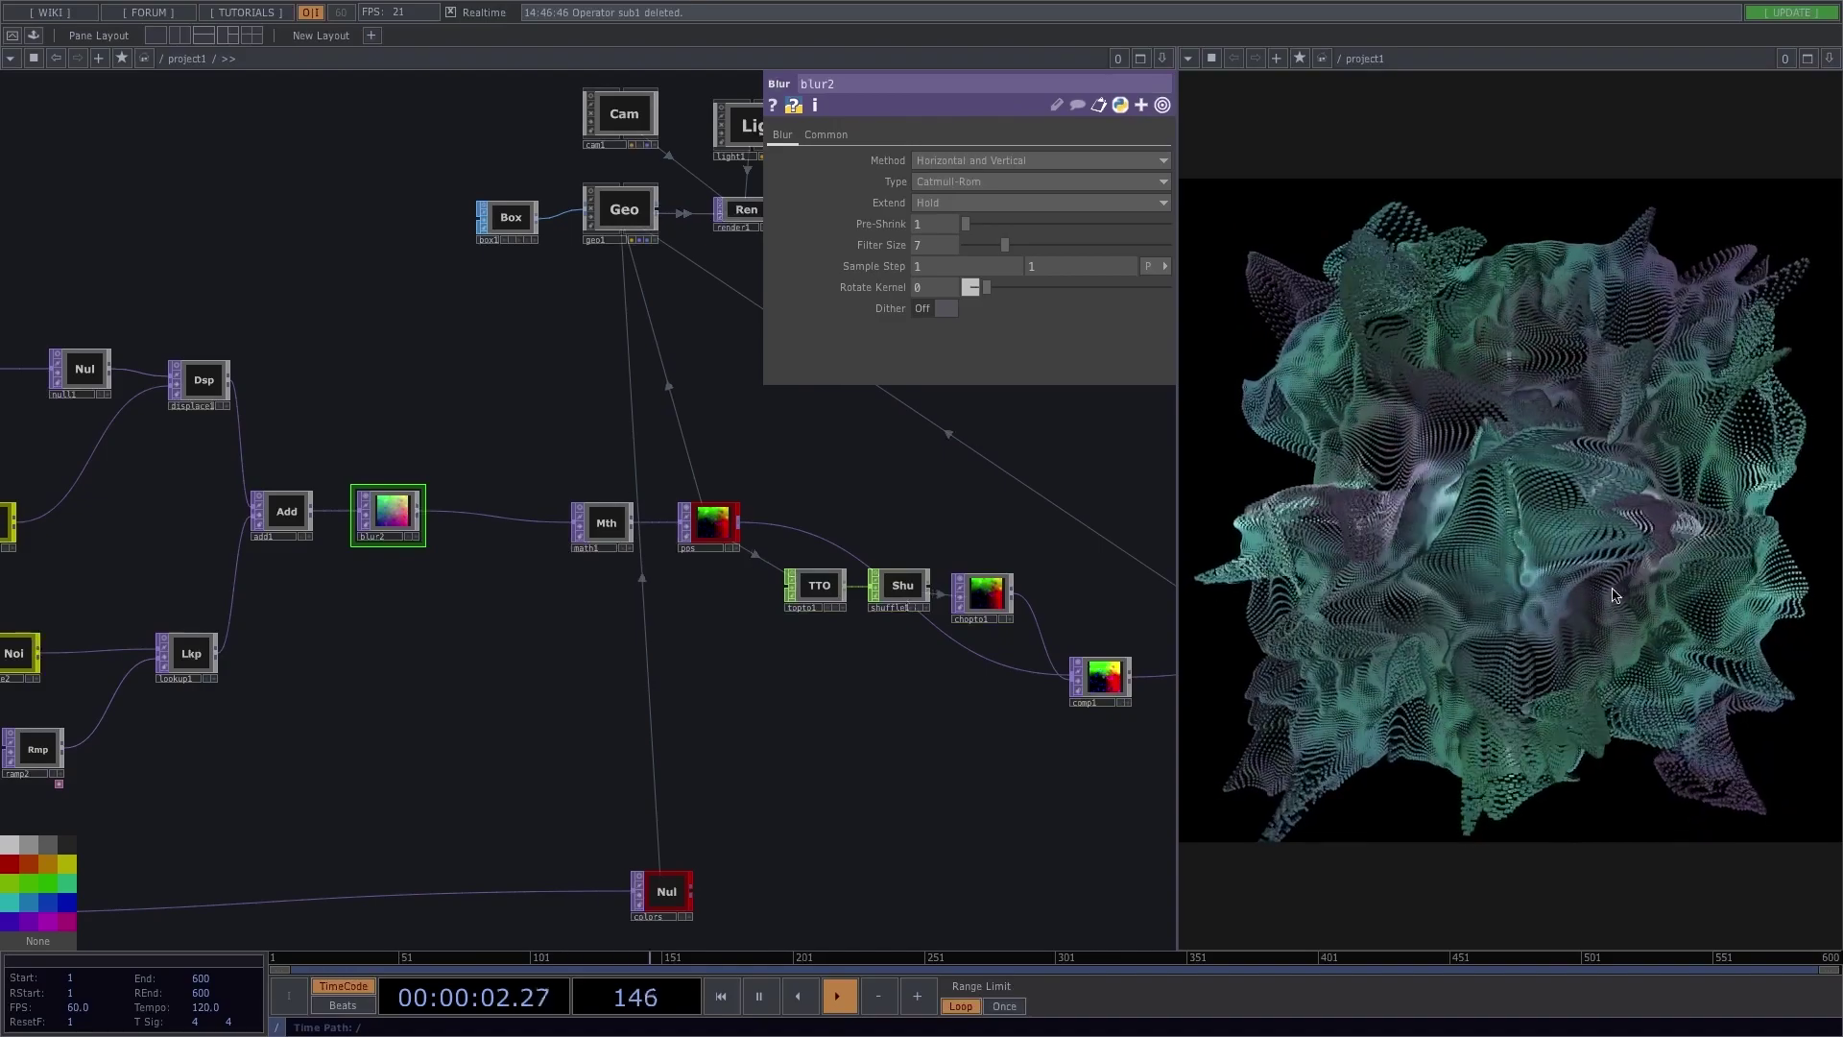
{"action": "left_click_drag", "start_coordinate": [1006, 245], "coordinate": [1163, 230]}
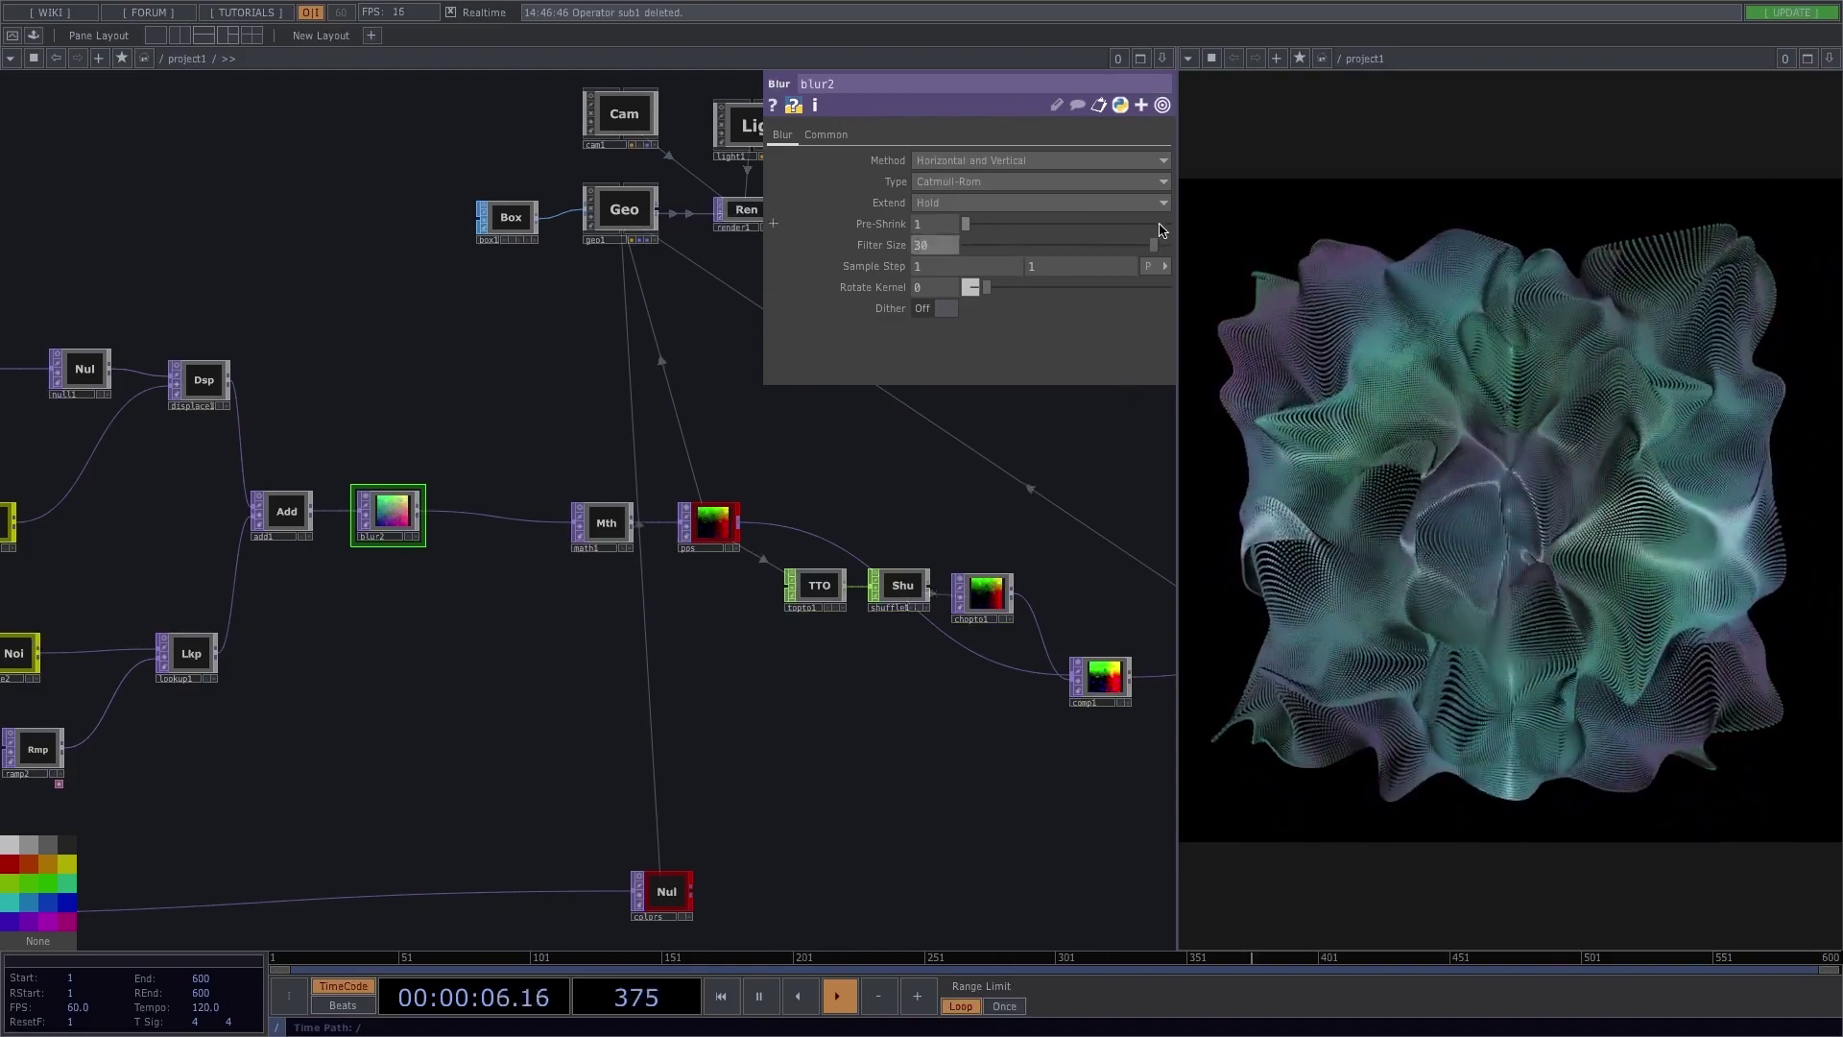